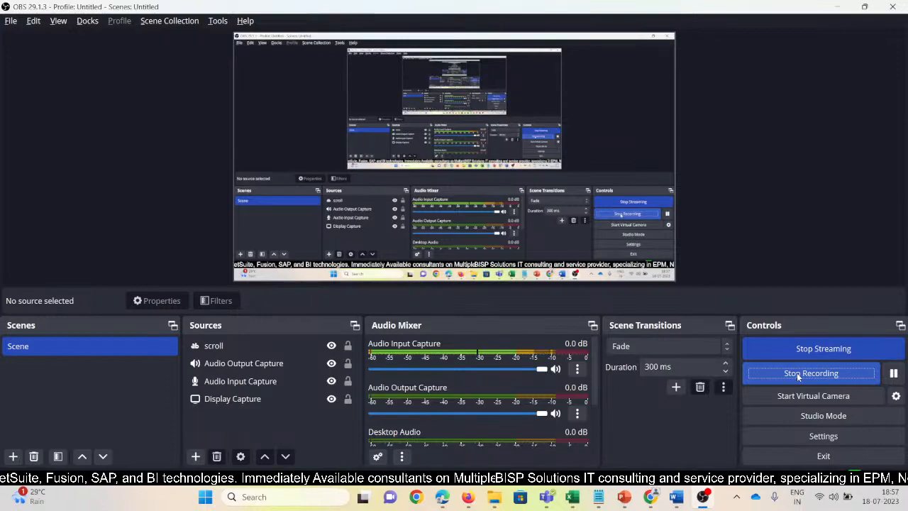
Open the OBS stream settings and take the scheduled Oracle FCCs webinar live in YouTube Studio.
left_click(821, 437)
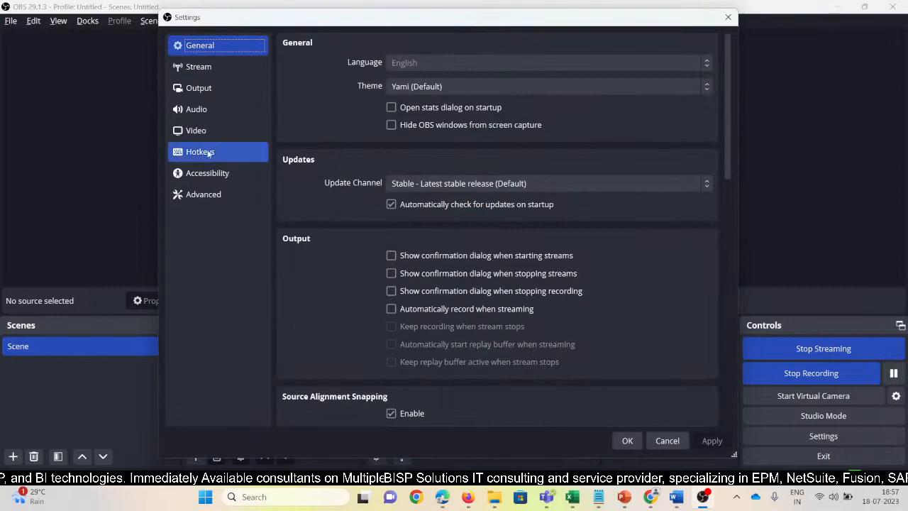
left_click(202, 68)
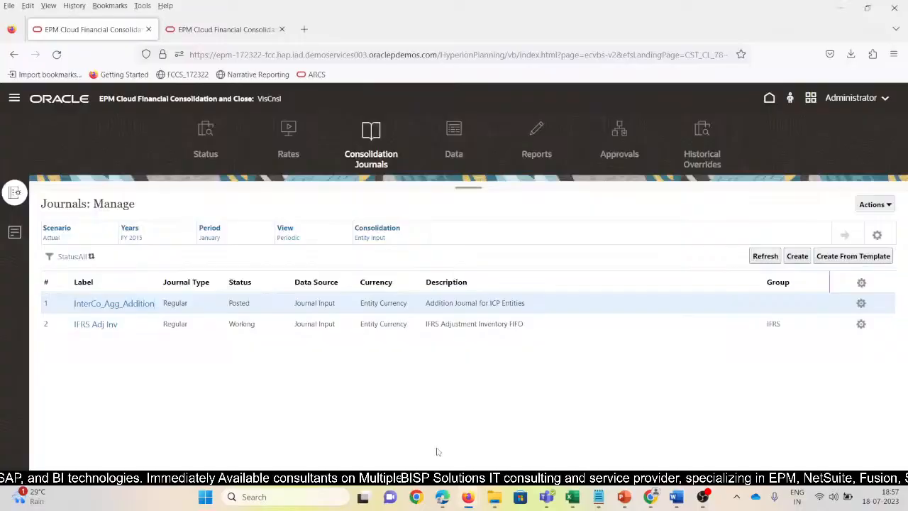
mouse_move(467, 496)
left_click(520, 466)
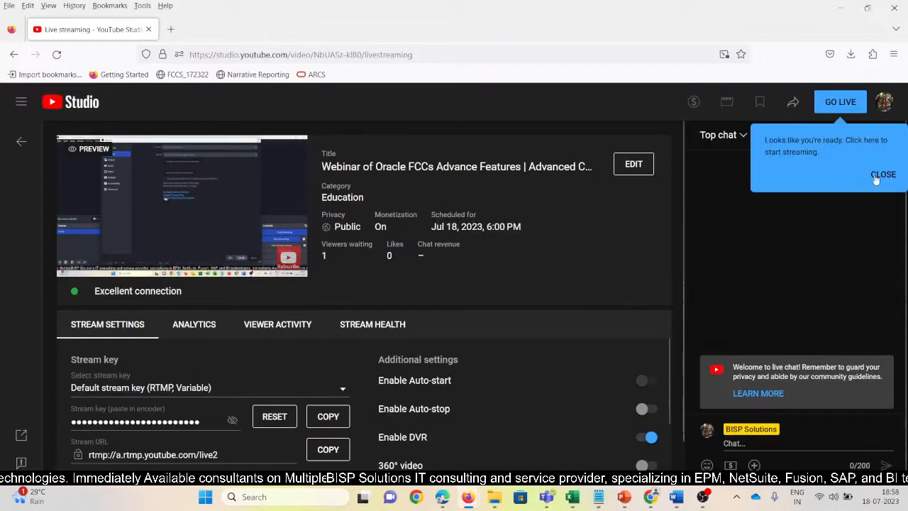
left_click(844, 103)
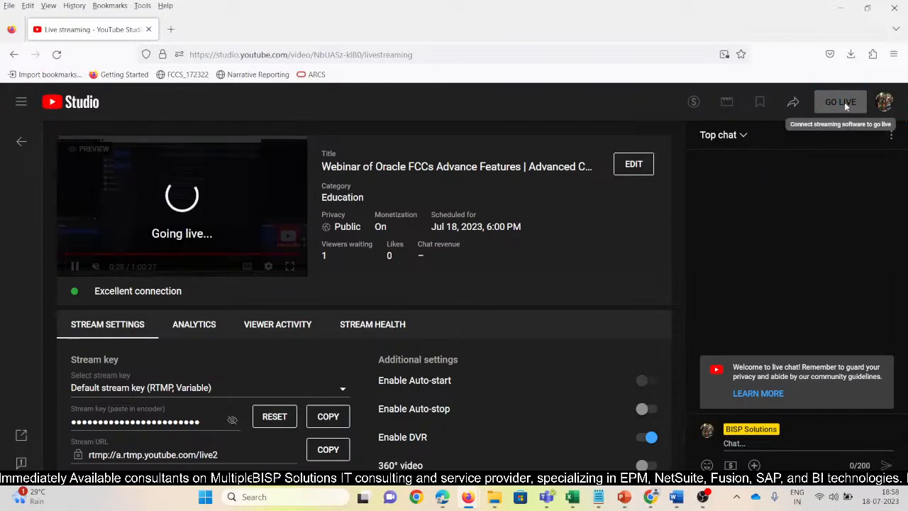
Switch to PowerPoint to show the Welcome_to_BISP_Solutions presentation, followed by the Entity Aggregation_FINAL presentation.
mouse_move(638, 505)
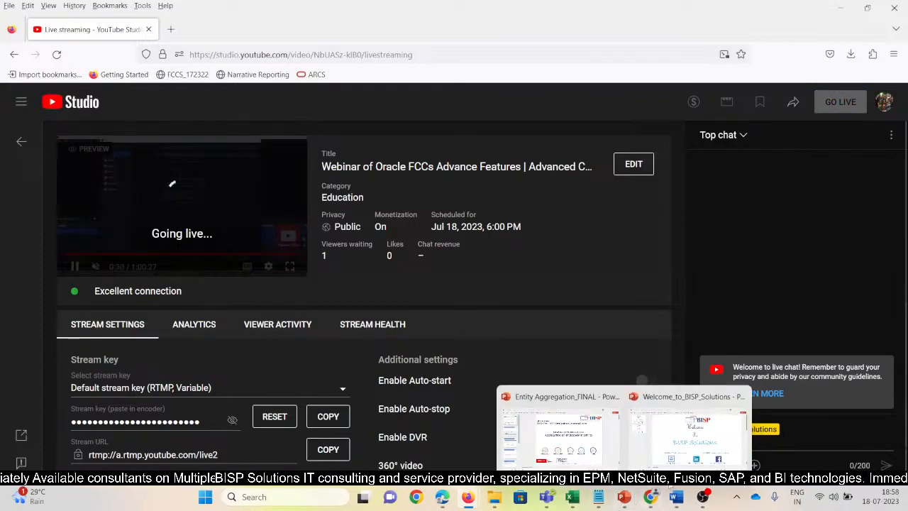
left_click(697, 426)
key("alt+Tab")
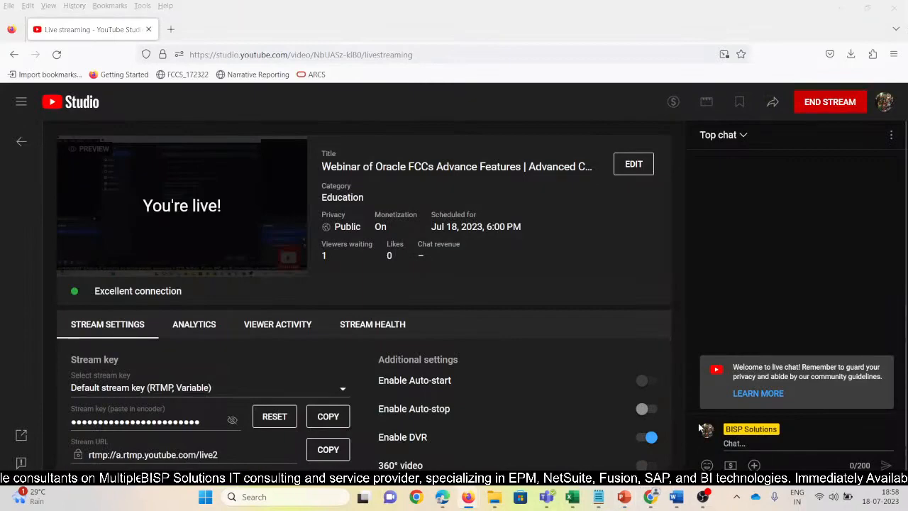
key("alt+Tab")
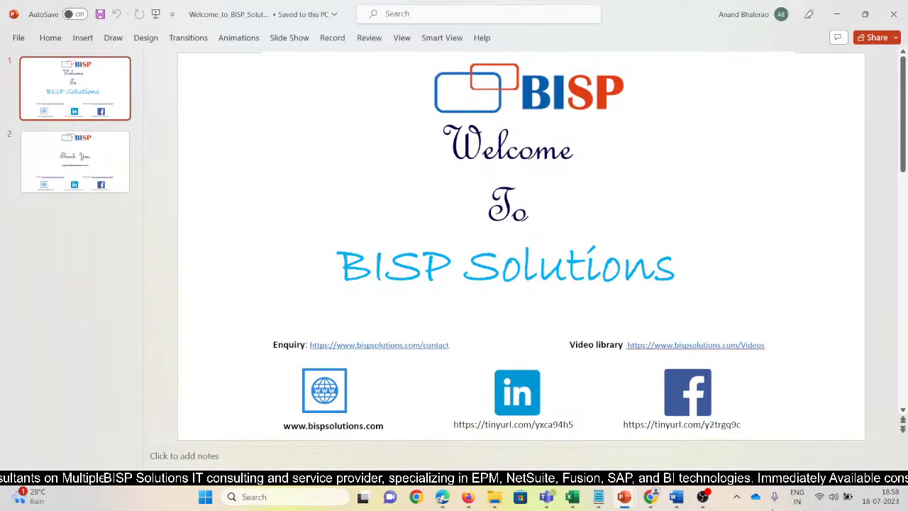
mouse_move(702, 500)
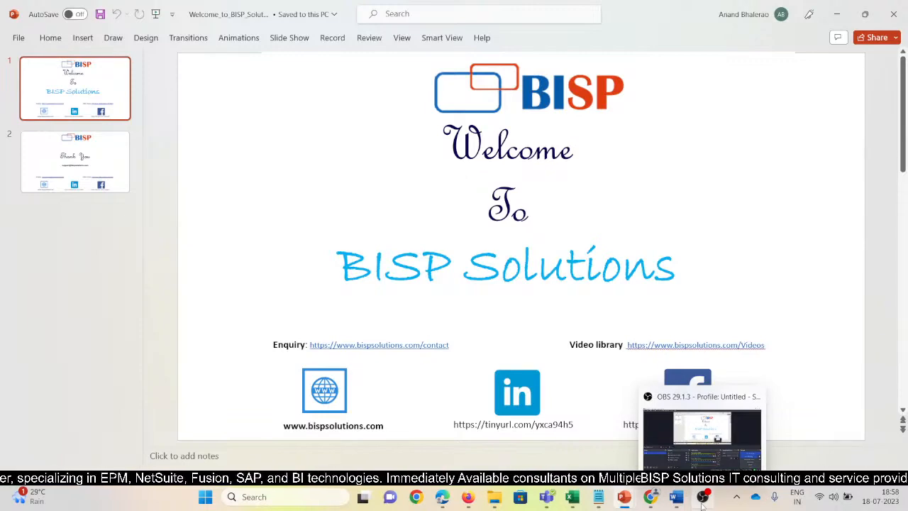
mouse_move(623, 496)
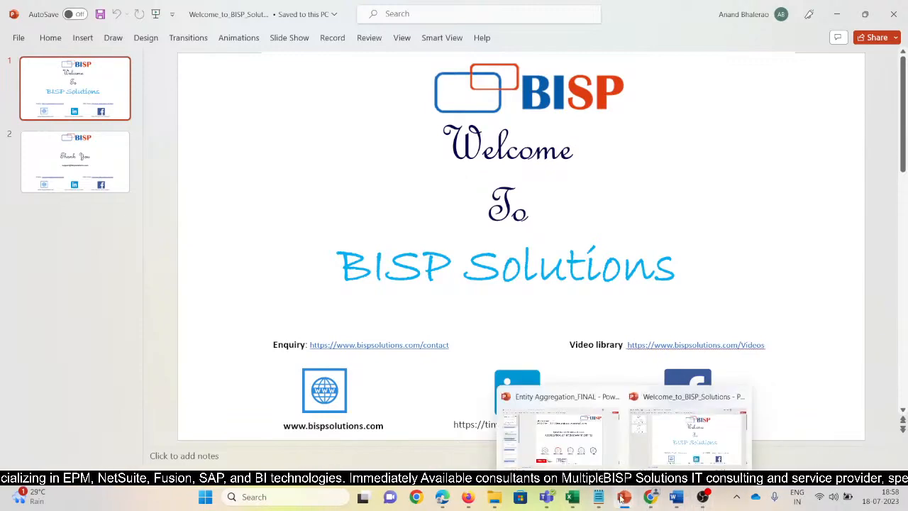
left_click(557, 429)
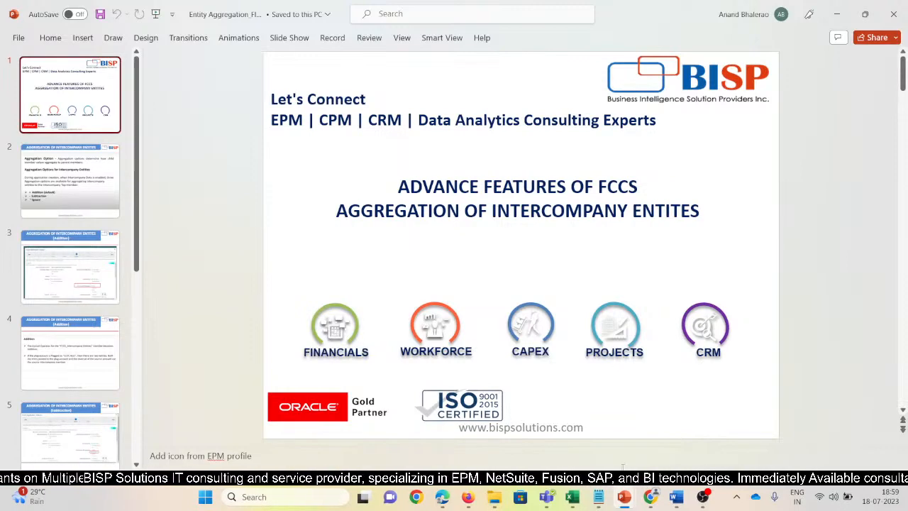
Switch to Notepad and add the line "Aggregation means Addition/Roll up" below the text of the Secnario note.
left_click(598, 497)
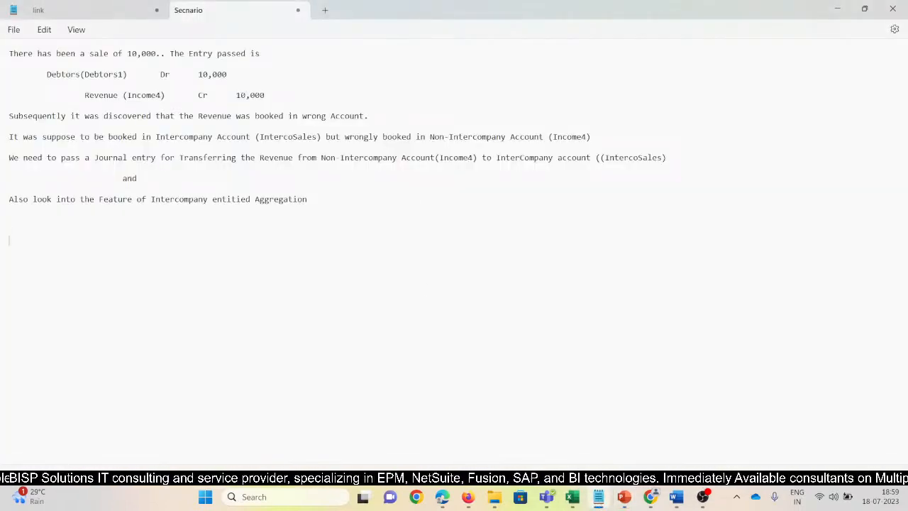
type("gregation")
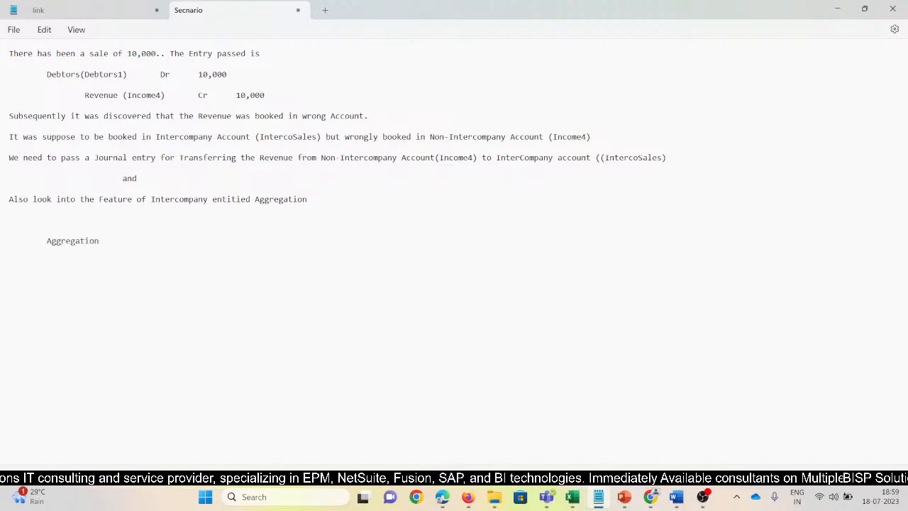
type(" means ")
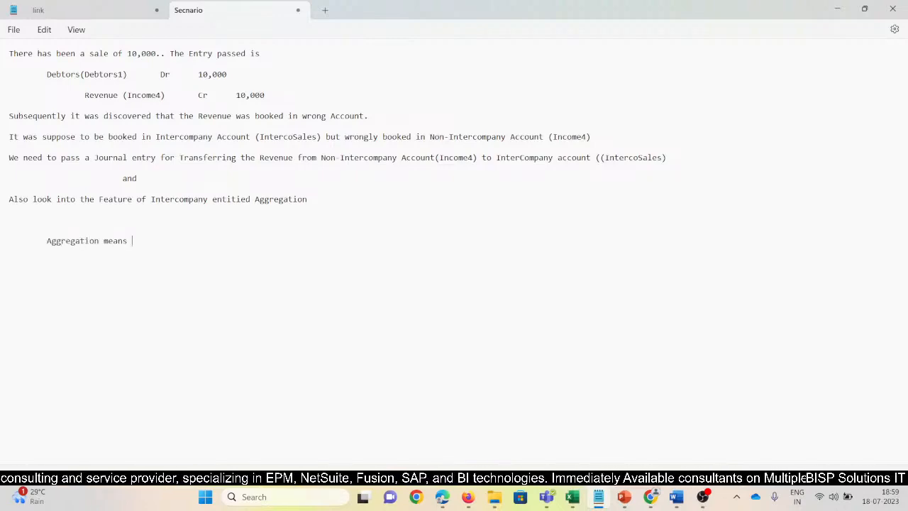
type("Addition/Roll up")
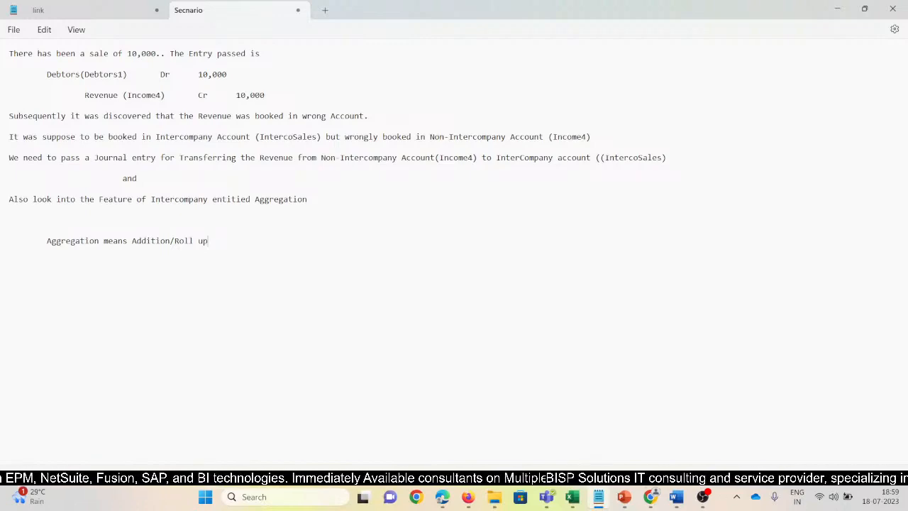
Return to the Entity Aggregation_FINAL presentation in PowerPoint and show slide 2 on the aggregation options.
key("alt+Tab")
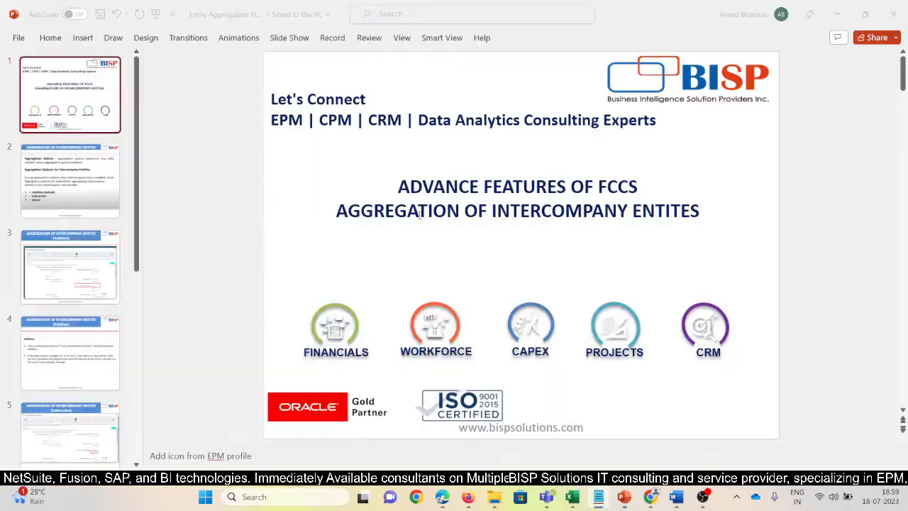
key("alt+Tab")
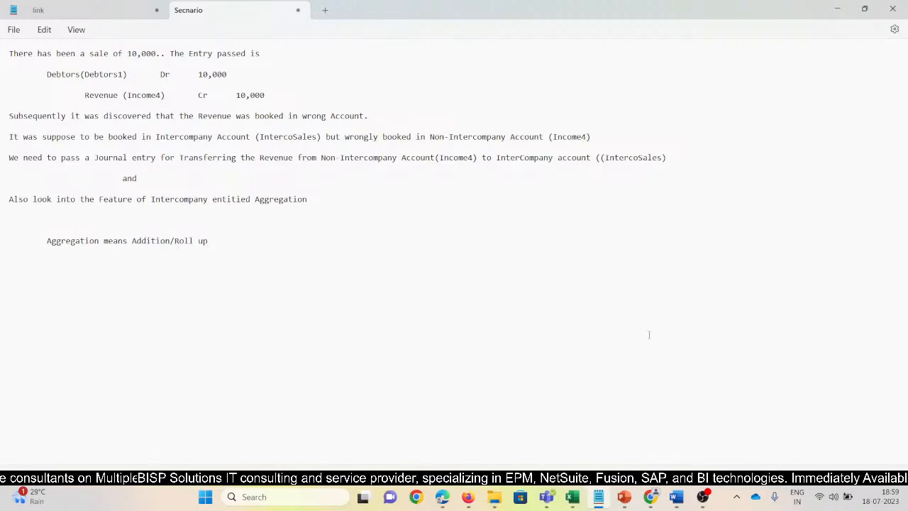
left_click(560, 422)
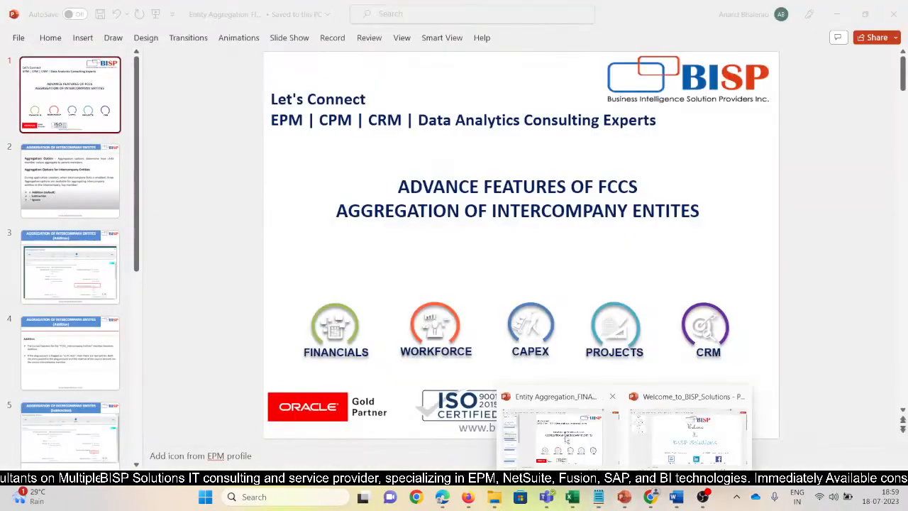
key("Down")
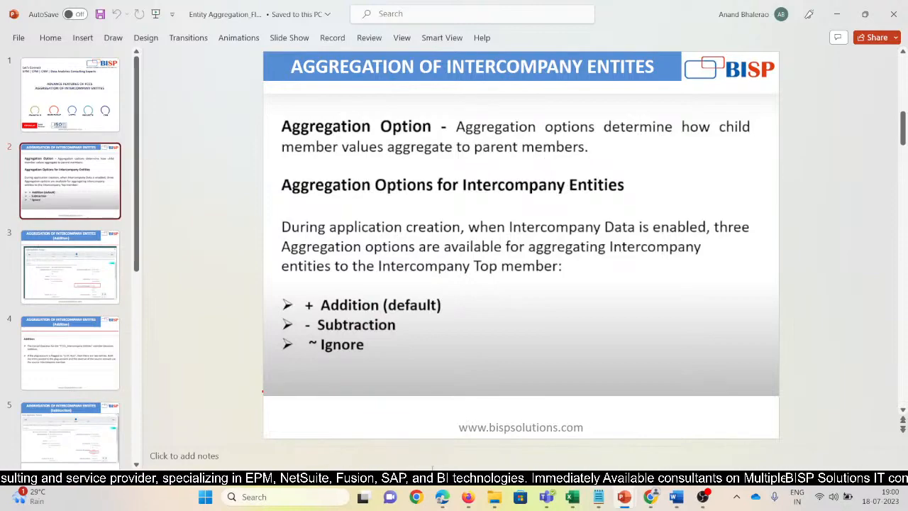
Switch to Oracle EPM Cloud in Firefox and open the Intercompany dimension in the dimension editor.
mouse_move(468, 499)
left_click(406, 426)
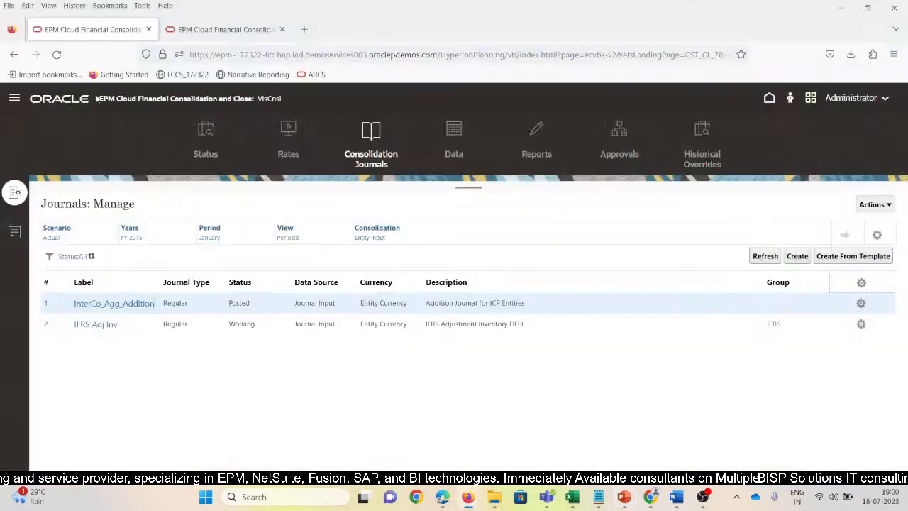
left_click(14, 99)
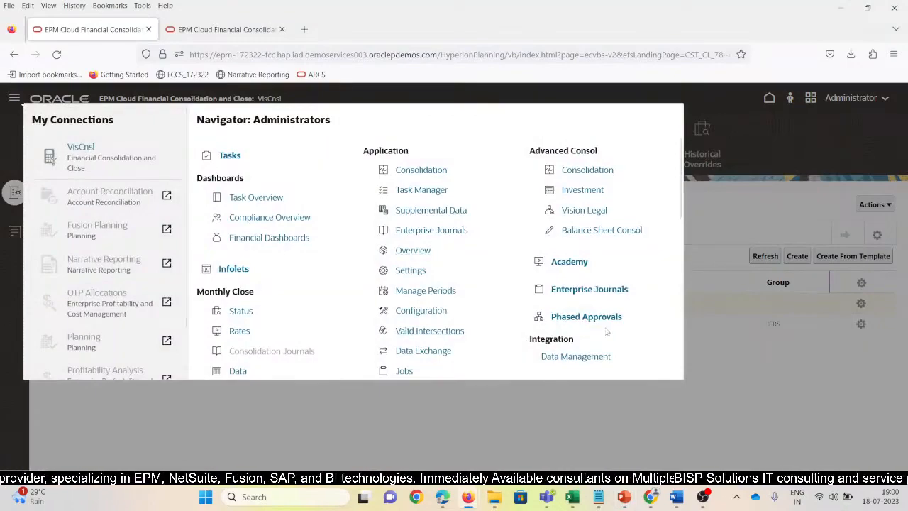
scroll(606, 331, "down", 3)
left_click(571, 306)
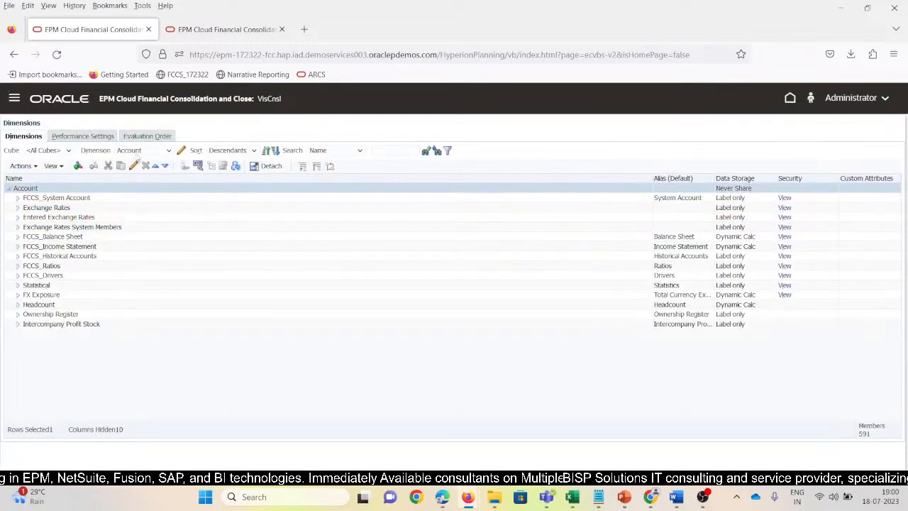
left_click(138, 152)
left_click(139, 239)
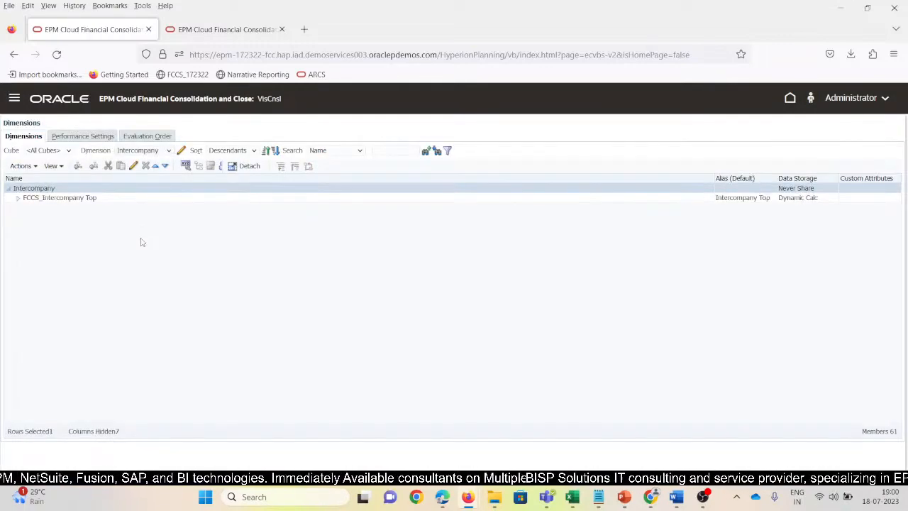
Expand FCCS_Intercompany Top and FCCS_Intercompany Entities, and narrow the Name column so the full aliases fit.
left_click(18, 198)
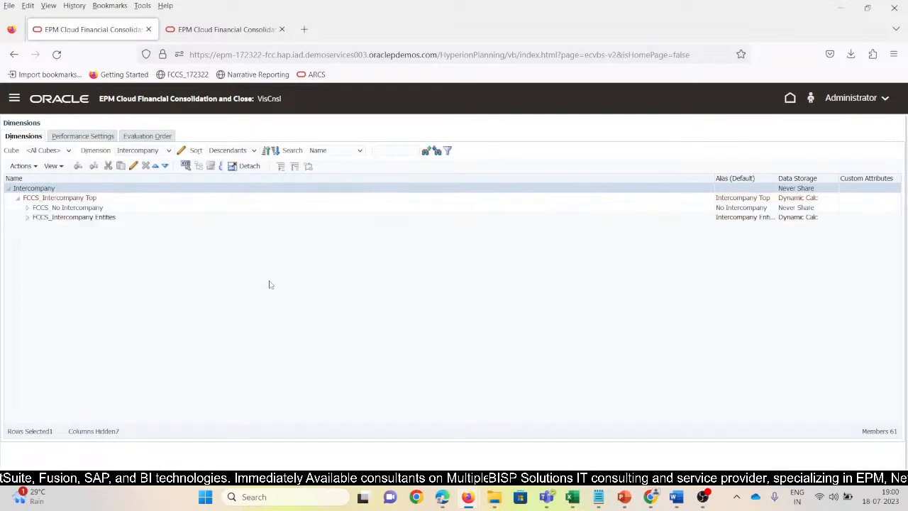
left_click(27, 217)
left_click(121, 219)
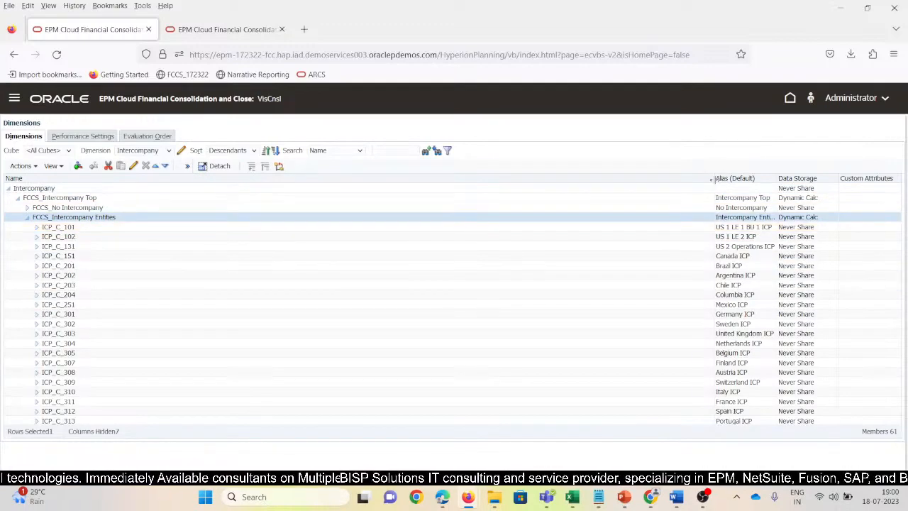
left_click_drag(711, 180, 246, 219)
left_click(111, 228)
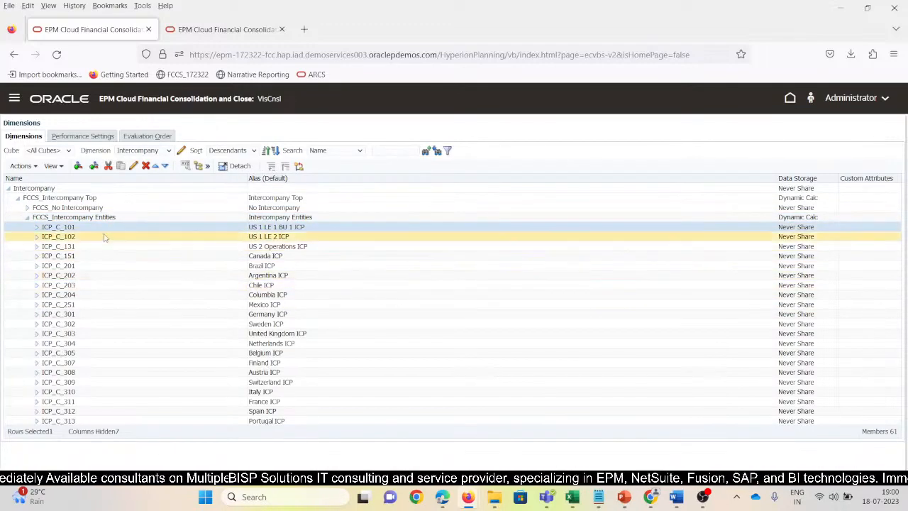
Review the member properties of FCCS_Intercompany Entities and close them without saving.
left_click(124, 217)
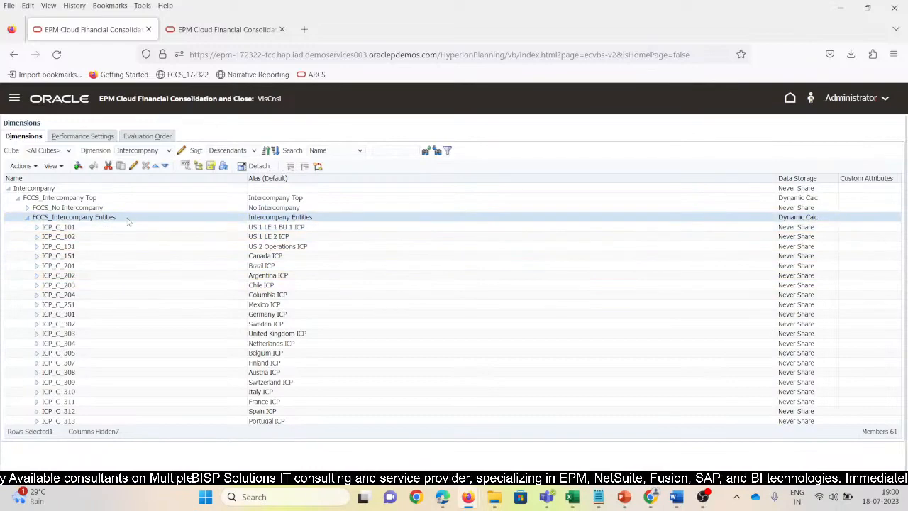
left_click(133, 166)
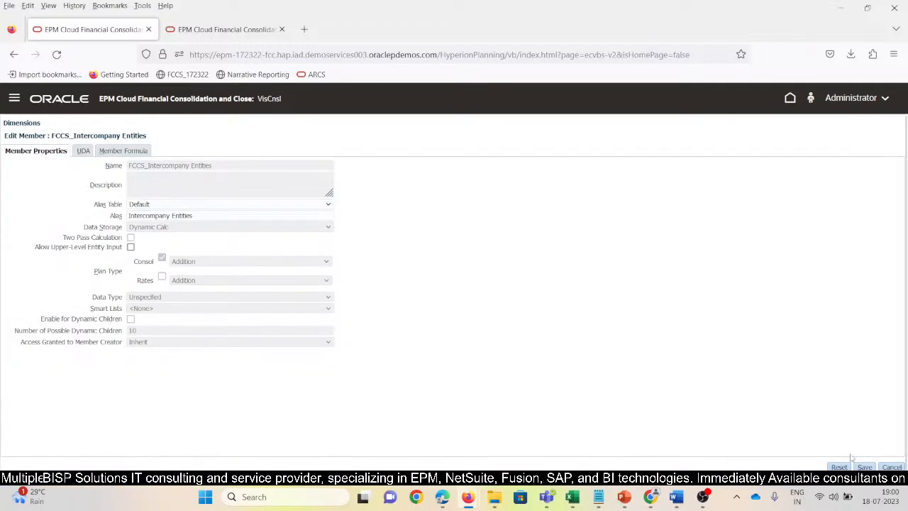
left_click(891, 467)
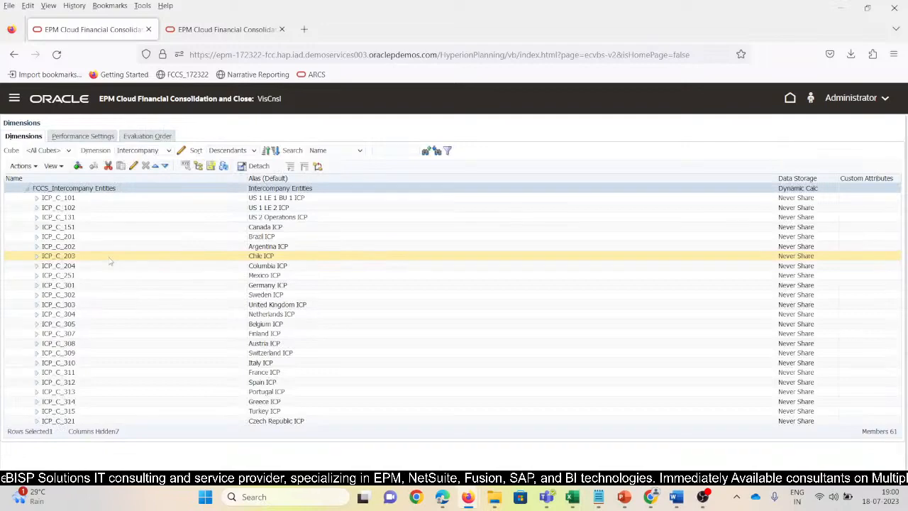
Point out ICP_C_101 and its parent members, and recheck the Consol aggregation setting in the properties of FCCS_Intercompany Entities.
left_click(80, 199)
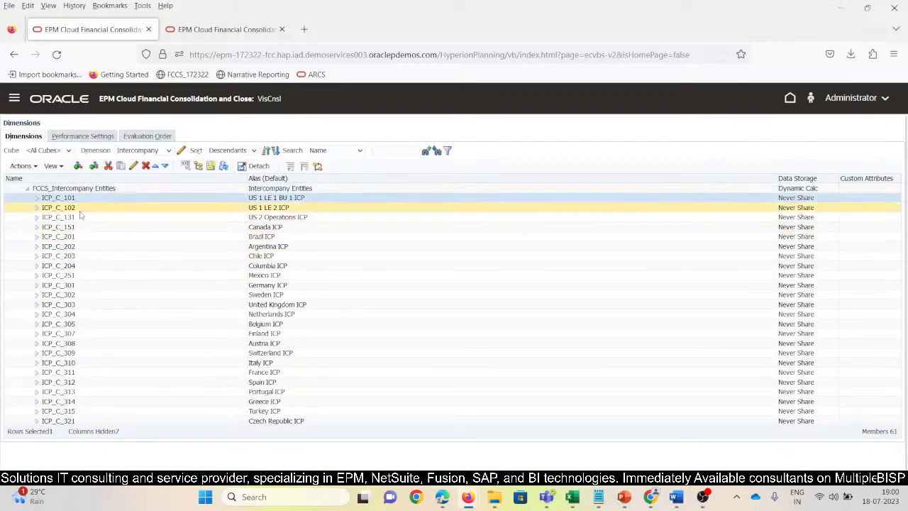
scroll(119, 289, "up", 1)
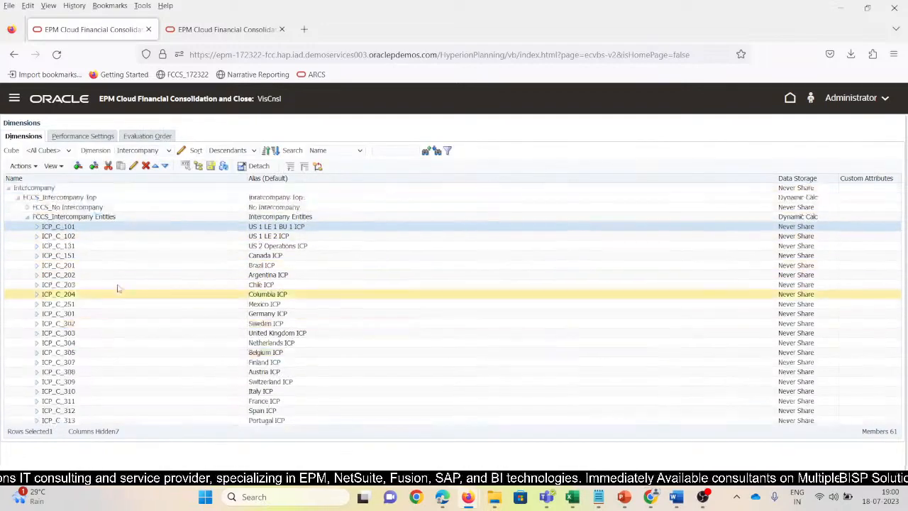
left_click(126, 220)
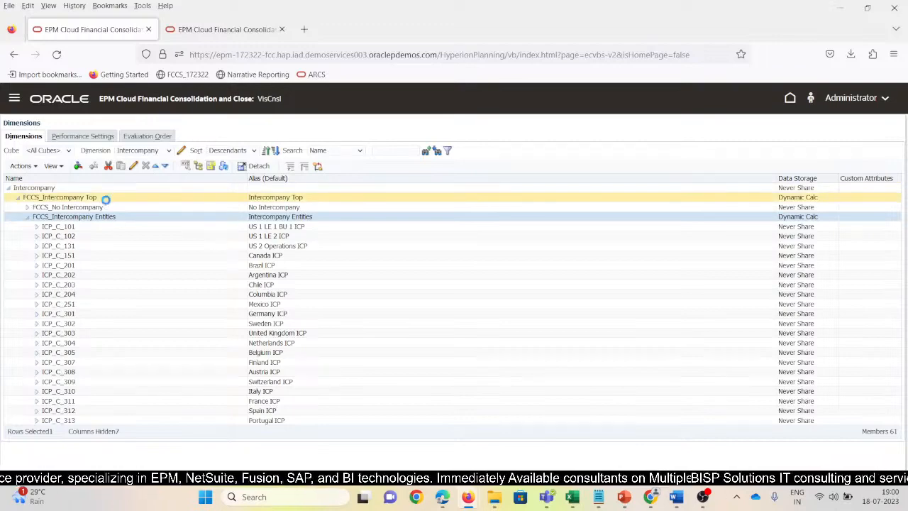
left_click(105, 199)
left_click(120, 216)
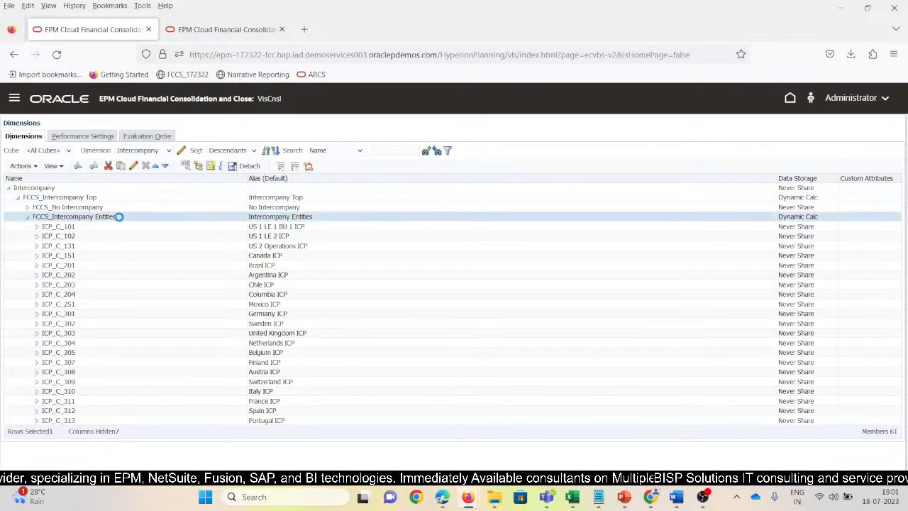
left_click(132, 166)
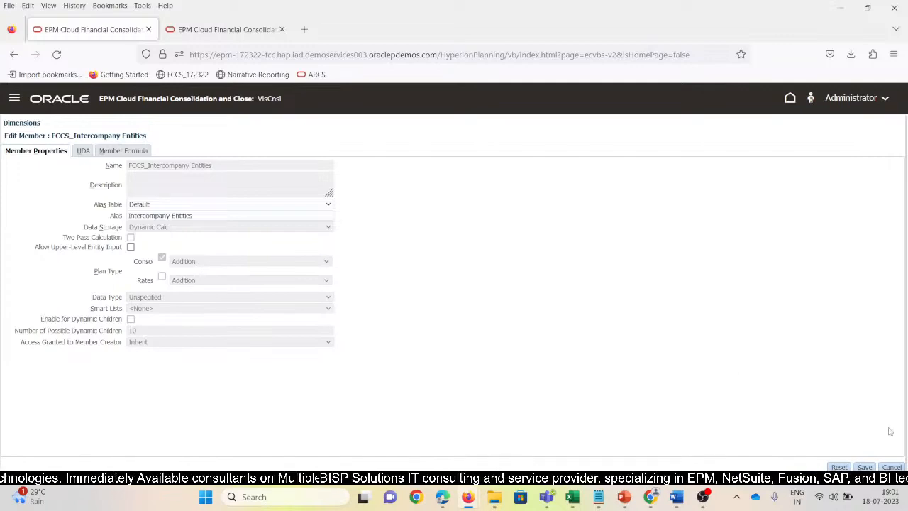
left_click(891, 467)
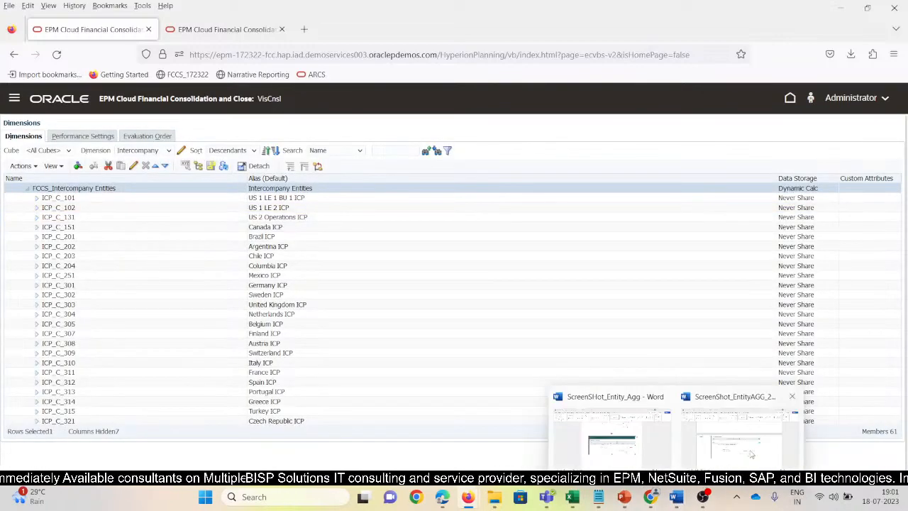
Switch to the ScreenShot_EntityAGG_2 document in Word and show the Addition and Substraction screenshots.
left_click(738, 425)
scroll(488, 273, "up", 5)
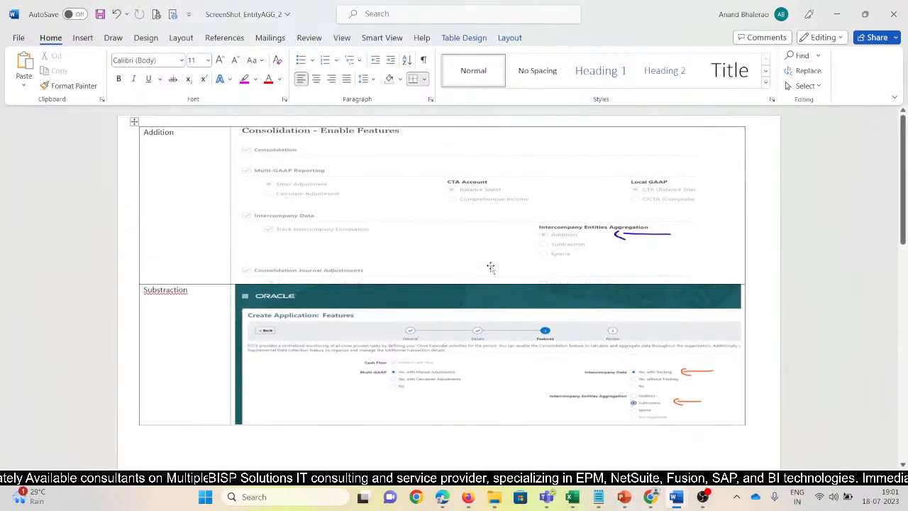
Enlarge the document view and go through the aggregation settings marked in the Addition, Substraction and IGNORE screenshots.
left_click(546, 212)
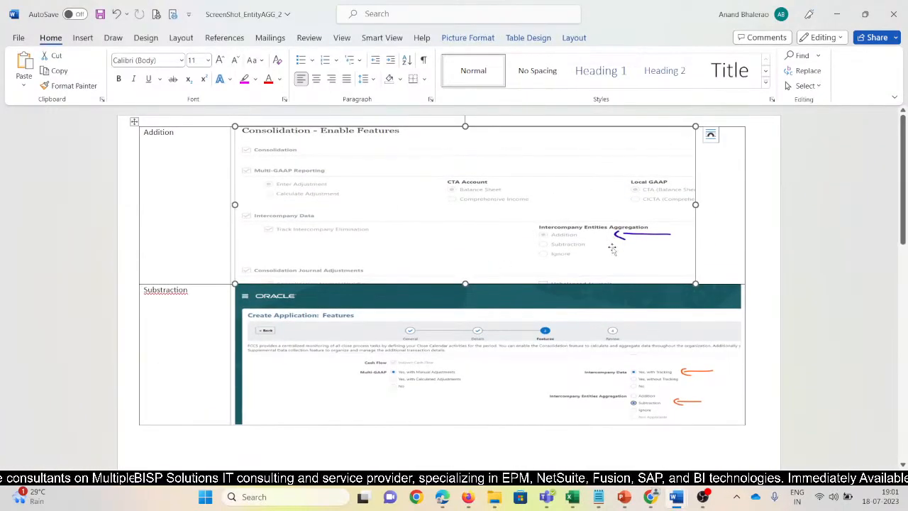
scroll(612, 248, "up", 3)
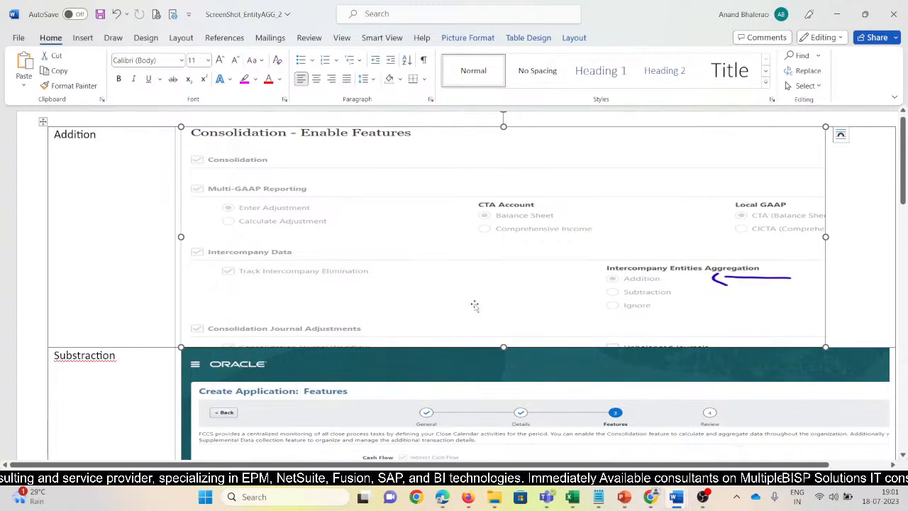
scroll(469, 302, "down", 2)
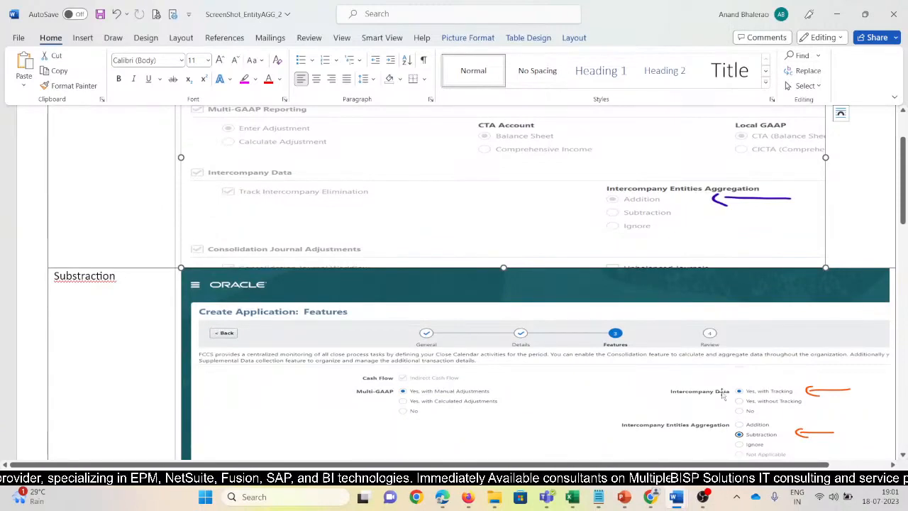
scroll(797, 397, "down", 1)
scroll(797, 398, "down", 10)
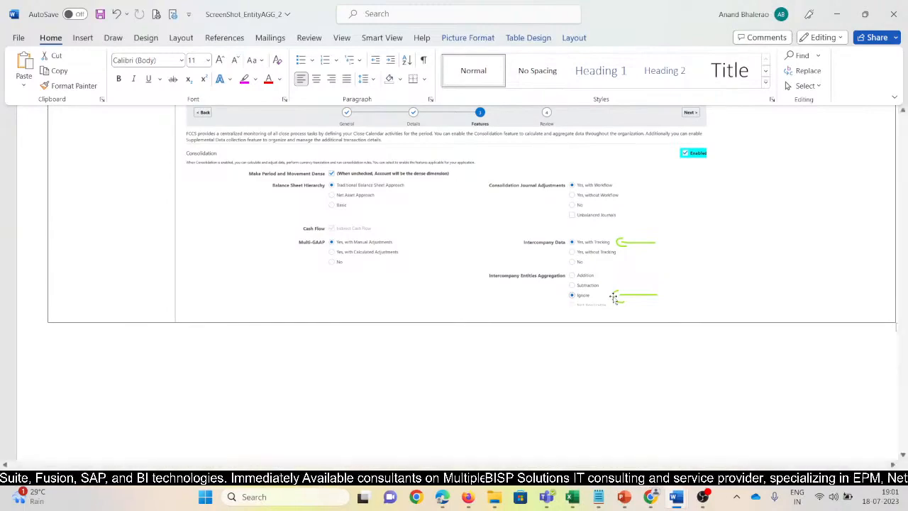
scroll(614, 296, "down", 10)
Compare the Intercompany Entities Aggregation choice in the Addition screenshot with the one in the IGNORE screenshot again.
scroll(647, 259, "up", 3)
scroll(648, 259, "up", 1)
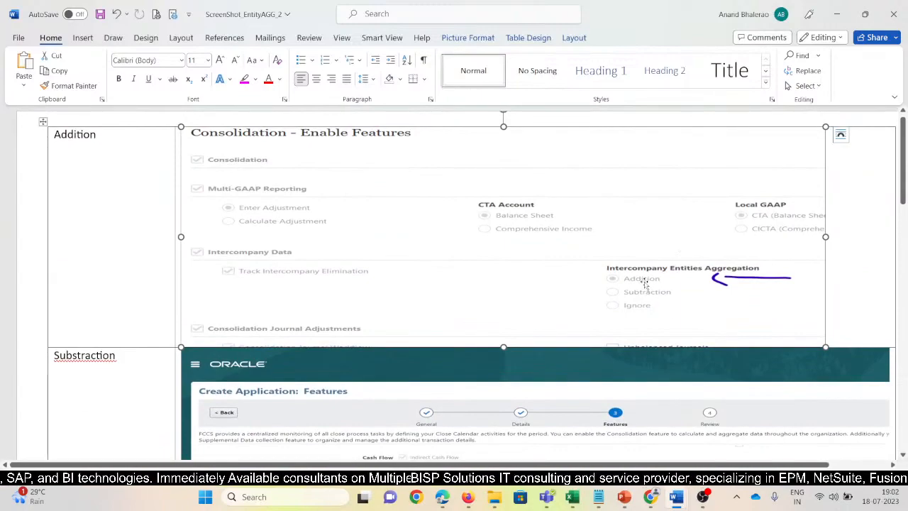
scroll(653, 302, "down", 5)
scroll(706, 275, "down", 5)
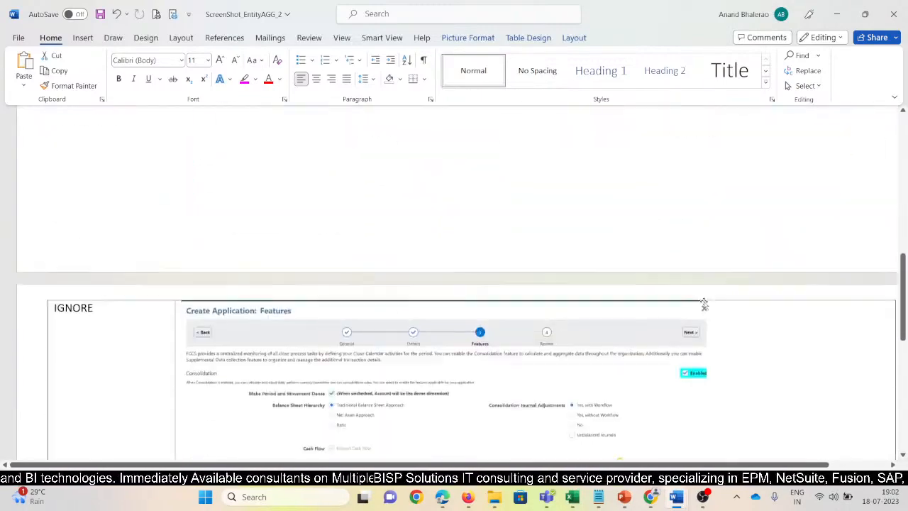
scroll(622, 430, "down", 2)
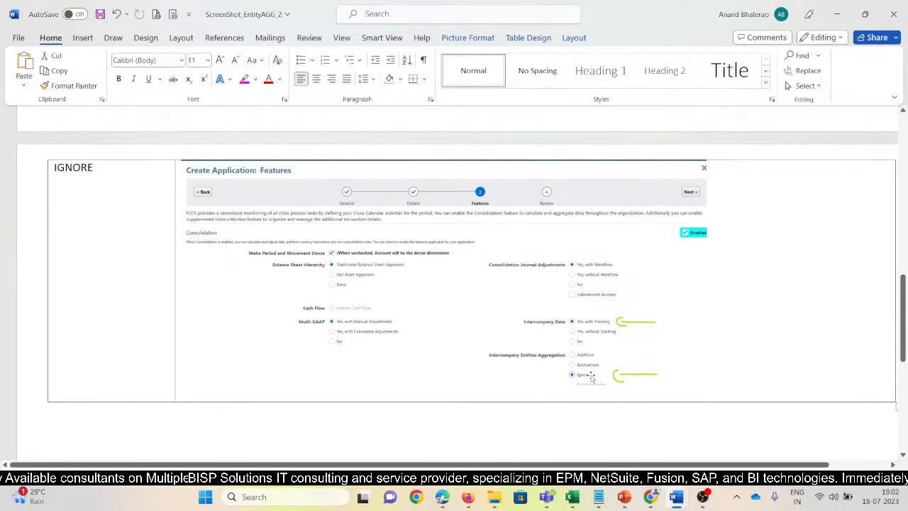
scroll(591, 376, "up", 8)
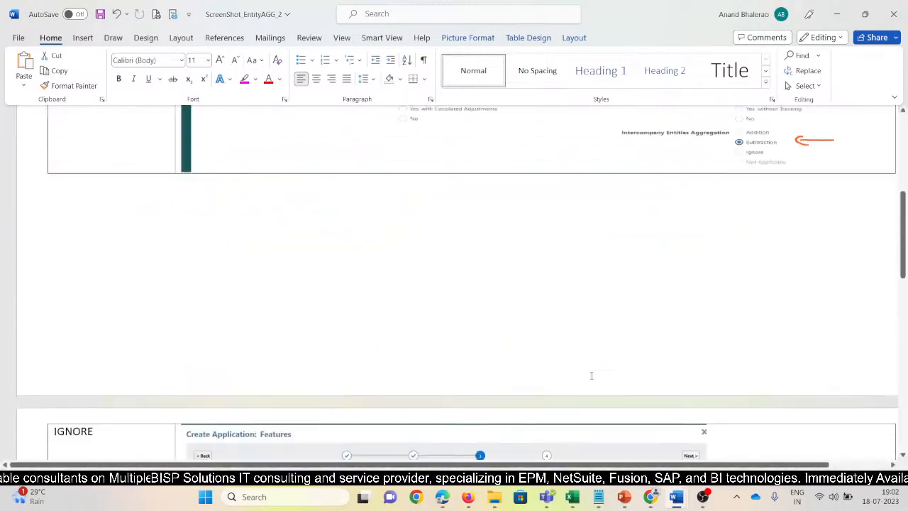
left_click(524, 286)
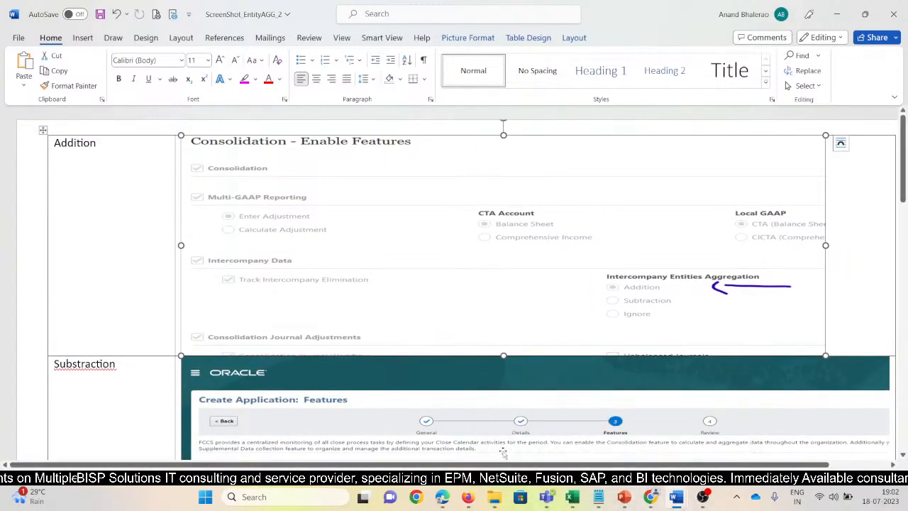
Switch to the VisCnsl application in Firefox, return to its home page and open the Configuration page for Consolidation.
left_click(468, 496)
left_click(420, 444)
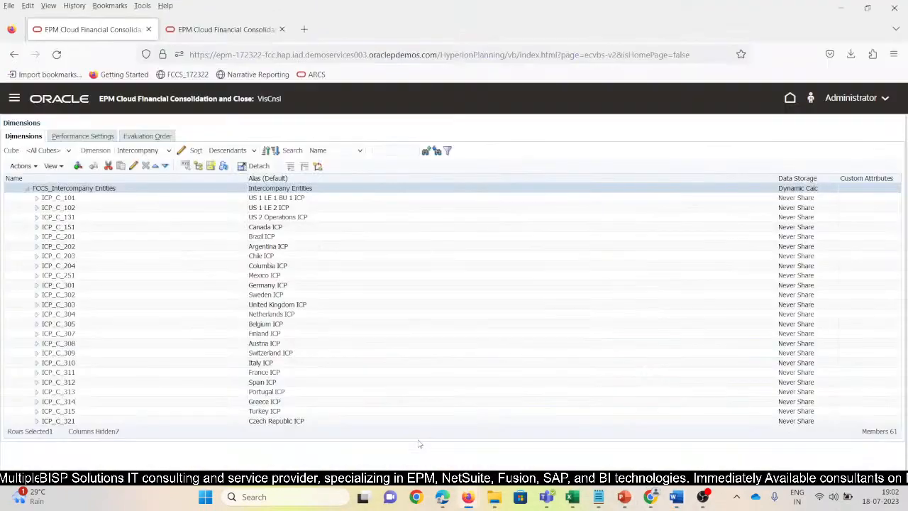
left_click(792, 99)
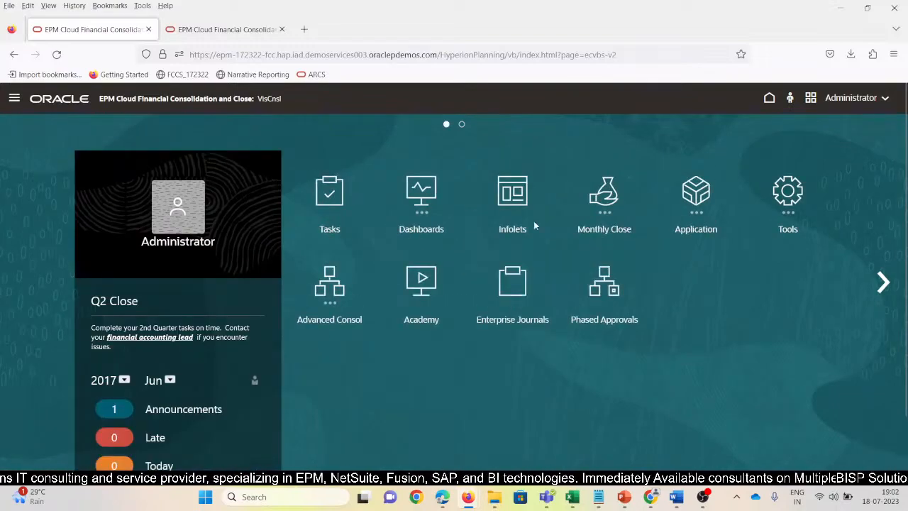
left_click(15, 99)
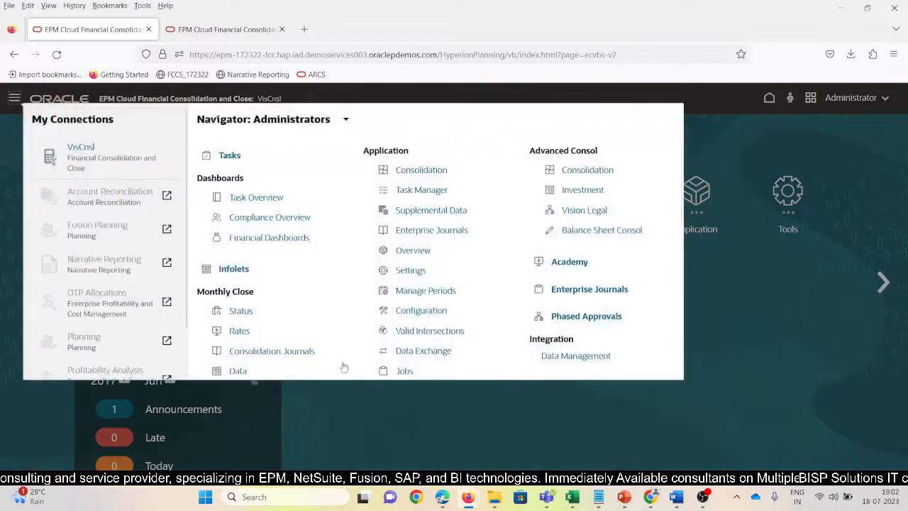
scroll(359, 320, "down", 3)
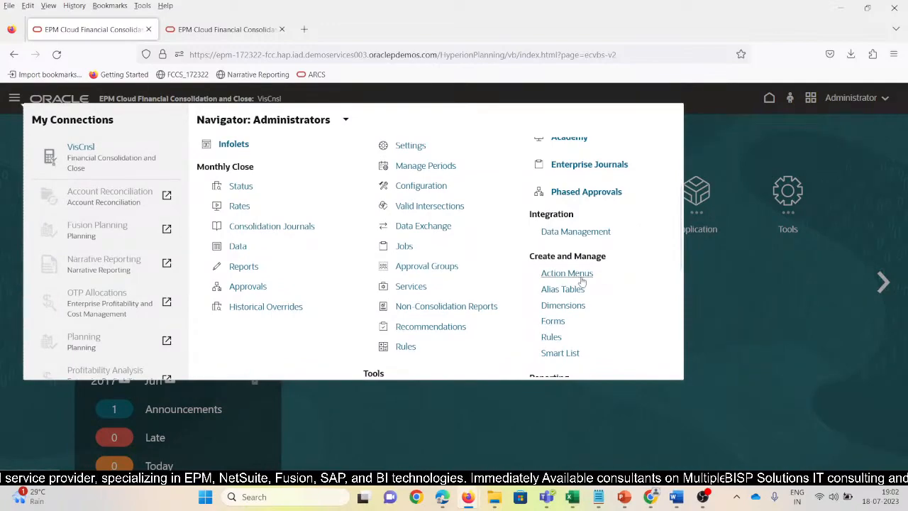
scroll(586, 285, "down", 2)
scroll(409, 297, "up", 3)
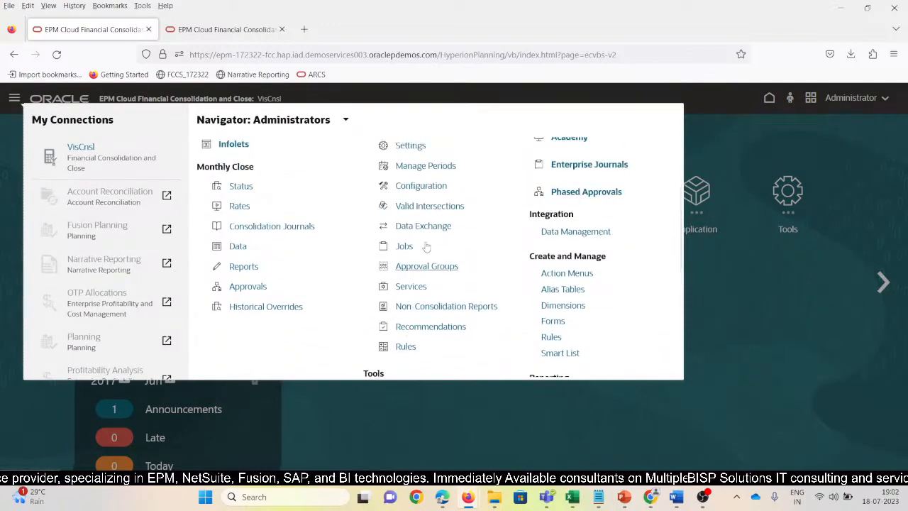
left_click(417, 185)
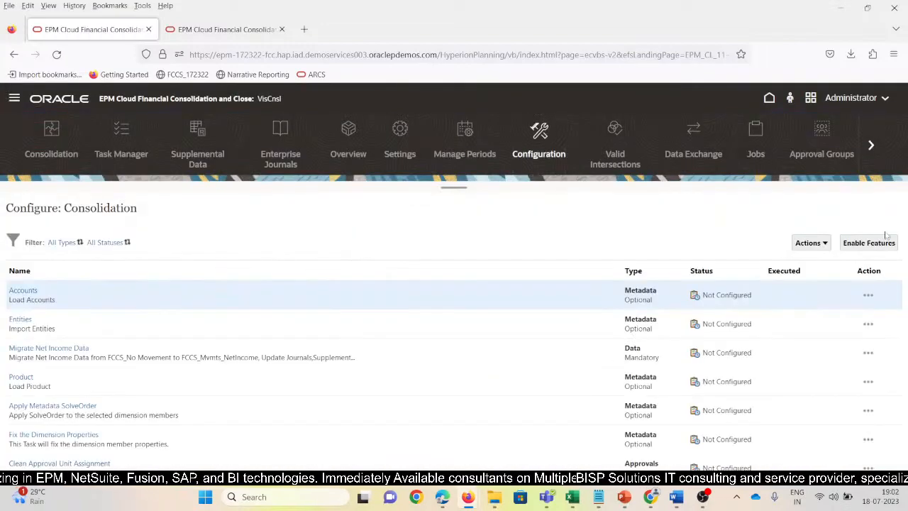
Open Enable Features for Consolidation, point out the Ignore and Addition options for Intercompany Entities Aggregation, and close it without enabling anything.
left_click(846, 245)
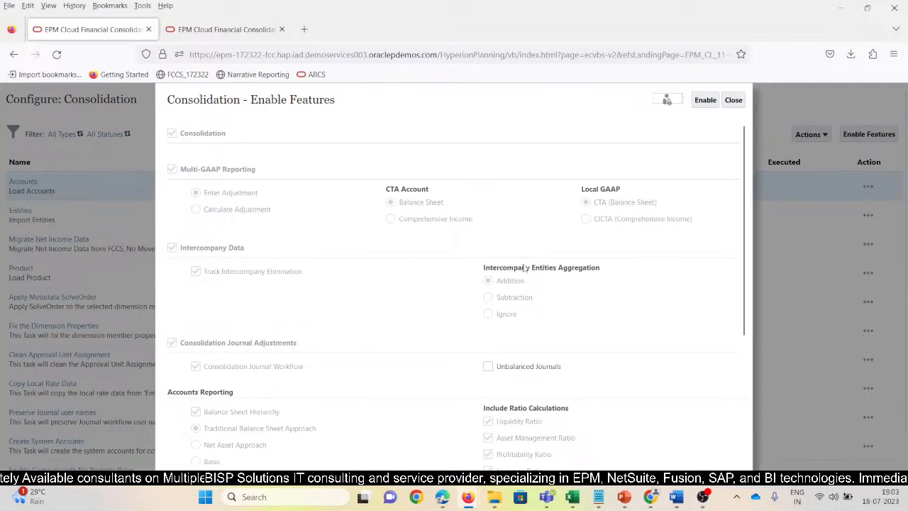
left_click_drag(496, 300, 518, 316)
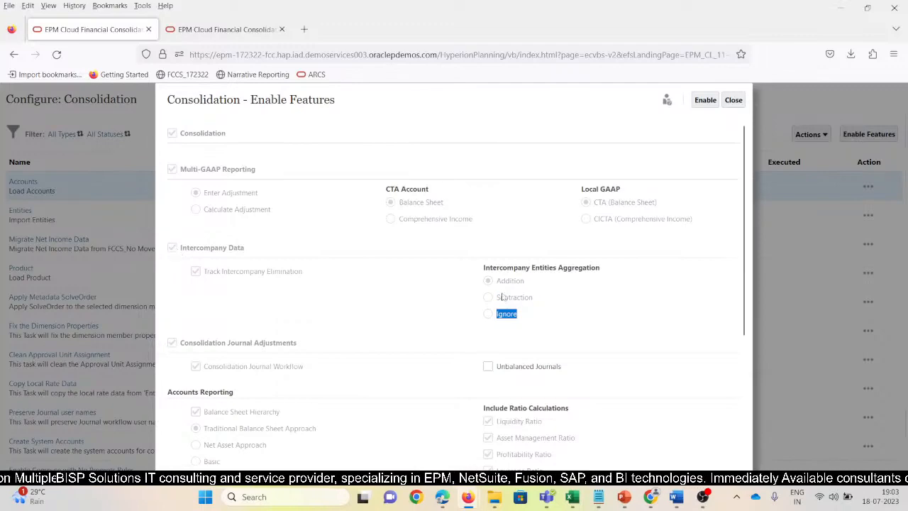
left_click_drag(498, 284, 522, 285)
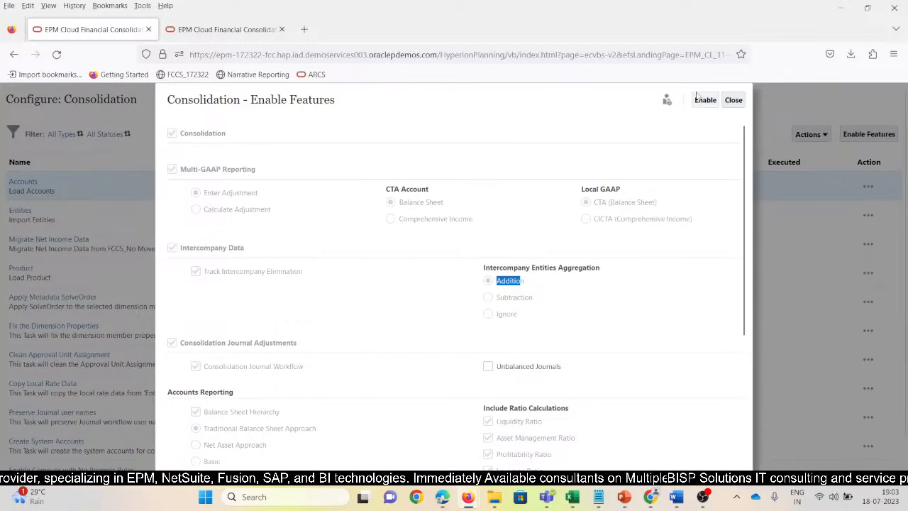
left_click(735, 101)
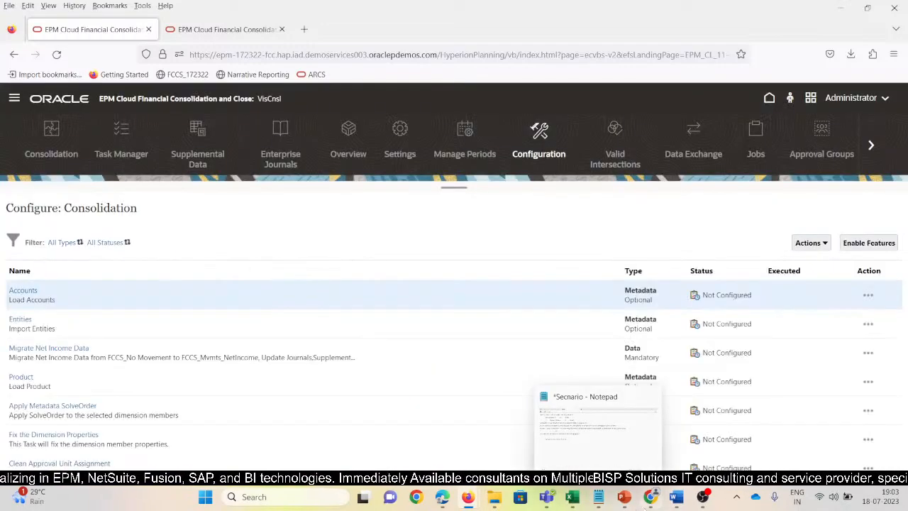
Switch to the Entity Aggregation presentation in PowerPoint and show slides 3 and 4 on the Addition option.
mouse_move(583, 501)
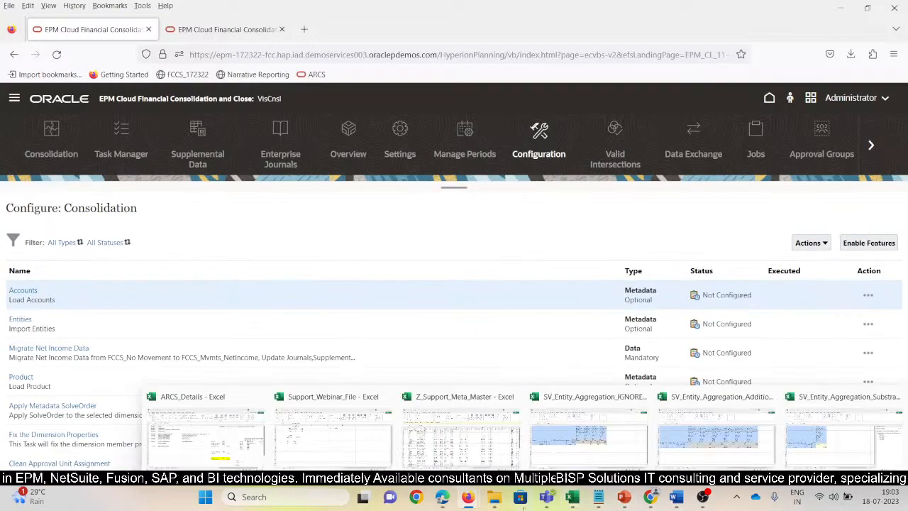
mouse_move(628, 503)
left_click(567, 426)
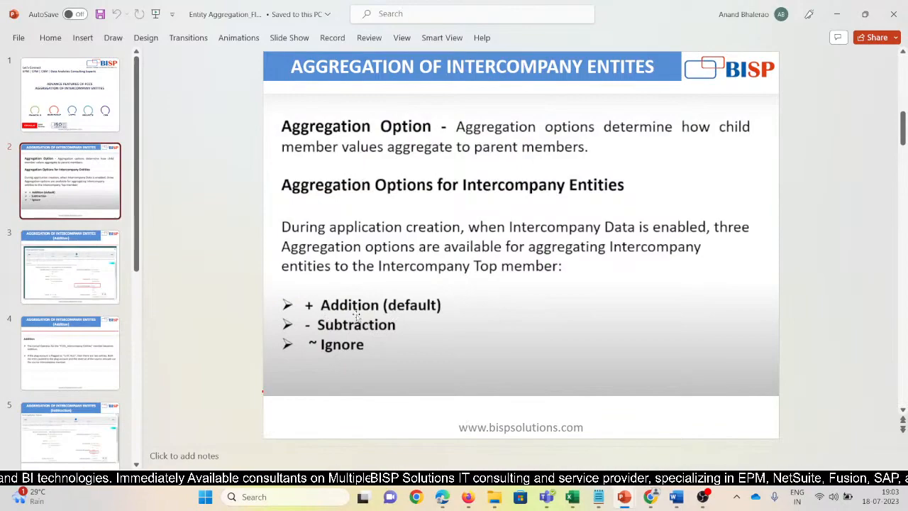
key("Page_Down")
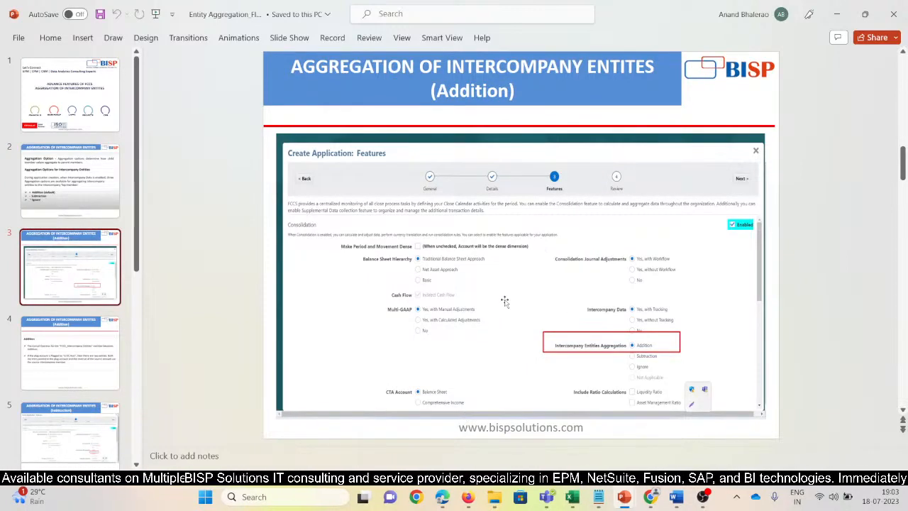
left_click(71, 367)
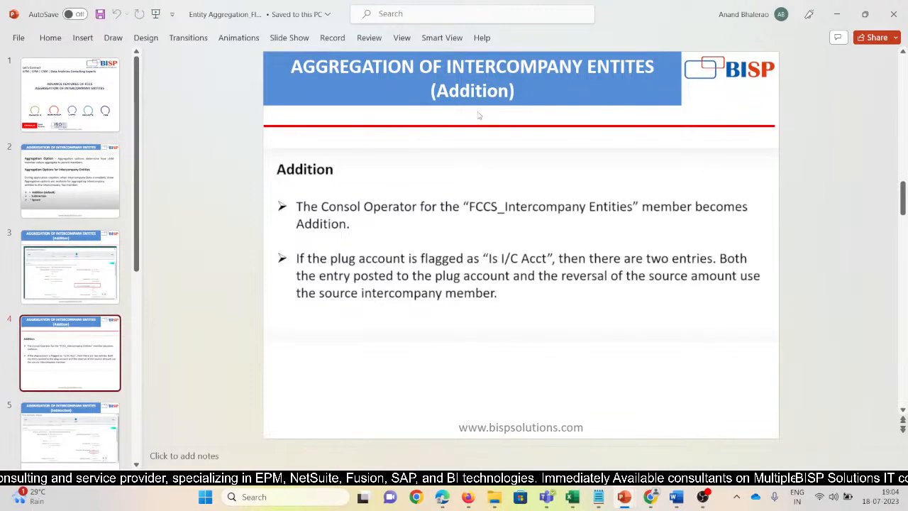
left_click(479, 207)
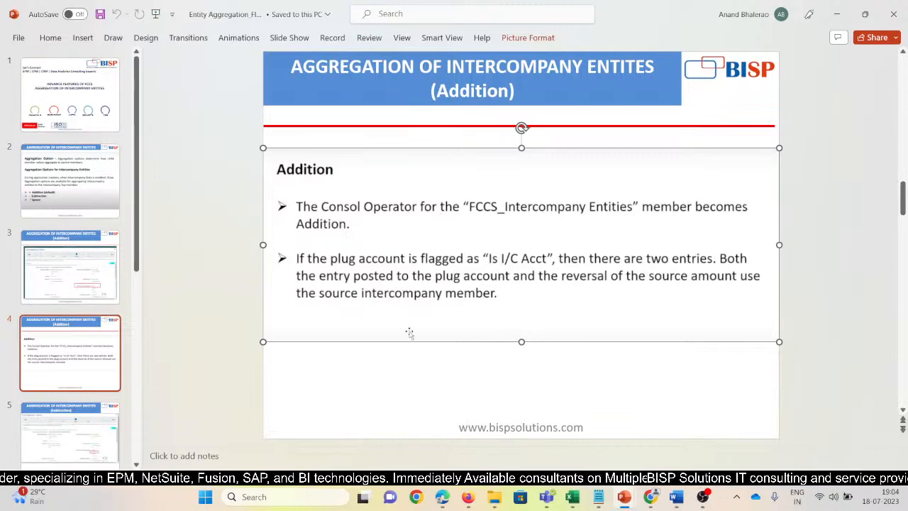
Go back briefly to the FCCS Configuration page, and switch to the Secnario note in Notepad to highlight the sentence about the 10,000 sale.
left_click(470, 497)
left_click(404, 432)
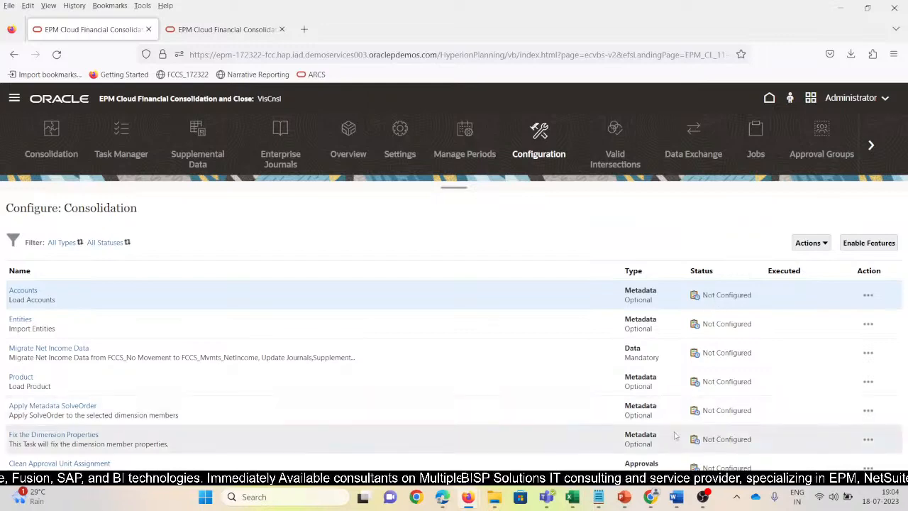
key("alt+Tab")
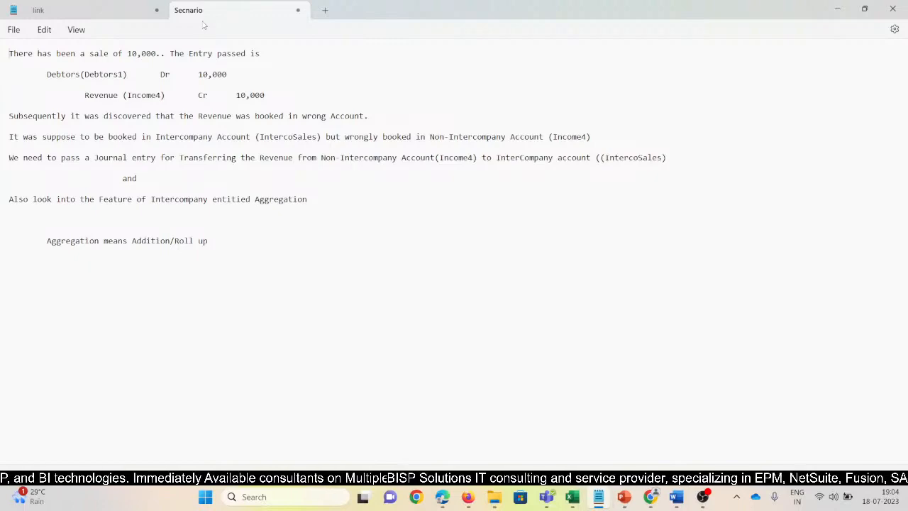
left_click(32, 73)
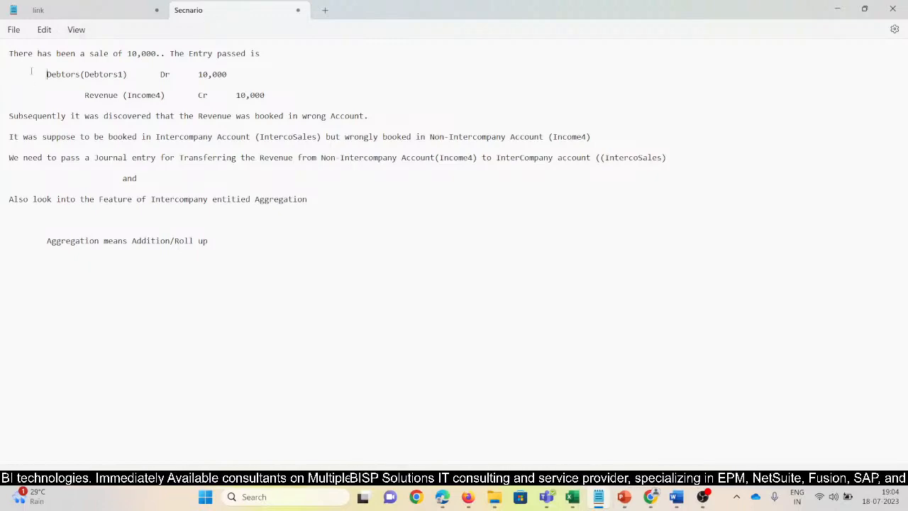
triple_click(10, 57)
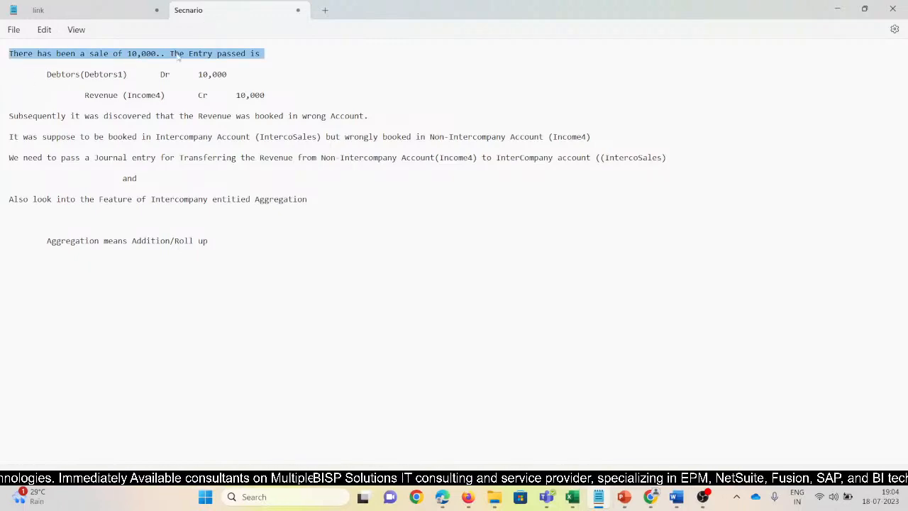
left_click(276, 76)
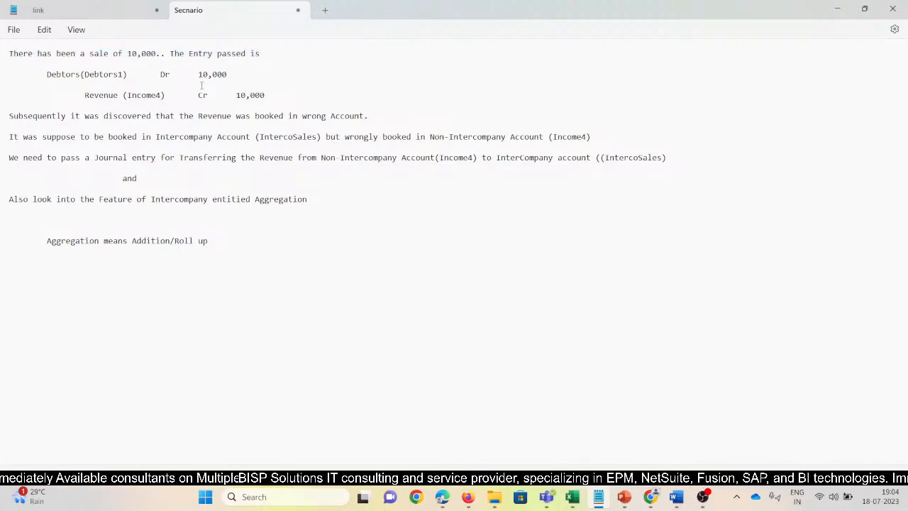
Highlight the credit amount and the Debtors1 and Income4 accounts in the scenario's journal entry.
left_click_drag(199, 76, 227, 75)
left_click_drag(93, 95, 272, 98)
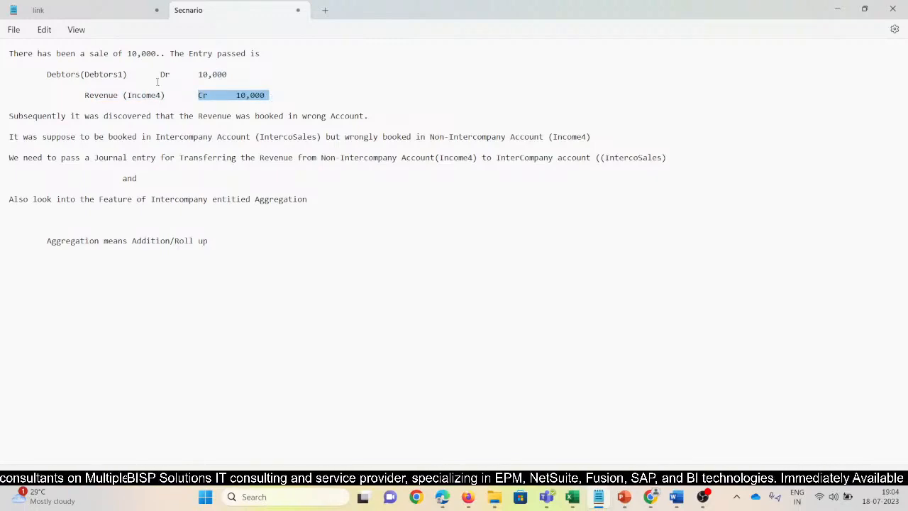
left_click_drag(125, 75, 85, 75)
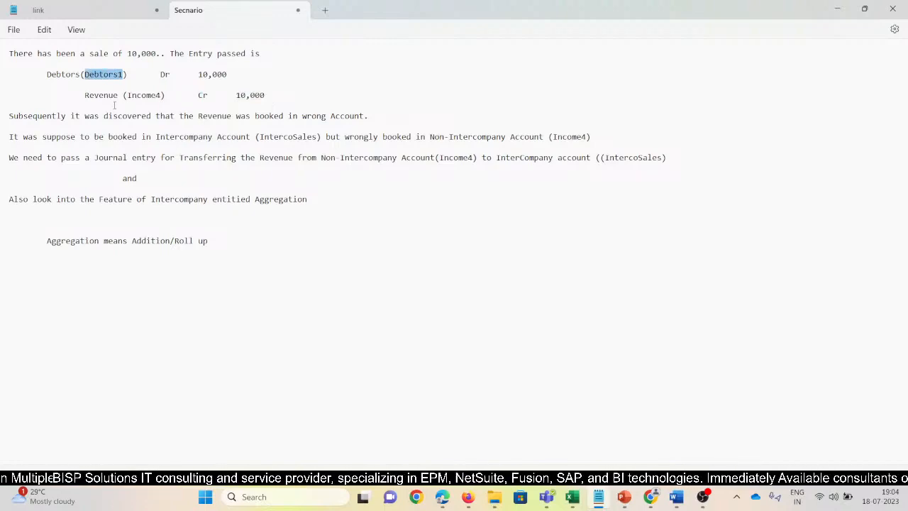
left_click_drag(128, 95, 160, 95)
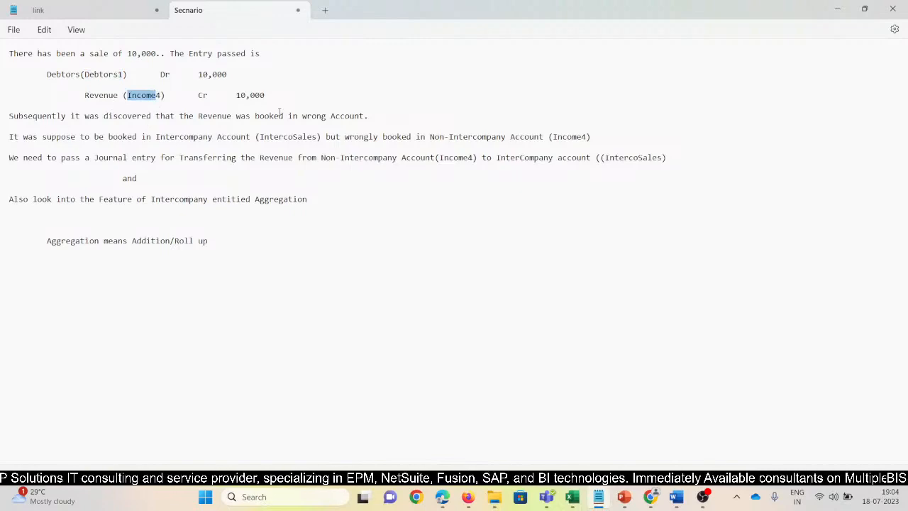
Highlight the Revenue (Income4) credit line and the statement that it should be booked in the intercompany account IntercoSales.
left_click(274, 95)
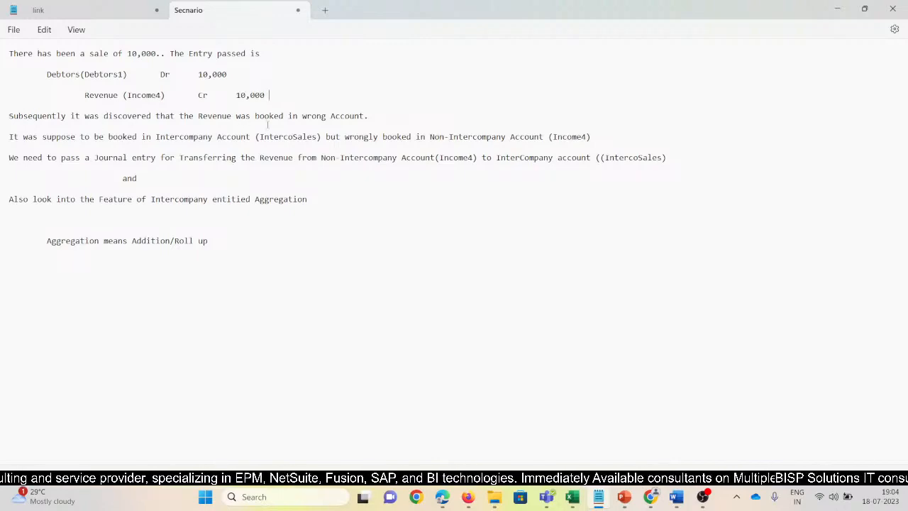
left_click_drag(84, 95, 264, 91)
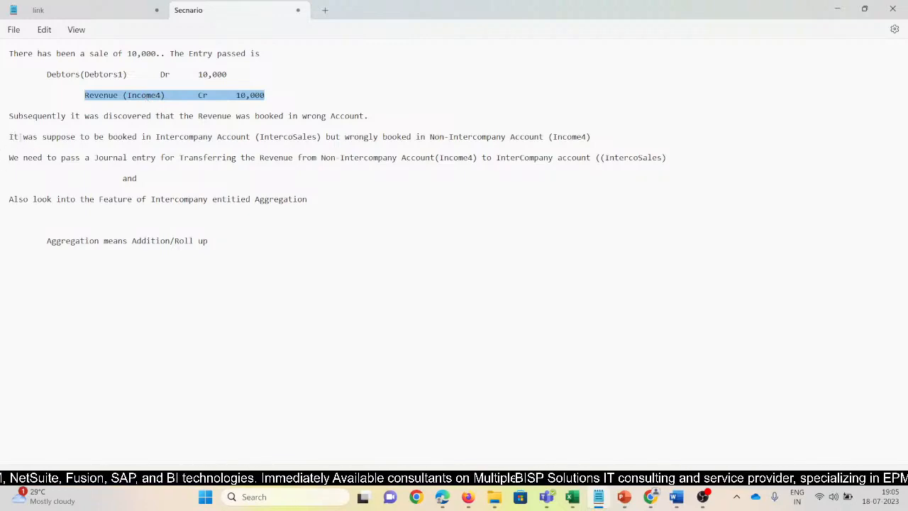
left_click_drag(9, 138, 316, 139)
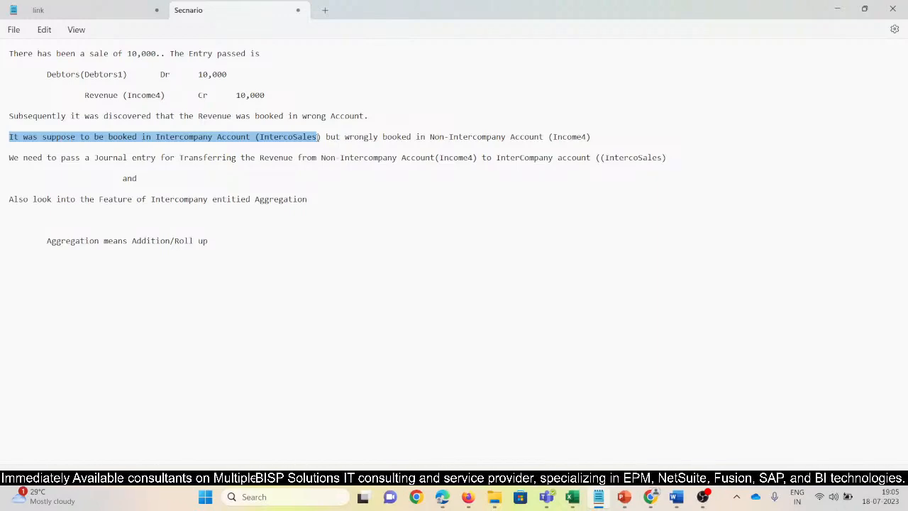
Highlight Income4 as the wrong account, the line on transferring the revenue, and its Income4 and IntercoSales accounts in the scenario note.
left_click_drag(552, 137, 591, 137)
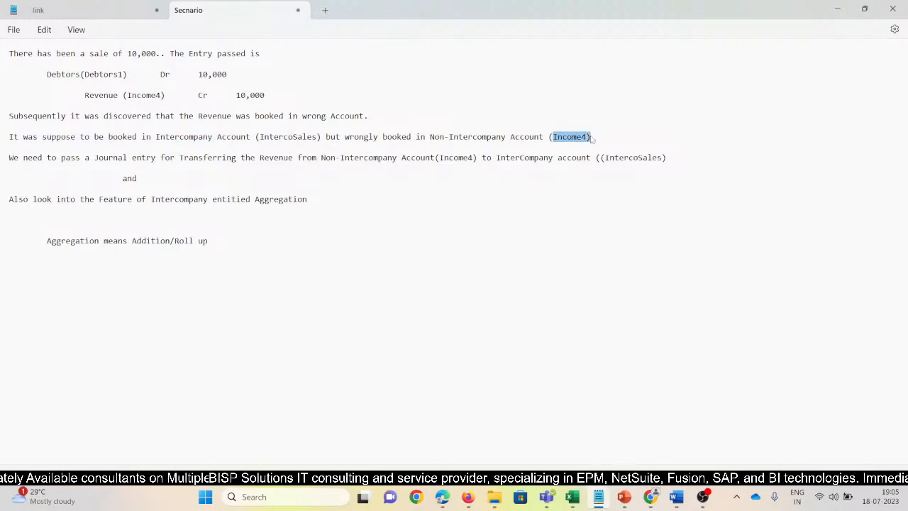
triple_click(9, 162)
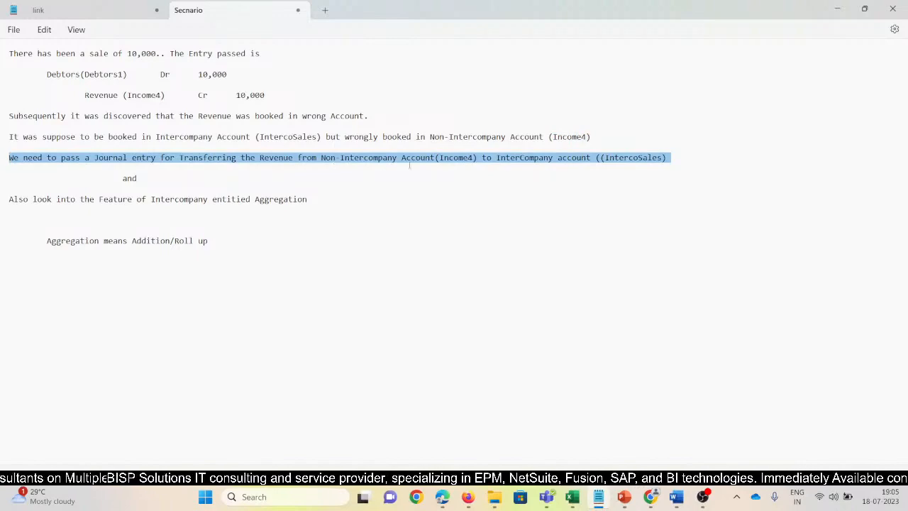
left_click_drag(435, 157, 481, 162)
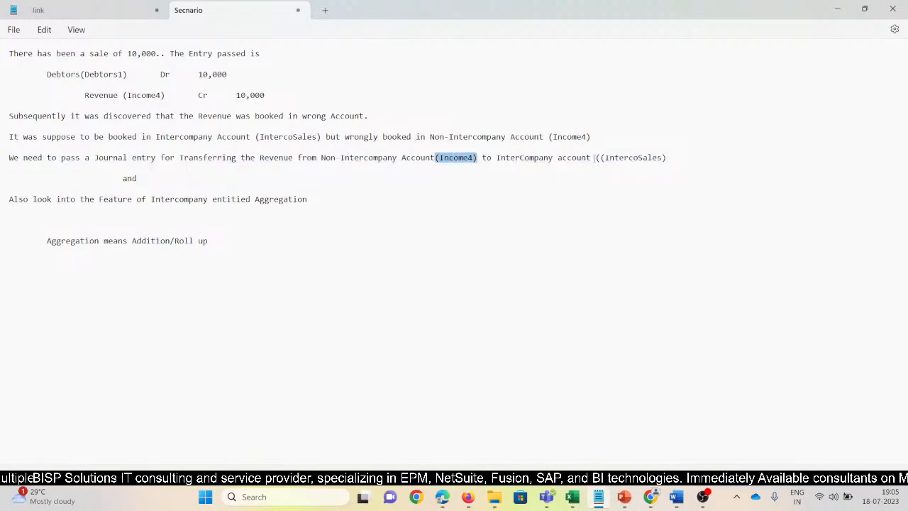
left_click_drag(590, 159, 667, 165)
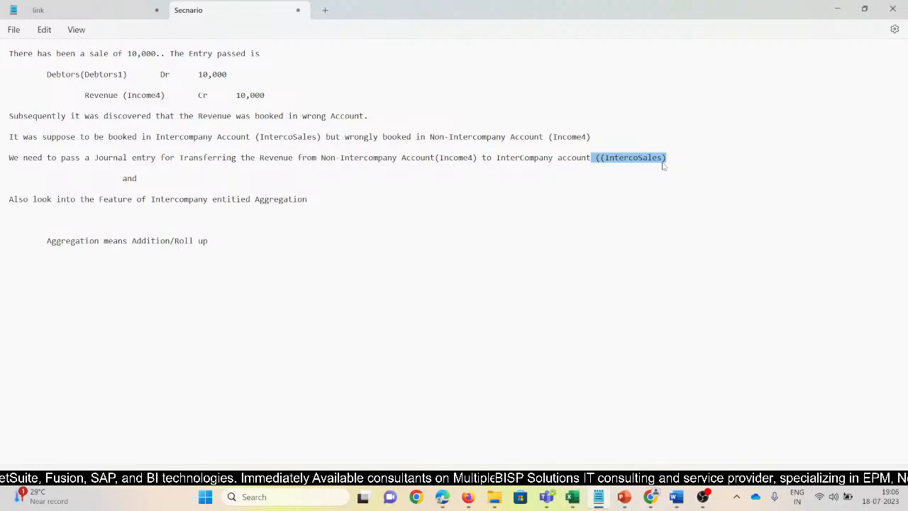
left_click(36, 245)
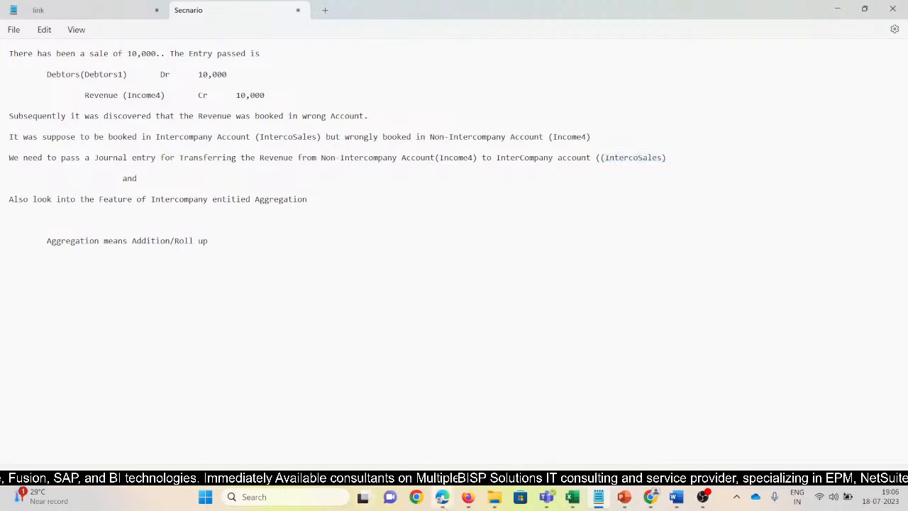
Switch to the entity aggregation Addition workbook in Excel and point out the WEST101 rows for IntercoSales and Income4 on Sheet2.
mouse_move(572, 498)
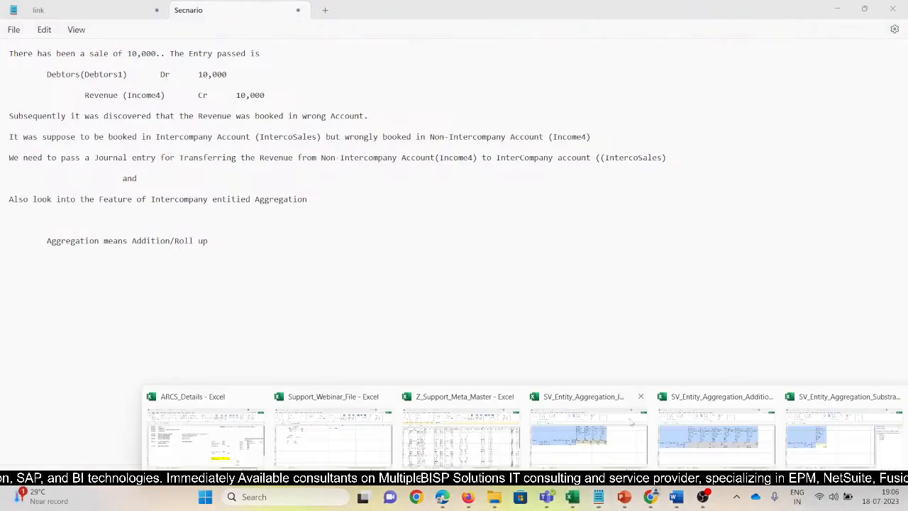
left_click(714, 434)
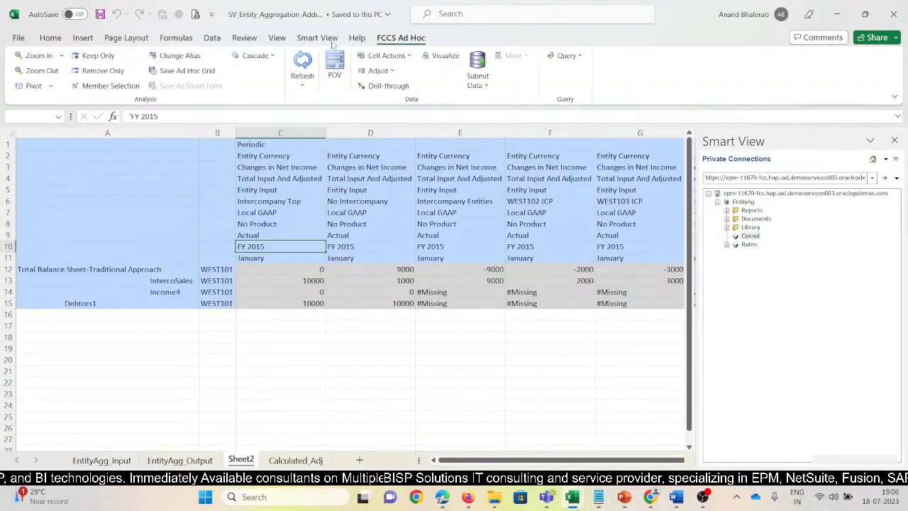
left_click(101, 461)
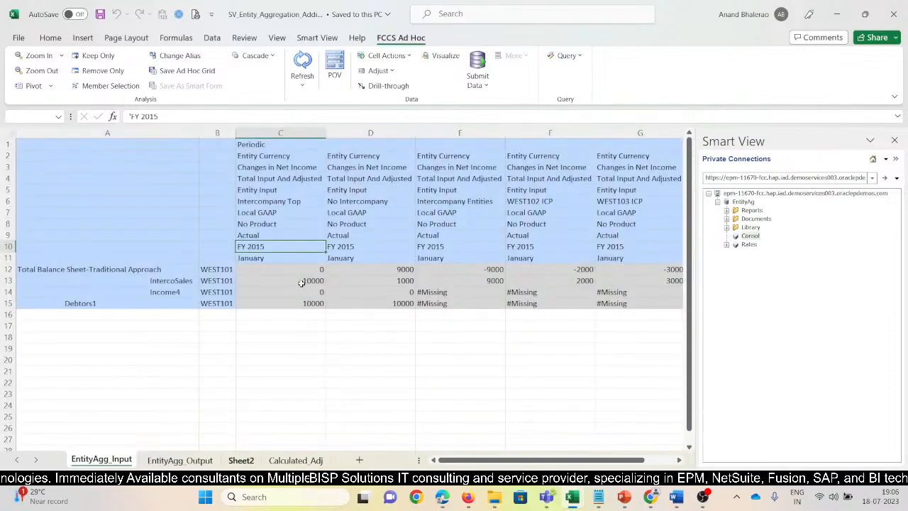
left_click(304, 282)
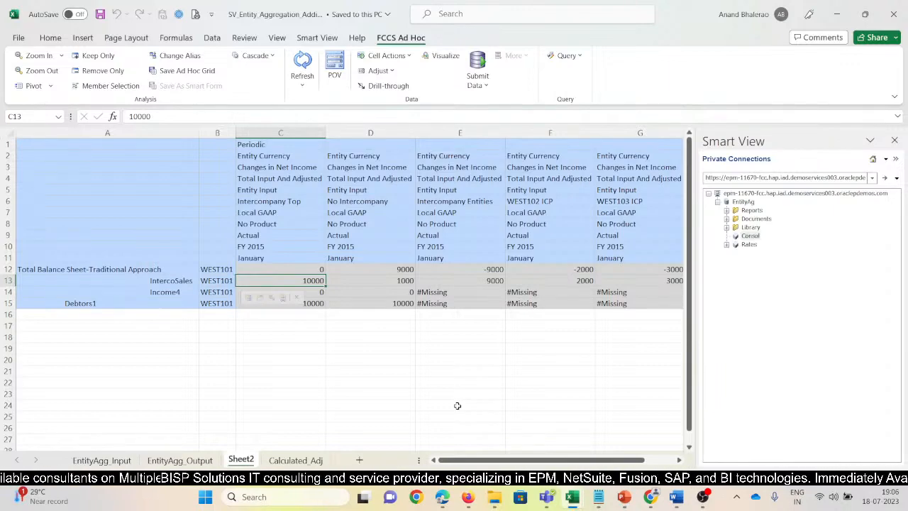
key("Left")
key("Down")
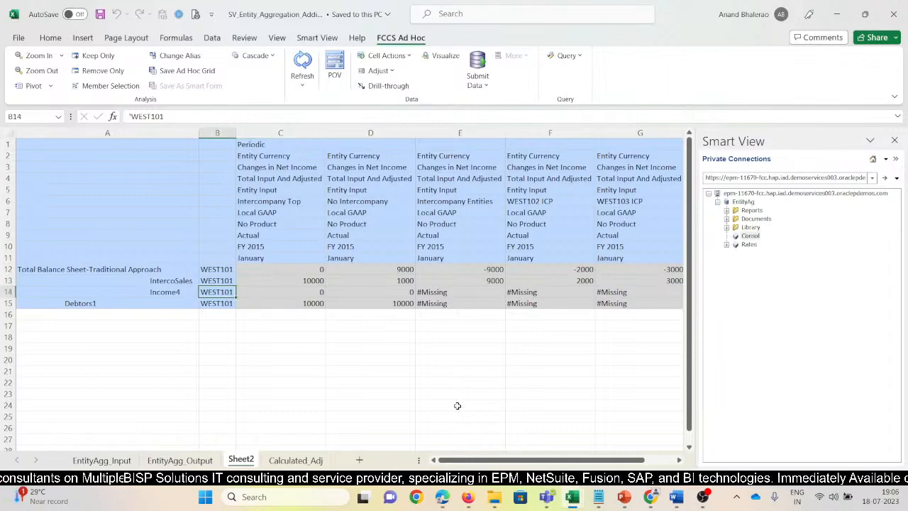
key("Left")
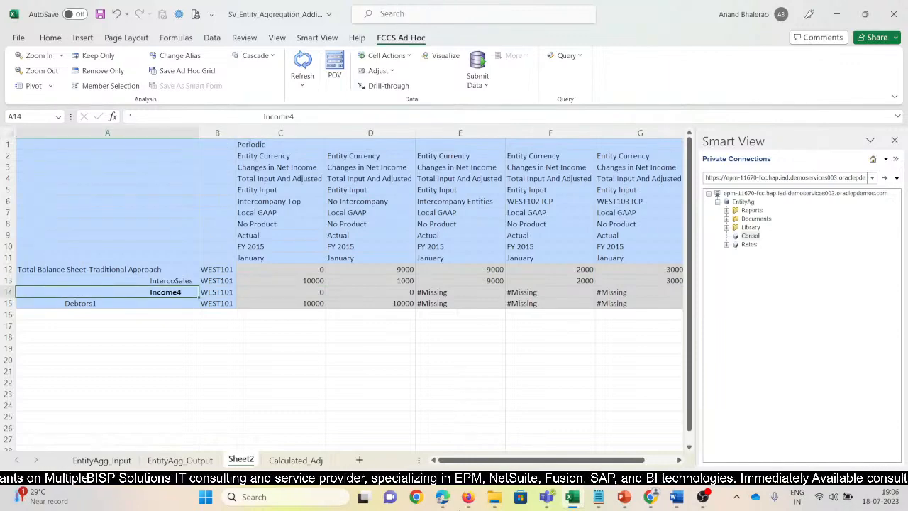
Switch to FCCS in Firefox, go to Consolidation Journals, and open the InterCo_Agg_Addition journal's details.
mouse_move(468, 500)
left_click(404, 414)
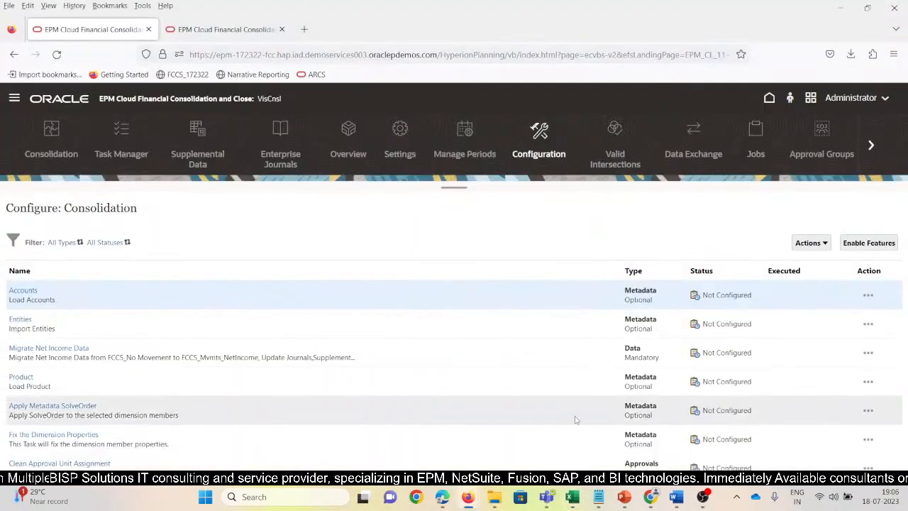
left_click(14, 98)
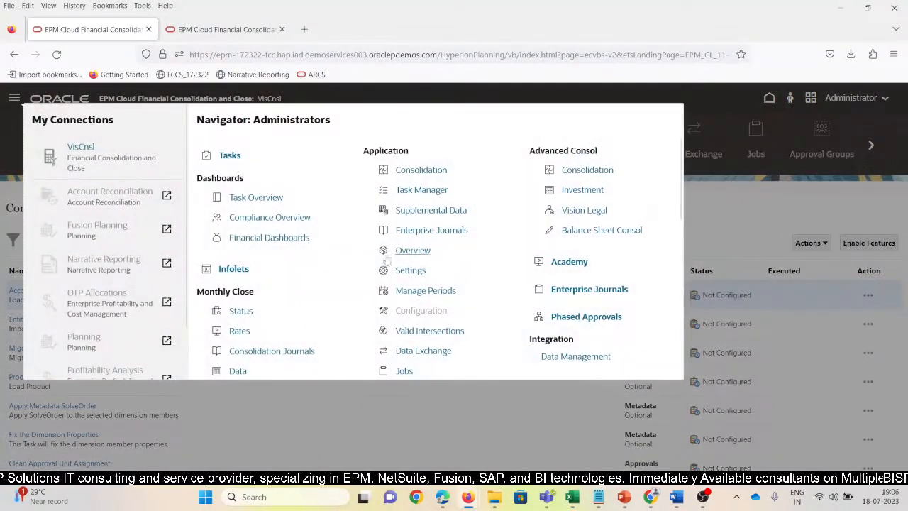
left_click(282, 353)
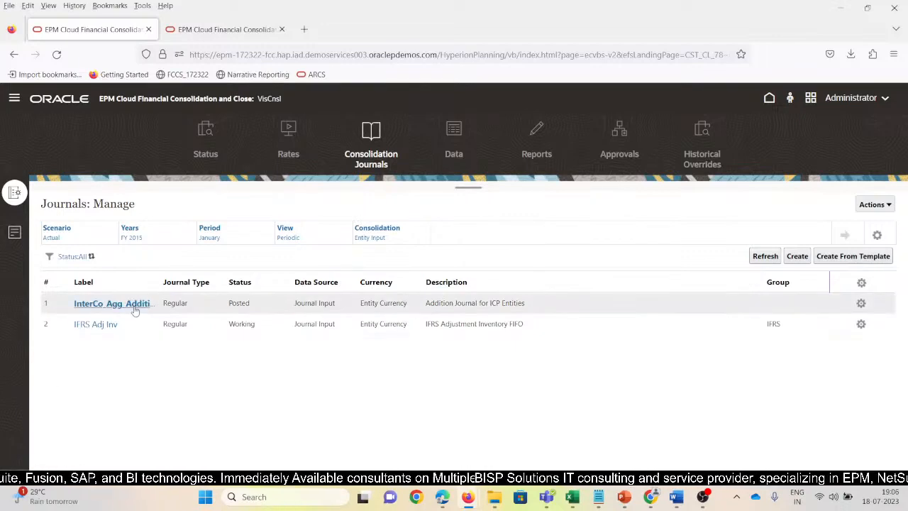
left_click(134, 307)
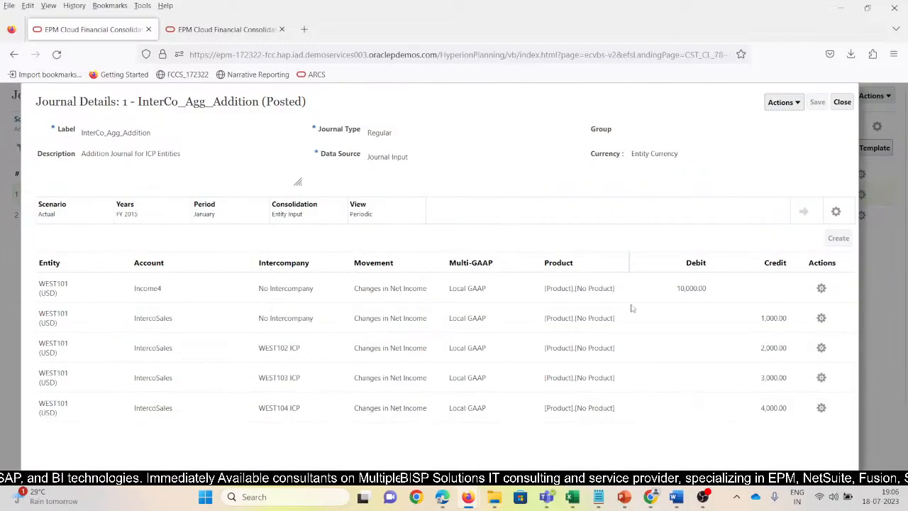
Highlight the Income4 line's product and the word Addition in the journal label, and clear the selection.
left_click_drag(615, 288, 544, 288)
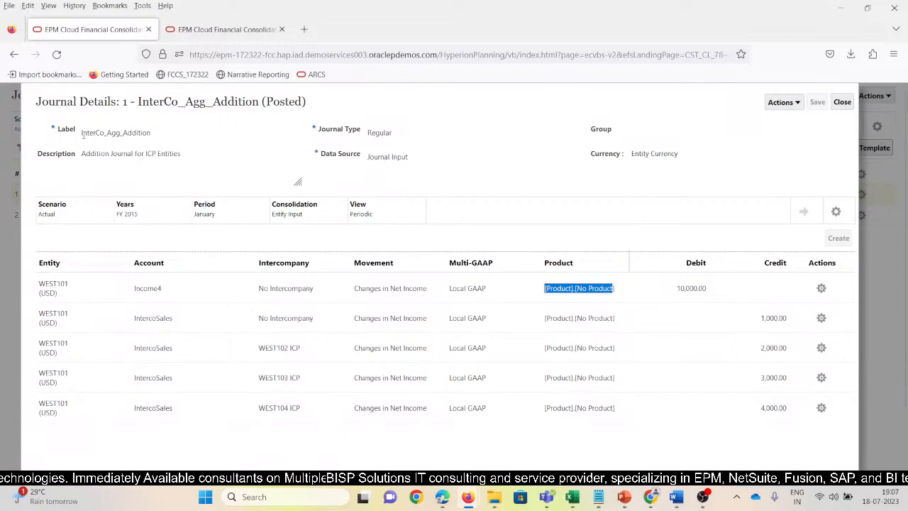
left_click_drag(80, 137, 125, 135)
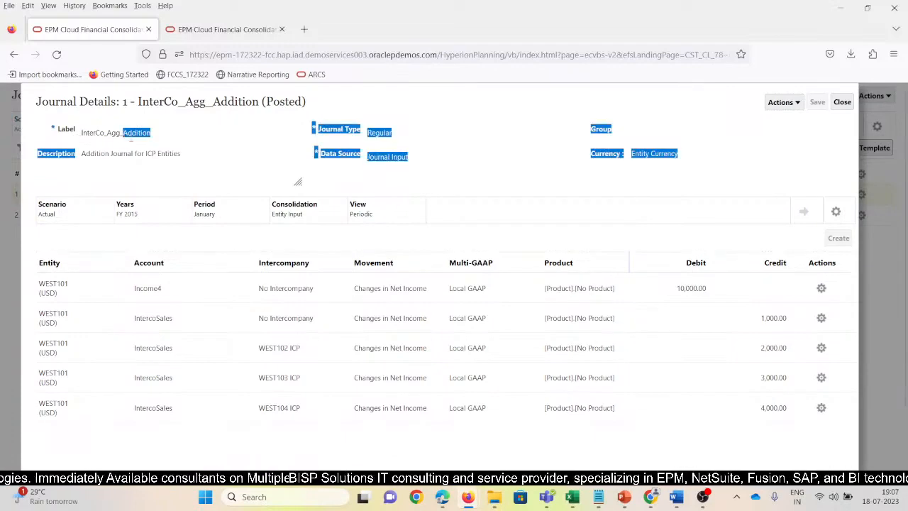
left_click(404, 139)
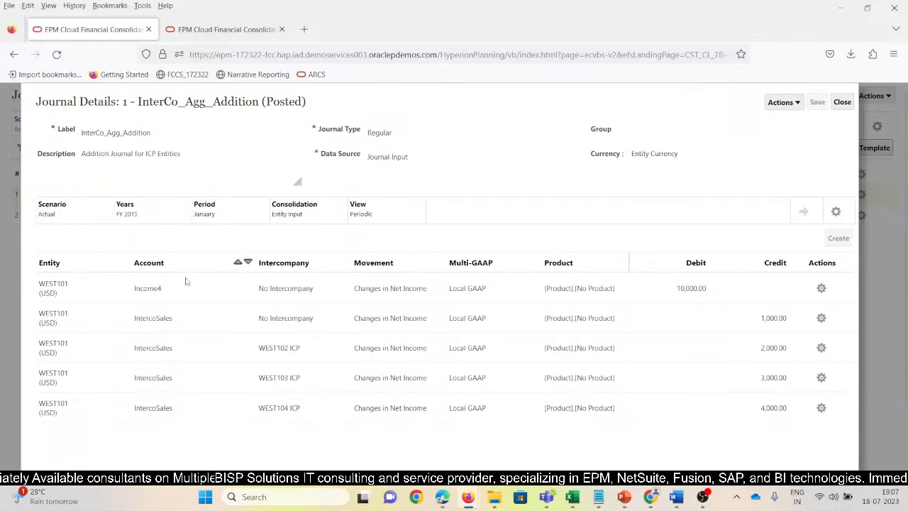
Highlight the entity WEST101, the account Income4 and the debit amount on the journal's first line.
left_click(166, 293)
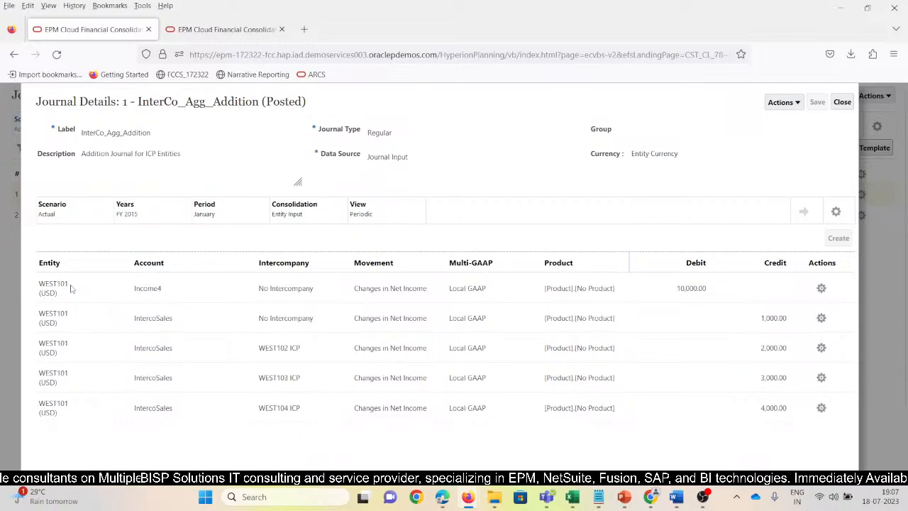
left_click_drag(69, 286, 39, 287)
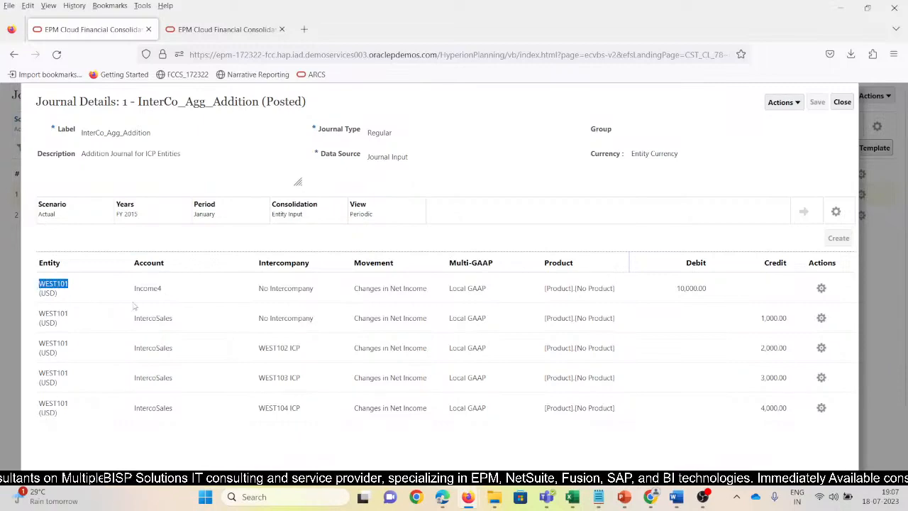
left_click(164, 292)
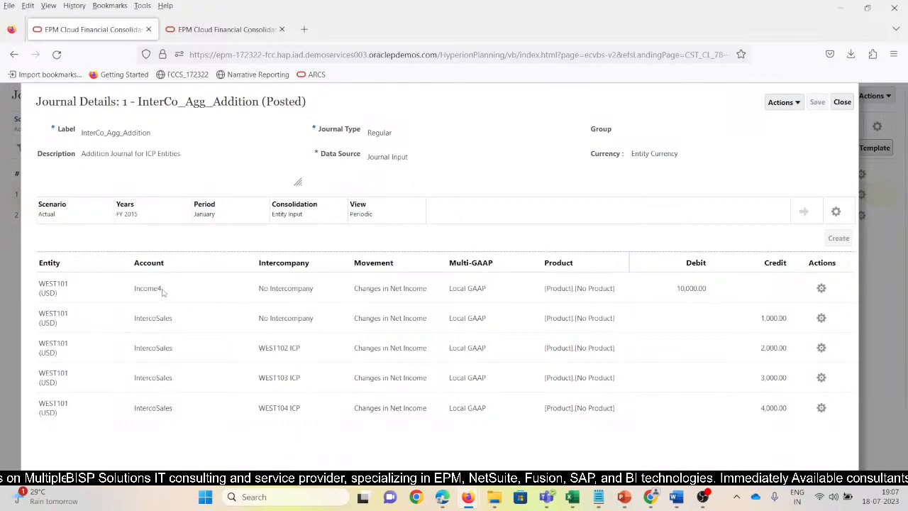
left_click_drag(164, 291, 133, 289)
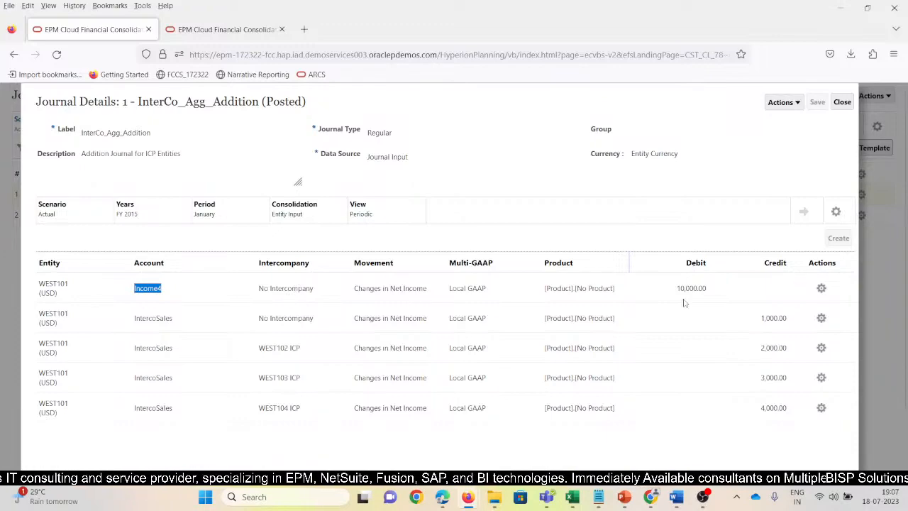
left_click_drag(717, 290, 652, 294)
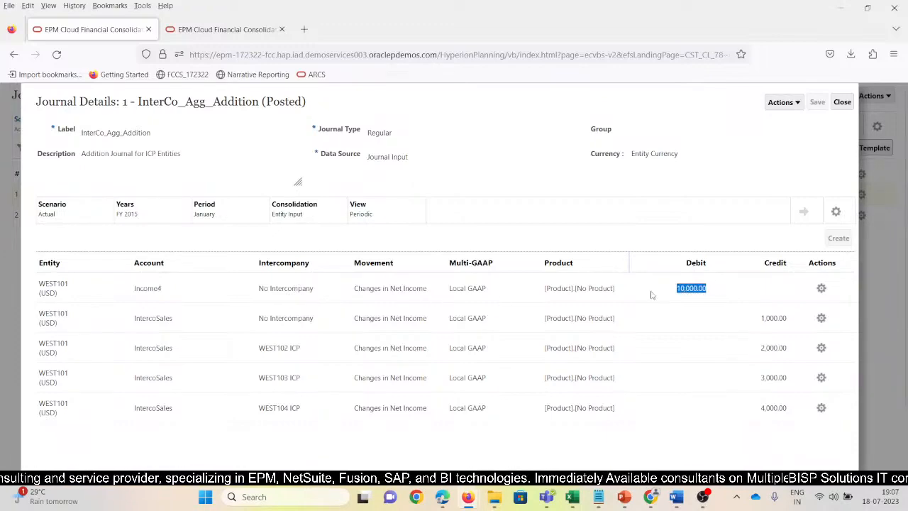
left_click(621, 293)
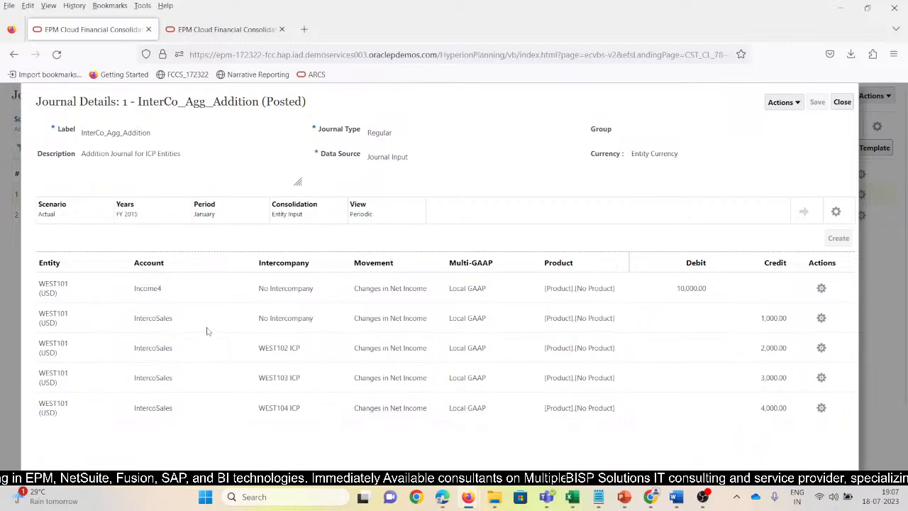
Unpost the InterCo_Agg_Addition journal and reject it without comments to return it to Working status.
left_click(797, 104)
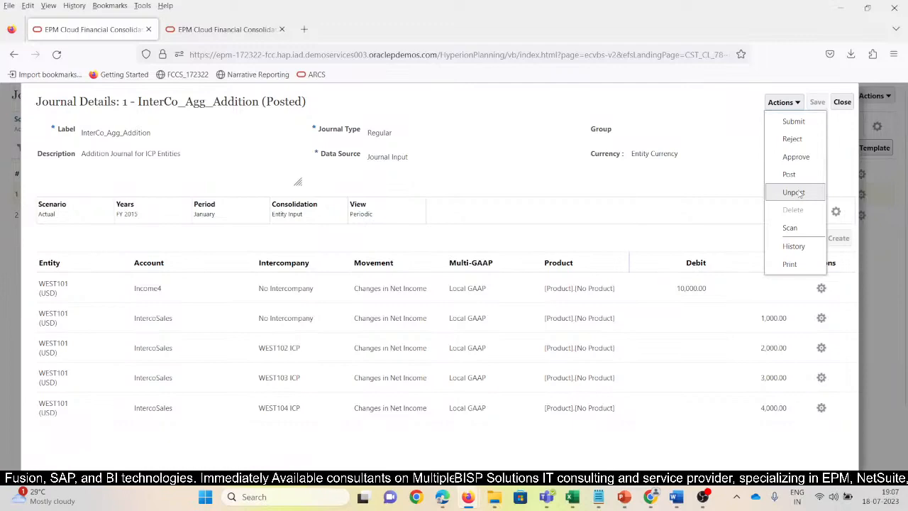
left_click(793, 192)
left_click(565, 185)
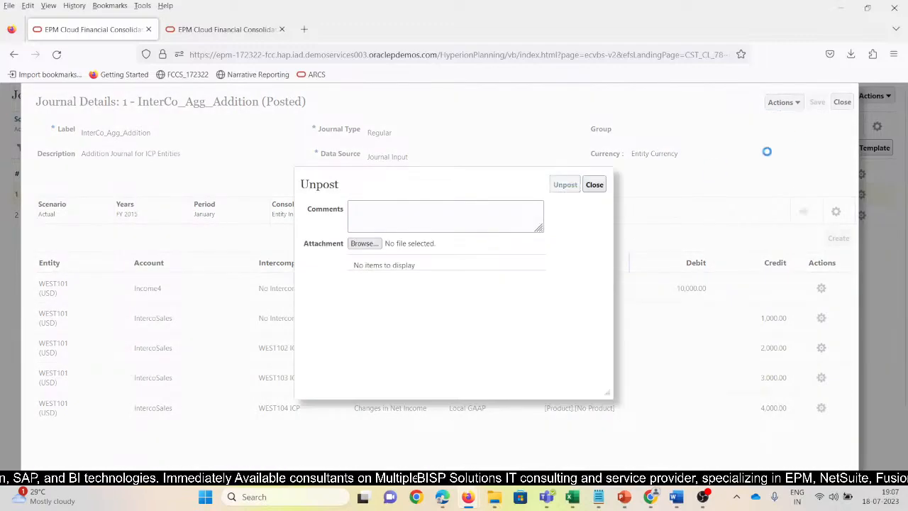
left_click(797, 102)
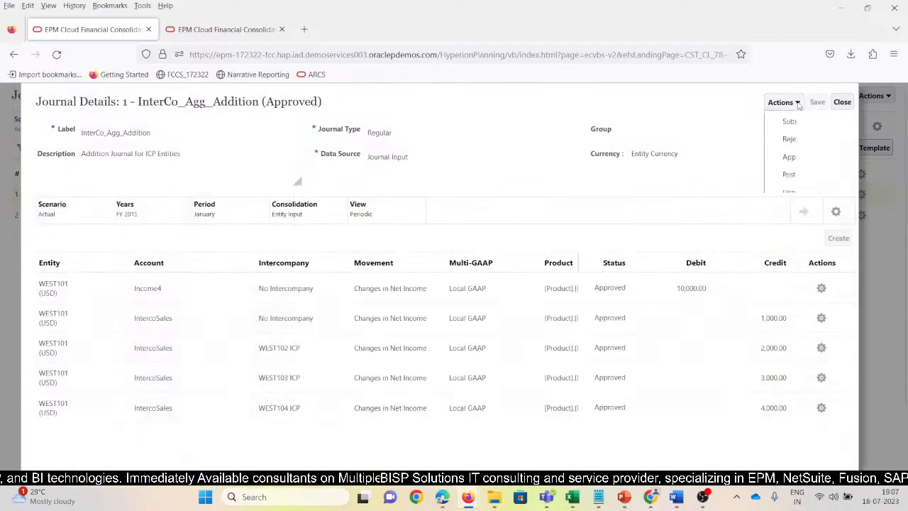
left_click(803, 142)
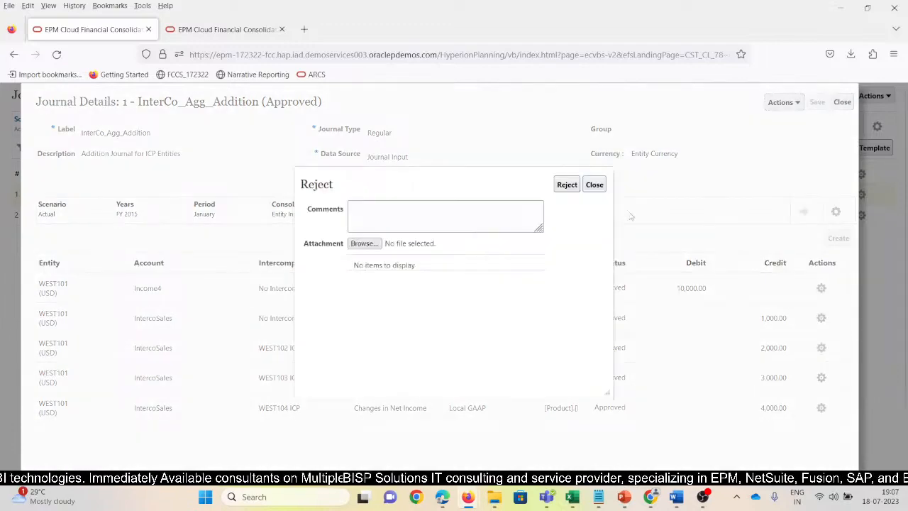
left_click(567, 184)
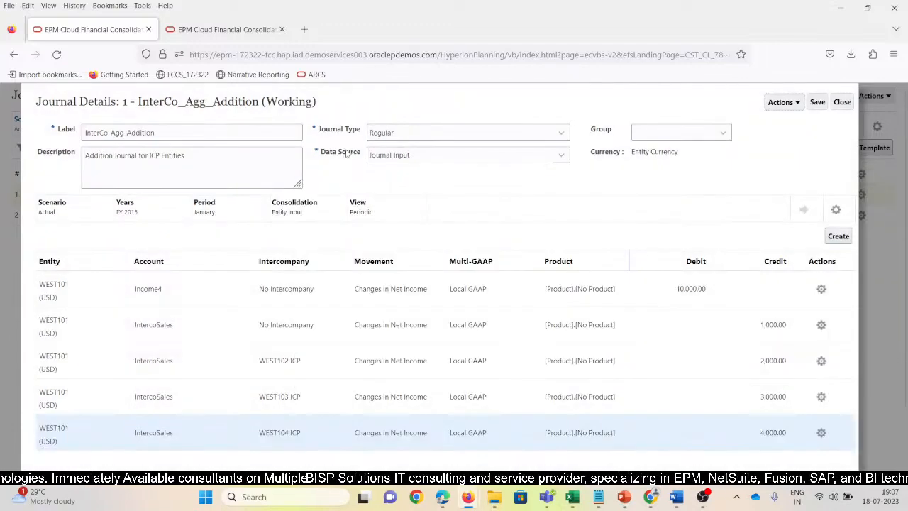
Point out the entity, account, No Intercompany member and credit amount on the journal's first IntercoSales line.
left_click(180, 328)
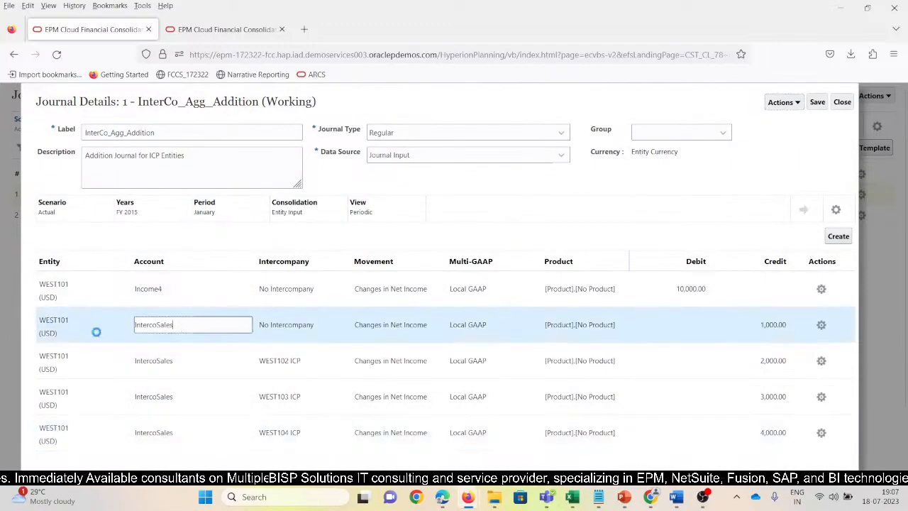
left_click(77, 319)
left_click(160, 324)
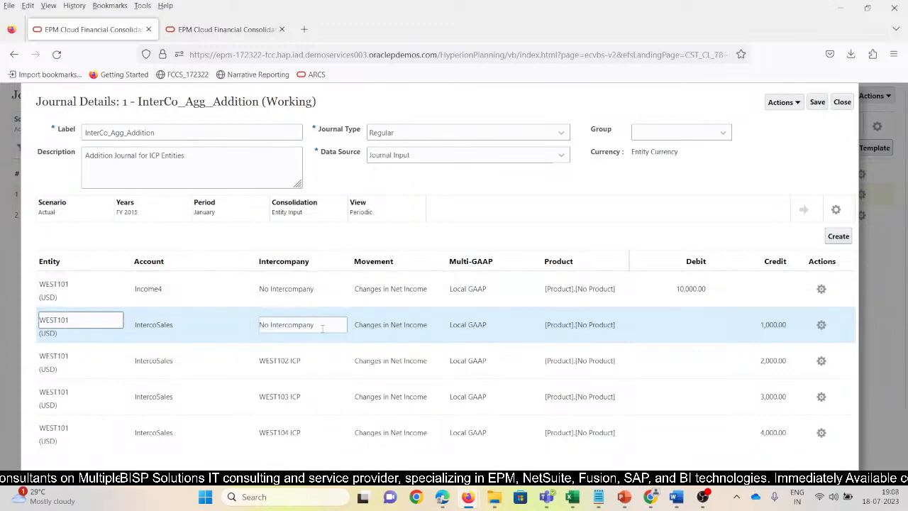
left_click_drag(322, 328, 257, 328)
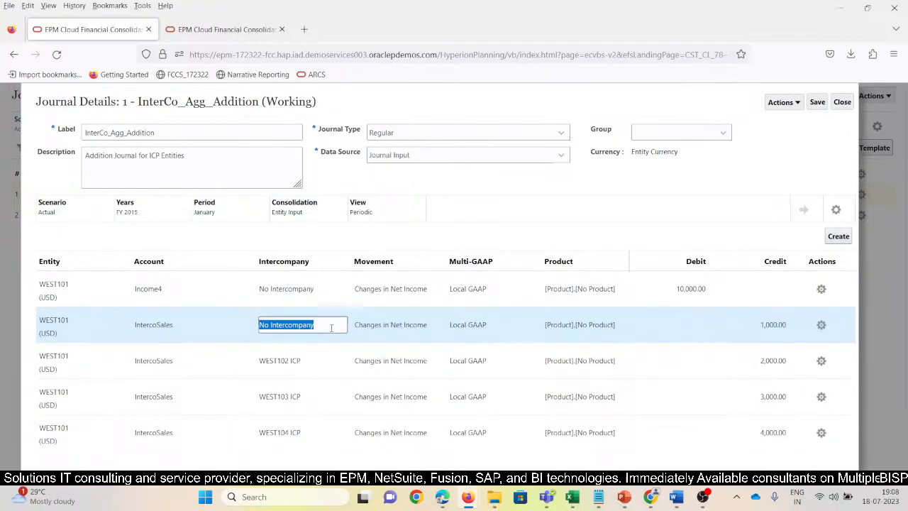
key("Tab")
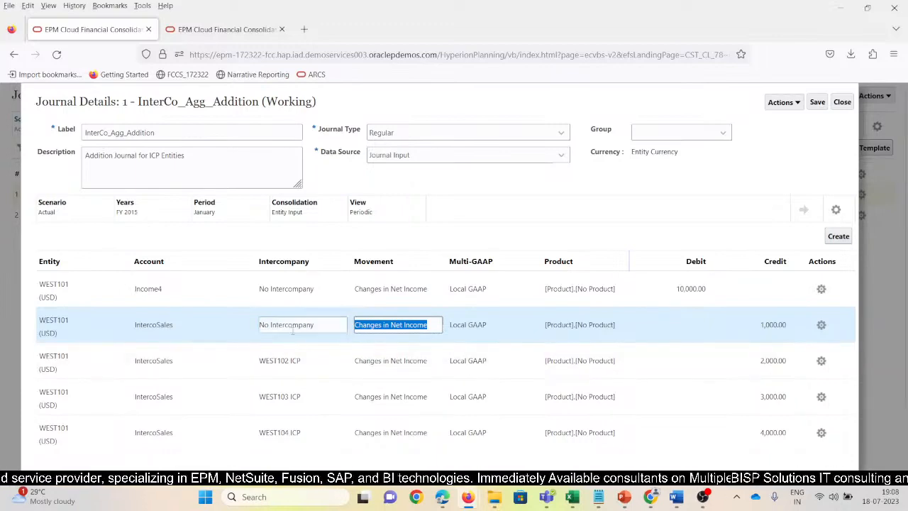
left_click_drag(324, 325, 258, 325)
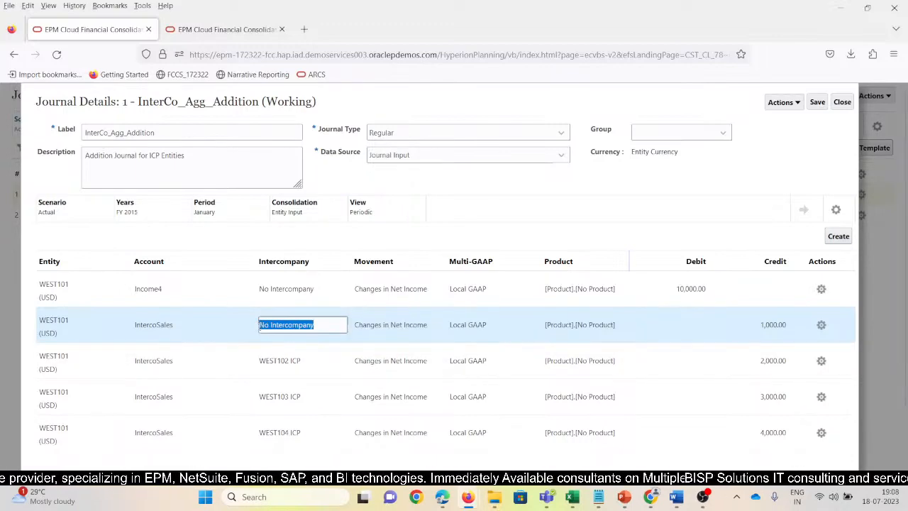
left_click(773, 324)
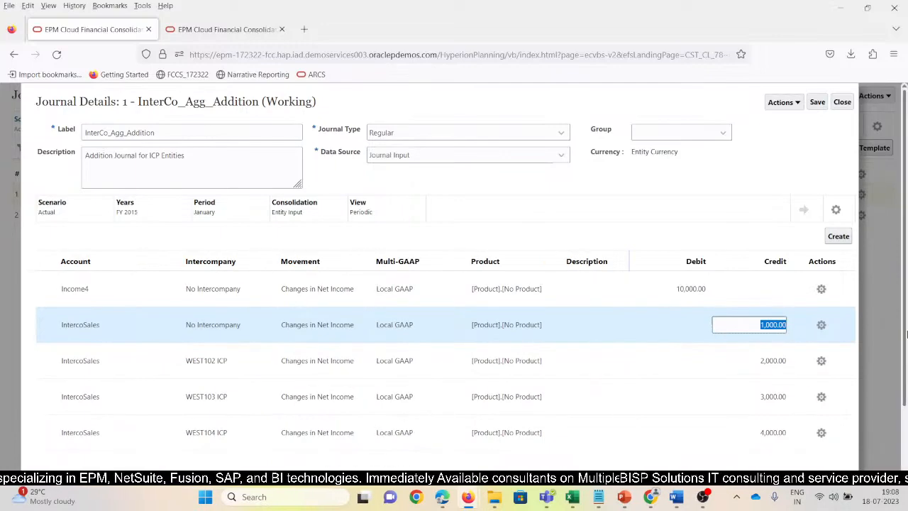
Try to set the credit of the IntercoSales line with No Intercompany to 0.
key("BackSpace")
type("0")
key("Down")
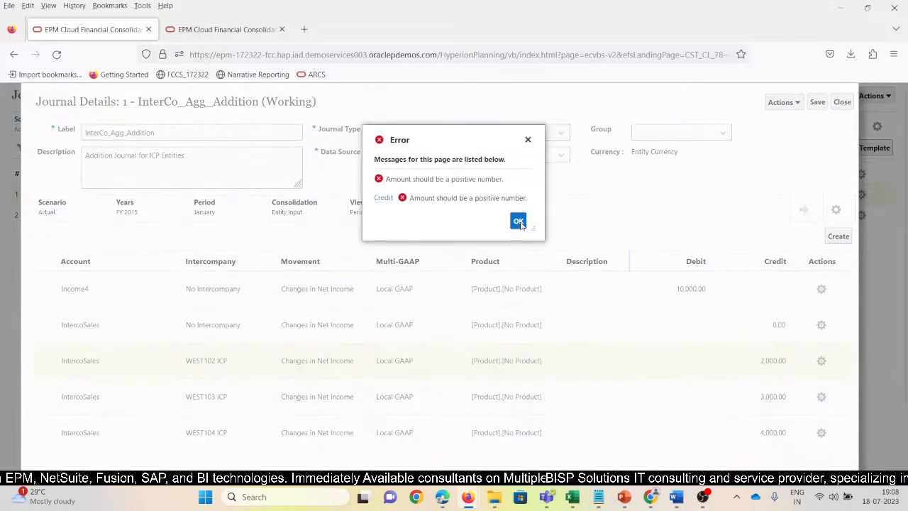
left_click(518, 222)
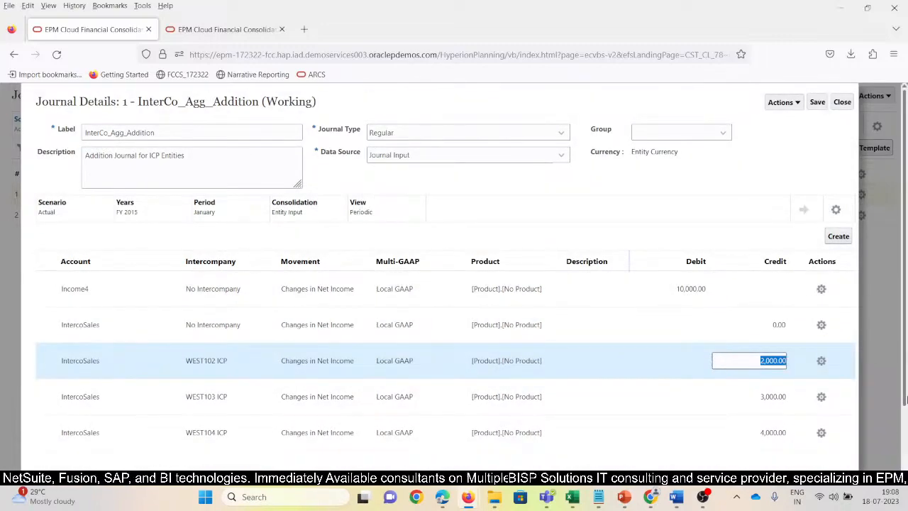
Try to set the WEST104 ICP line's credit to 5,000.00 and save the journal.
left_click(753, 432)
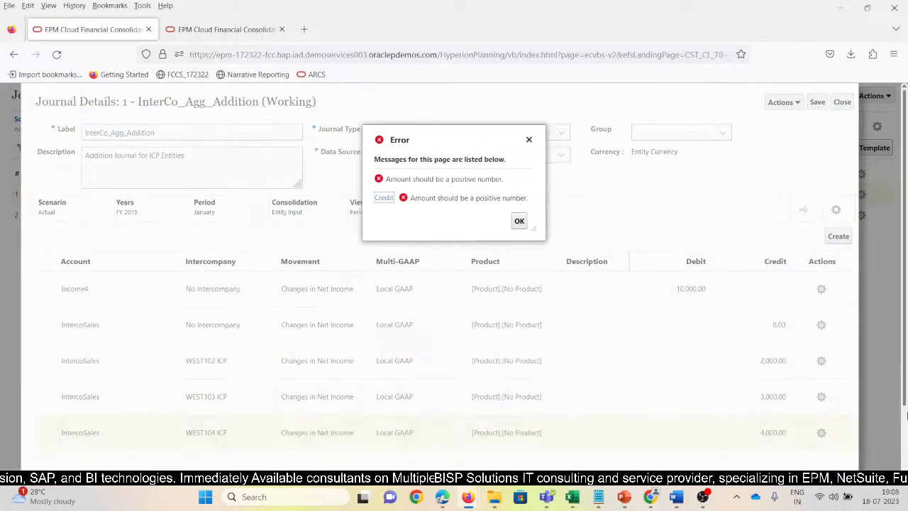
left_click(519, 221)
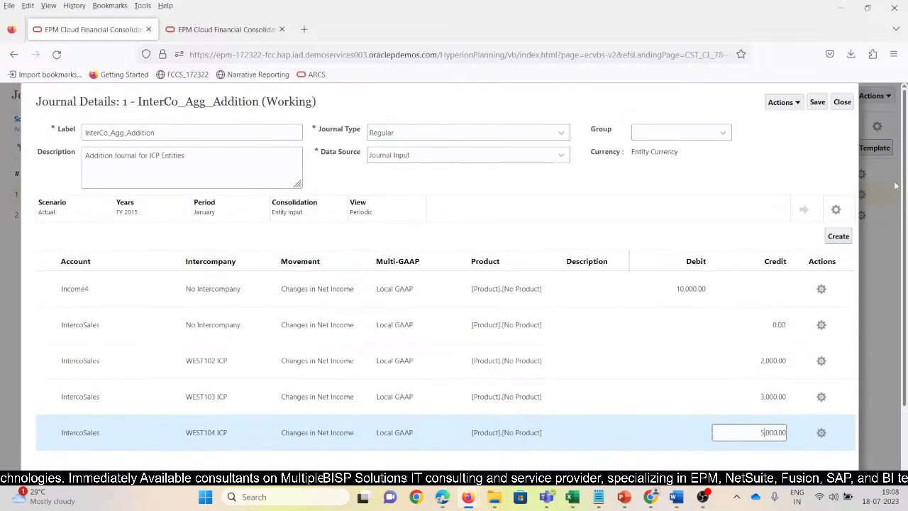
left_click(817, 101)
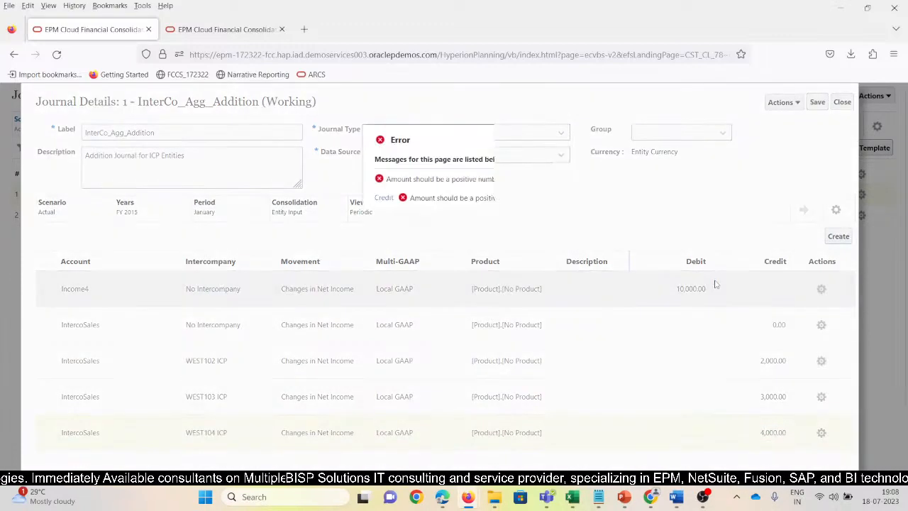
left_click(521, 222)
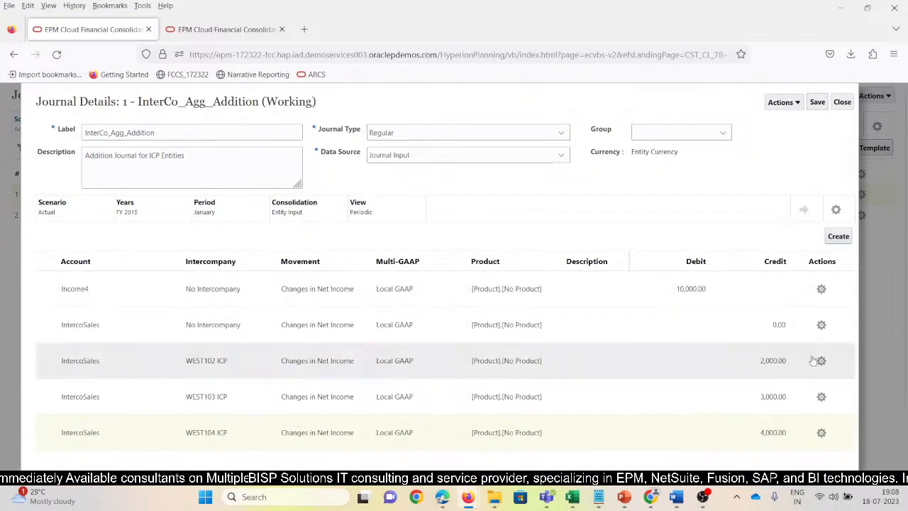
Clear the credit amount on the IntercoSales line with No Intercompany and save the journal.
left_click(855, 325)
left_click(856, 326)
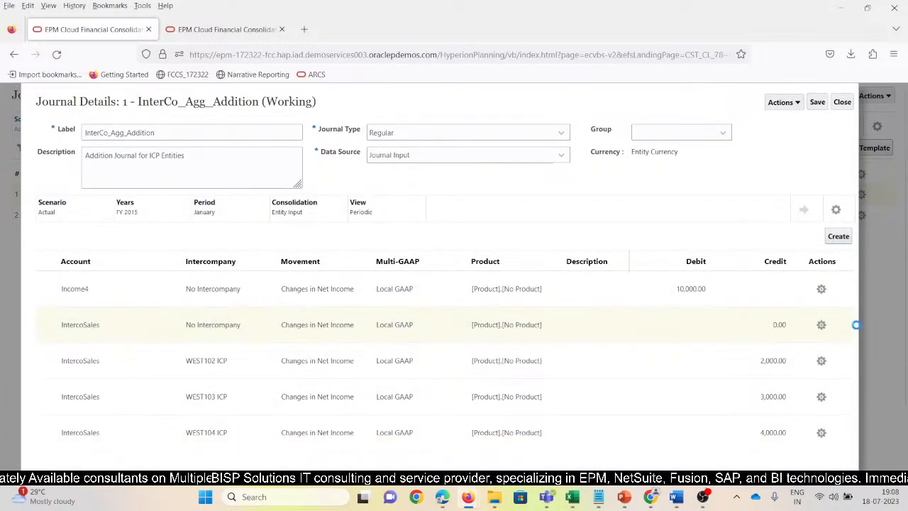
left_click(775, 325)
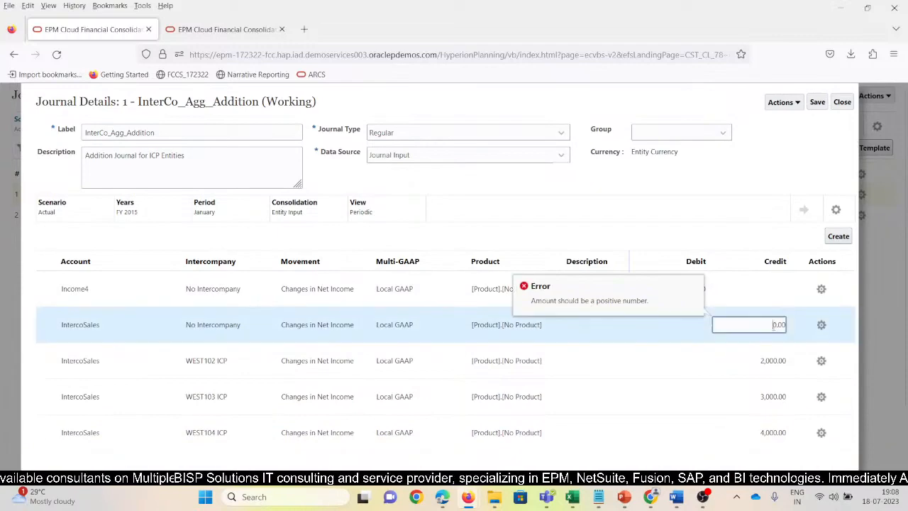
left_click_drag(773, 325, 799, 323)
key("BackSpace")
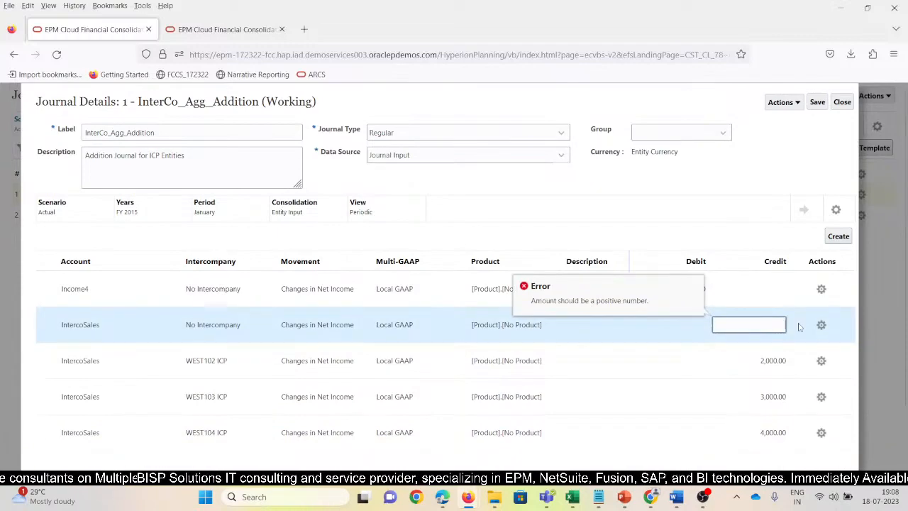
left_click(817, 103)
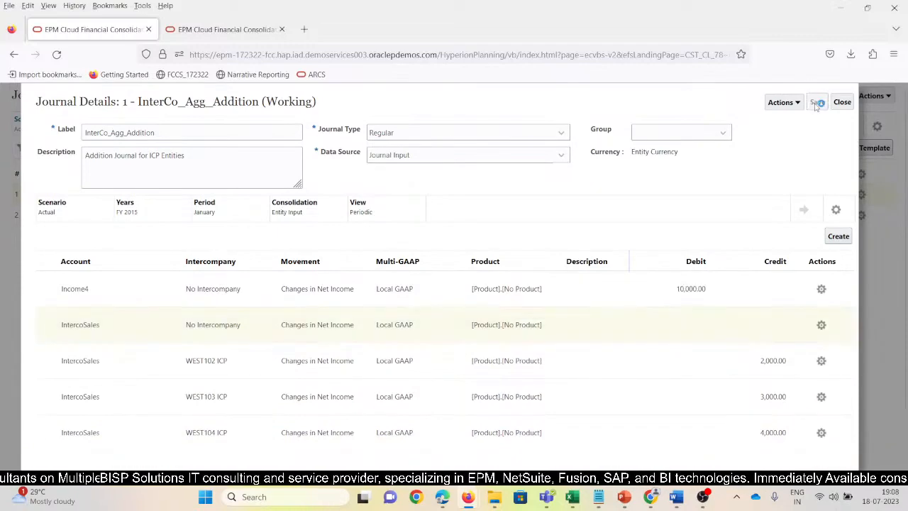
Set the WEST104 ICP line's credit to 5,000.00, save the journal and check its debit and credit totals.
scroll(638, 319, "down", 2)
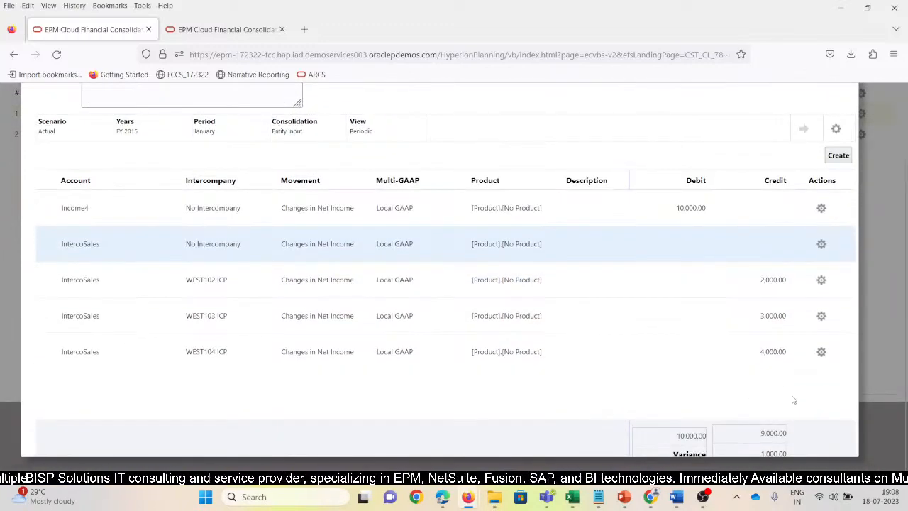
left_click(761, 350)
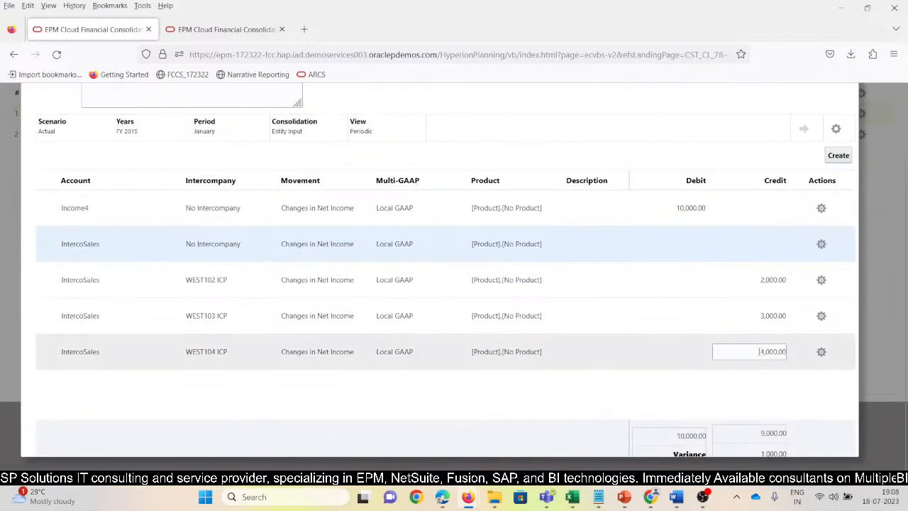
key("Delete")
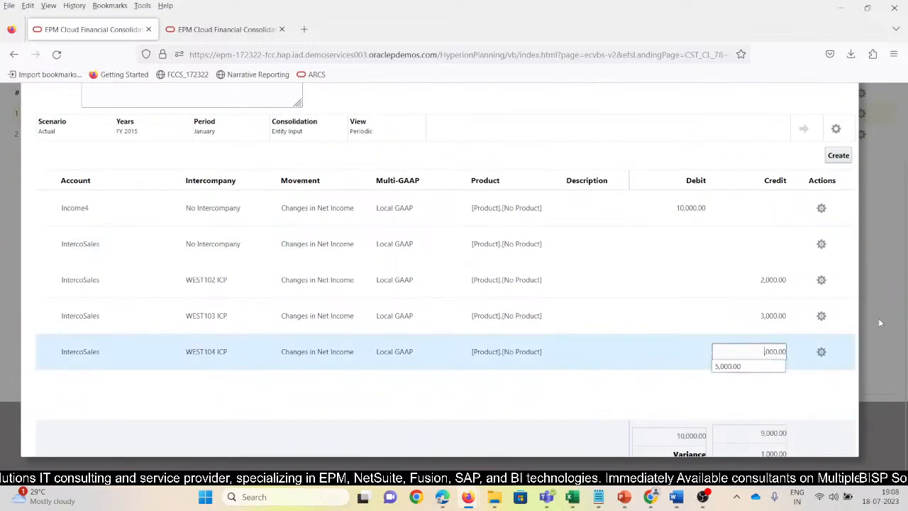
type("5")
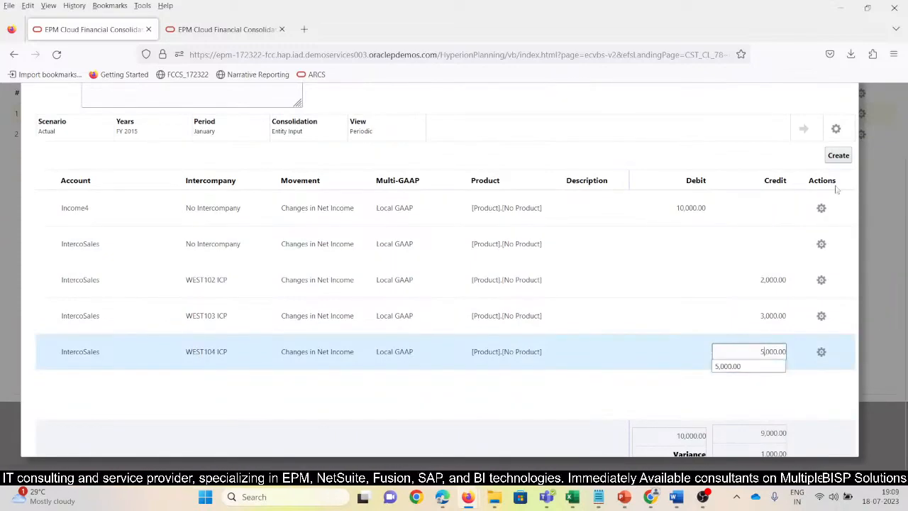
left_click(721, 397)
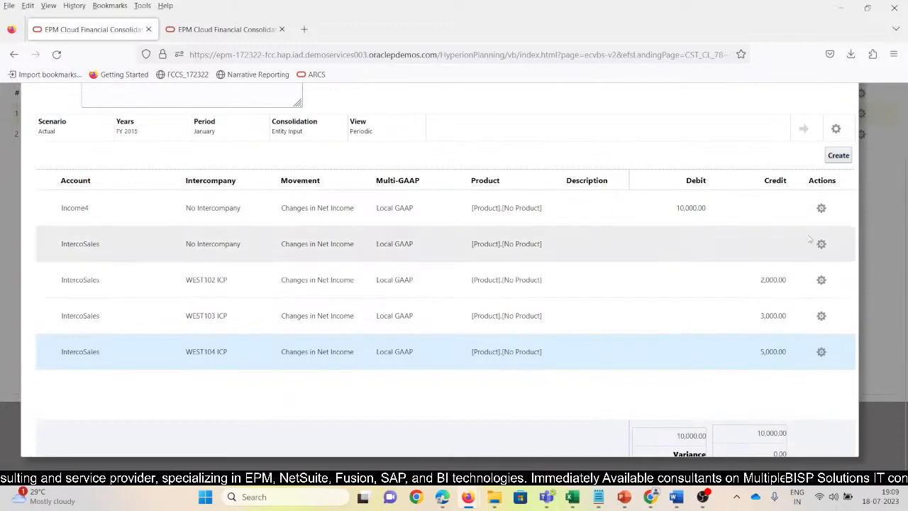
scroll(827, 122, "up", 2)
left_click(817, 102)
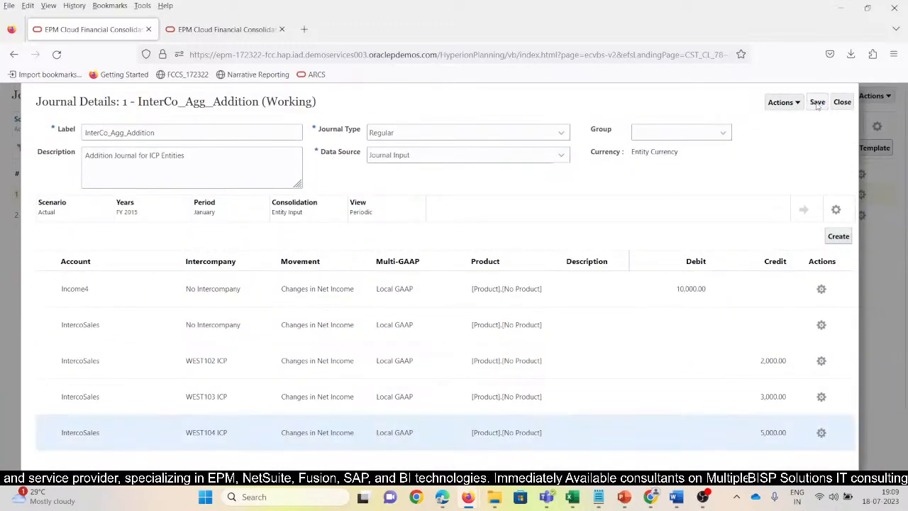
scroll(780, 340, "down", 2)
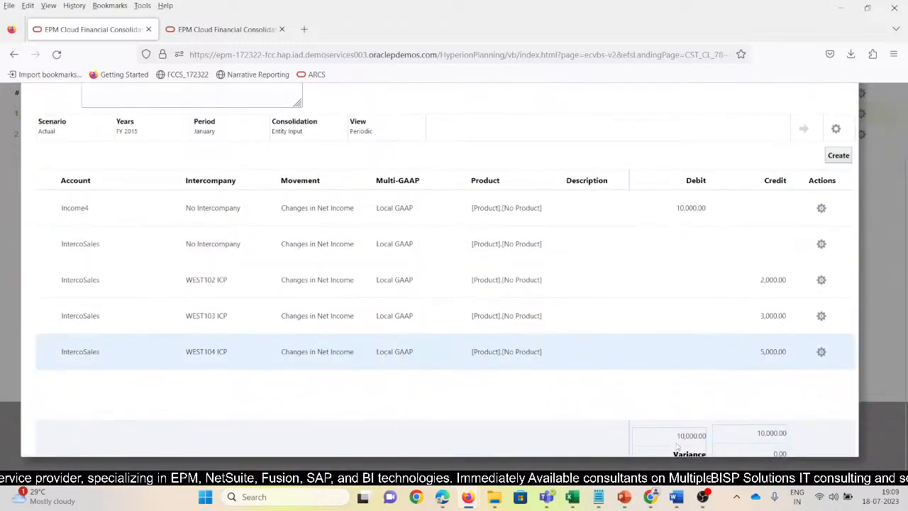
left_click(722, 348)
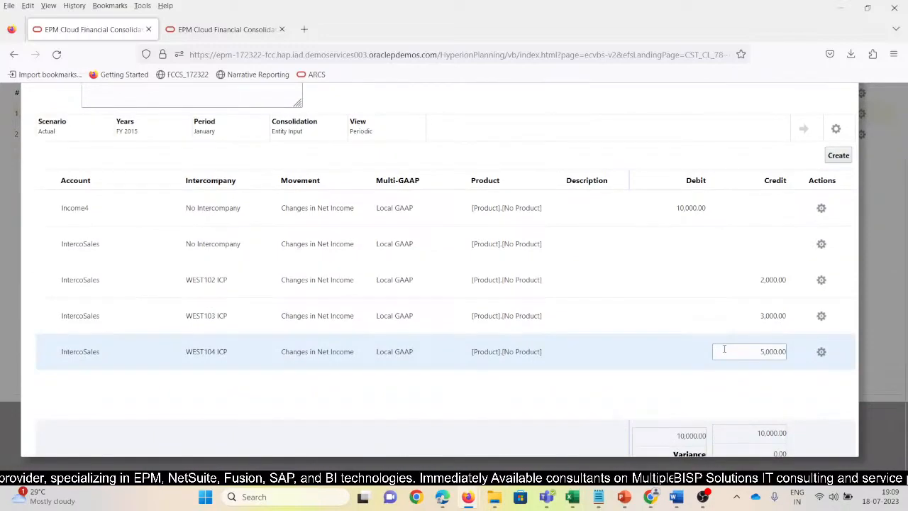
Highlight the account Income4 on the first line and IntercoSales on the WEST102, WEST103 and WEST104 ICP lines.
scroll(515, 306, "up", 2)
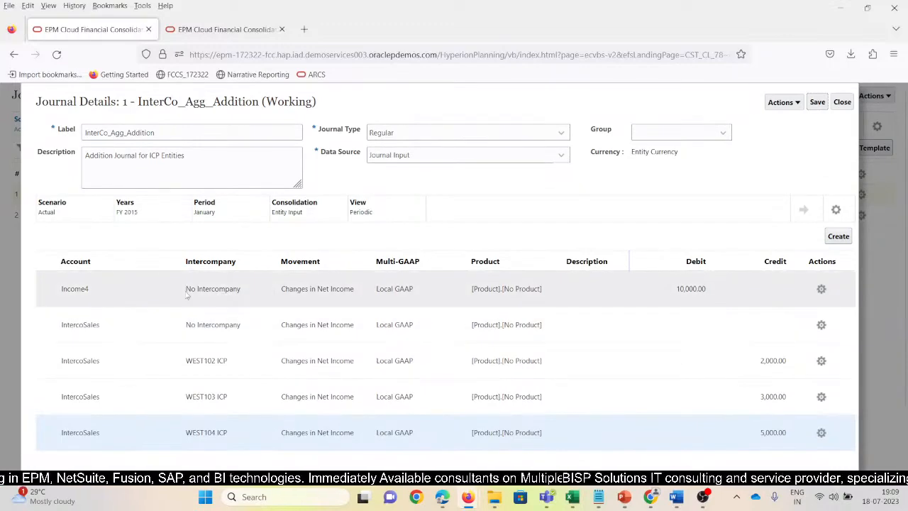
left_click(45, 294)
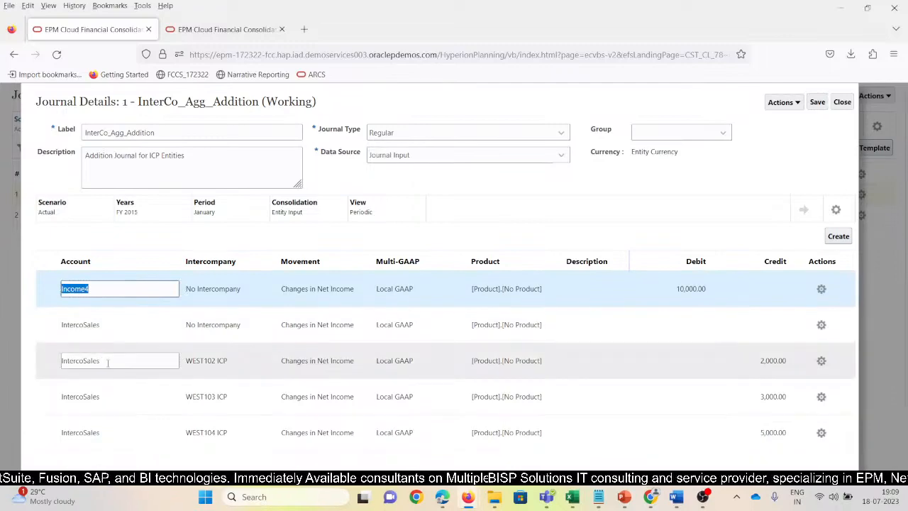
left_click(46, 360)
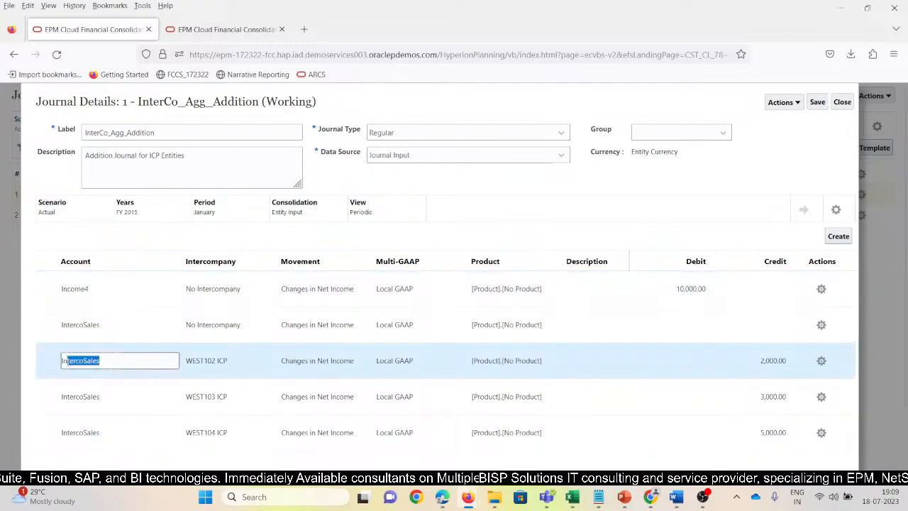
left_click(110, 398)
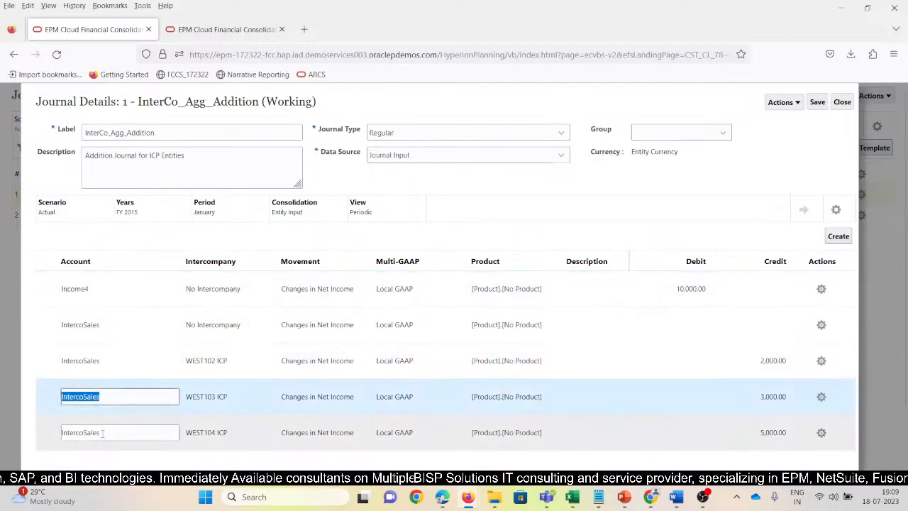
left_click_drag(103, 433, 76, 432)
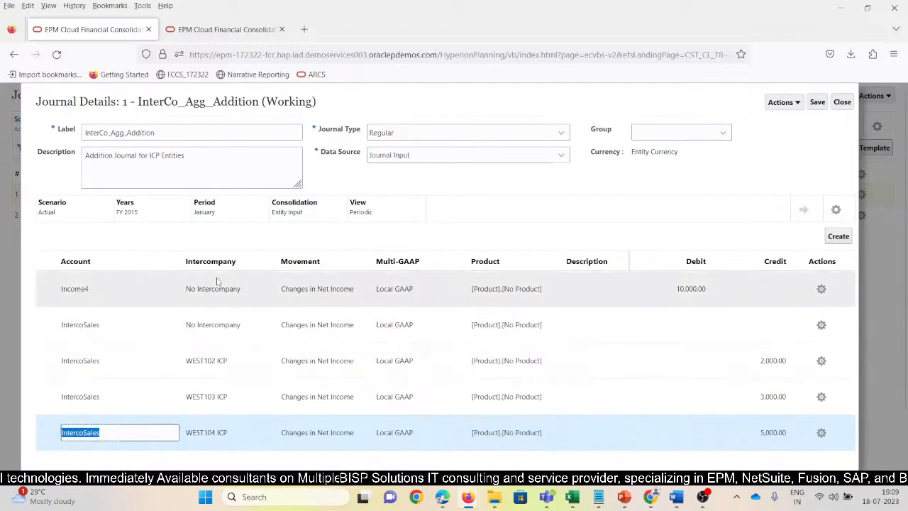
Highlight the intercompany members WEST102 ICP, WEST103 ICP and WEST104 ICP on the IntercoSales lines.
left_click_drag(233, 360, 184, 362)
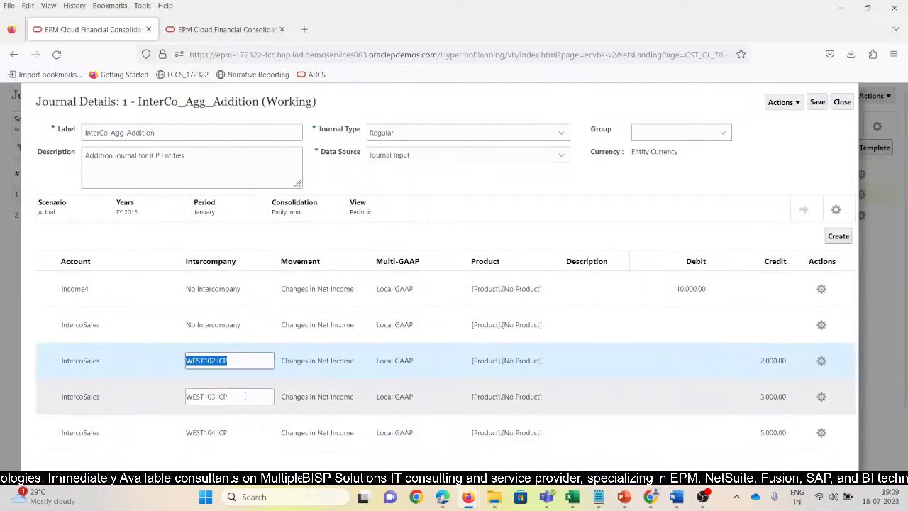
left_click(217, 396)
left_click(245, 434)
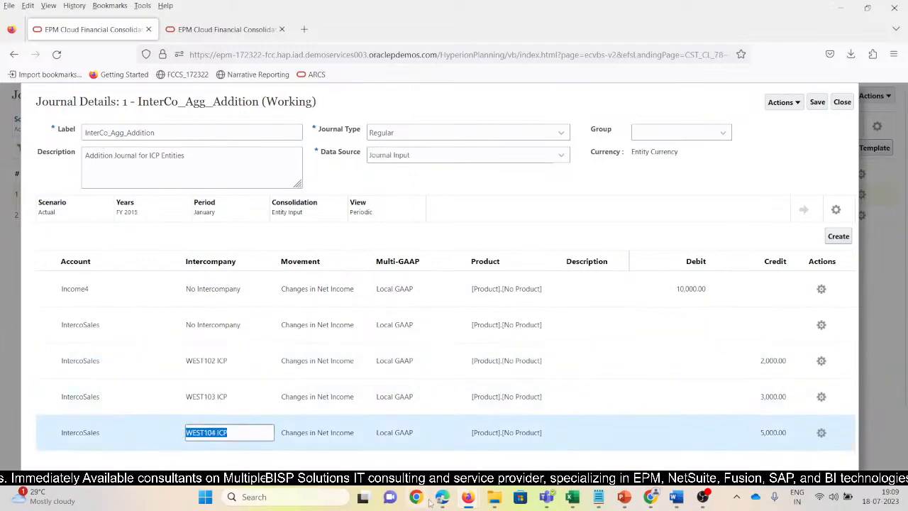
Save the journal and try to submit it without comments while the No Intercompany credit line is blank.
left_click(817, 102)
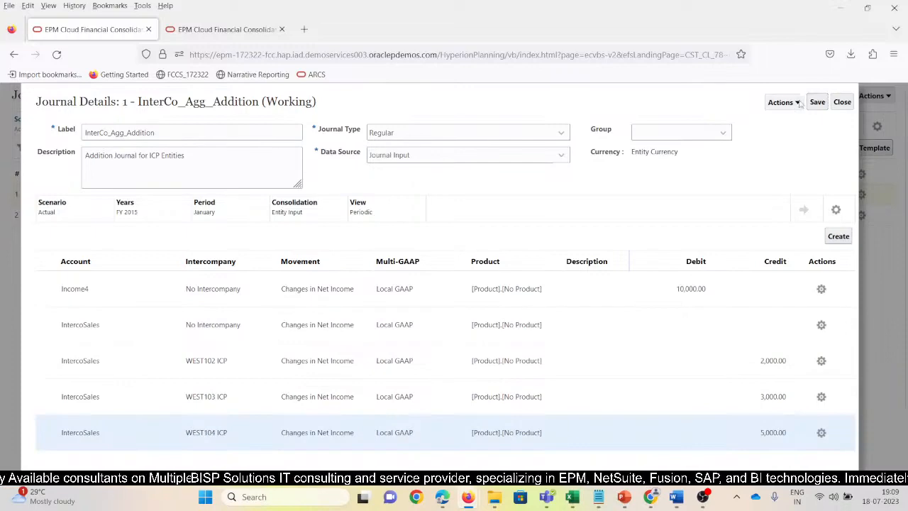
left_click(787, 102)
left_click(800, 125)
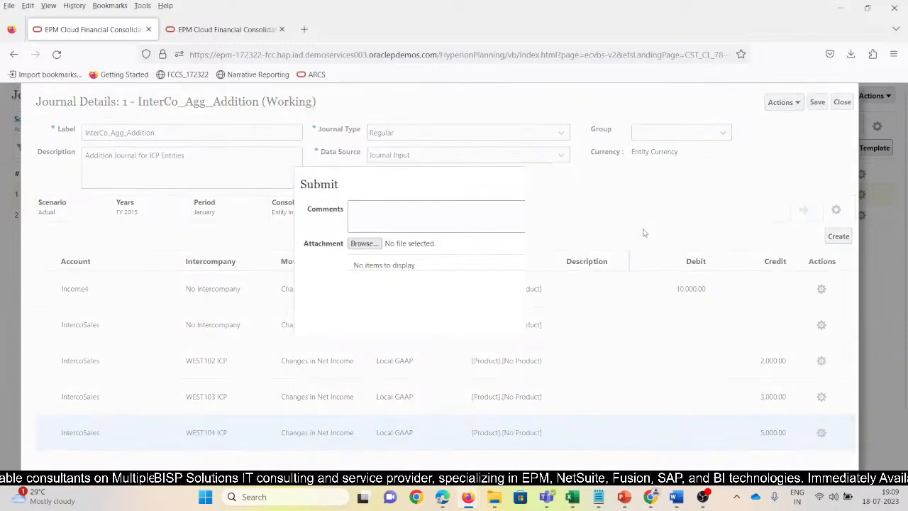
left_click(565, 185)
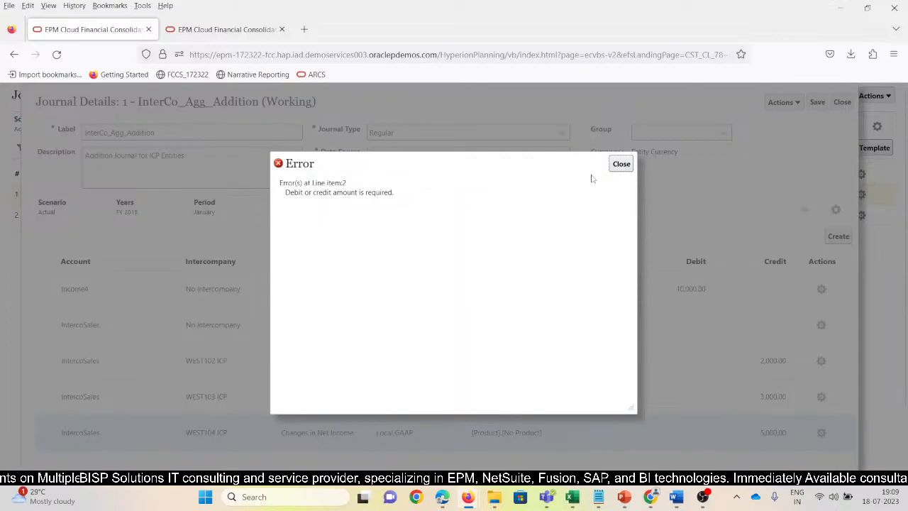
left_click(621, 164)
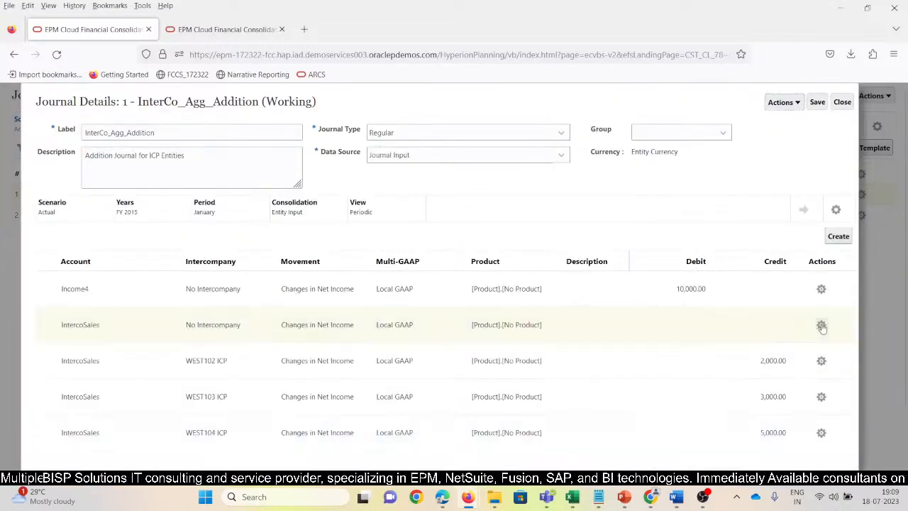
Delete the blank IntercoSales line with No Intercompany and save the journal.
left_click(822, 325)
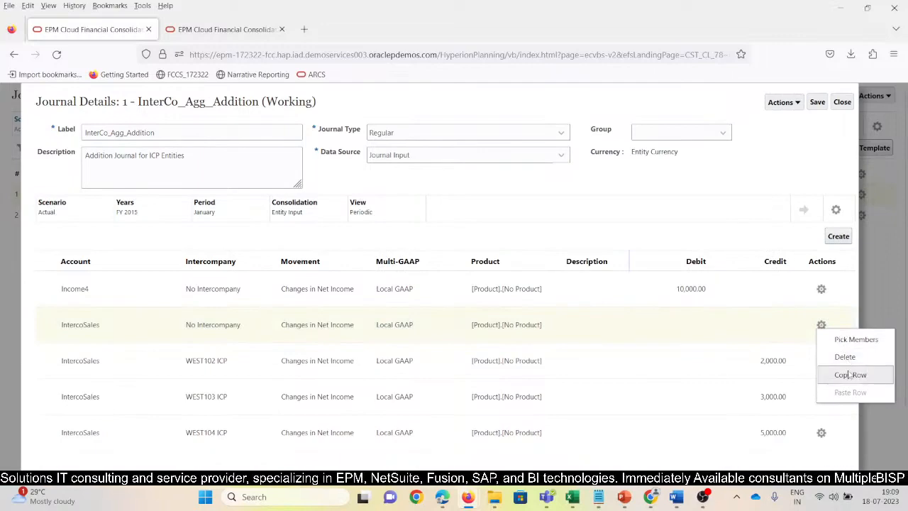
left_click(844, 357)
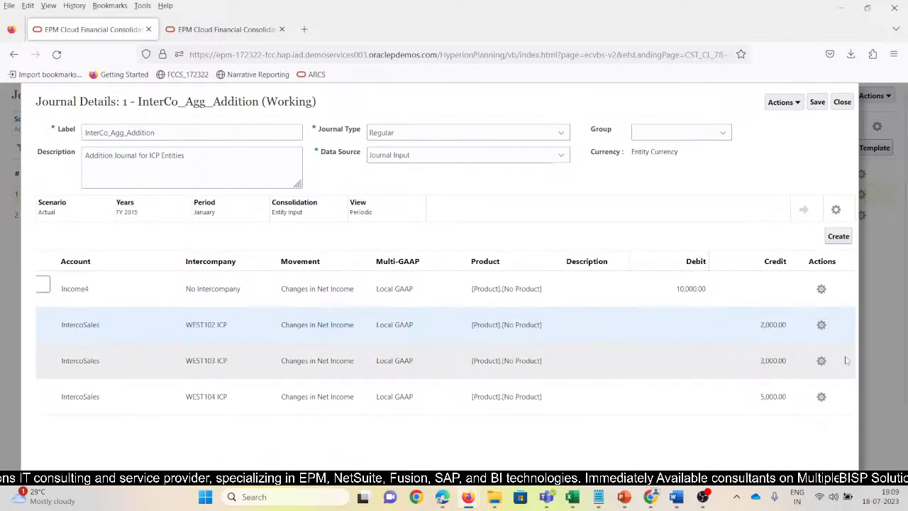
left_click(817, 101)
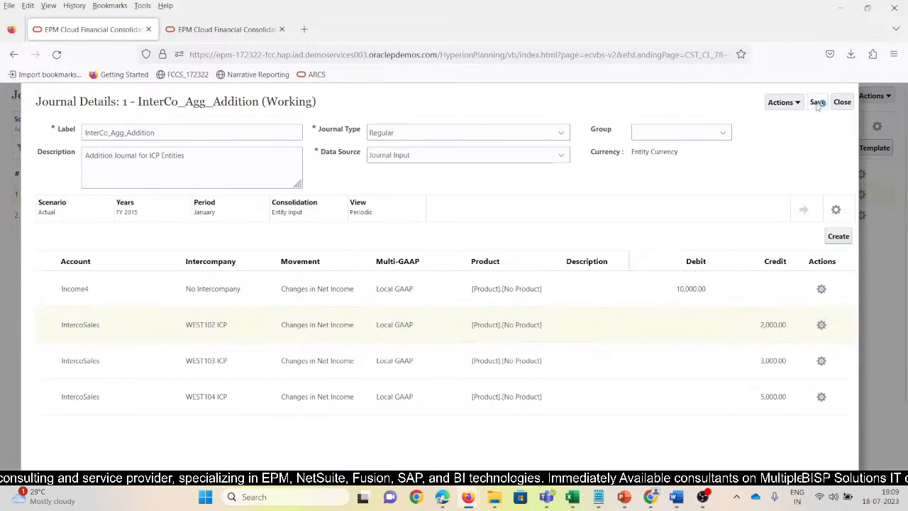
Submit the InterCo_Agg_Addition journal without comments or attachments.
left_click(789, 102)
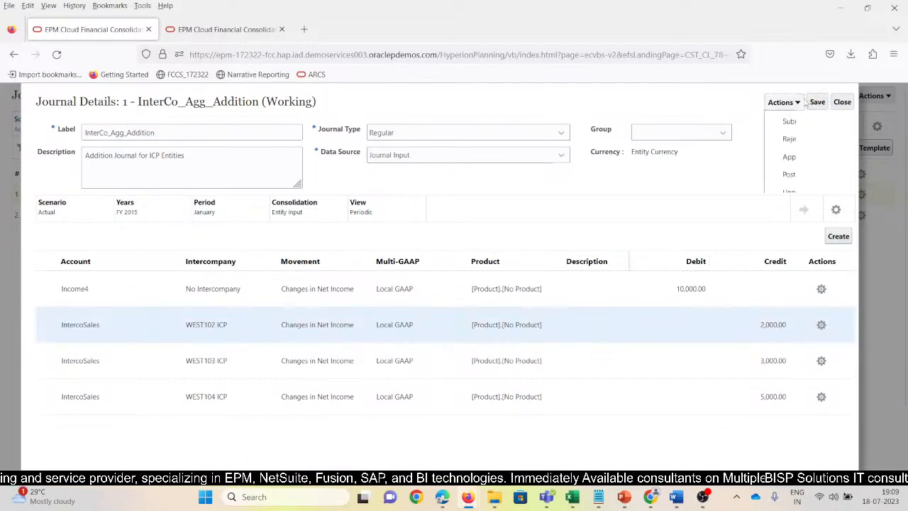
left_click(792, 121)
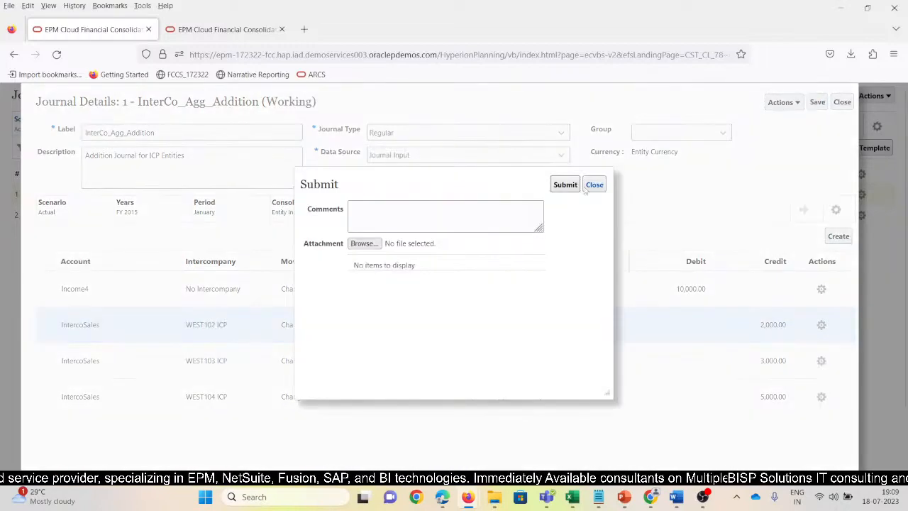
left_click(567, 184)
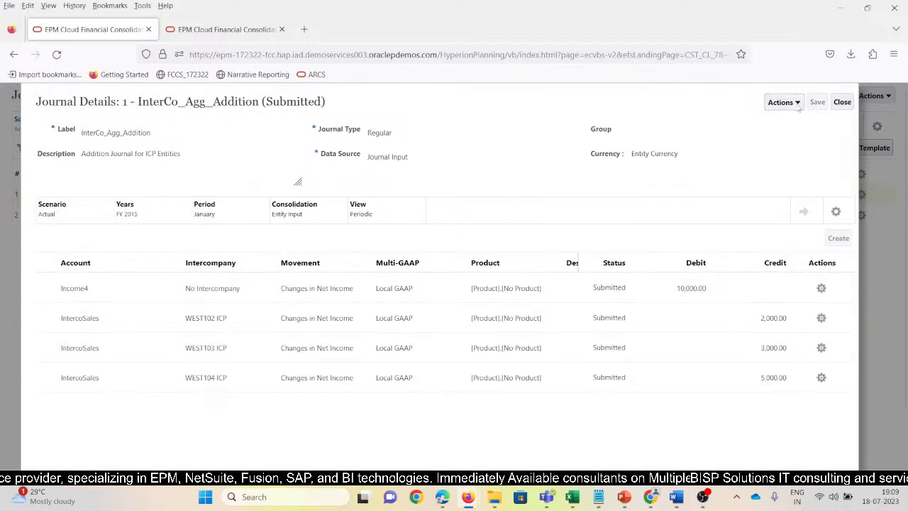
Approve and post the InterCo_Agg_Addition journal without comments or attachments, then close its details.
left_click(787, 103)
left_click(790, 156)
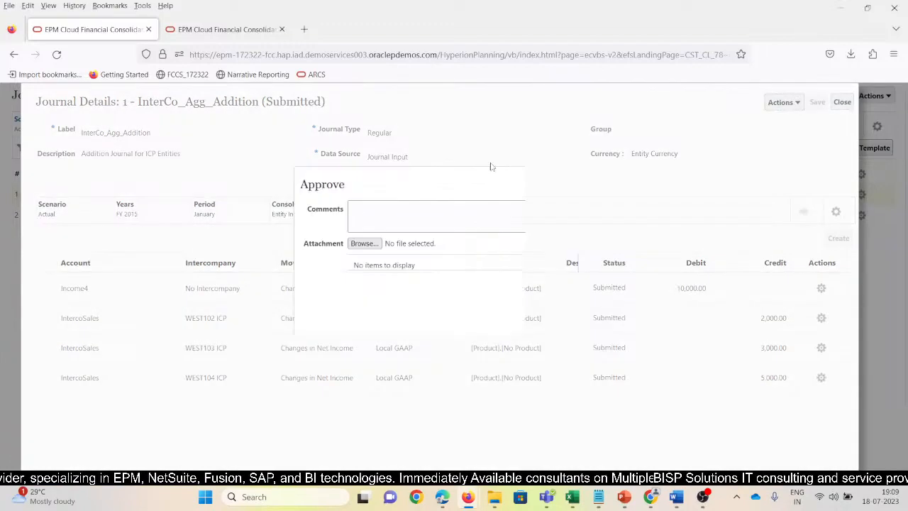
left_click(796, 104)
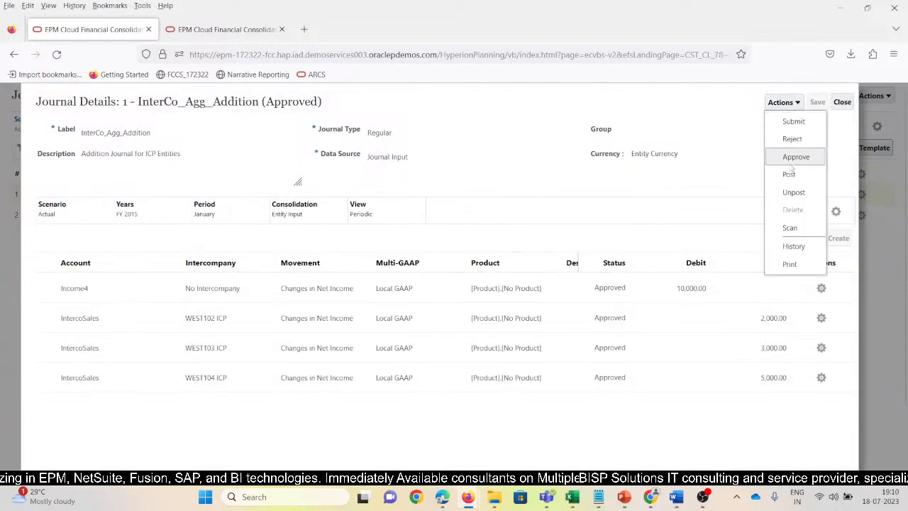
left_click(789, 174)
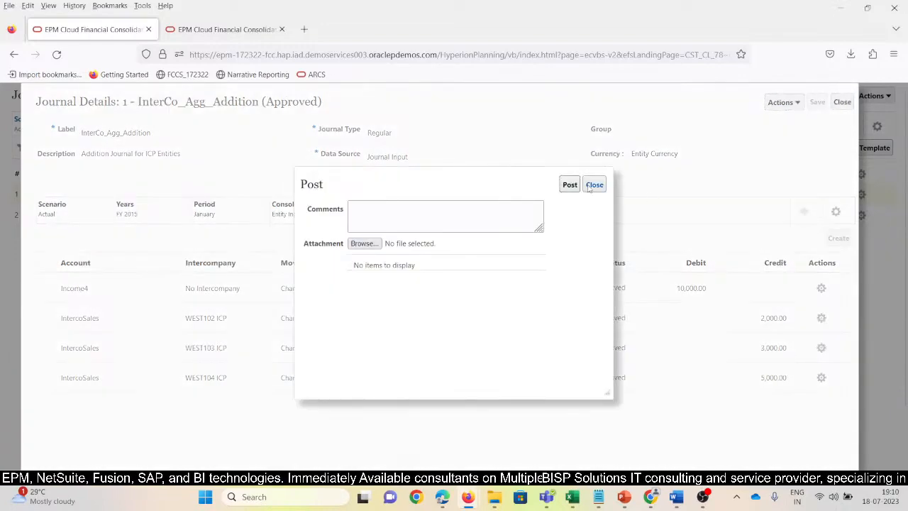
left_click(563, 185)
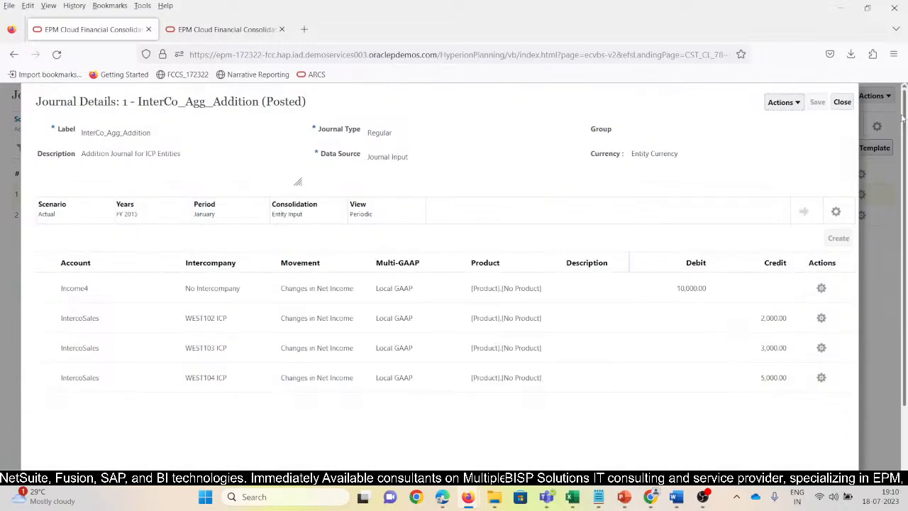
left_click(841, 102)
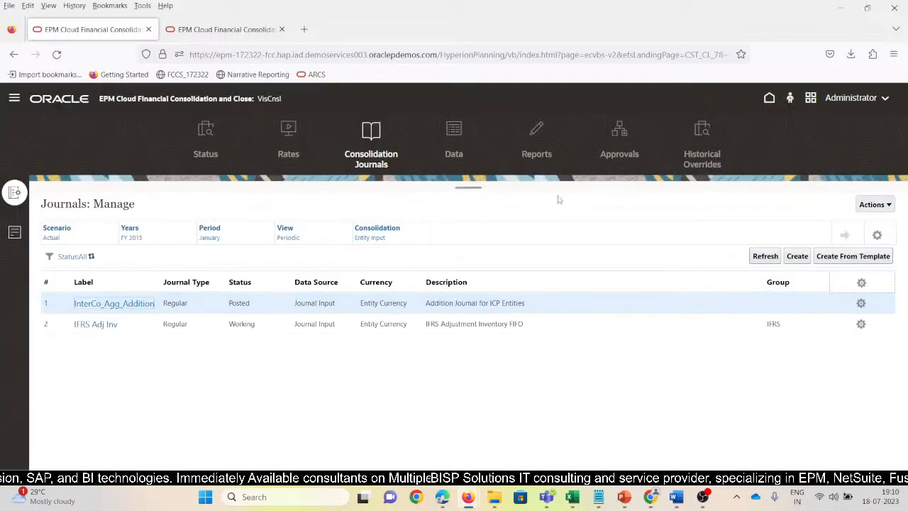
Open the application's Dimensions page on the Account dimension and narrow the Name column to make room for the aliases.
left_click(14, 98)
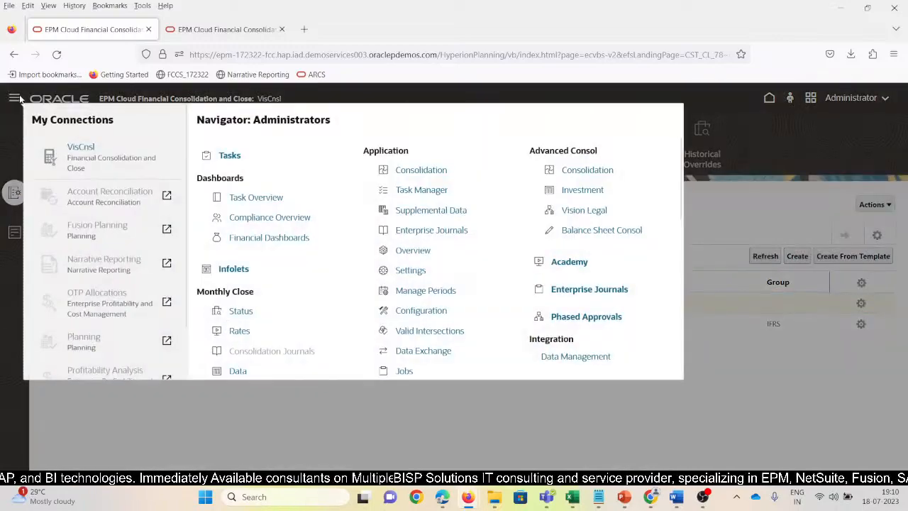
scroll(546, 326, "down", 3)
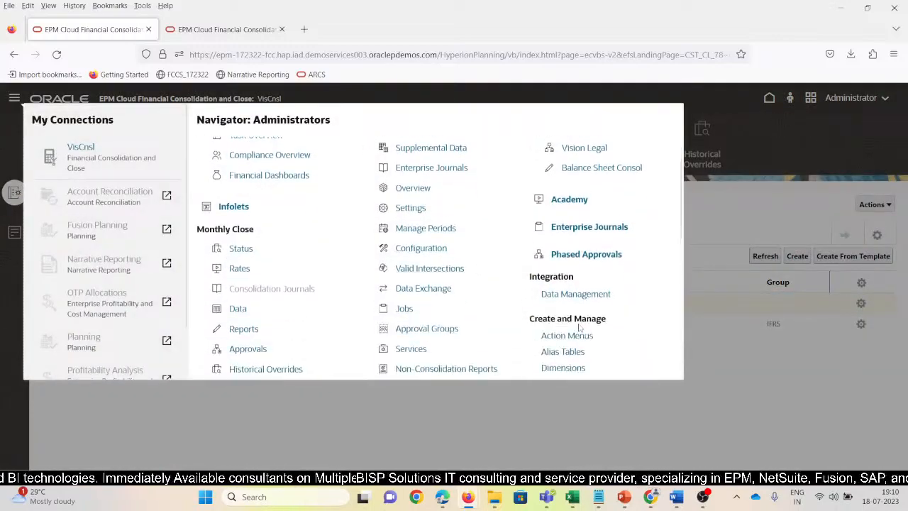
left_click(561, 305)
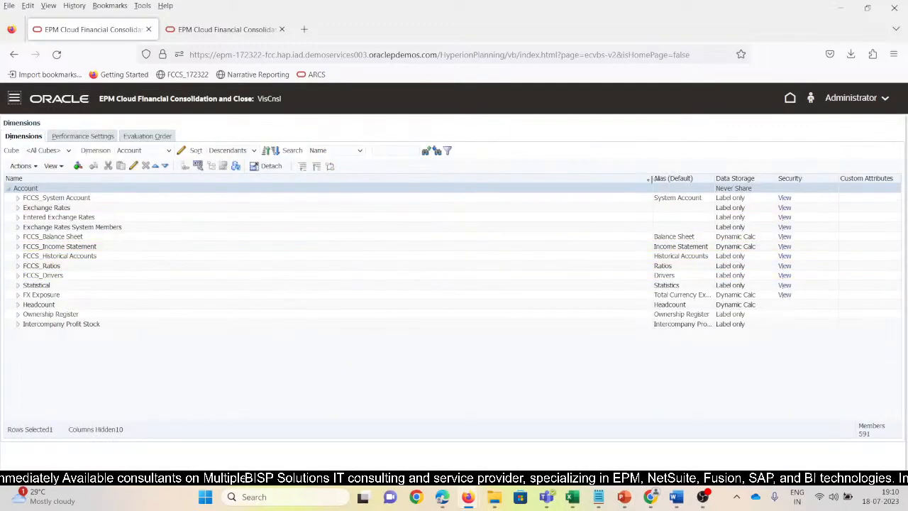
left_click_drag(651, 178, 239, 213)
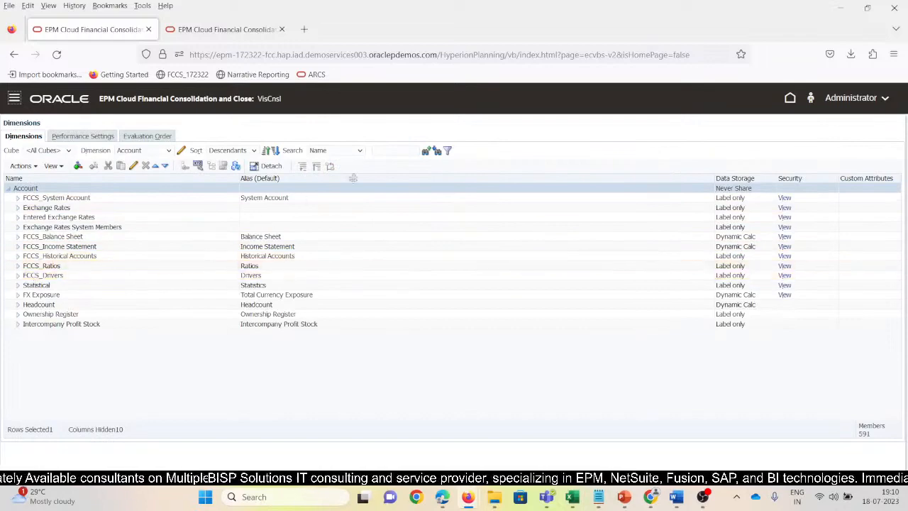
Search the Account dimension by name for 5500004 to locate the IntercoSales member.
left_click(397, 150)
type("550004")
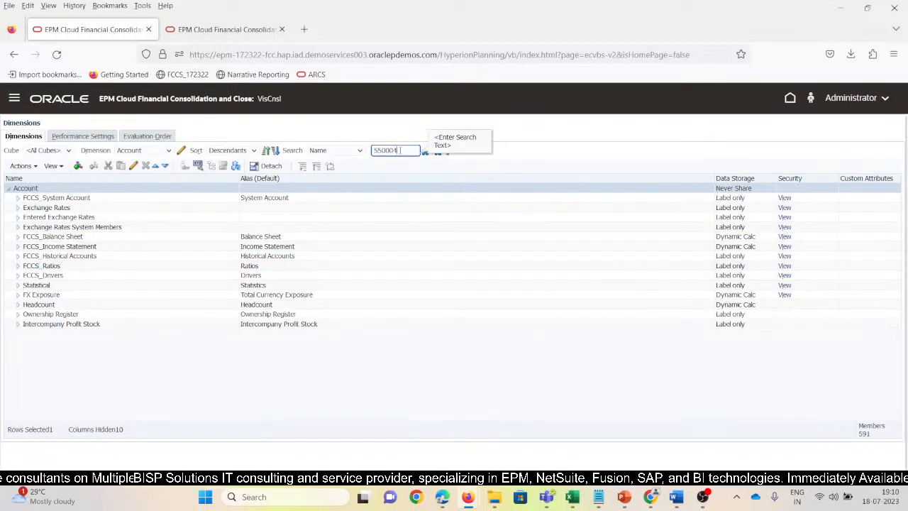
key("Return")
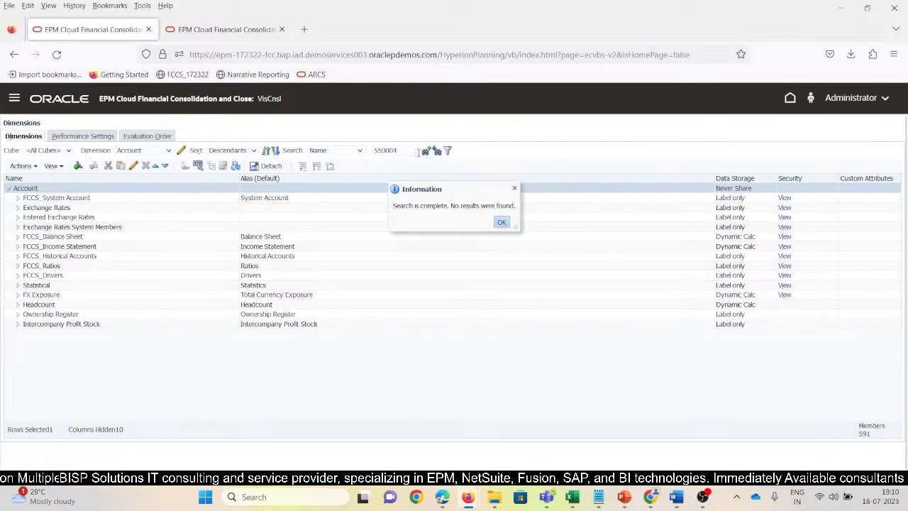
left_click(395, 150)
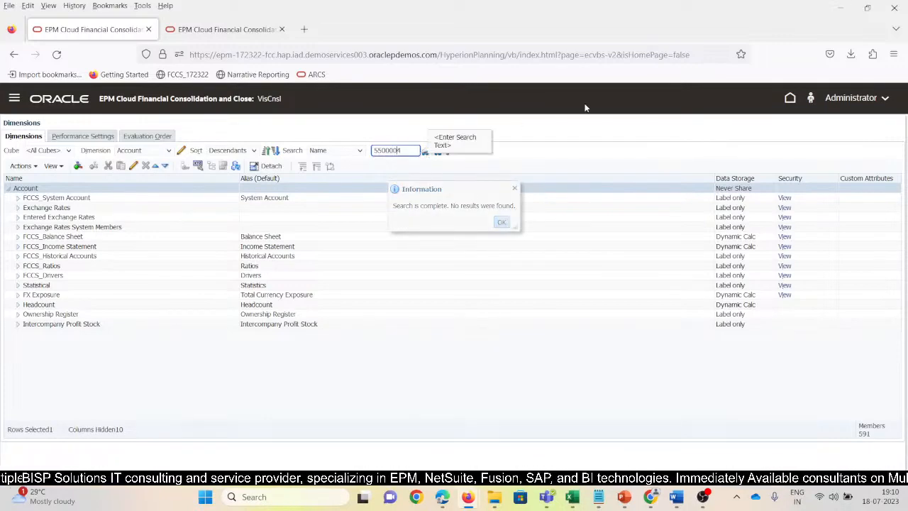
key("Return")
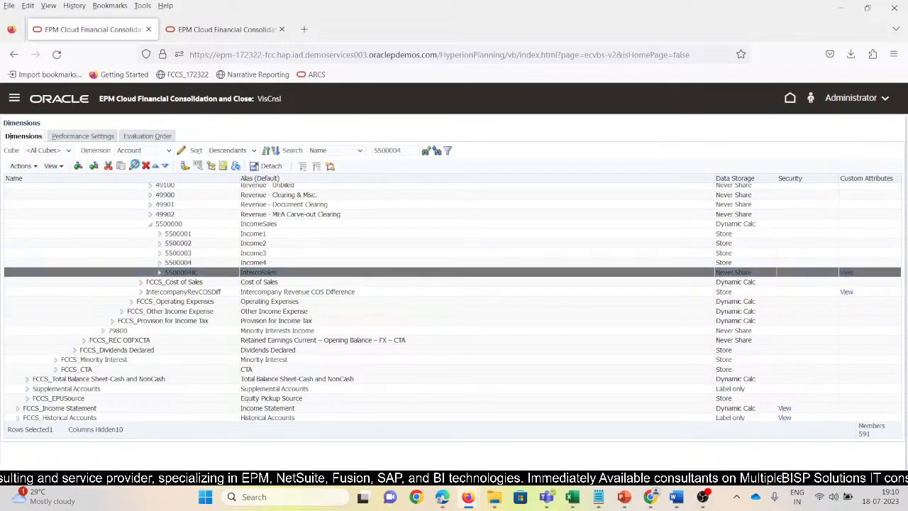
Examine the Intercompany Account and Is Plug Account attribute assignments of member 5500004IC and save the member without changes.
left_click(134, 166)
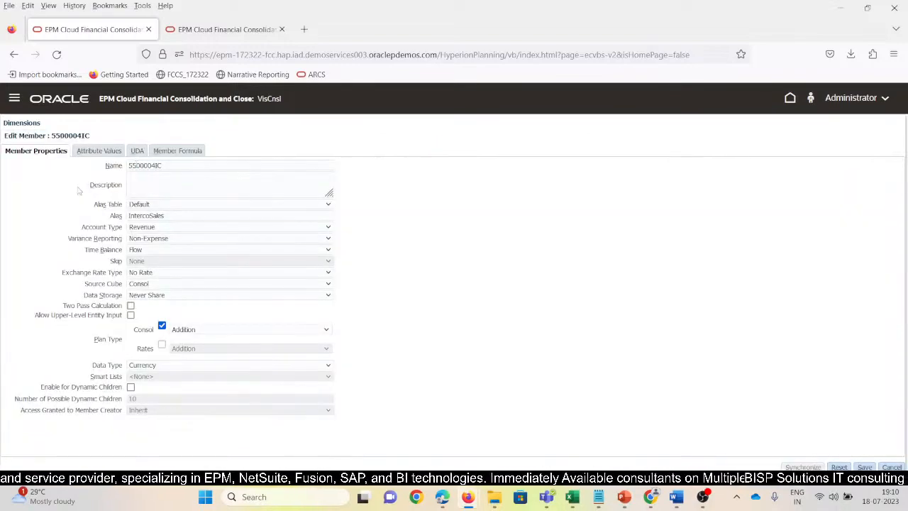
left_click(95, 151)
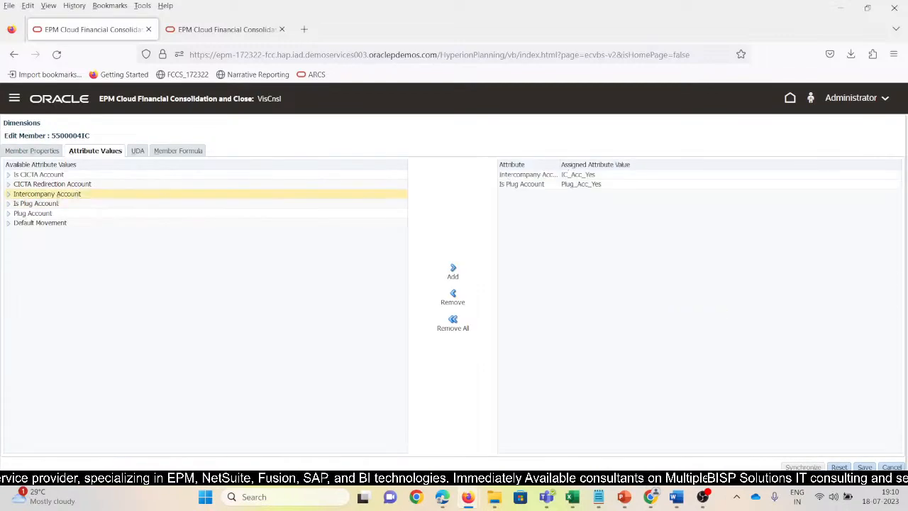
left_click_drag(560, 167, 601, 170)
left_click(646, 173)
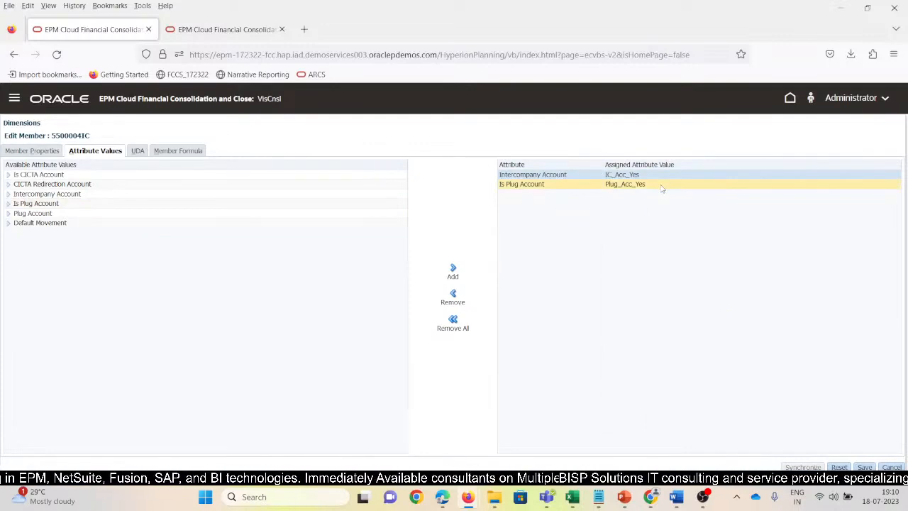
left_click(658, 185)
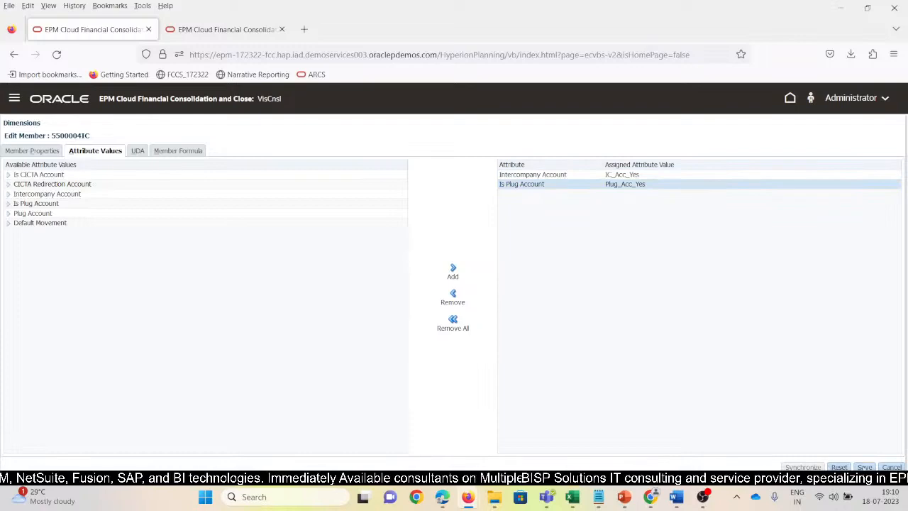
left_click(865, 467)
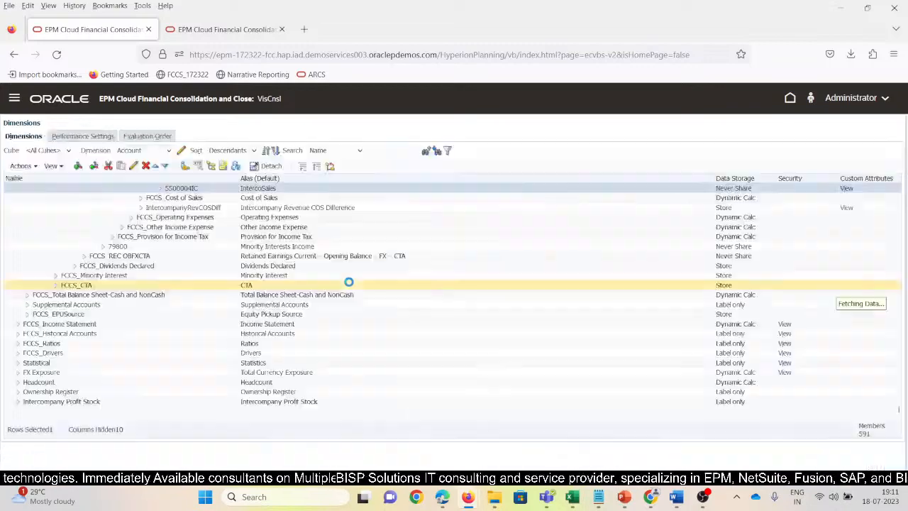
Switch to the Entity dimension and expand FCCS_Total Geography, T_100 and W_100 down to the WEST entities.
left_click(171, 151)
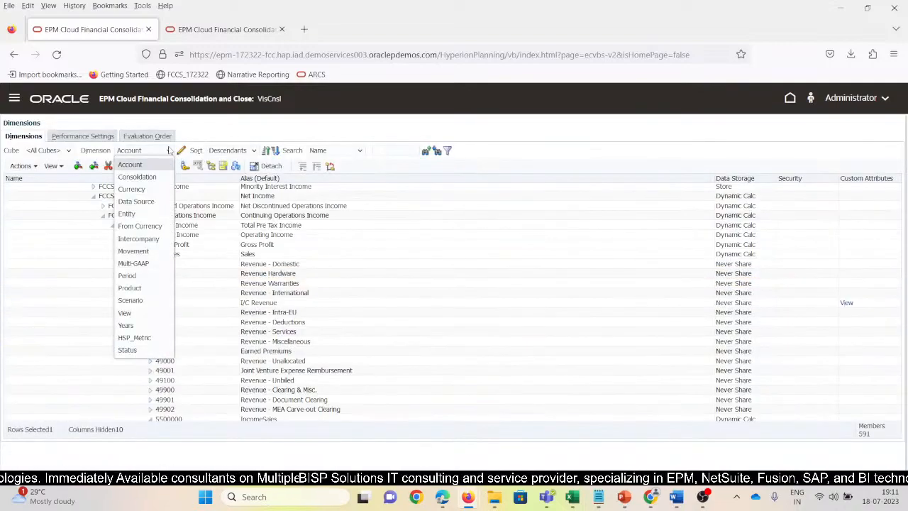
left_click(128, 215)
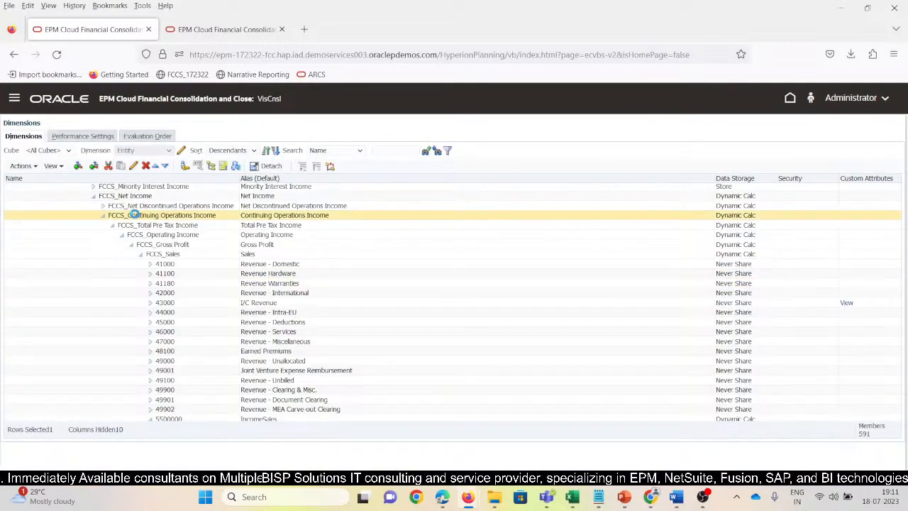
left_click(27, 266)
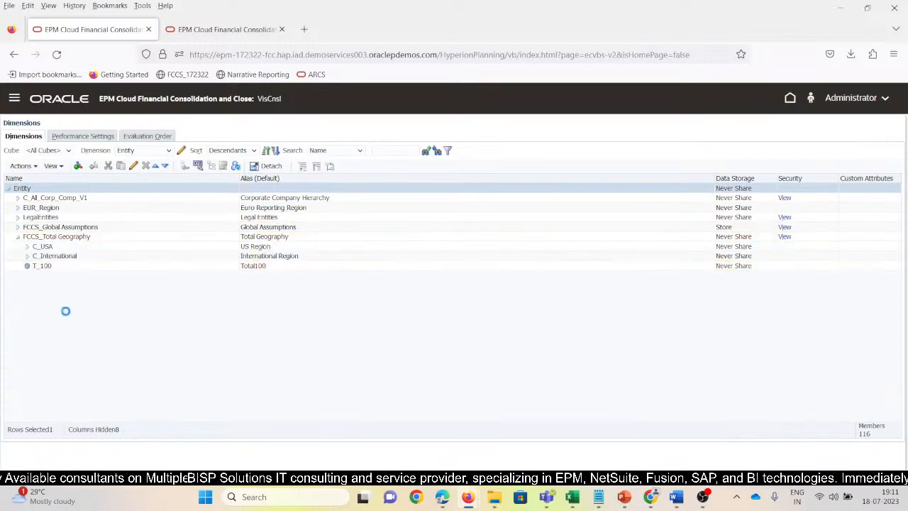
left_click(37, 295)
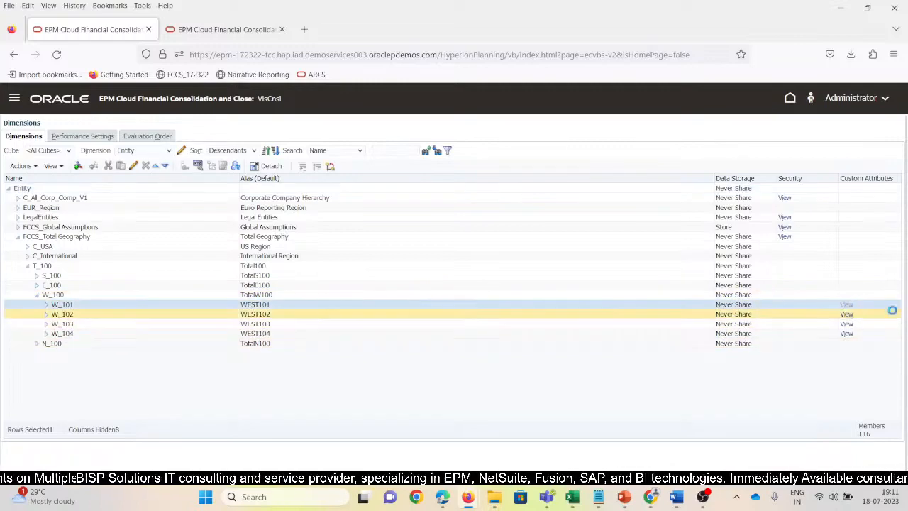
Examine the Intercompany Entity attribute assignment of W_101, save the member without changes and collapse W_100.
left_click(846, 304)
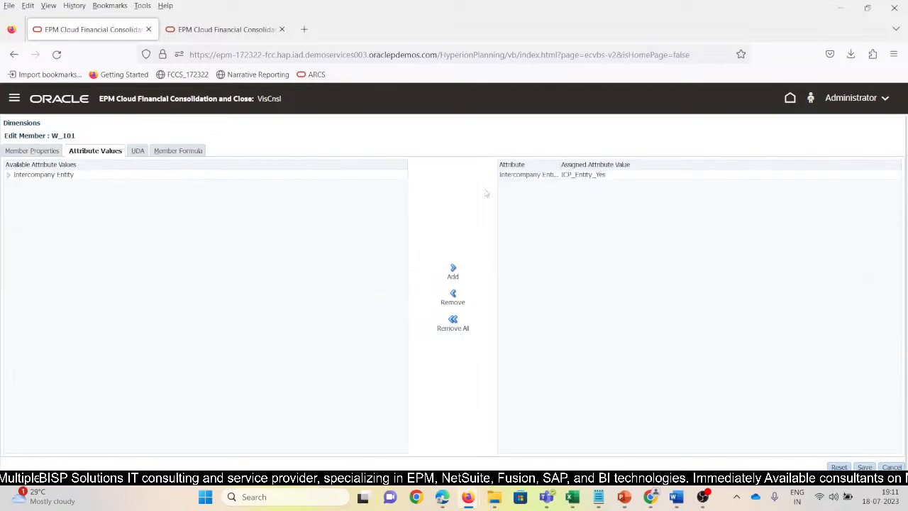
left_click(618, 176)
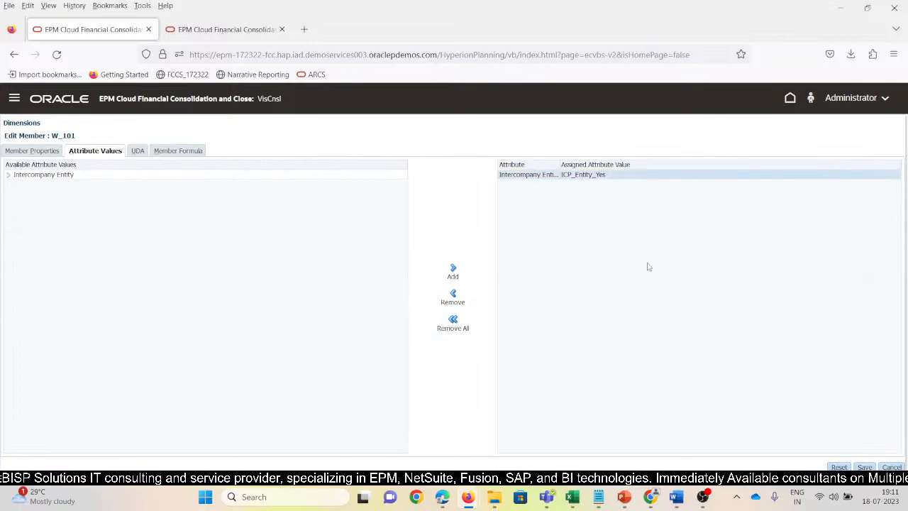
left_click(864, 467)
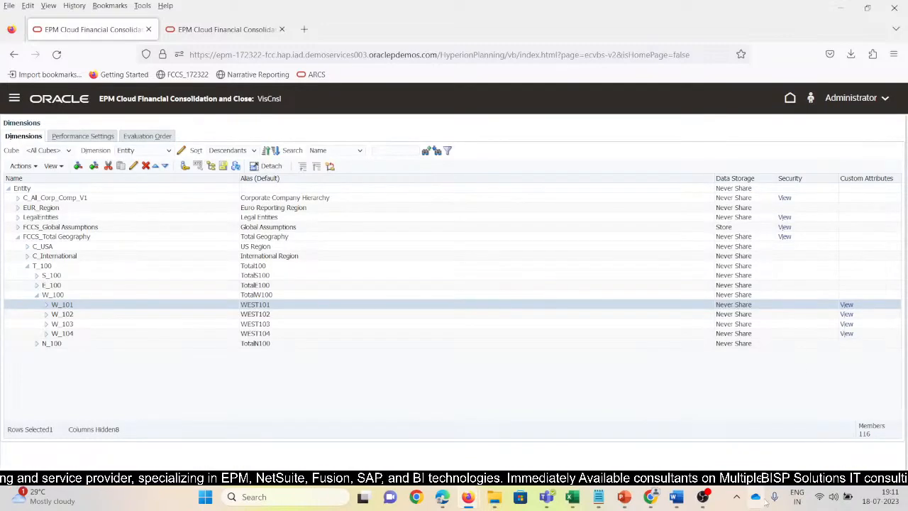
left_click(38, 296)
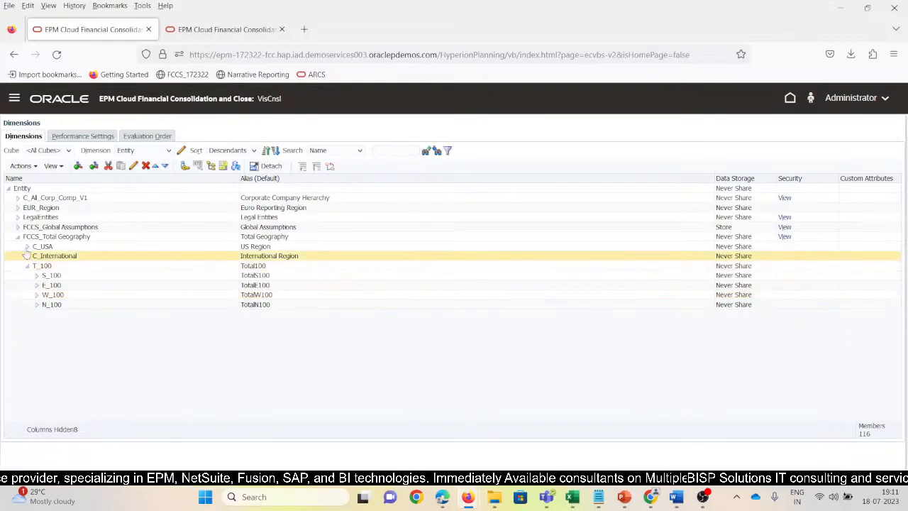
Switch to the Intercompany dimension, expand FCCS_Intercompany Entities under FCCS_Intercompany Top and select ICP_W_101.
left_click(100, 239)
left_click(139, 152)
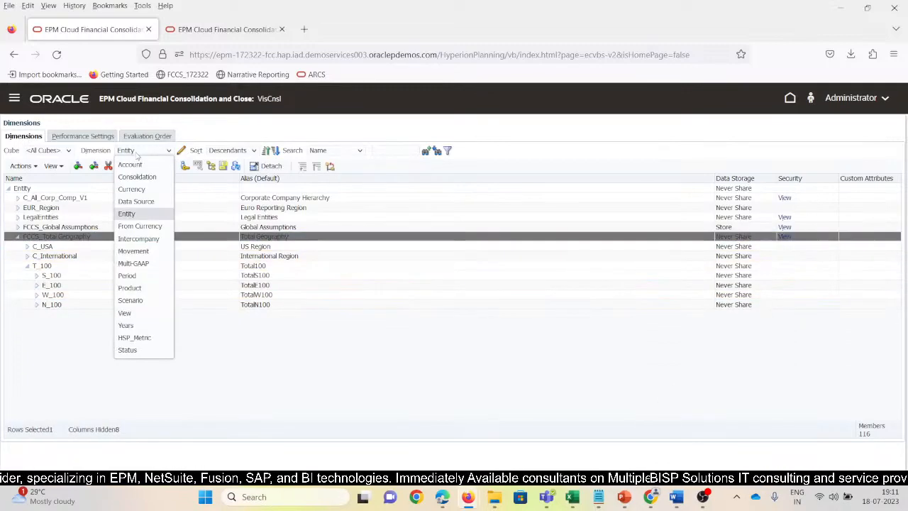
left_click(145, 241)
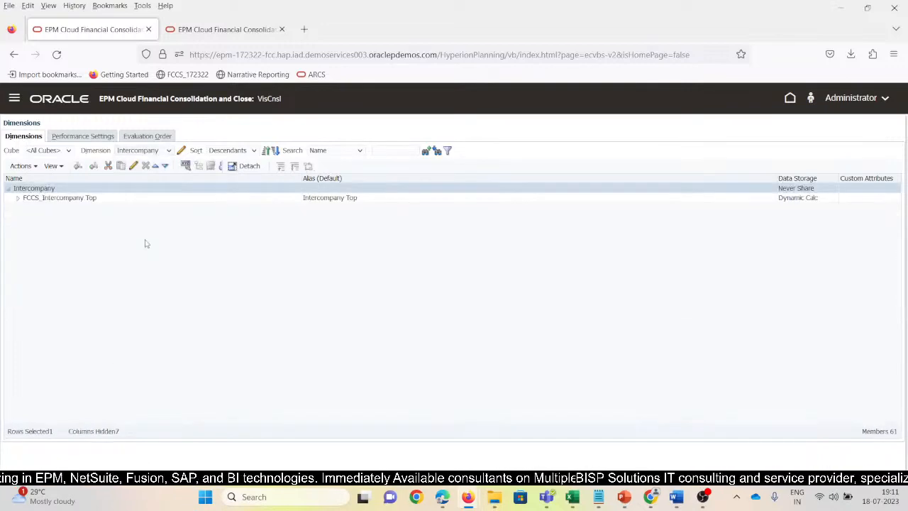
left_click(18, 198)
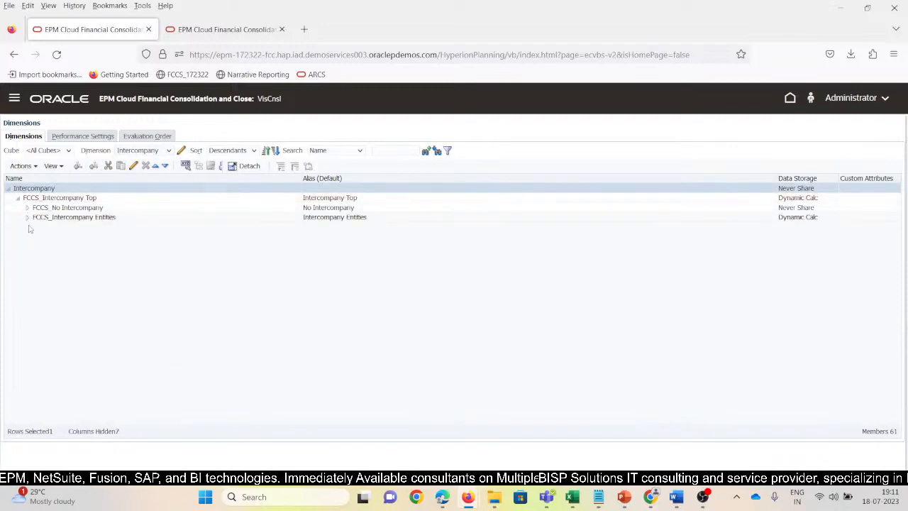
left_click(30, 219)
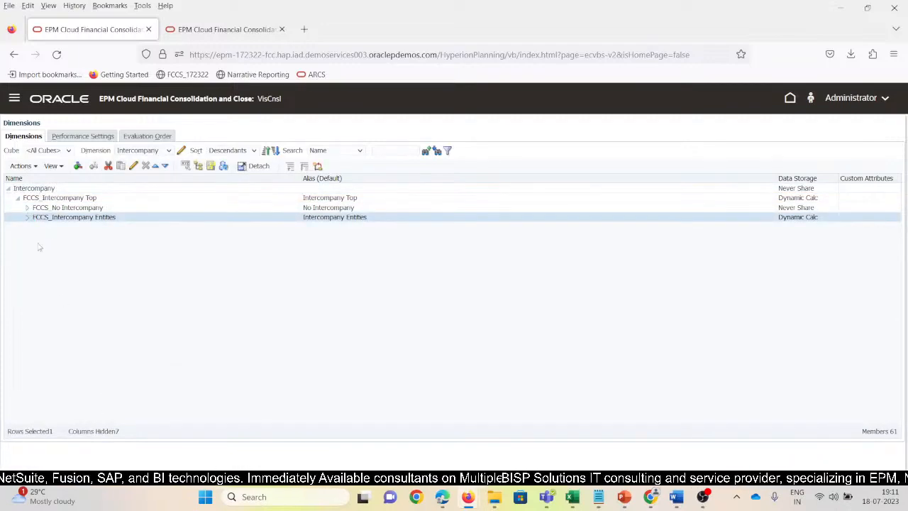
left_click(28, 219)
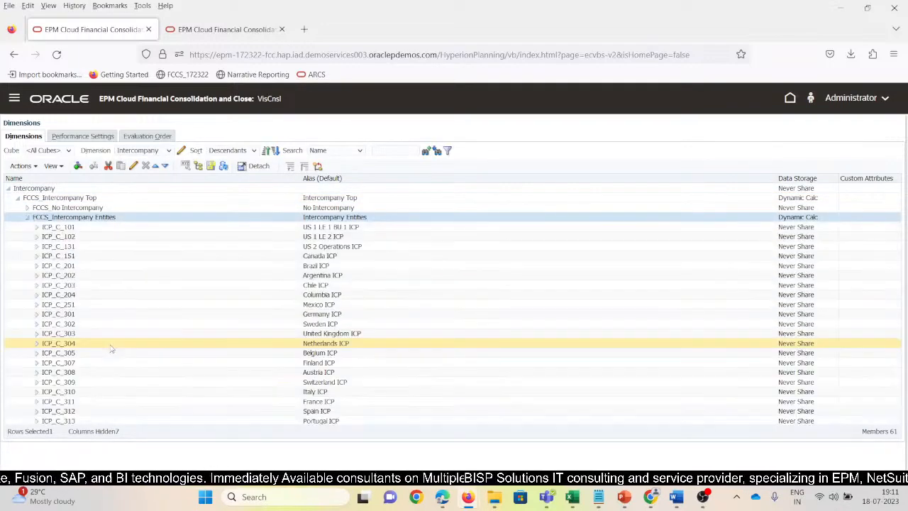
scroll(98, 399, "down", 5)
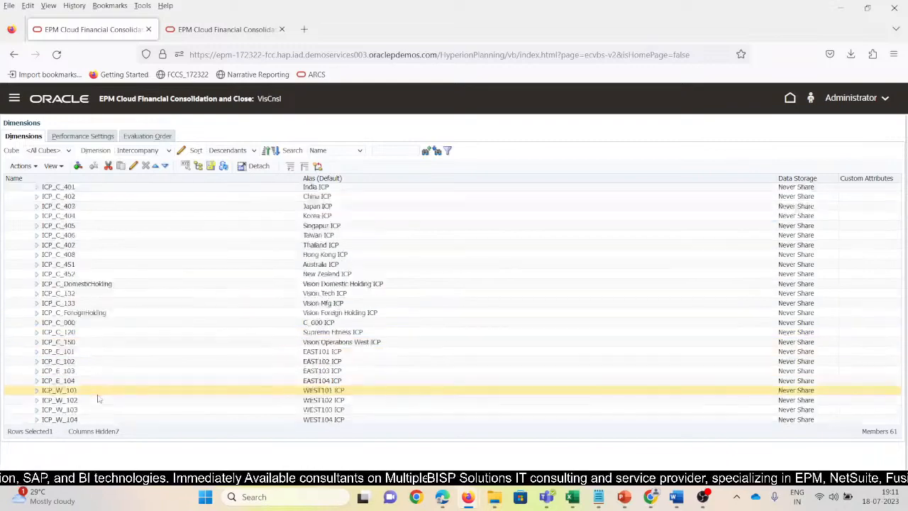
left_click(88, 394)
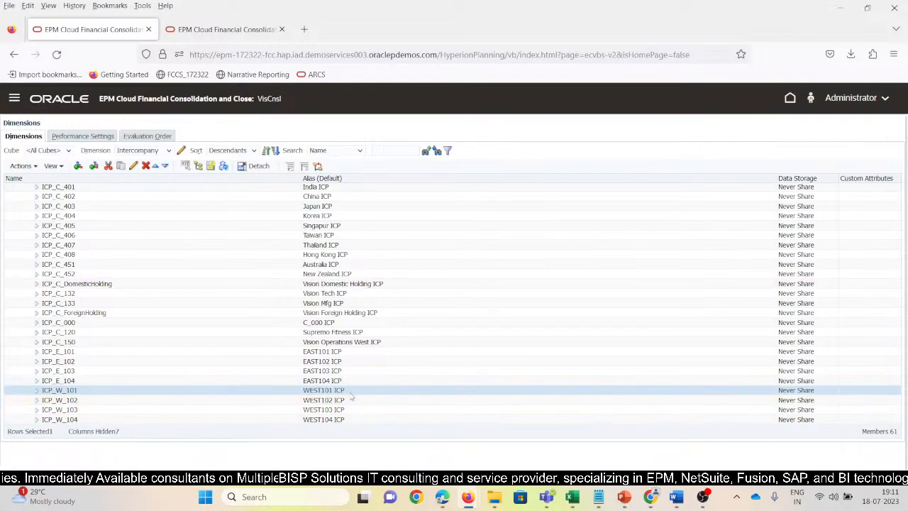
Go to the Consolidation area's Manage Ownership page and set its entity to Total Geography.
left_click(14, 99)
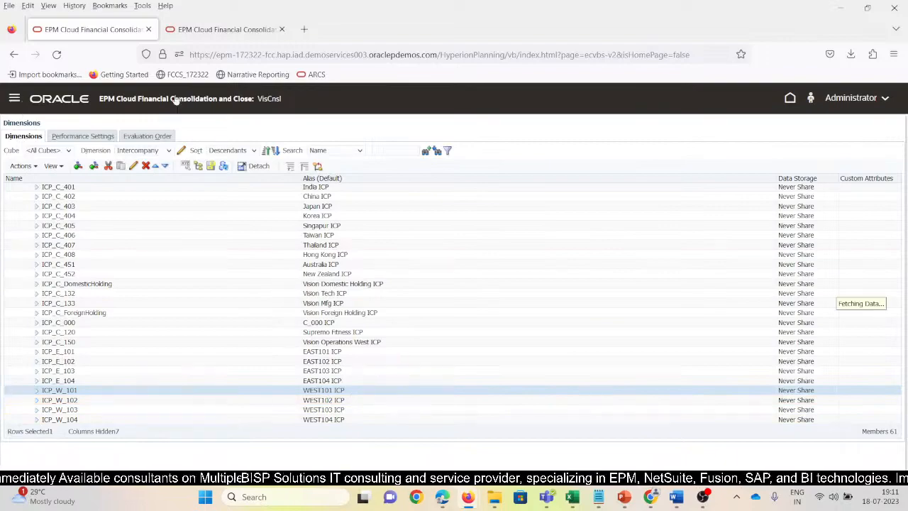
left_click(13, 101)
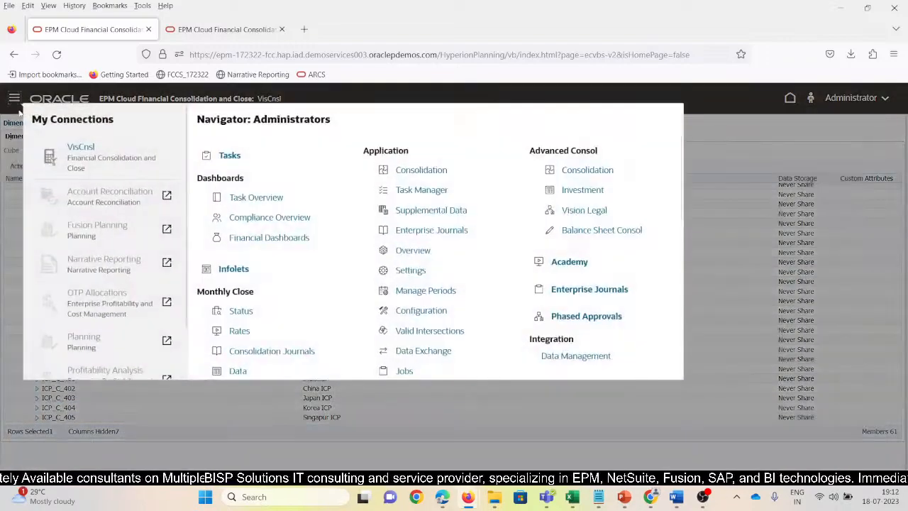
left_click(402, 174)
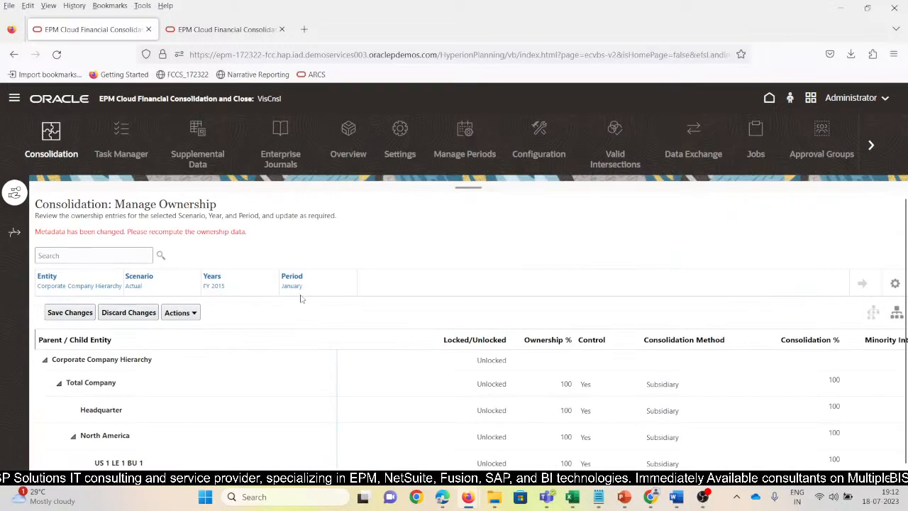
scroll(268, 352, "down", 2)
scroll(168, 392, "up", 2)
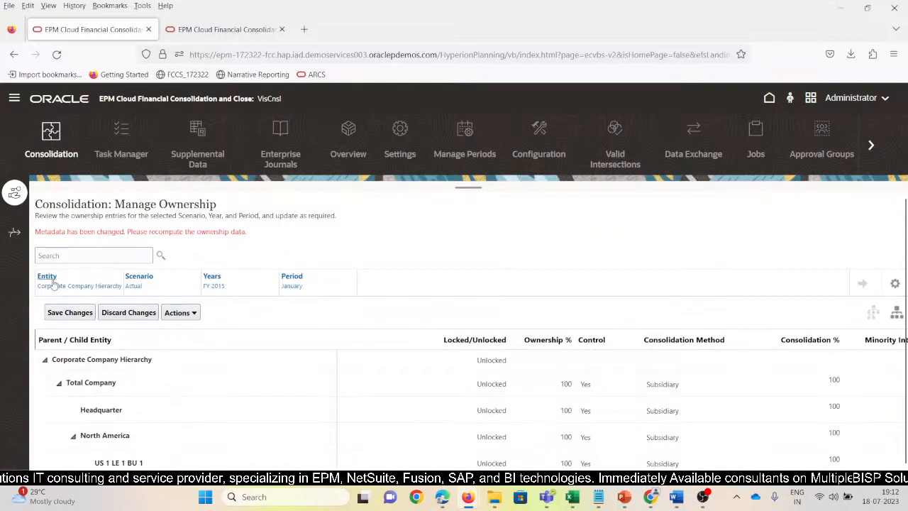
left_click(50, 281)
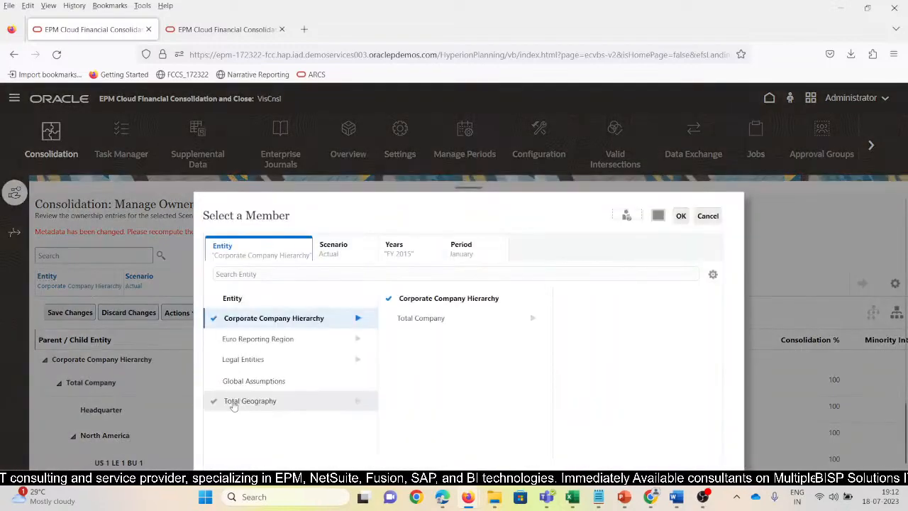
left_click(234, 402)
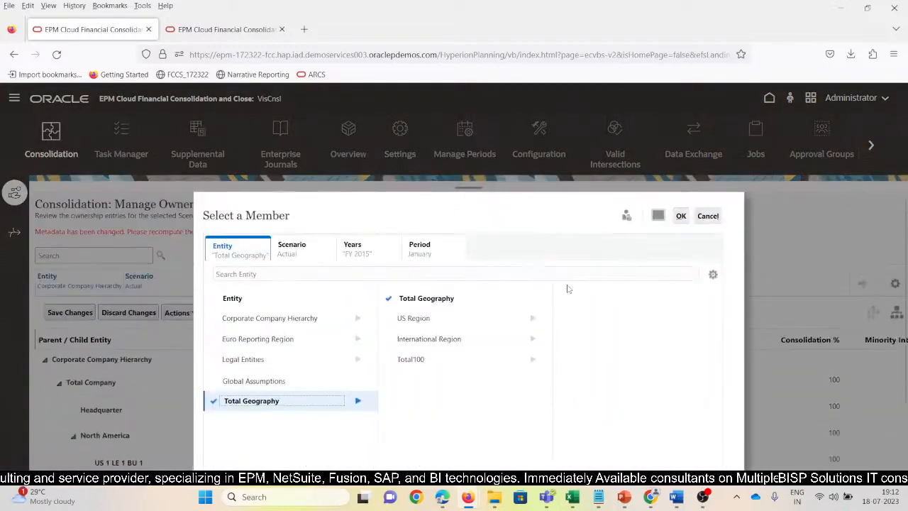
left_click(680, 217)
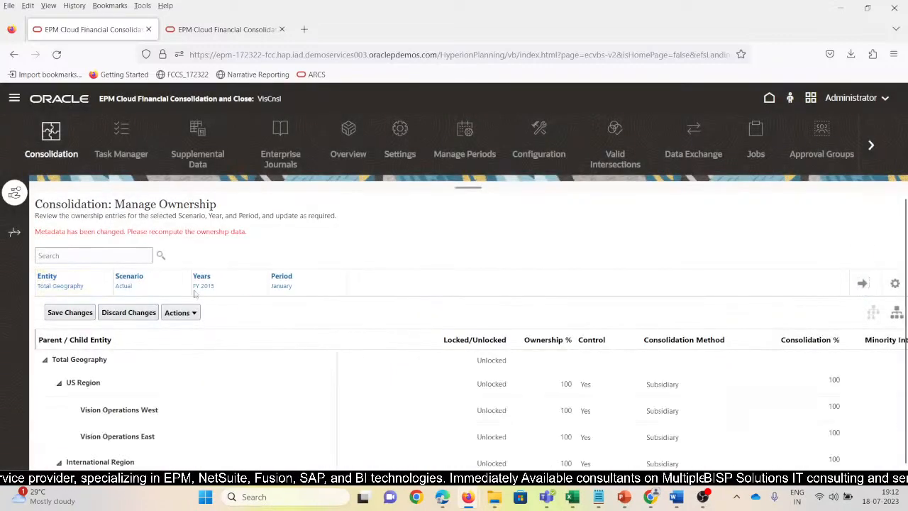
Set the consolidation method of WEST101 to Holding and save the ownership changes.
scroll(166, 425, "down", 8)
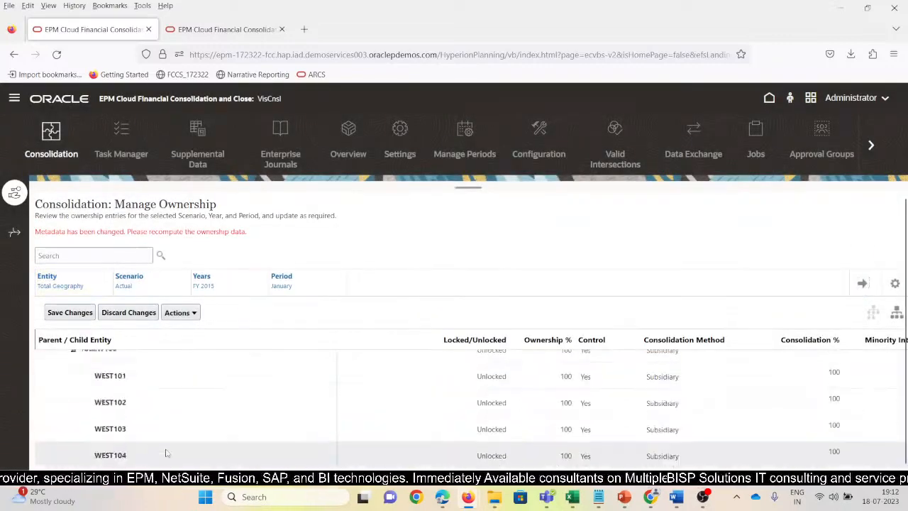
left_click(667, 376)
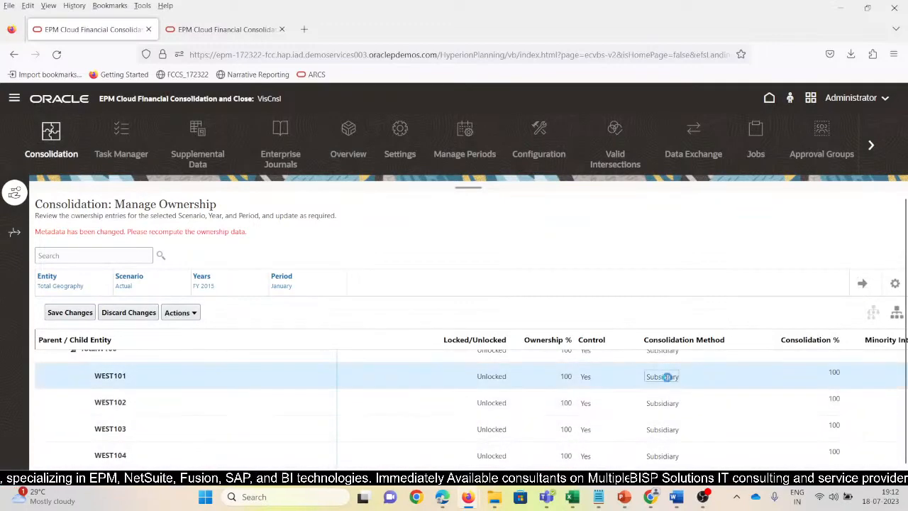
left_click(737, 376)
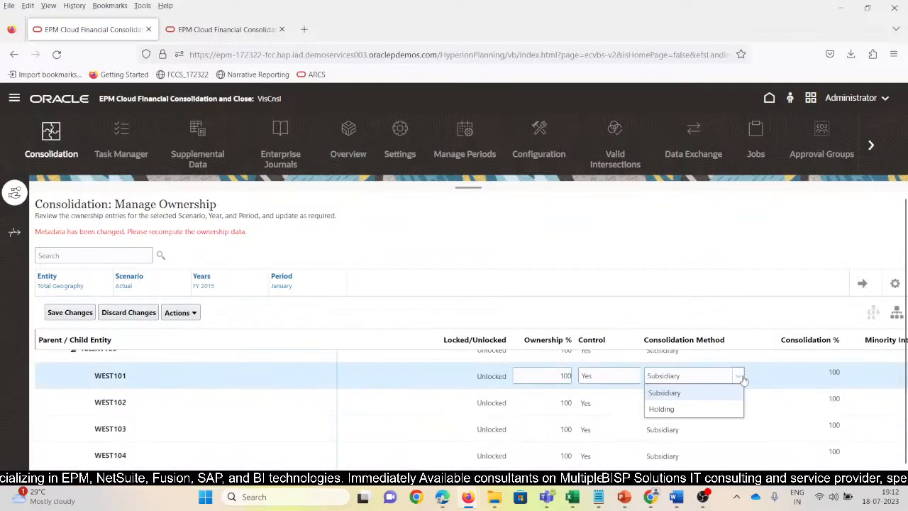
left_click(685, 410)
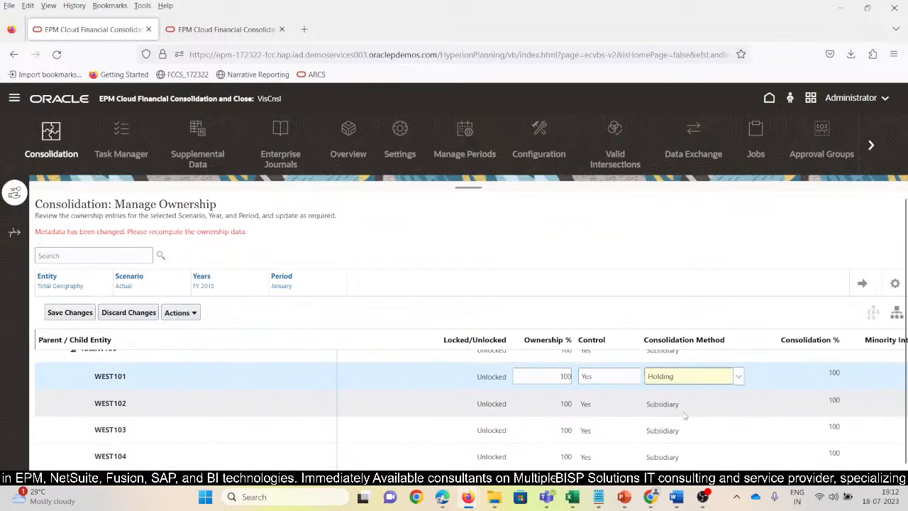
left_click(62, 315)
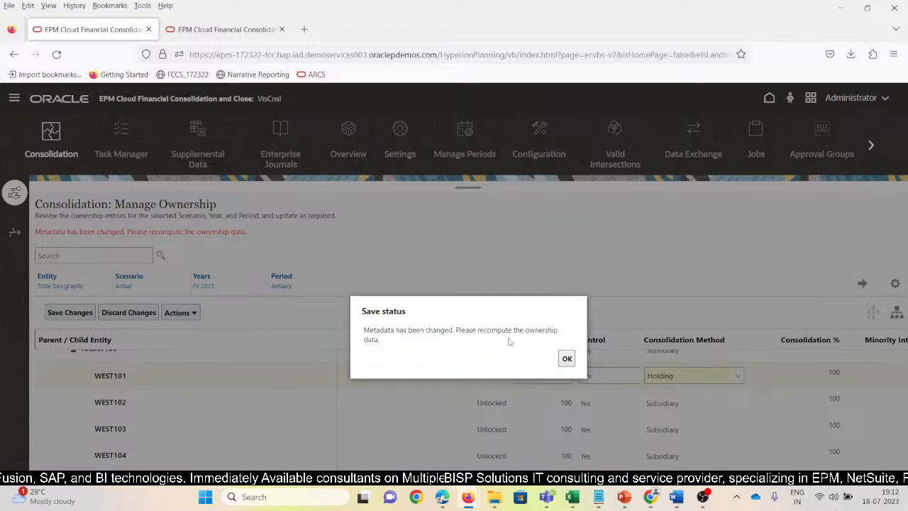
left_click(567, 358)
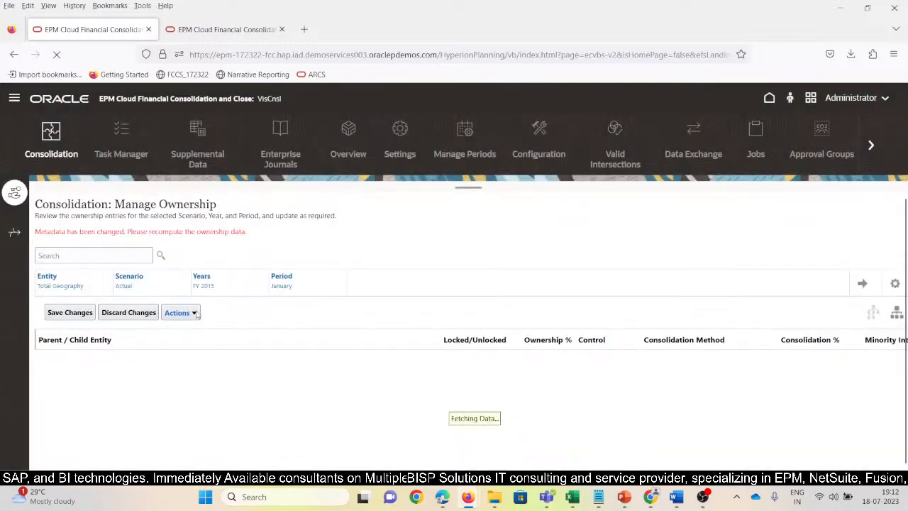
Recompute the ownership data for scenario Actual, year FY 2015, starting in January.
left_click(195, 313)
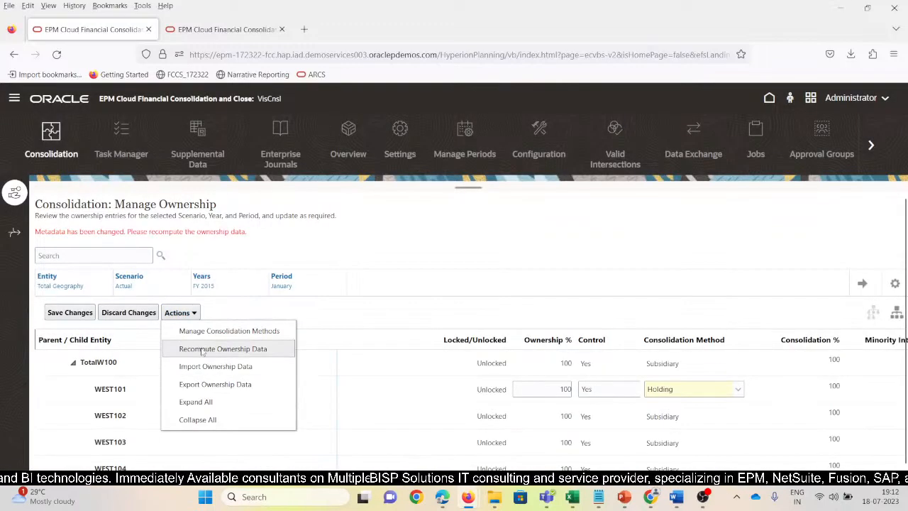
left_click(202, 349)
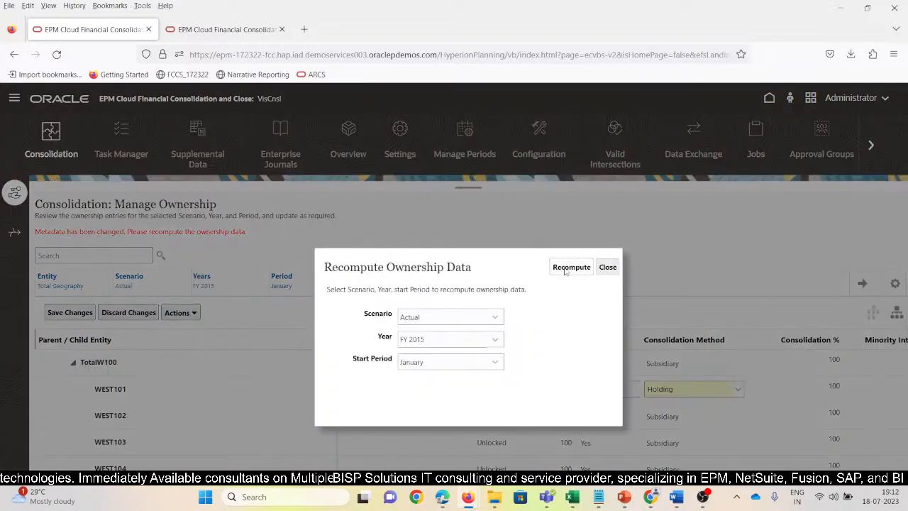
left_click(567, 268)
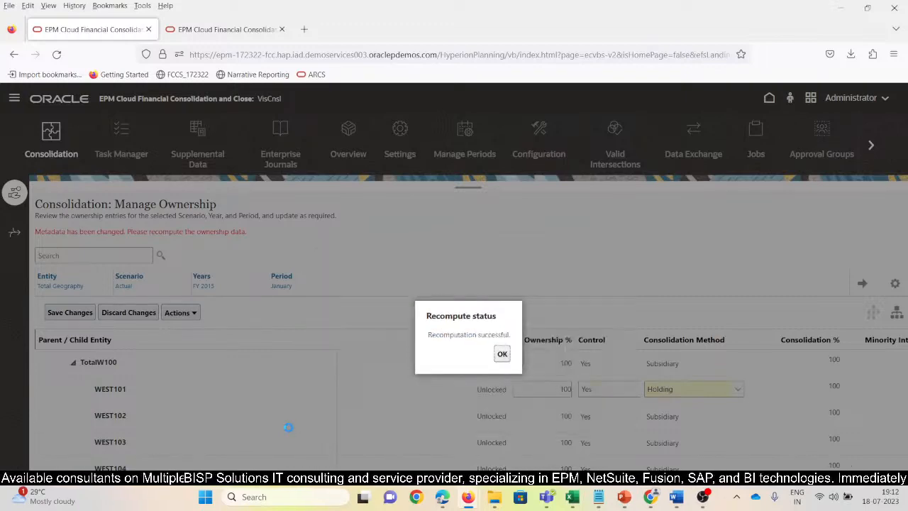
left_click(502, 353)
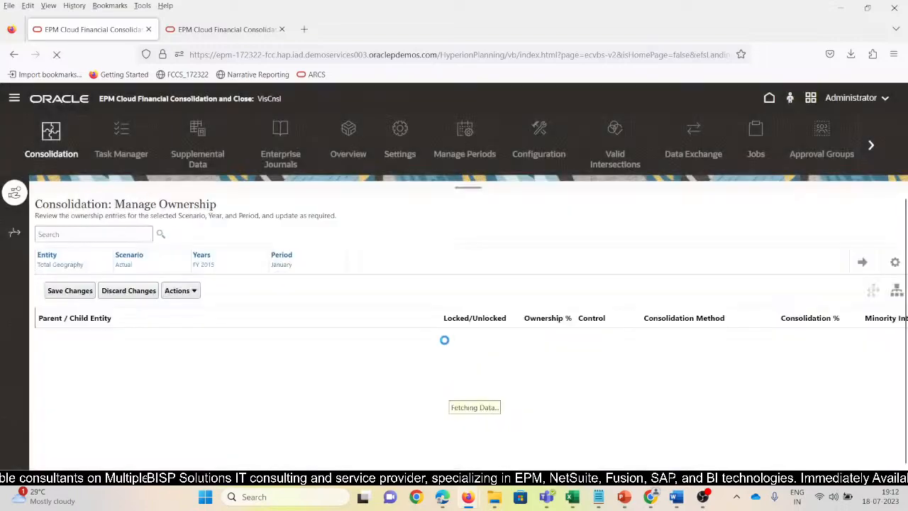
Switch to the SV_Entity_Aggregation_Addition workbook in Excel and refresh the ad hoc grid on Sheet2.
mouse_move(572, 497)
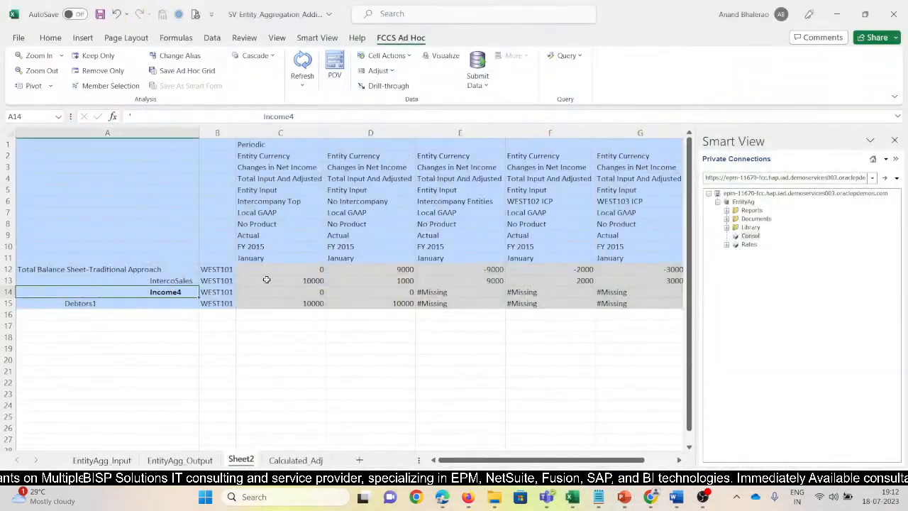
left_click(715, 437)
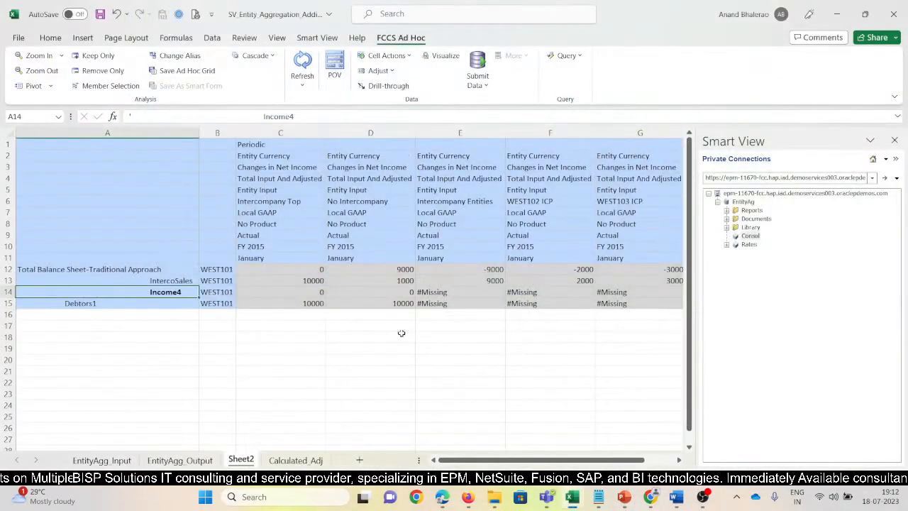
left_click(447, 337)
left_click(170, 304)
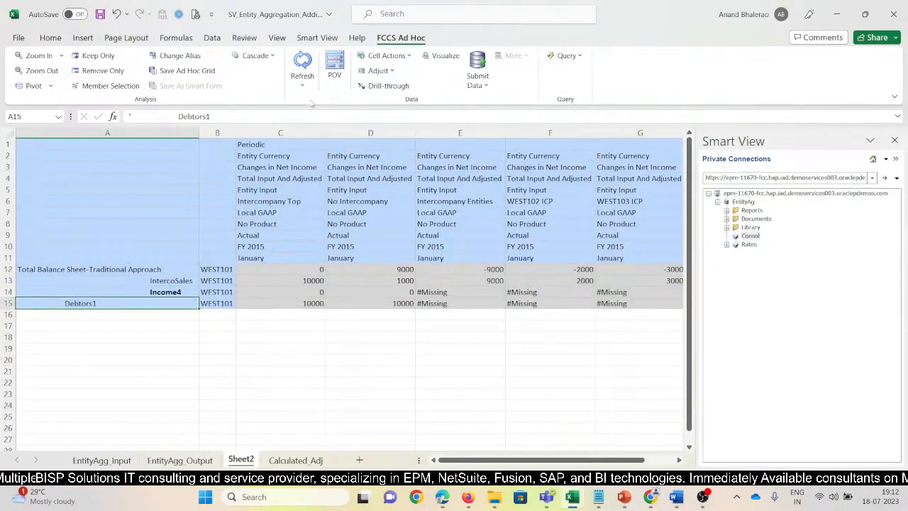
left_click(302, 63)
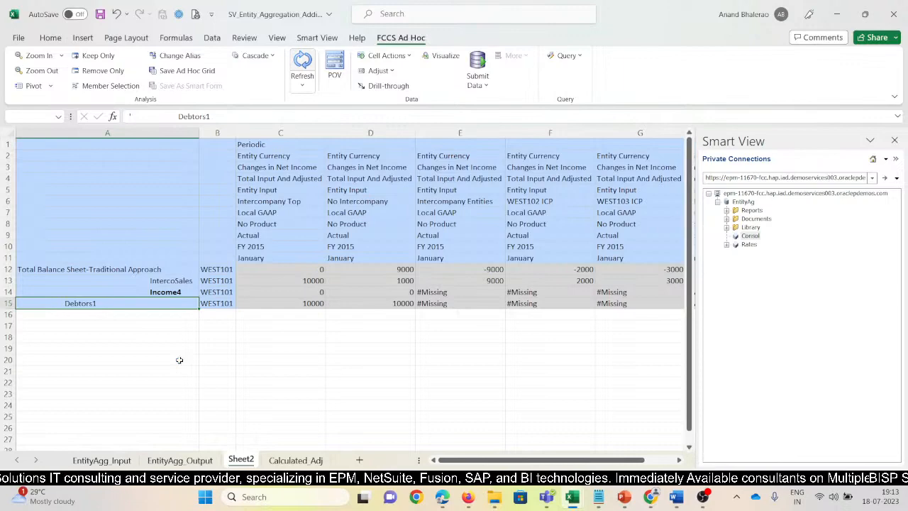
Keep only the Intercompany Top member in the ad hoc grid and close the Smart View pane.
left_click(266, 177)
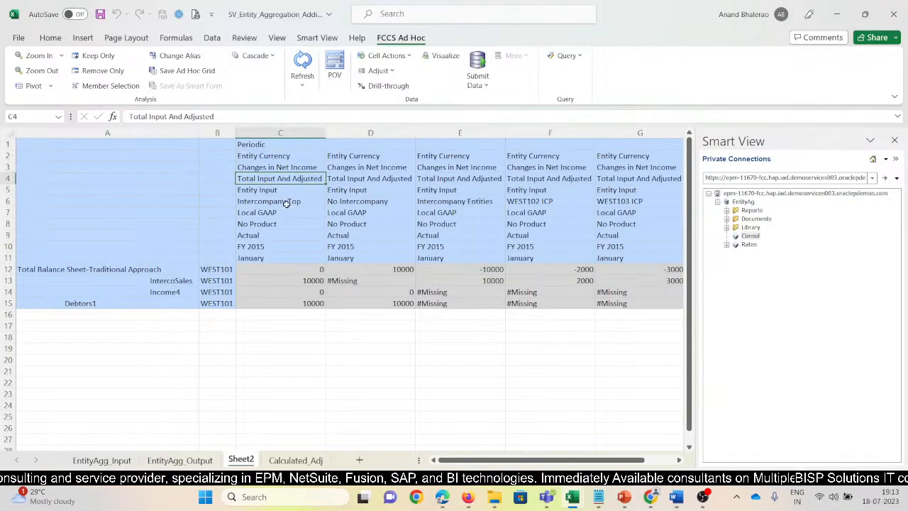
left_click(273, 202)
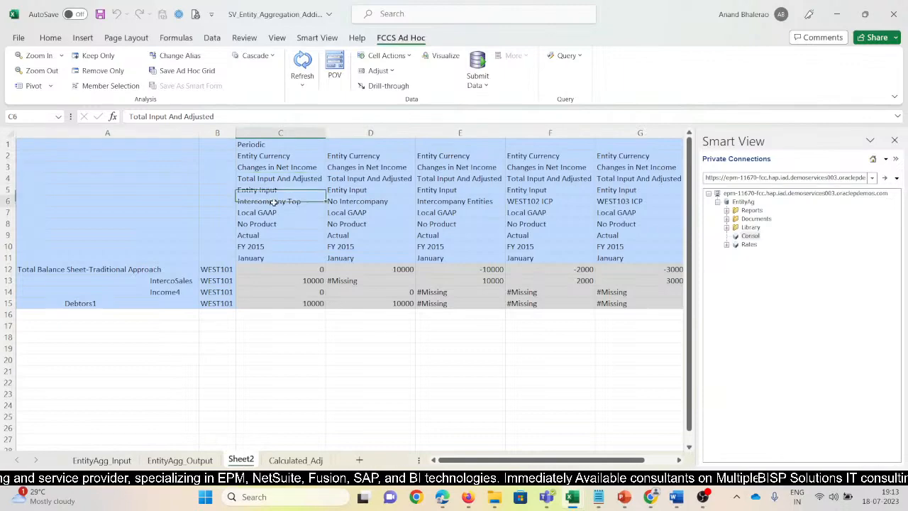
left_click(317, 38)
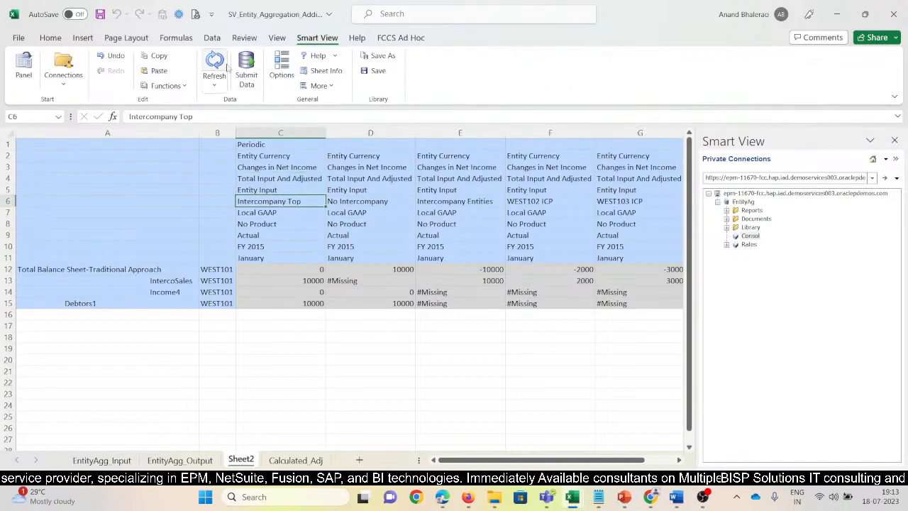
left_click(401, 39)
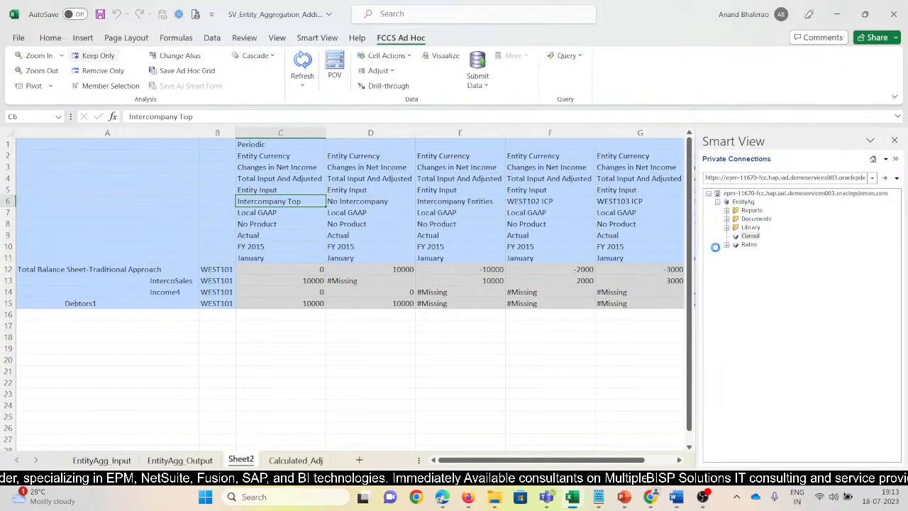
left_click(895, 140)
left_click(355, 348)
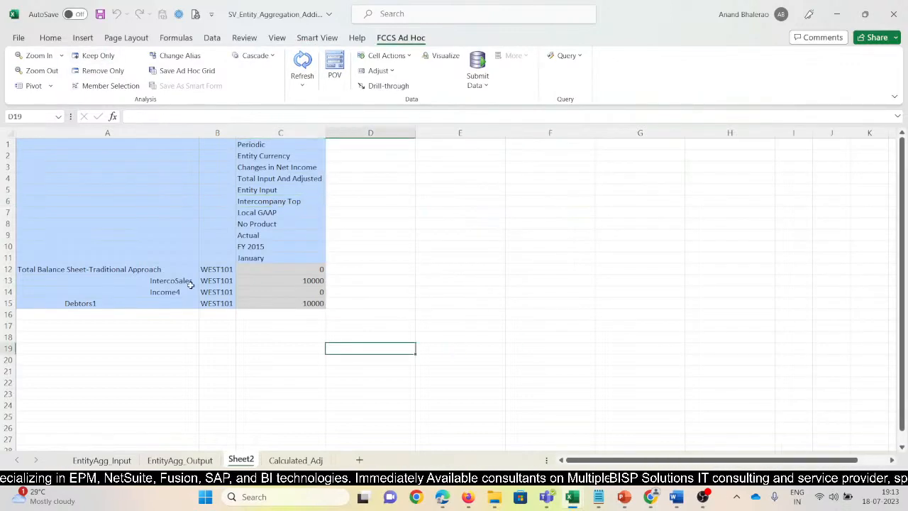
Zoom in on Total Input And Adjusted to break the WEST101 amounts into Data Input and Journal Input.
left_click(264, 282)
left_click(272, 180)
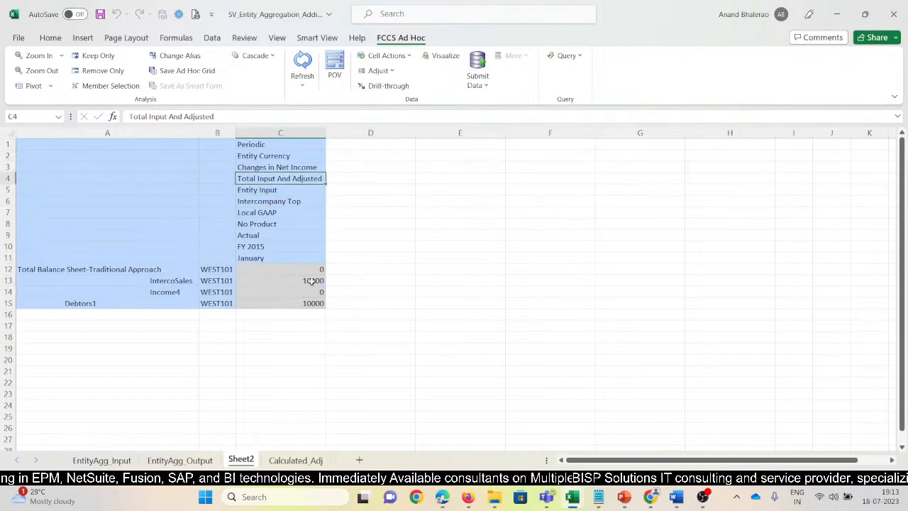
left_click(300, 384)
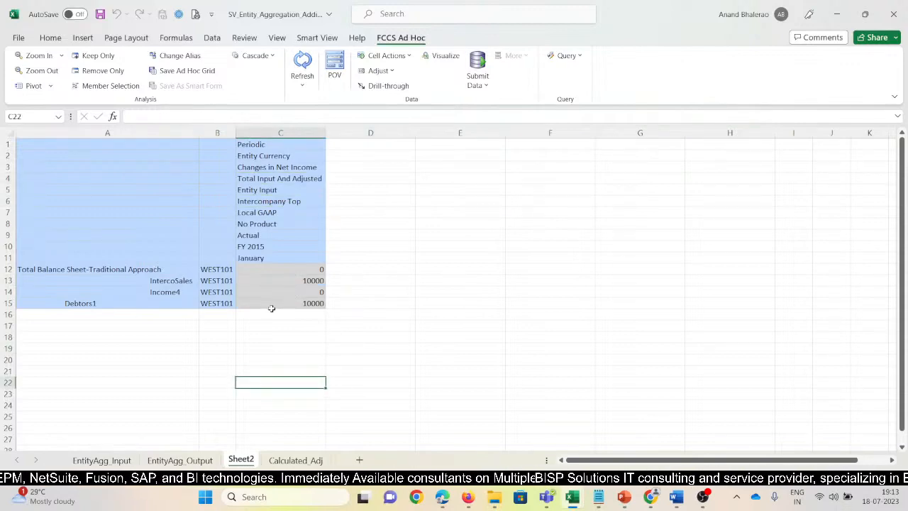
left_click(279, 181)
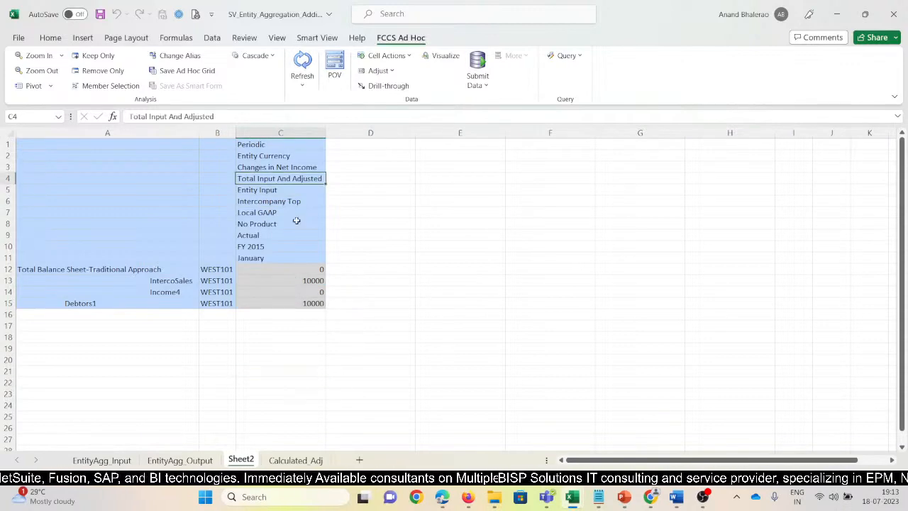
left_click(36, 55)
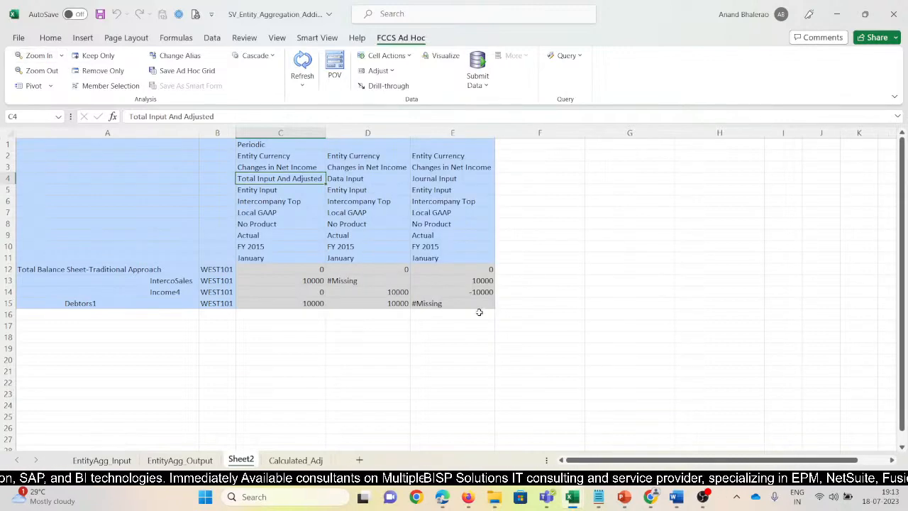
Examine the Income4 row for WEST101 across Total Input And Adjusted, Data Input and Journal Input.
left_click(473, 293)
left_click(270, 181)
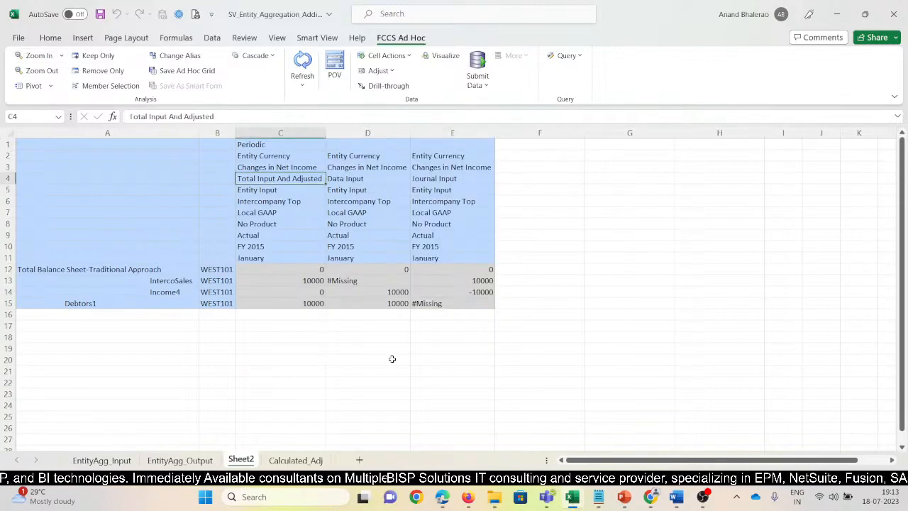
left_click(414, 359)
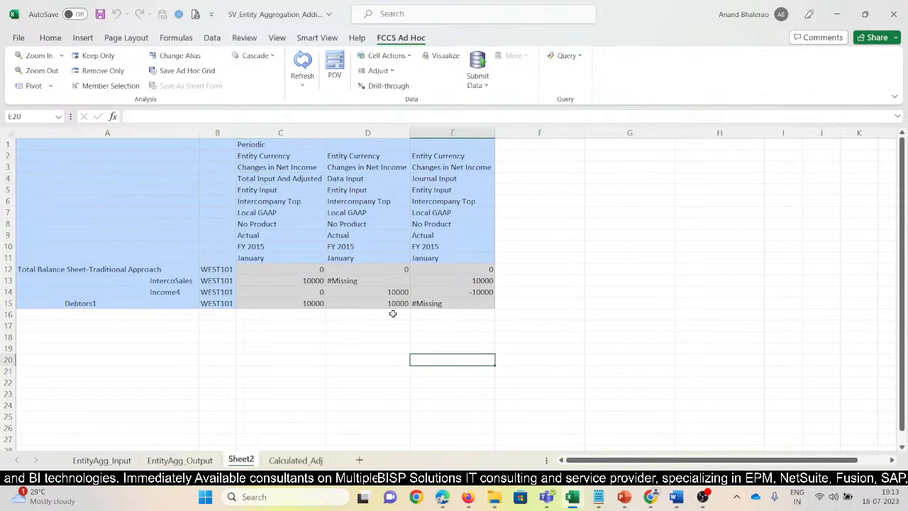
left_click(363, 133)
left_click(174, 291)
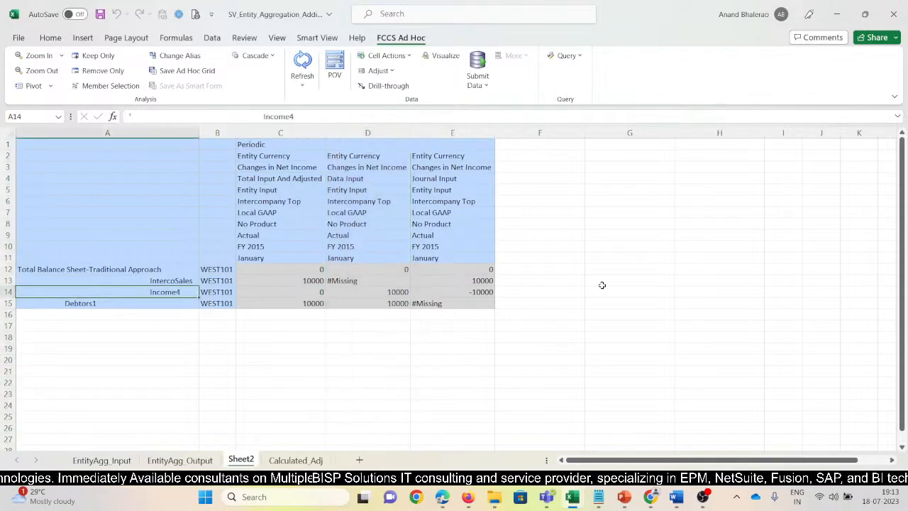
key("Right")
key("Right")
key("Right")
key("Right")
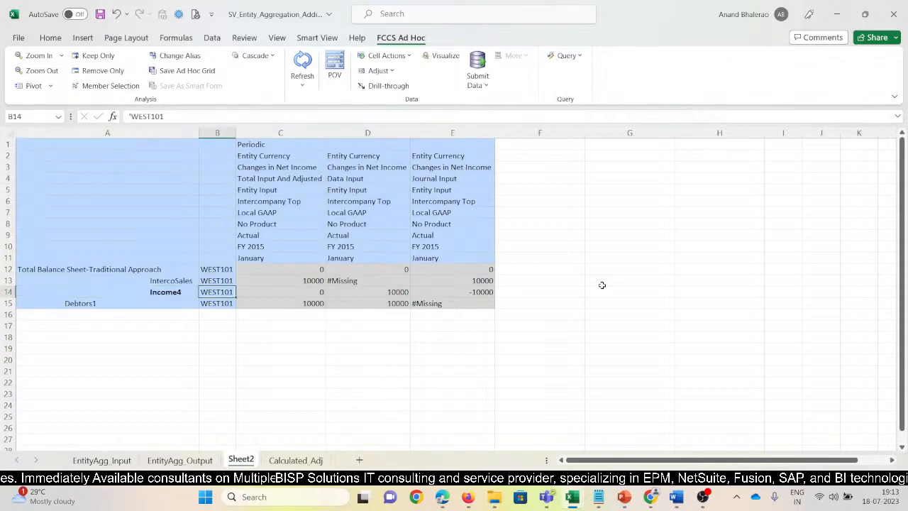
key("Left")
key("Right")
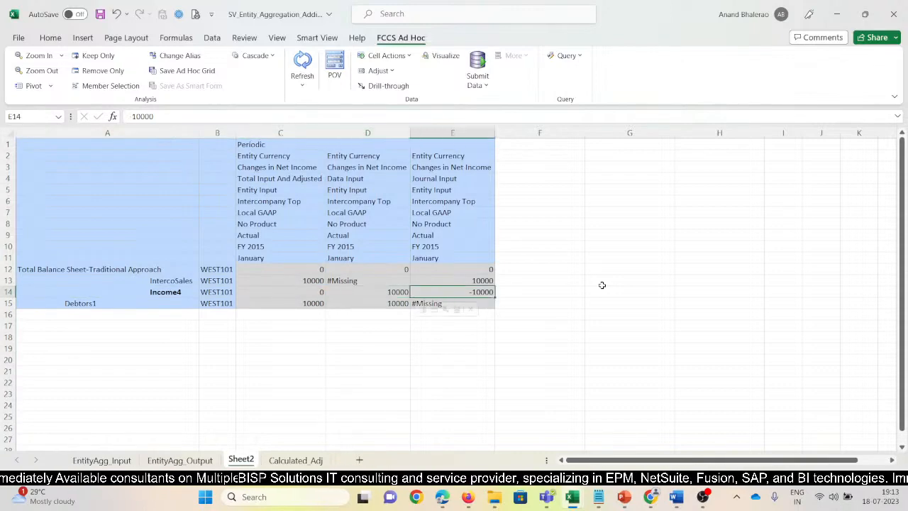
Bold the IntercoSales label and its Journal Input amount for WEST101, and check its Data Input cell.
key("Up")
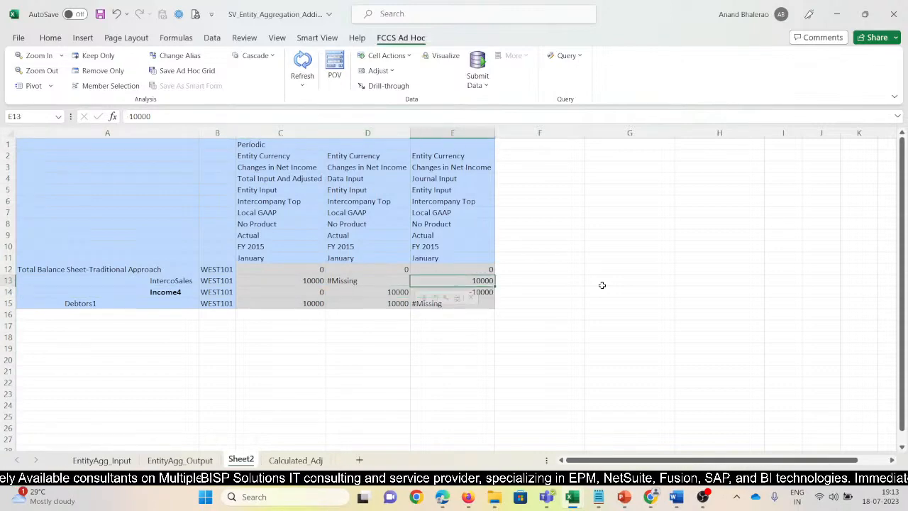
key("Left")
key("Left")
key("Left")
key("Left")
key("ctrl+b")
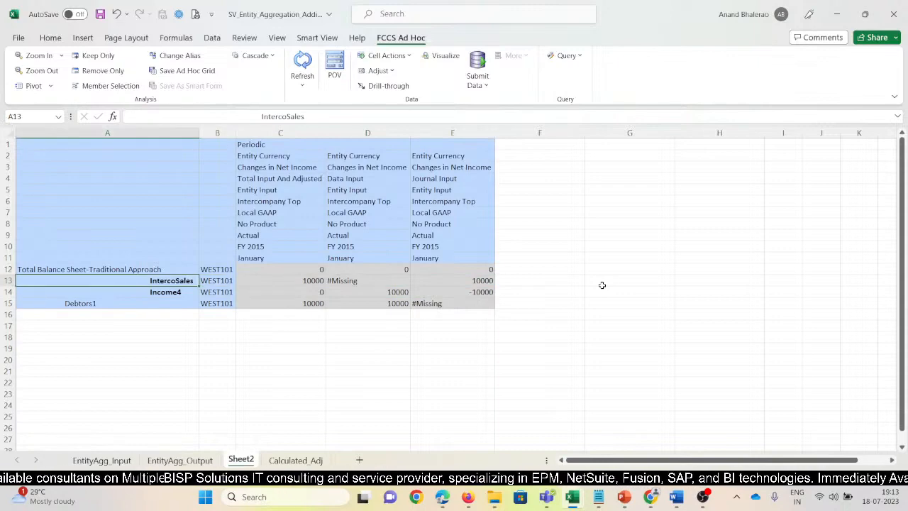
key("Right")
key("Right")
key("Right")
key("Right")
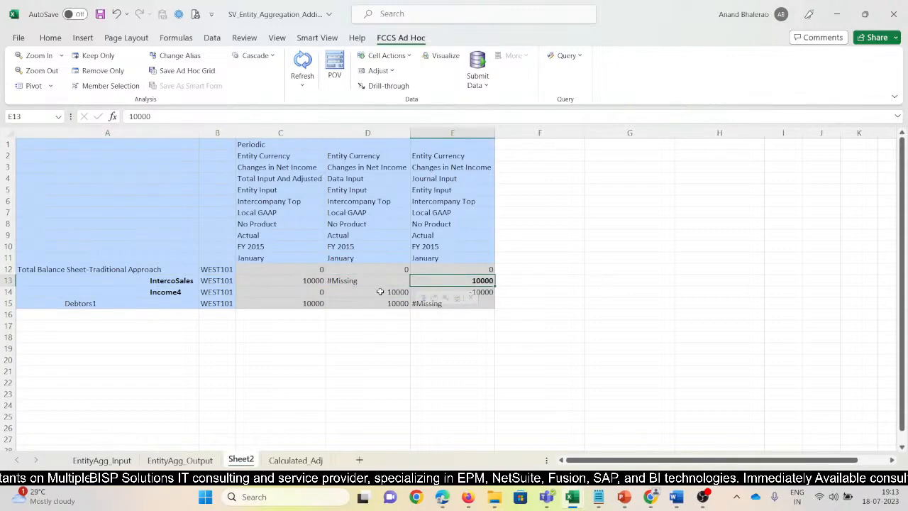
left_click(363, 279)
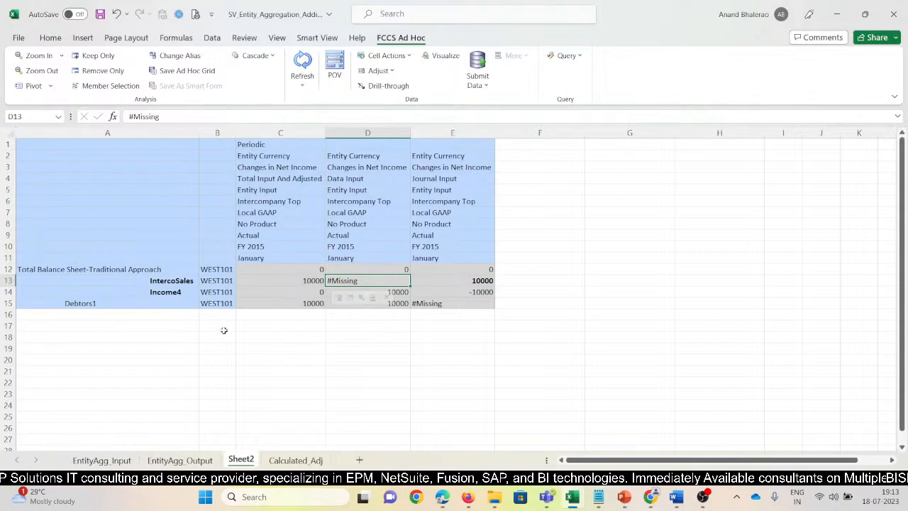
left_click(175, 280)
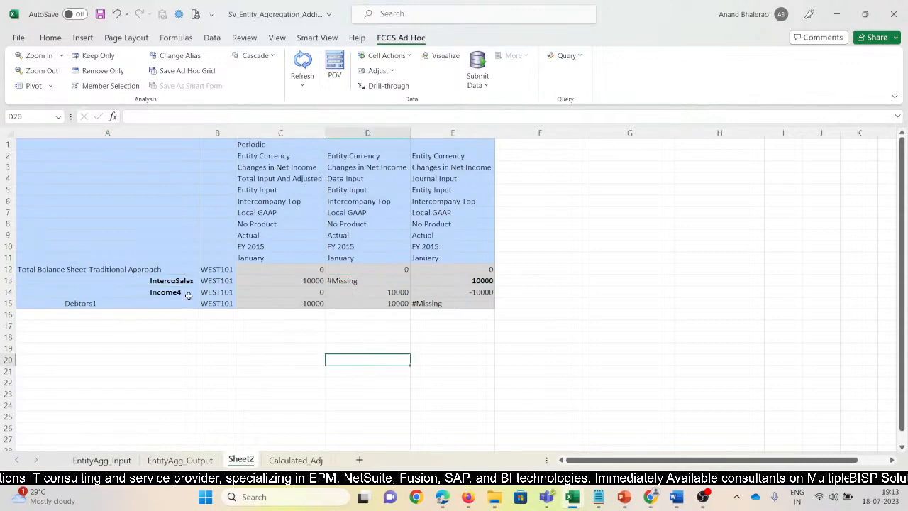
Delete the Data Input and Journal Input columns from the grid and refresh the Total Input And Adjusted data.
left_click_drag(373, 131, 464, 130)
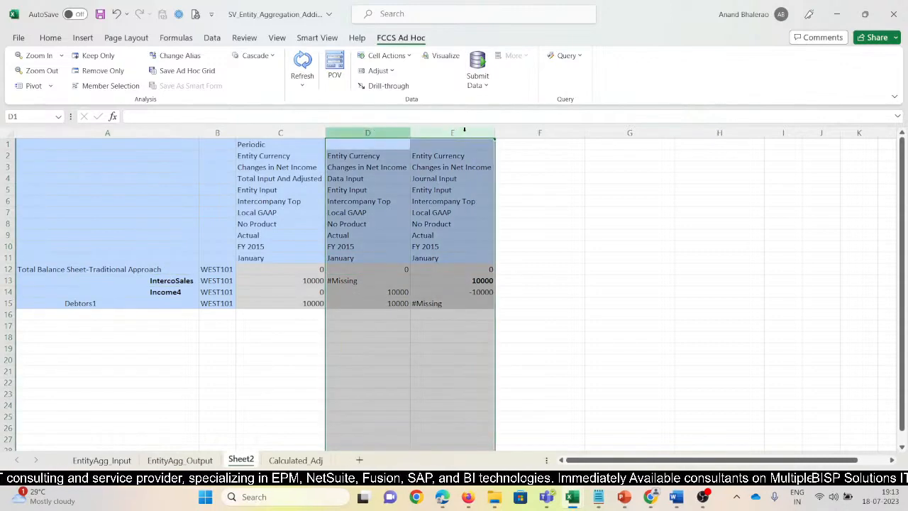
key("ctrl+minus")
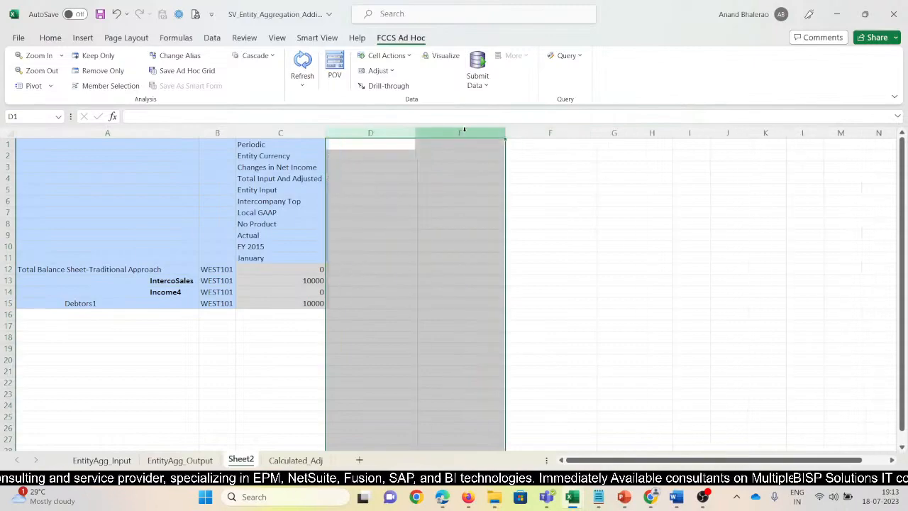
left_click(292, 288)
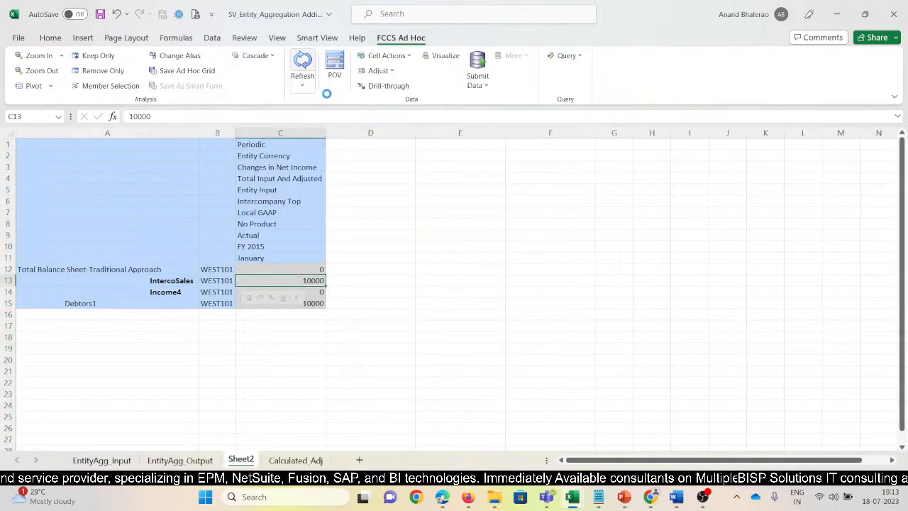
left_click(281, 178)
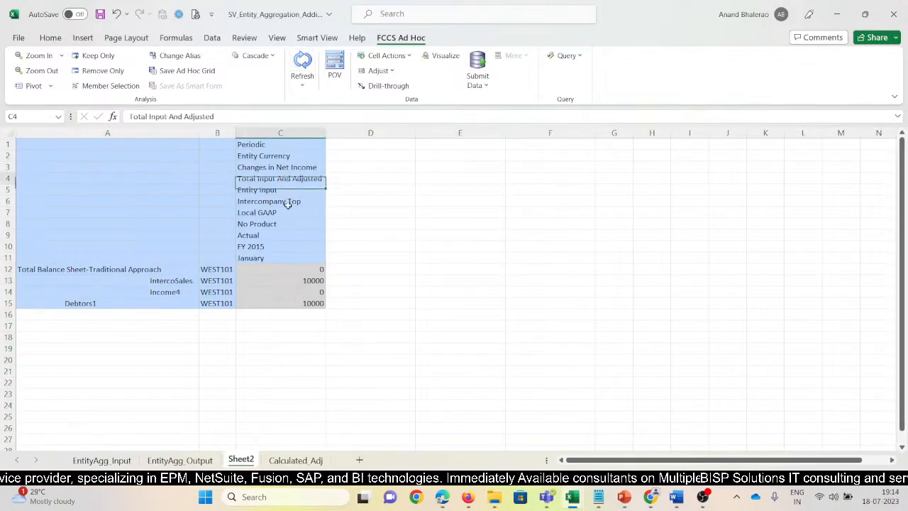
Zoom in on Intercompany Top and check the Income4 amount under No Intercompany.
left_click(288, 202)
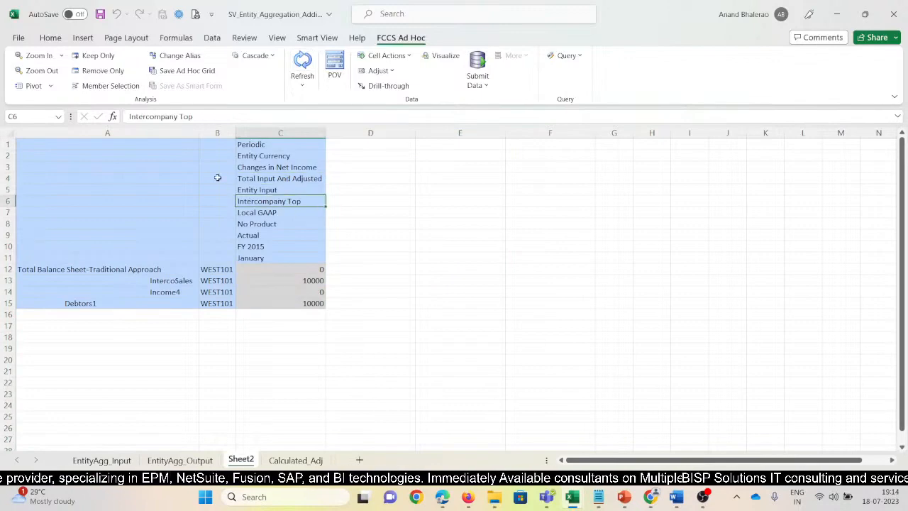
left_click(37, 55)
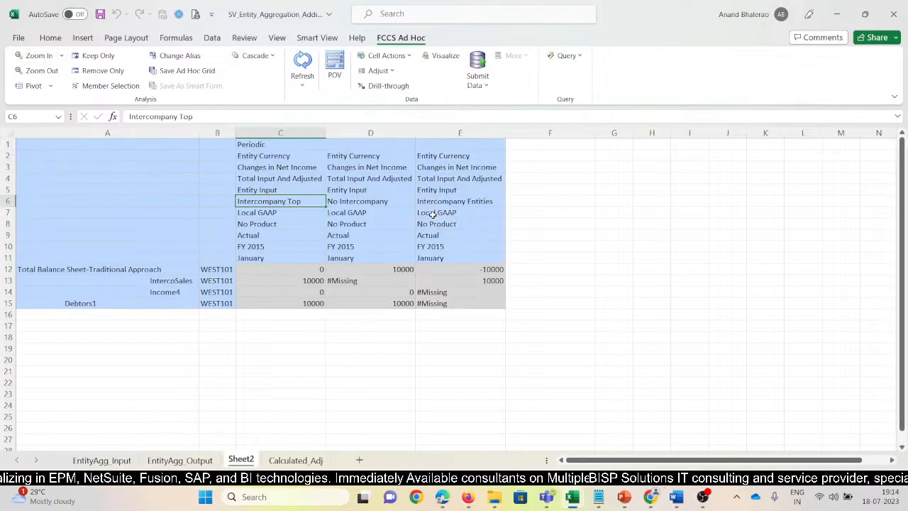
left_click(375, 205)
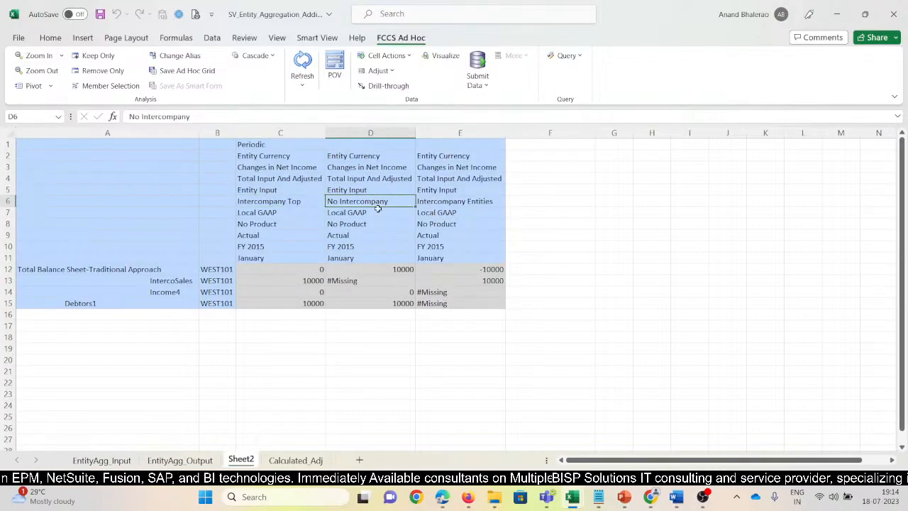
left_click(383, 292)
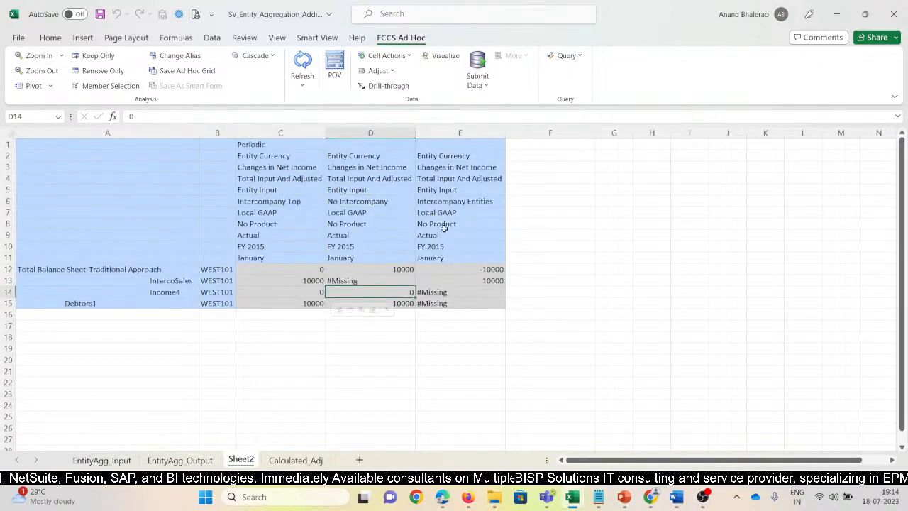
Zoom in on Intercompany Entities and review the IntercoSales amounts for WEST102 ICP, WEST103 ICP and WEST104 ICP.
left_click(449, 201)
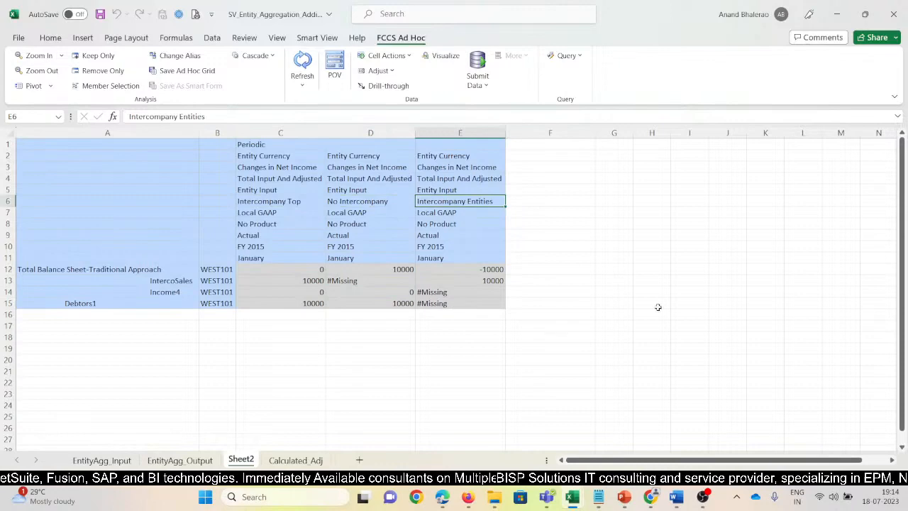
left_click(35, 55)
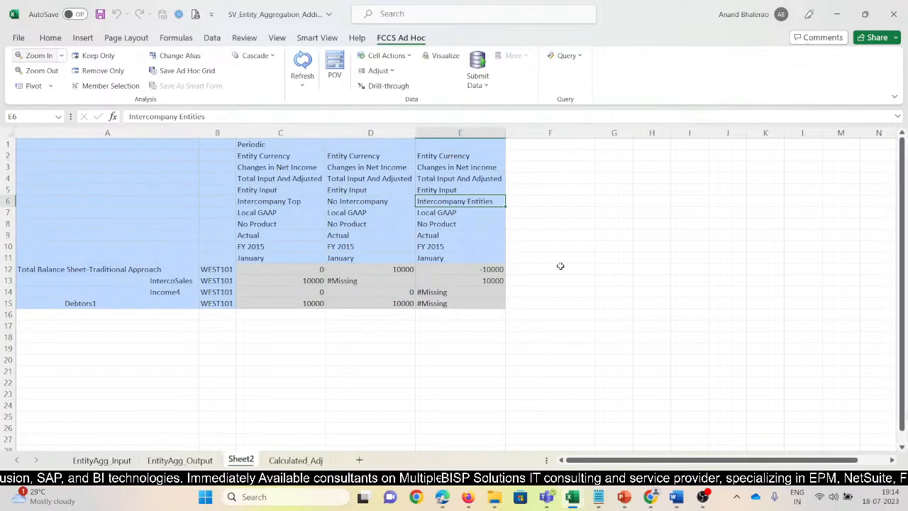
left_click_drag(564, 279, 705, 285)
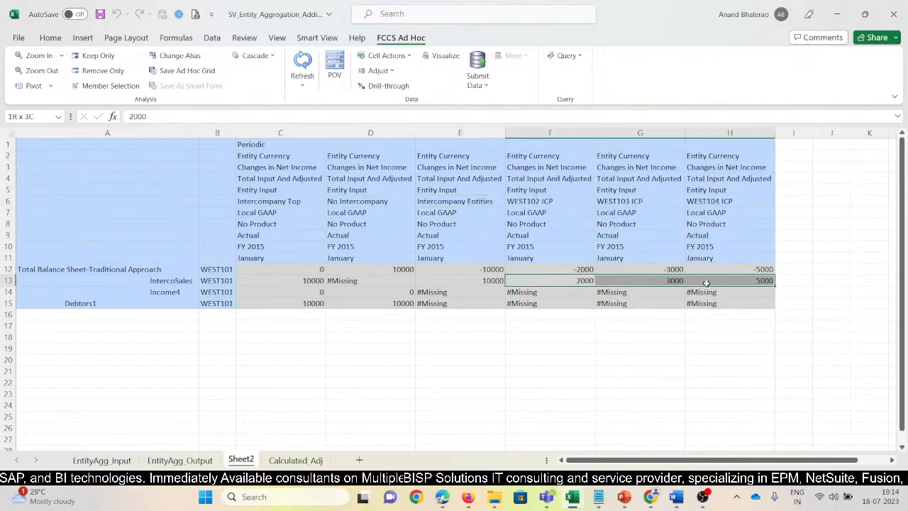
left_click(583, 282)
left_click(653, 282)
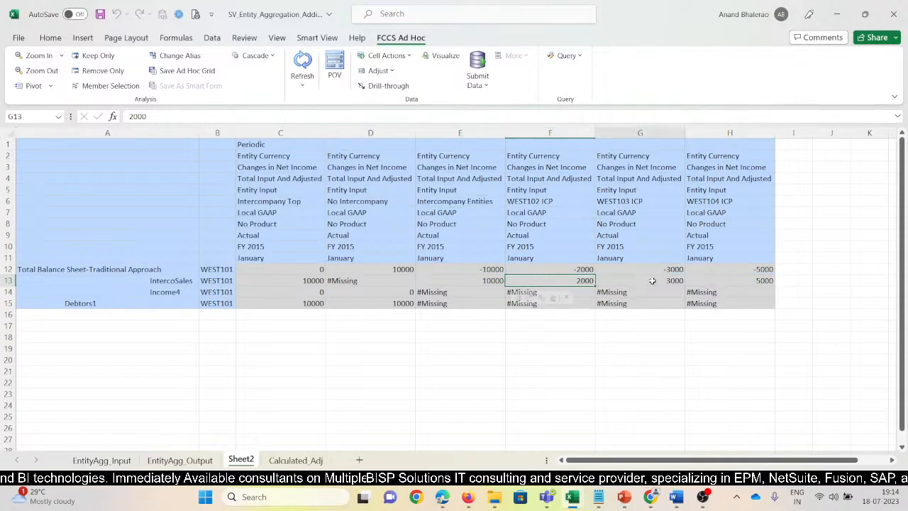
left_click(743, 282)
left_click_drag(585, 282, 705, 281)
Bold the IntercoSales amount in the Intercompany Entities column.
left_click(490, 282)
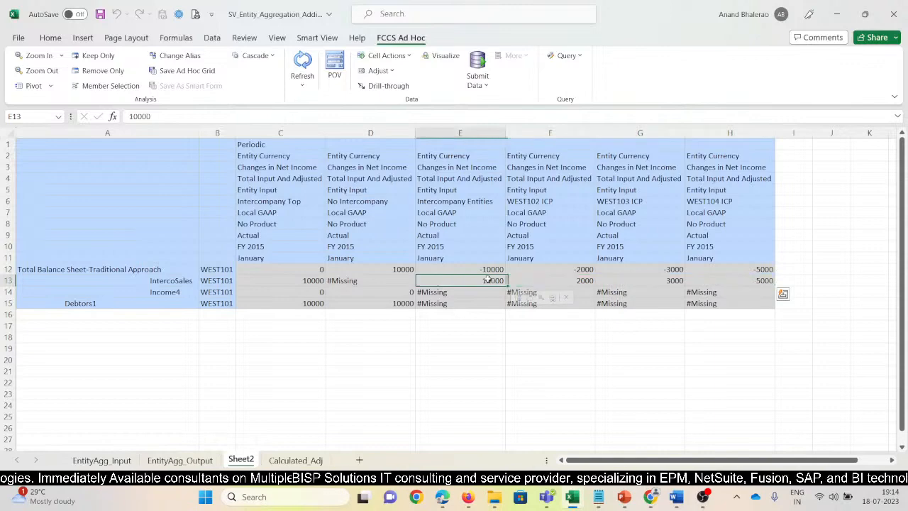
key("ctrl+b")
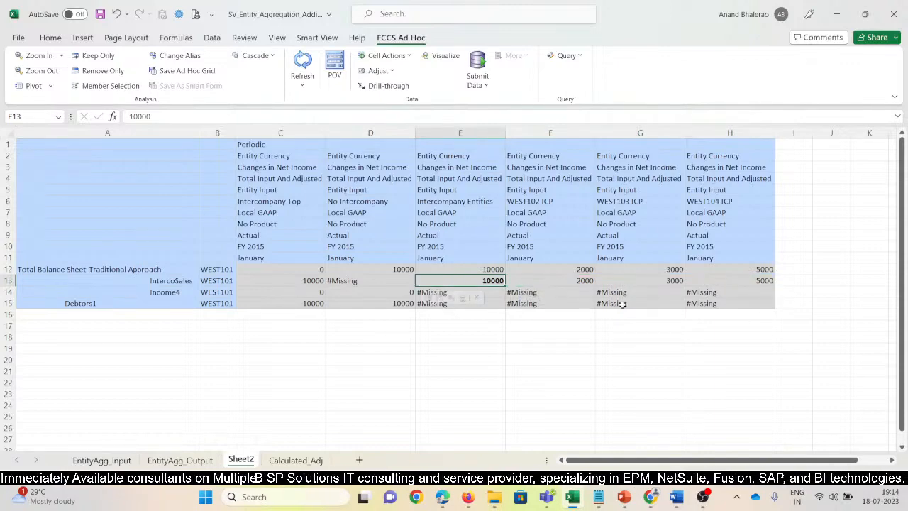
left_click(482, 339)
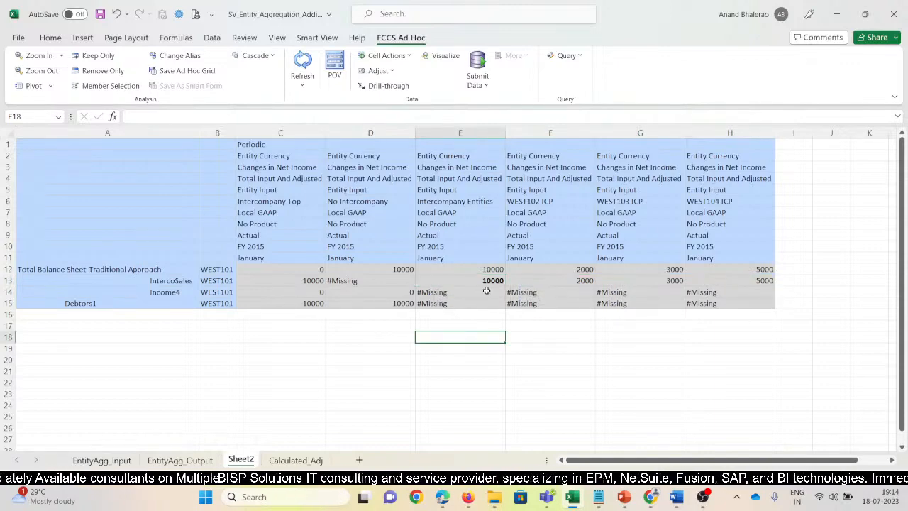
left_click(487, 282)
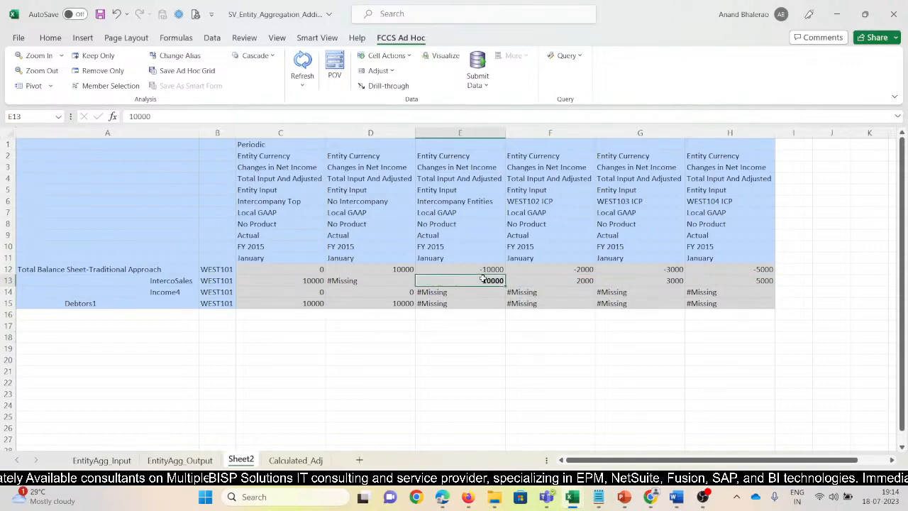
Bold the Total Input And Adjusted header above Intercompany Top and slightly narrow column A.
left_click(278, 179)
type("b")
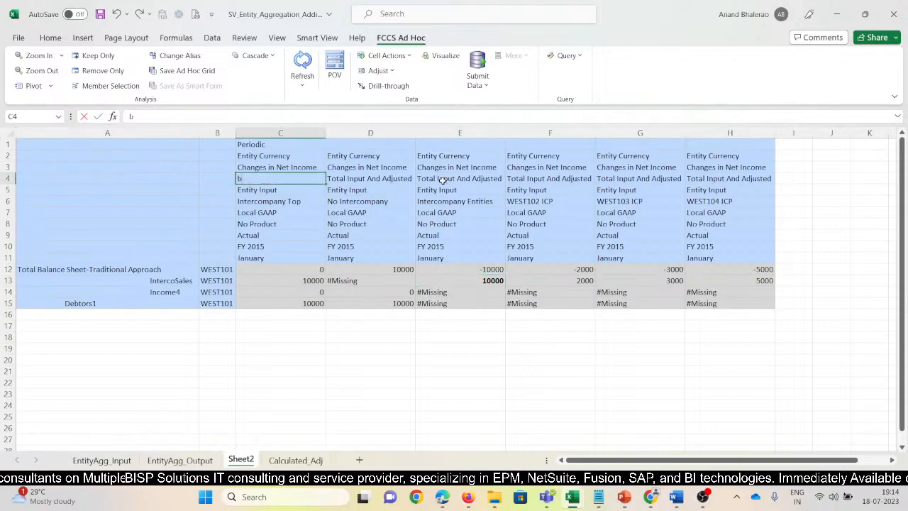
key("Escape")
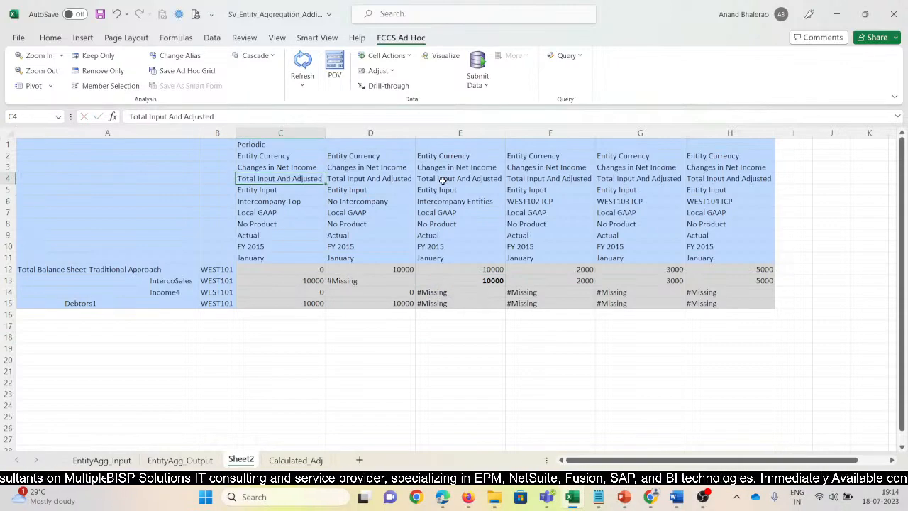
key("ctrl+b")
left_click_drag(198, 135, 186, 135)
Fill the Total Input And Adjusted headers of the Intercompany Top and Intercompany Entities columns with yellow.
left_click(50, 38)
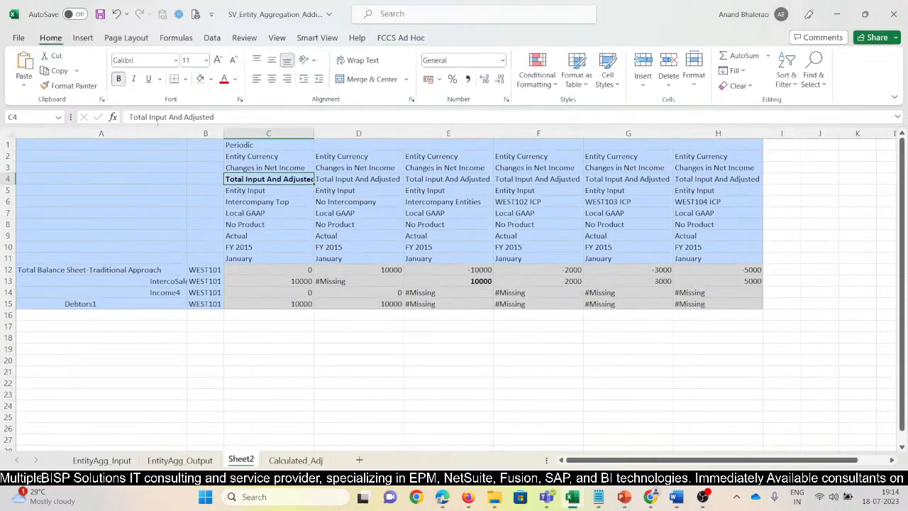
left_click(210, 80)
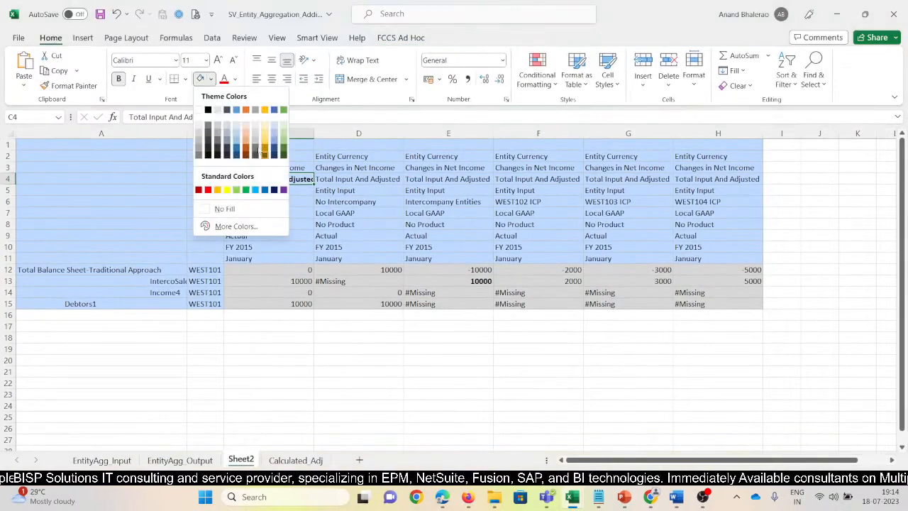
left_click(227, 189)
left_click(448, 179)
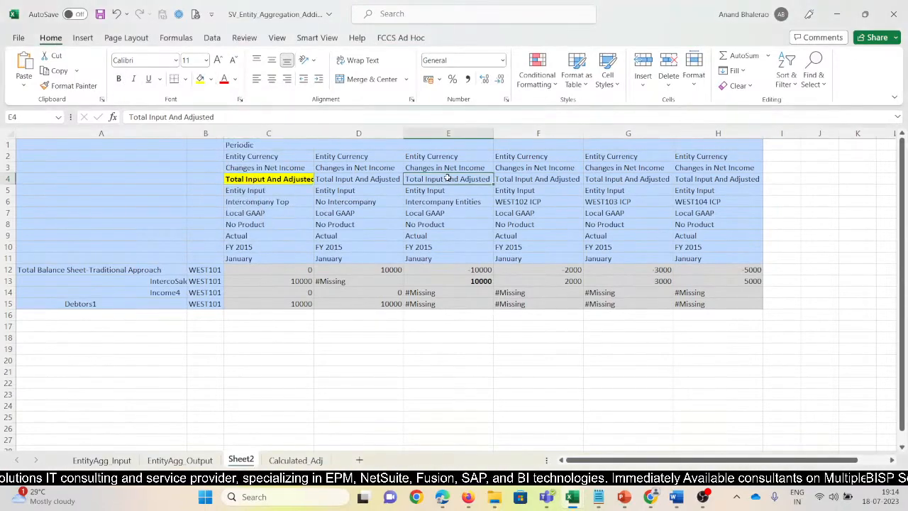
key("F4")
left_click_drag(516, 181, 716, 180)
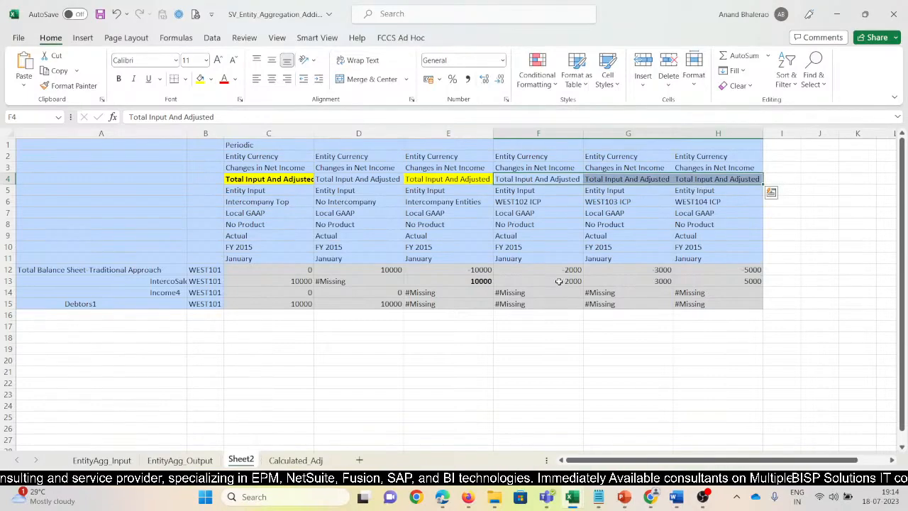
Shade the IntercoSales amounts for WEST102 ICP, WEST103 ICP and WEST104 ICP with a light gold fill.
left_click_drag(559, 282, 707, 280)
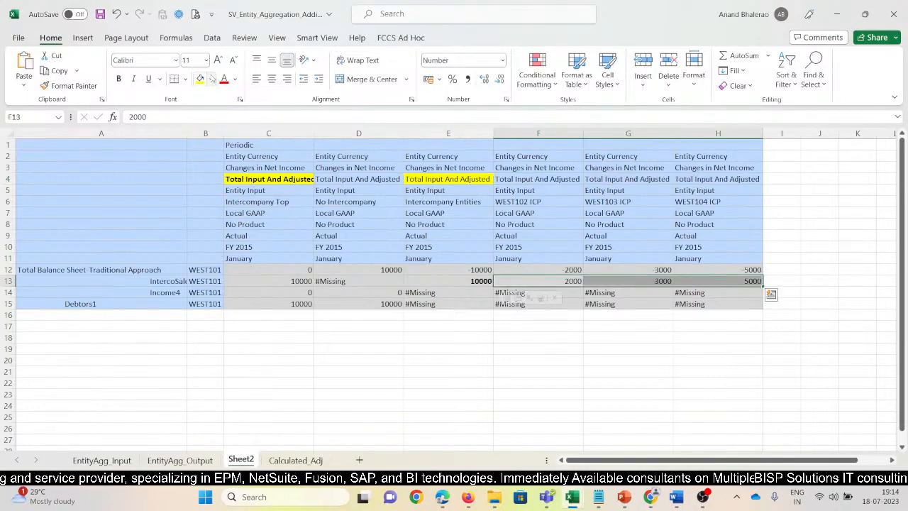
left_click(210, 79)
left_click(264, 129)
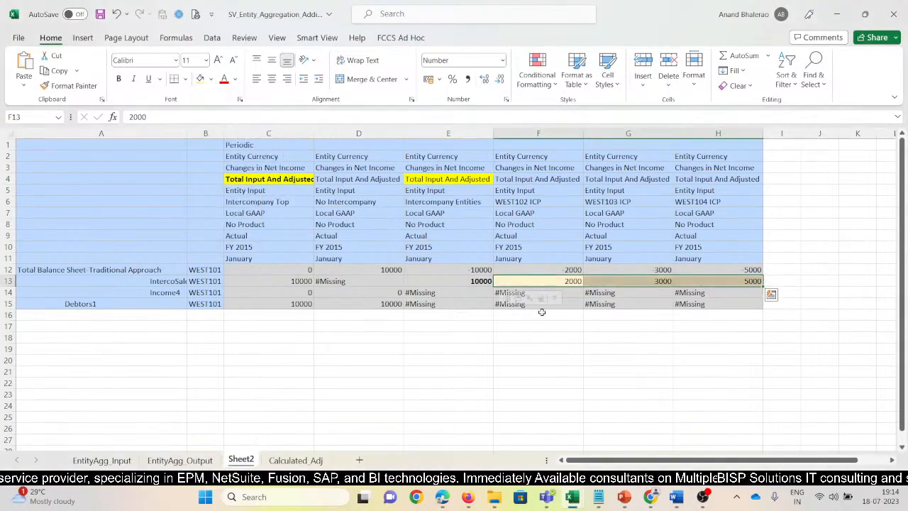
left_click(576, 287)
left_click_drag(614, 283, 709, 281)
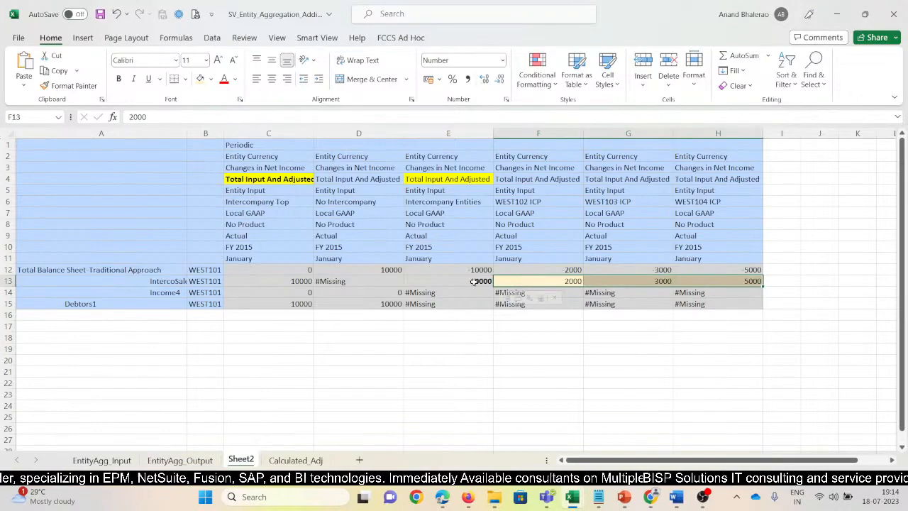
Compare the Intercompany Entities and Intercompany Top totals for IntercoSales, and fill the Intercompany Top amount with green.
key("Left")
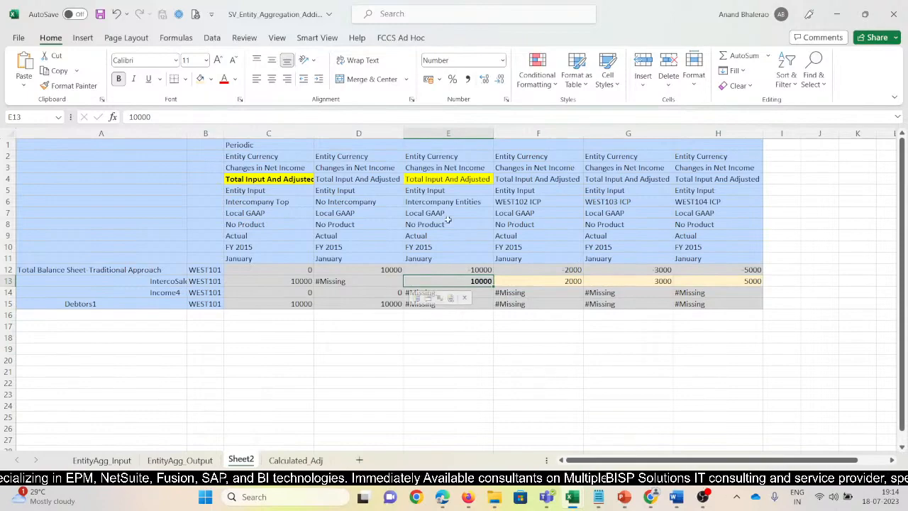
left_click(448, 179)
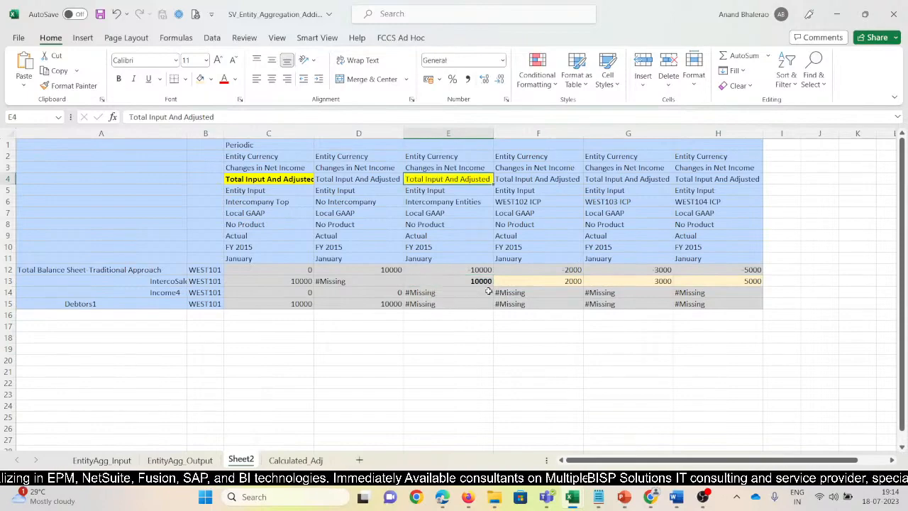
left_click(253, 203)
left_click(302, 282)
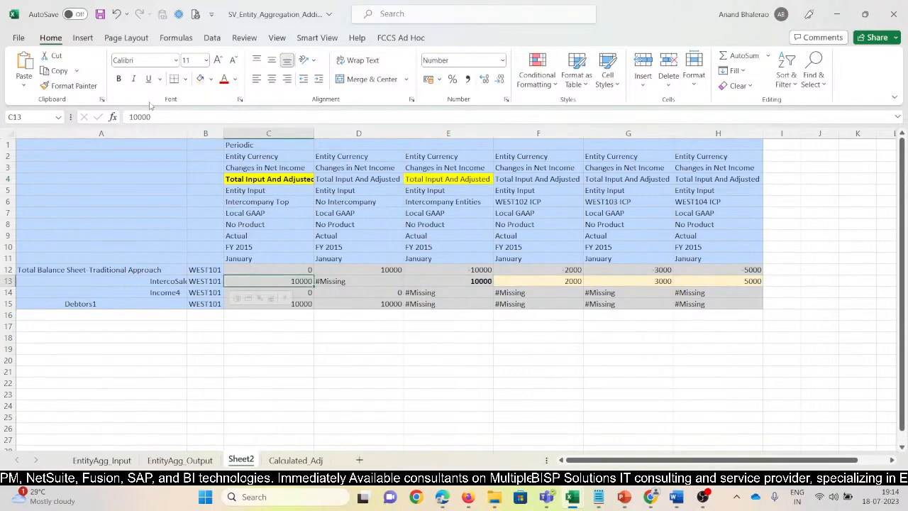
left_click(211, 79)
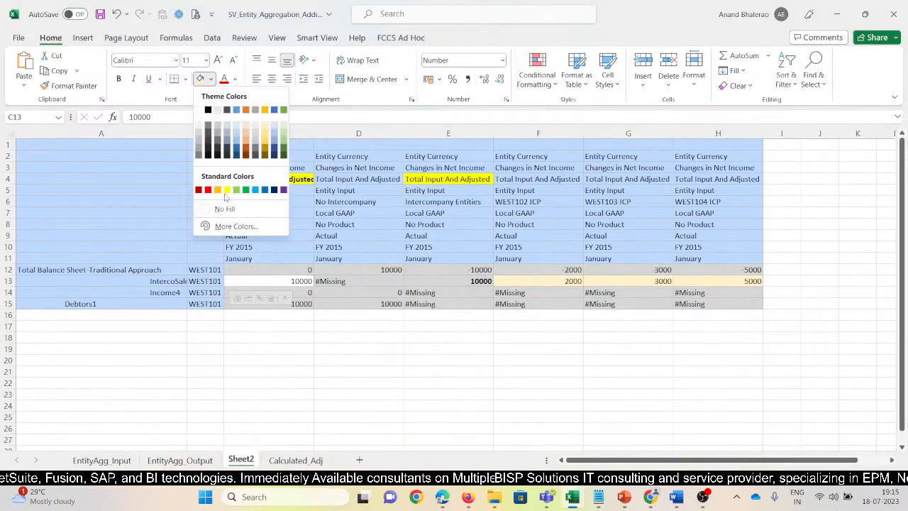
left_click(245, 189)
left_click(361, 284)
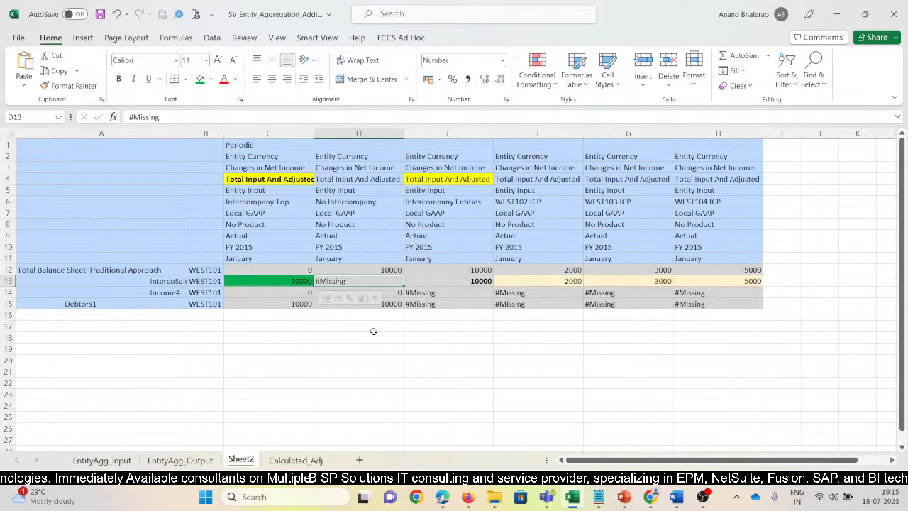
Clear the contents of the Income4 and Debtors1 rows below IntercoSales and save the workbook.
key("Down")
key("shift+Down")
key("shift+space")
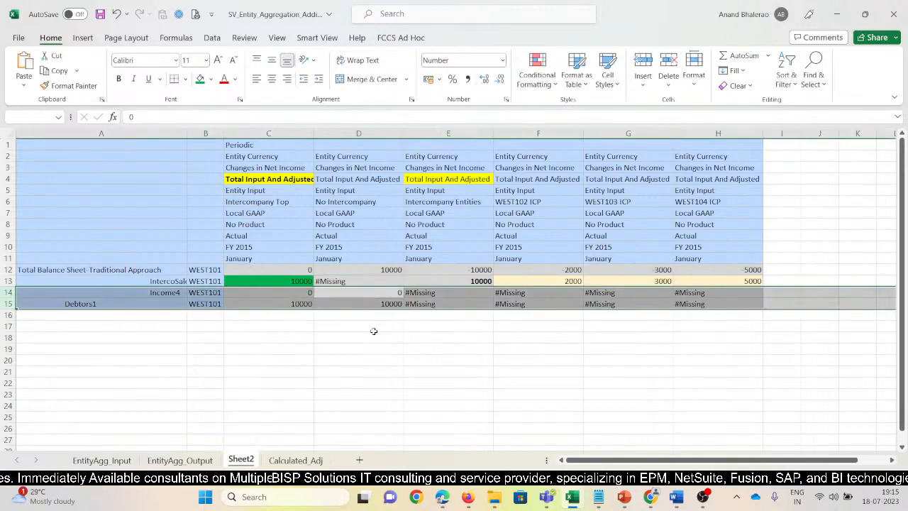
key("Delete")
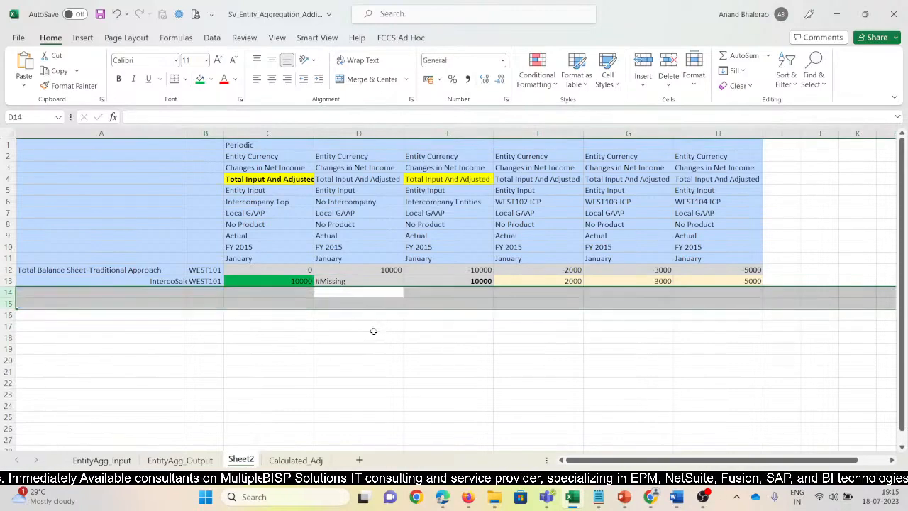
left_click(100, 15)
left_click(525, 361)
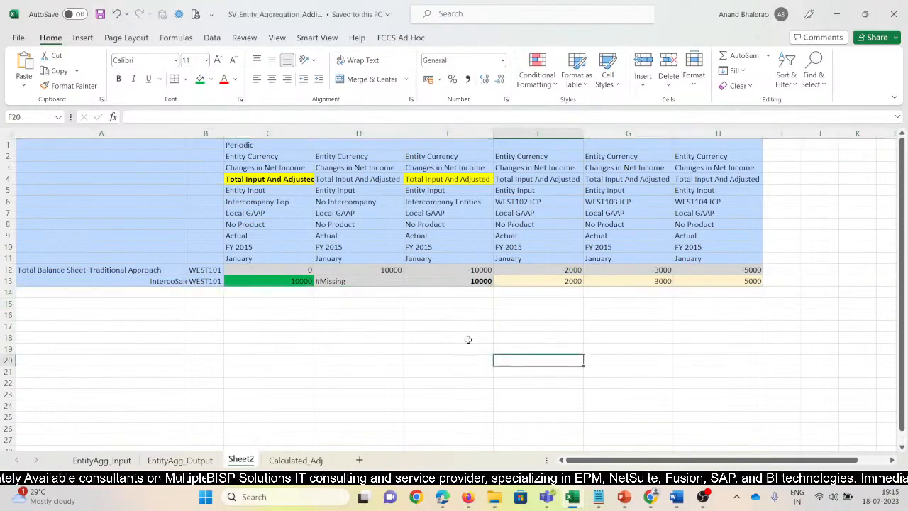
Narrow column A slightly and review the IntercoSales amounts for WEST102 ICP, WEST103 ICP and WEST104 ICP.
left_click(446, 294)
left_click_drag(182, 136, 172, 136)
left_click(497, 346)
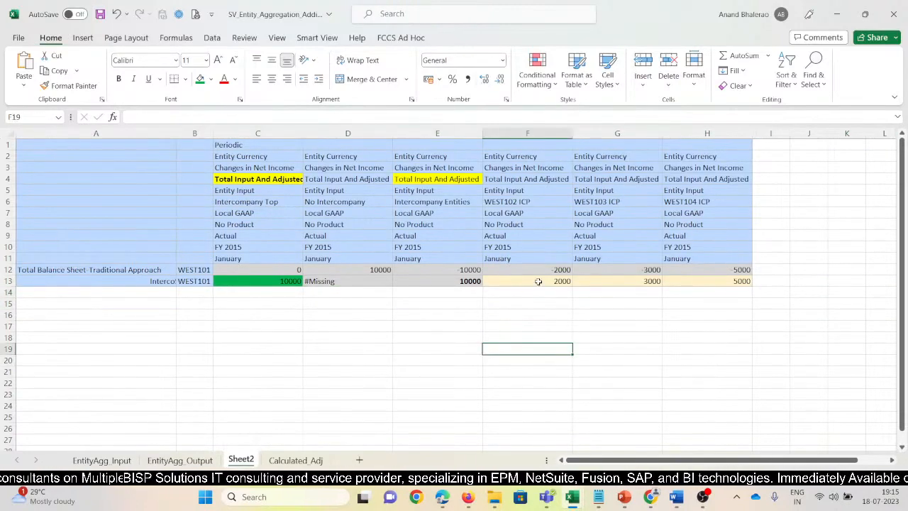
left_click_drag(539, 281, 743, 281)
left_click(562, 333)
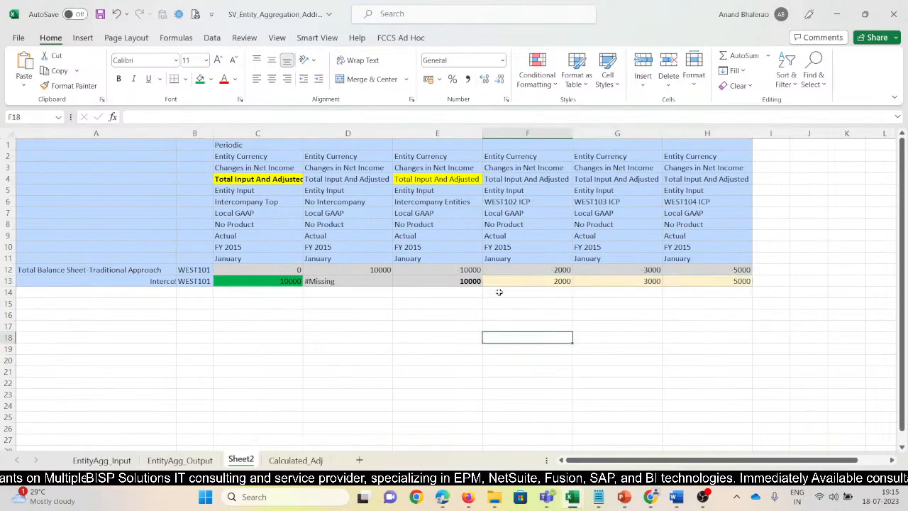
left_click(445, 292)
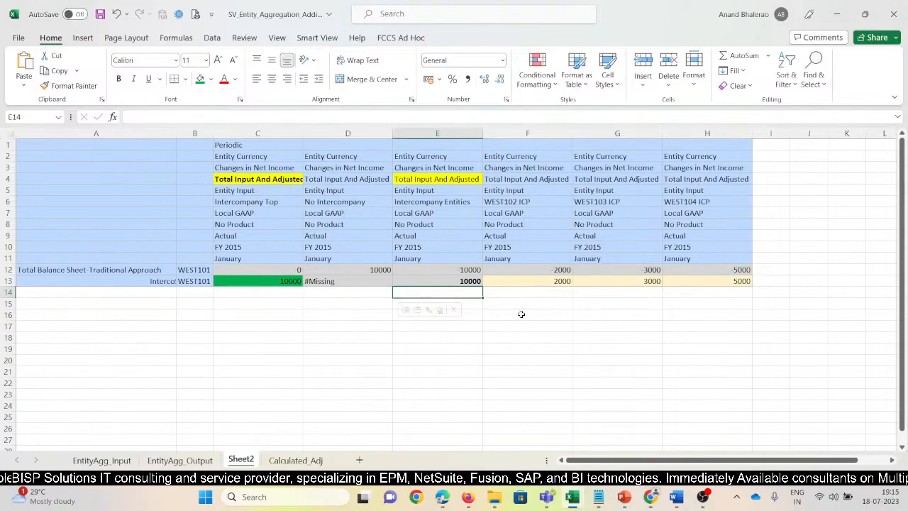
Bold the Intercompany Top header in column C.
key("Up")
key("Left")
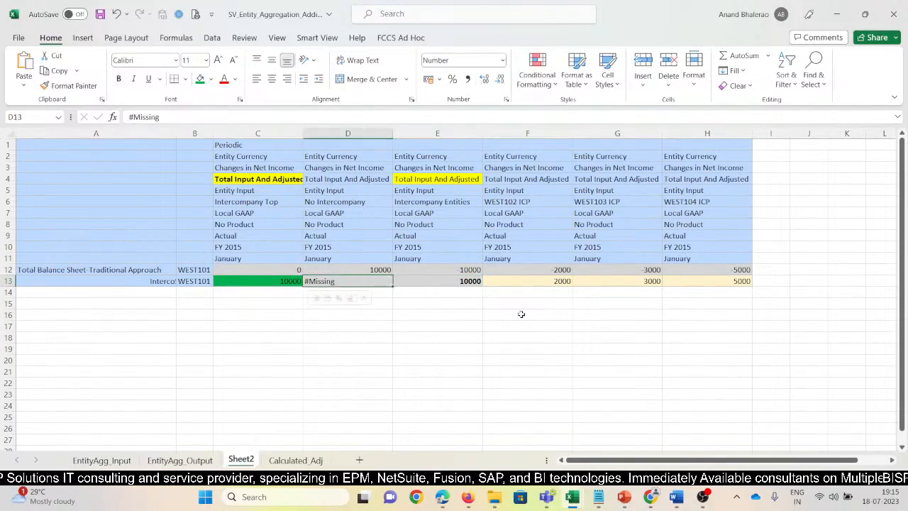
key("Left")
key("Up")
key("Up")
key("Up")
key("Up")
key("Up")
key("Up")
key("Up")
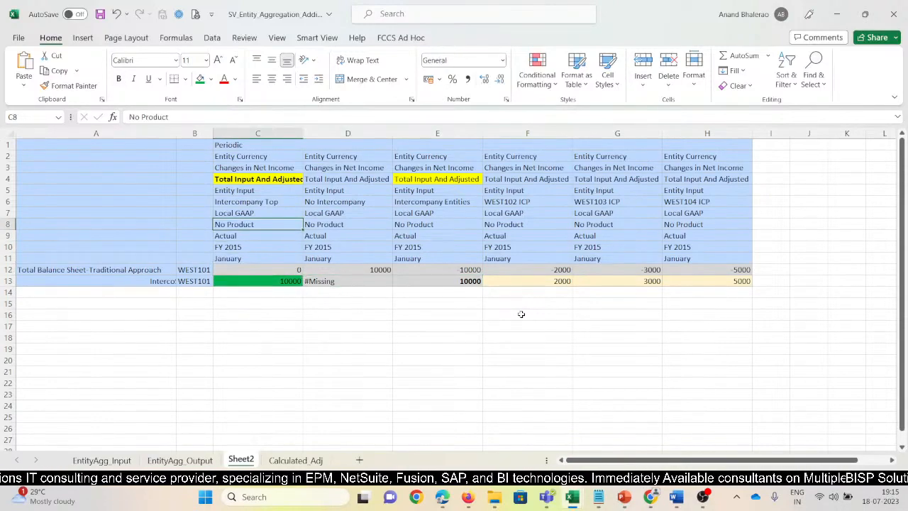
key("ctrl+b")
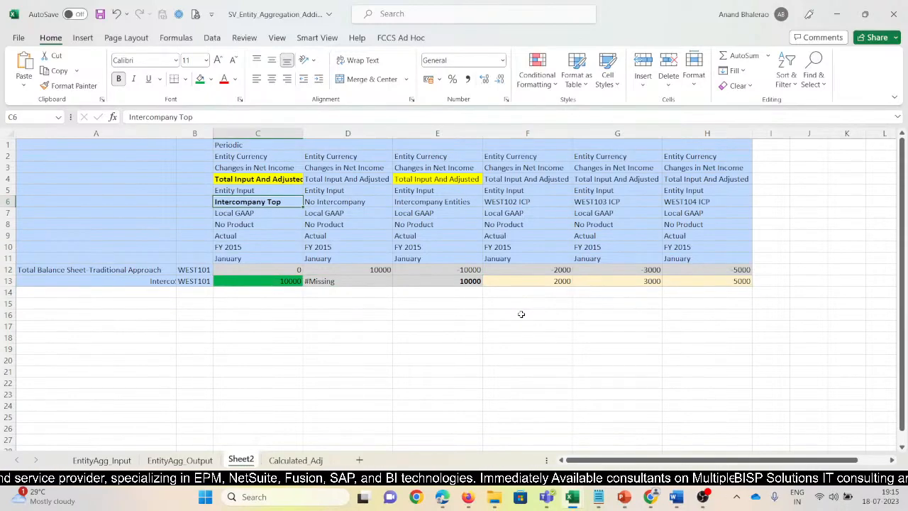
Bold the IntercoSales amount in the Intercompany Top column and save the workbook.
left_click(466, 281)
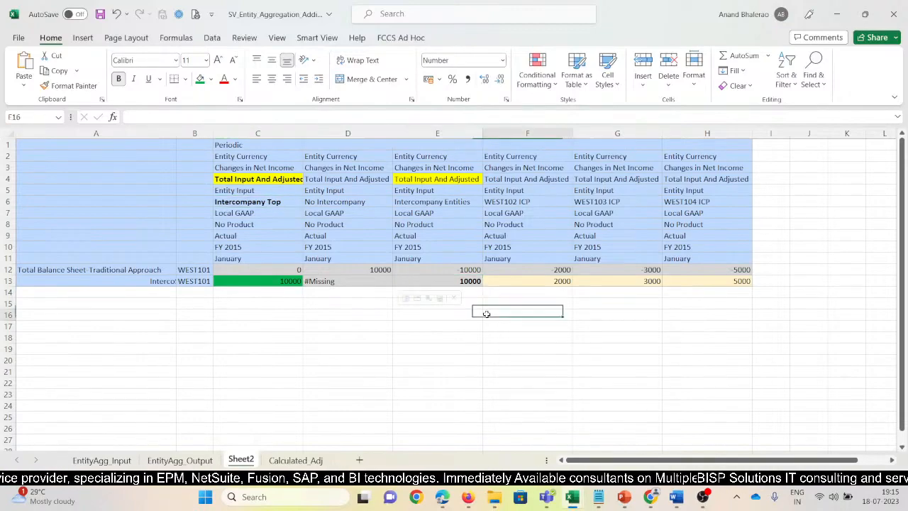
key("Left")
key("Left")
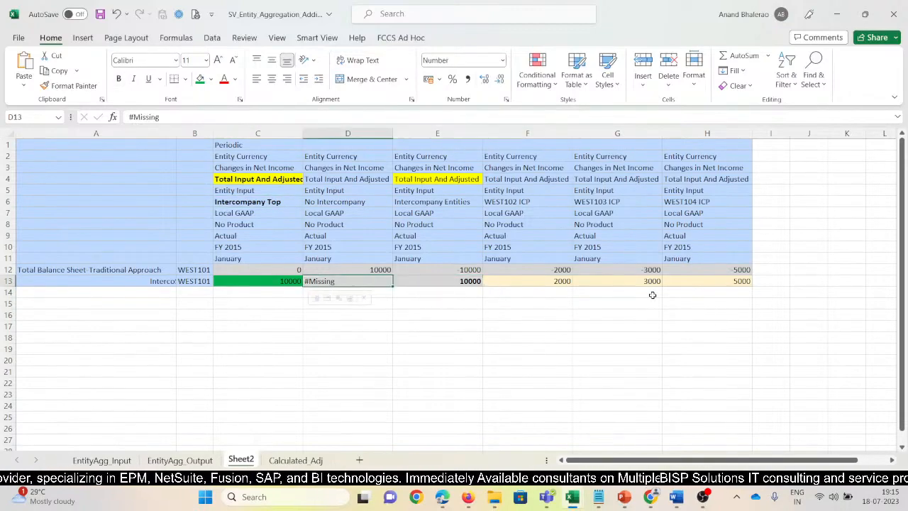
key("ctrl+b")
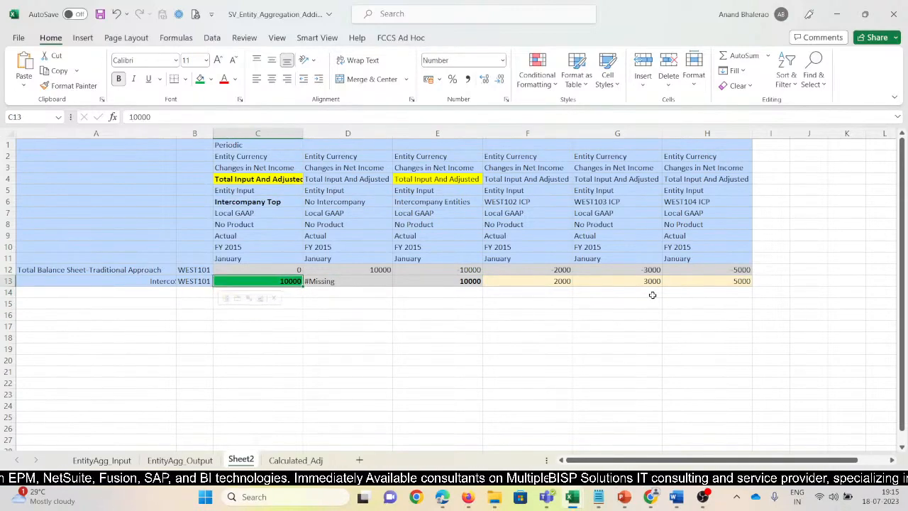
key("Down")
key("Up")
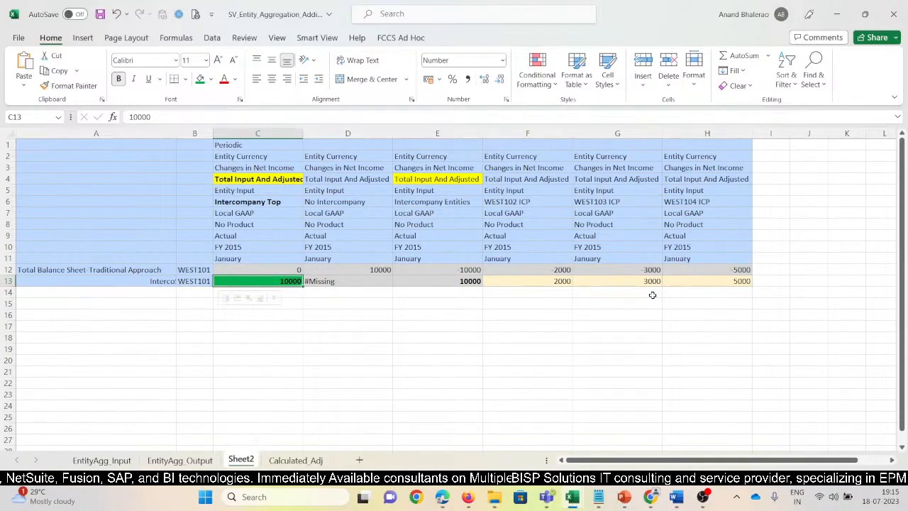
left_click(100, 14)
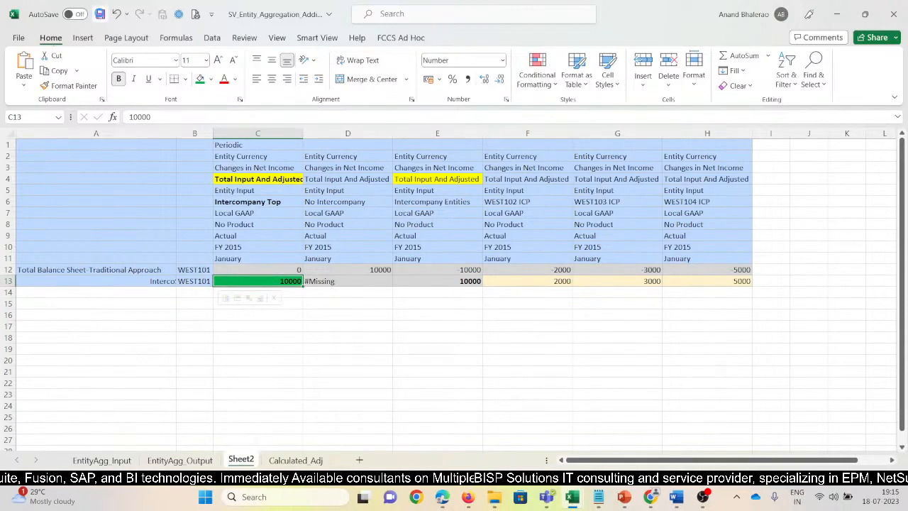
Switch to the EntityAg application in Chrome, then save and close the InterCo_Agg_Substrac journal.
left_click(468, 500)
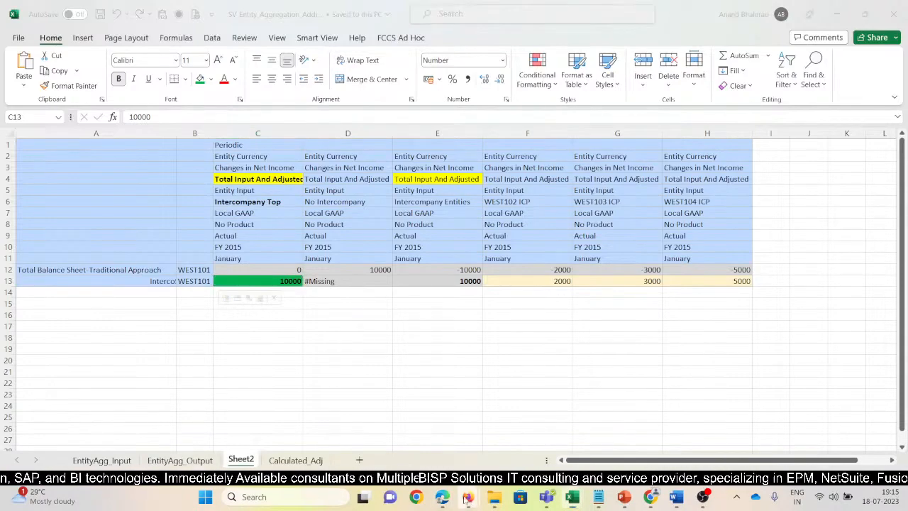
left_click(656, 499)
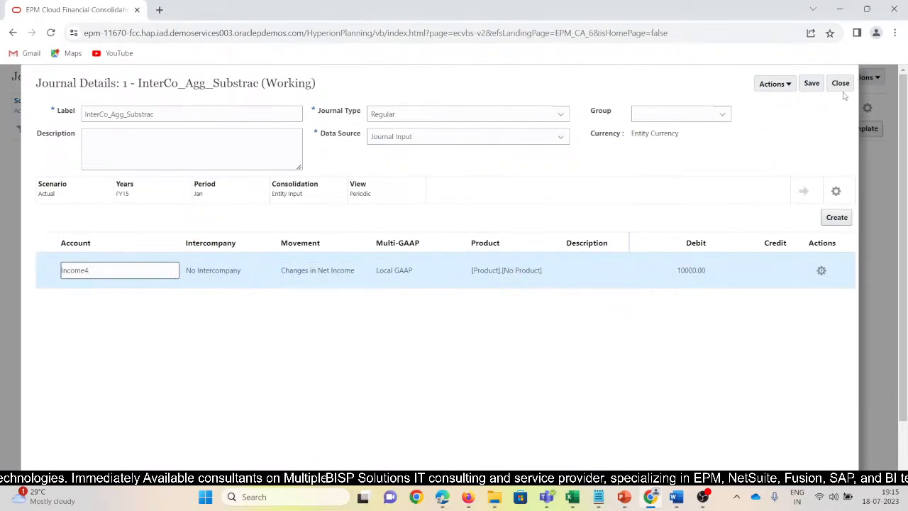
left_click(813, 85)
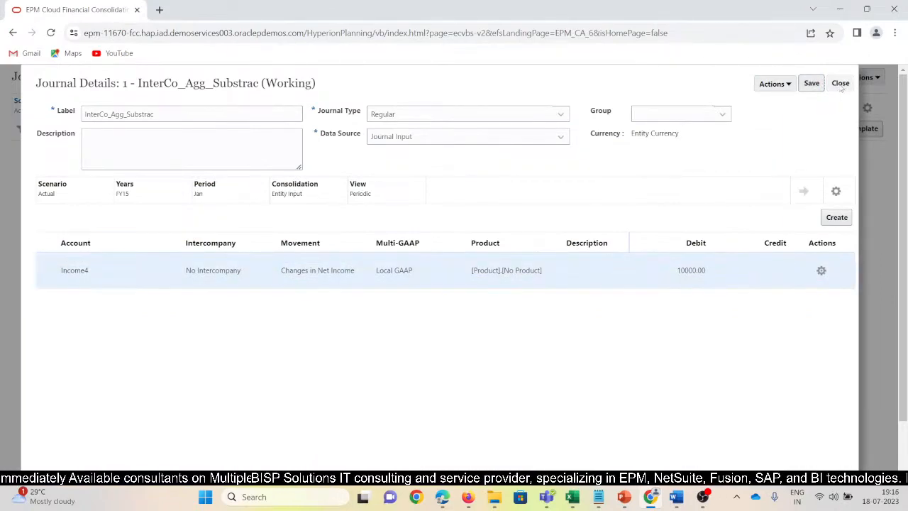
left_click(839, 86)
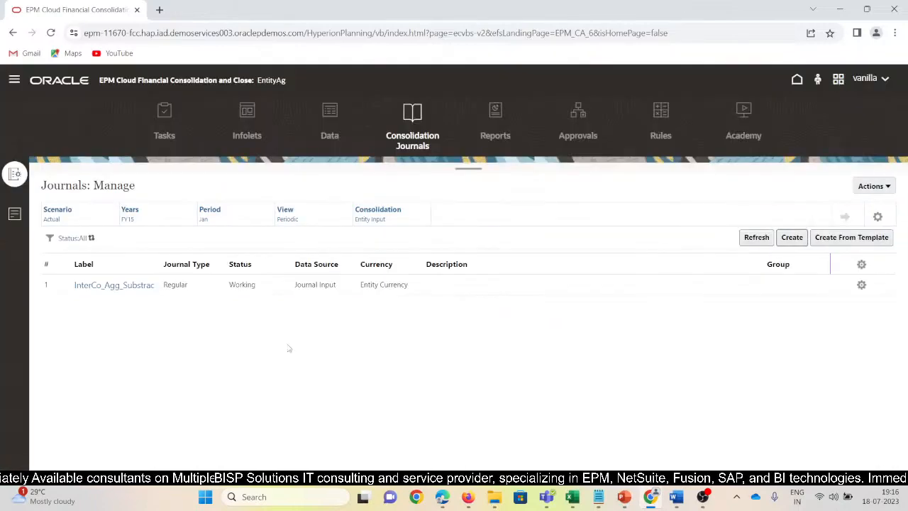
Open the Consolidation configuration's Enable Features page to check the Intercompany Entities Aggregation option.
left_click(796, 81)
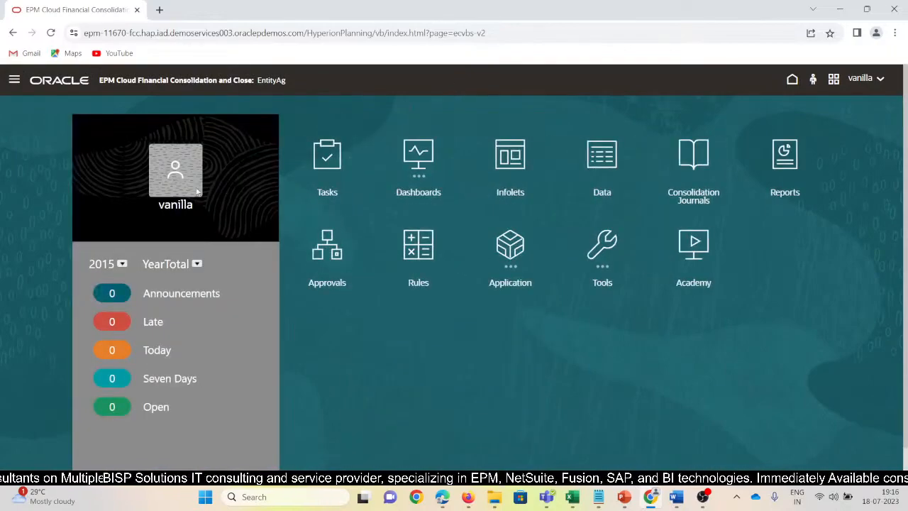
left_click(15, 80)
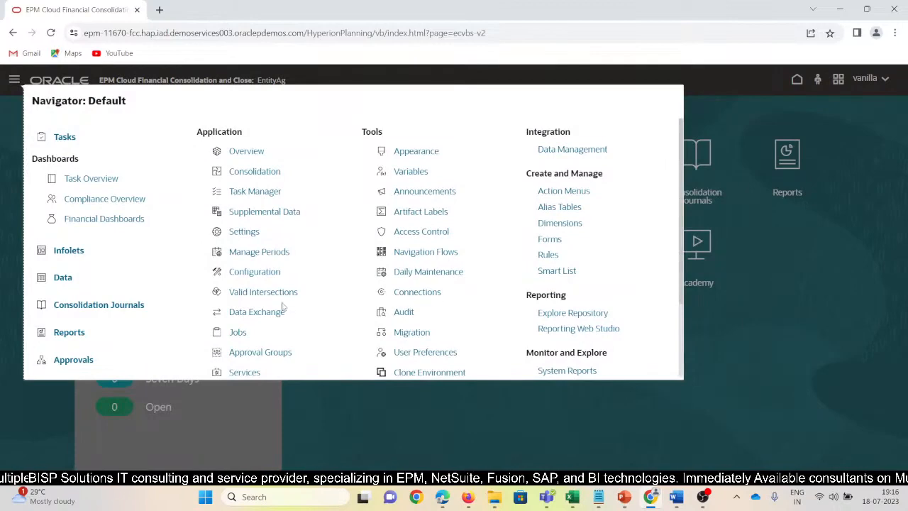
scroll(400, 309, "down", 2)
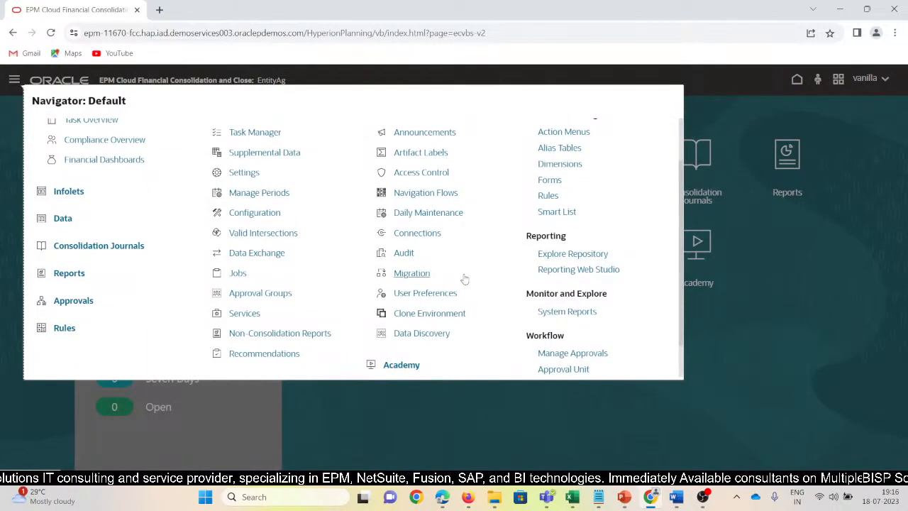
scroll(447, 275, "up", 2)
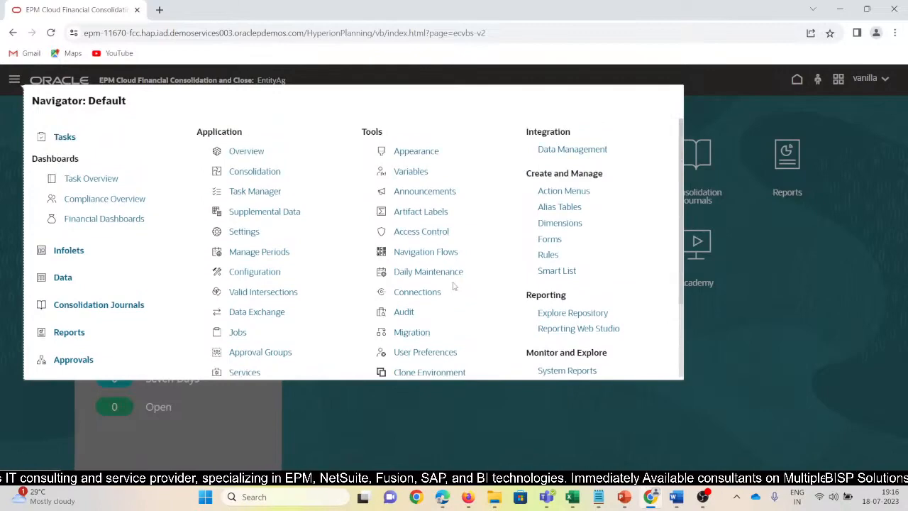
left_click(257, 275)
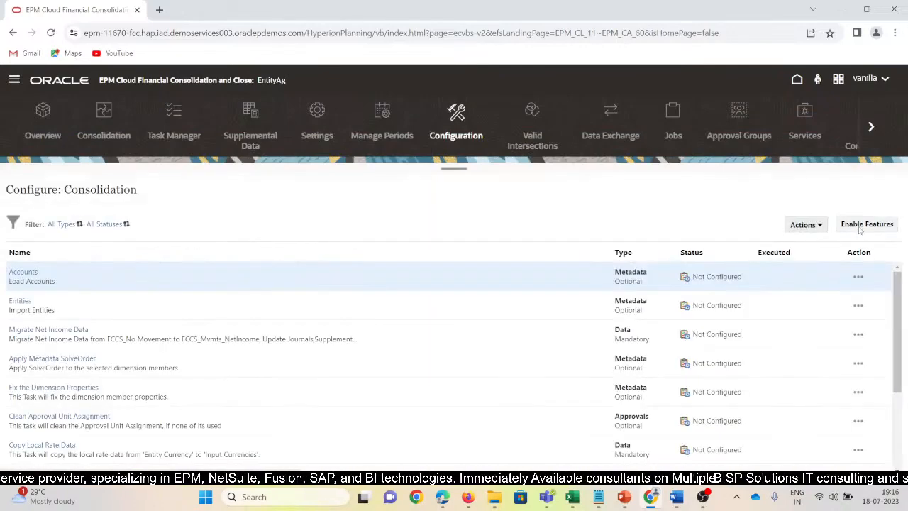
left_click(865, 224)
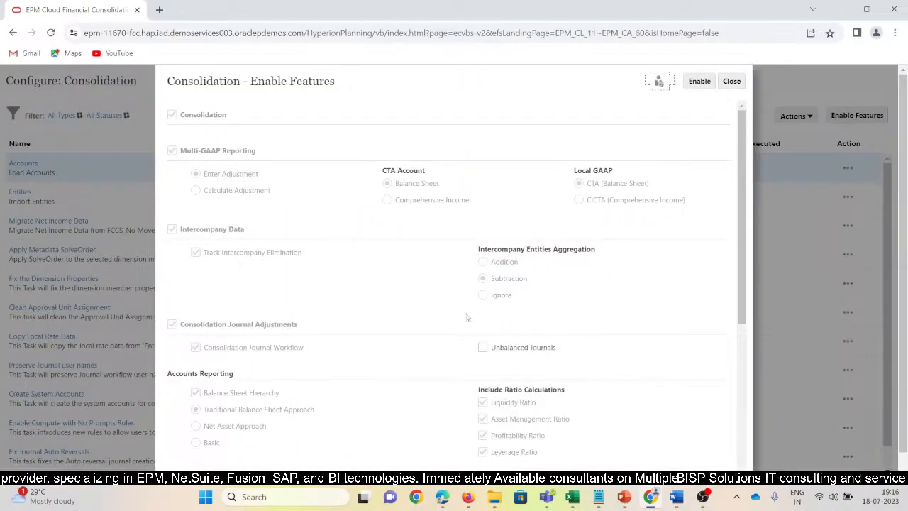
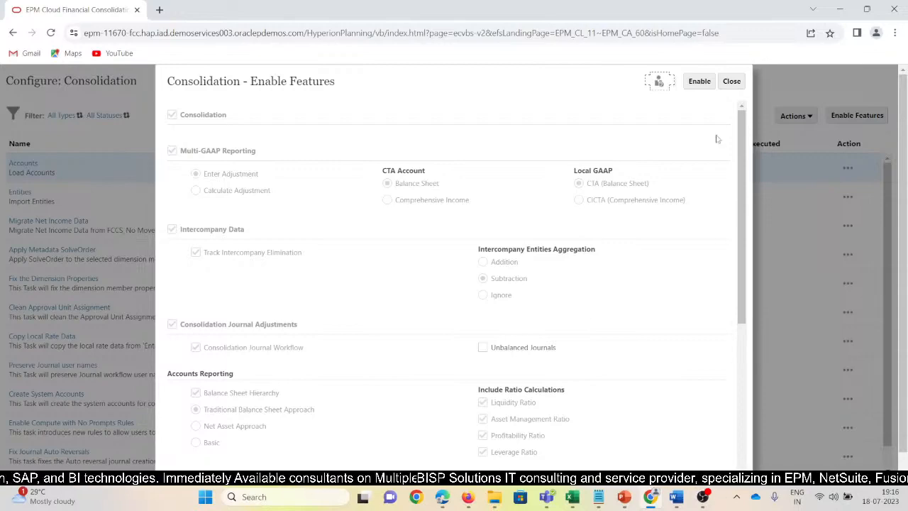
Close the Enable Features page and open the Intercompany dimension in the Dimensions editor.
left_click(731, 81)
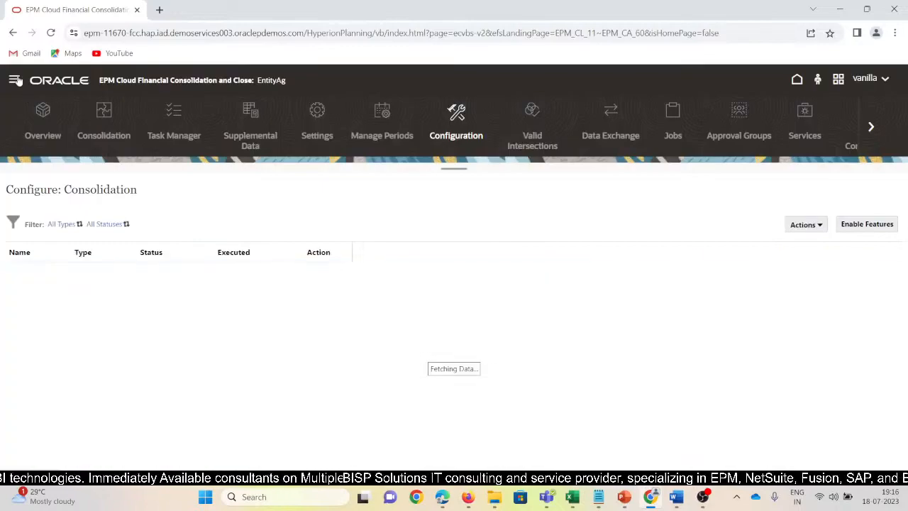
left_click(15, 79)
left_click(564, 225)
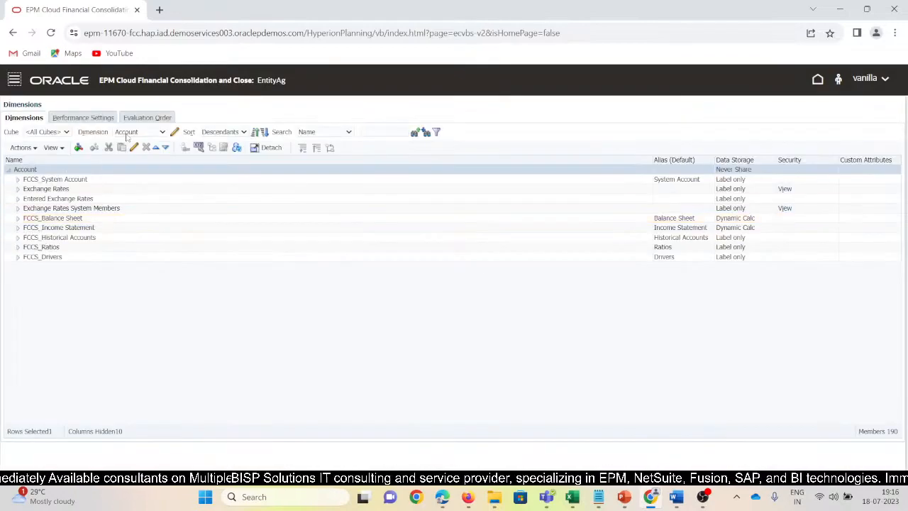
left_click(130, 135)
left_click(136, 194)
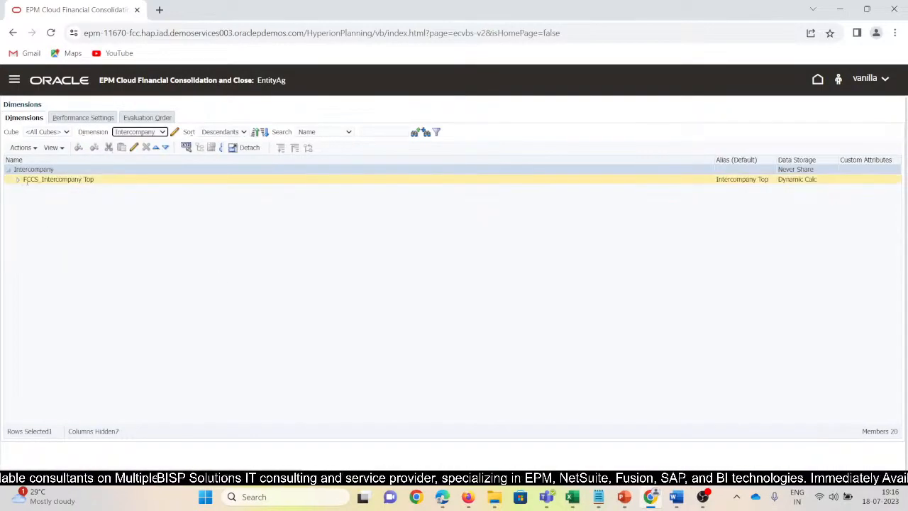
Open the FCCS_Intercompany Entities member under FCCS_Intercompany Top and check its Consol plan type operator.
left_click(17, 179)
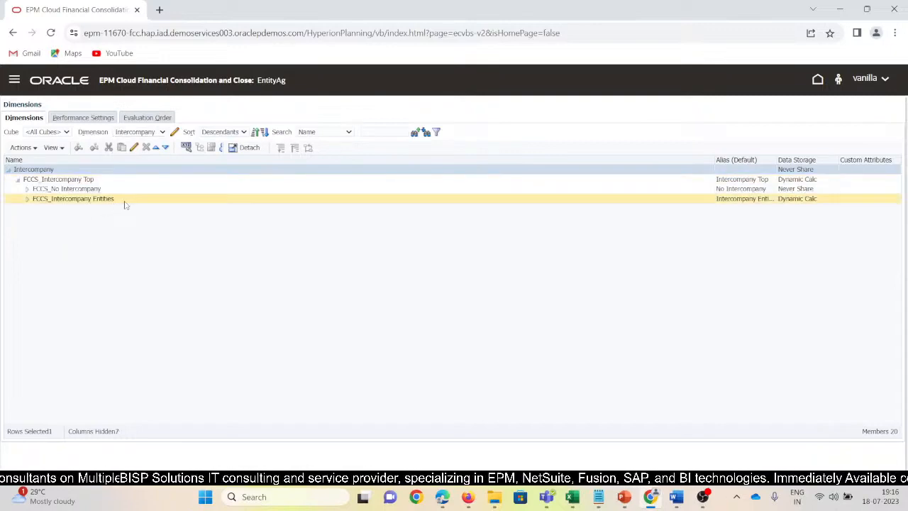
left_click(124, 202)
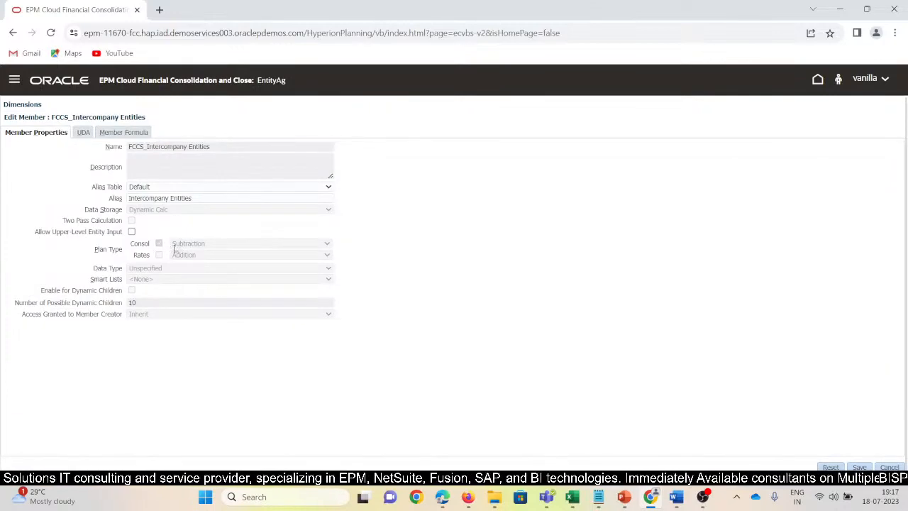
left_click_drag(172, 238, 311, 269)
left_click(401, 276)
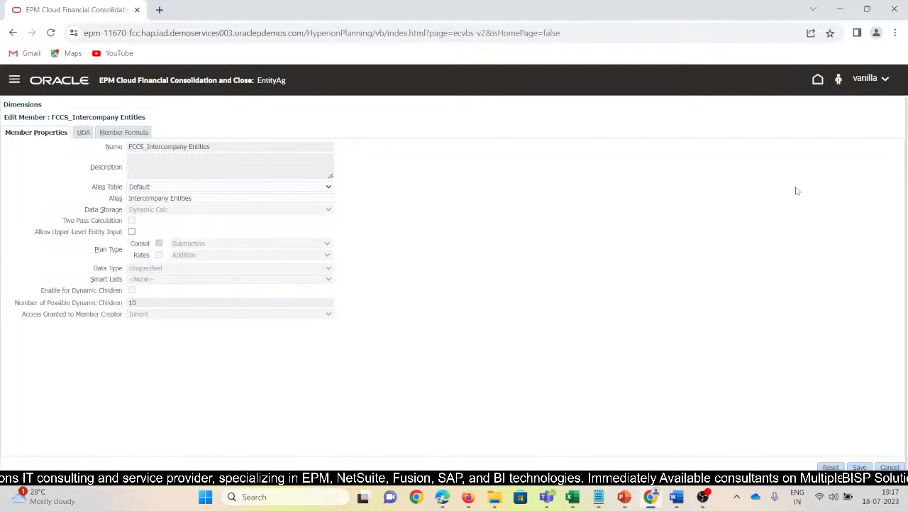
Return to the application's home page and open Consolidation Journals.
left_click(817, 79)
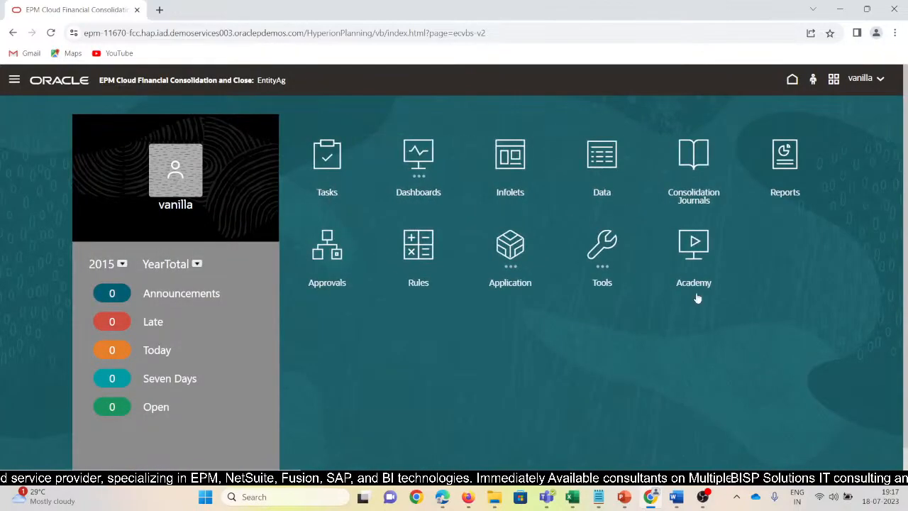
left_click(693, 158)
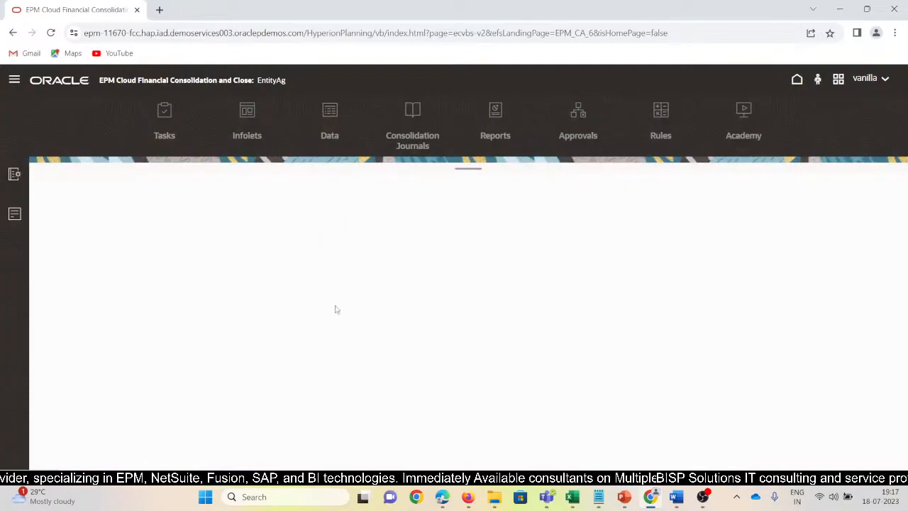
Switch to the SV_Entity_Aggregation_Substraction workbook in Excel and refresh the ad hoc grid on Sheet2.
mouse_move(573, 499)
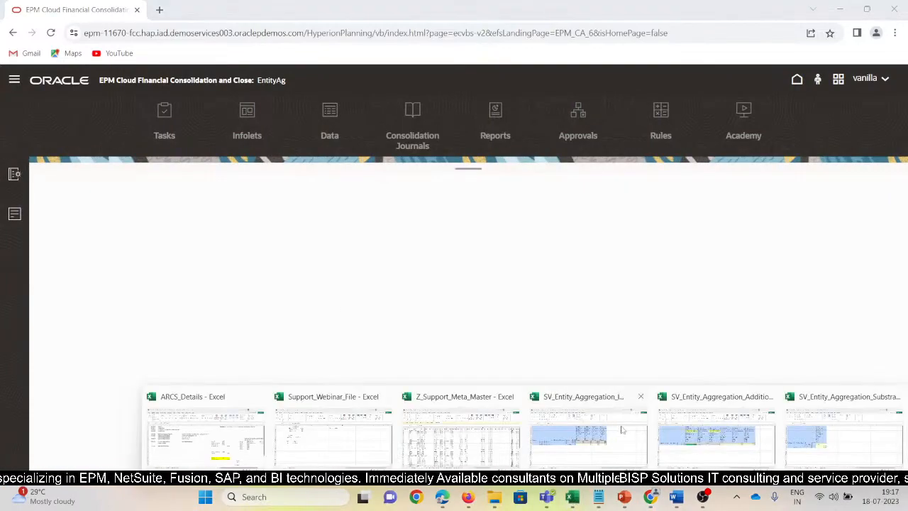
left_click(837, 449)
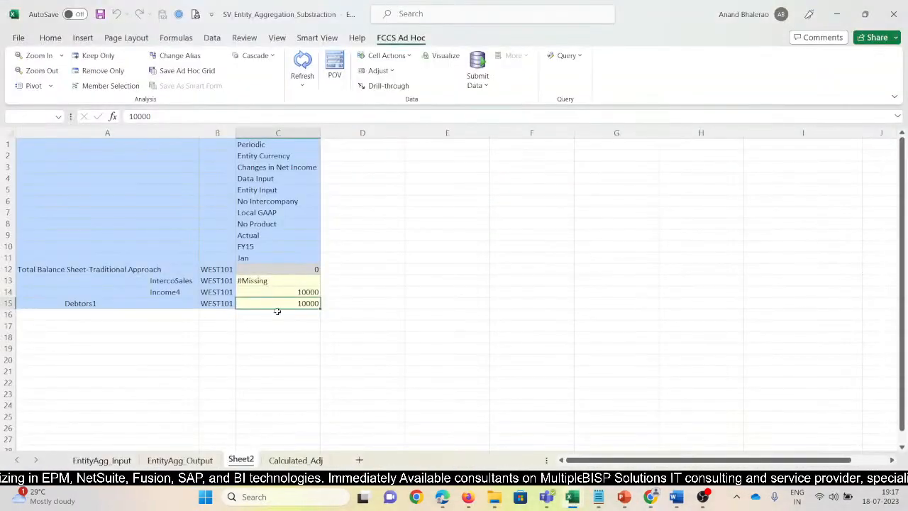
left_click(347, 381)
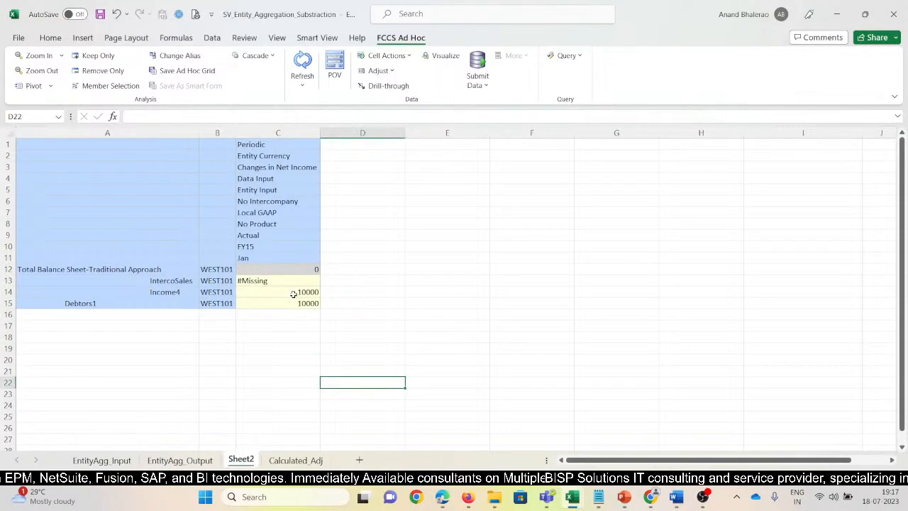
left_click(302, 64)
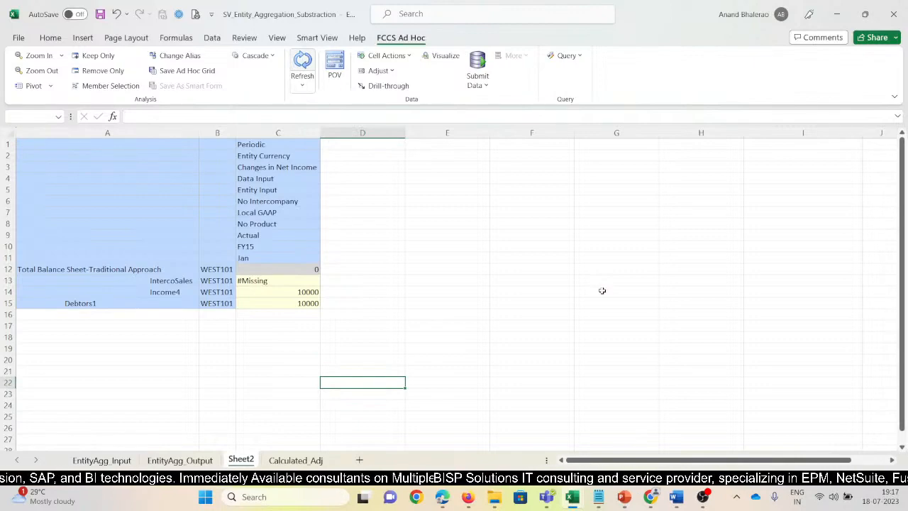
Apply strikethrough to the Income4 amount in cell C14.
left_click(126, 301)
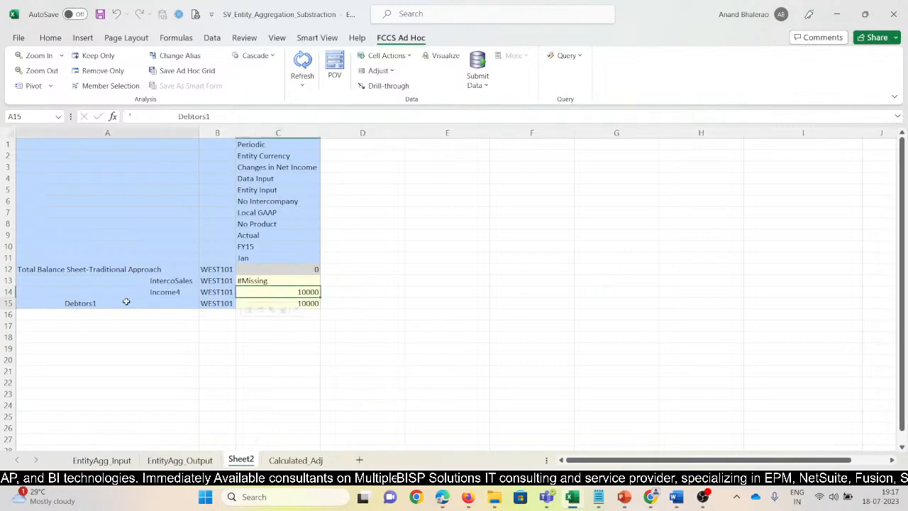
left_click(294, 303)
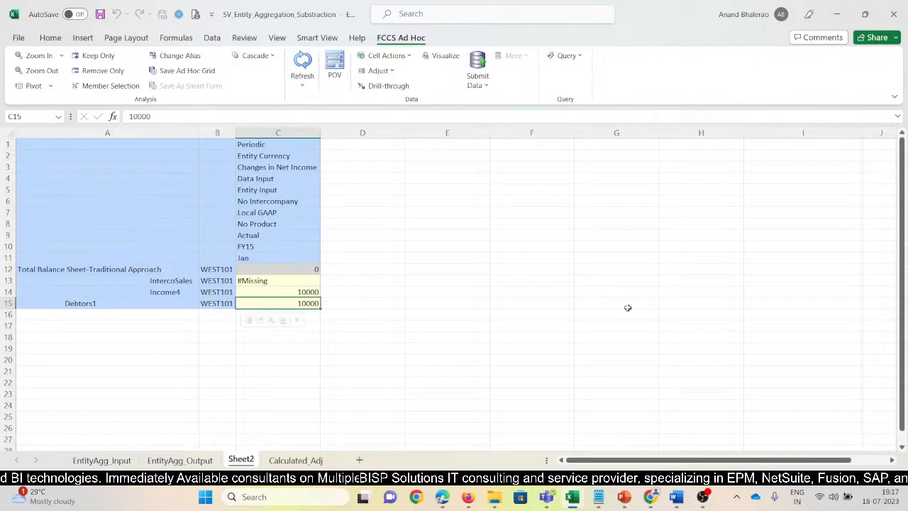
key("Up")
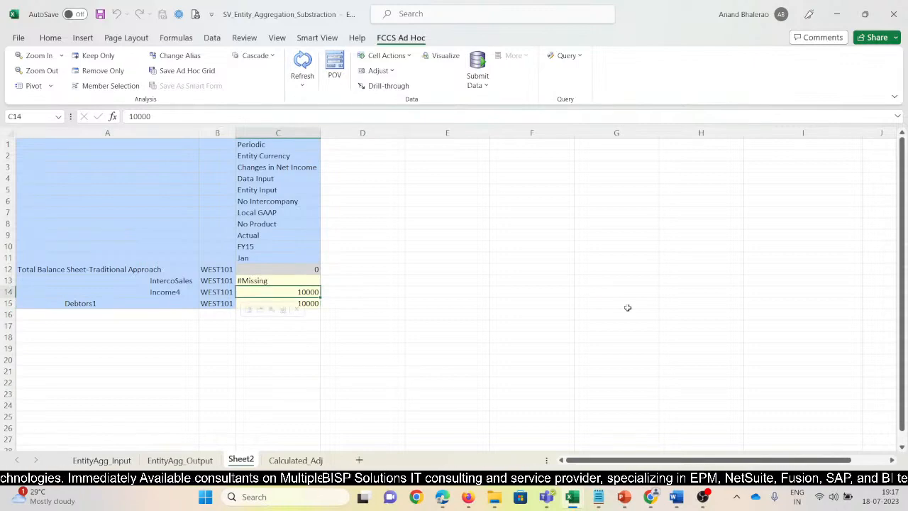
key("ctrl+5")
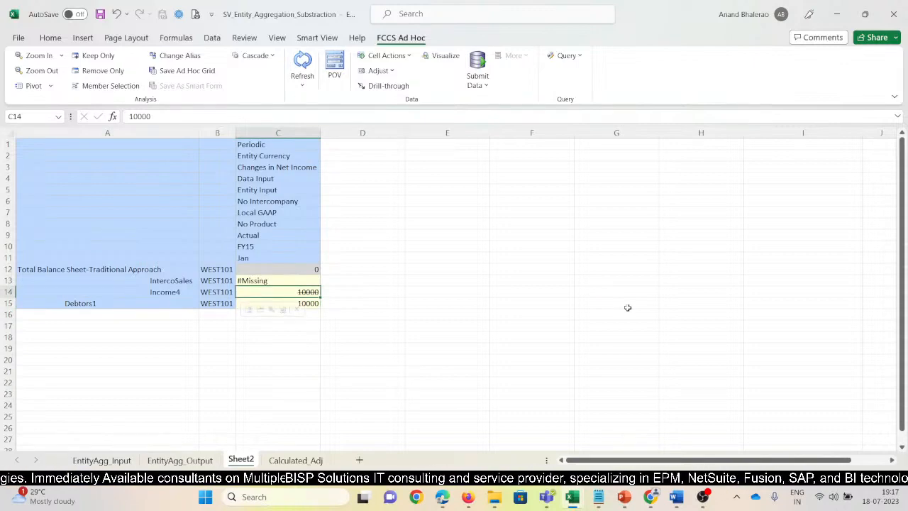
Bold the IntercoSales account name in cell A13.
key("Left")
key("Left")
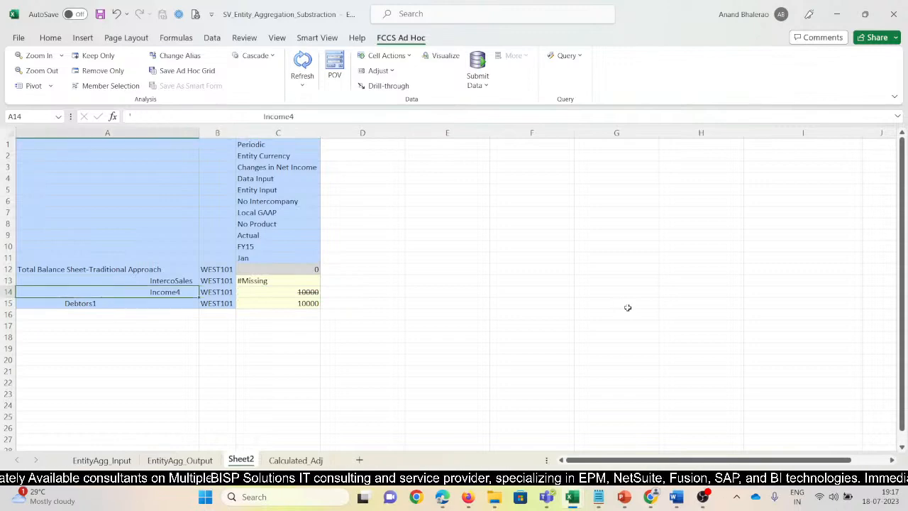
key("Up")
key("ctrl+b")
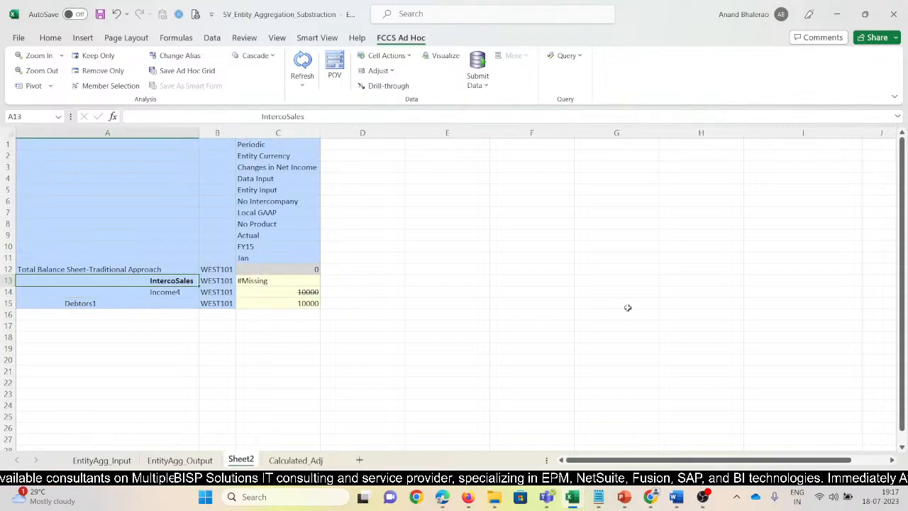
Switch to Chrome, open the InterCo_Agg_Substrac journal and review its line's entity, account, intercompany, debit and credit fields.
key("alt+Tab")
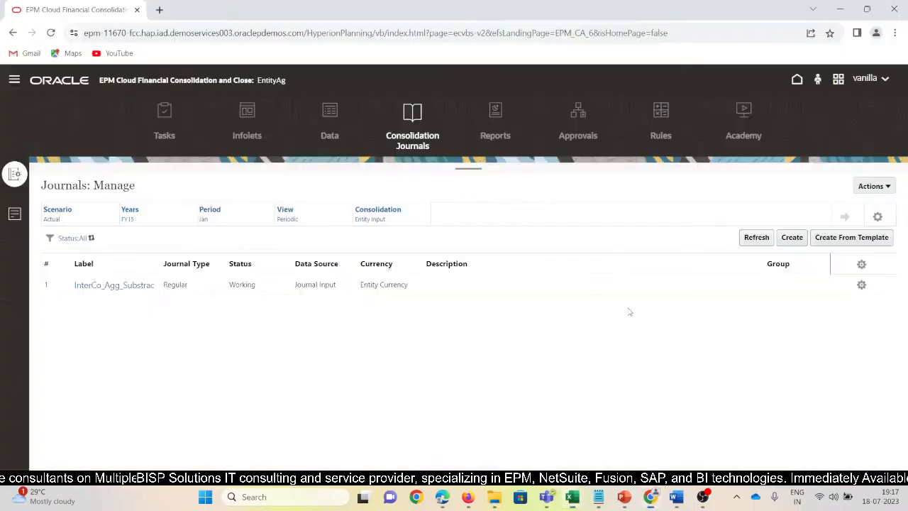
left_click(127, 289)
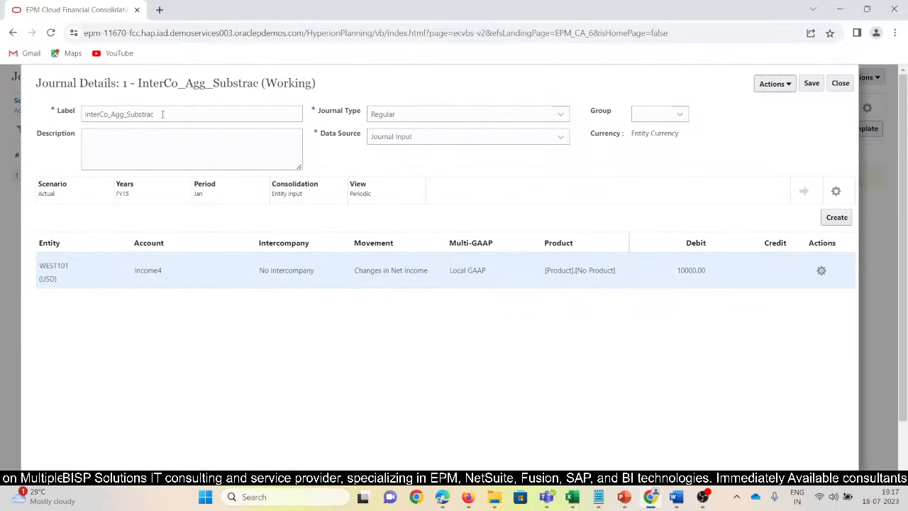
double_click(162, 114)
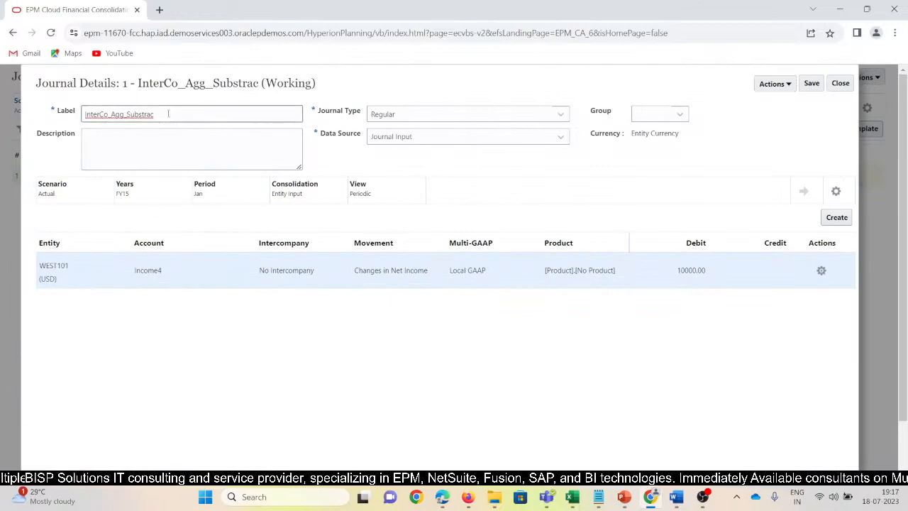
left_click(66, 265)
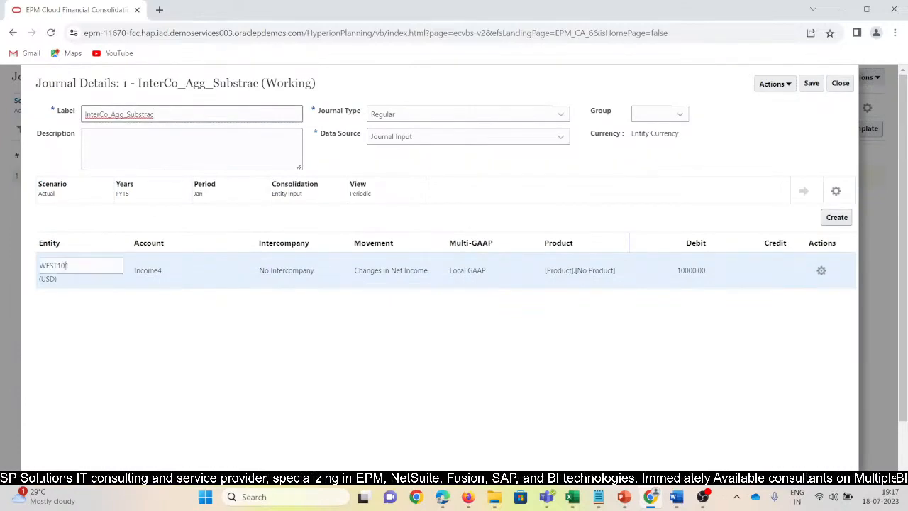
left_click(70, 264)
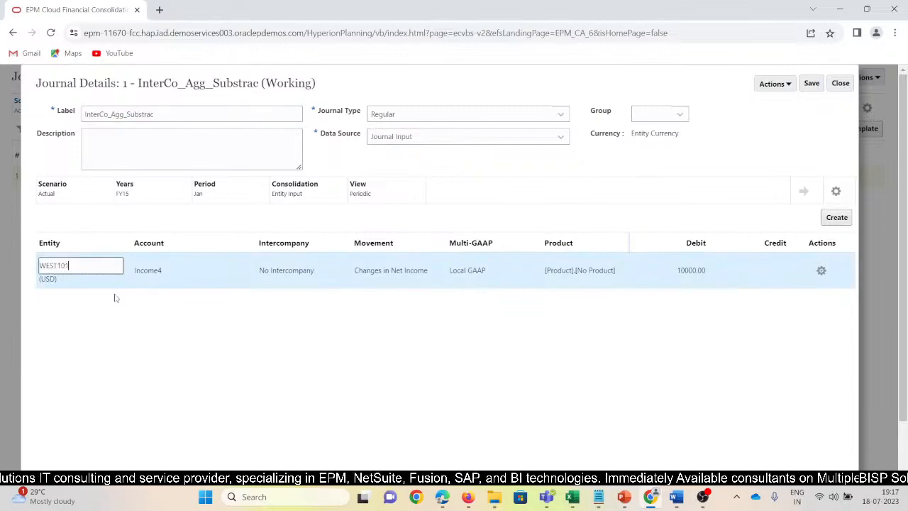
left_click(172, 270)
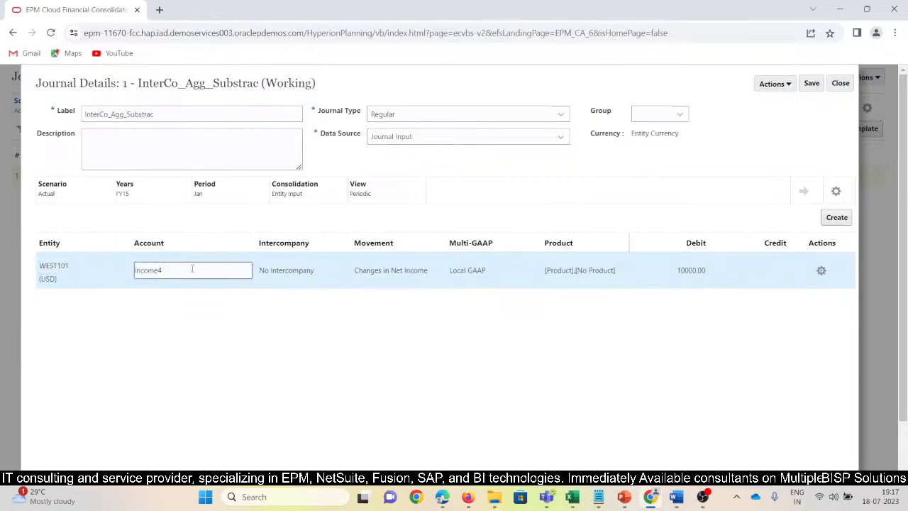
left_click(310, 275)
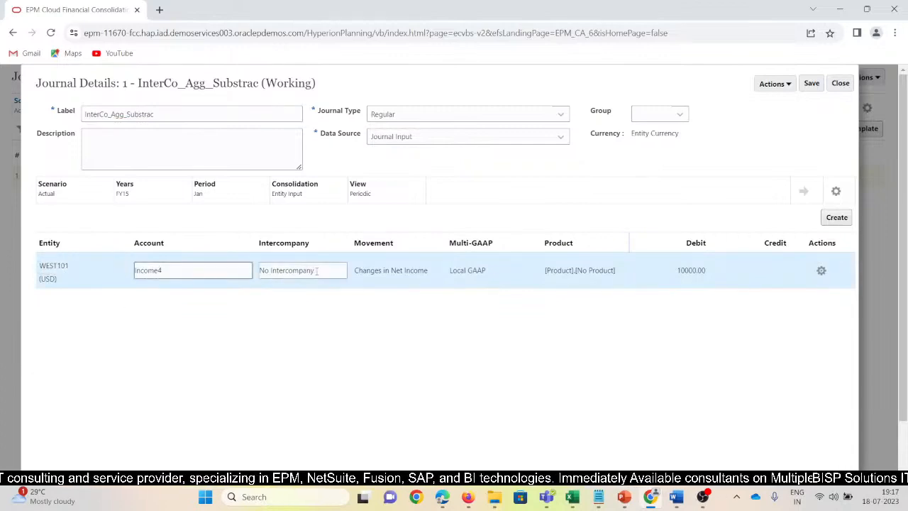
left_click(713, 269)
left_click(707, 269)
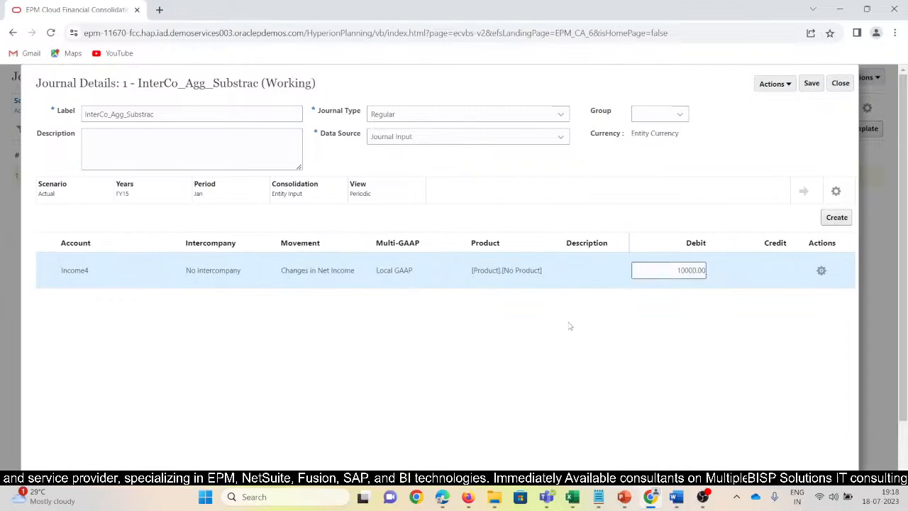
left_click(766, 269)
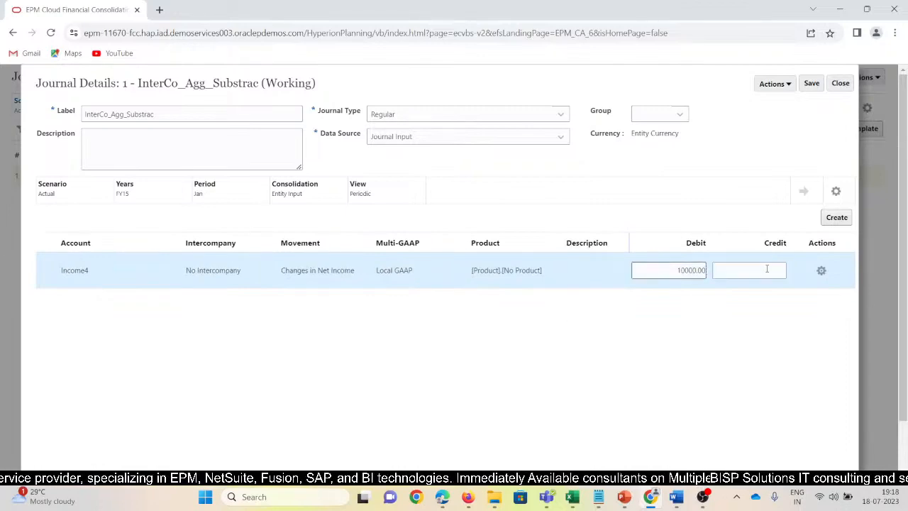
Add four new line items to the InterCo_Agg_Substrac journal.
left_click(839, 219)
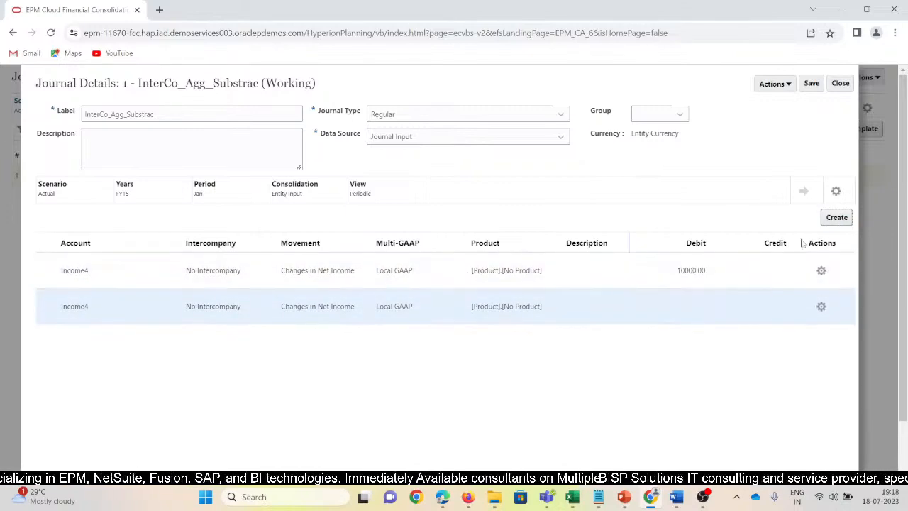
left_click(839, 221)
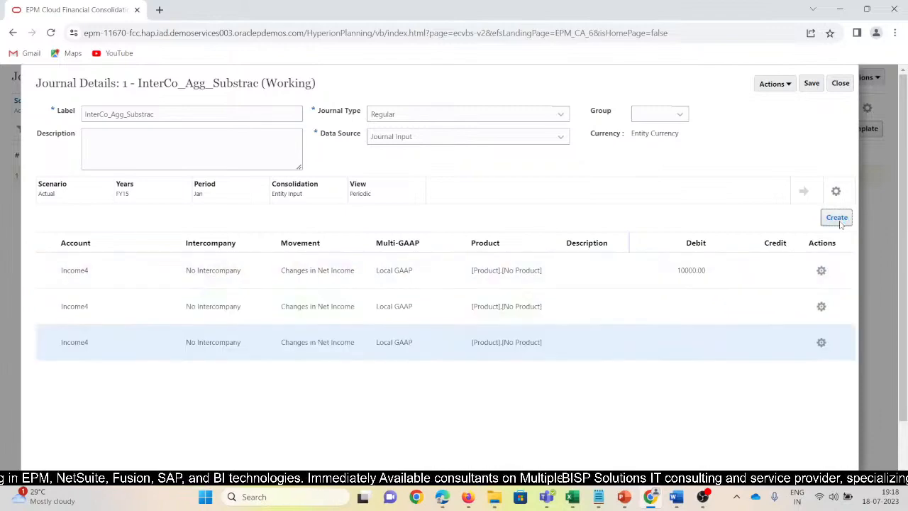
left_click(836, 221)
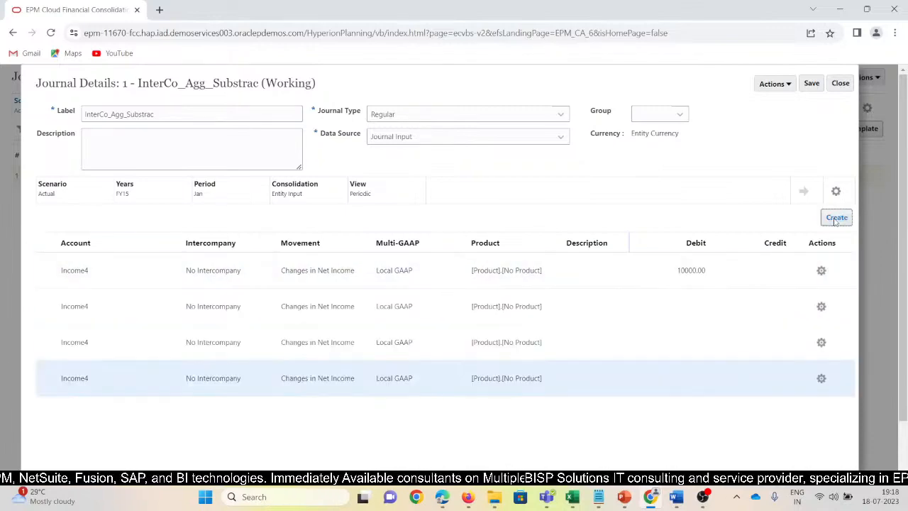
left_click(836, 218)
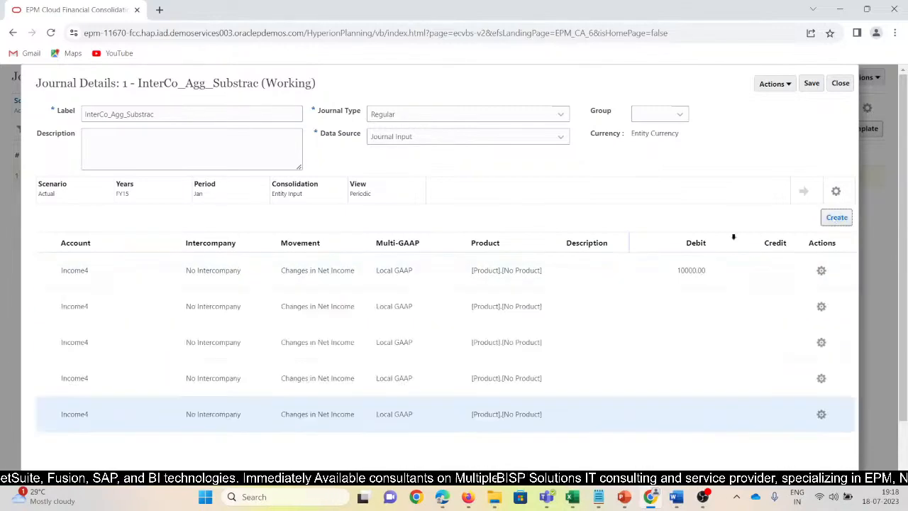
Switch to Excel and copy the IntercoSales account name from cell A13 for the journal's second line.
left_click(253, 318)
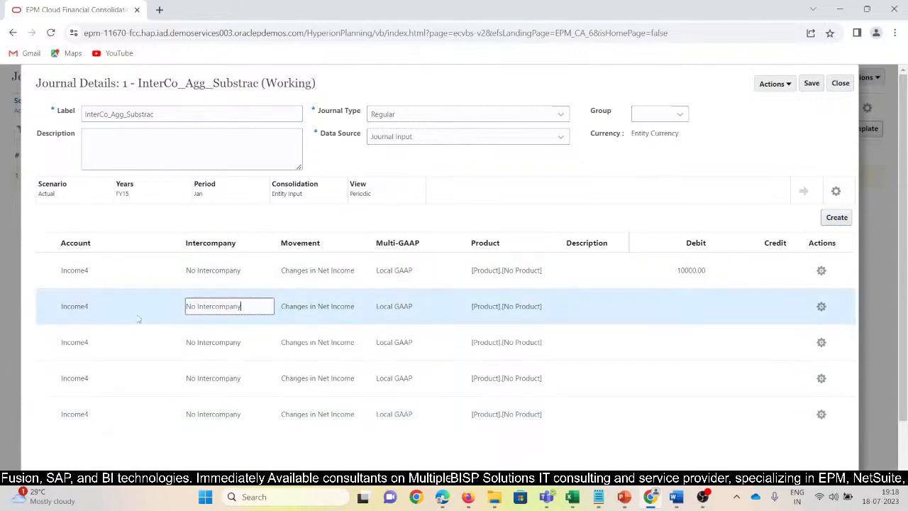
left_click(118, 306)
left_click_drag(116, 305, 20, 315)
key("Tab")
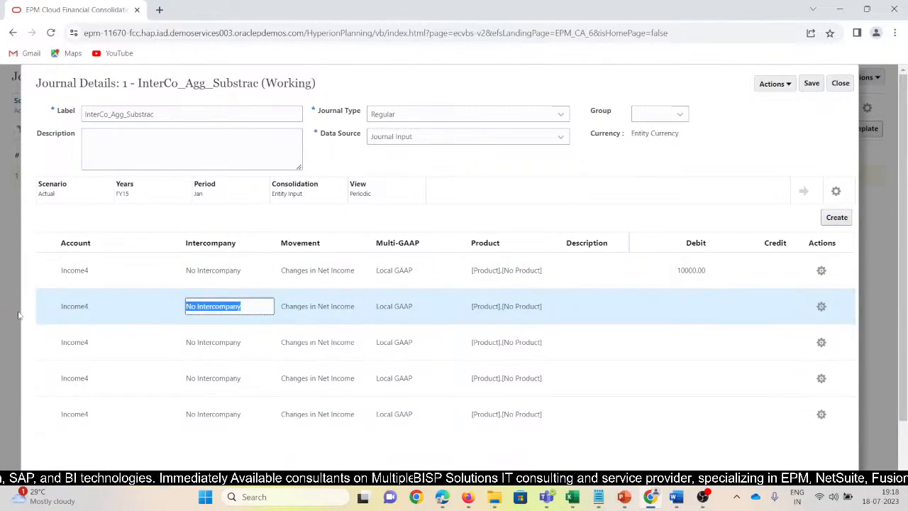
left_click(98, 306)
left_click_drag(102, 306, 40, 305)
key("alt+Tab")
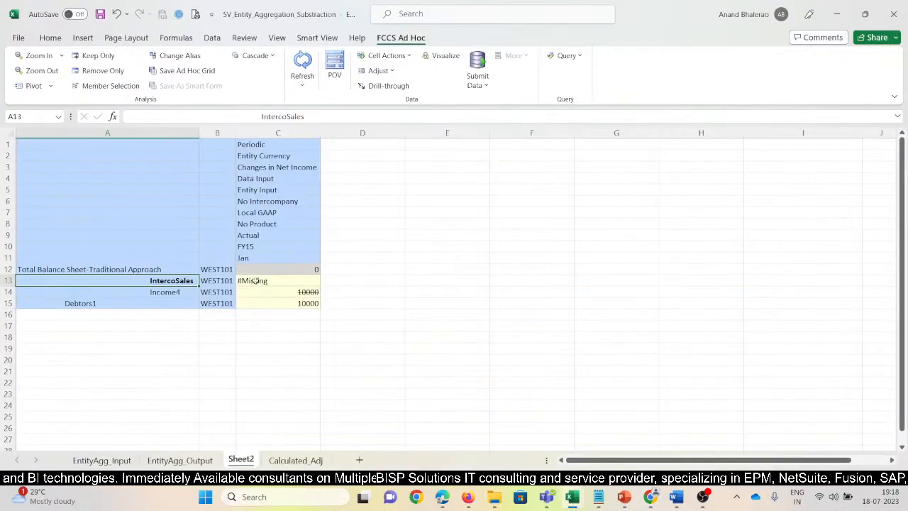
left_click_drag(260, 115, 335, 115)
key("ctrl+c")
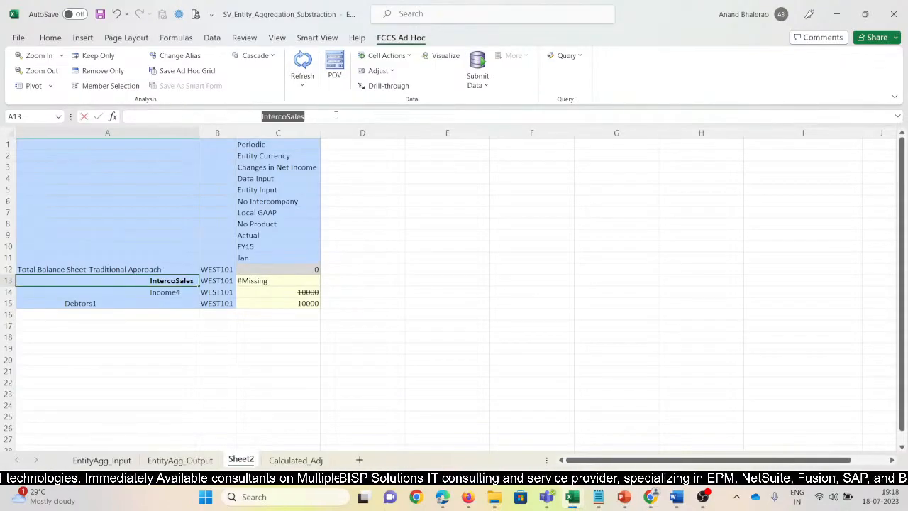
key("Escape")
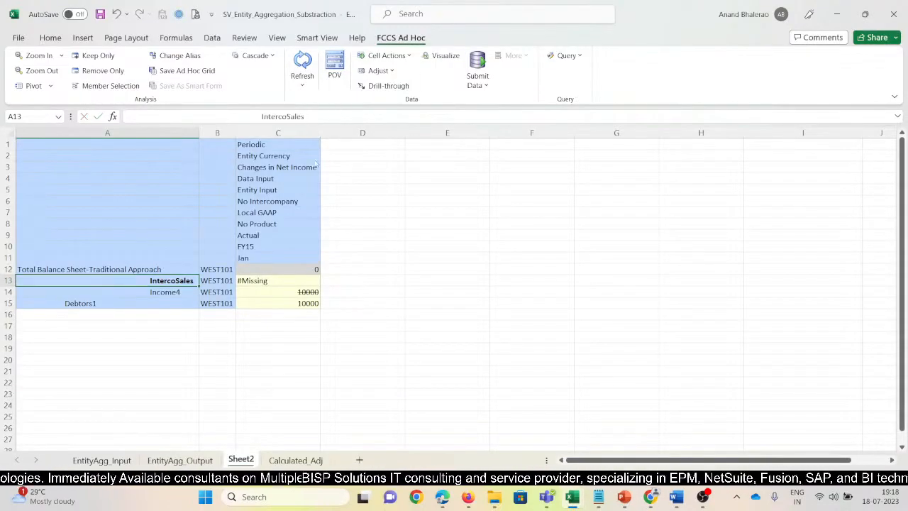
Back in Chrome, set the second journal line's account to IntercoSales with a credit of 1000, and save the journal.
key("alt+Tab")
key("ctrl+v")
key("Tab")
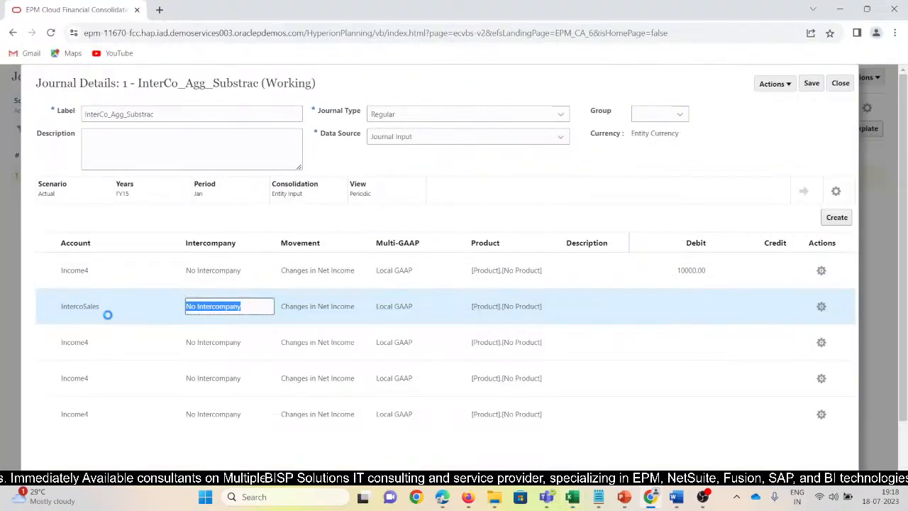
key("Tab")
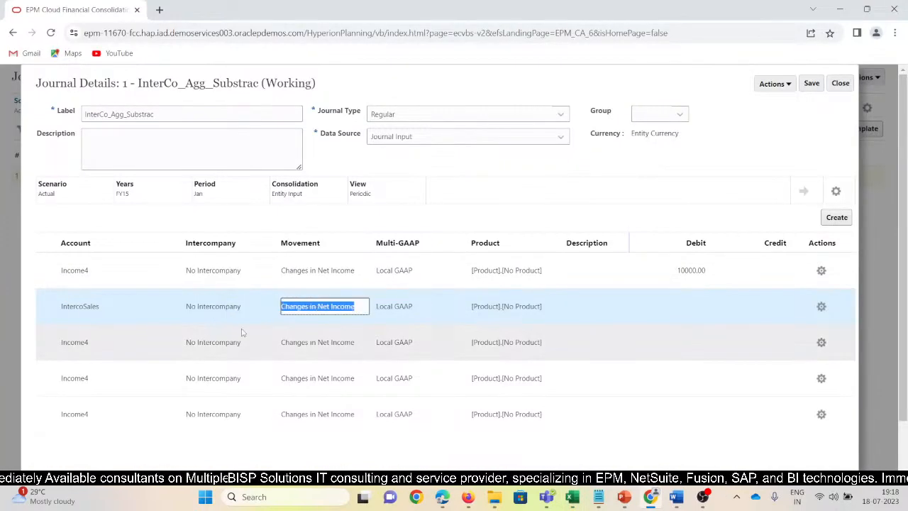
key("Tab")
key("Tab")
key("Tab")
key("Tab")
key("Tab")
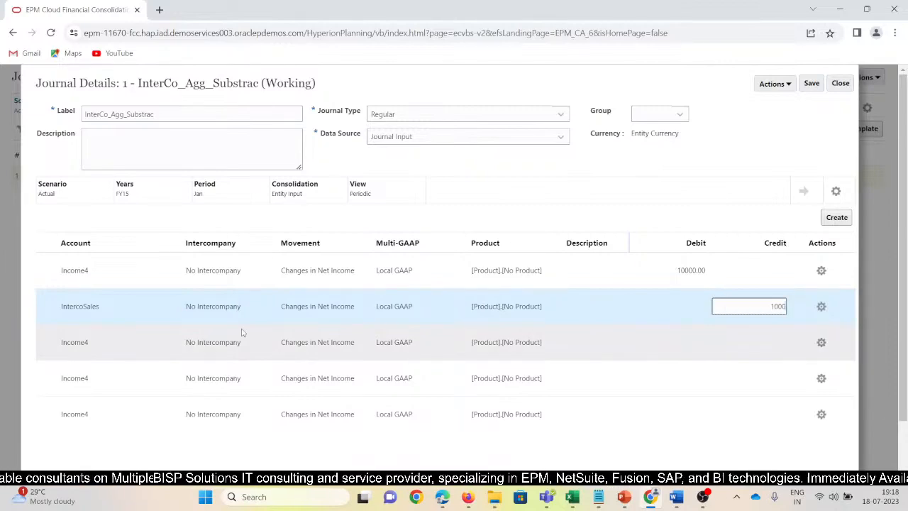
type("1000")
key("Tab")
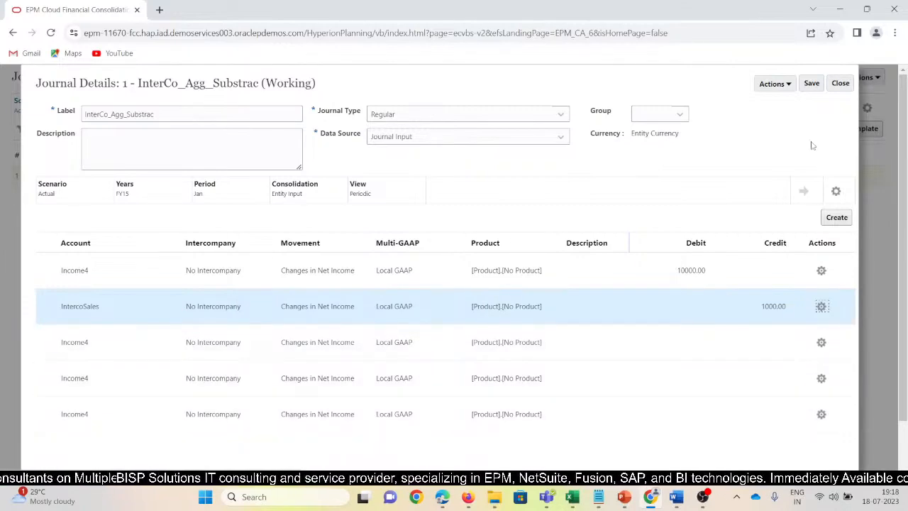
left_click(811, 83)
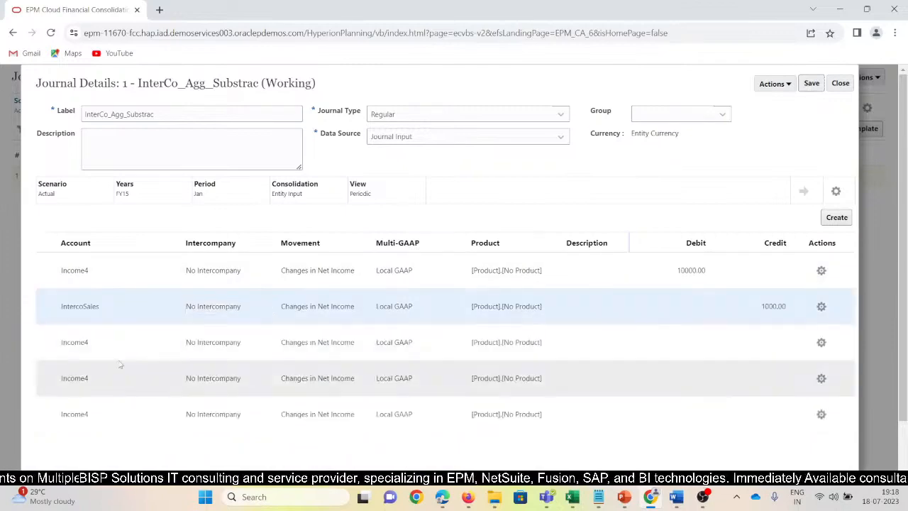
Copy the IntercoSales account from the second journal line into the third line's account.
left_click(109, 305)
left_click_drag(114, 308, 19, 323)
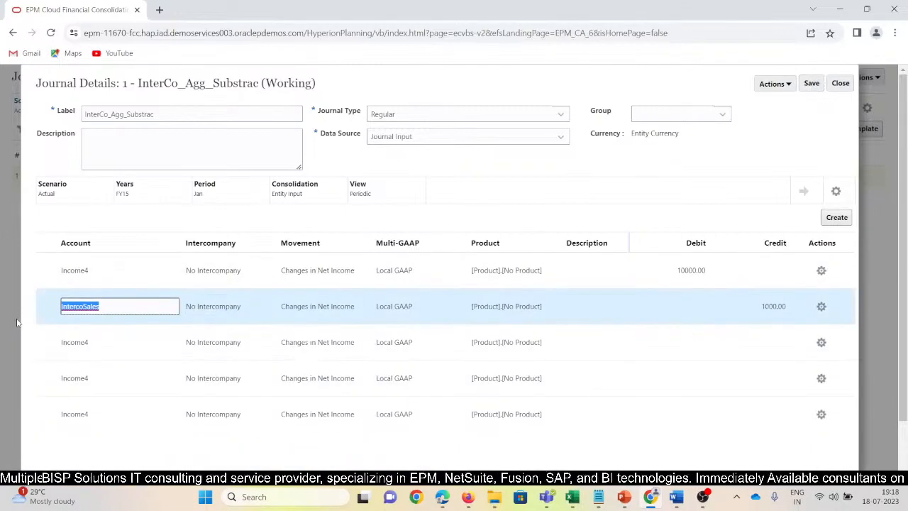
key("ctrl+c")
left_click(87, 345)
left_click_drag(91, 344, 35, 351)
key("ctrl+v")
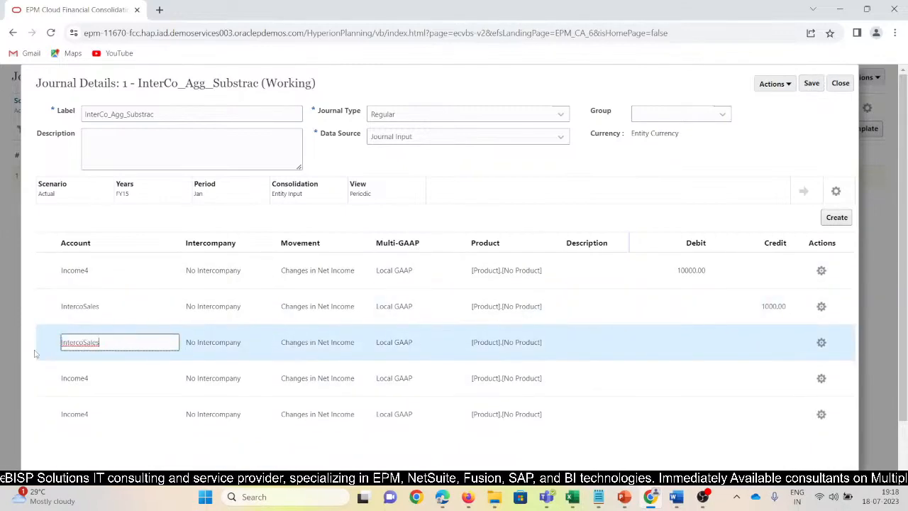
Set the third line's intercompany member to ICP_W_102 with a credit of 2000, and save the journal.
left_click(257, 345)
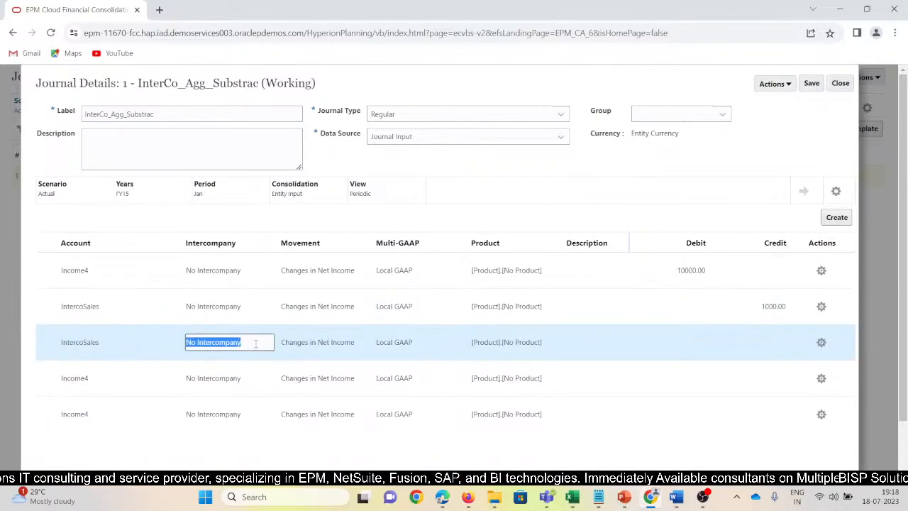
type("ICP_W_10")
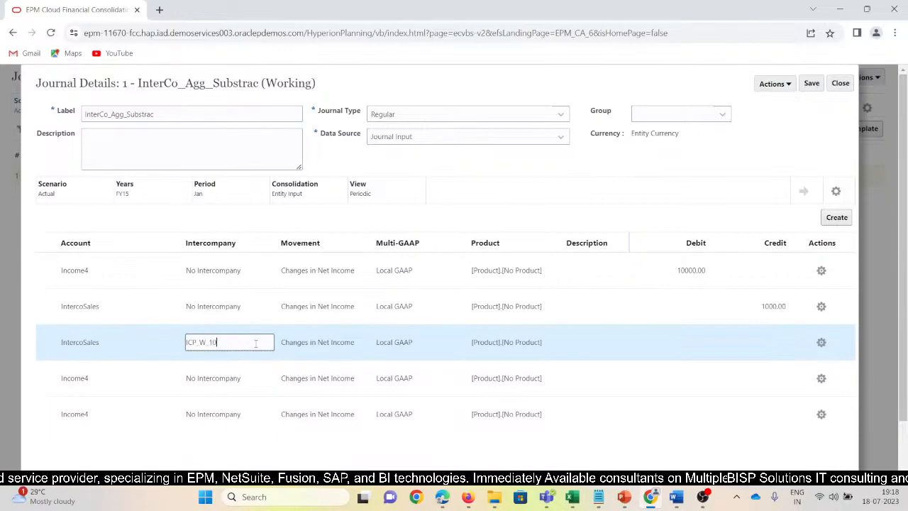
type("2")
key("Tab")
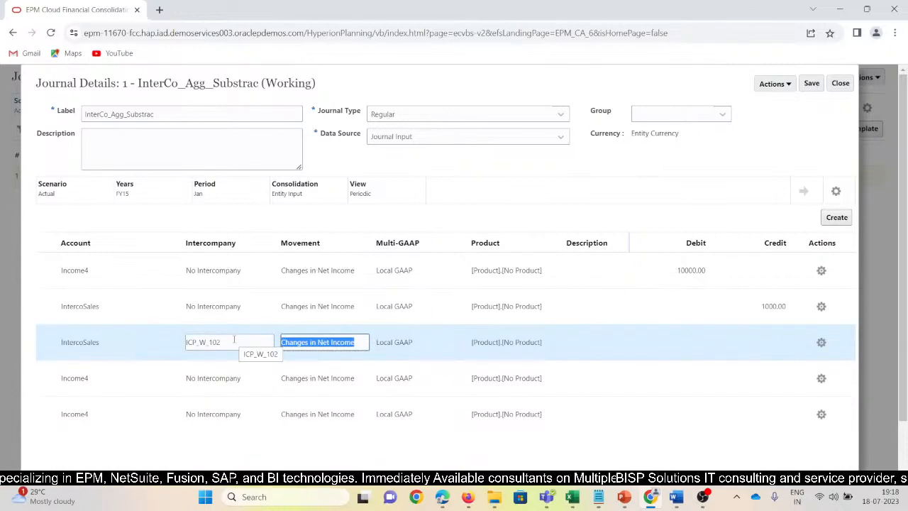
key("Tab")
key("Tab")
key("Tab")
key("Tab")
key("Tab")
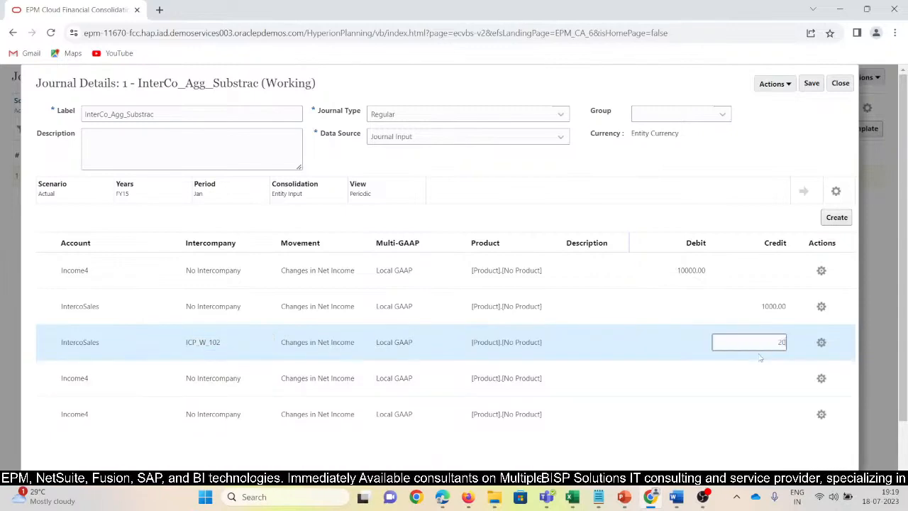
left_click(812, 83)
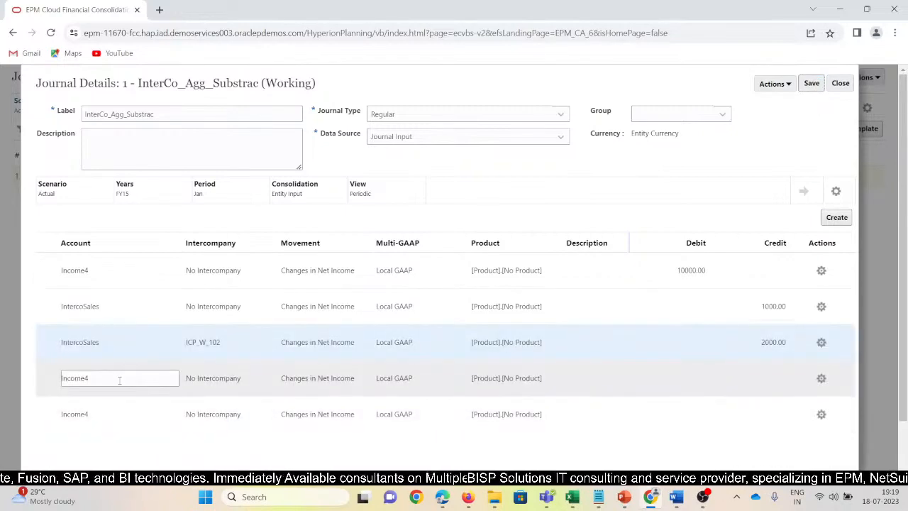
Copy the IntercoSales account from the third journal line into the fourth line's account.
left_click_drag(115, 346, 49, 351)
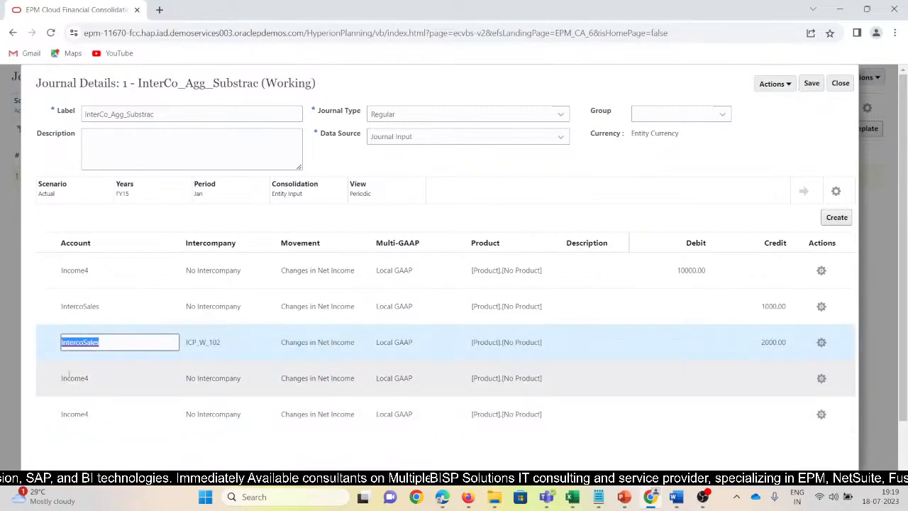
left_click_drag(105, 380, 55, 386)
key("ctrl+v")
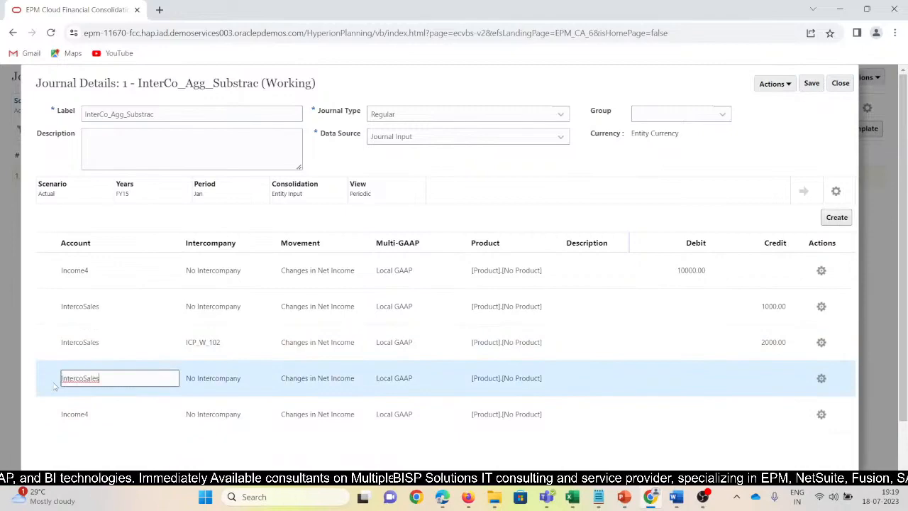
left_click(190, 383)
Set the fourth line's intercompany member to ICP_W_103 with a credit of 3000, and save the journal.
left_click_drag(243, 341, 185, 344)
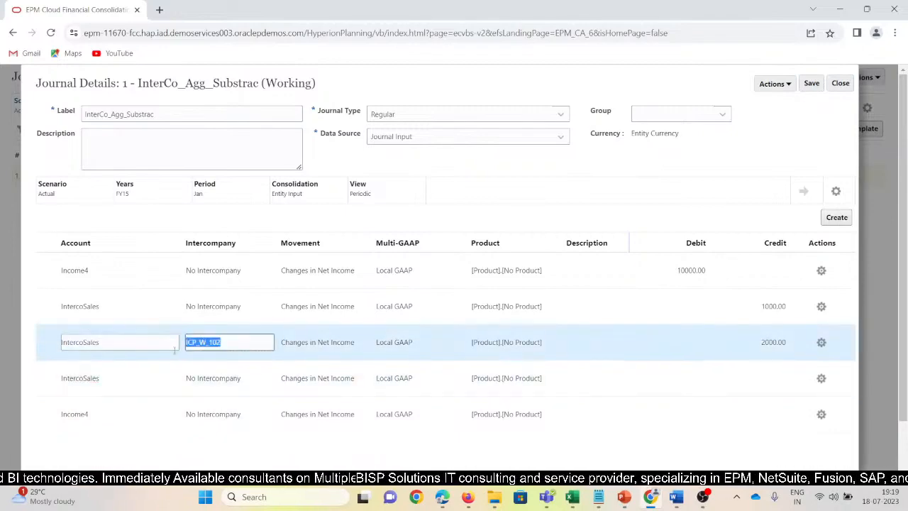
left_click_drag(251, 377, 182, 383)
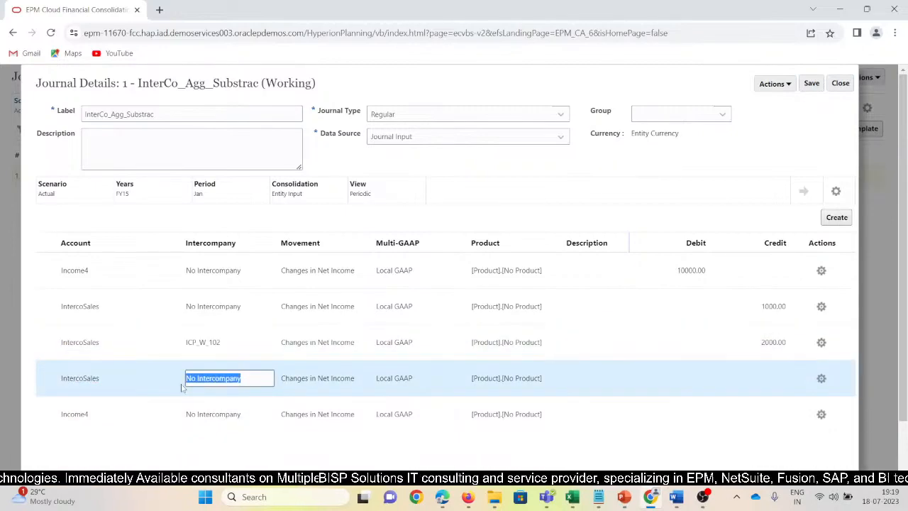
key("ctrl+v")
key("Tab")
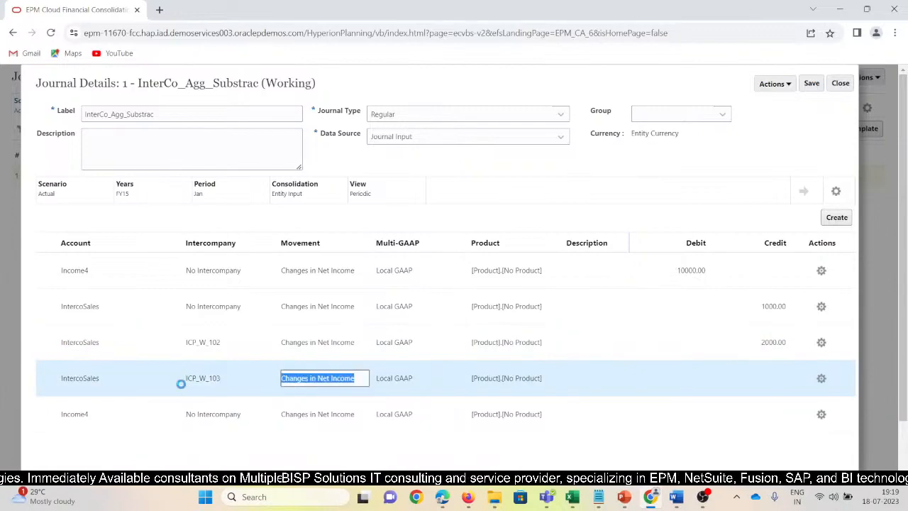
left_click(756, 377)
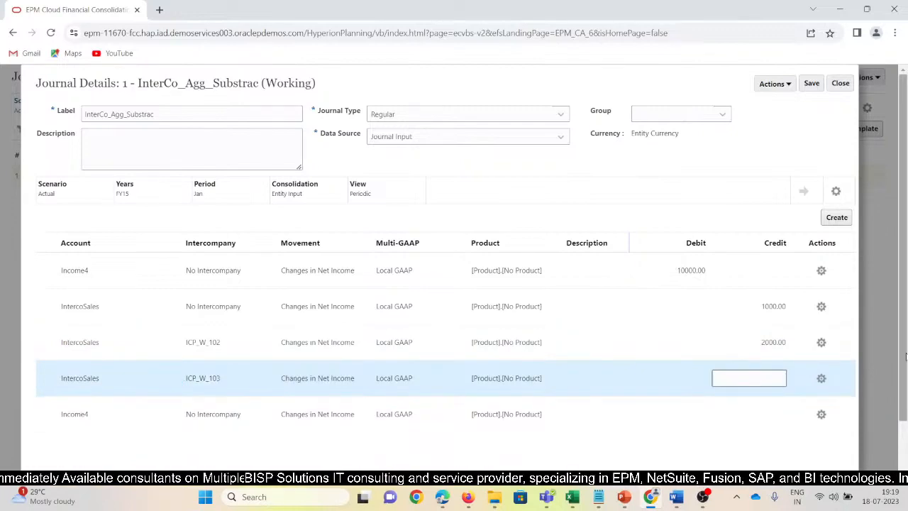
type("3000")
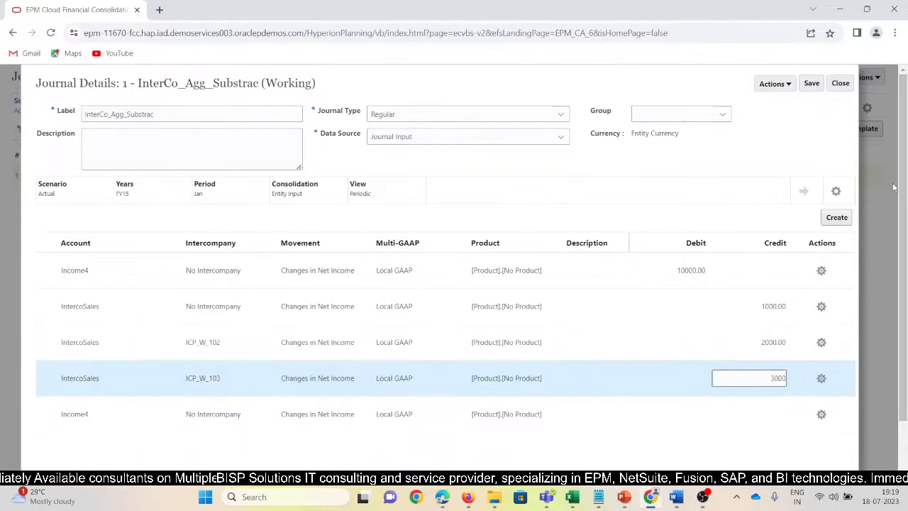
left_click(809, 84)
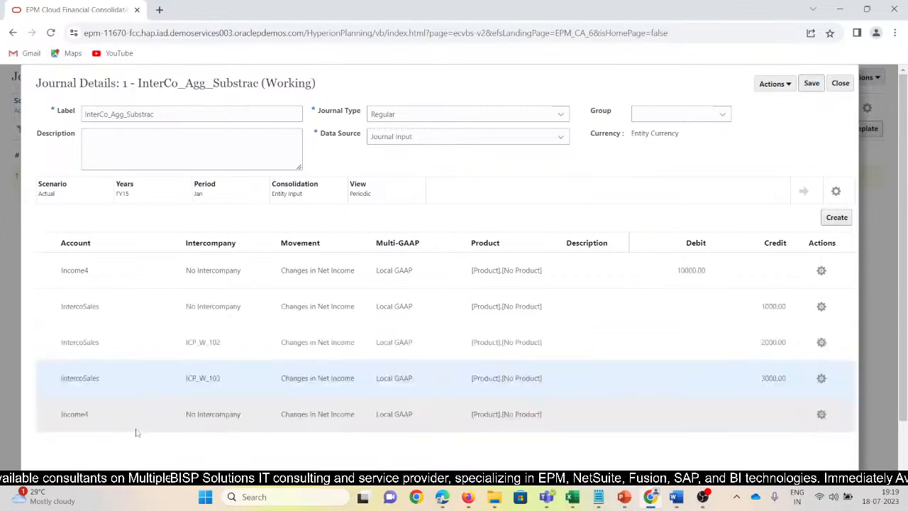
Copy the IntercoSales account from the fourth journal line into the fifth line's account.
left_click(117, 415)
left_click(118, 383)
key("ctrl+c")
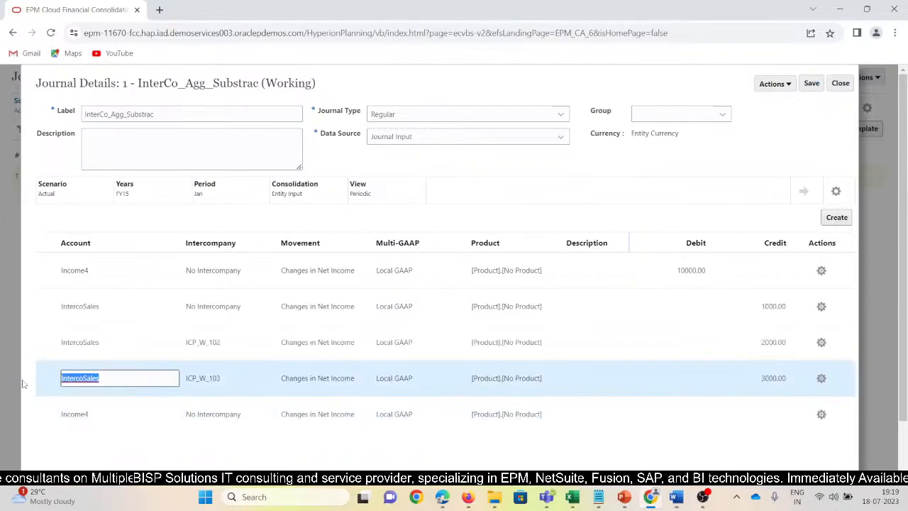
left_click(89, 411)
double_click(89, 411)
key("ctrl+v")
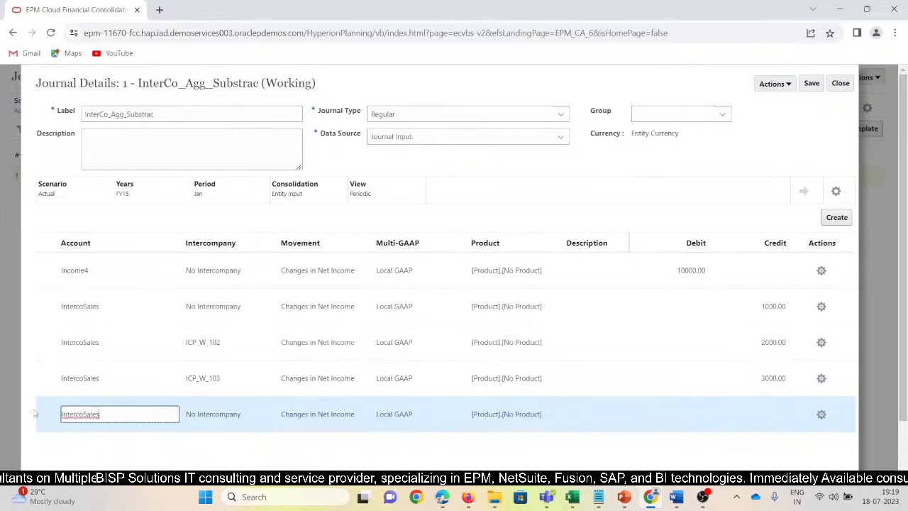
key("Tab")
Set the fifth line's intercompany member to ICP_W_104 with a credit of 4000, and save the journal.
left_click(245, 382)
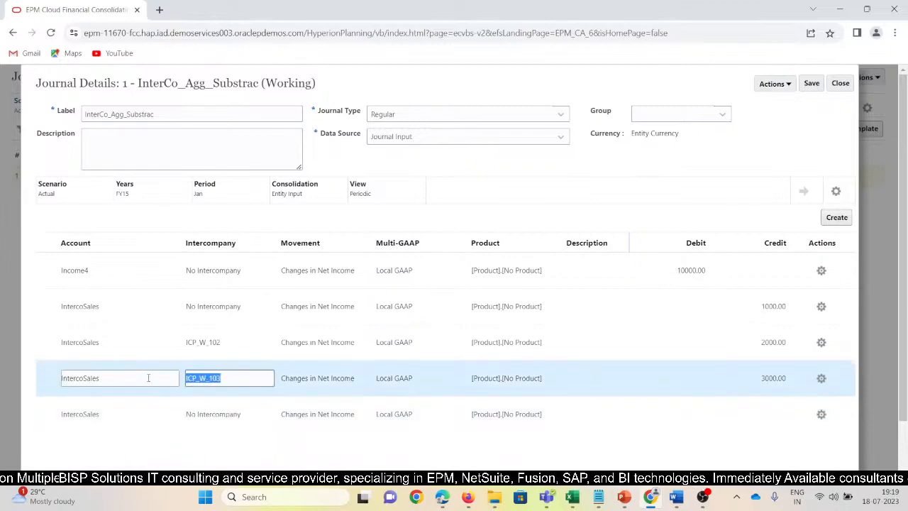
key("ctrl+c")
left_click(146, 414)
key("Tab")
key("ctrl+v")
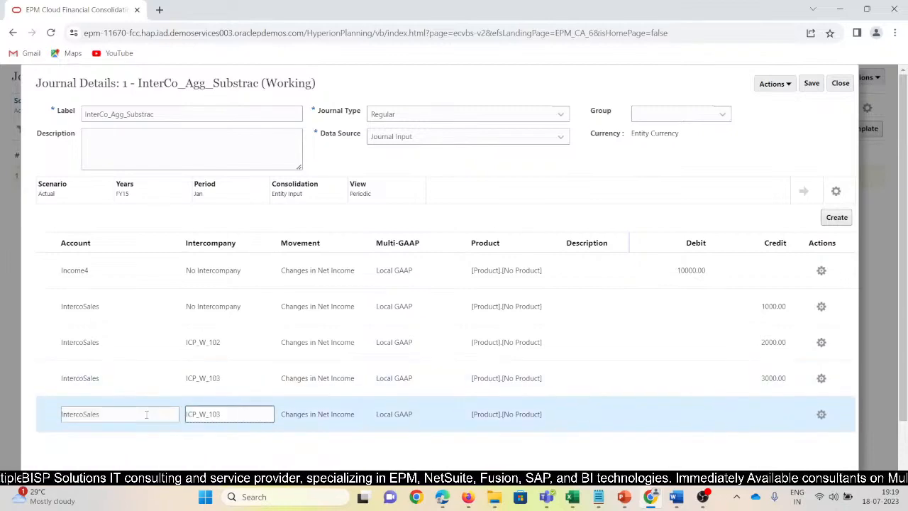
key("Tab")
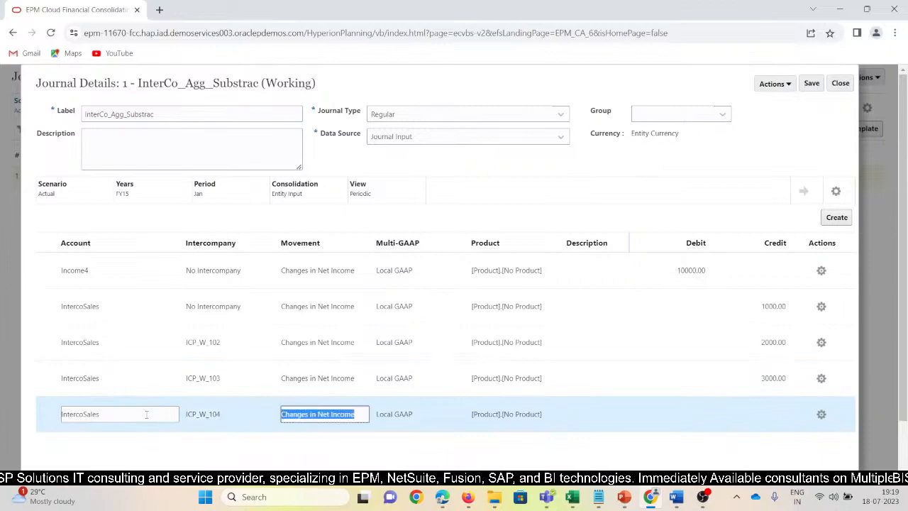
left_click(764, 412)
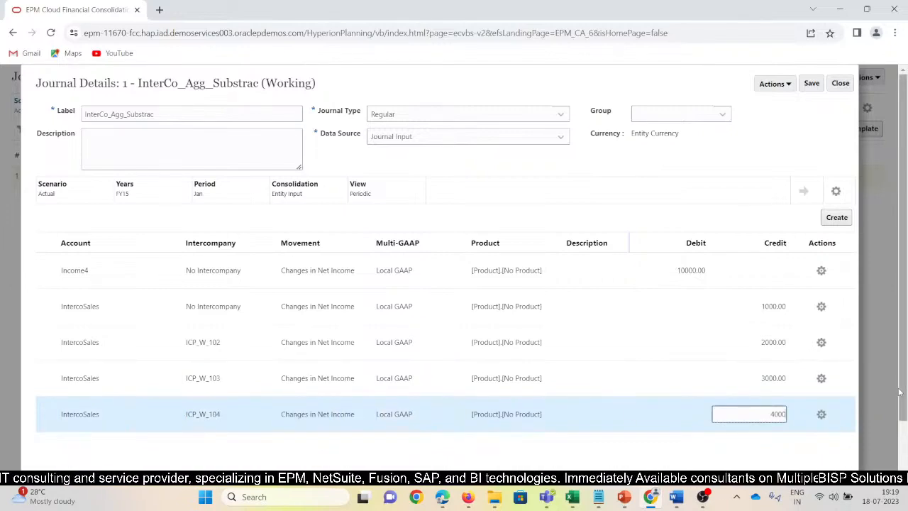
left_click(811, 84)
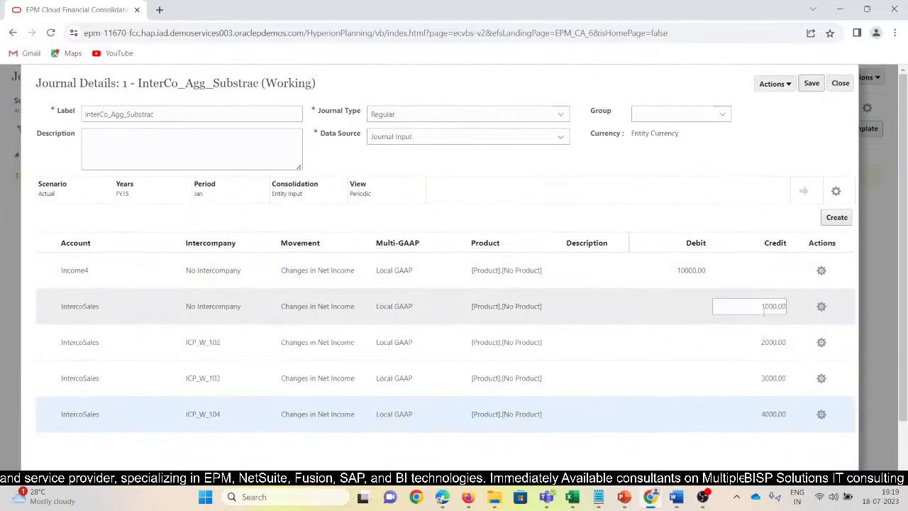
Check the journal's debit and credit totals and variance, and open the first line's account field.
scroll(800, 401, "down", 2)
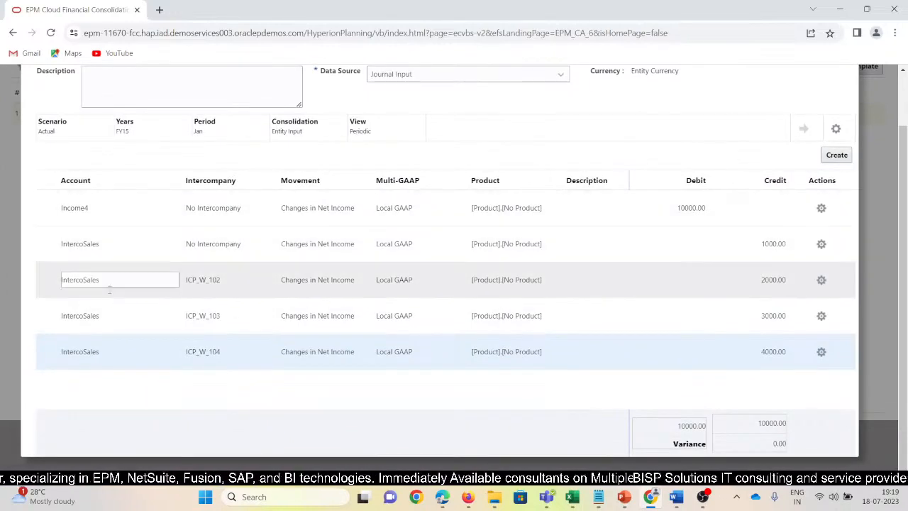
scroll(124, 272, "up", 2)
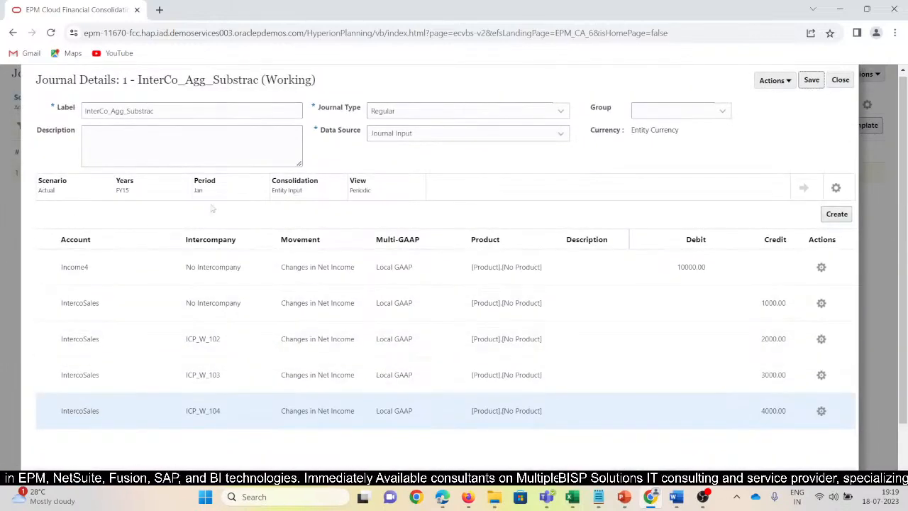
left_click(113, 264)
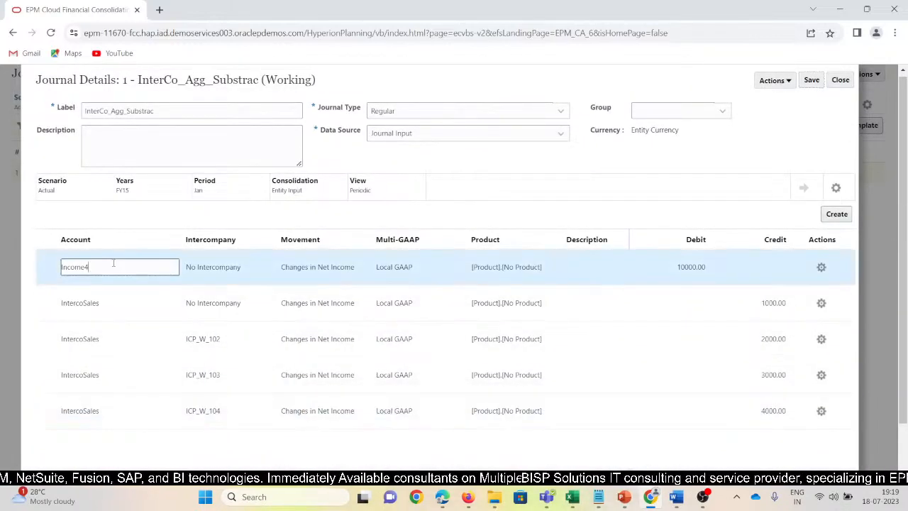
Check the entity on the first two journal lines, and submit the InterCo_Agg_Substrac journal without comments.
key("shift+Tab")
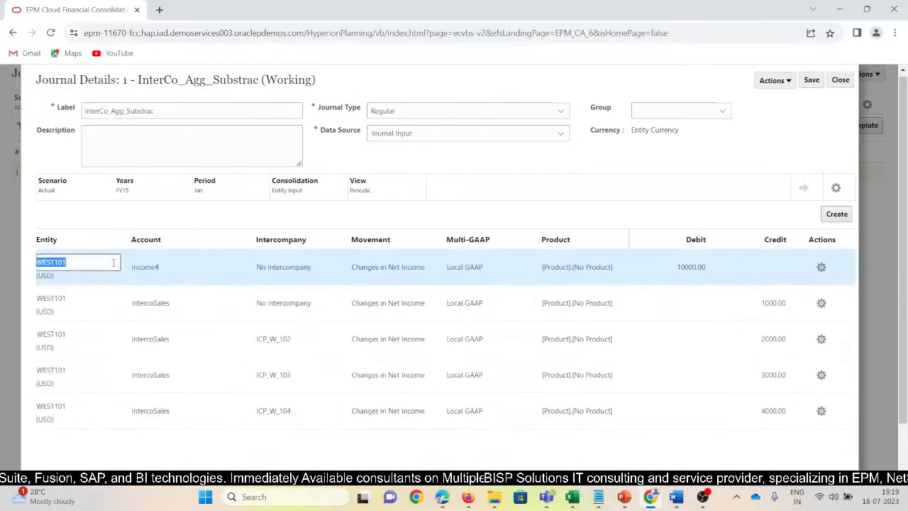
left_click(81, 302)
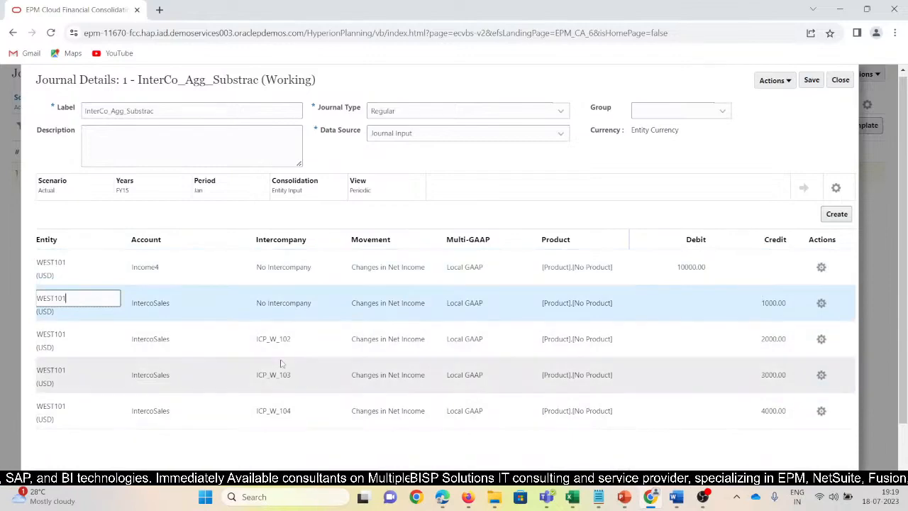
left_click(775, 80)
left_click(782, 99)
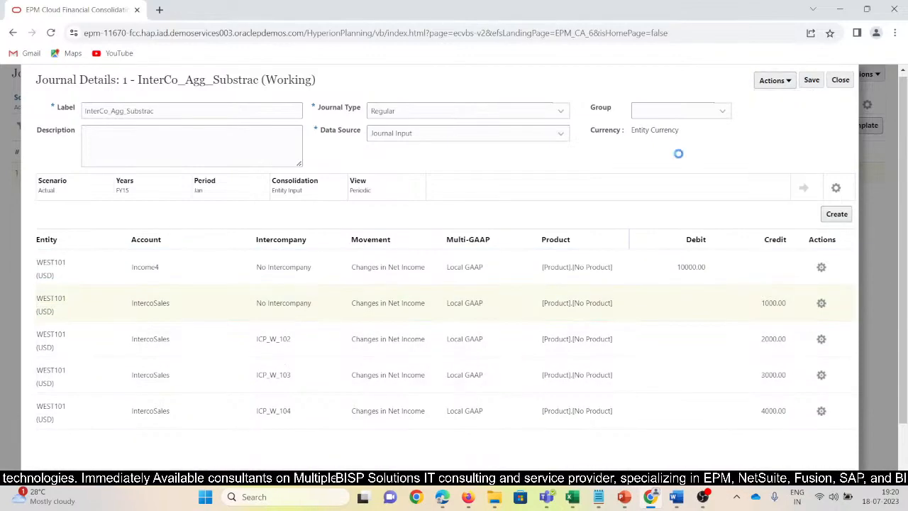
left_click(558, 174)
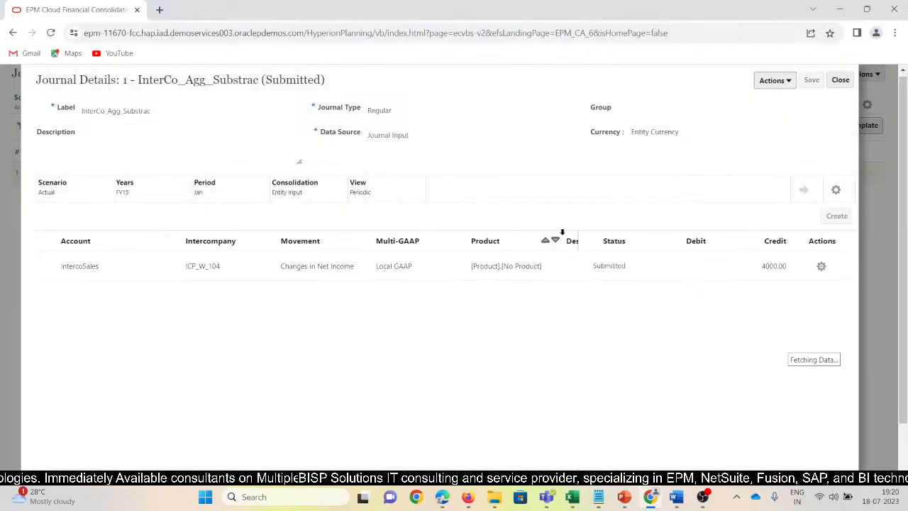
Try to approve the submitted InterCo_Agg_Substrac journal from its details.
left_click(775, 80)
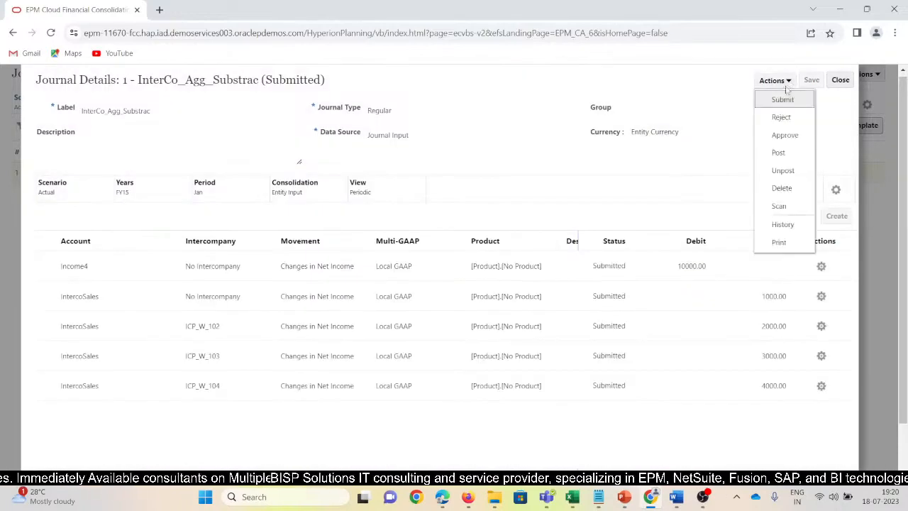
left_click(783, 134)
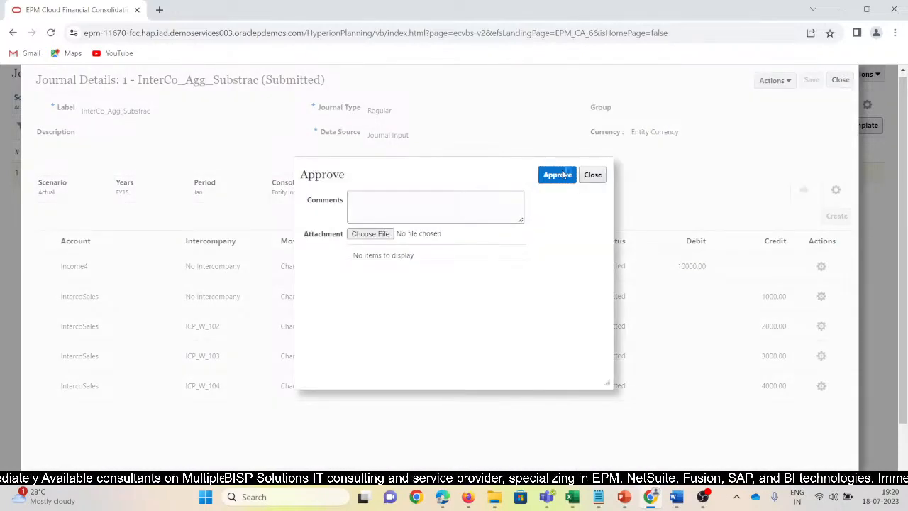
left_click(565, 174)
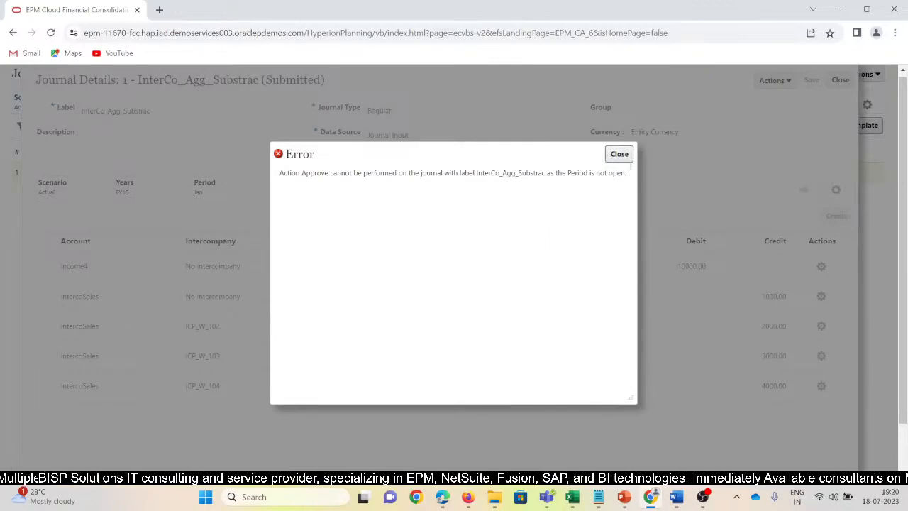
left_click(622, 158)
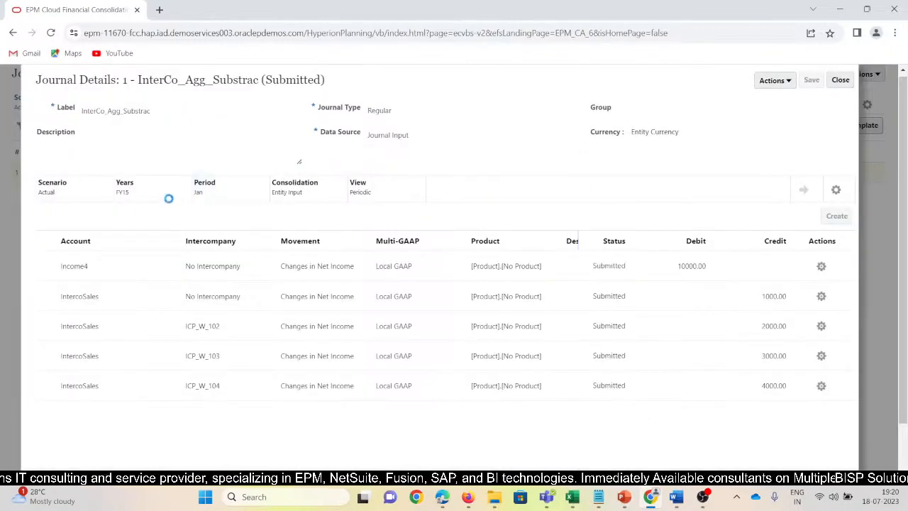
scroll(874, 143, "up", 1)
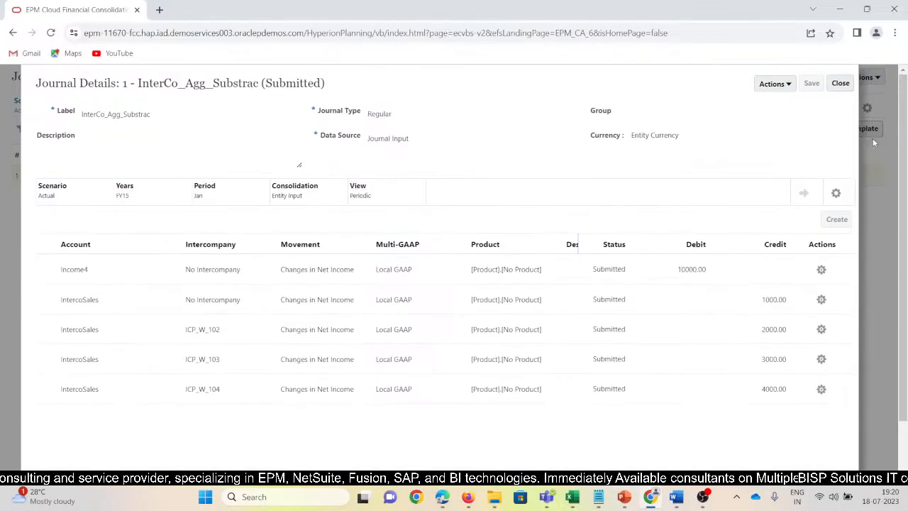
Close the journal details and open the Jan period for scenario Actual, year FY15 in Manage Periods.
left_click(841, 84)
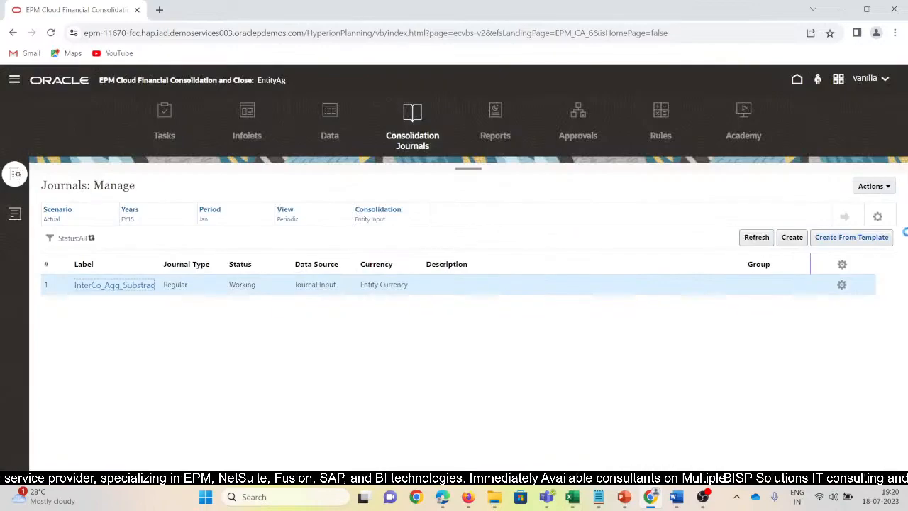
left_click(14, 79)
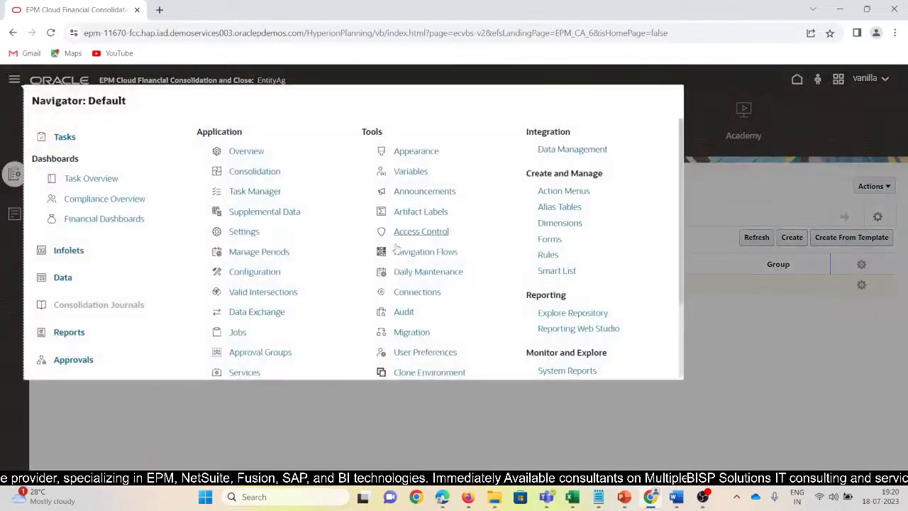
left_click(268, 252)
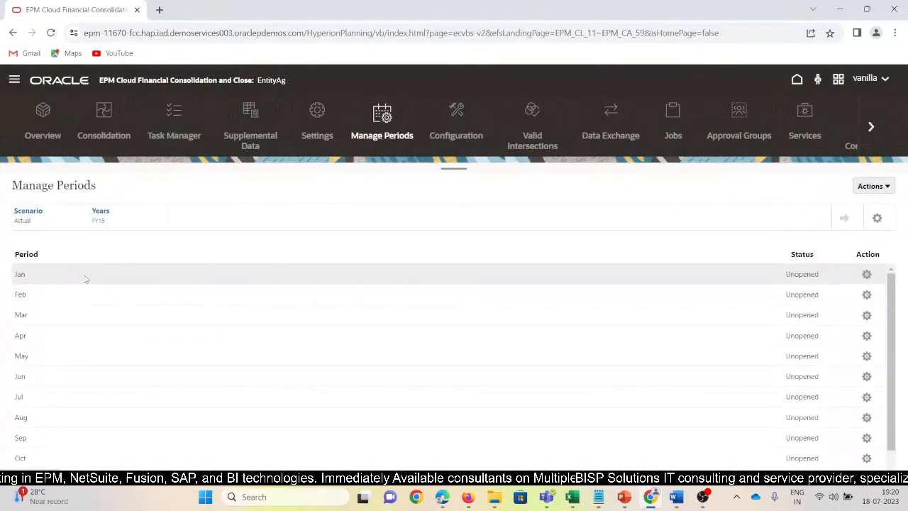
left_click(866, 275)
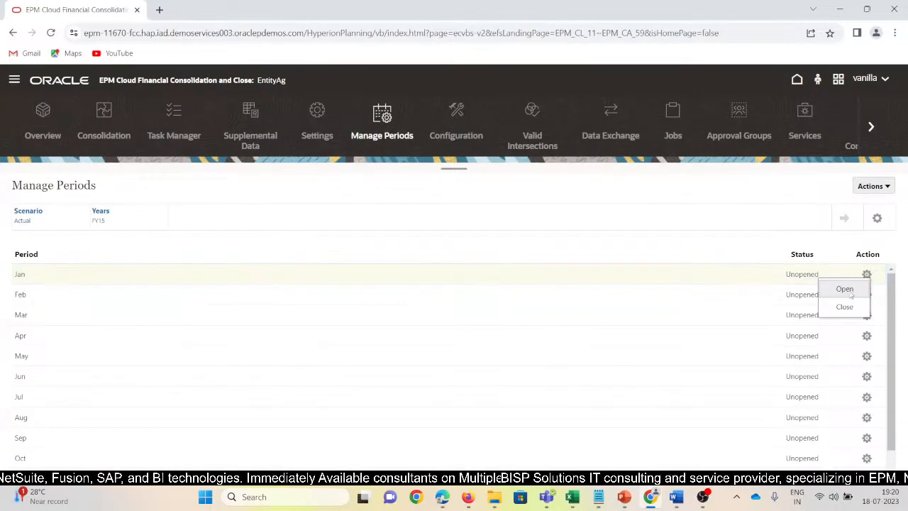
left_click(850, 289)
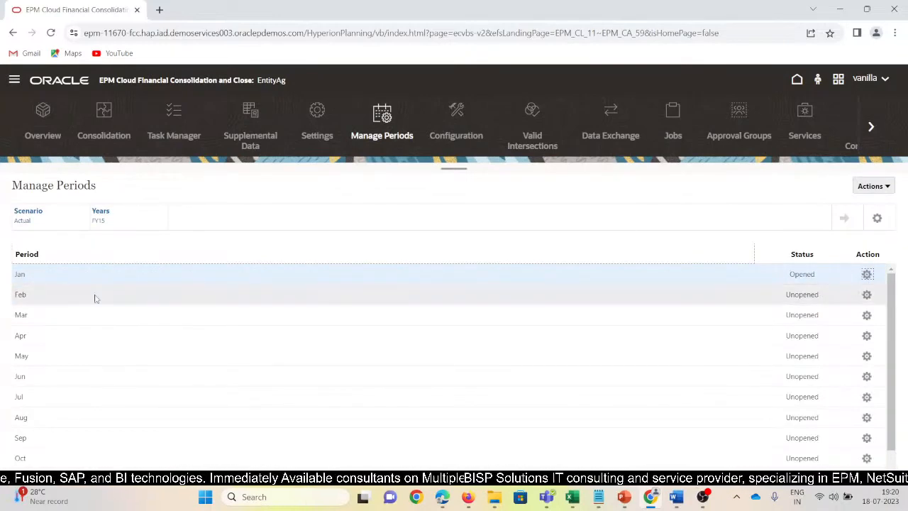
Return to Consolidation Journals and approve the InterCo_Agg_Substrac journal without comments.
left_click(15, 79)
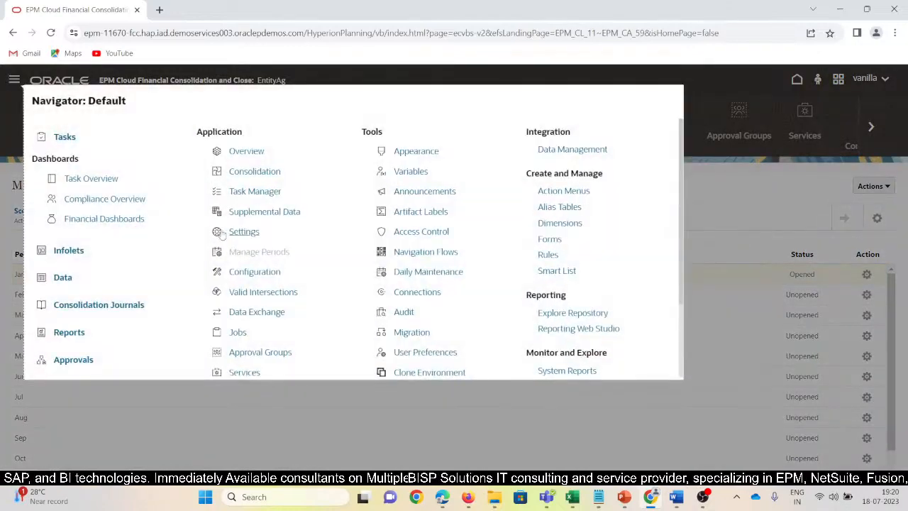
left_click(135, 303)
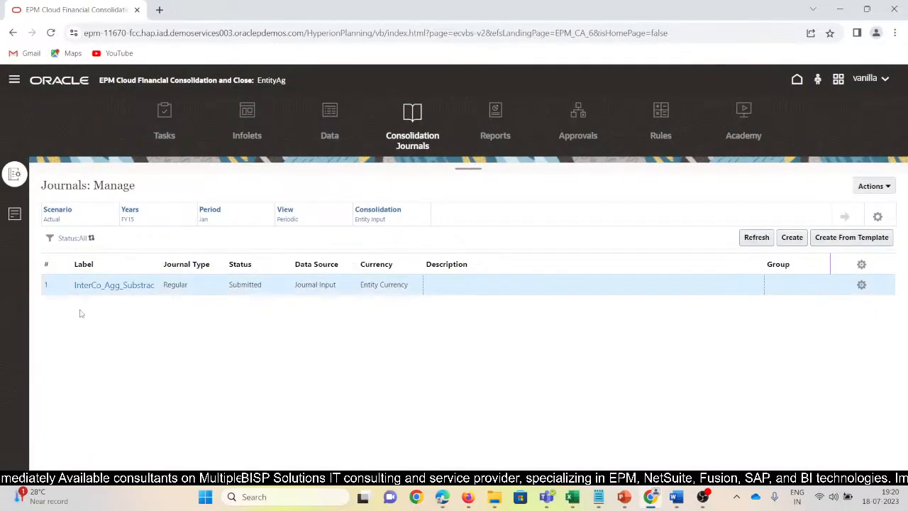
left_click(860, 287)
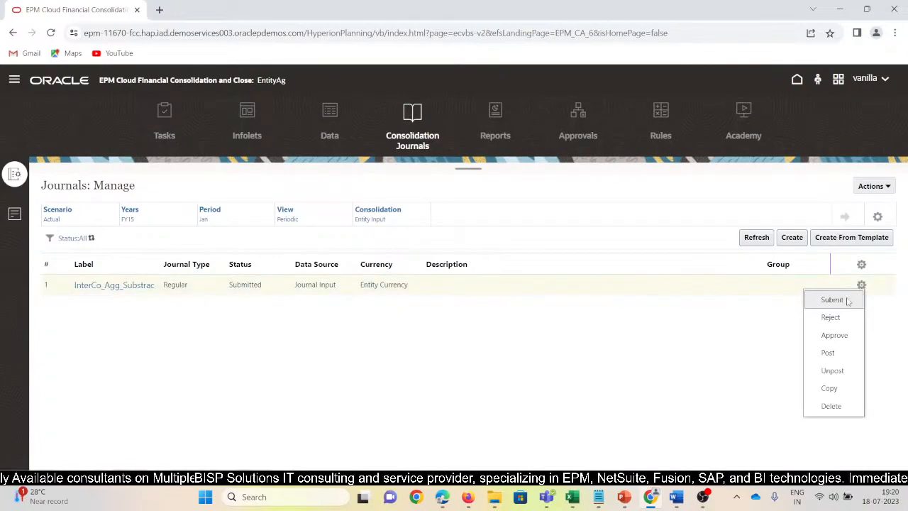
left_click(837, 337)
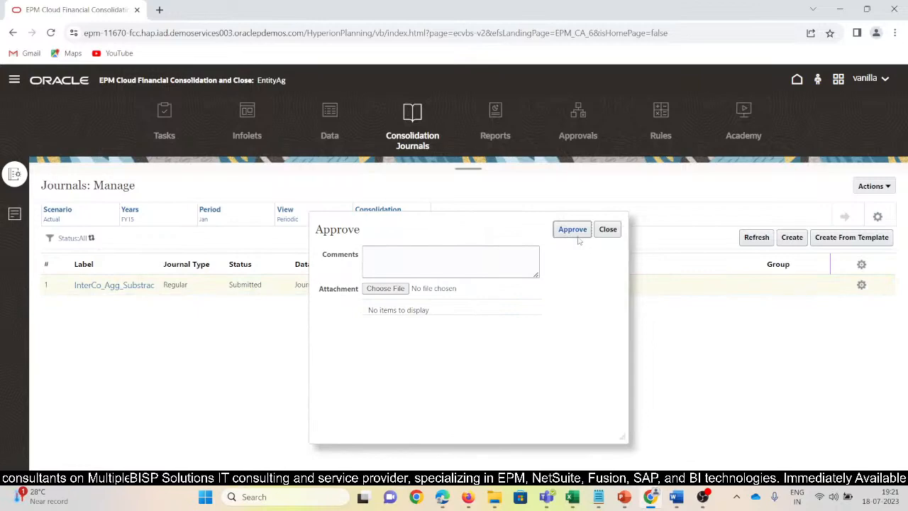
left_click(572, 229)
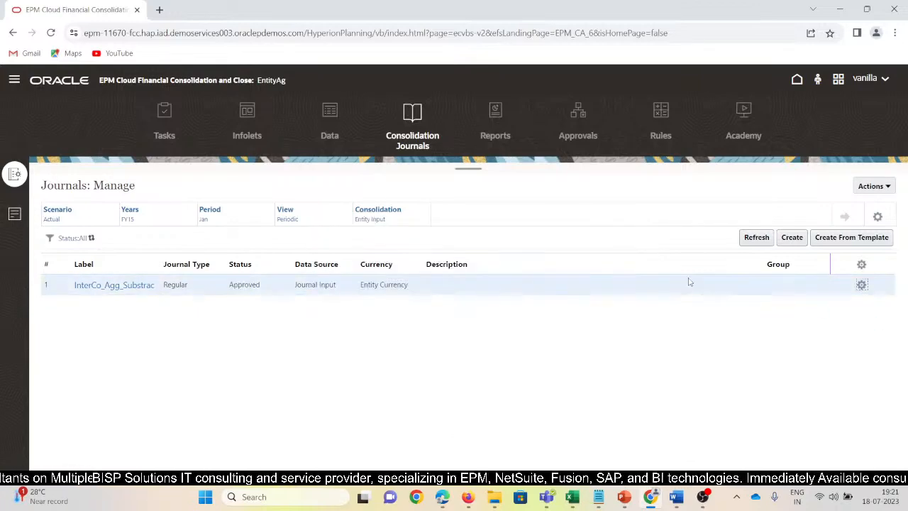
Post the approved InterCo_Agg_Substrac journal without comments.
left_click(861, 286)
left_click(837, 352)
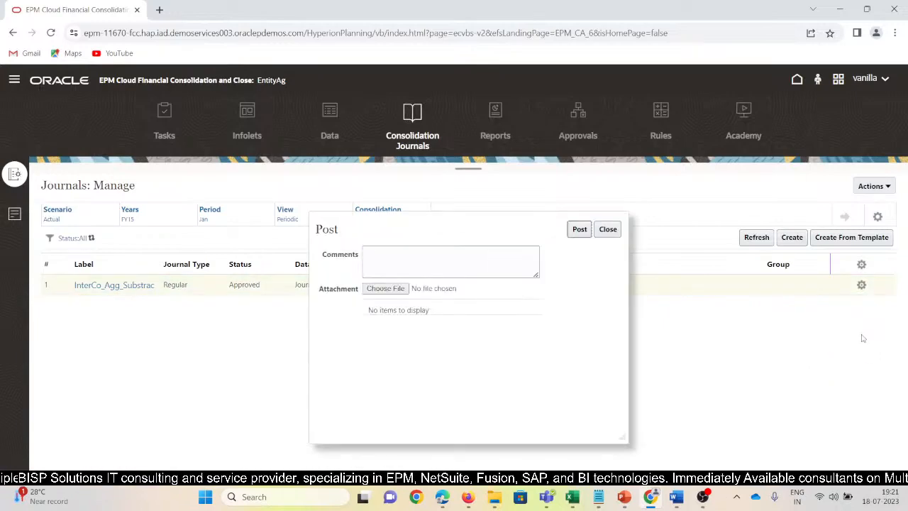
left_click(579, 230)
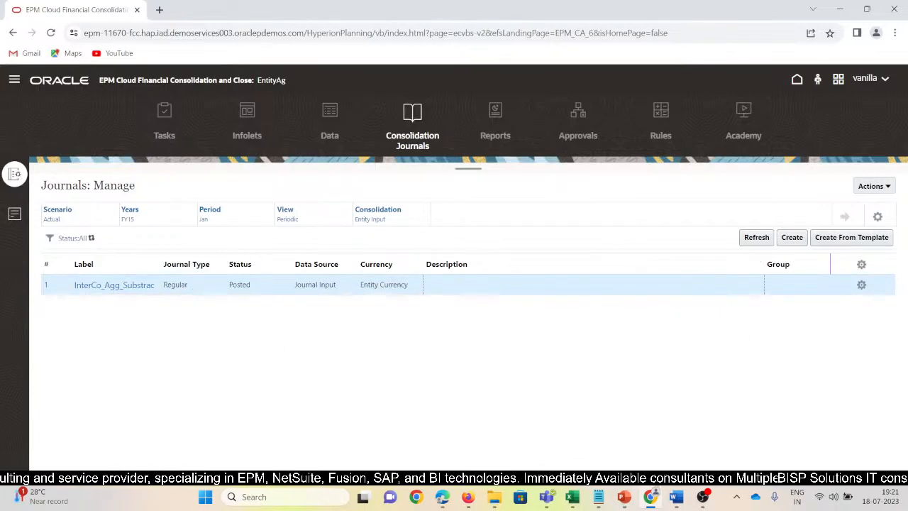
Switch to the SV_Entity_Aggregation_Subtraction workbook in Excel, refresh the Sheet2 ad hoc grid, and check the WEST101 values for Income4 and IntercoSales.
mouse_move(575, 499)
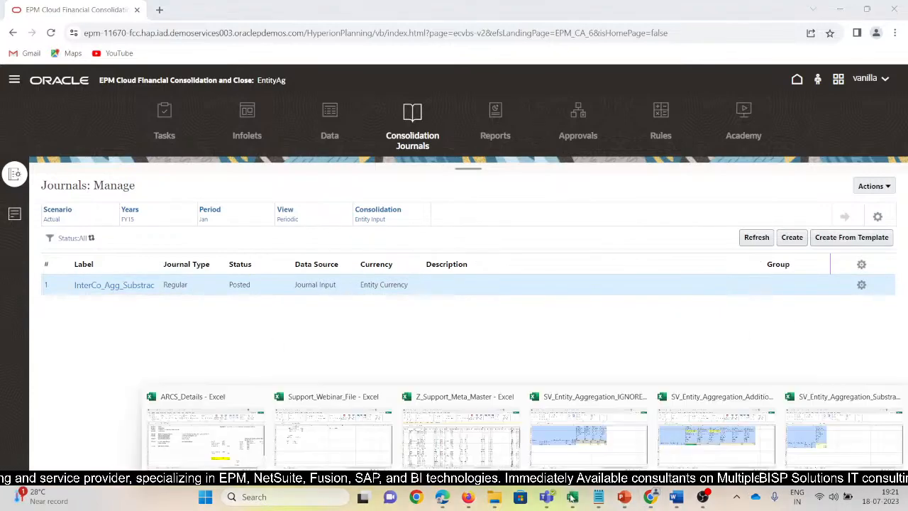
left_click(726, 446)
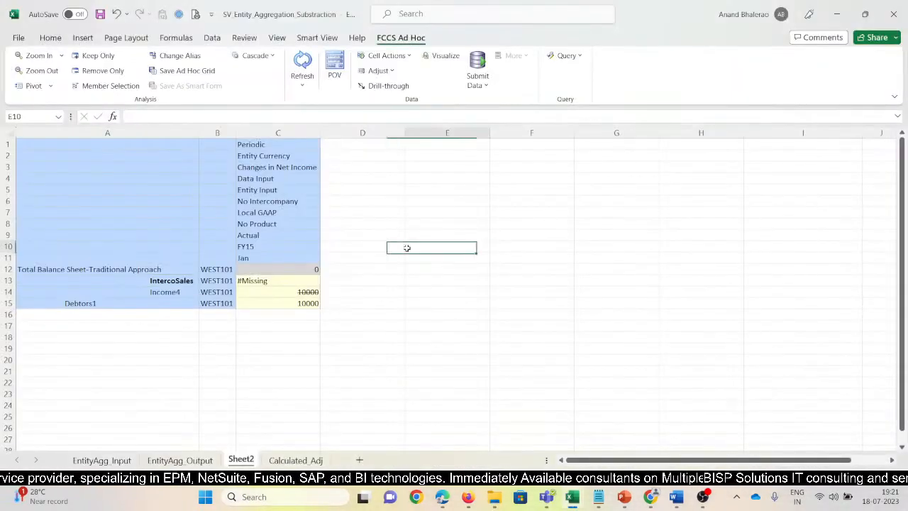
left_click(302, 64)
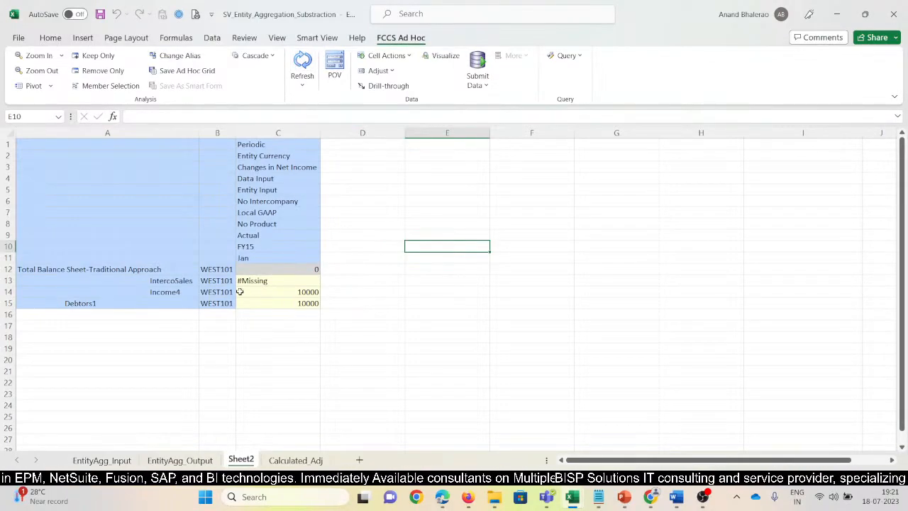
left_click(282, 293)
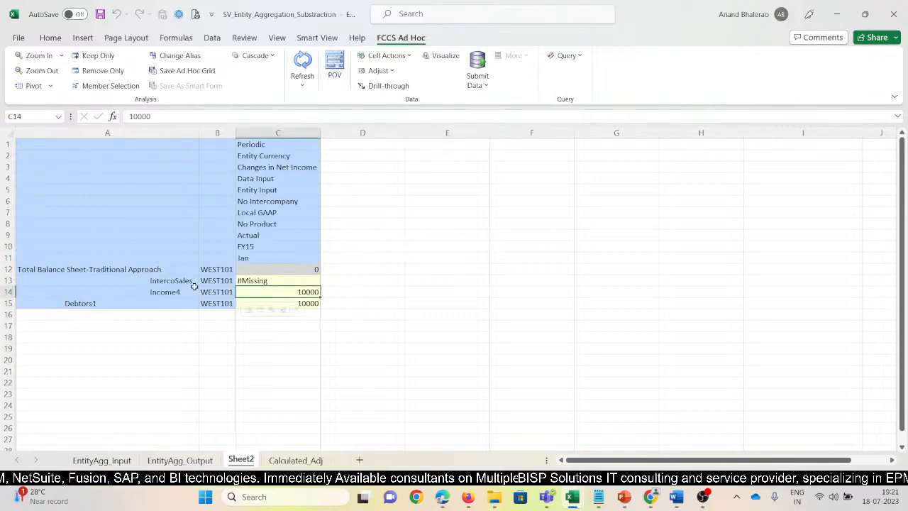
left_click(178, 284)
left_click(262, 282)
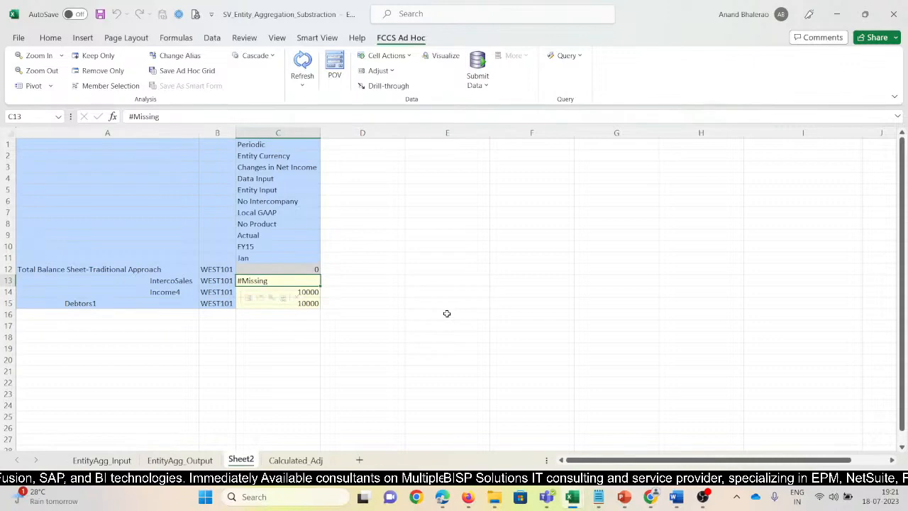
Zoom out the No Intercompany member in the ad hoc grid's column header to Intercompany Top.
left_click(269, 204)
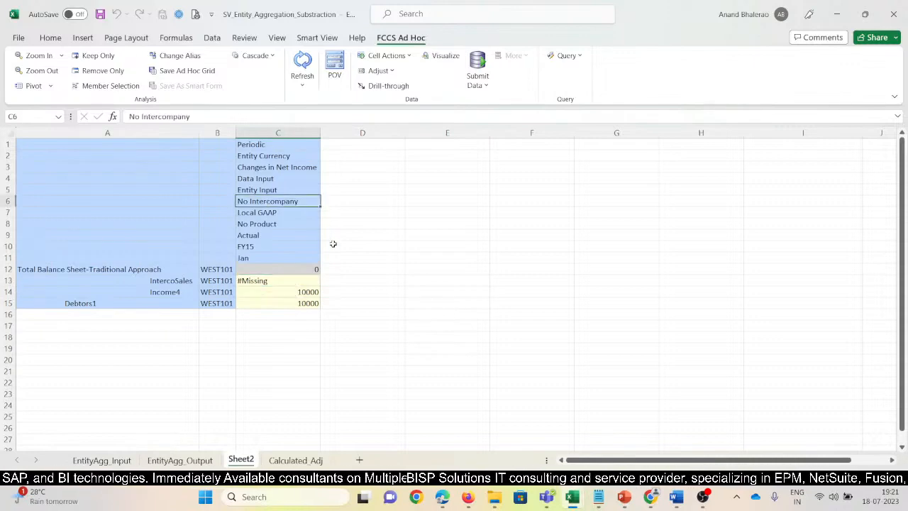
left_click(280, 257)
left_click(268, 203)
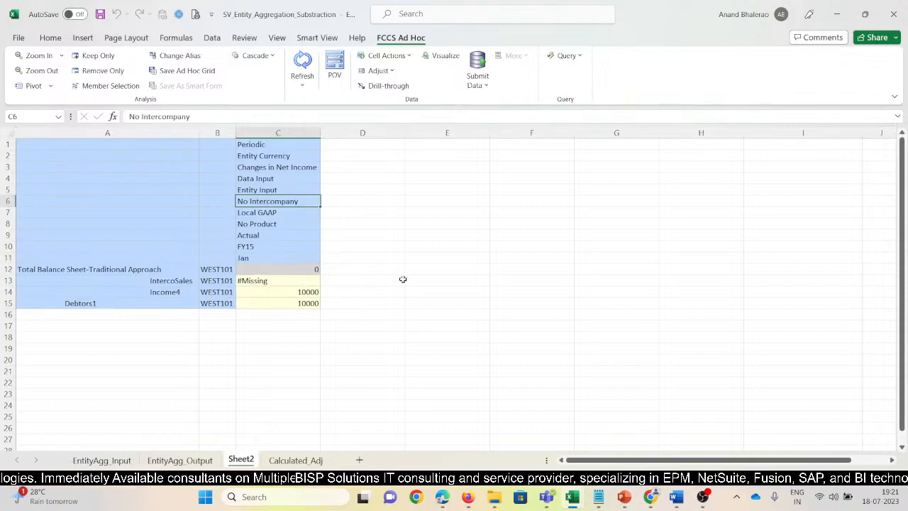
left_click(173, 281)
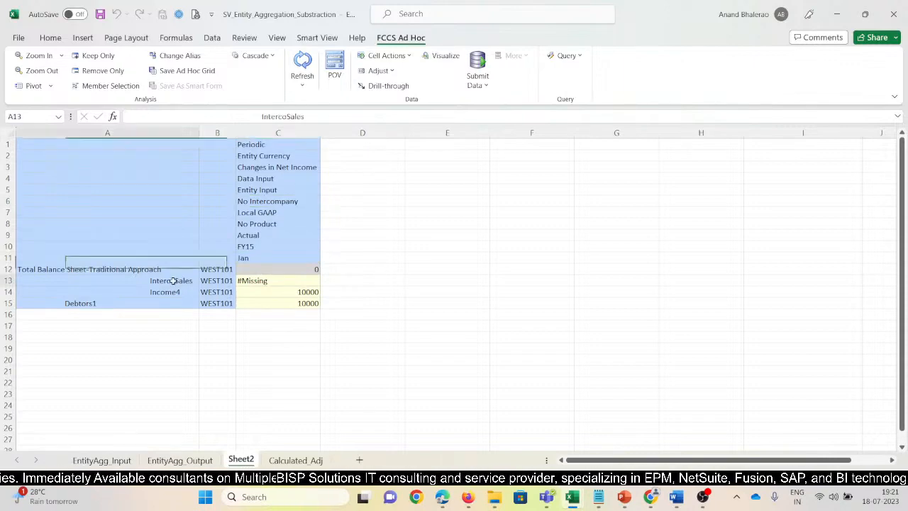
left_click(294, 203)
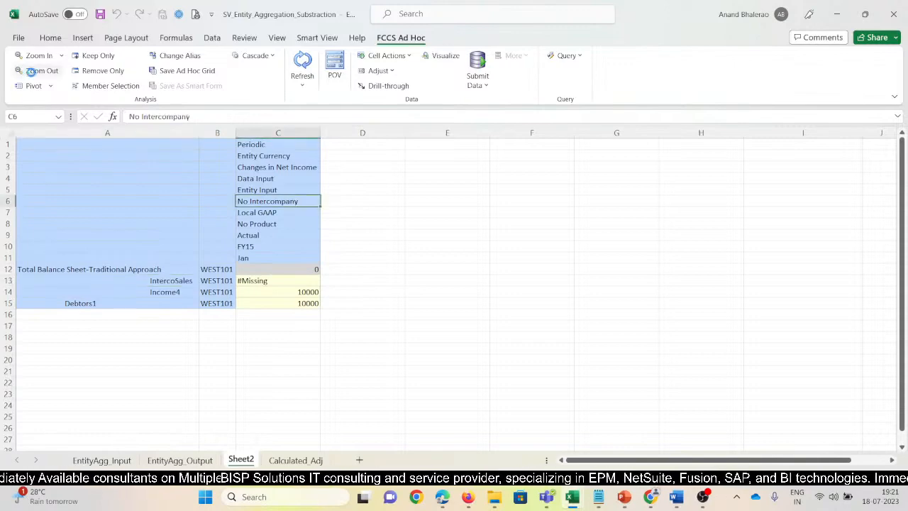
left_click(31, 72)
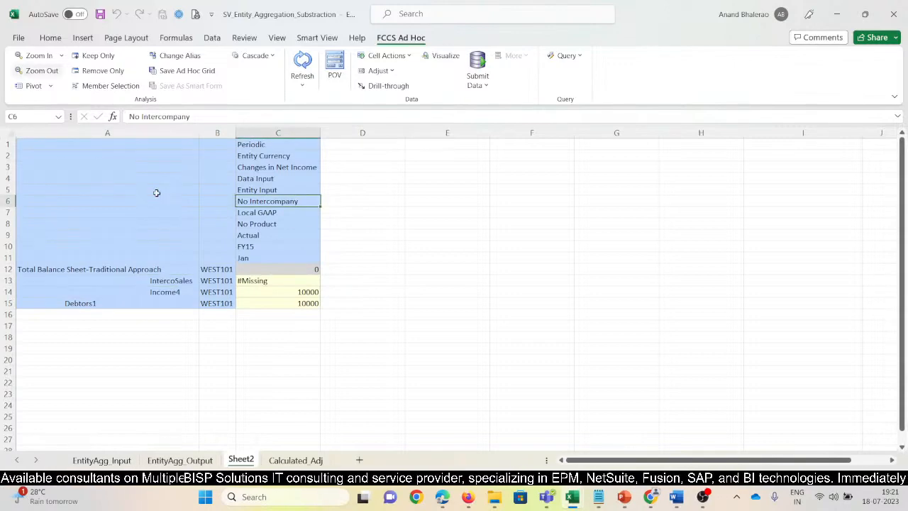
Refresh the grid to recheck IntercoSales, and zoom out the Data Input member to Total Input And Adjusted.
left_click(287, 334)
left_click(249, 281)
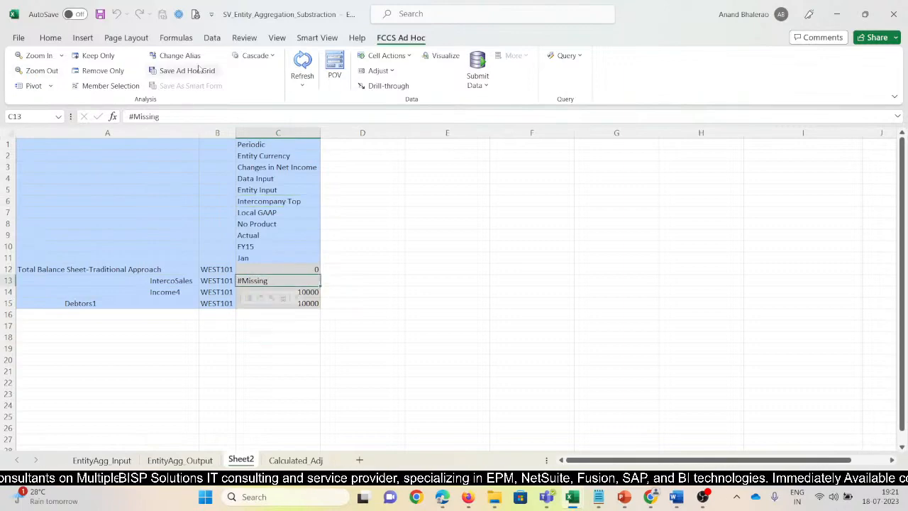
left_click(310, 66)
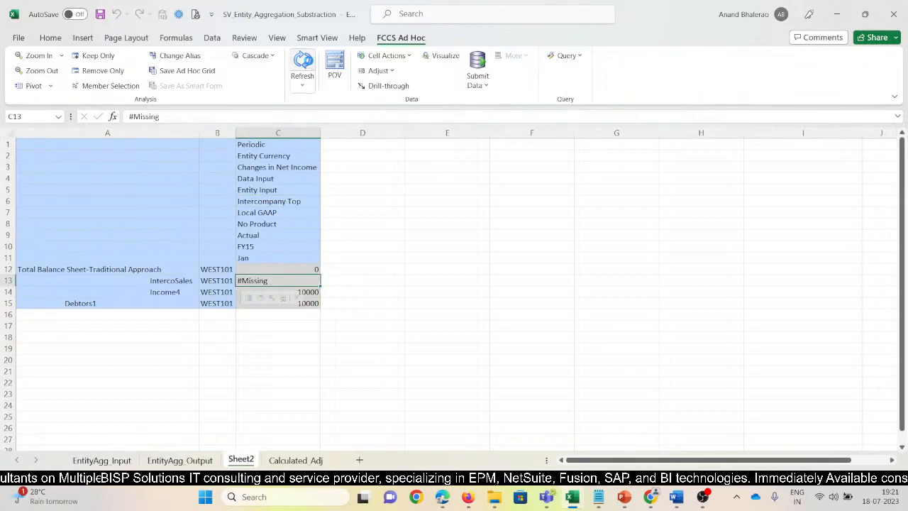
left_click(273, 180)
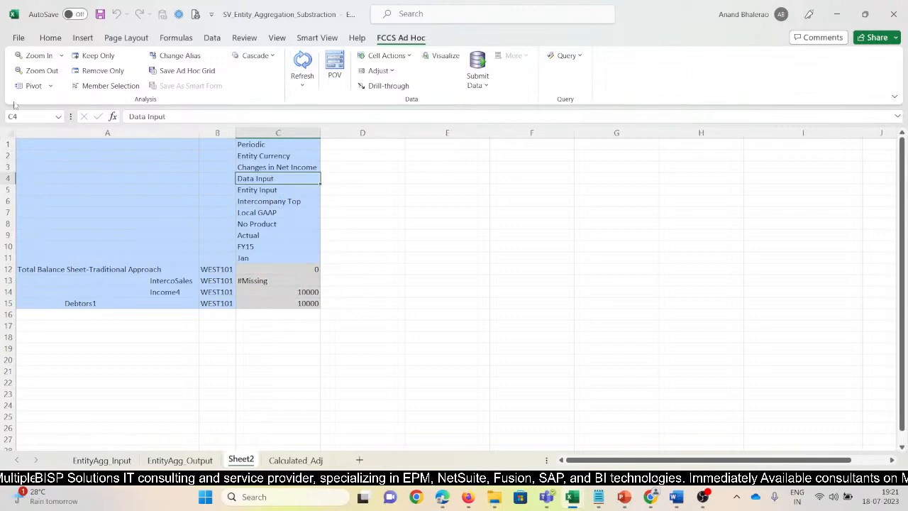
left_click(51, 72)
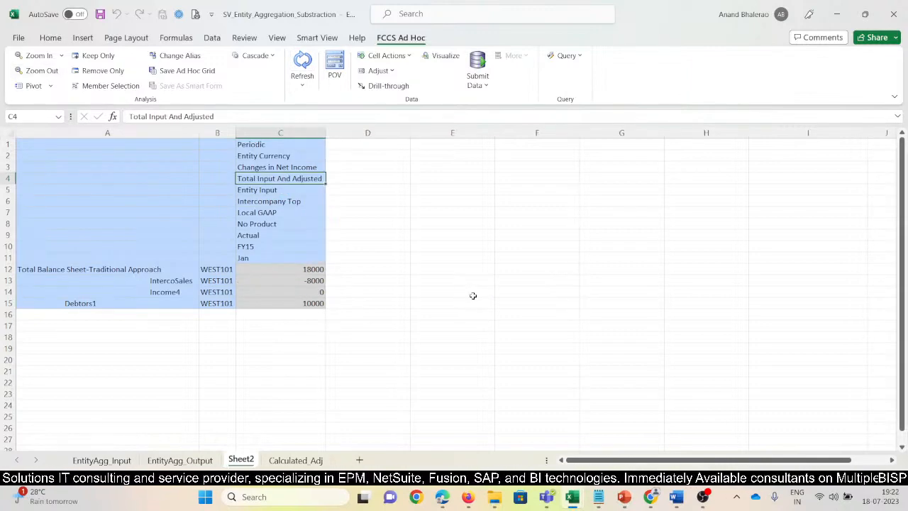
Check the WEST101 IntercoSales amount under Total Input And Adjusted and refresh the Sheet2 grid.
left_click(394, 337)
left_click(307, 281)
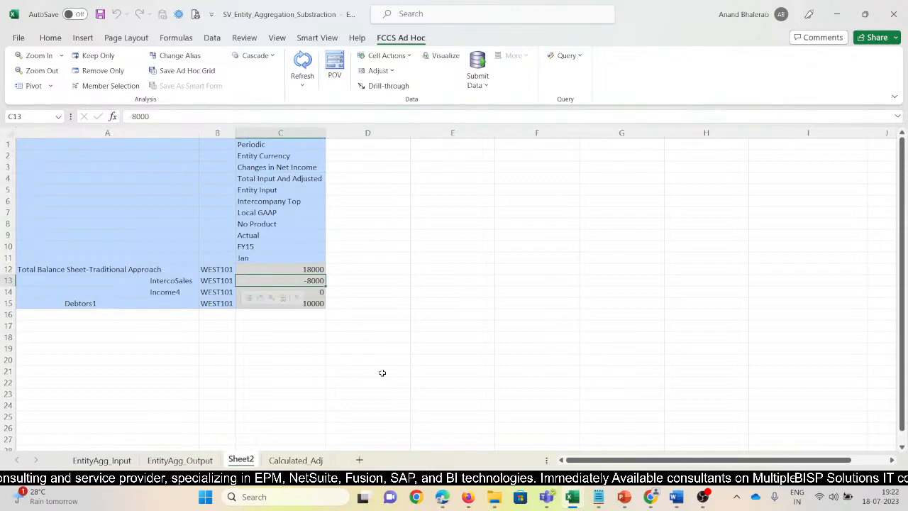
left_click(389, 319)
left_click(312, 281)
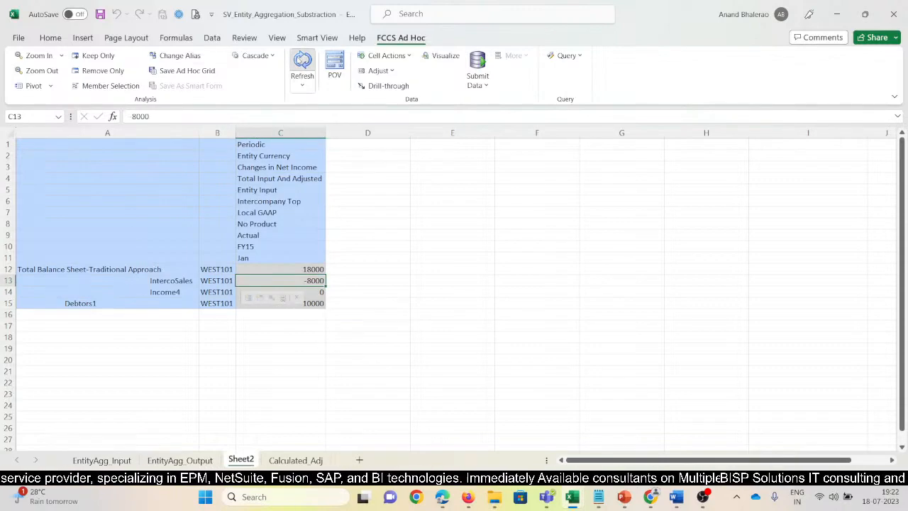
left_click(302, 62)
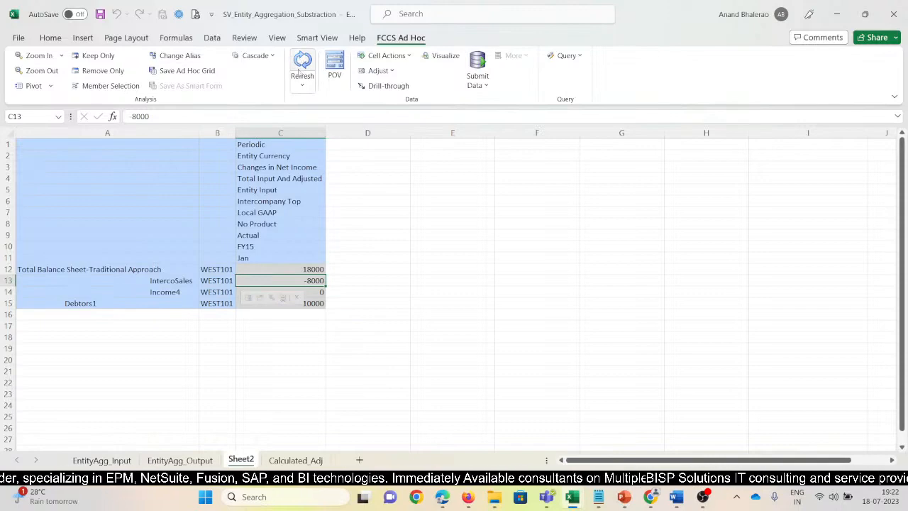
Clear the EAST101 IntercoSales amounts in all four intercompany columns of the EntityAgg_Input sheet and submit the data.
left_click(104, 461)
left_click(367, 328)
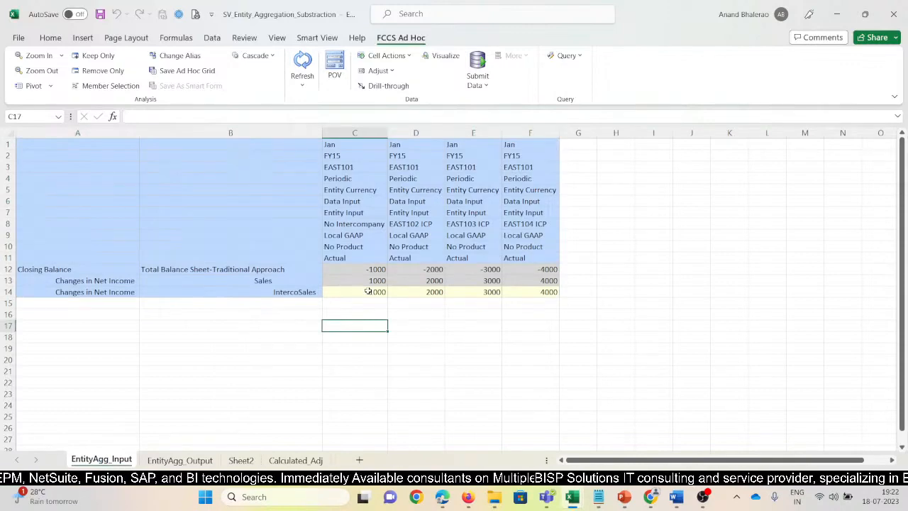
left_click_drag(366, 292, 442, 292)
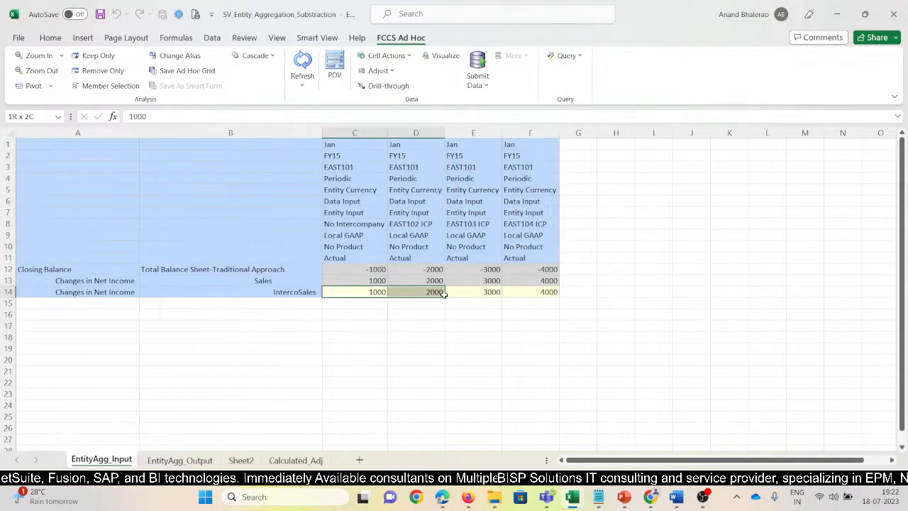
left_click(431, 349)
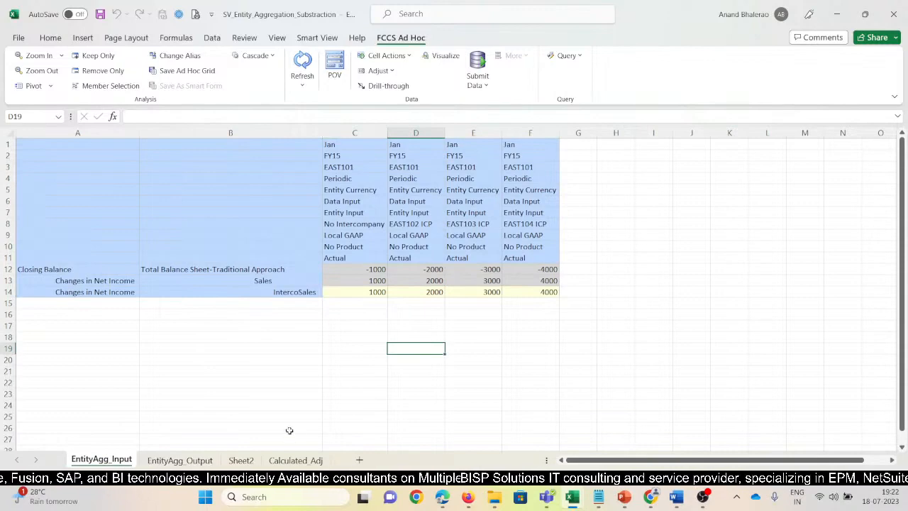
left_click(571, 325)
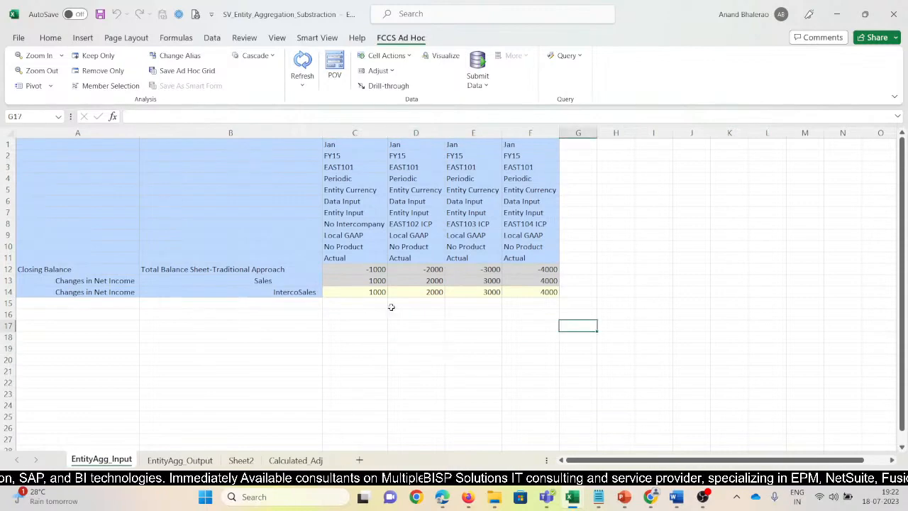
left_click_drag(370, 293, 509, 287)
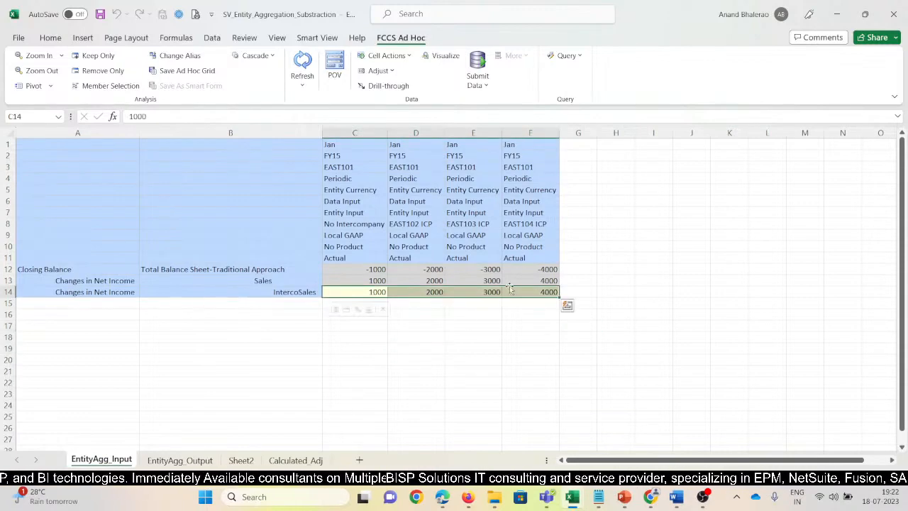
key("Delete")
key("Return")
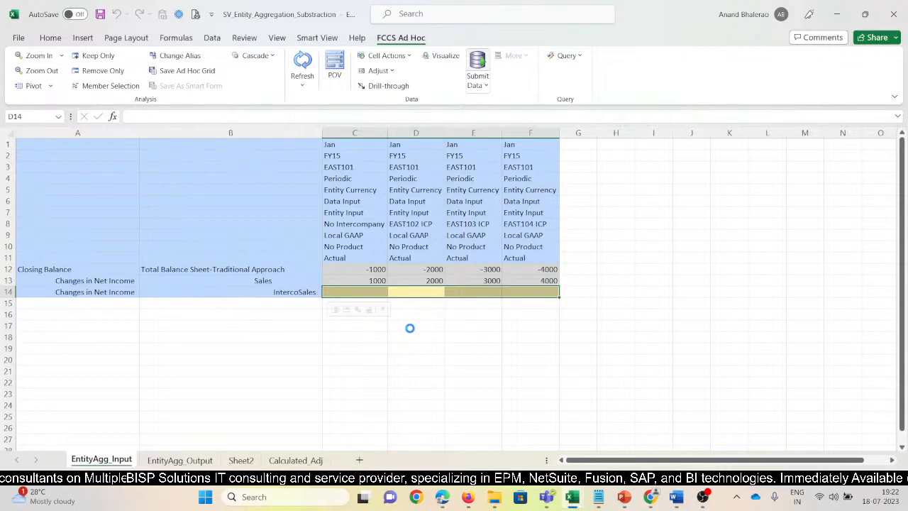
mouse_move(706, 501)
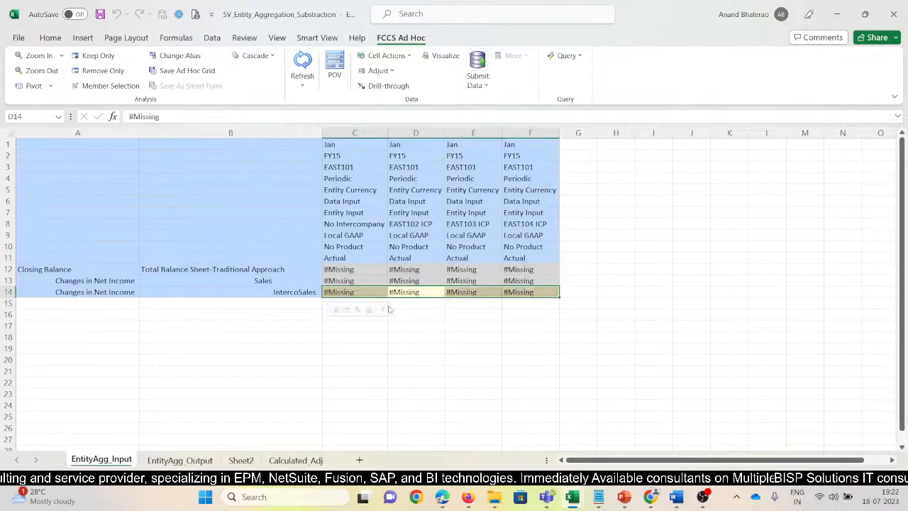
left_click(400, 323)
Return to the Sheet2 ad hoc grid and refresh it to recheck the WEST101 values.
left_click(245, 461)
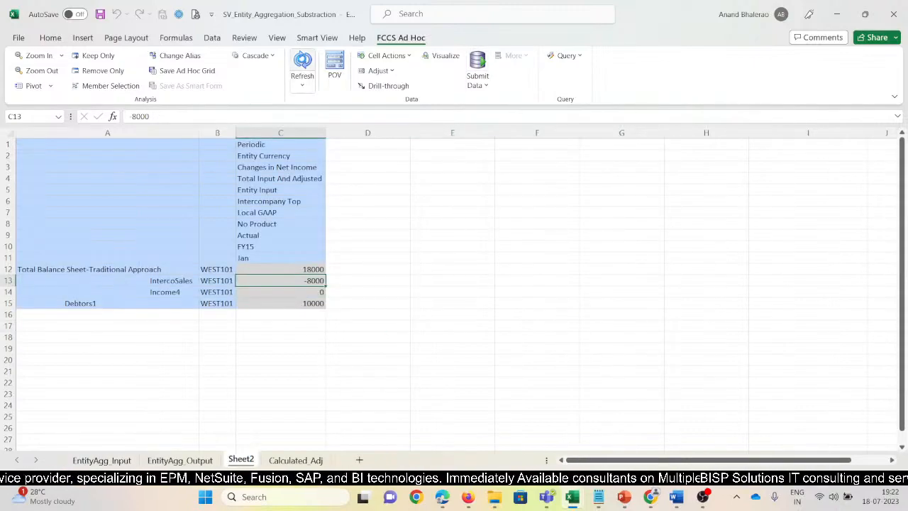
left_click(303, 62)
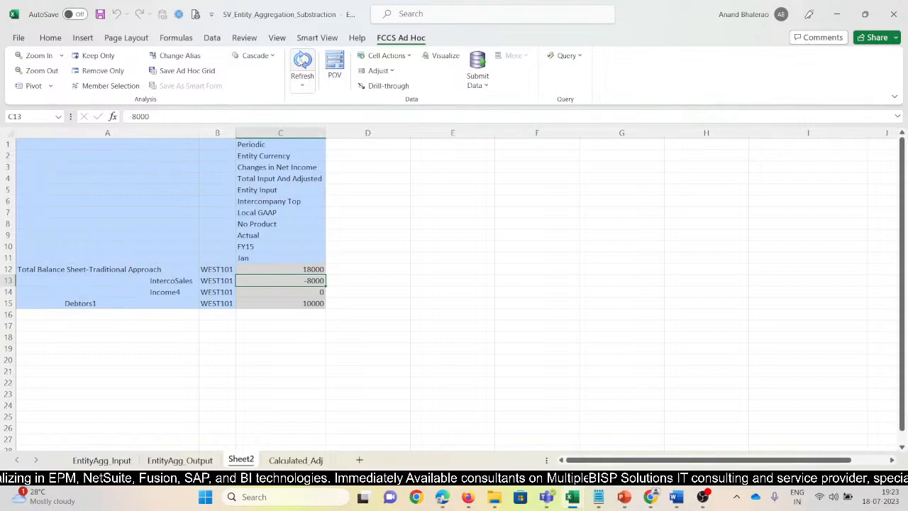
left_click_drag(198, 133, 185, 134)
left_click_drag(425, 326, 369, 327)
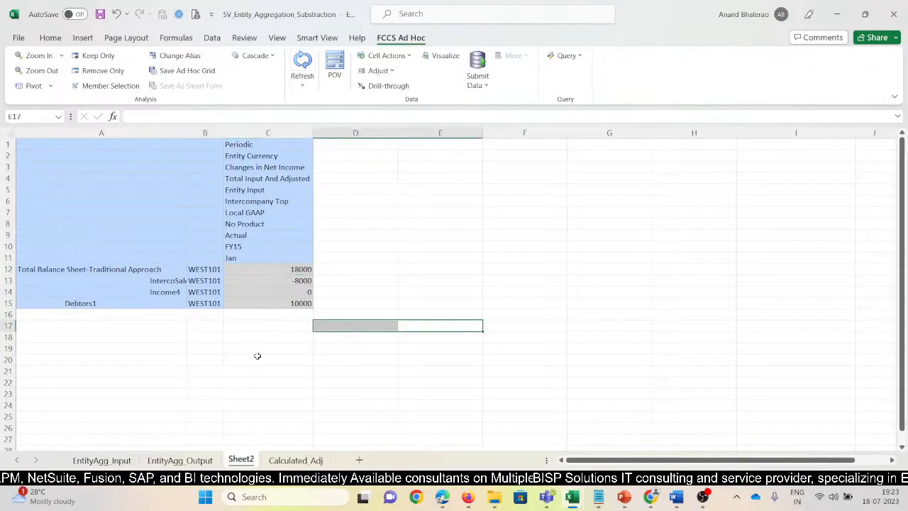
left_click(180, 460)
key("ctrl+Page_Down")
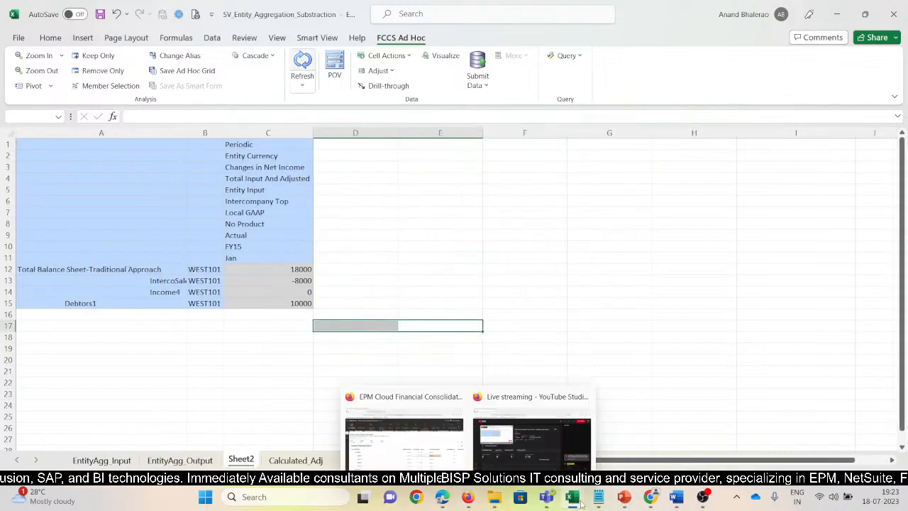
Switch to the EntityAg application in Chrome and open Manage Ownership under Consolidation.
mouse_move(649, 498)
left_click(650, 429)
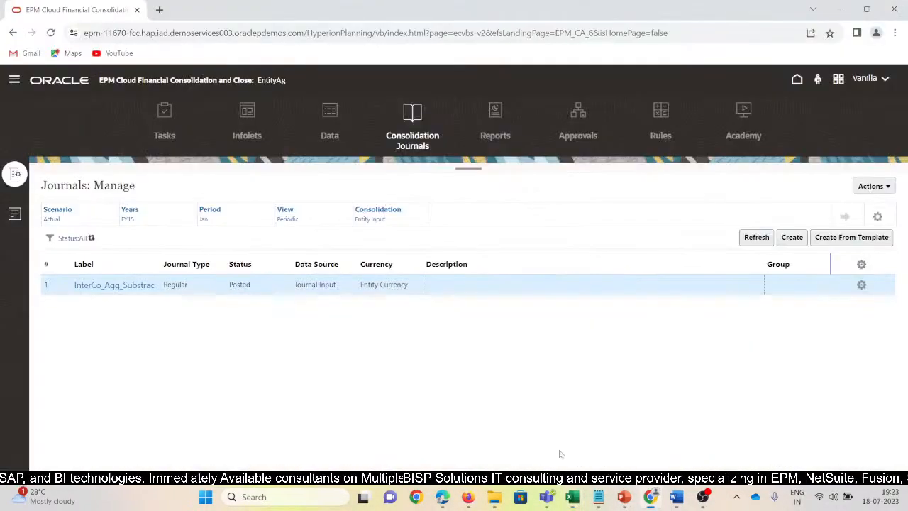
left_click(14, 80)
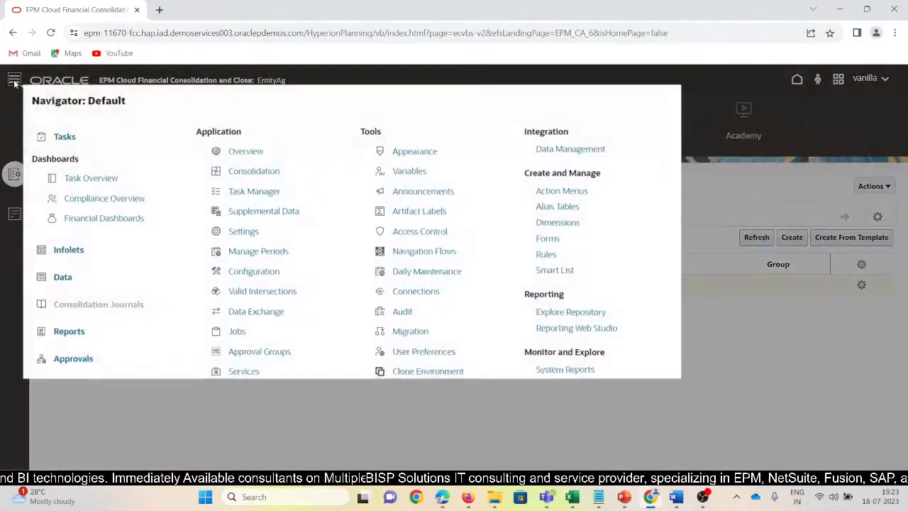
left_click(257, 174)
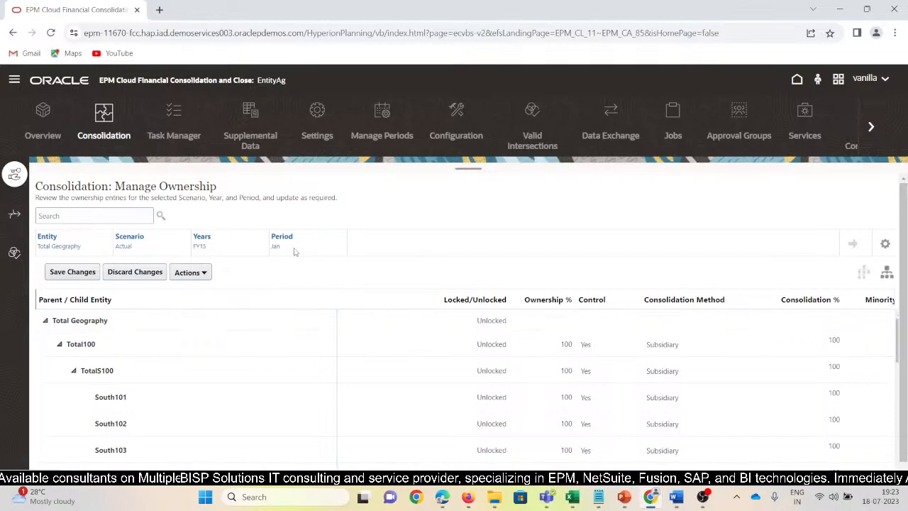
Set the consolidation method of WEST101 under TotalW100 to Holding, save the ownership changes, and check the entity in the Excel grid.
scroll(162, 397, "down", 5)
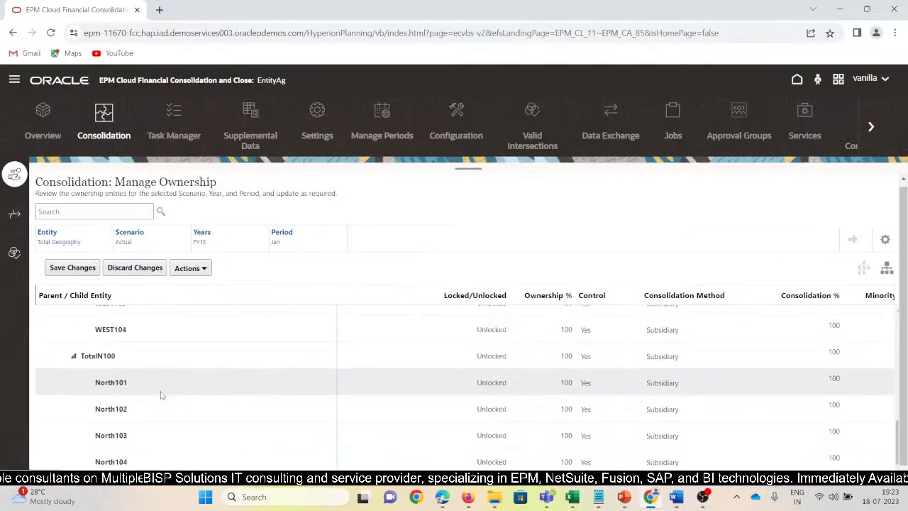
scroll(162, 394, "up", 2)
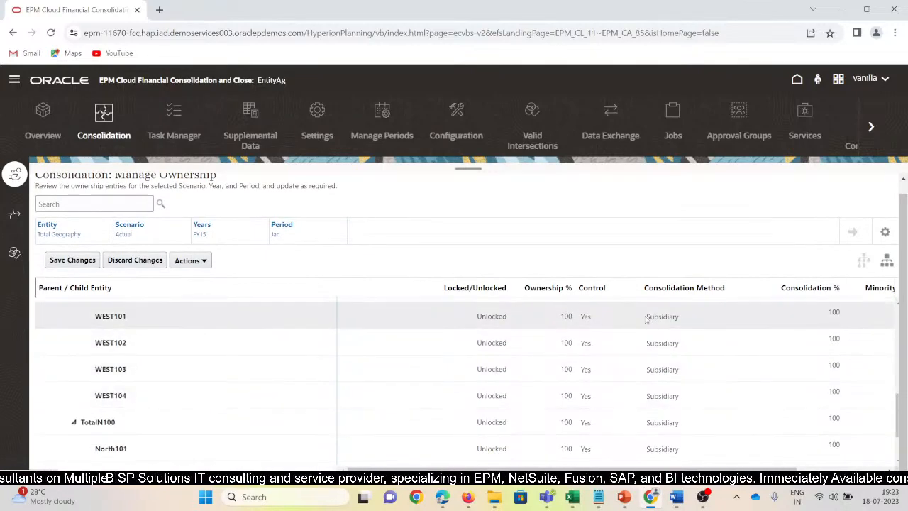
left_click(647, 319)
left_click(682, 328)
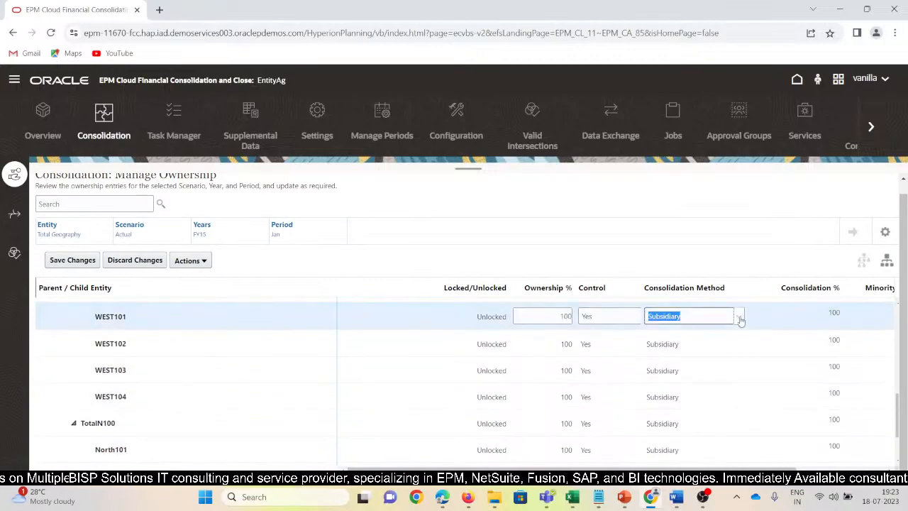
left_click(740, 320)
left_click(686, 347)
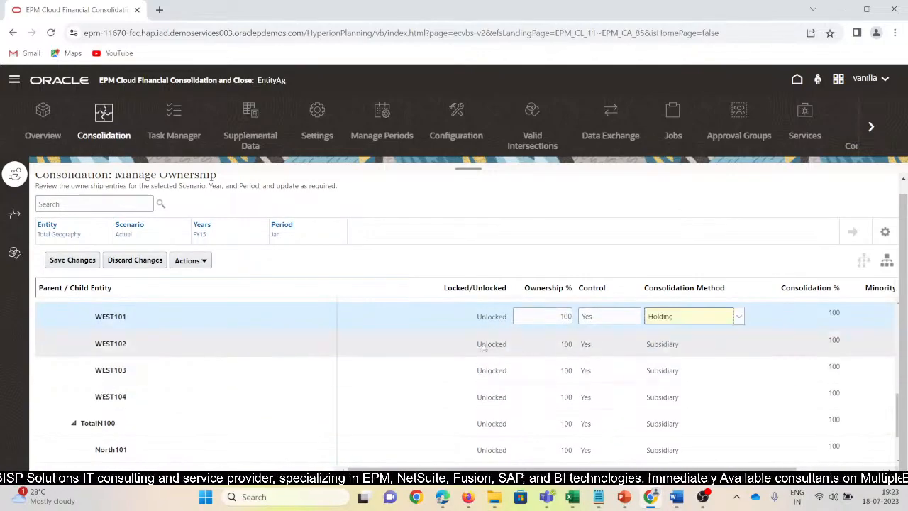
left_click(72, 261)
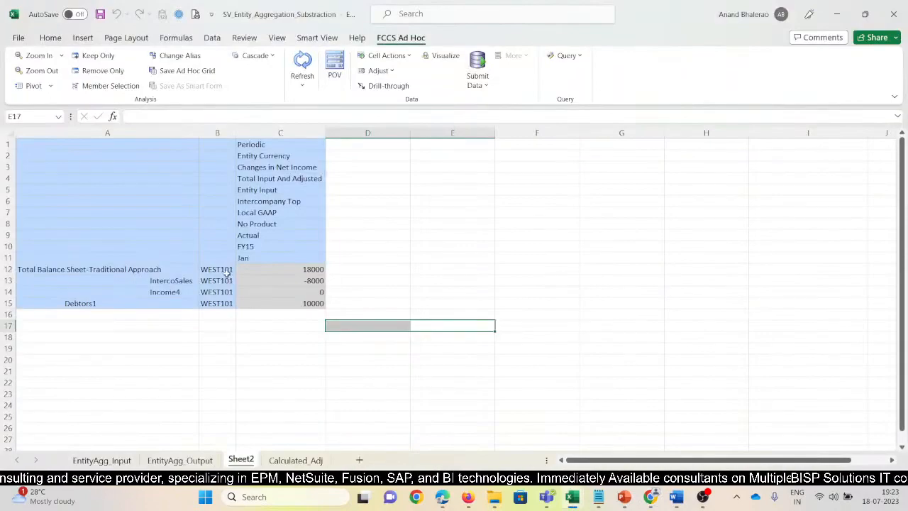
left_click(226, 278)
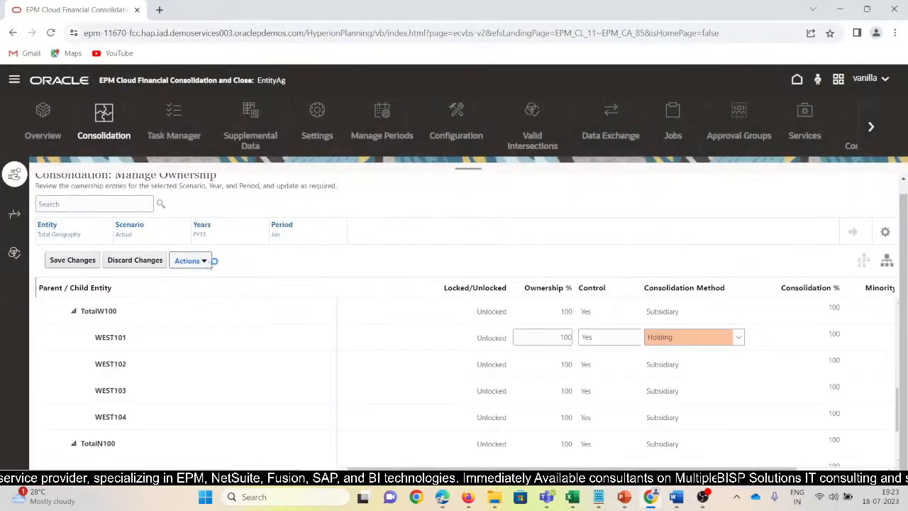
Recompute the ownership data from Manage Ownership and dismiss the status dialog.
left_click(190, 260)
left_click(209, 296)
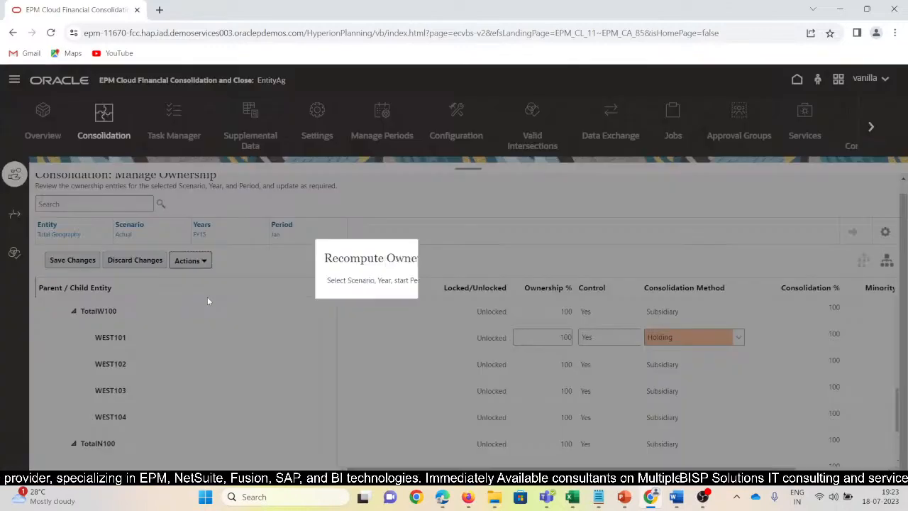
left_click(562, 260)
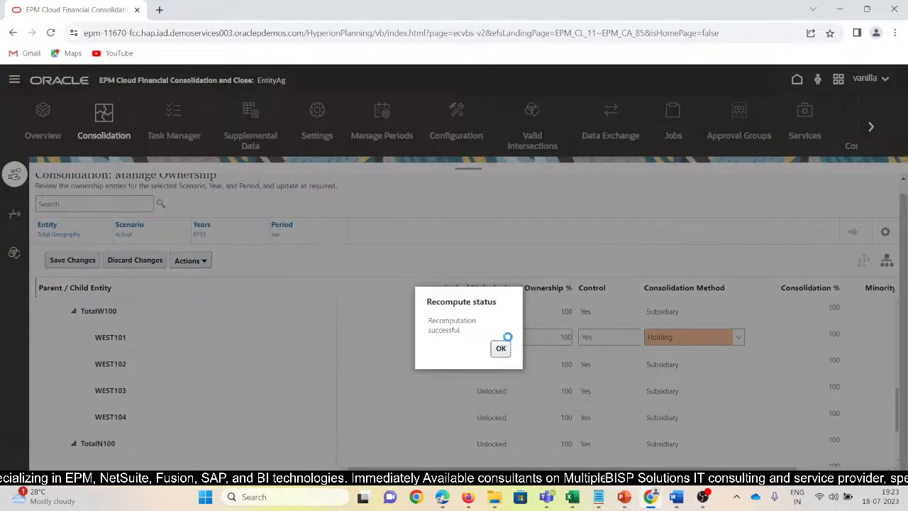
left_click(500, 348)
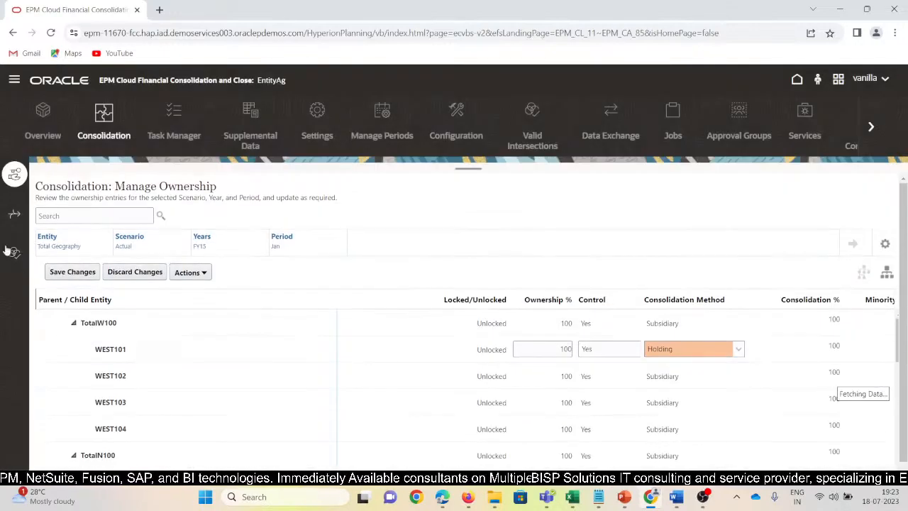
Launch the Consolidate business rule for entity W_100, scenario Actual, period Jan and year FY15.
left_click(14, 81)
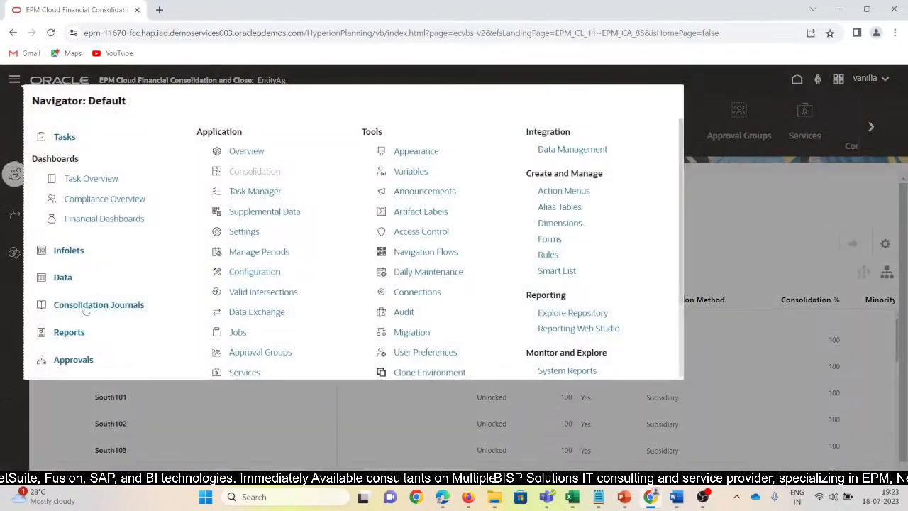
scroll(118, 330, "down", 2)
left_click(64, 286)
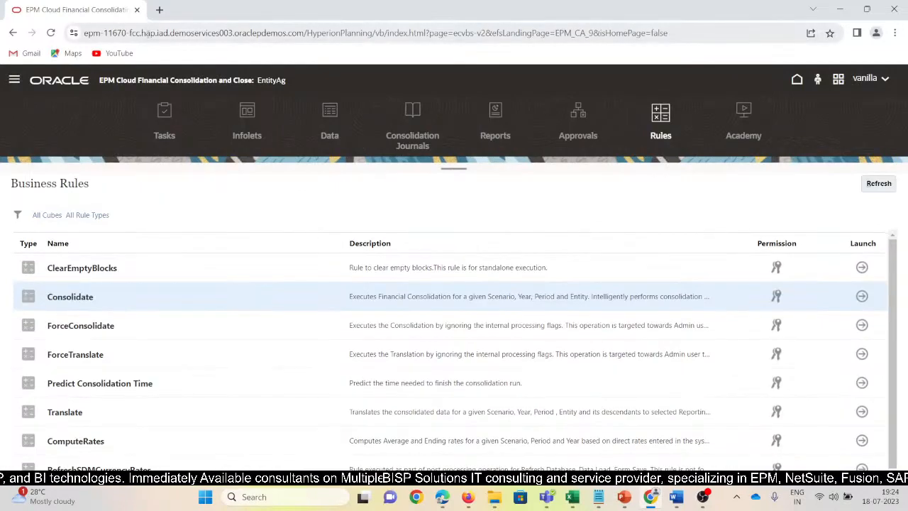
left_click(861, 296)
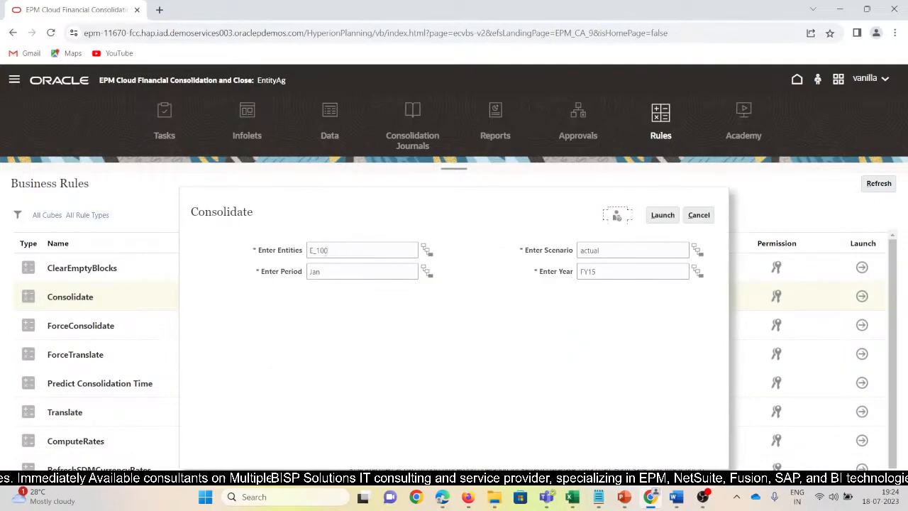
left_click(315, 251)
key("BackSpace")
type("W")
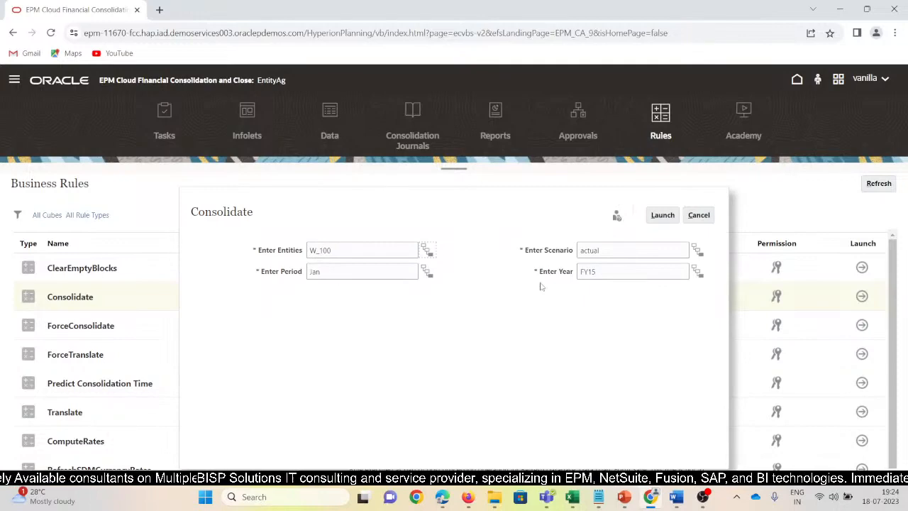
left_click(663, 217)
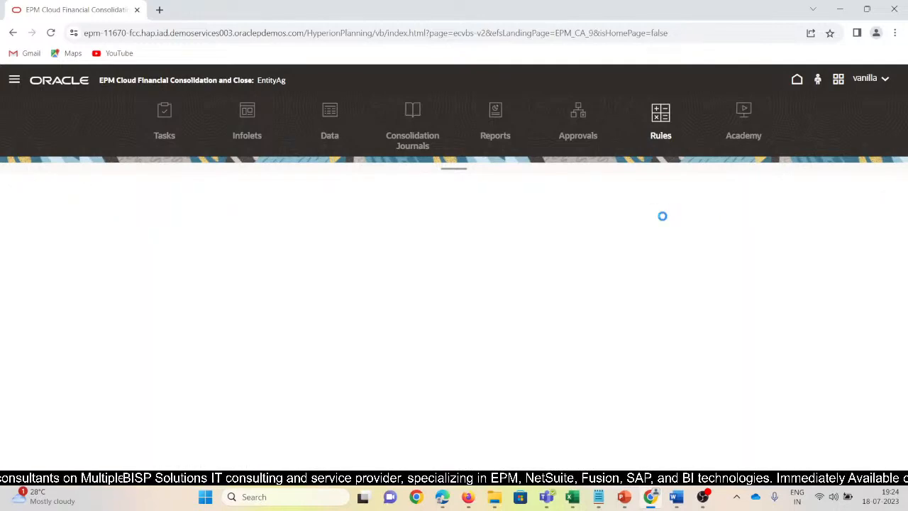
left_click(758, 271)
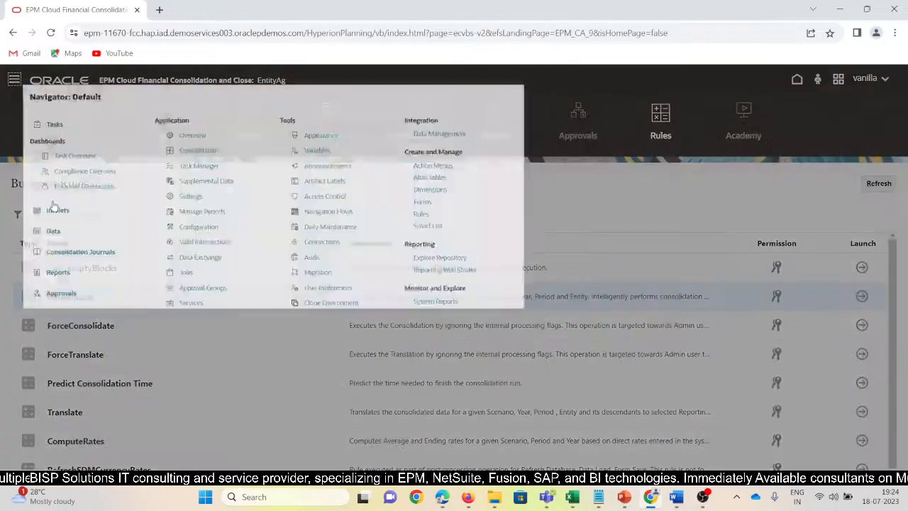
Open the job details of the latest Consolidate run to check its status and prompt values.
left_click(14, 79)
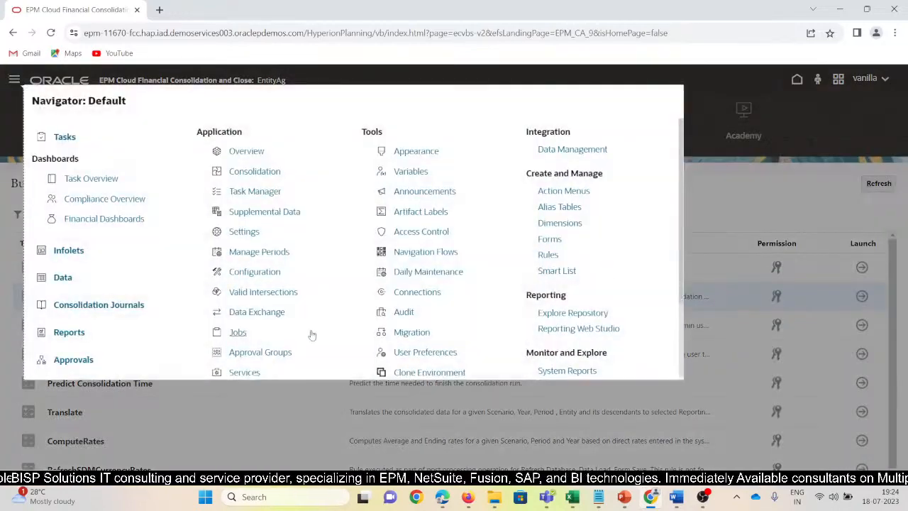
left_click(242, 334)
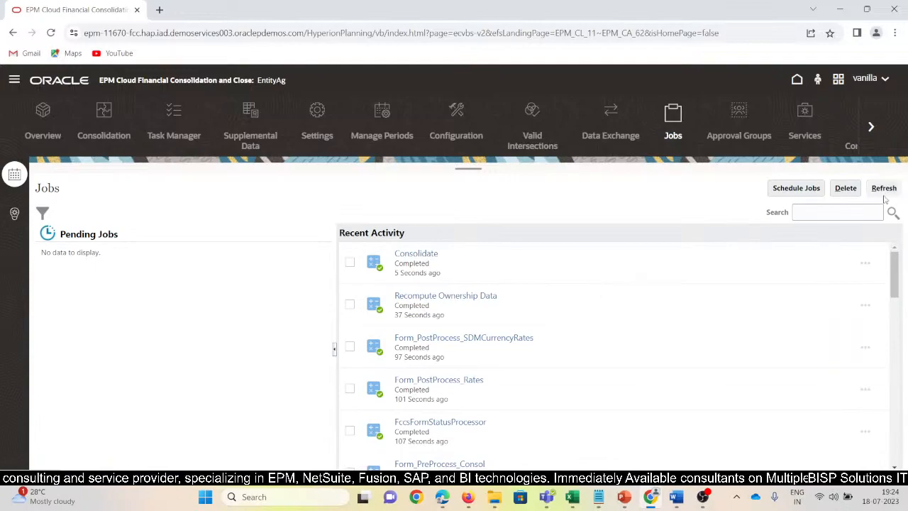
left_click(413, 254)
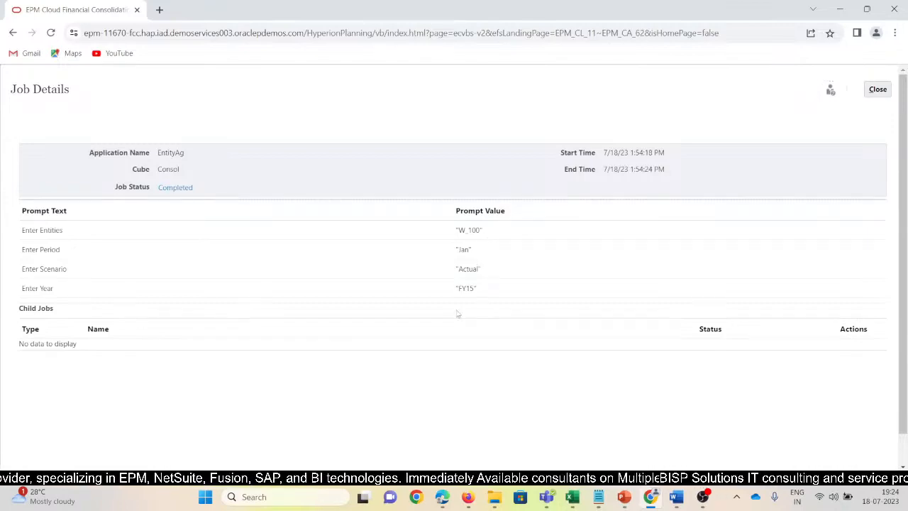
Switch to the SV_Entity_Aggregation_Substraction workbook in Excel and refresh the WEST101 ad hoc grid on Sheet2.
mouse_move(572, 497)
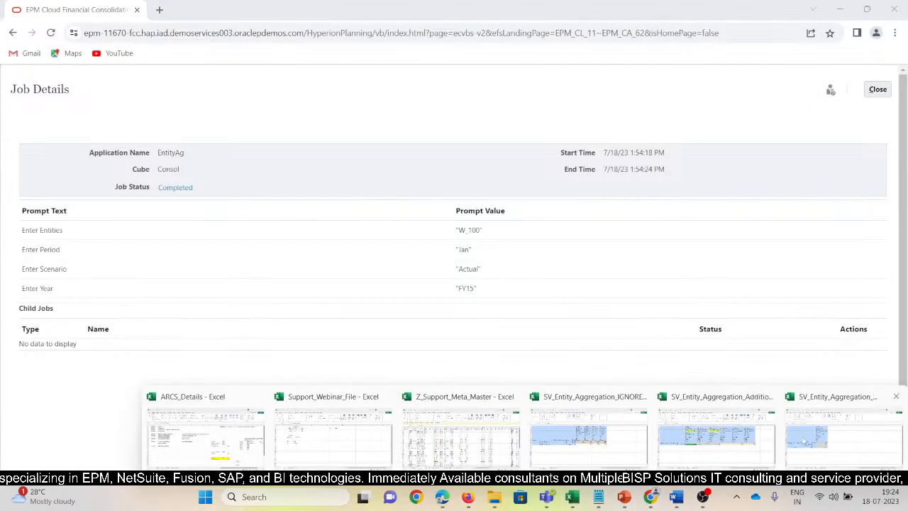
left_click(810, 425)
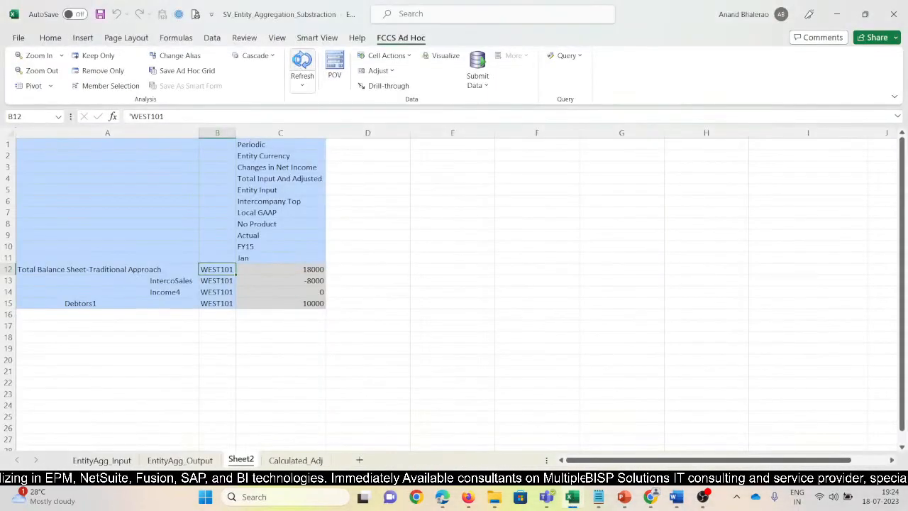
left_click(295, 78)
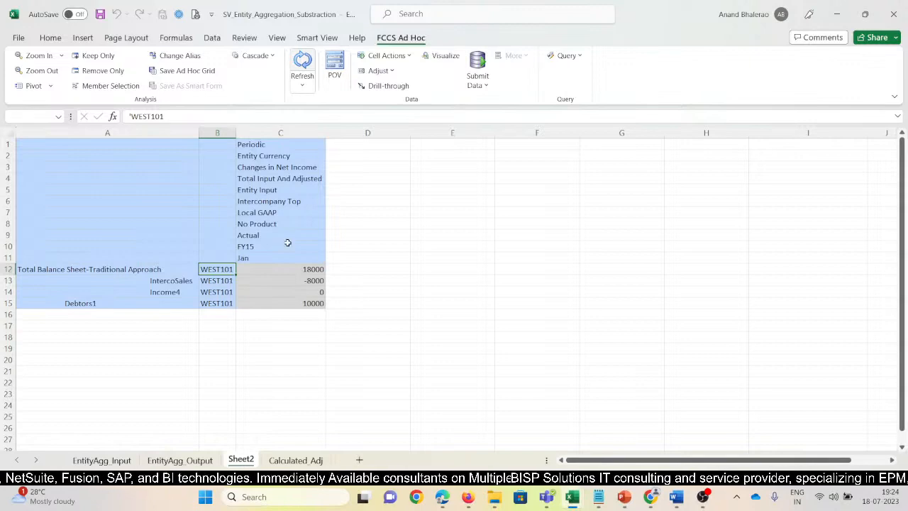
Zoom out Total Input And Adjusted to Total Data Source and Changes in Net Income to Movements Operating.
left_click(277, 179)
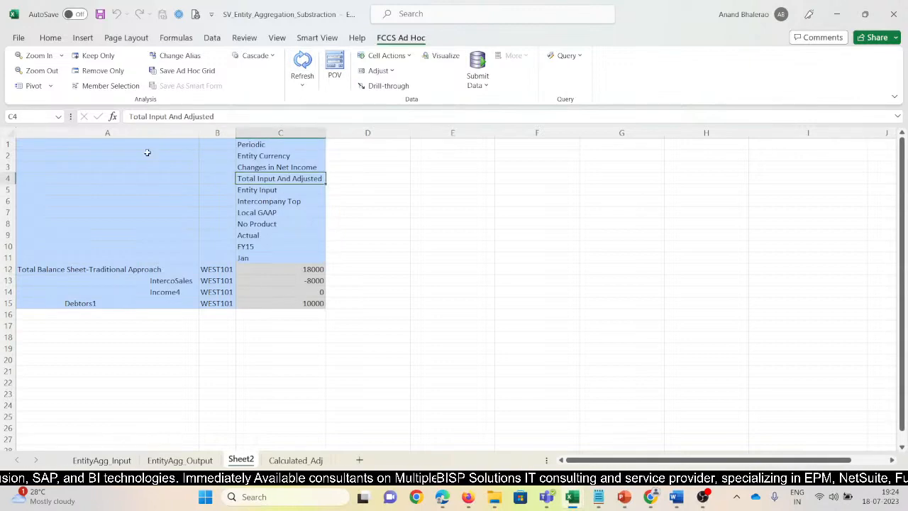
left_click(41, 71)
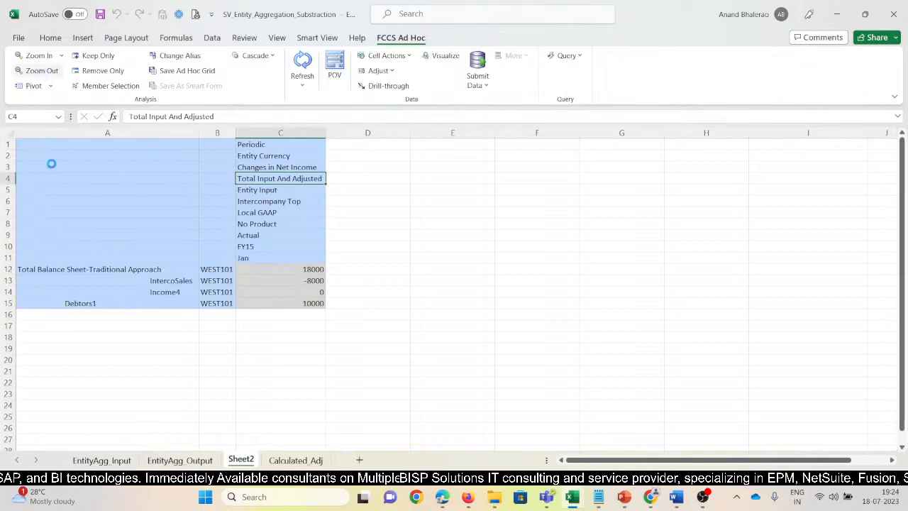
left_click(277, 168)
left_click(41, 70)
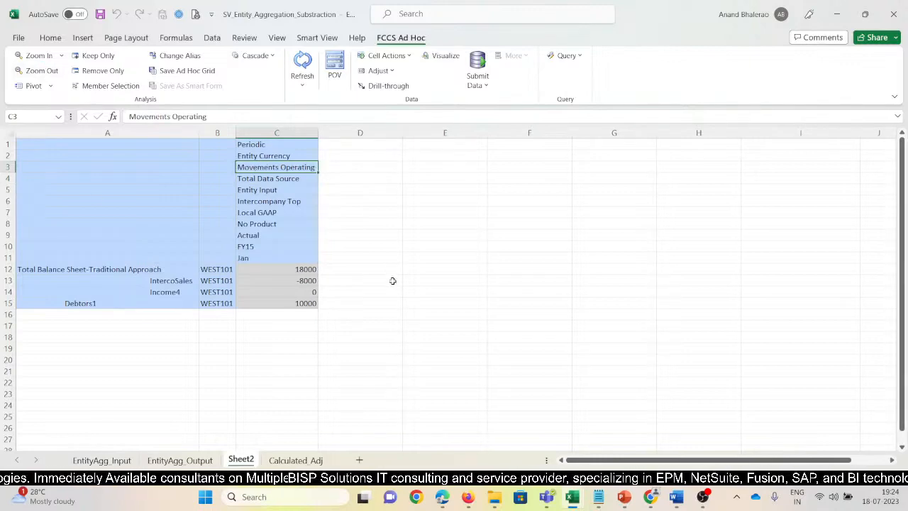
Refresh the grid and check the IntercoSales and Debtors1 rows of WEST101 against the Intercompany Top and Periodic members.
left_click(266, 201)
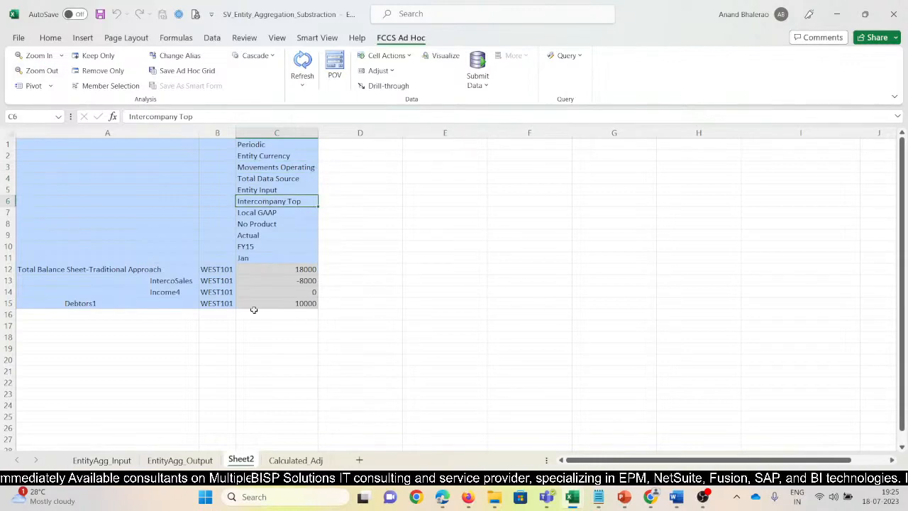
left_click(181, 276)
left_click(296, 66)
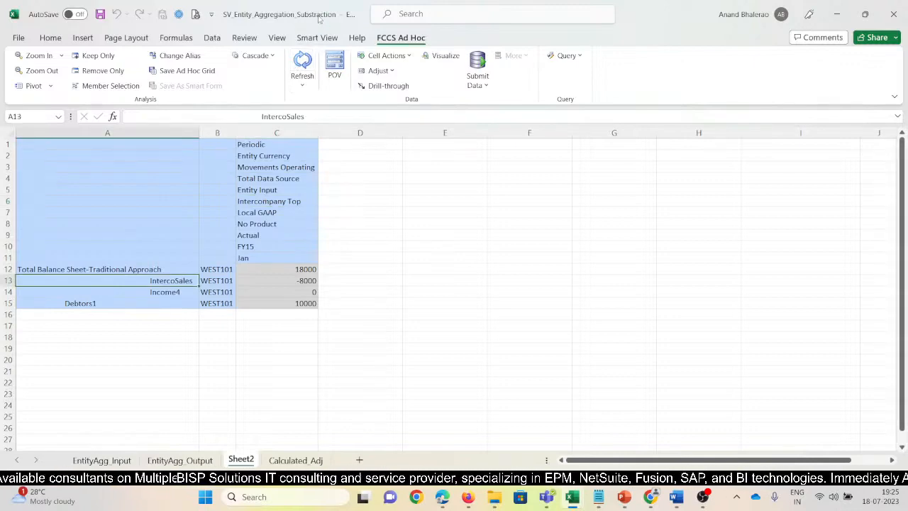
left_click(300, 303)
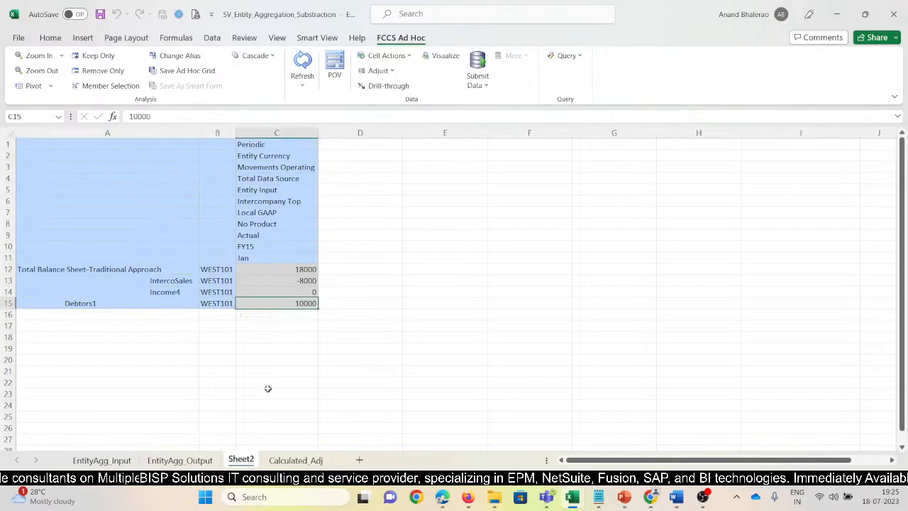
left_click(174, 282)
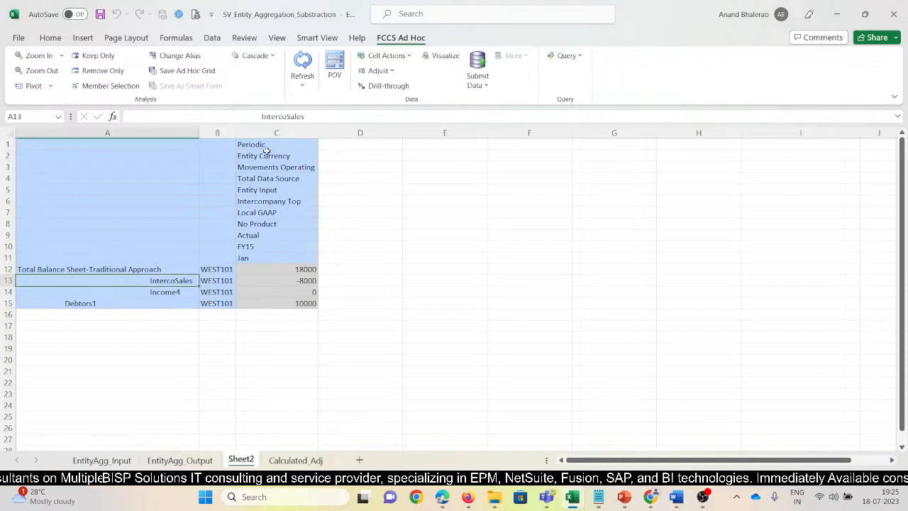
left_click(266, 146)
Zoom in on Total Data Source and keep only the Total Input And Adjusted member.
left_click(277, 179)
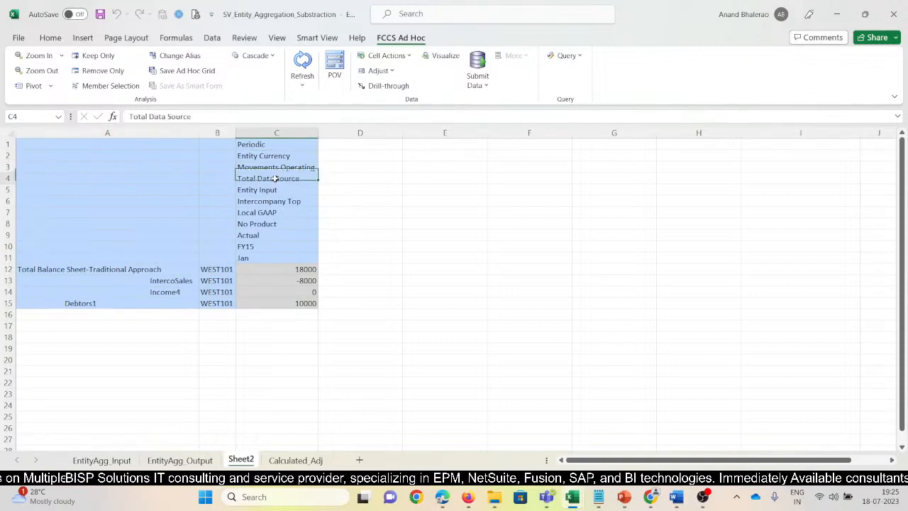
left_click(36, 56)
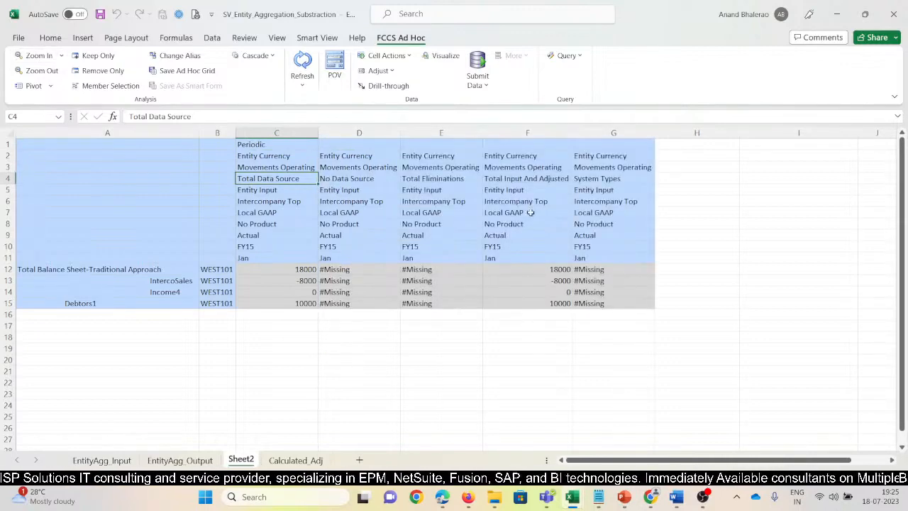
left_click(537, 182)
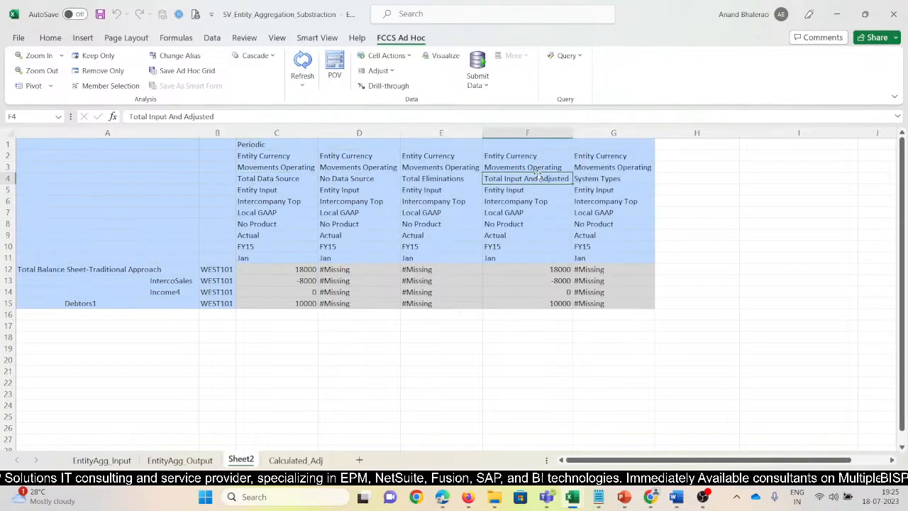
left_click(92, 55)
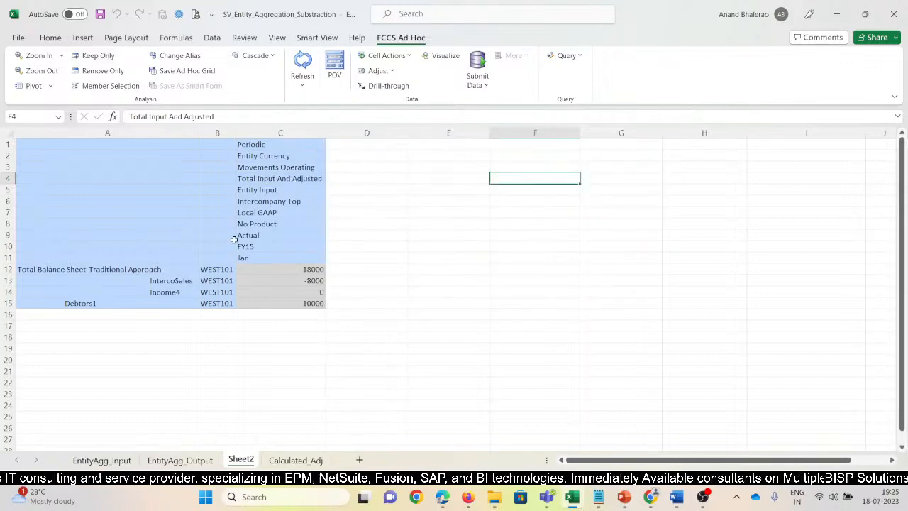
Expand Total Input And Adjusted into its child data sources and examine the Data Input and Journal Input amounts for WEST101.
left_click(259, 175)
left_click(34, 56)
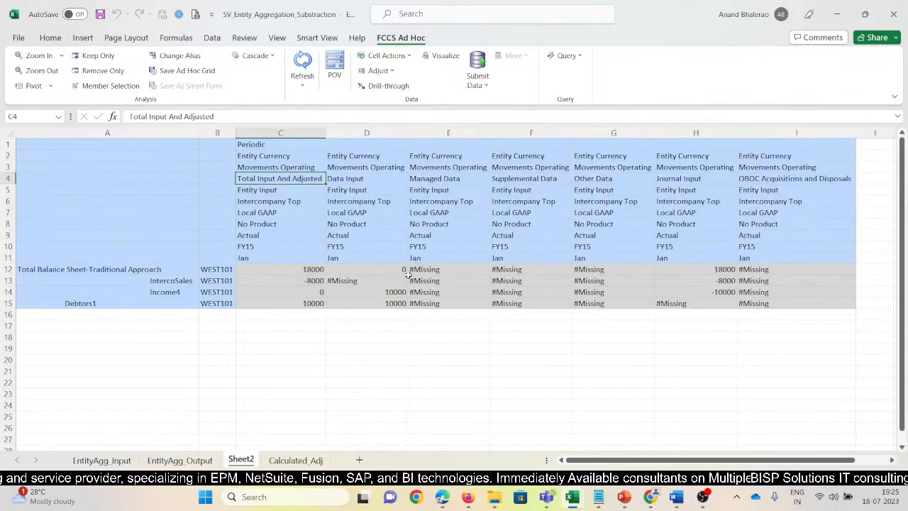
left_click(349, 187)
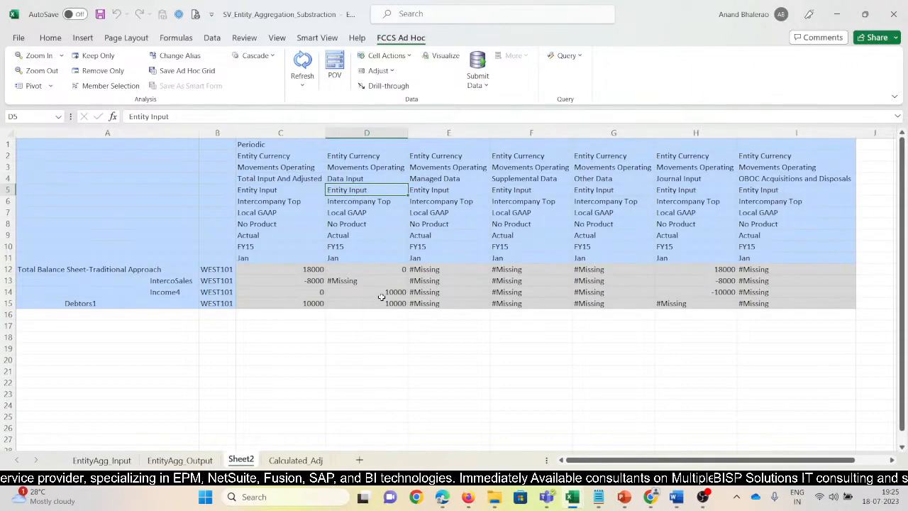
left_click(381, 297)
left_click(692, 284)
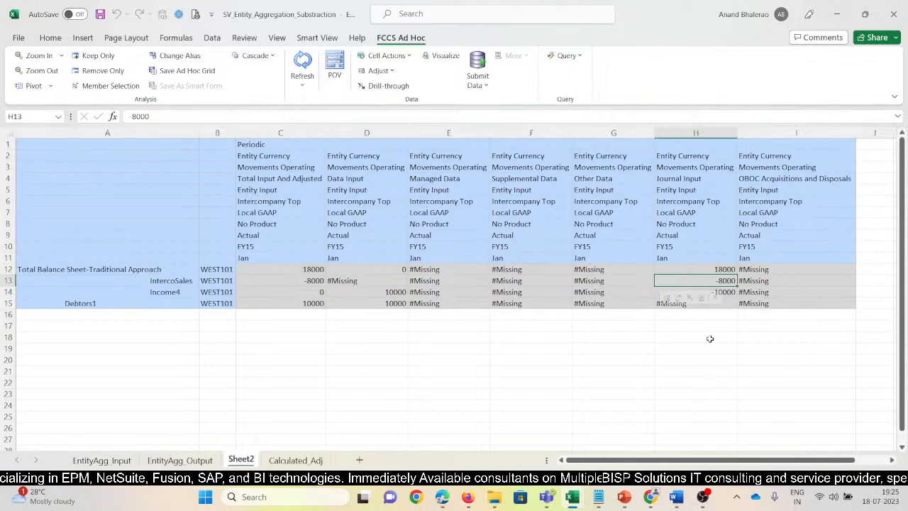
left_click(701, 201)
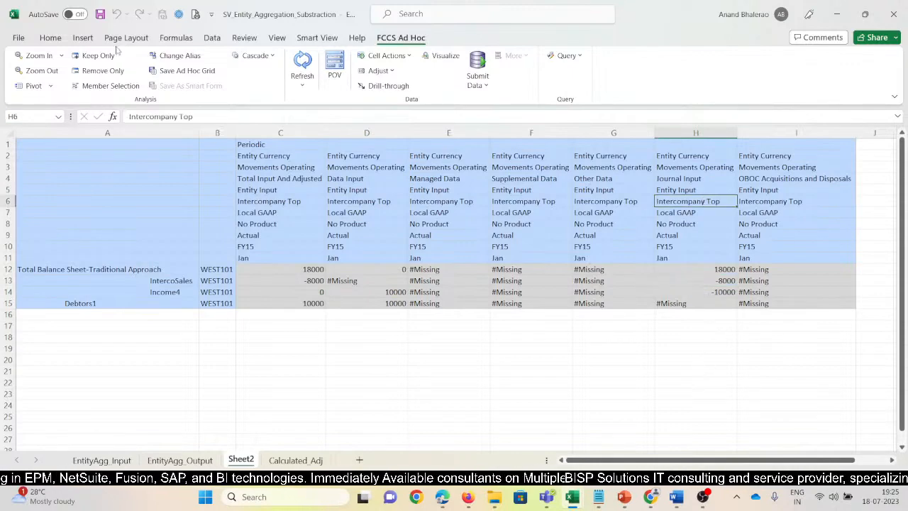
left_click(98, 55)
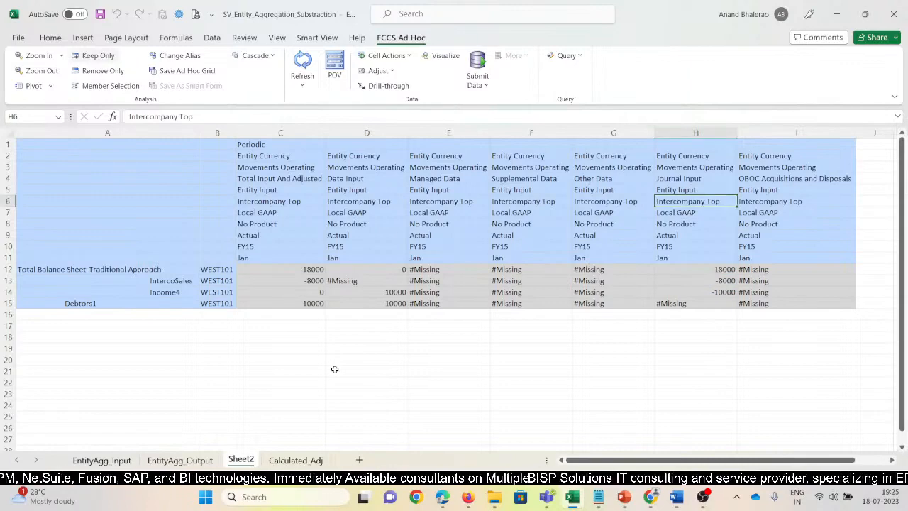
Review the EAST101 intercompany grid on the EntityAgg_Input sheet.
left_click(94, 461)
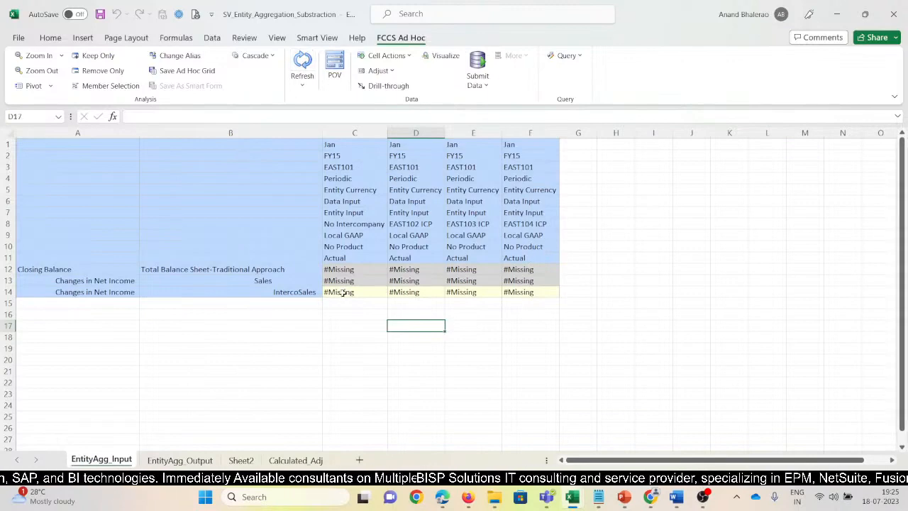
left_click(339, 163)
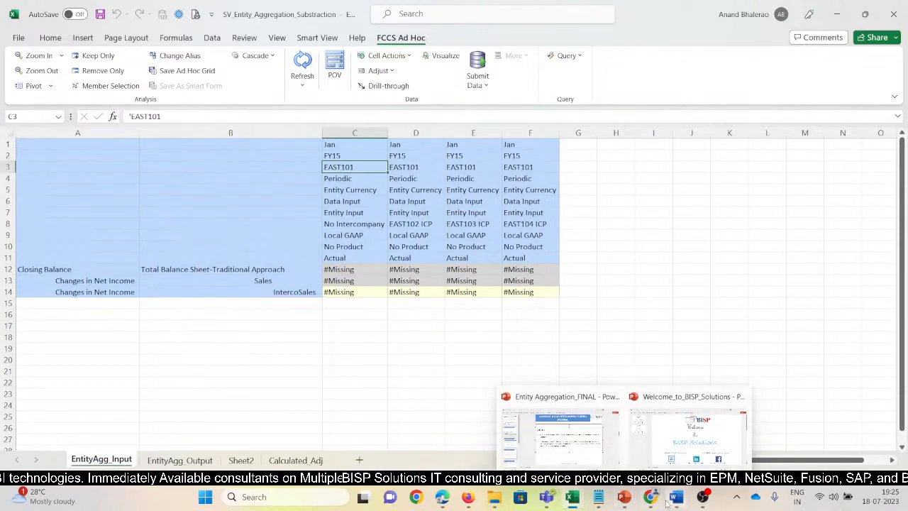
mouse_move(676, 496)
mouse_move(471, 500)
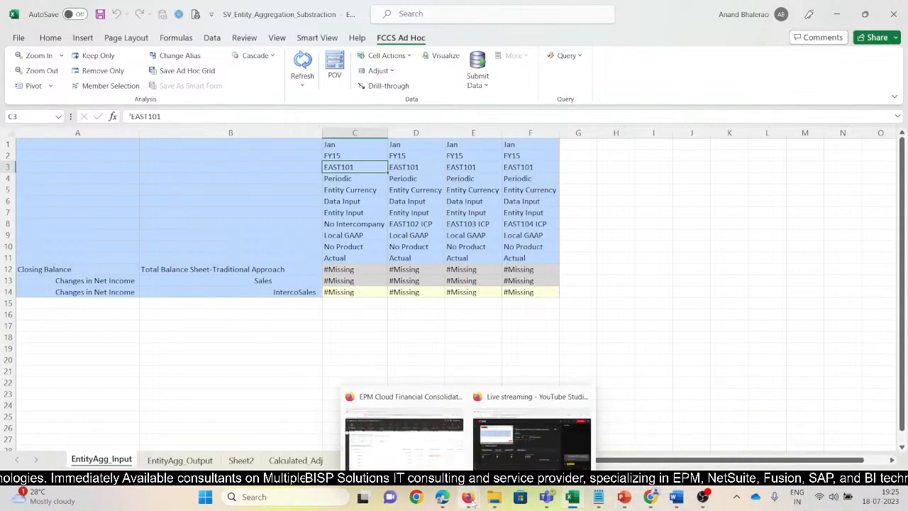
left_click(616, 292)
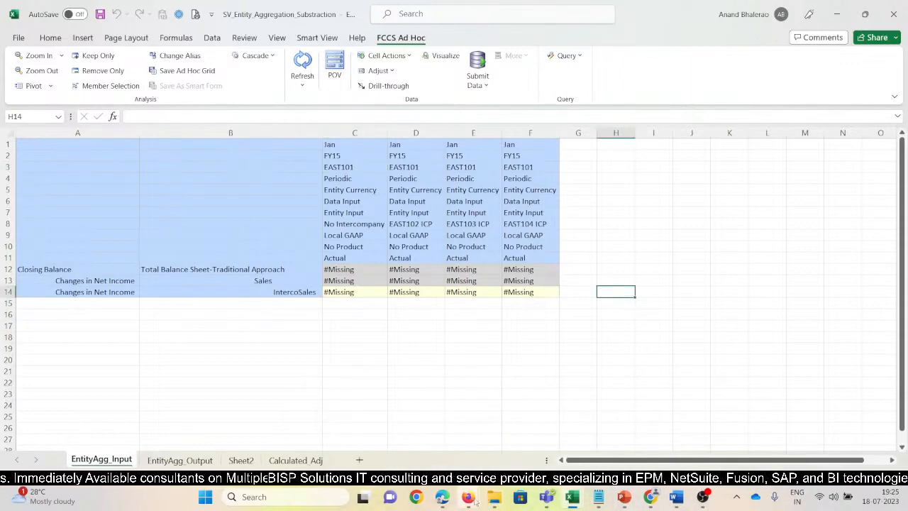
mouse_move(475, 502)
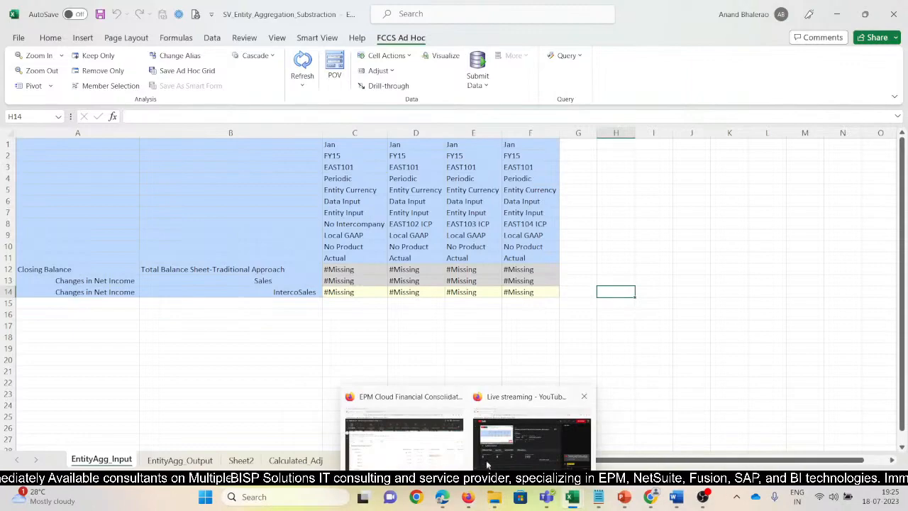
Return to Sheet2 and delete the child data source columns beside Total Input And Adjusted.
left_click(240, 460)
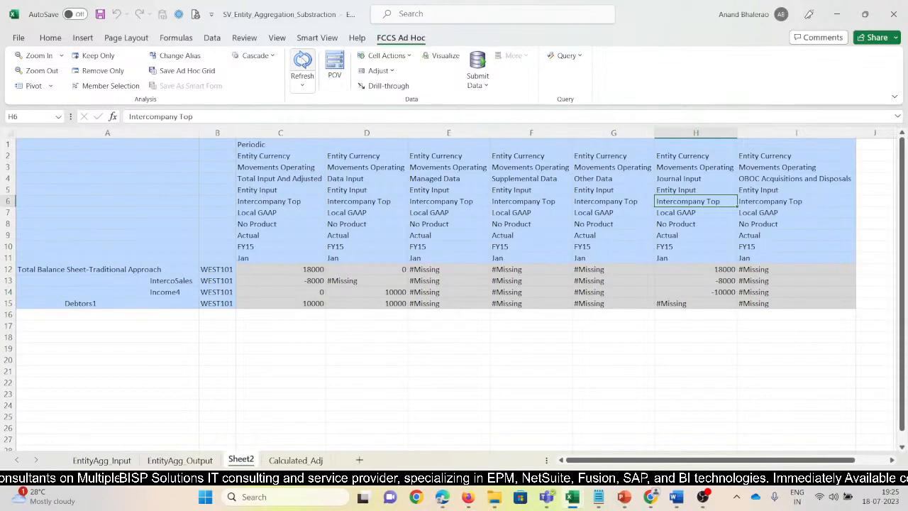
left_click(302, 282)
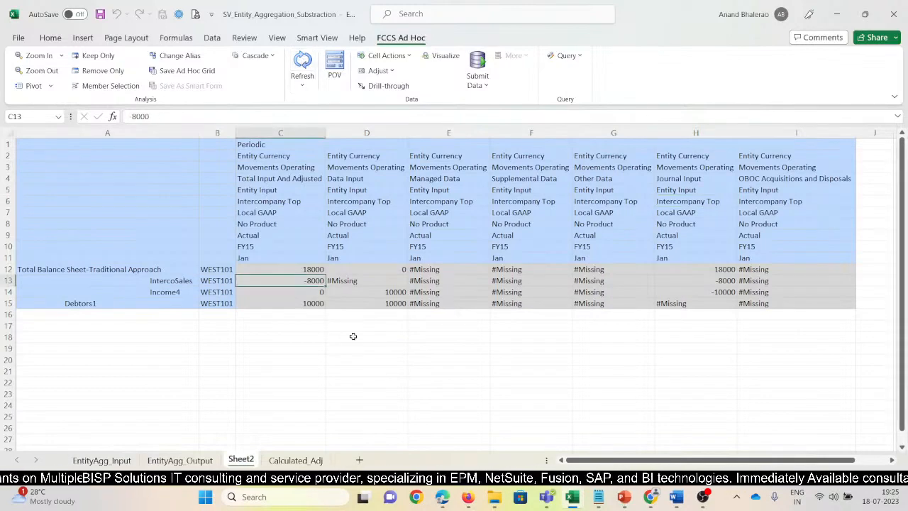
left_click_drag(352, 133, 630, 128)
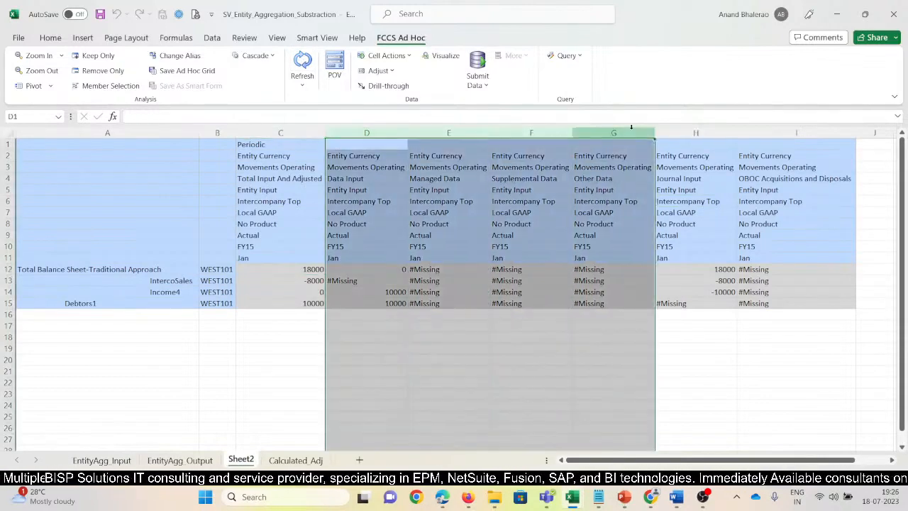
key("ctrl+minus")
key("ctrl+minus")
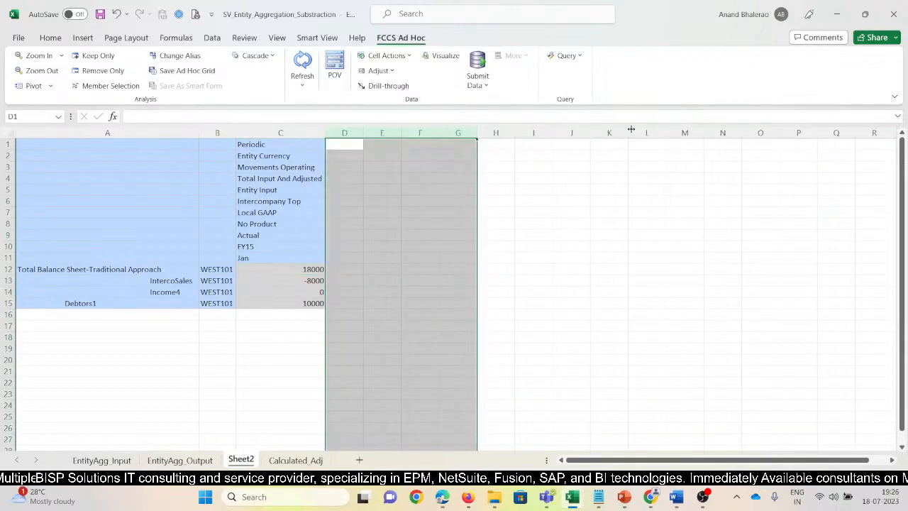
Delete the Income4 and Debtors1 rows, and zoom out the Movements Operating member to Movements Subtotal.
left_click(272, 178)
left_click_drag(159, 294, 159, 304)
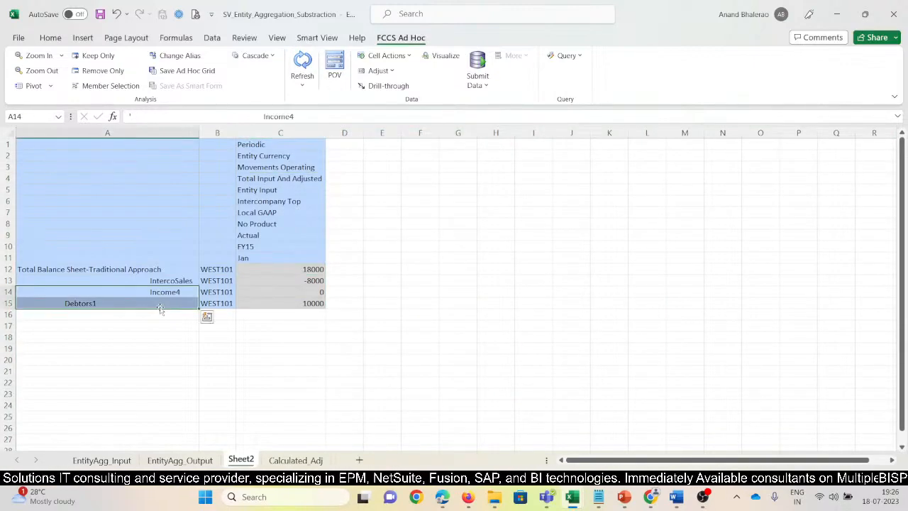
key("shift+space")
key("Delete")
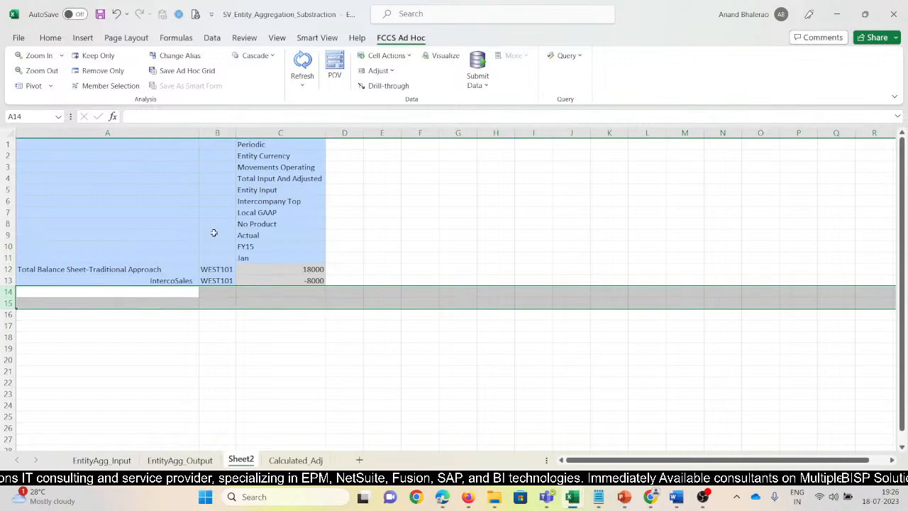
left_click(291, 169)
left_click(39, 70)
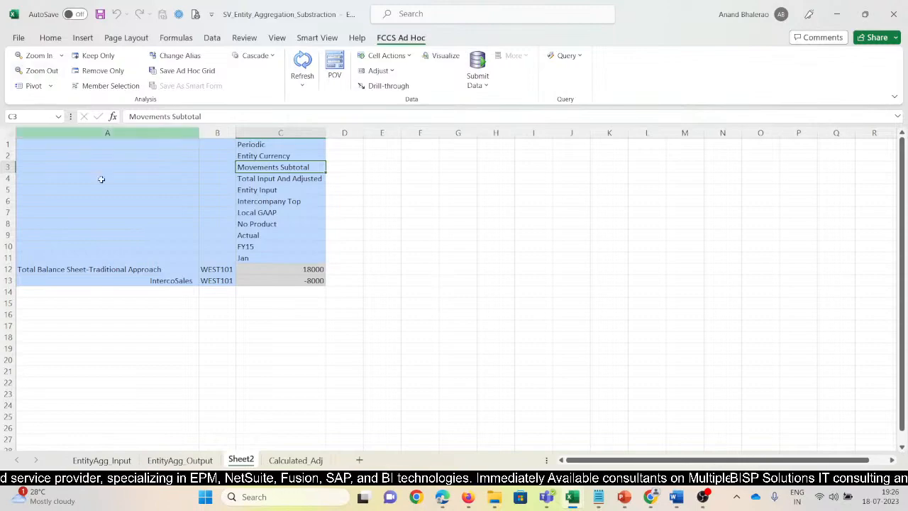
Check the row layout on the EntityAgg_Output sheet, and pivot Movements Subtotal from columns to rows on Sheet2.
left_click(207, 461)
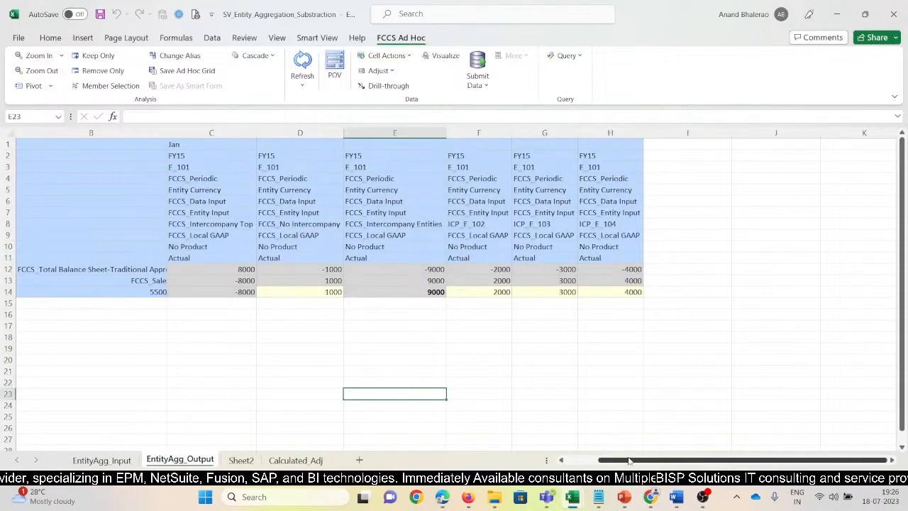
left_click_drag(628, 461, 608, 461)
left_click(76, 270)
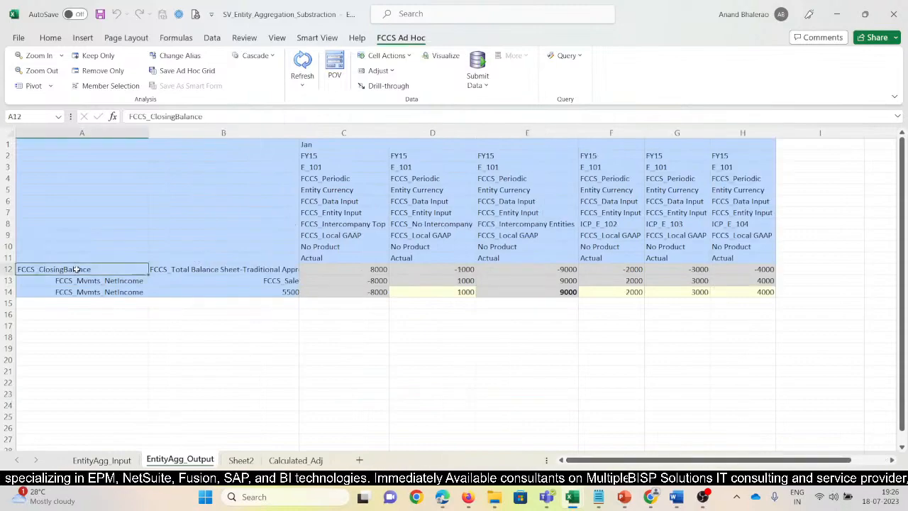
left_click(240, 461)
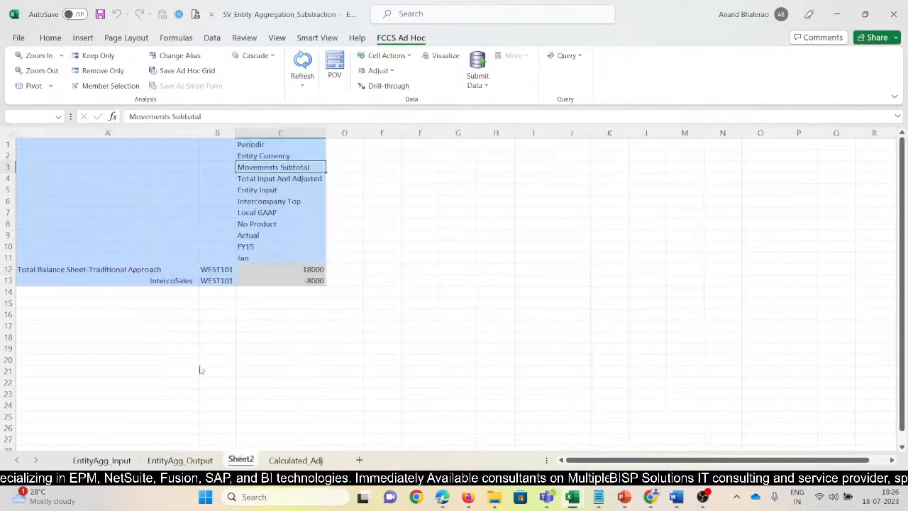
left_click(34, 86)
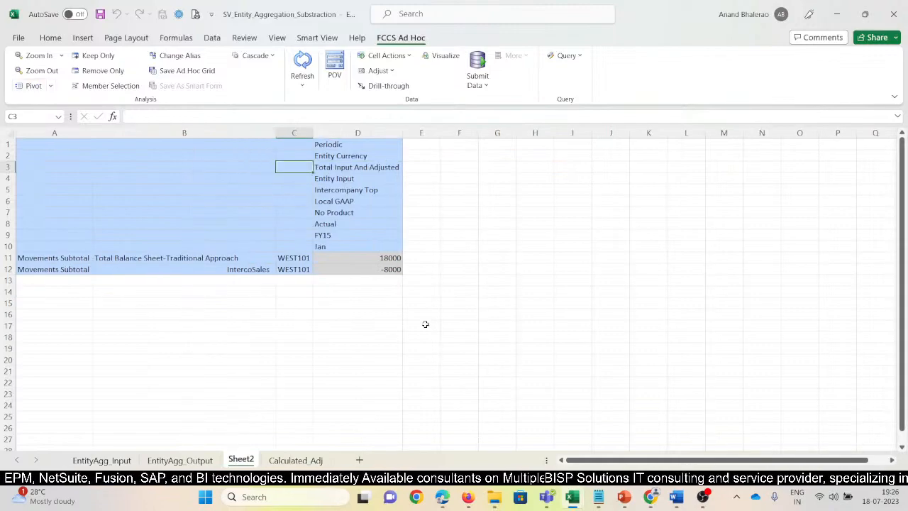
Replace both Movements Subtotal row members on Sheet2 with FCCS_ClosingBalance copied from EntityAgg_Output, and refresh the grid.
left_click(62, 260)
left_click(170, 460)
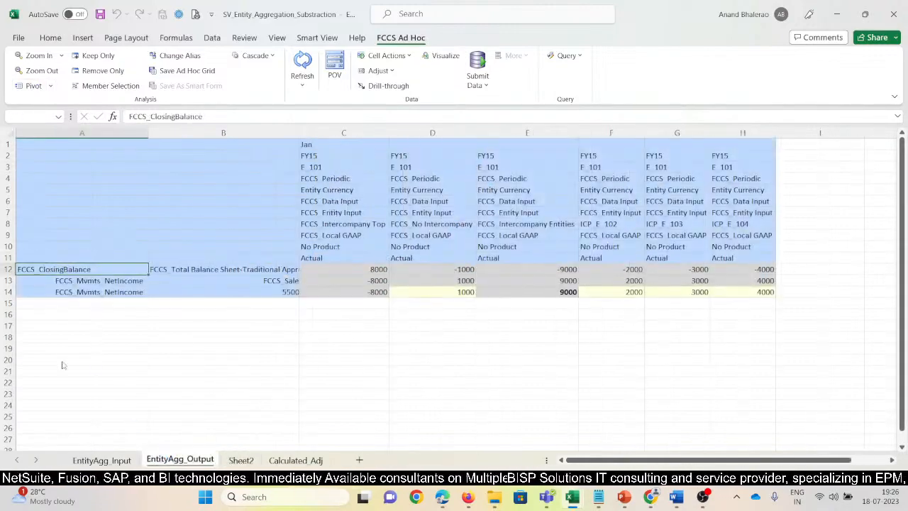
key("ctrl+c")
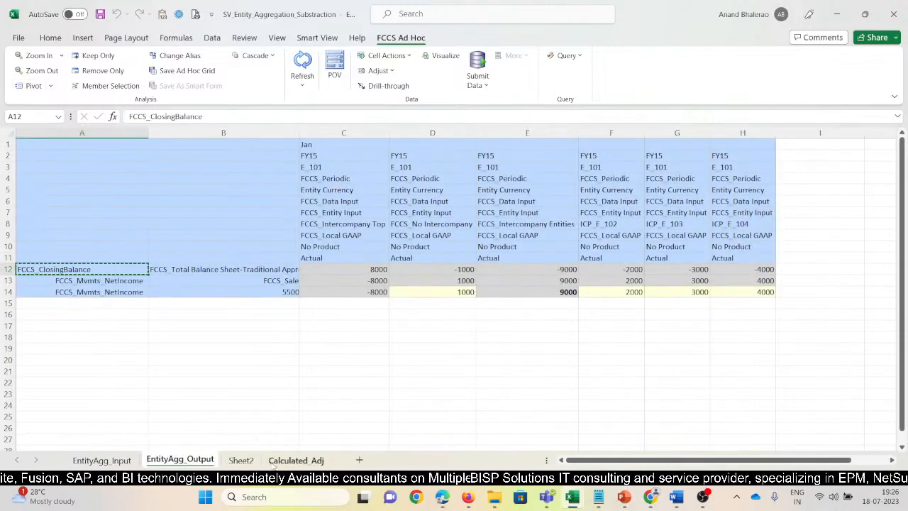
left_click(242, 460)
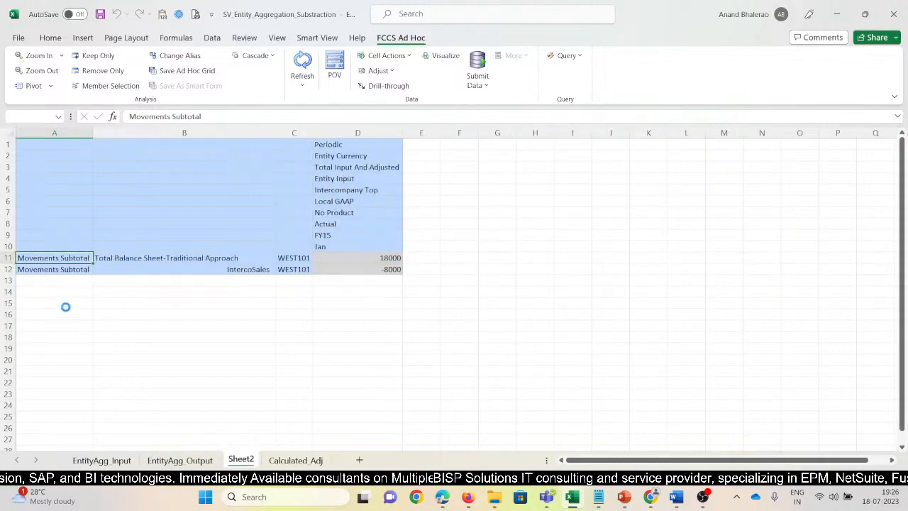
key("ctrl+v")
left_click(64, 272)
key("ctrl+v")
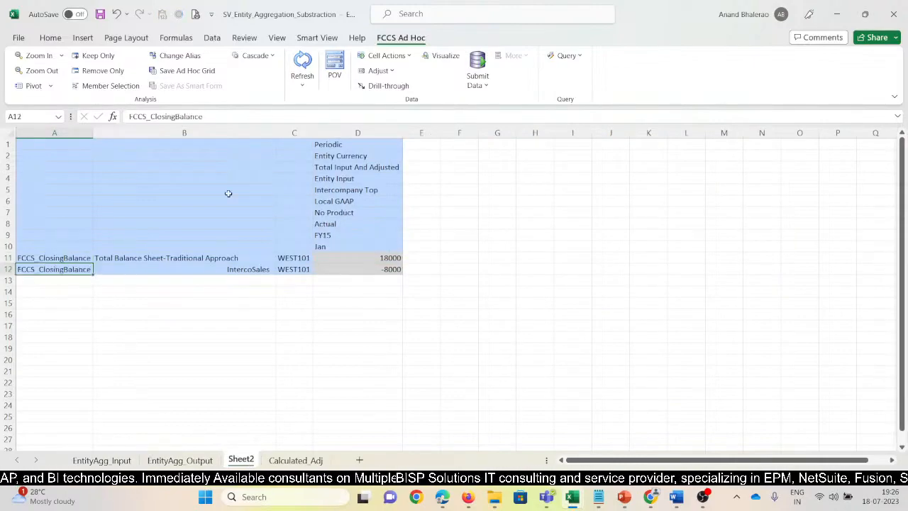
left_click(302, 66)
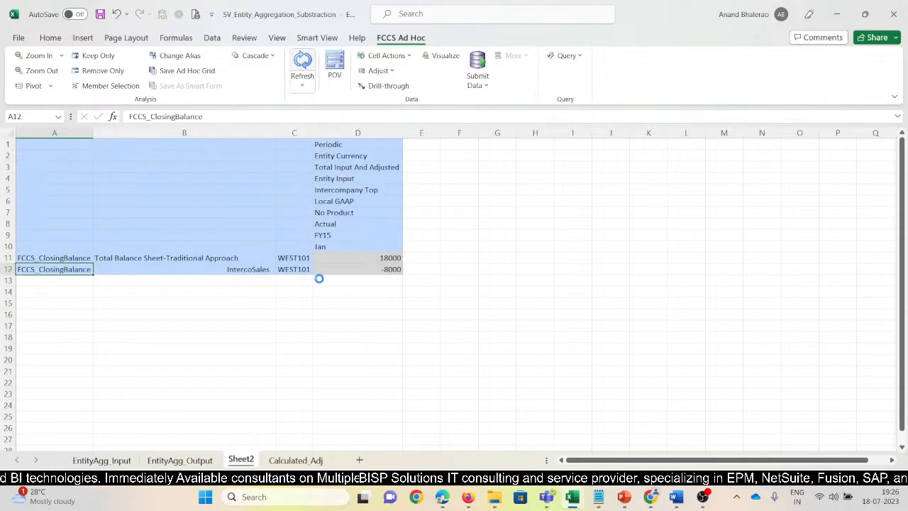
Delete the Total Balance Sheet-Traditional Approach row from the Sheet2 grid and narrow the account column.
left_click(370, 259)
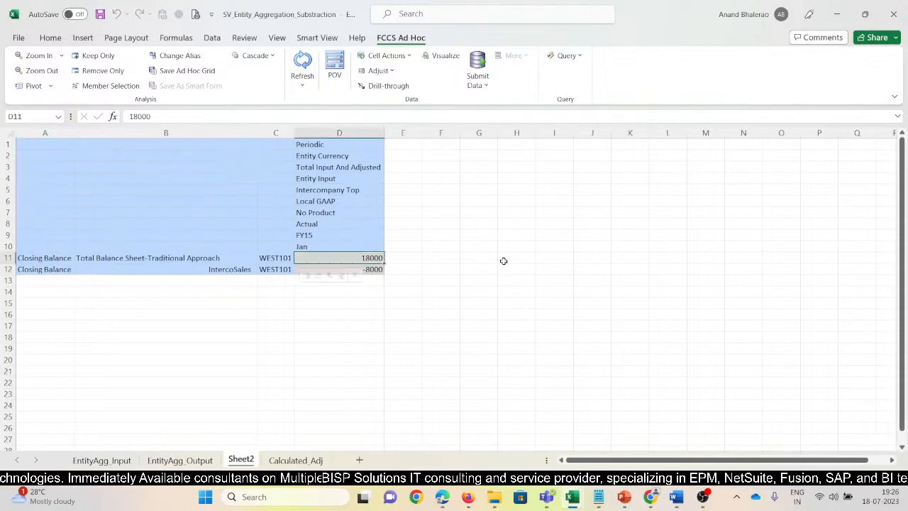
key("shift+space")
key("ctrl+minus")
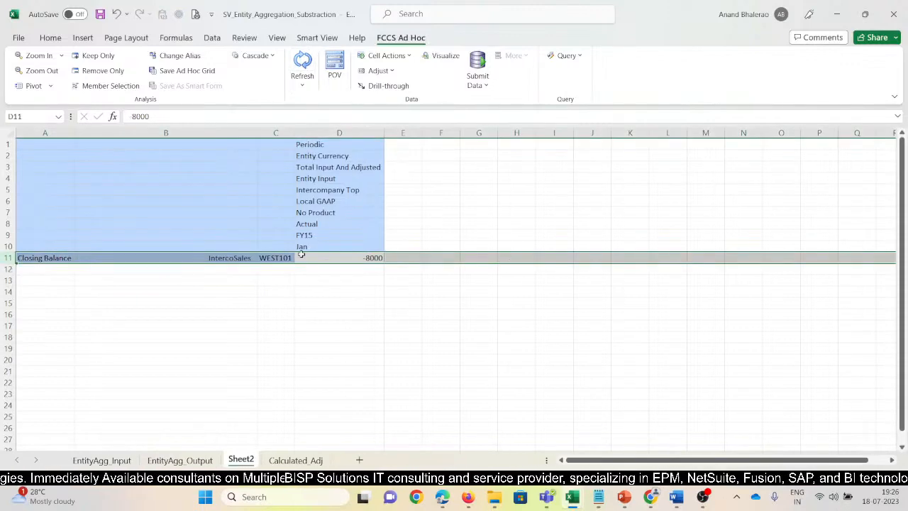
left_click(331, 168)
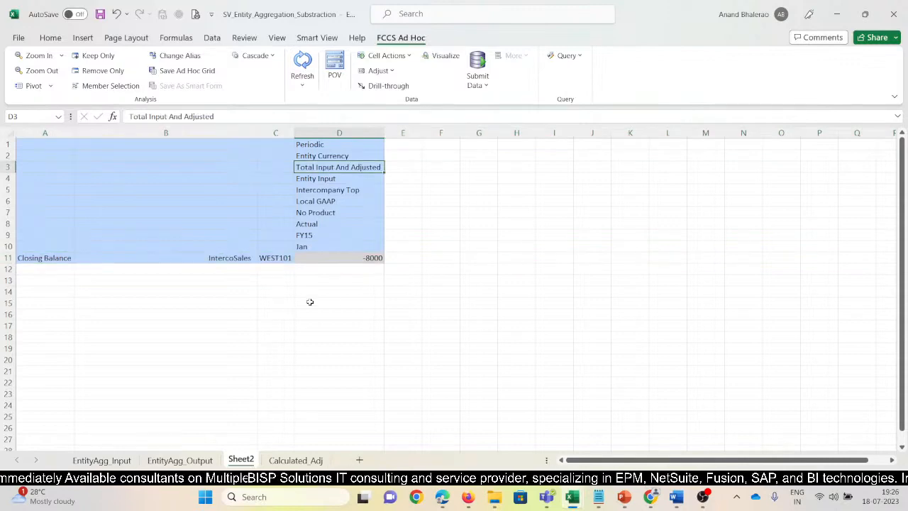
left_click(331, 212)
left_click(227, 257)
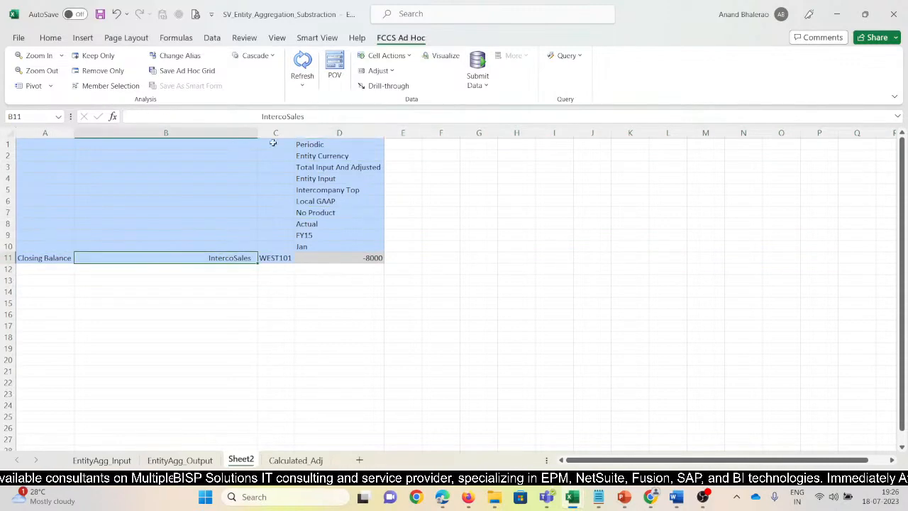
left_click_drag(258, 134, 238, 135)
Zoom in on Intercompany Top, and zoom in on Intercompany Entities to expand its ICP partner members.
left_click(328, 193)
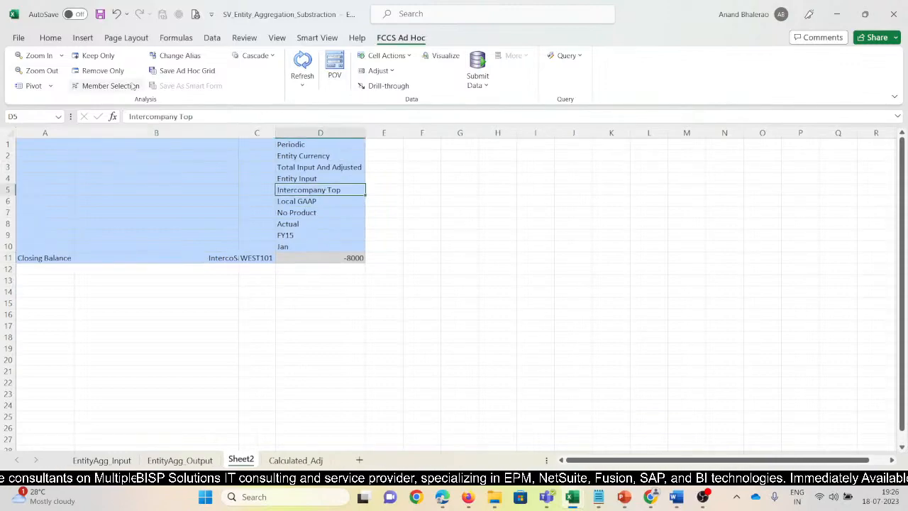
left_click(37, 56)
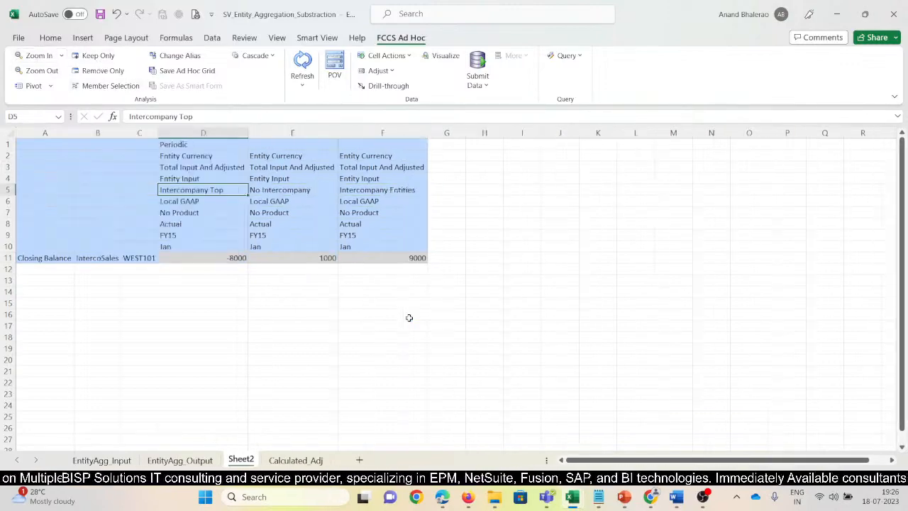
left_click(299, 259)
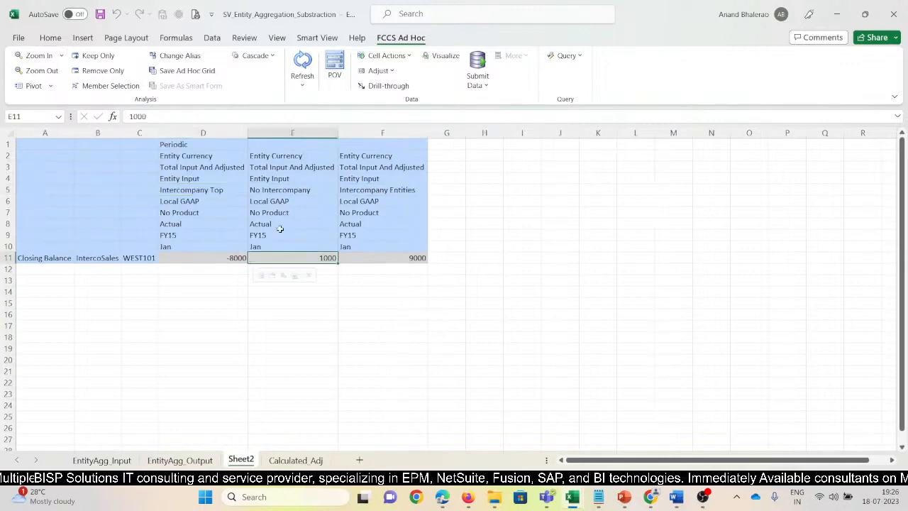
left_click(407, 192)
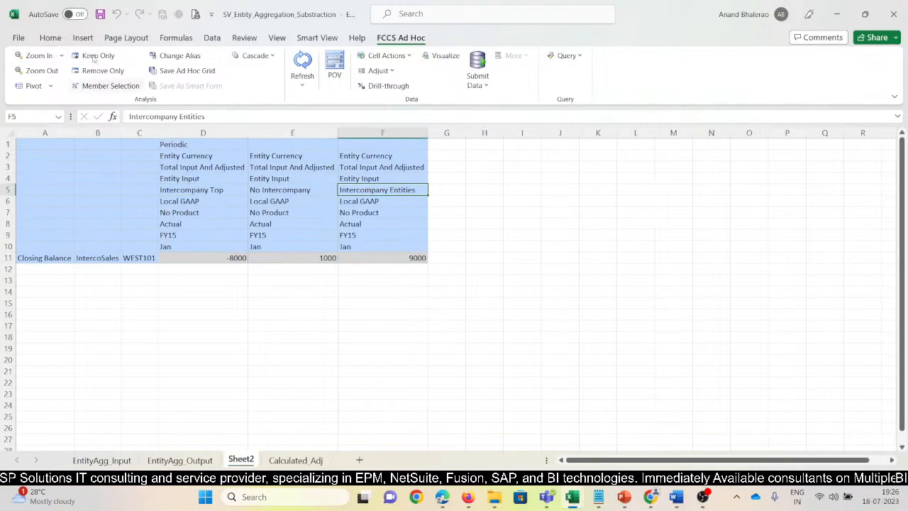
left_click(34, 55)
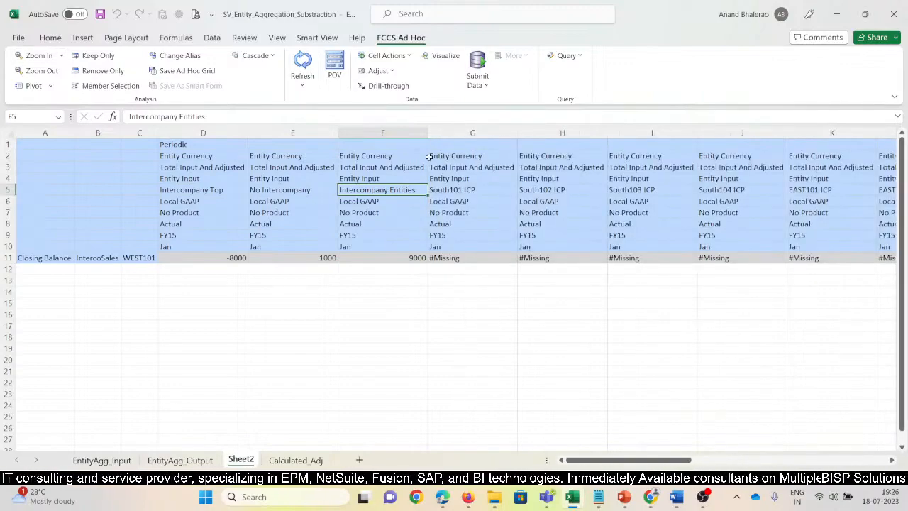
Enable No Data / Missing suppression for columns in the Smart View data options and refresh the grid.
left_click(317, 38)
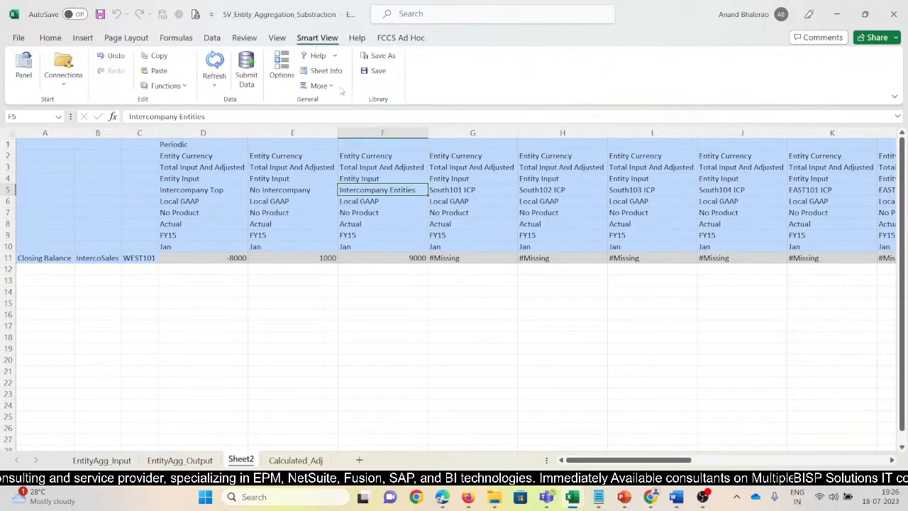
left_click(281, 64)
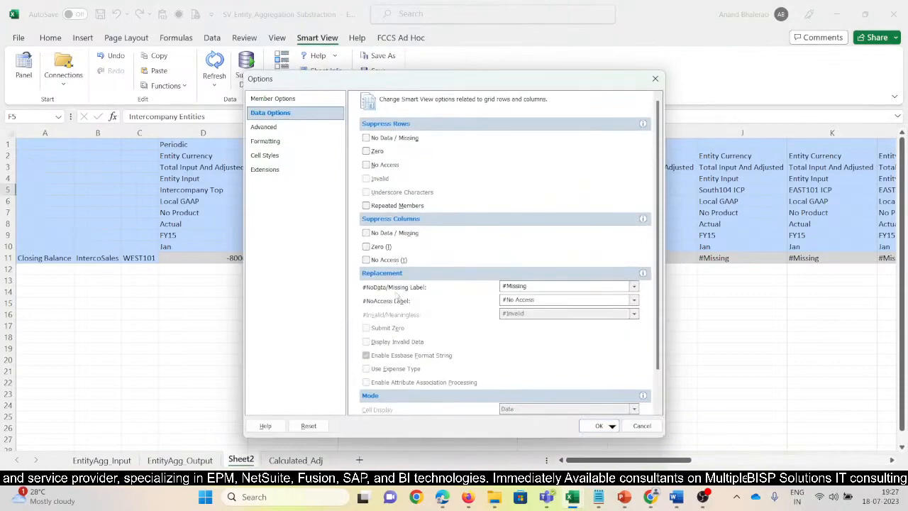
left_click(366, 233)
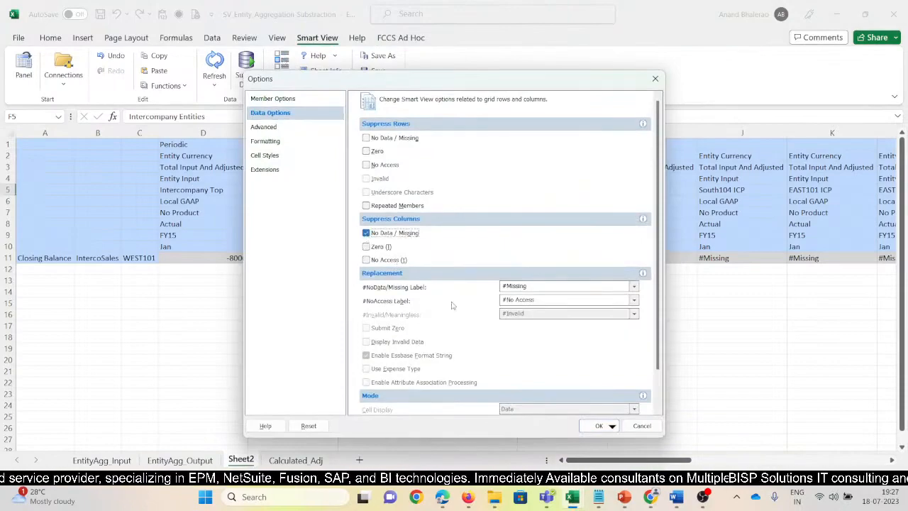
left_click(599, 425)
left_click(219, 59)
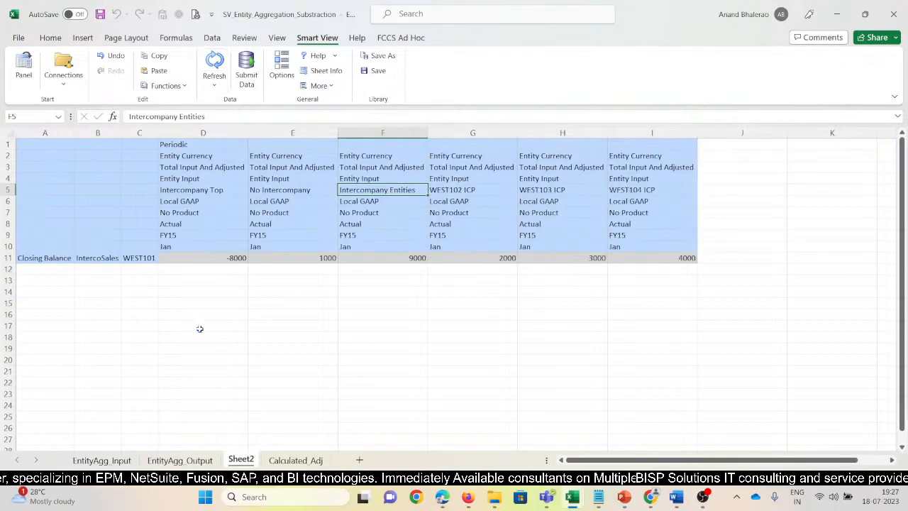
Fill the WEST102 ICP, WEST103 ICP and WEST104 ICP header cells with light gold.
left_click(466, 299)
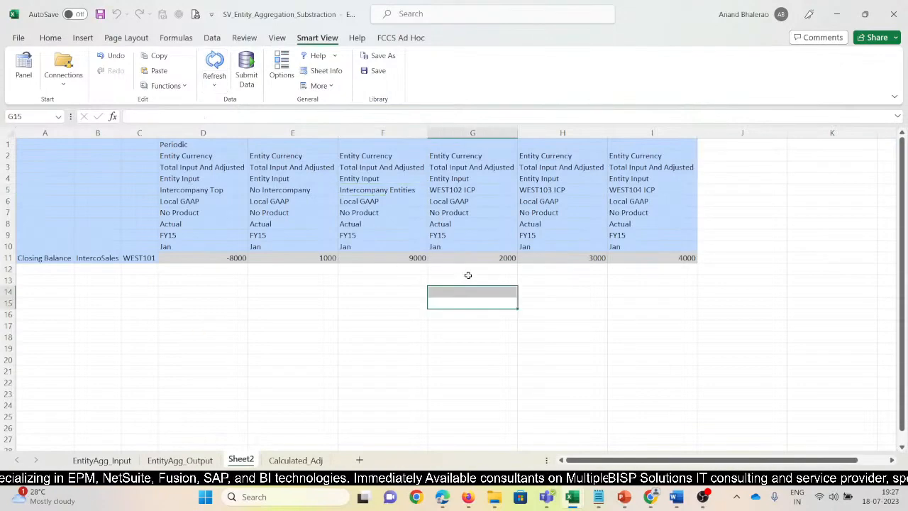
left_click(450, 192)
left_click_drag(507, 189, 653, 190)
left_click(50, 38)
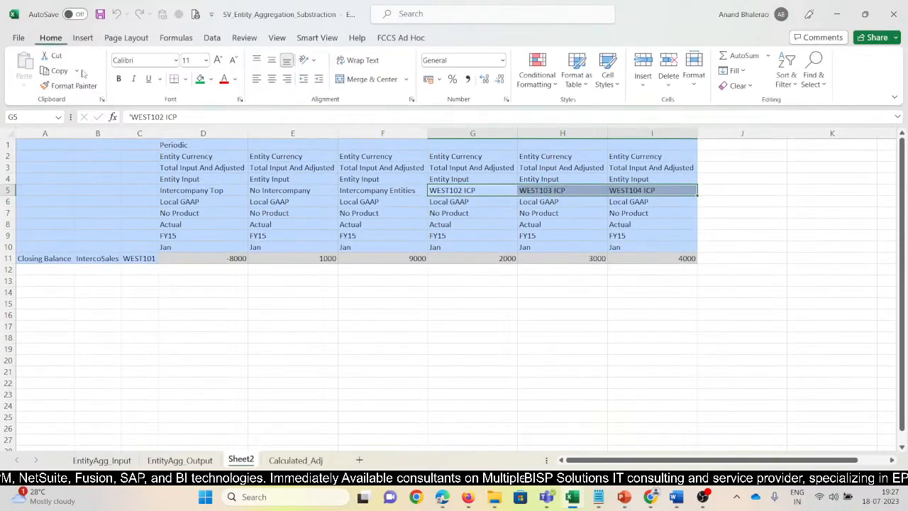
left_click(211, 79)
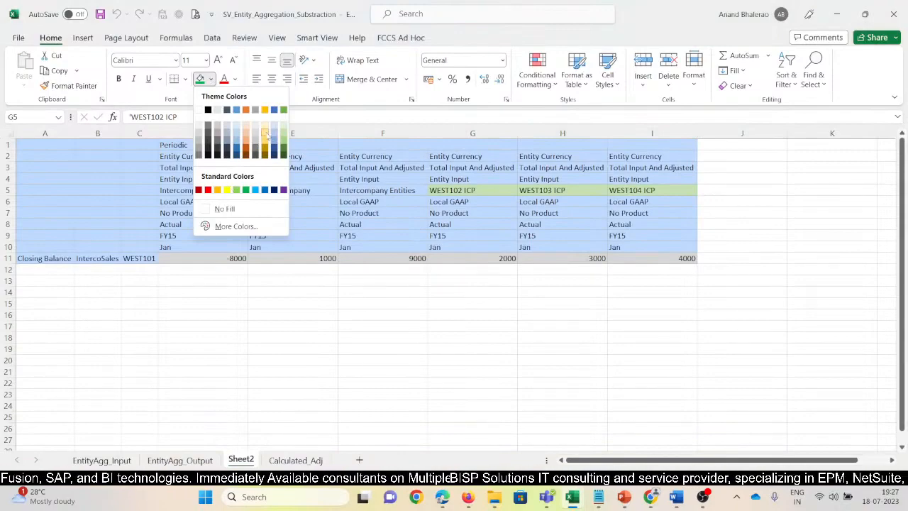
left_click(264, 130)
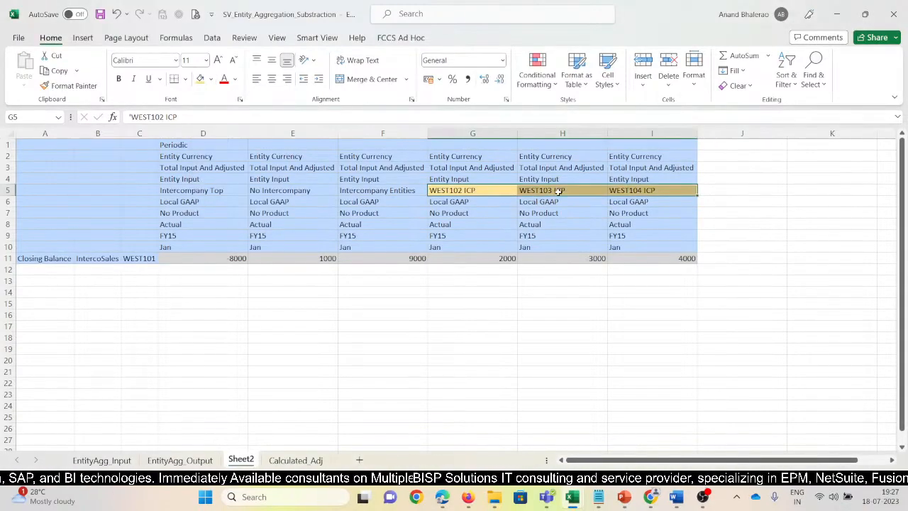
Review the amounts of the three WEST ICP members and bold the Intercompany Entities amount.
left_click(631, 192)
left_click_drag(500, 260, 633, 260)
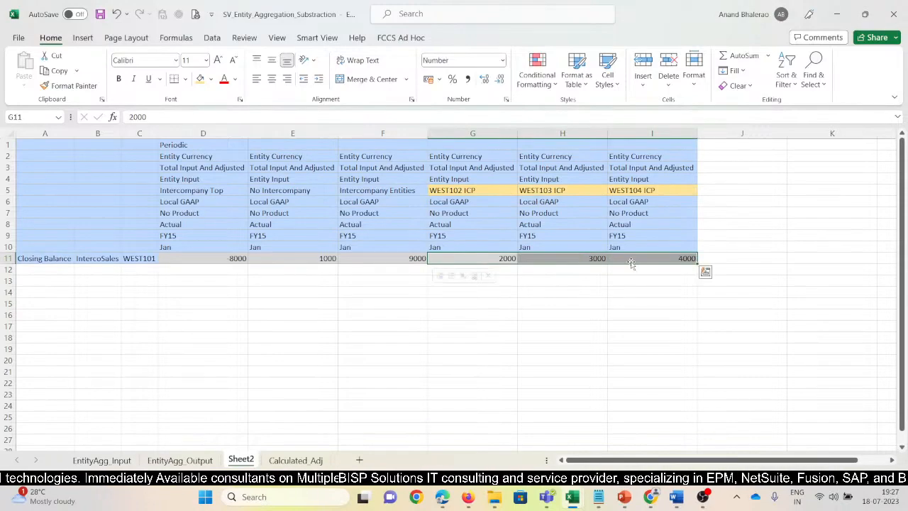
left_click(409, 259)
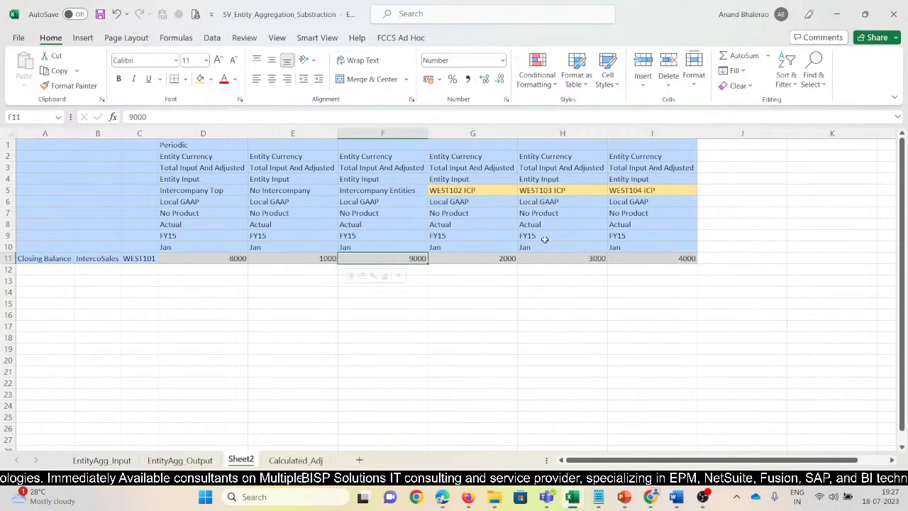
key("ctrl+b")
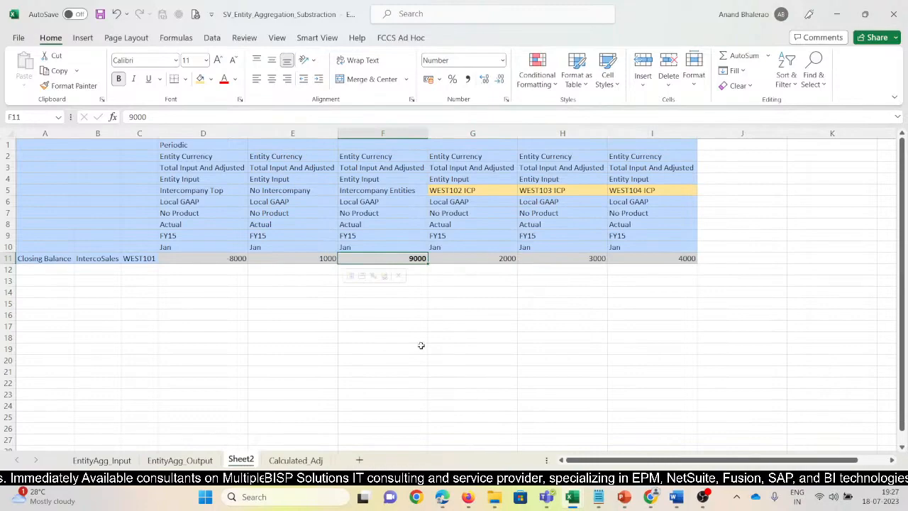
Fill the Intercompany Entities header cell with a darker gold and make its text bold.
left_click_drag(421, 345, 420, 340)
left_click(410, 259)
left_click(389, 191)
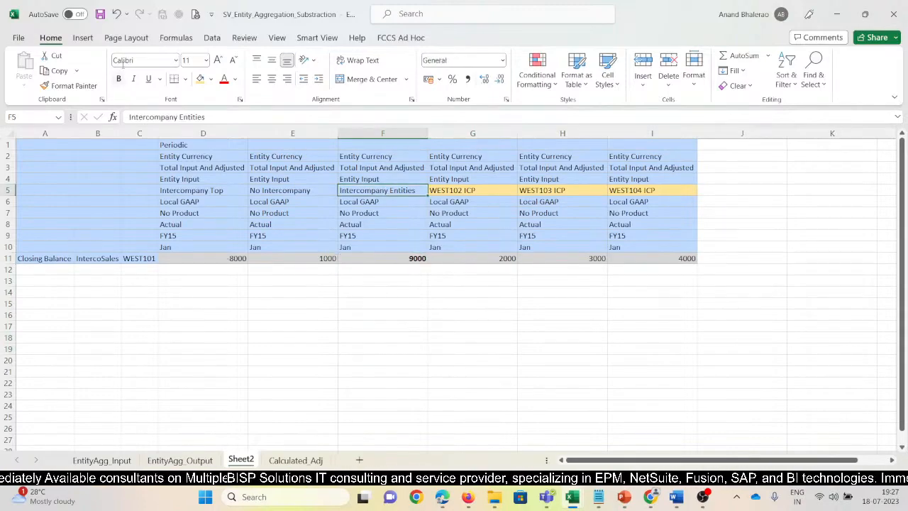
left_click(212, 80)
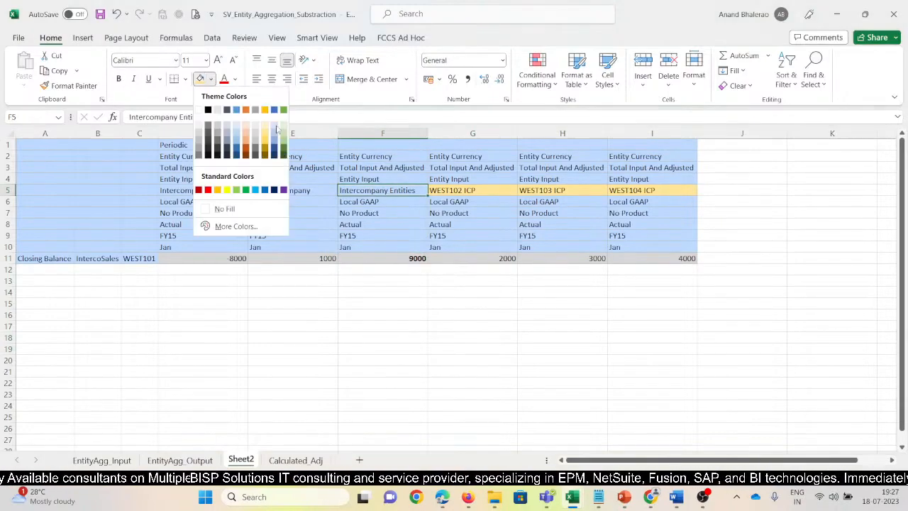
left_click(266, 139)
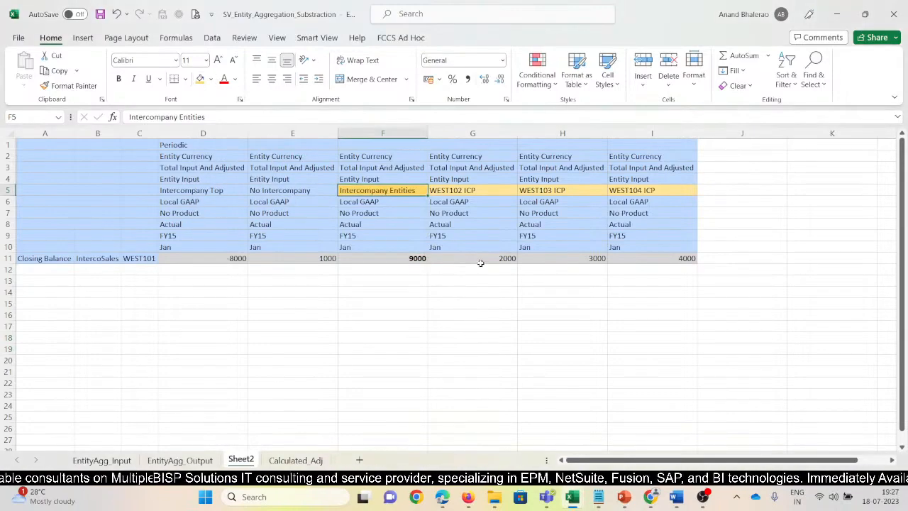
left_click_drag(481, 260, 633, 253)
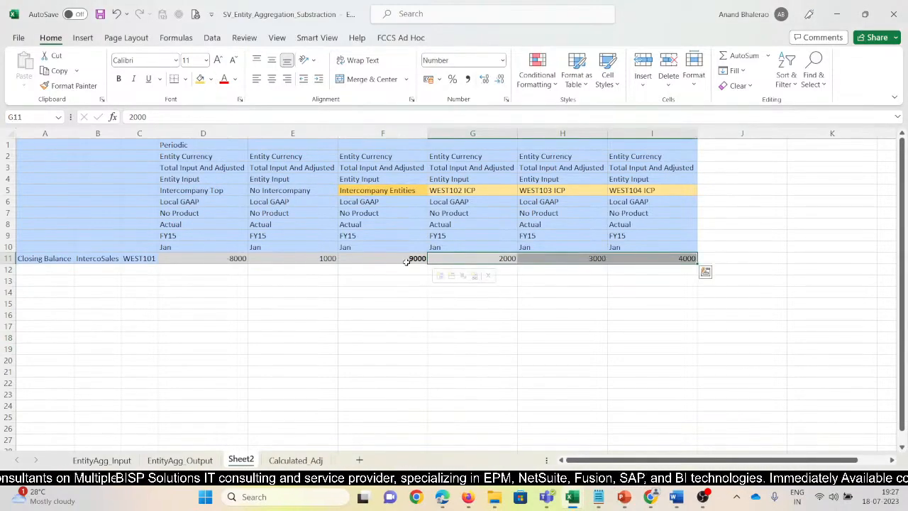
left_click(427, 190)
key("ctrl+b")
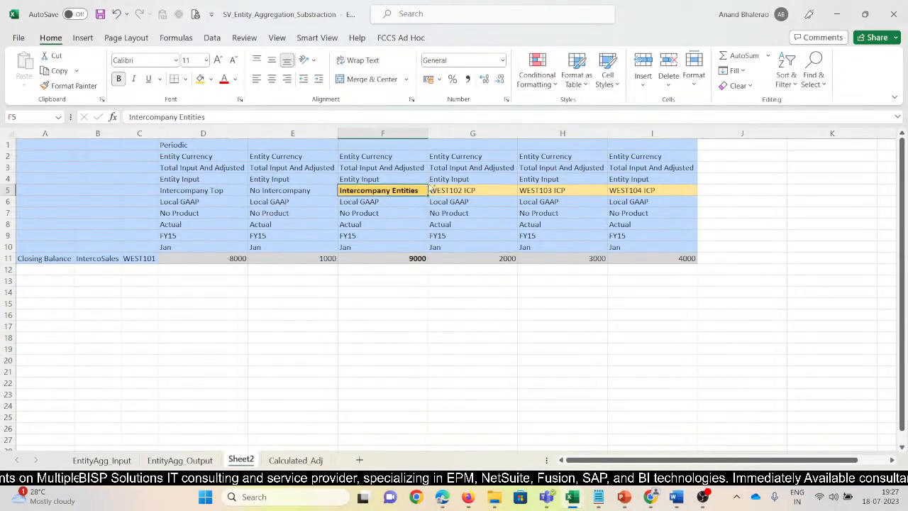
Bold the No Intercompany header cell and the amount in its column.
left_click(293, 201)
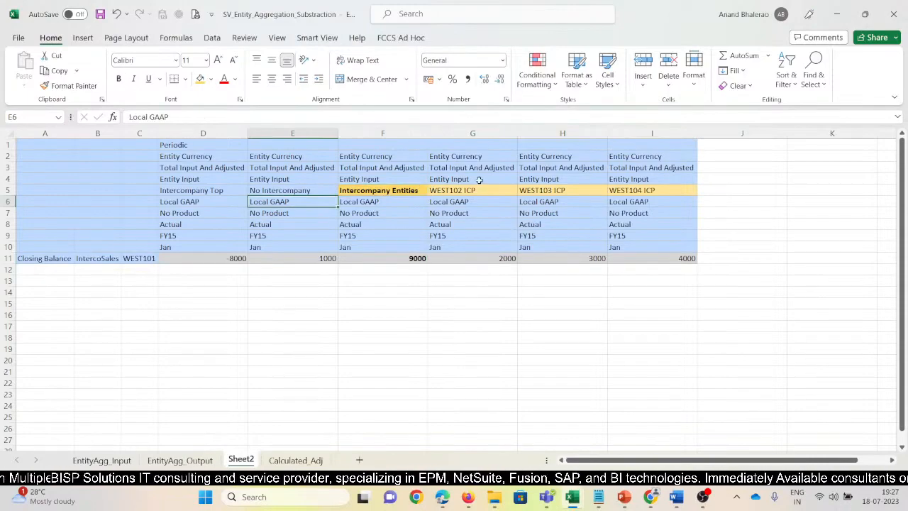
left_click(297, 189)
key("ctrl+b")
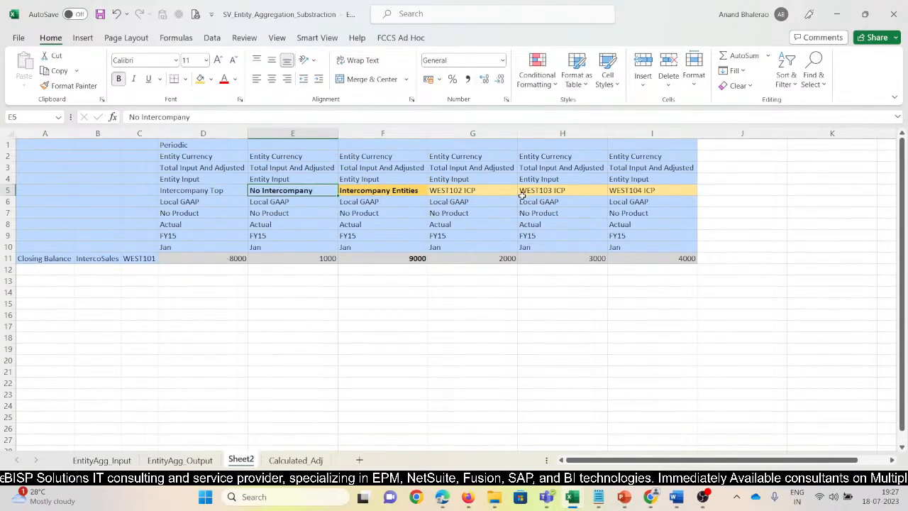
left_click(328, 259)
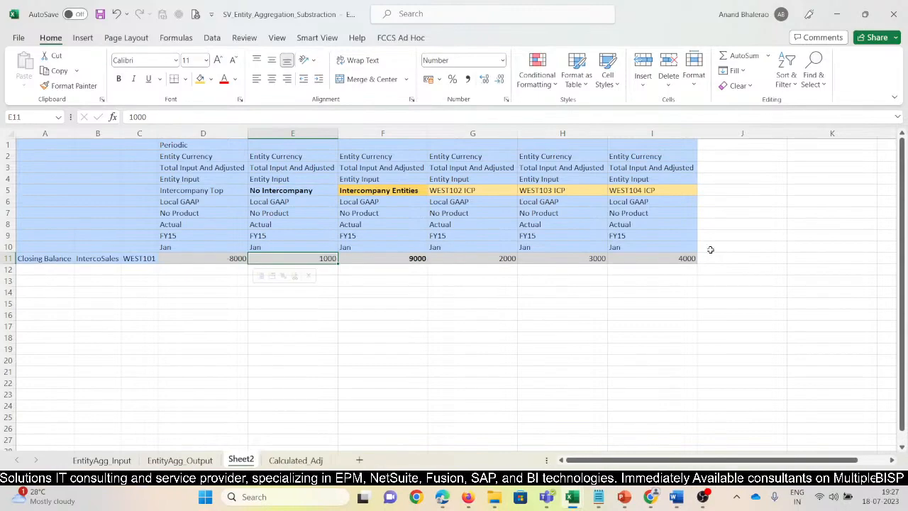
key("ctrl+b")
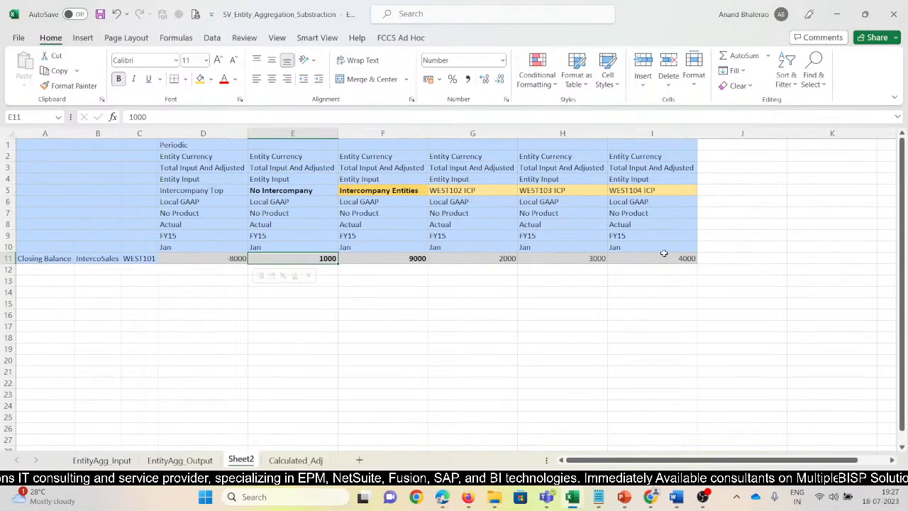
Fill the Intercompany Top header cell with dark green.
left_click(201, 192)
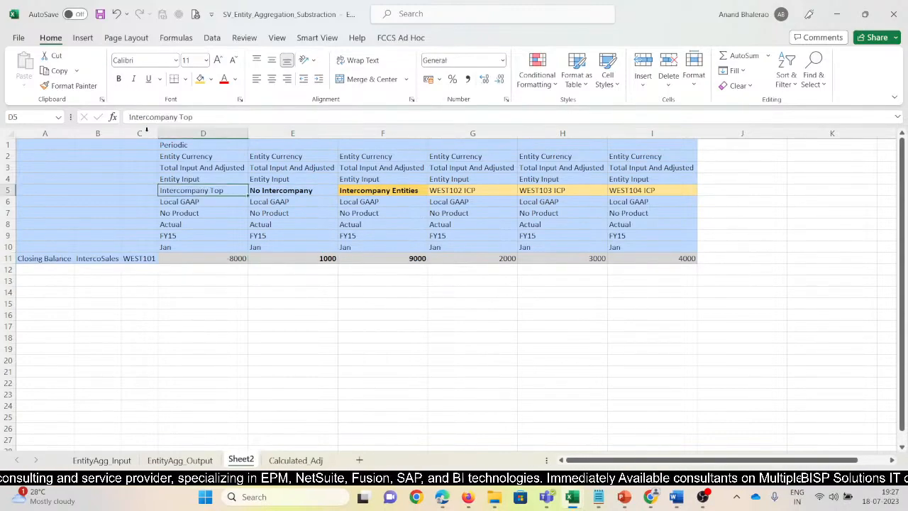
left_click(211, 79)
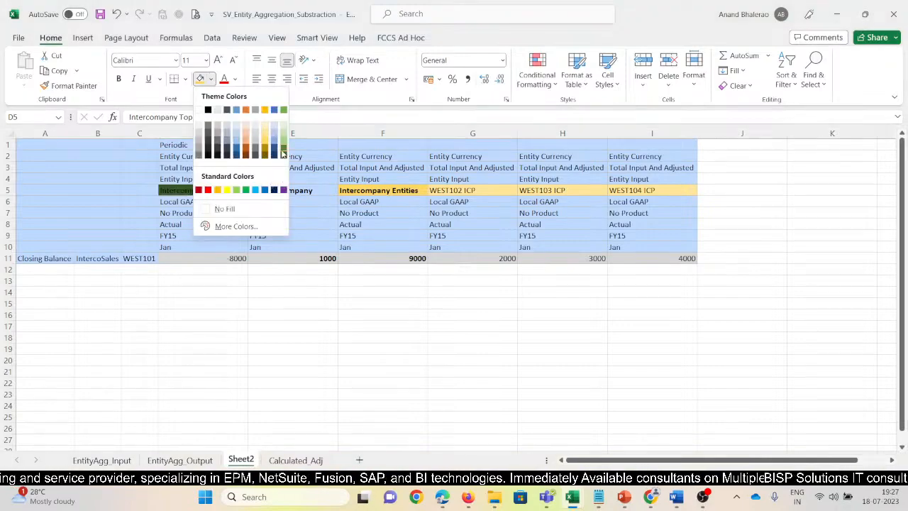
left_click(283, 153)
Enter the formula =E11-F11 in cell E12 to subtract Intercompany Entities from No Intercompany, and make it bold.
left_click(237, 259)
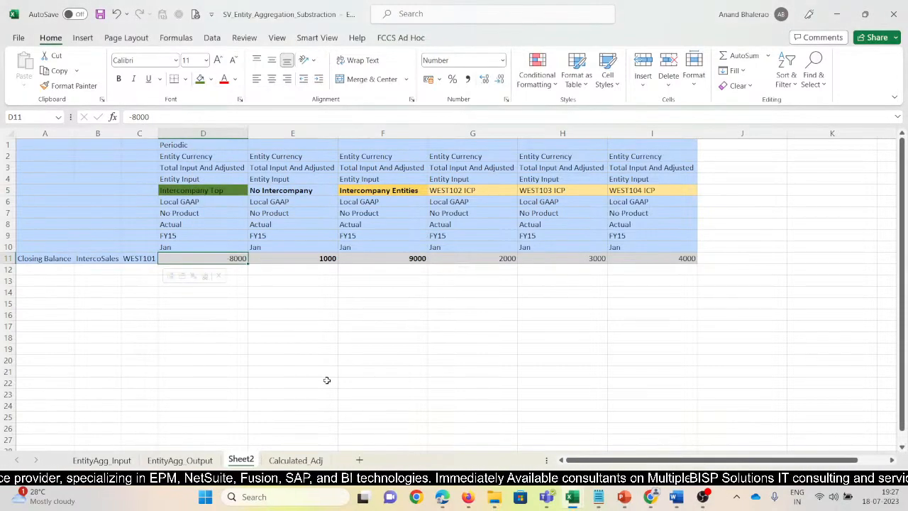
key("Down")
key("Right")
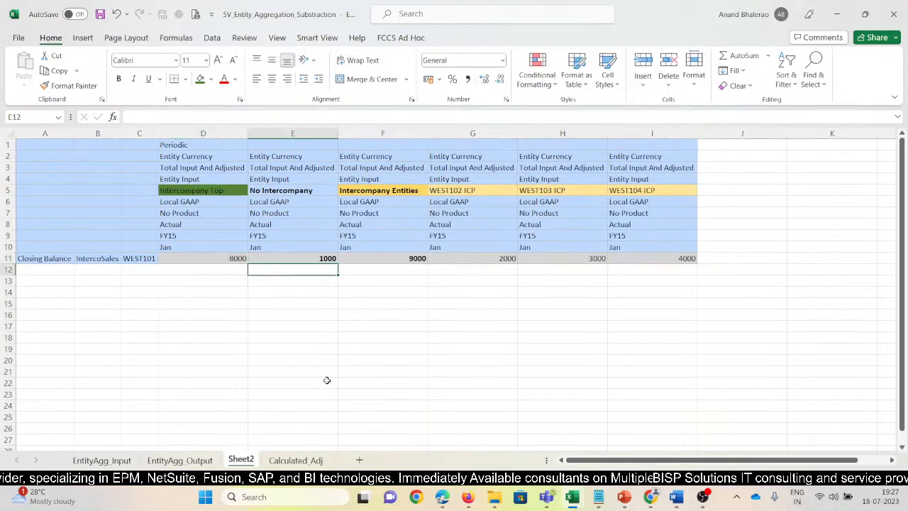
type("=")
key("Up")
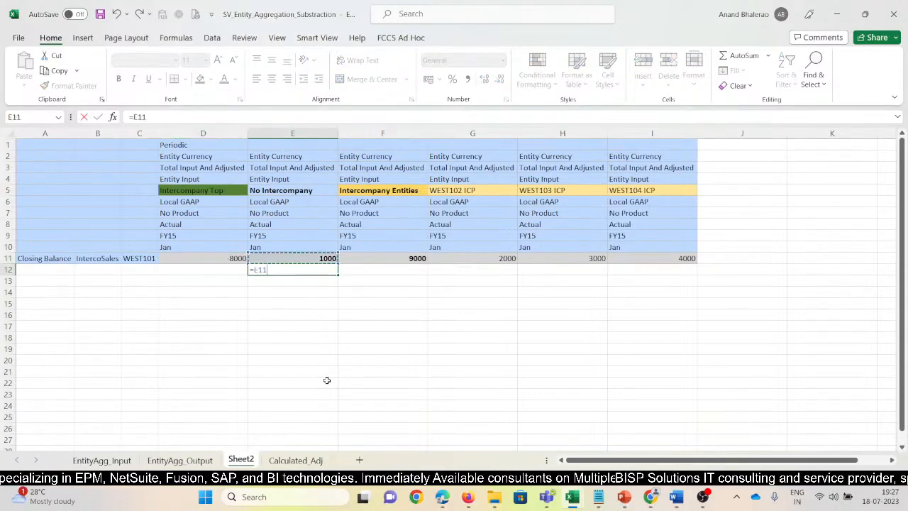
type("-")
key("Right")
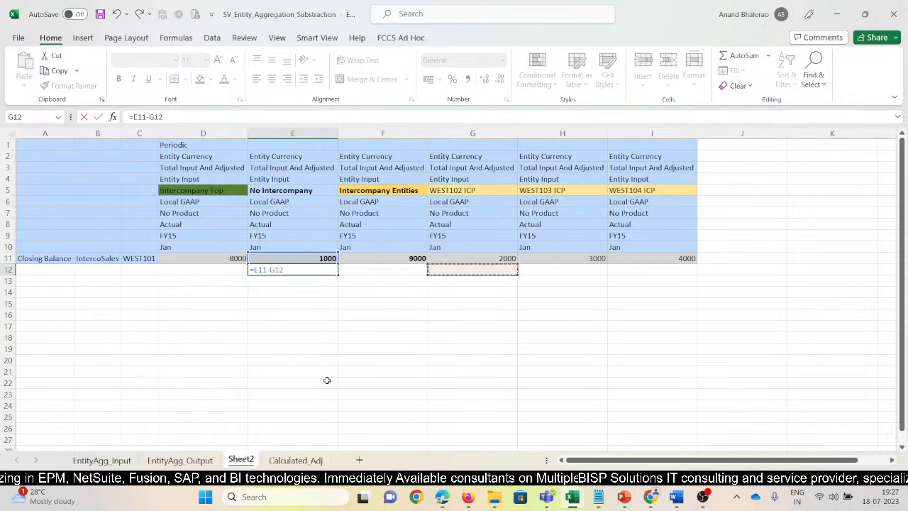
key("Right")
key("Left")
key("Return")
key("Up")
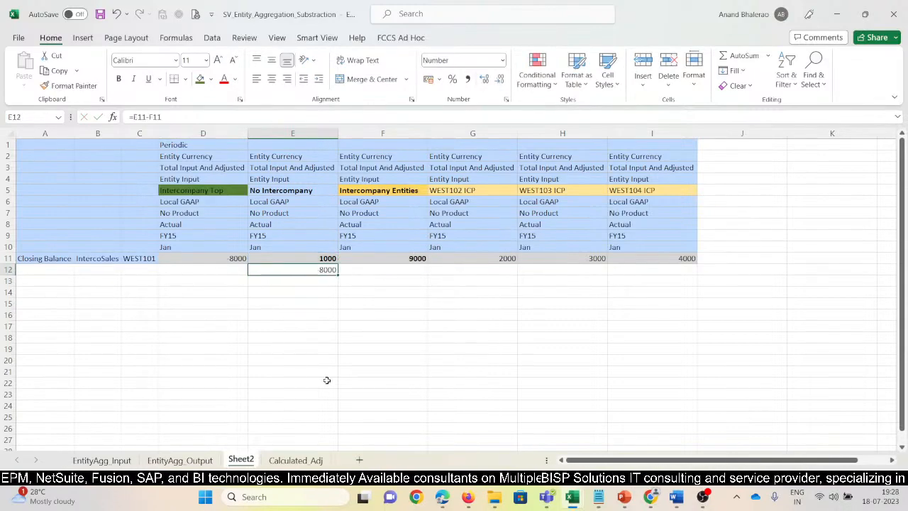
key("ctrl+b")
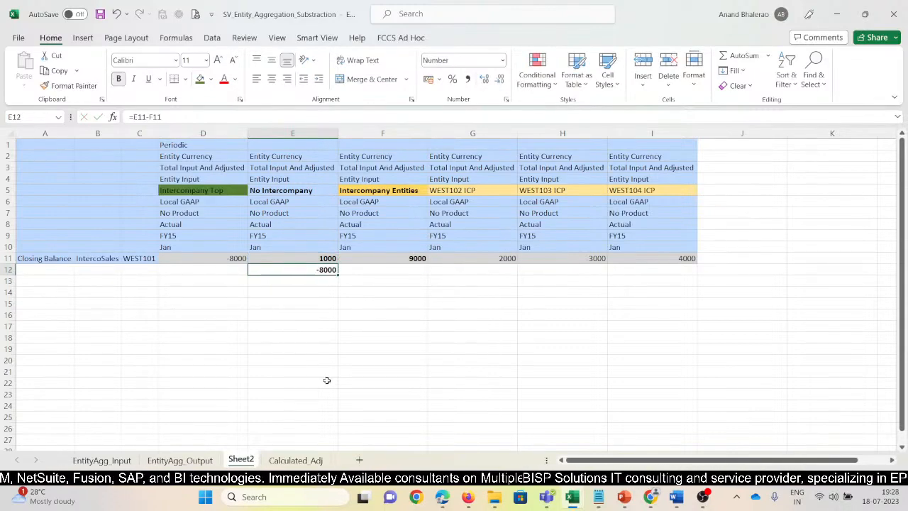
Bold the Intercompany Top amount for WEST101 and compare it with the Intercompany Entities amount.
left_click(217, 260)
key("ctrl+b")
left_click(599, 302)
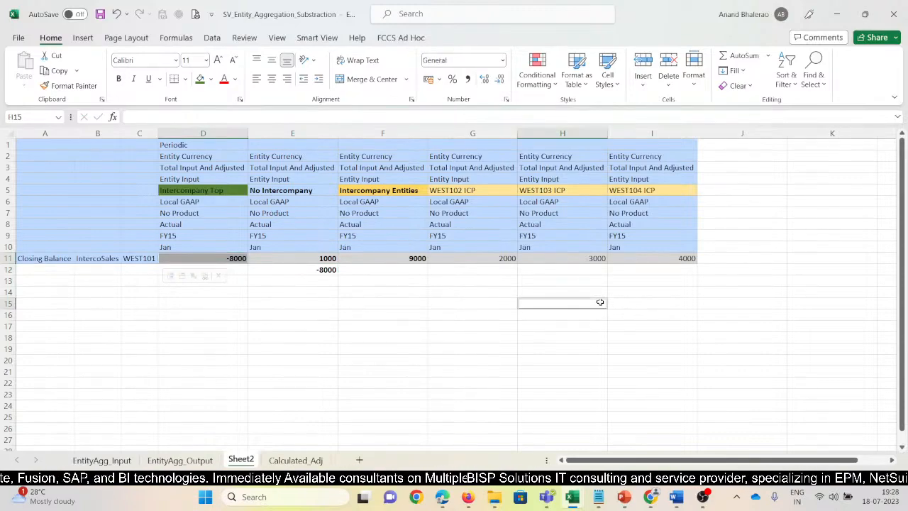
left_click(225, 260)
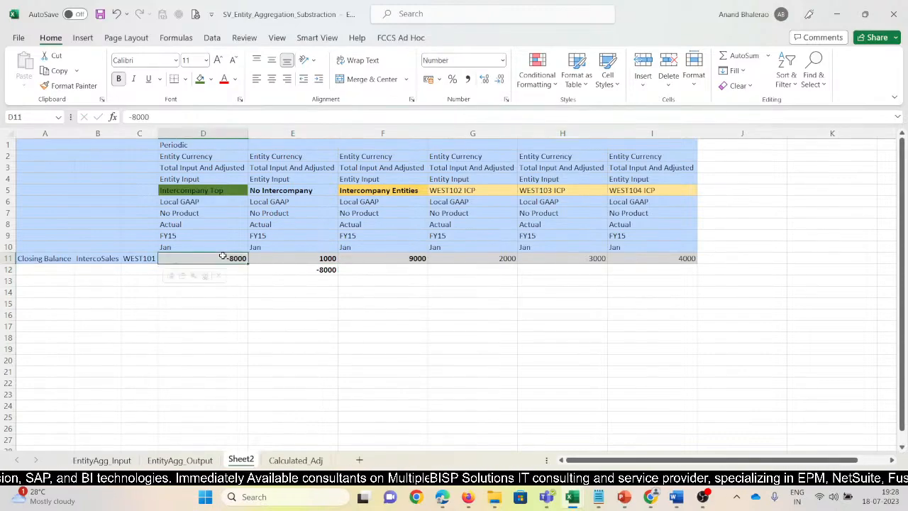
left_click(141, 258)
left_click(203, 192)
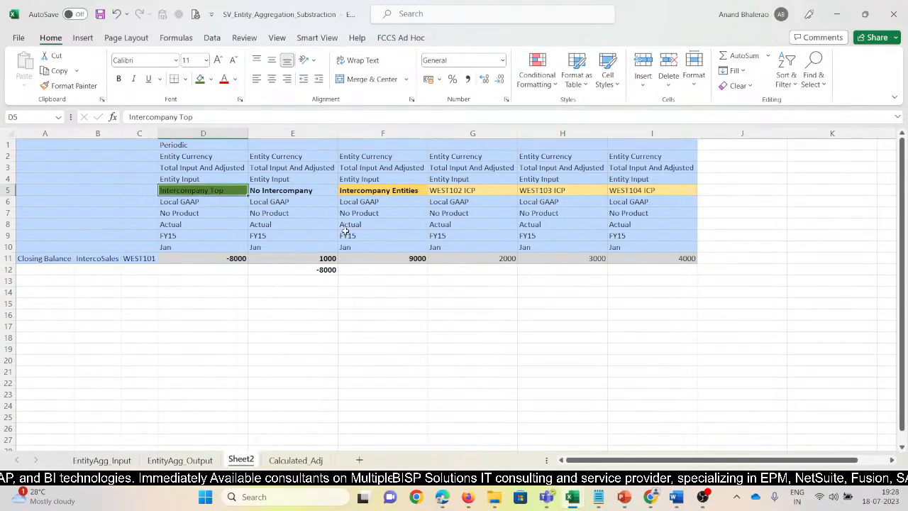
left_click(404, 259)
Enter the label "Substraction - Aggregration" in cell D14 and make it bold.
left_click(206, 290)
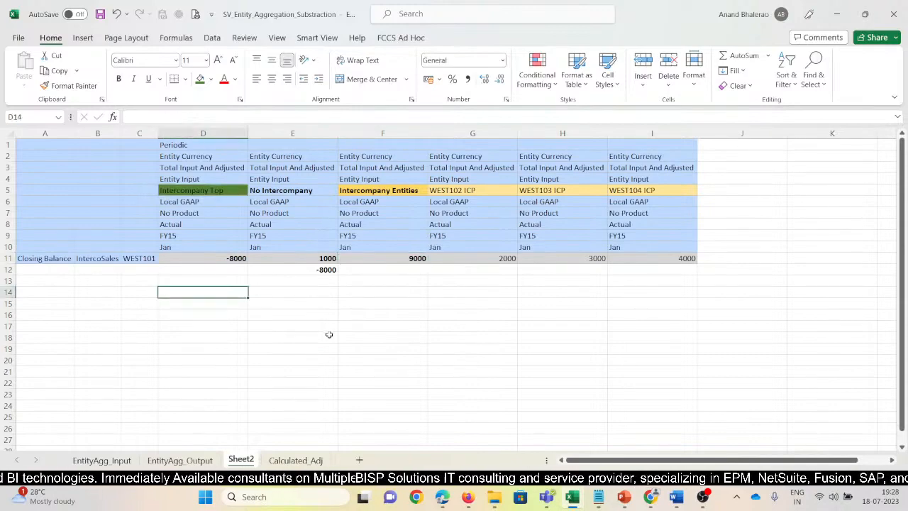
type("Substr")
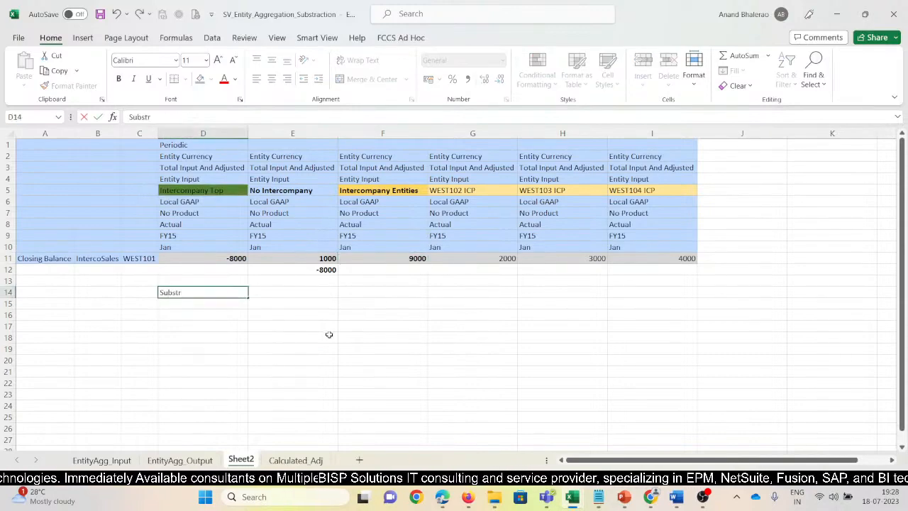
type("action")
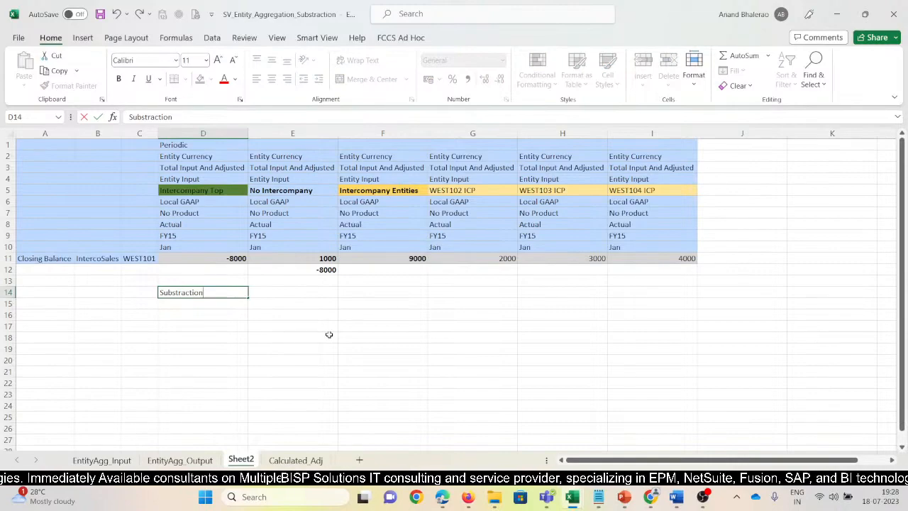
type(" - ")
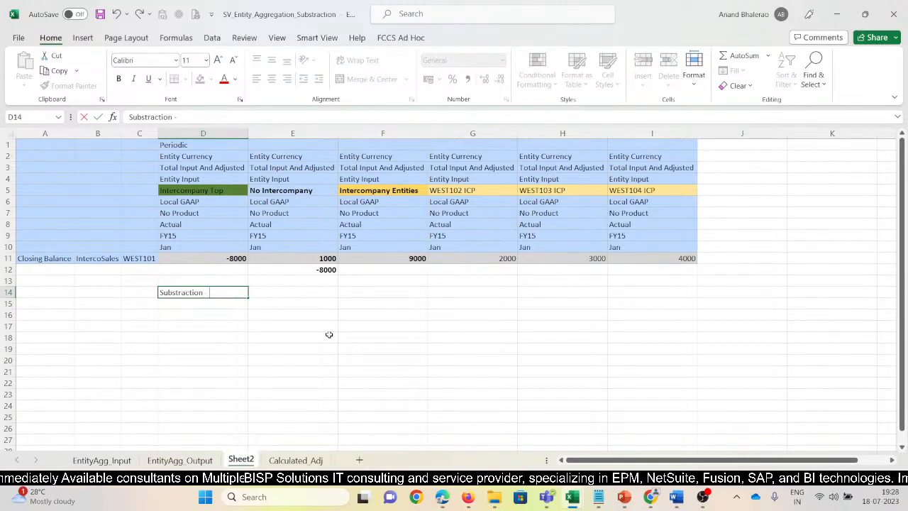
type("Aggregrat")
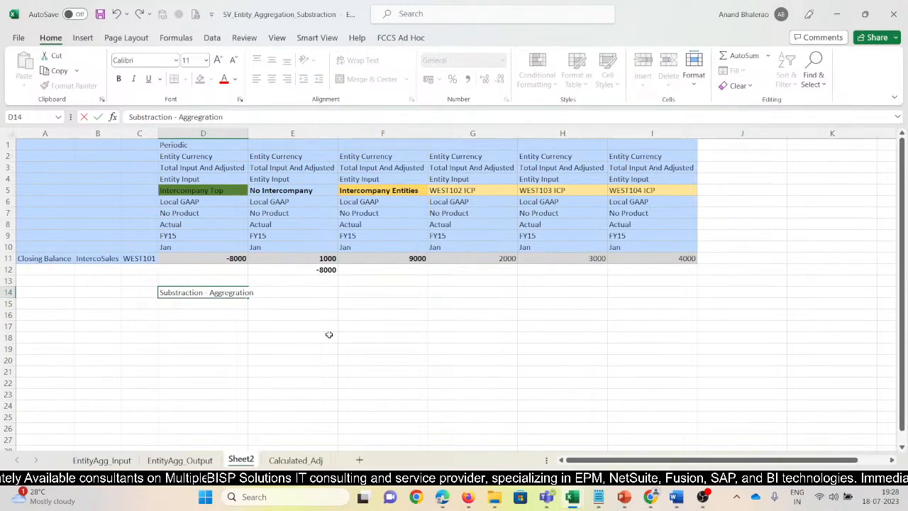
type("ion")
key("Return")
key("Up")
key("ctrl+b")
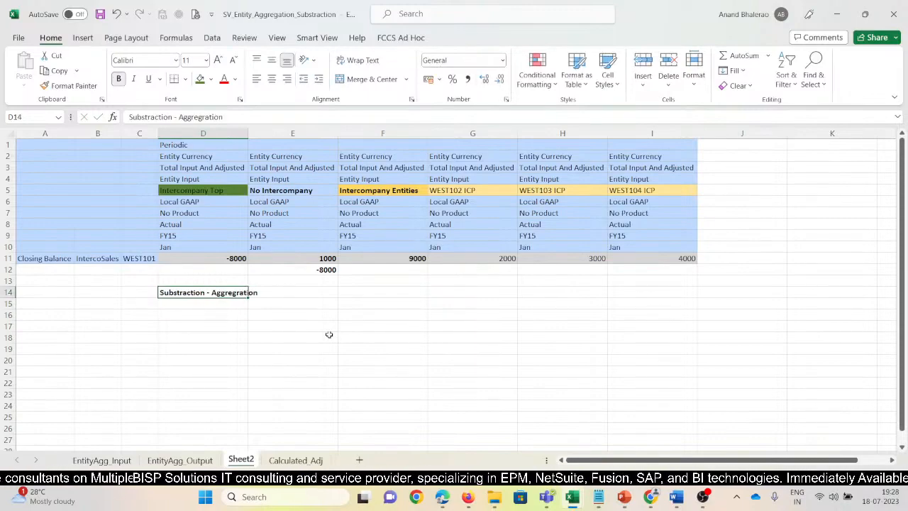
Copy the bold label from D14 into cell C16 of the Addition workbook's Sheet2.
mouse_move(572, 501)
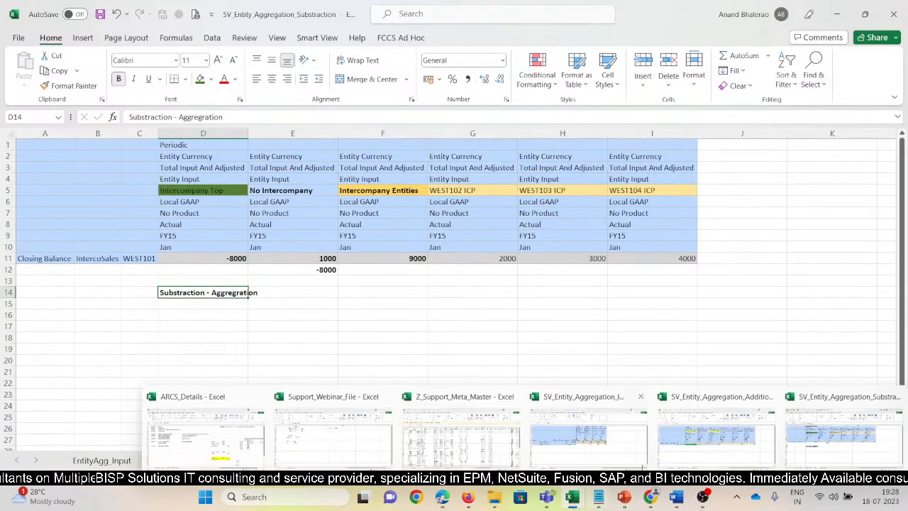
left_click(849, 443)
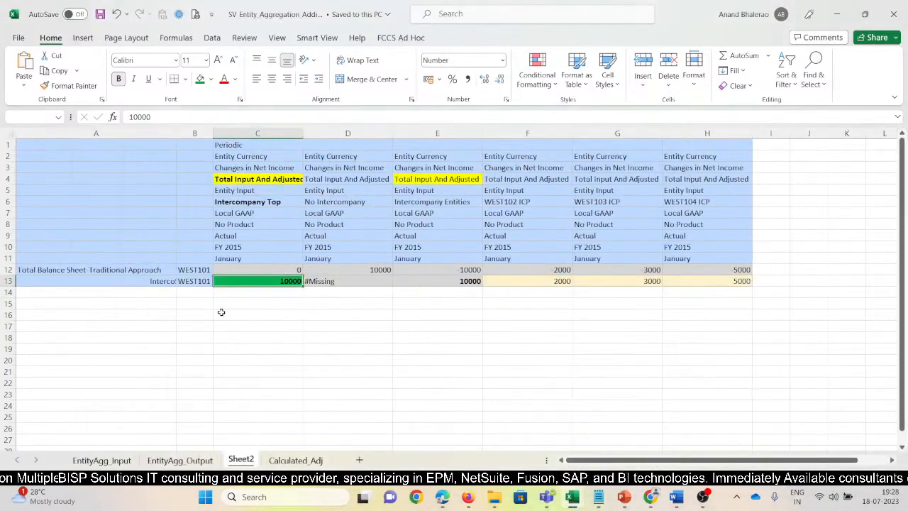
key("alt+Tab")
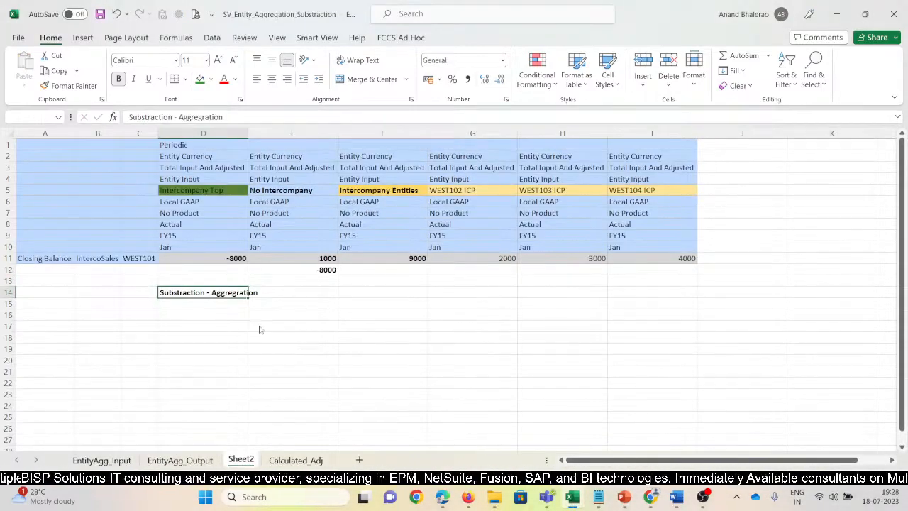
key("alt+Tab")
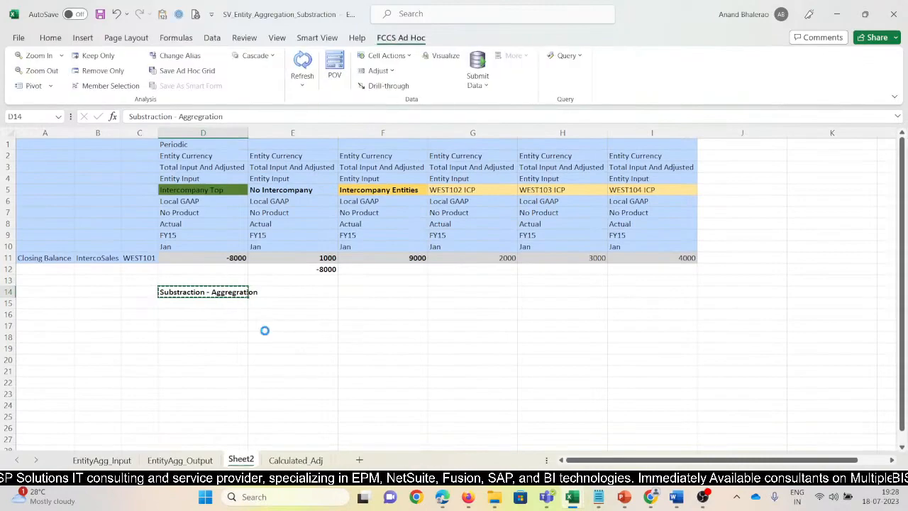
left_click(251, 314)
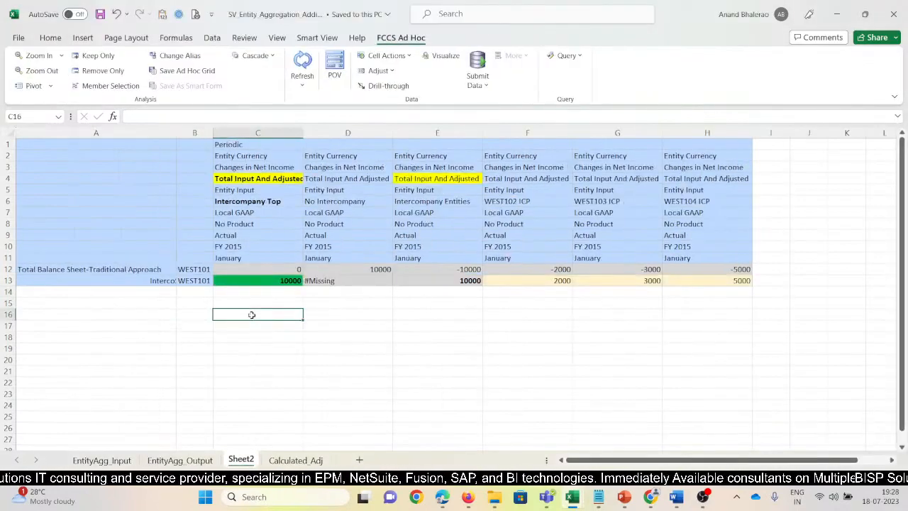
type("Substraction - Aggregration")
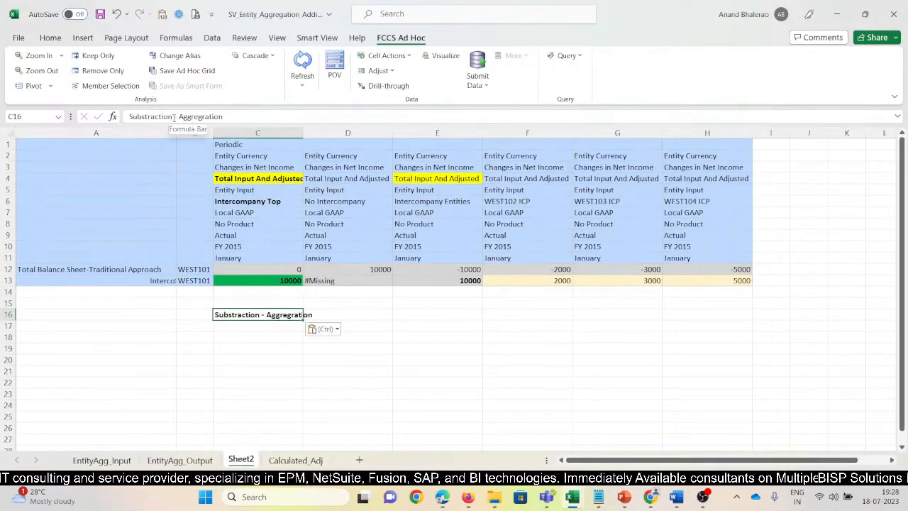
Change the pasted label in C16 to read "Addition - Aggregration".
double_click(146, 117)
type("SAddition")
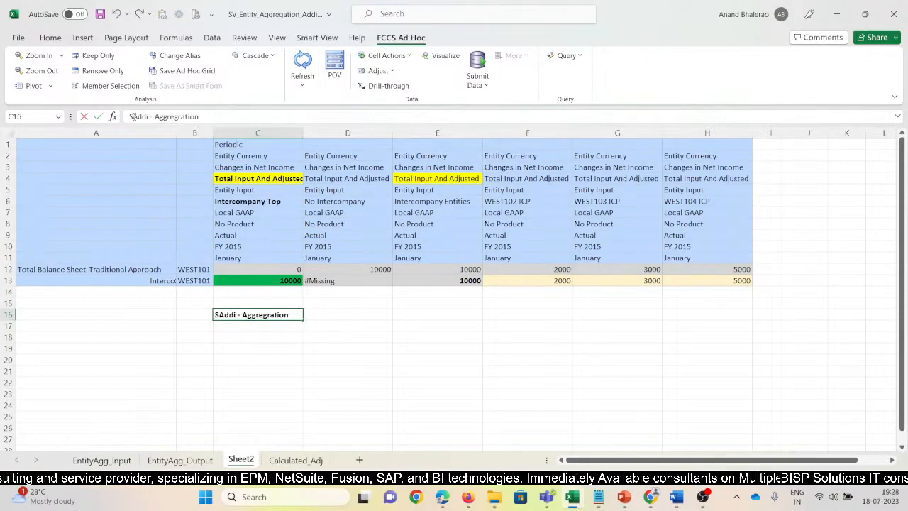
key("Return")
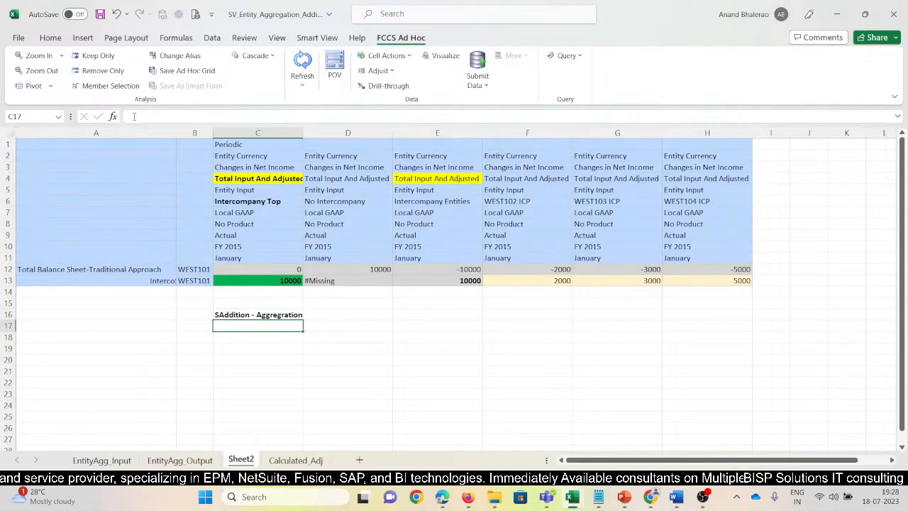
key("Up")
key("F2")
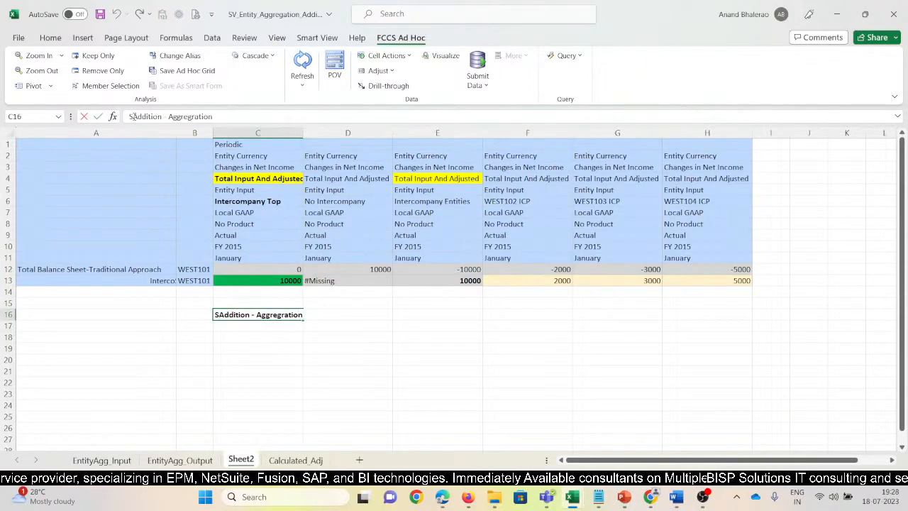
key("BackSpace")
key("Return")
key("Up")
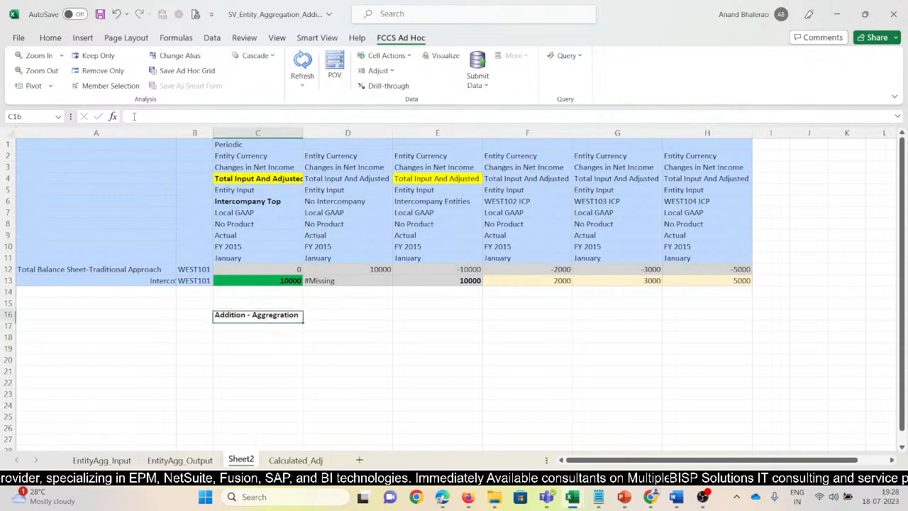
Review the No Intercompany, Intercompany Entities and Intercompany Top amounts for WEST101 under the Addition option.
left_click(366, 280)
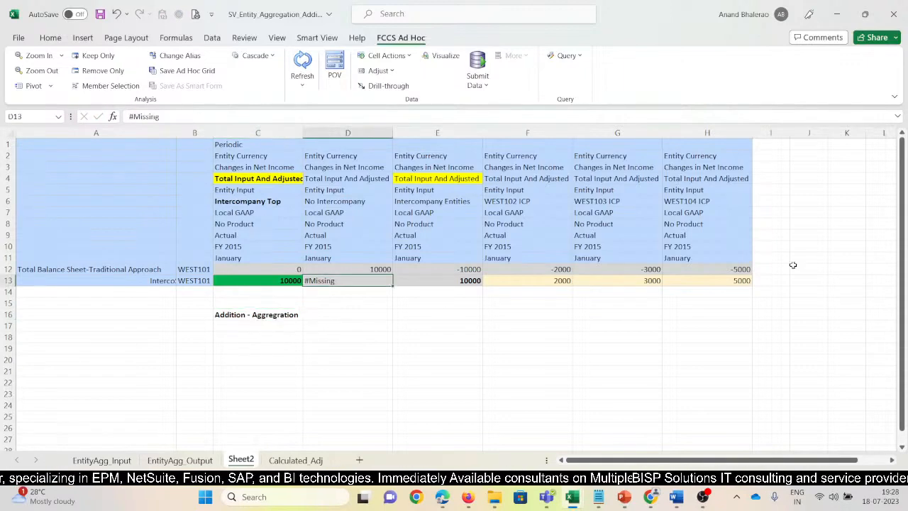
key("Right")
key("Left")
key("Left")
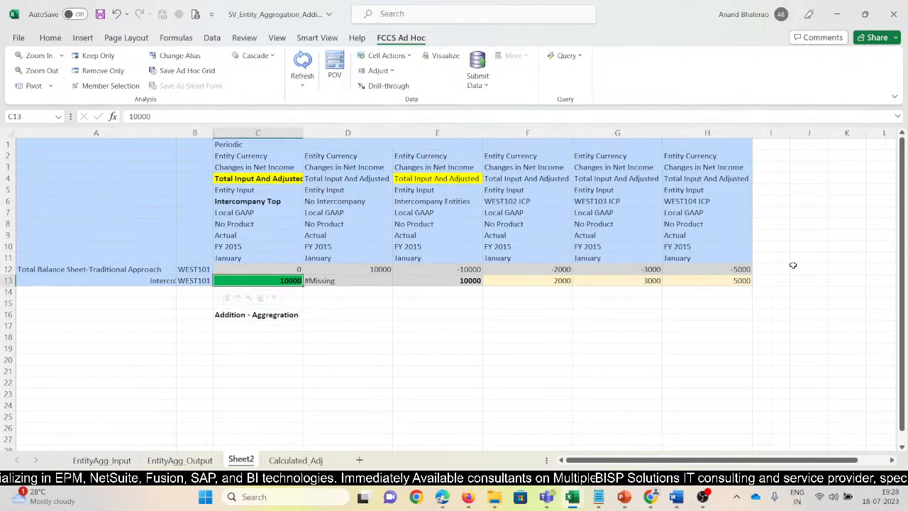
key("Up")
key("Up")
key("Up")
key("Up")
key("Up")
key("Up")
key("Up")
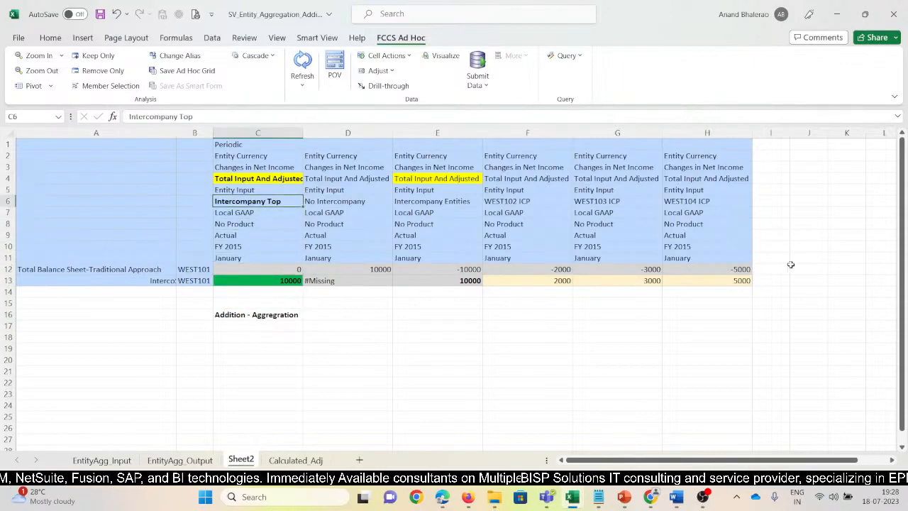
Return to the Subtraction workbook, select cell A1, and switch to the Word document ScreenShot_EntityAGG_2.
key("alt+Tab")
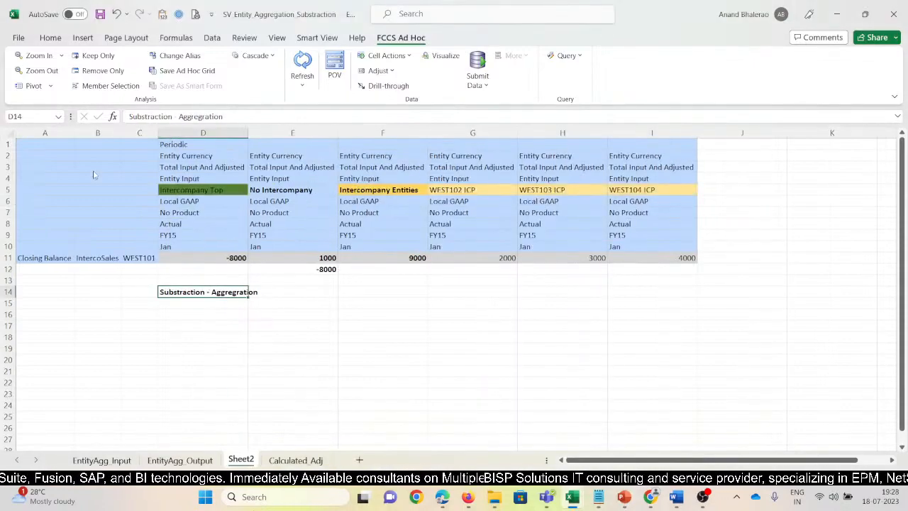
left_click(41, 142)
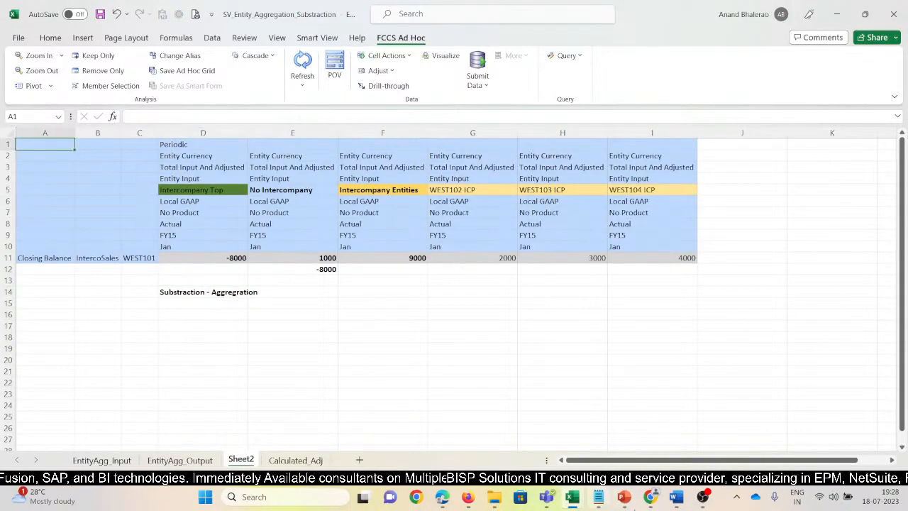
left_click(677, 498)
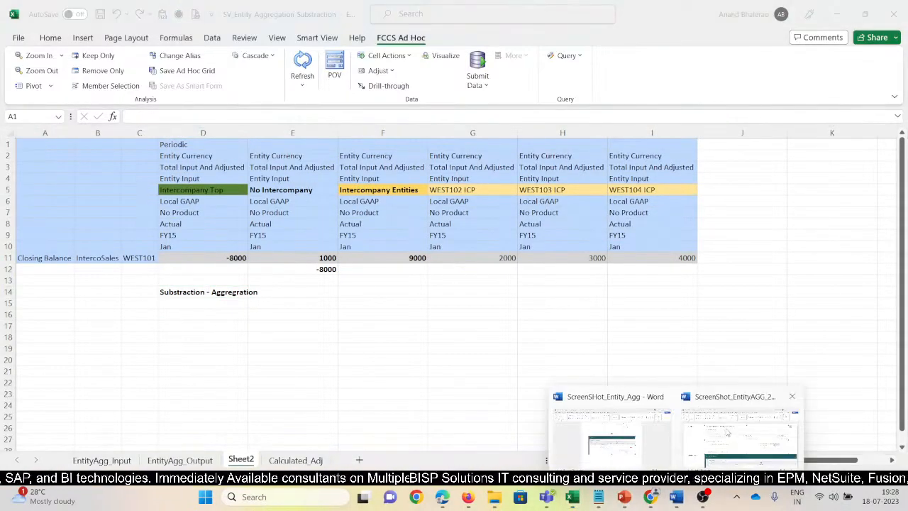
left_click(727, 432)
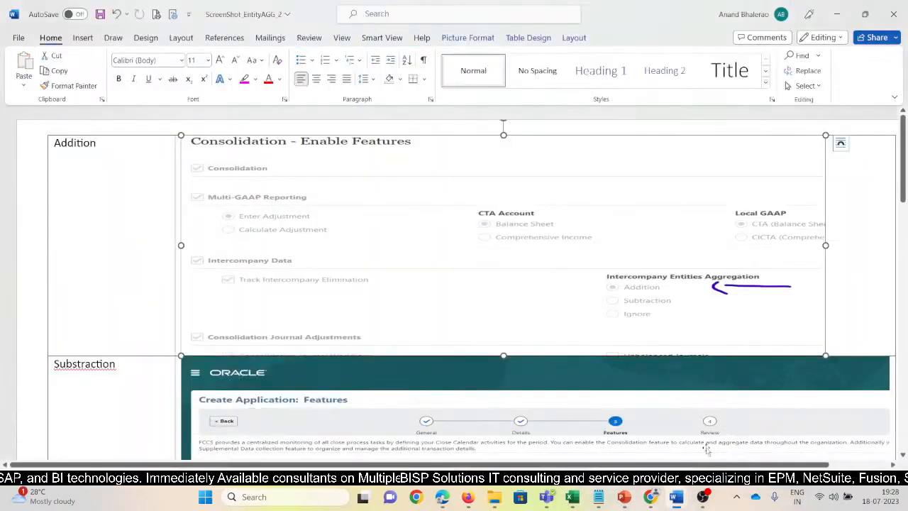
Try to add blank lines above the table containing the Addition screenshot, and undo the last change.
left_click(57, 130)
key("Return")
key("Return")
key("Return")
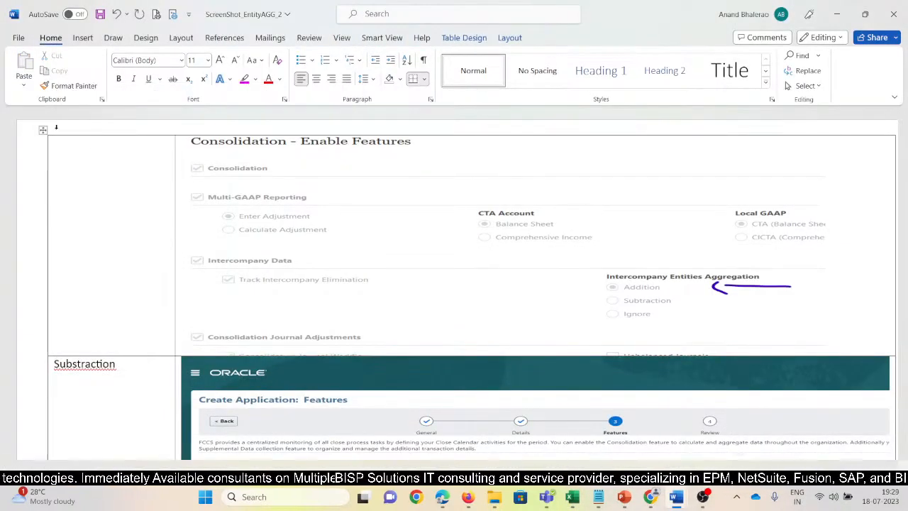
key("ctrl+z")
scroll(841, 129, "down", 2, "ctrl")
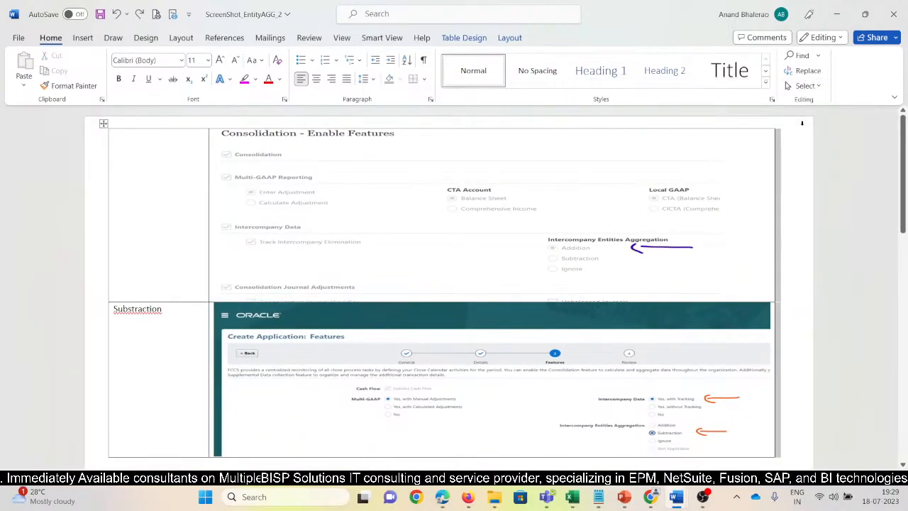
Insert two blank rows below the Addition screenshot row of the table.
left_click(186, 123)
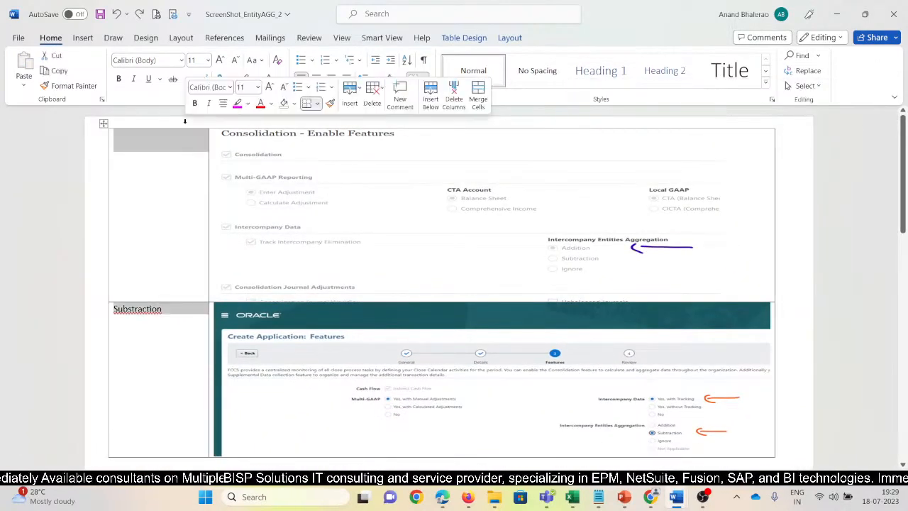
key("Return")
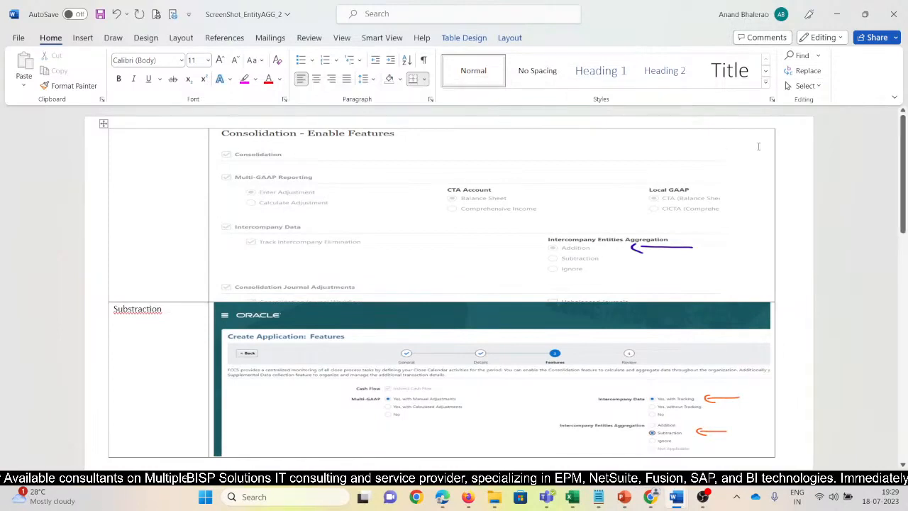
left_click(793, 133)
key("Return")
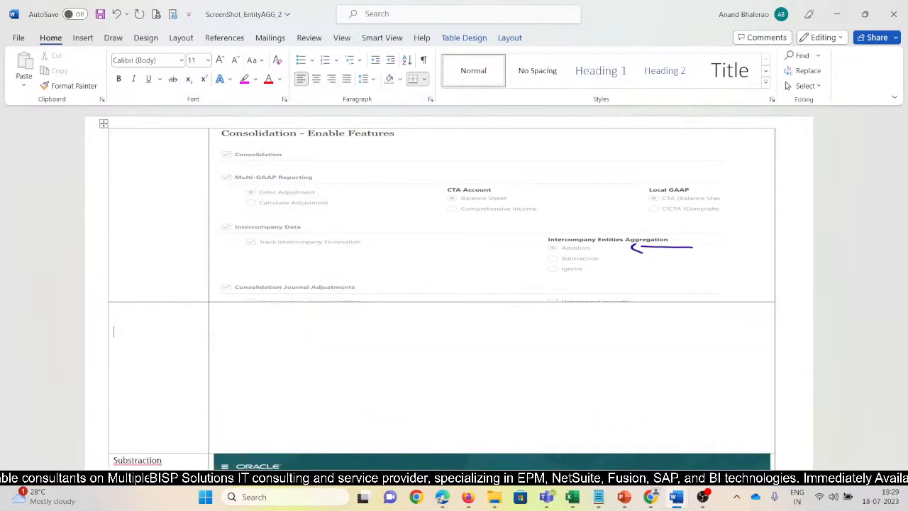
left_click(104, 124)
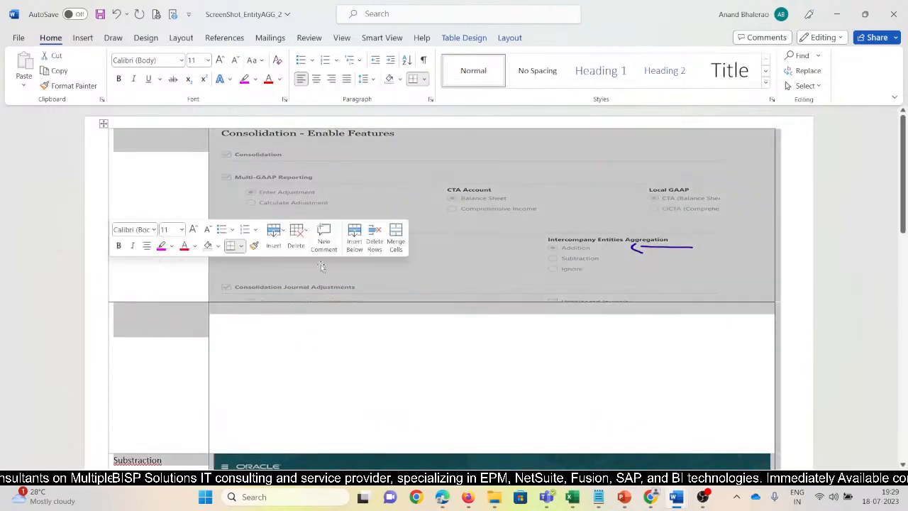
left_click(801, 138)
key("Return")
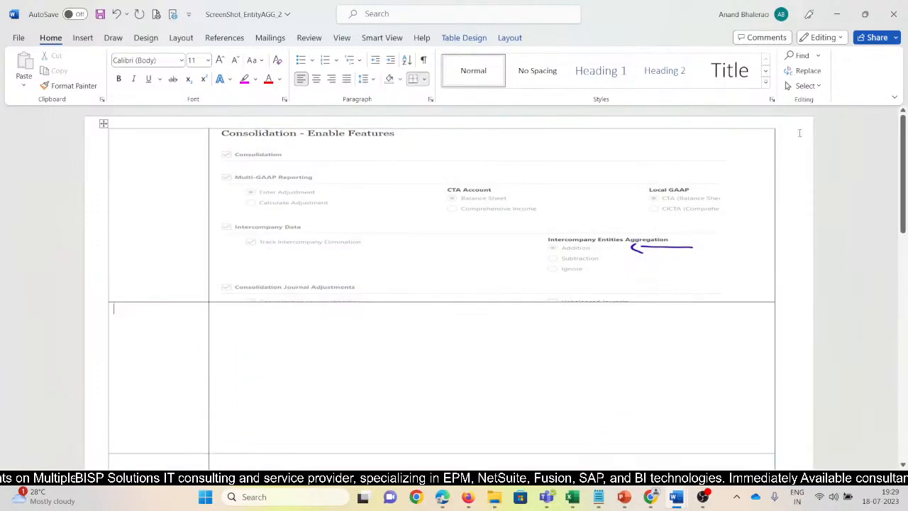
Add blank lines after the table that ends with the IGNORE row, and insert a table of 2 columns and 3 rows there.
scroll(584, 260, "down", 5)
scroll(550, 363, "down", 8)
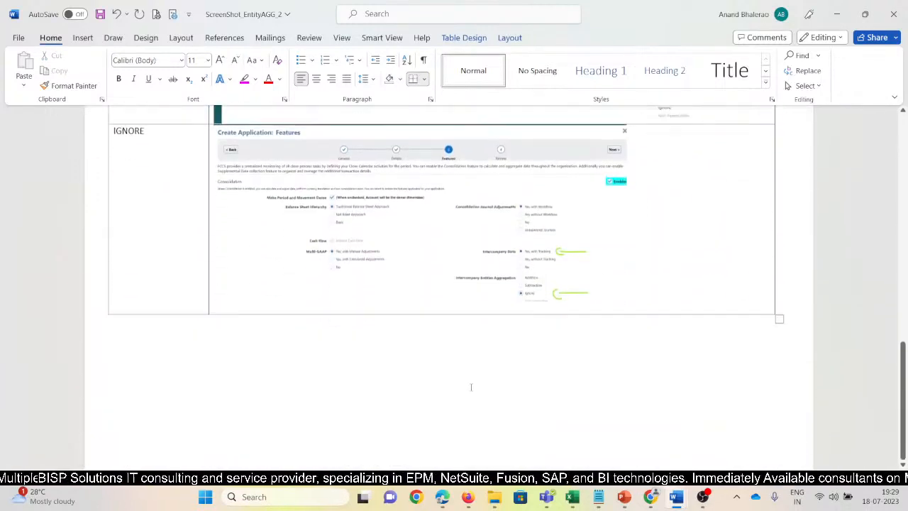
left_click(804, 316)
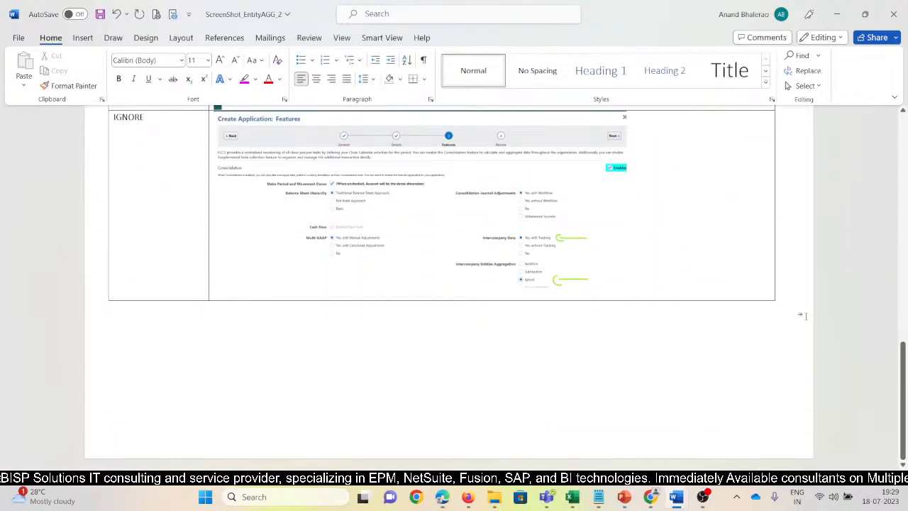
key("Return")
key("Return")
key("Return")
key("Return")
key("Return")
key("Return")
key("Return")
key("Return")
key("Return")
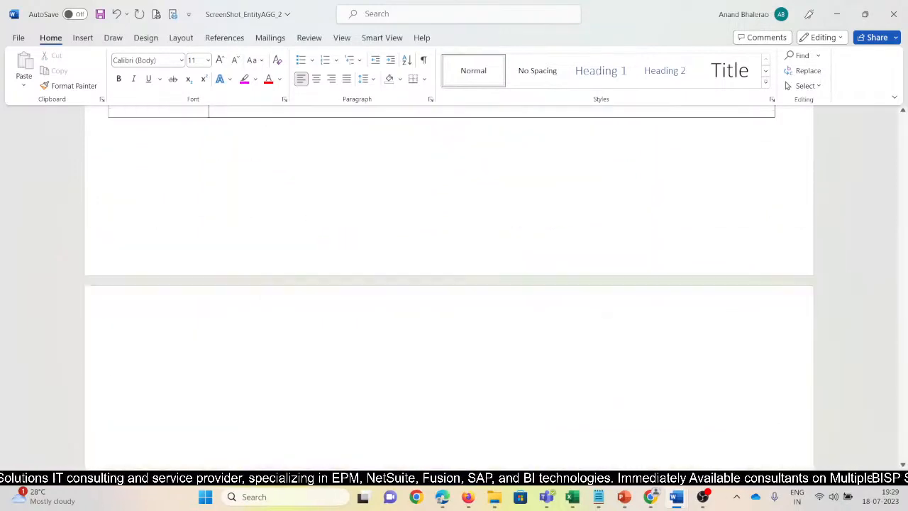
left_click(88, 39)
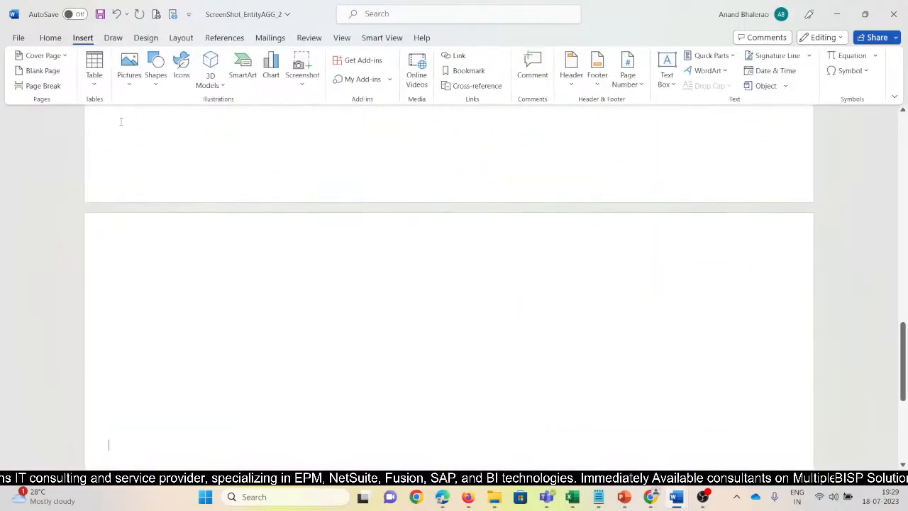
left_click(95, 84)
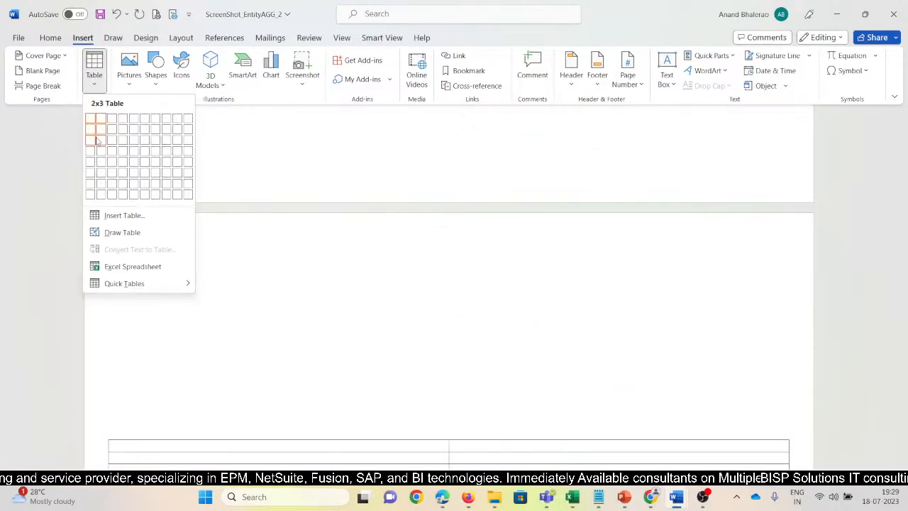
left_click(97, 140)
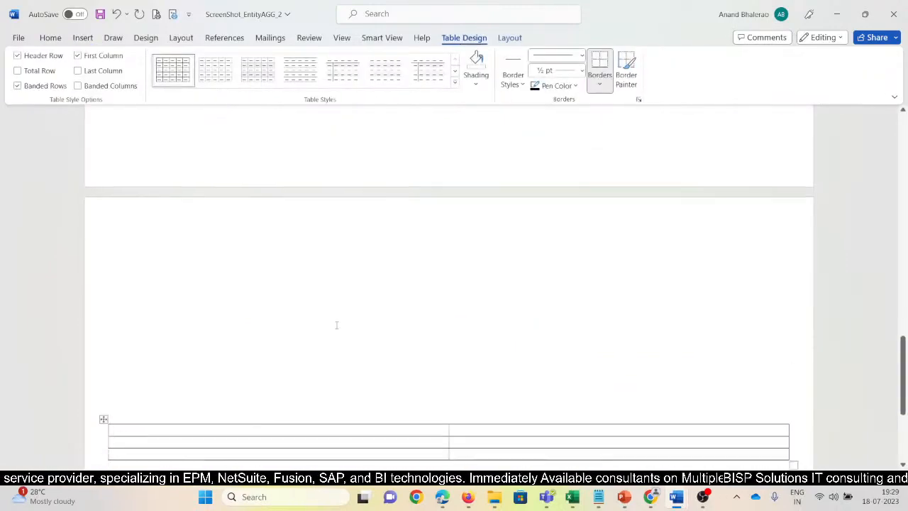
Label the first two rows of the new table "Addition" and "Substration".
type("Addition")
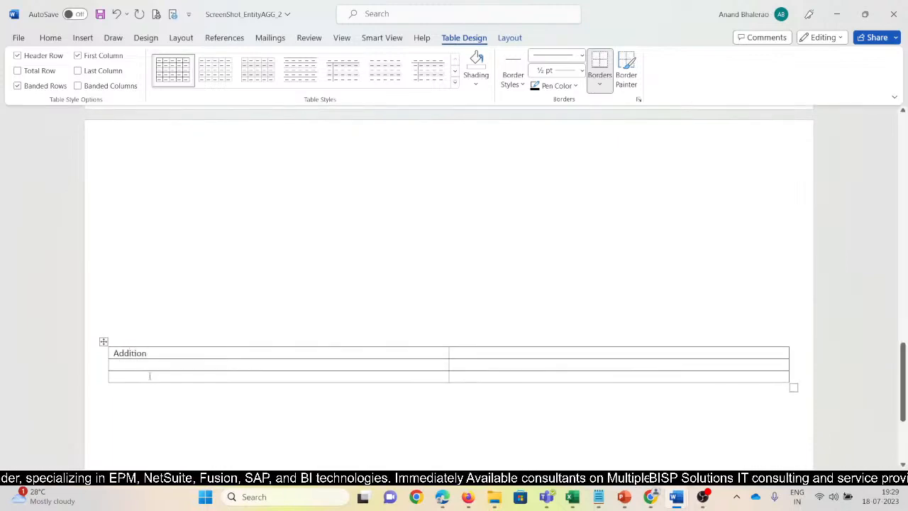
type("Subs")
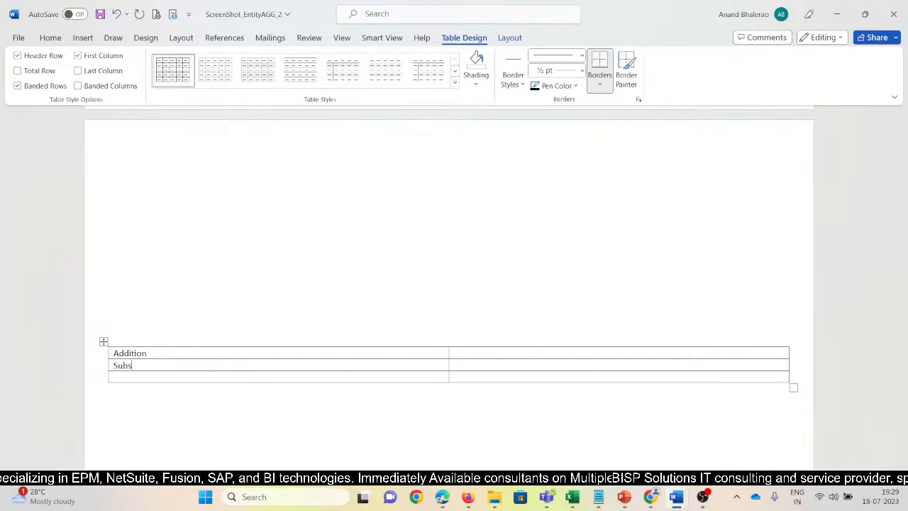
type("tration")
key("Tab")
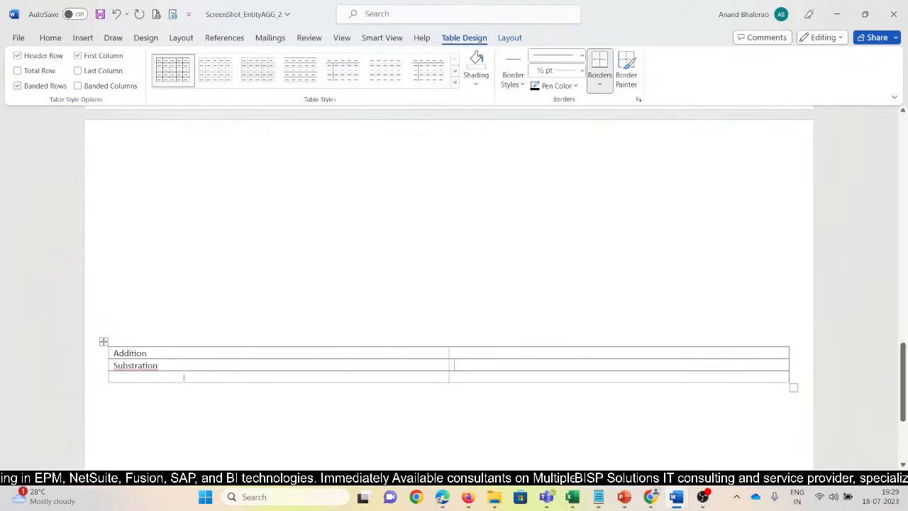
Switch to the Addition workbook in Excel, narrow column A slightly and right-align the IntercoSales label in A13.
key("alt+Tab")
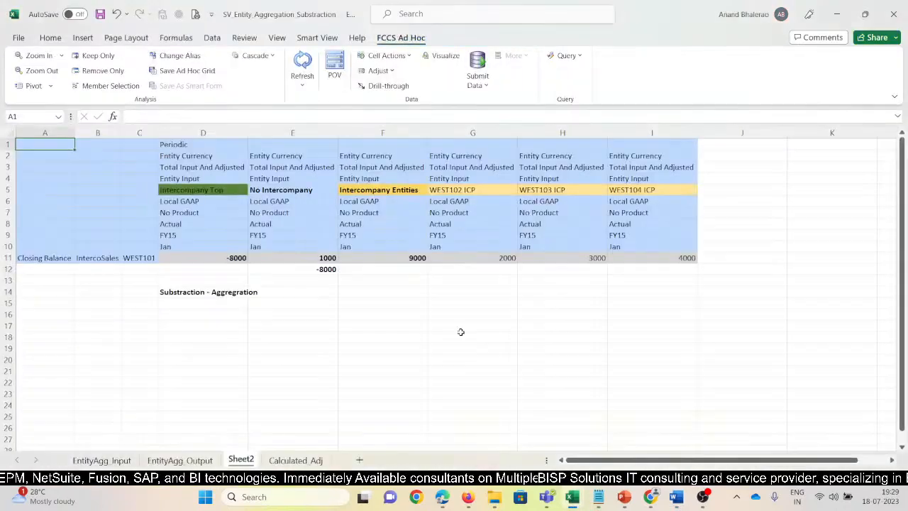
key("alt+Tab")
key("alt+Tab")
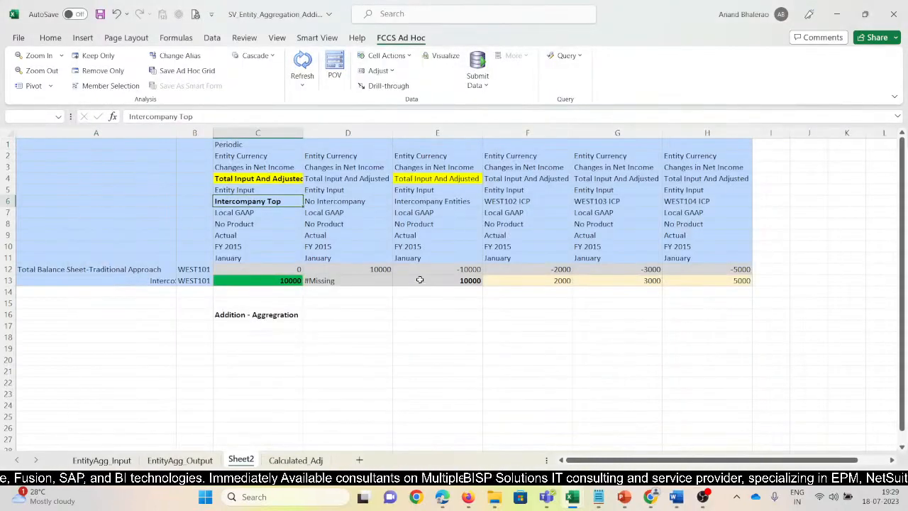
left_click_drag(177, 135, 174, 135)
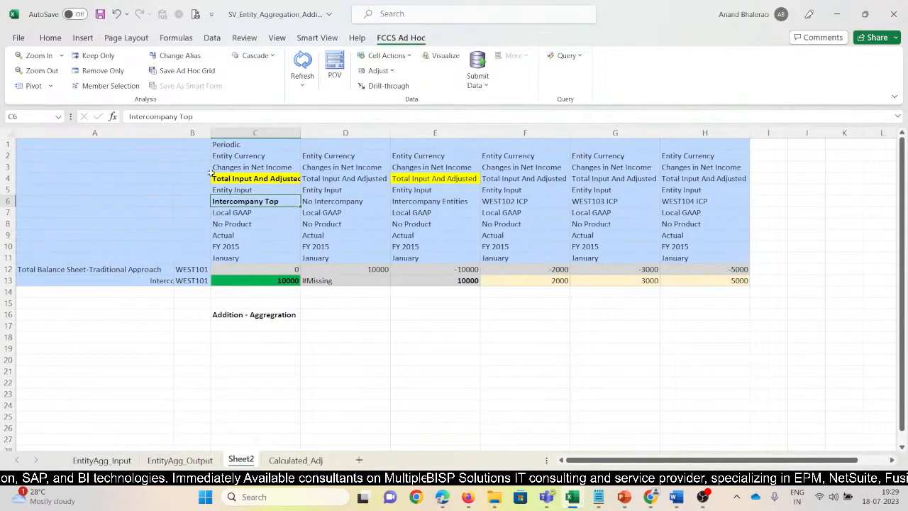
left_click(162, 281)
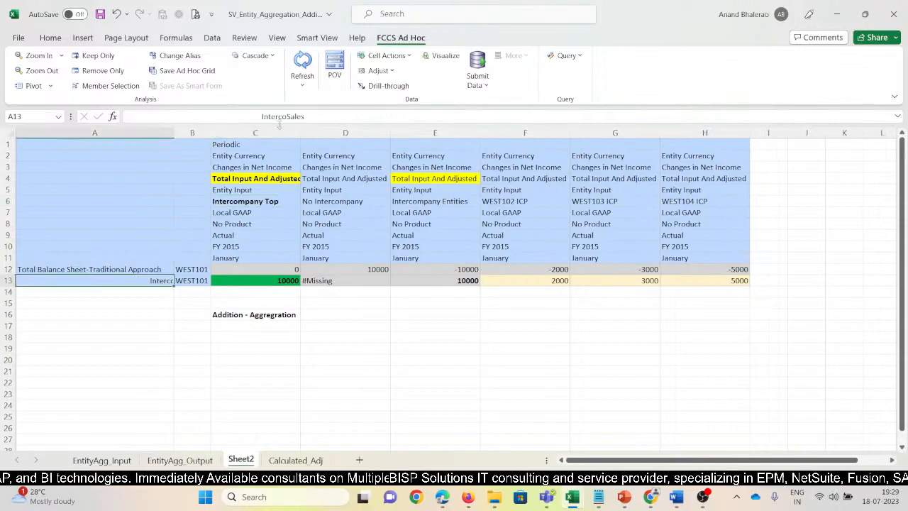
left_click(50, 38)
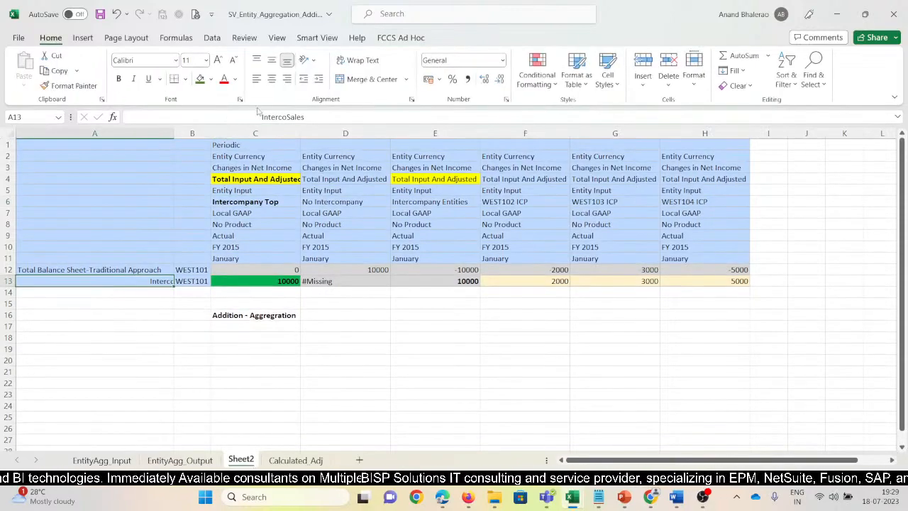
left_click(286, 78)
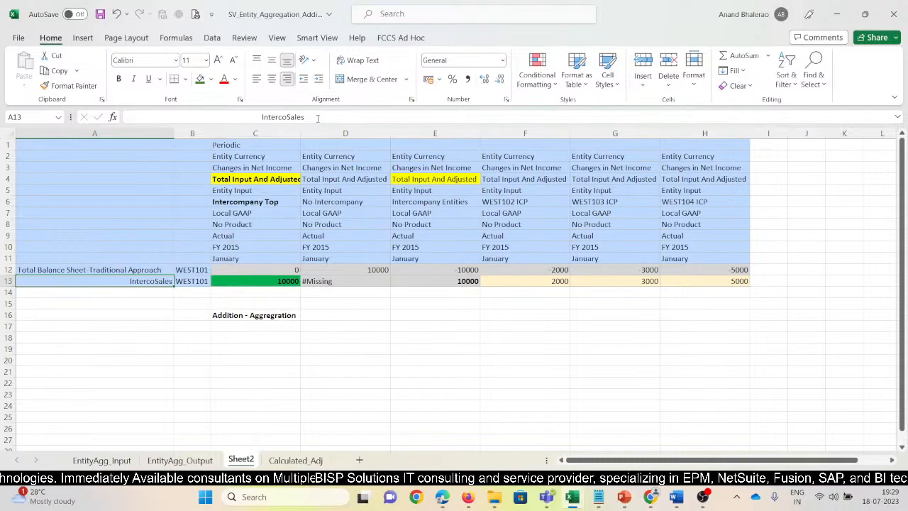
Capture the Addition grid with its "Addition - Aggregration" label and paste it beside Addition in the Word document ScreenShot_EntityAGG_2.
key("super+shift+s")
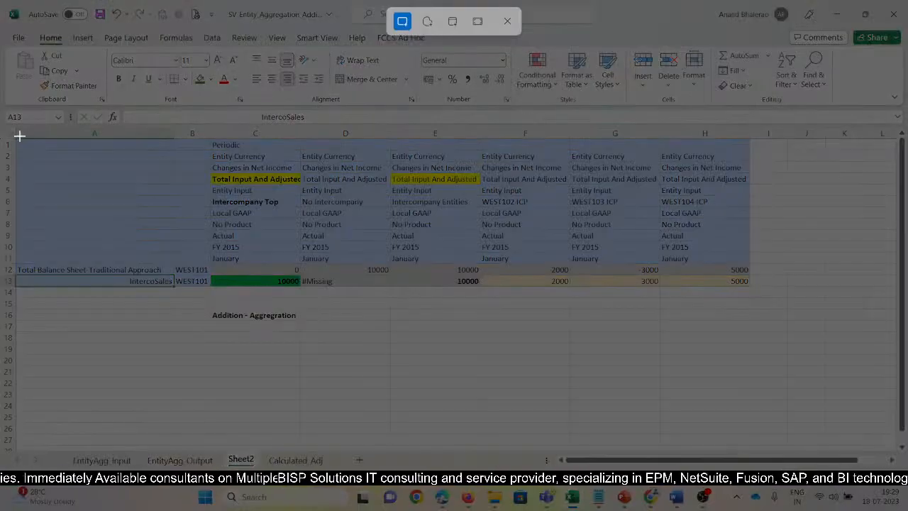
left_click_drag(15, 133, 769, 321)
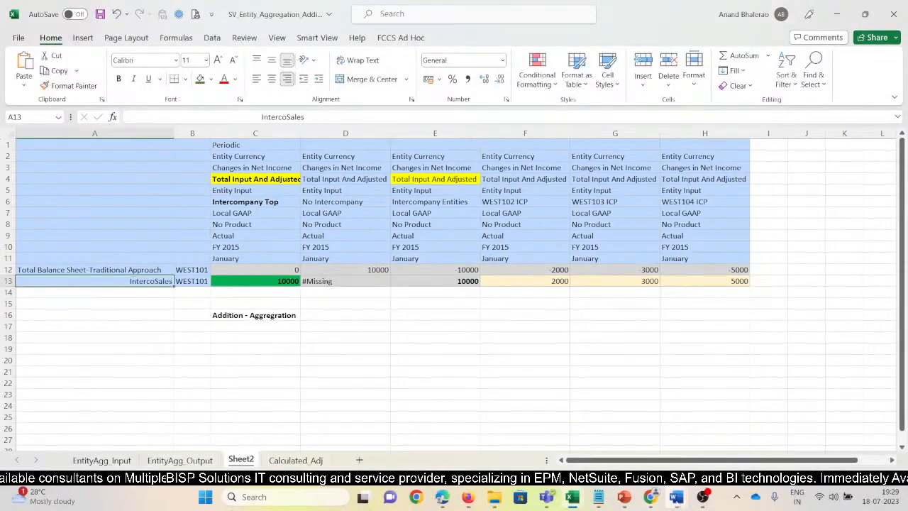
mouse_move(670, 496)
left_click(713, 433)
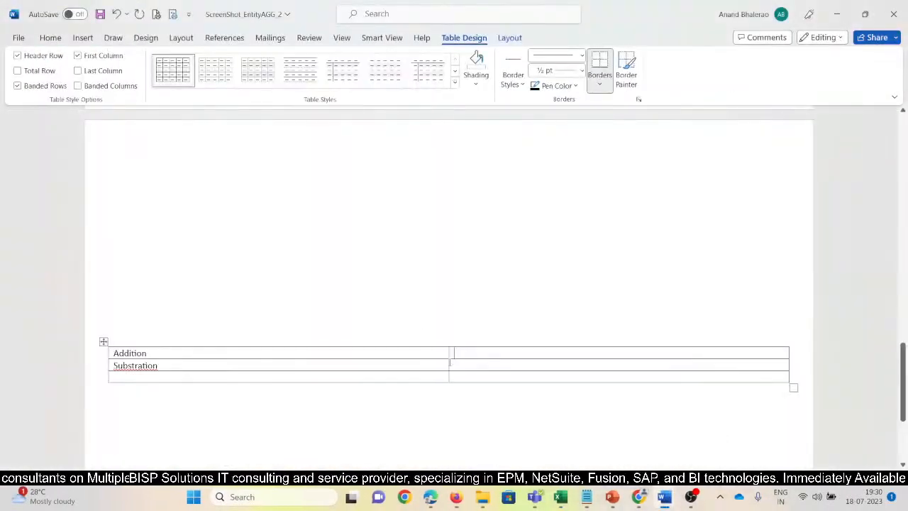
key("ctrl+v")
scroll(629, 365, "down", 2)
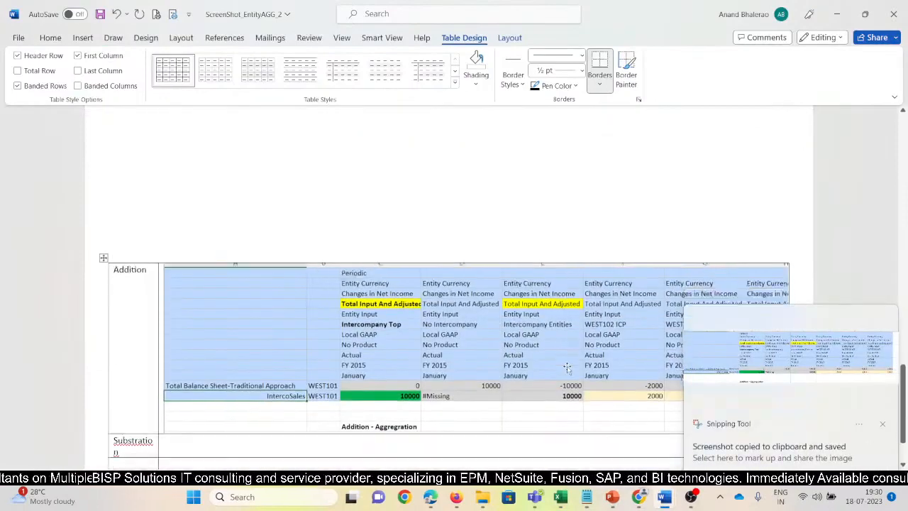
left_click(881, 424)
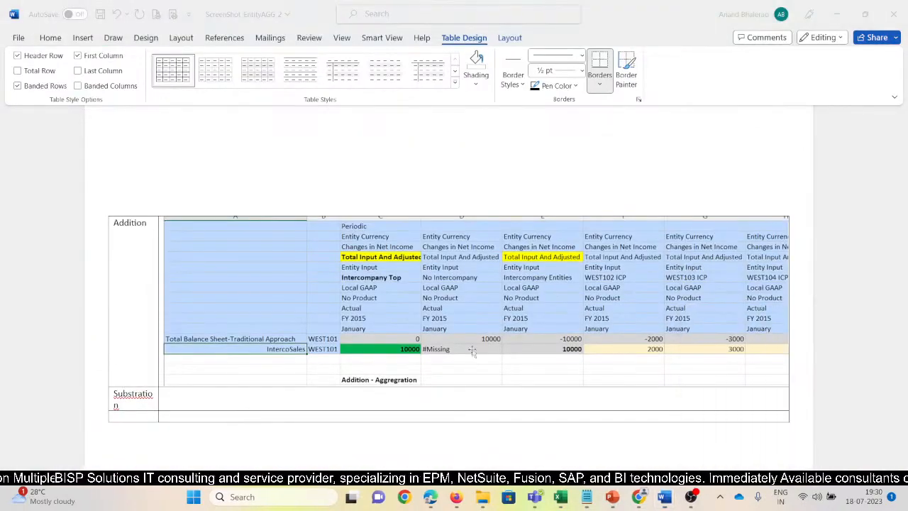
Capture the Subtraction workbook's Sheet2 grid with its "Substraction - Aggregration" label and paste it beside Substration in Word's ScreenShot_EntityAGG_2.
key("alt+Tab")
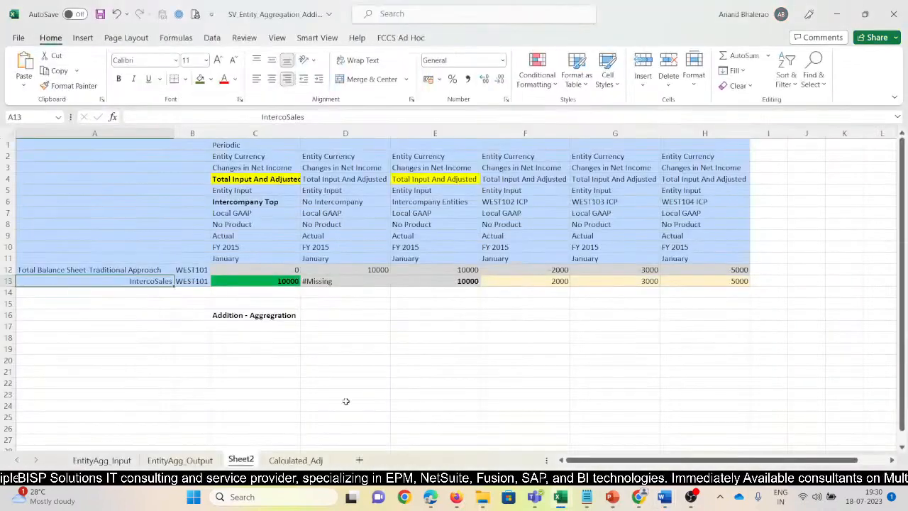
mouse_move(560, 498)
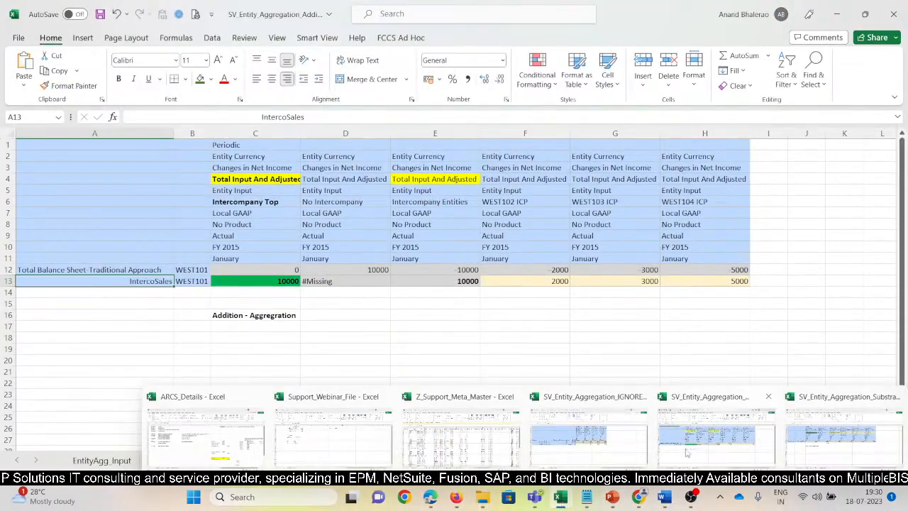
left_click(844, 432)
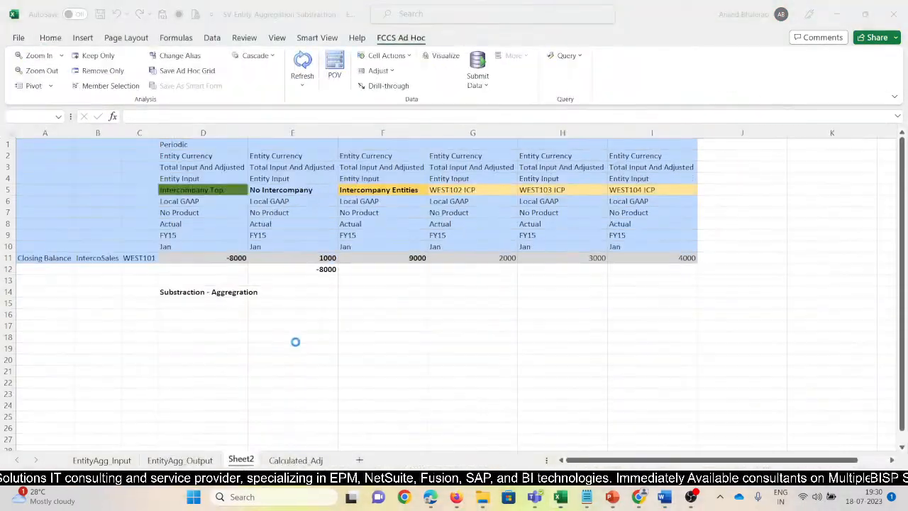
left_click(171, 292)
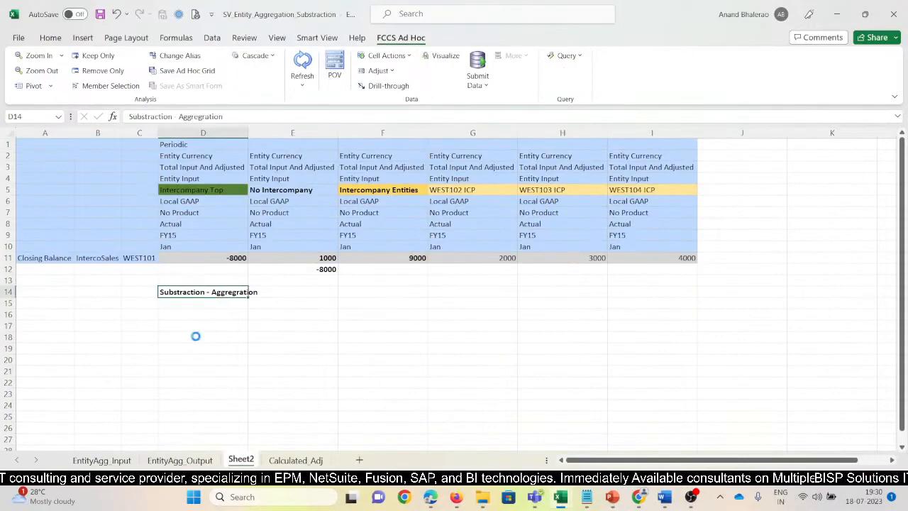
key("alt+Tab")
key("alt+Tab")
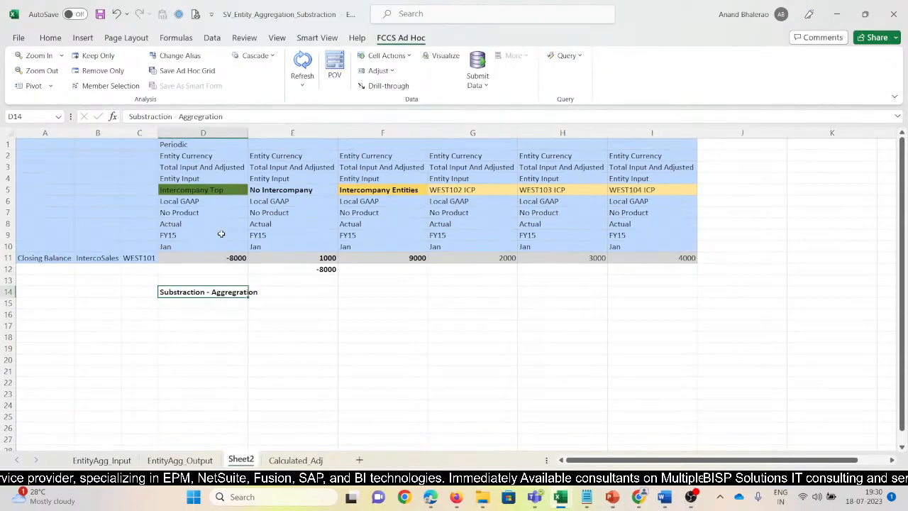
key("super+shift+s")
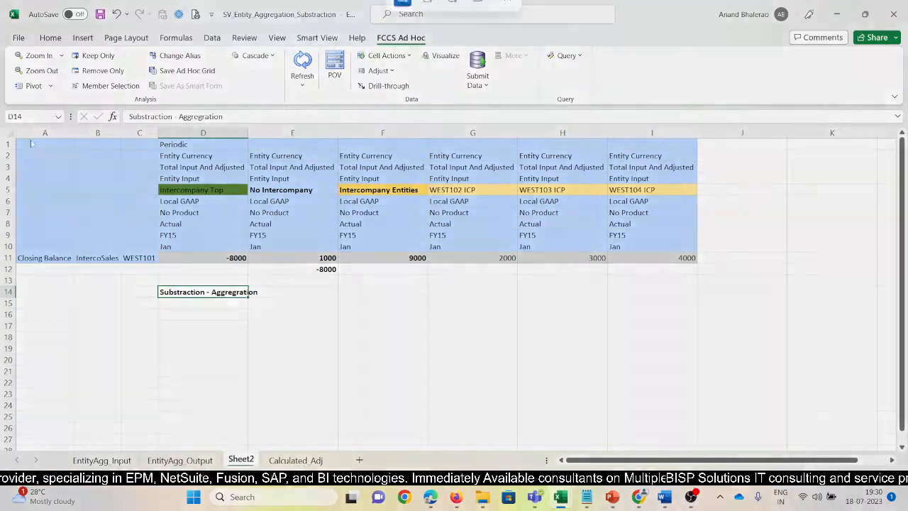
left_click_drag(17, 140, 705, 312)
mouse_move(674, 502)
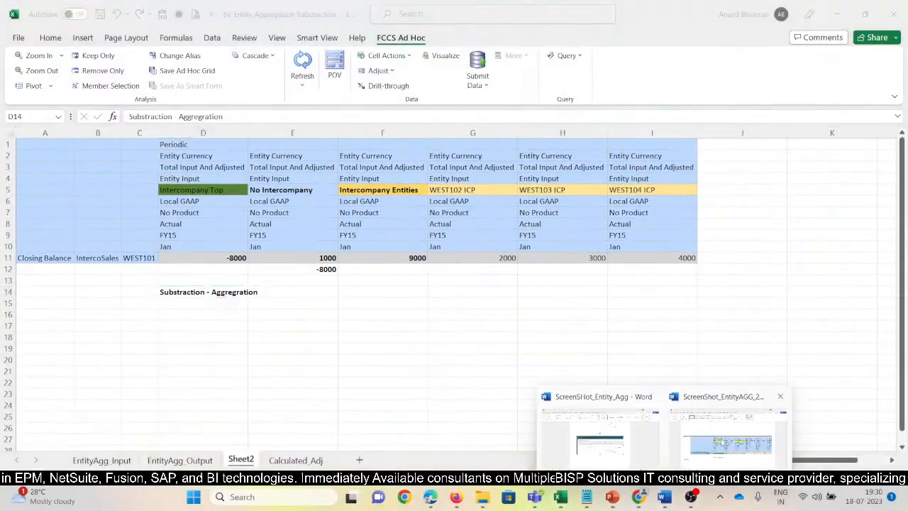
left_click(731, 433)
key("ctrl+v")
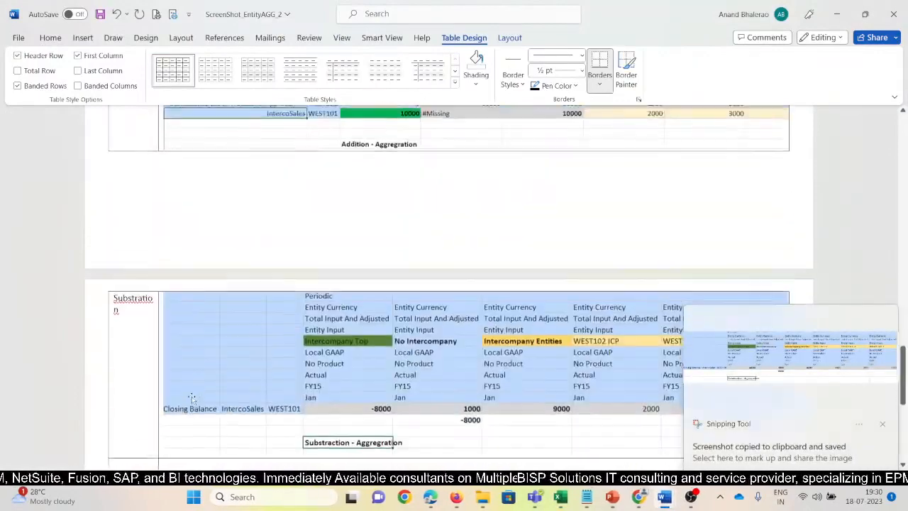
Dismiss the screenshot notification covering the comparison table's pasted grids.
scroll(460, 212, "up", 3)
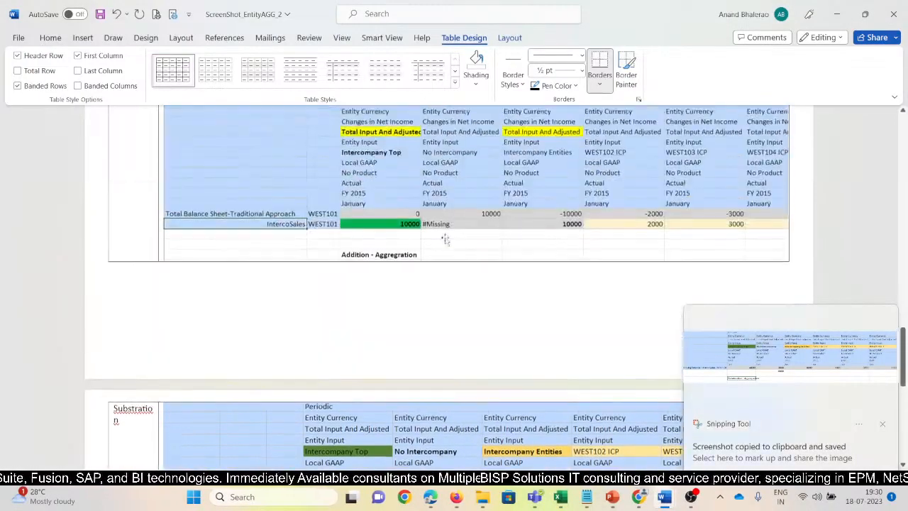
left_click(444, 326)
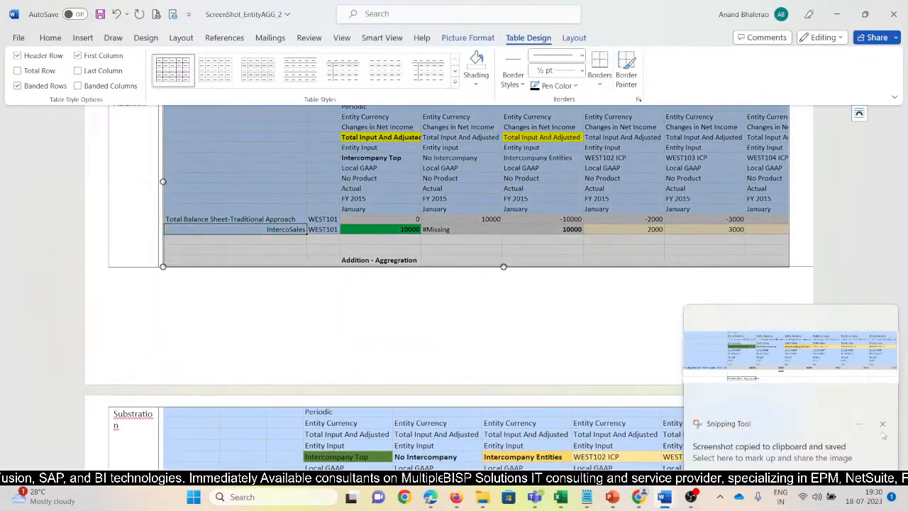
left_click(882, 424)
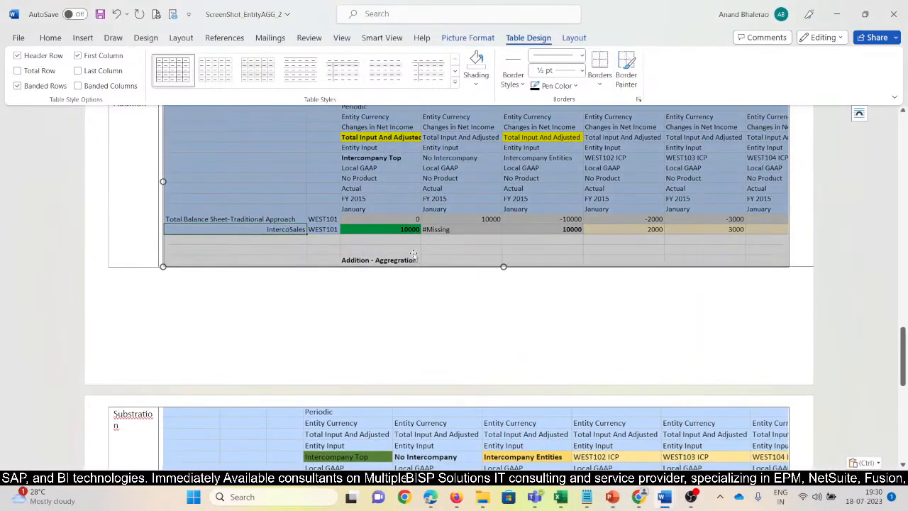
Delete the blank lines above the comparison table to bring the Addition and Substration grids together on one page.
scroll(414, 253, "down", 2)
scroll(427, 286, "up", 6)
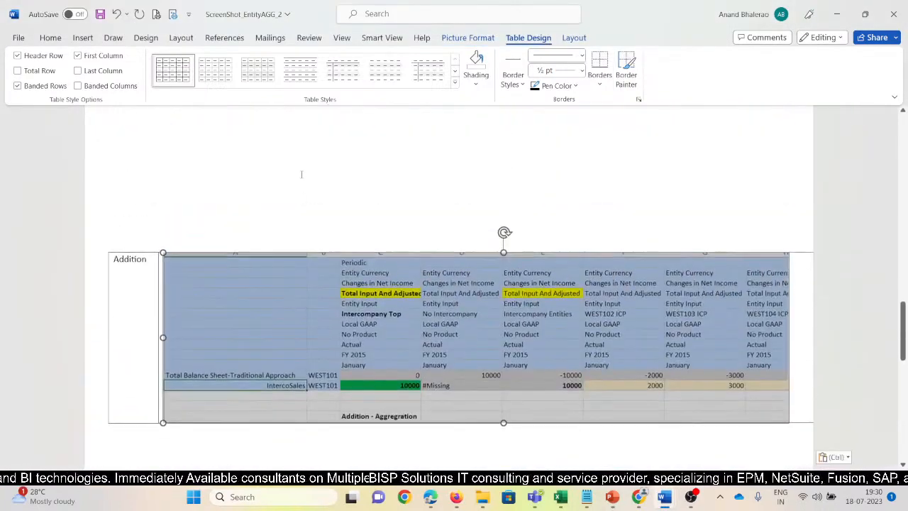
left_click(300, 174)
scroll(268, 269, "up", 3)
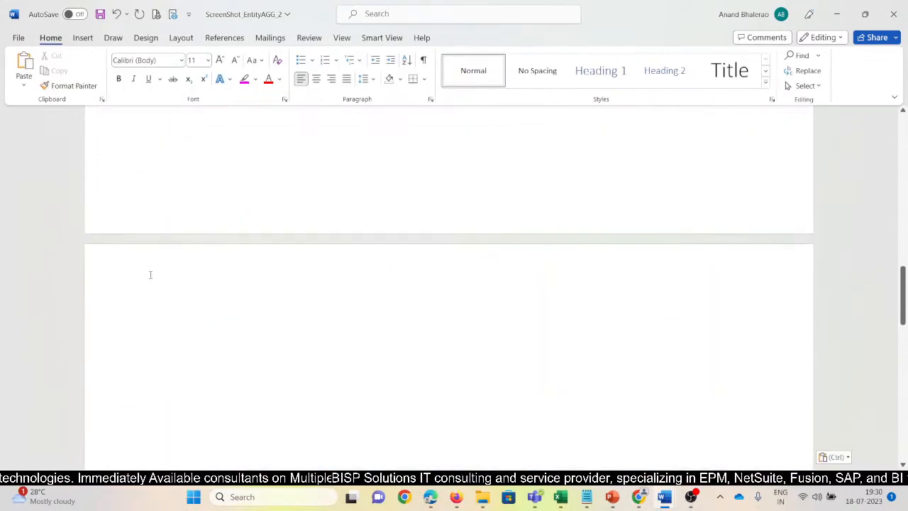
key("Delete")
key("Delete")
key("Delete")
key("Delete")
key("Delete")
key("Delete")
key("Delete")
key("Delete")
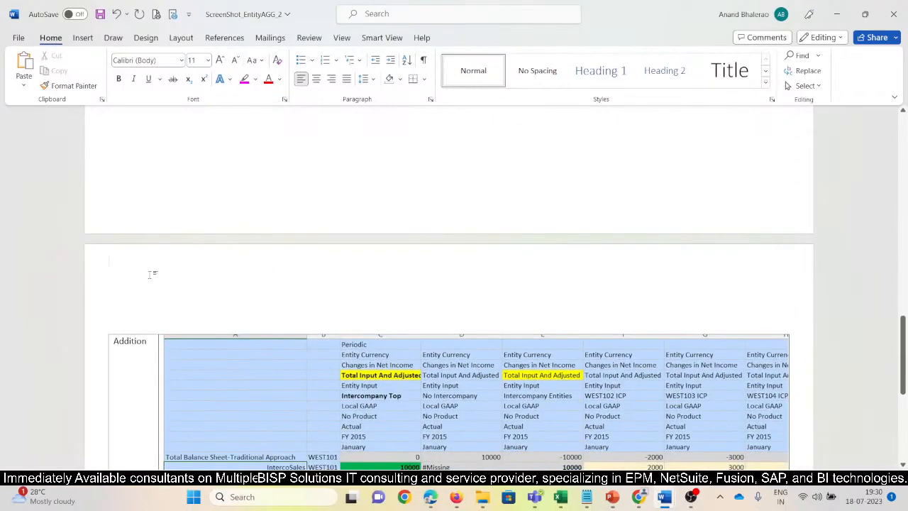
key("super+shift+s")
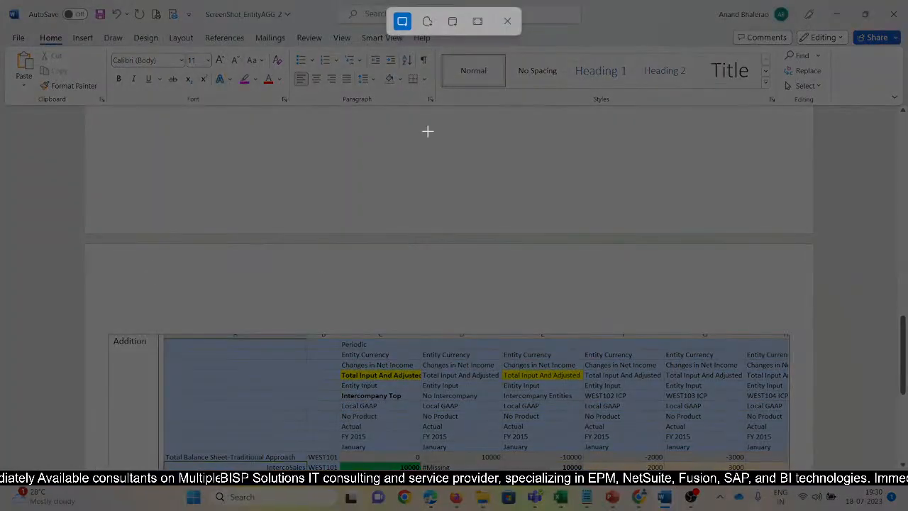
left_click(507, 22)
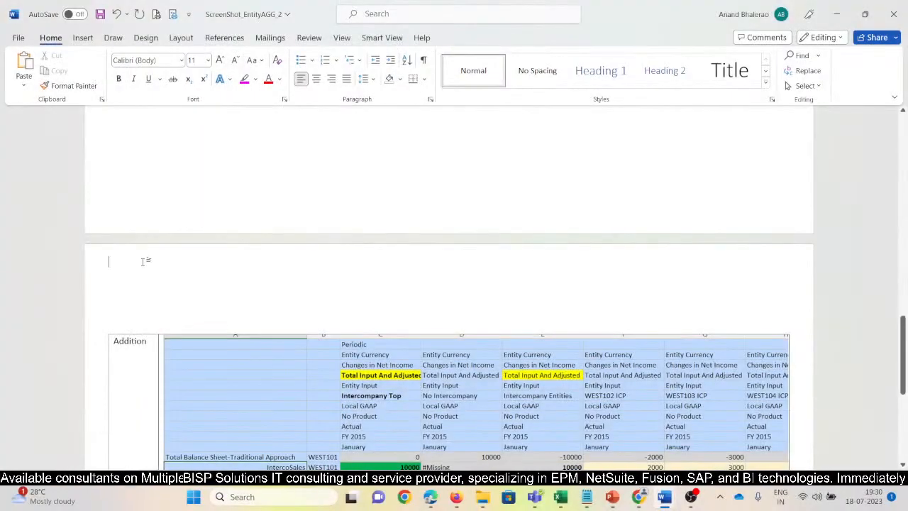
key("Delete")
key("Delete")
key("Delete")
key("Delete")
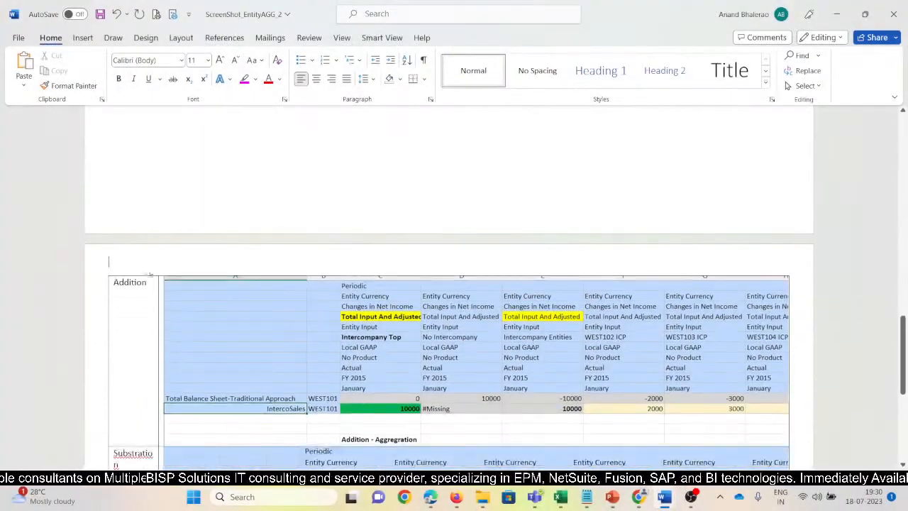
scroll(285, 384, "down", 2)
scroll(285, 384, "down", 2)
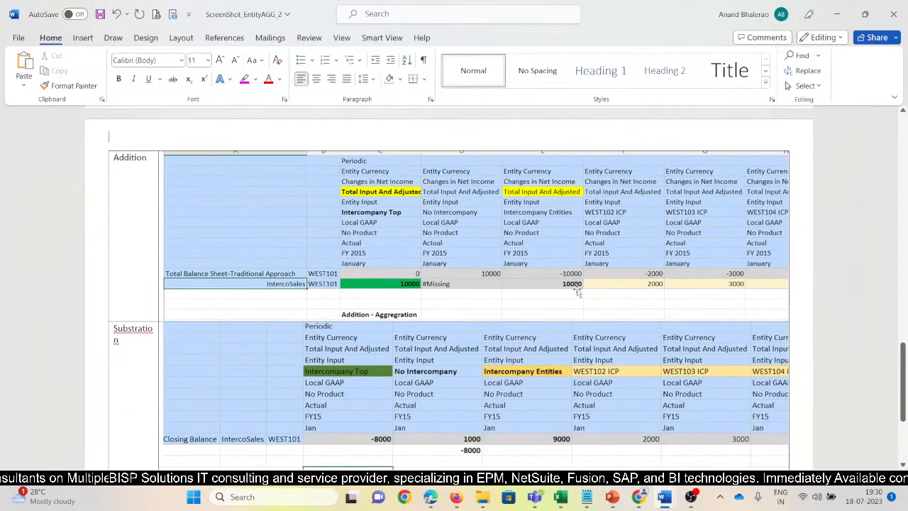
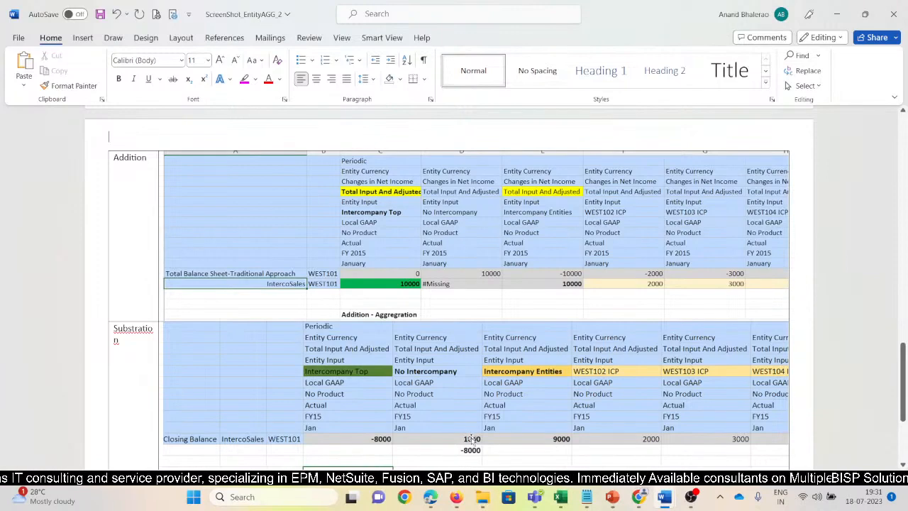
Label the empty row below Substration in the comparison table as Ignore.
scroll(474, 441, "down", 2)
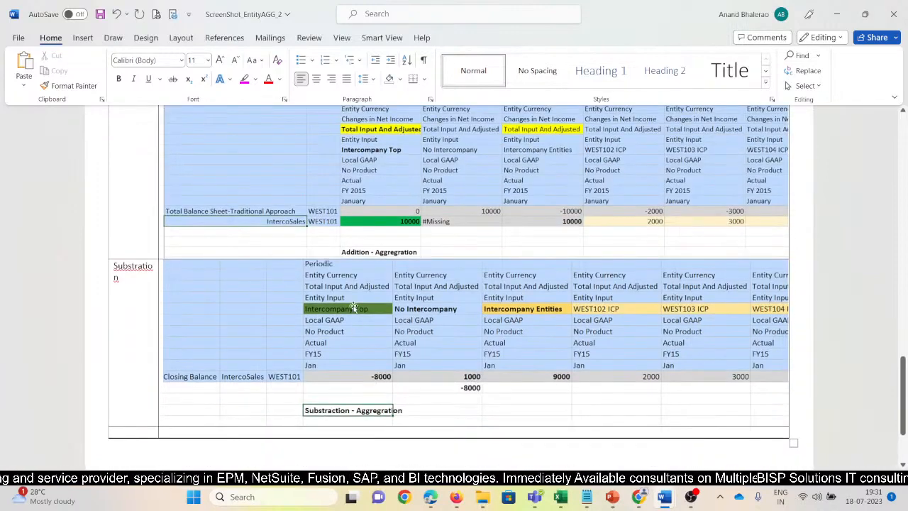
scroll(189, 340, "down", 3)
left_click(140, 320)
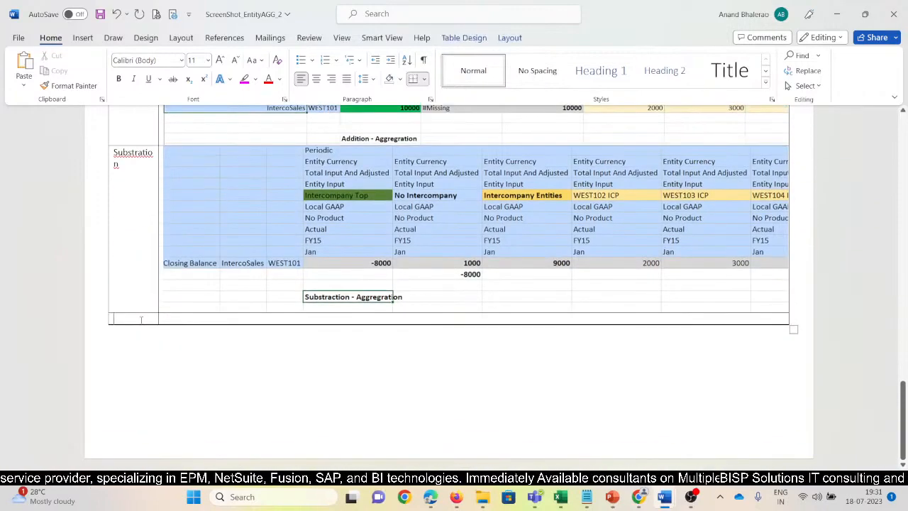
type("Ignore")
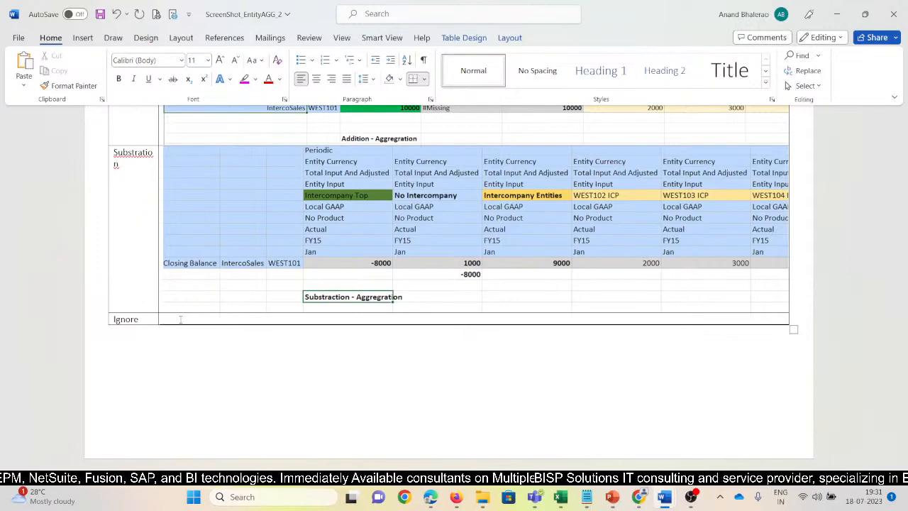
Switch to the EntityIG application in Firefox and check the Intercompany Entities Aggregation option in the Consolidation configuration's Enable Features settings.
key("alt+Tab")
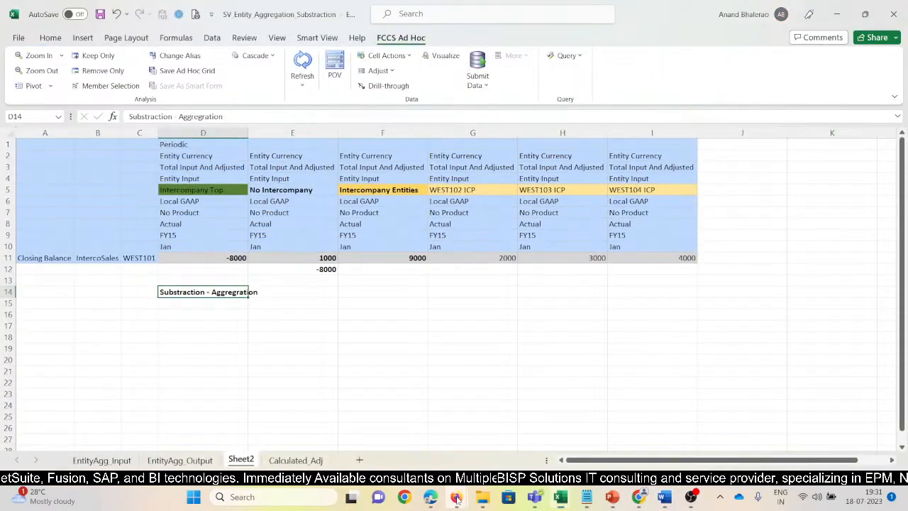
mouse_move(456, 499)
left_click(397, 440)
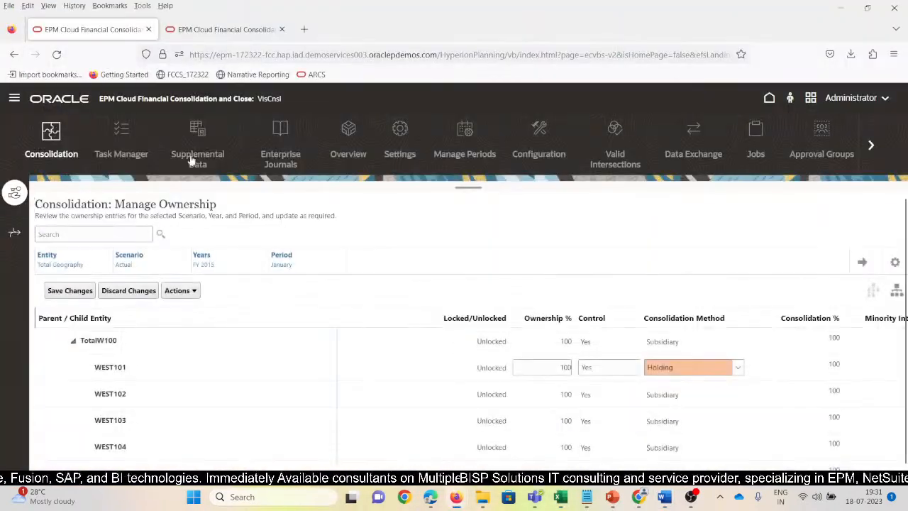
left_click(216, 30)
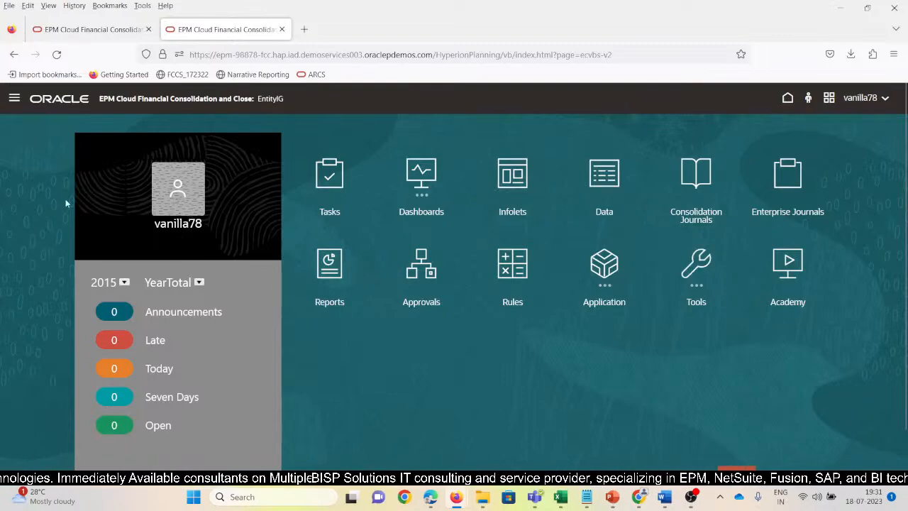
left_click(15, 99)
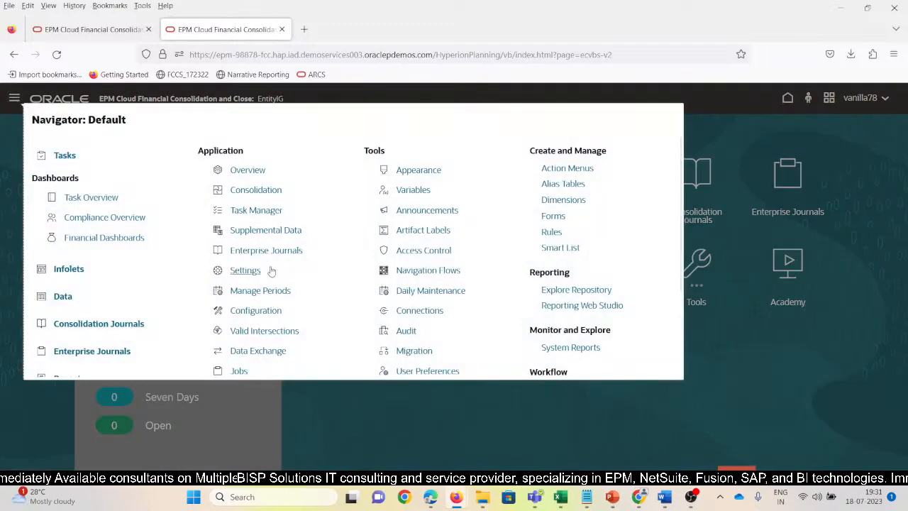
left_click(276, 313)
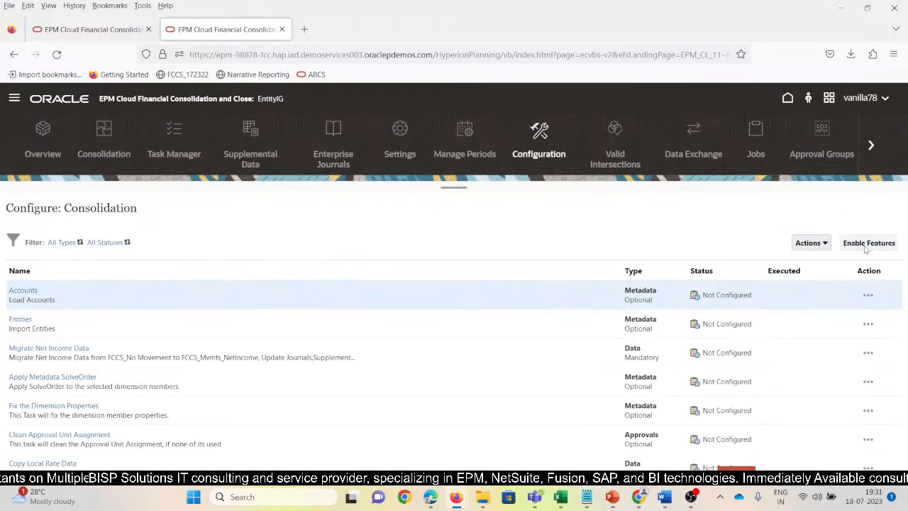
left_click(867, 244)
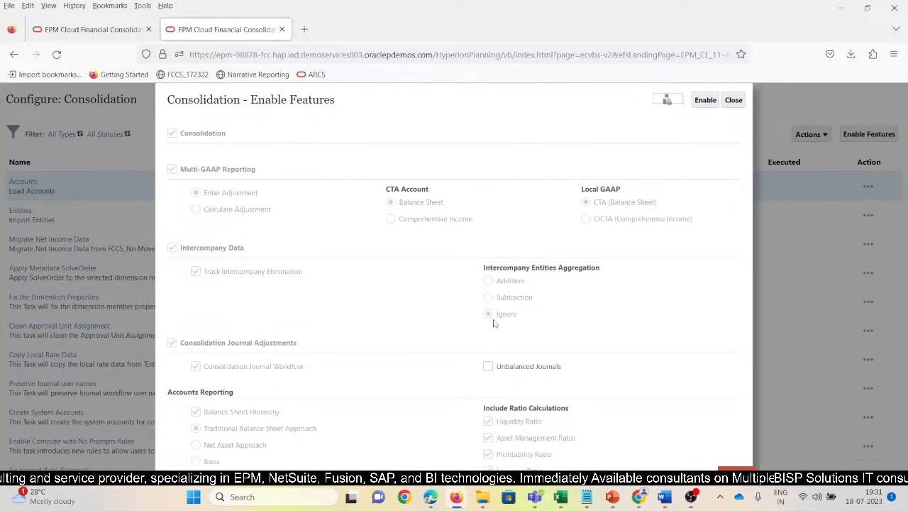
left_click(734, 100)
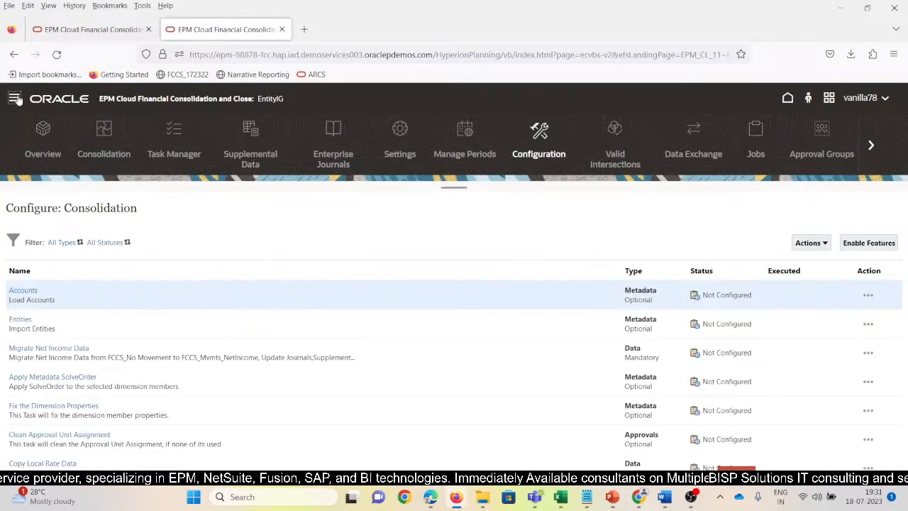
Expand the Intercompany dimension down to FCCS_Intercompany Entities and review that member's properties, including its Consol aggregation, without changing anything.
left_click(14, 98)
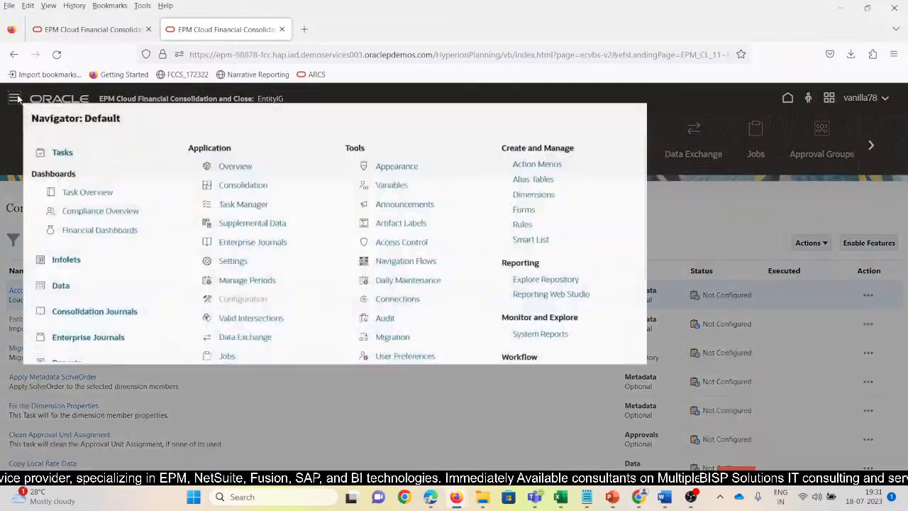
left_click(566, 202)
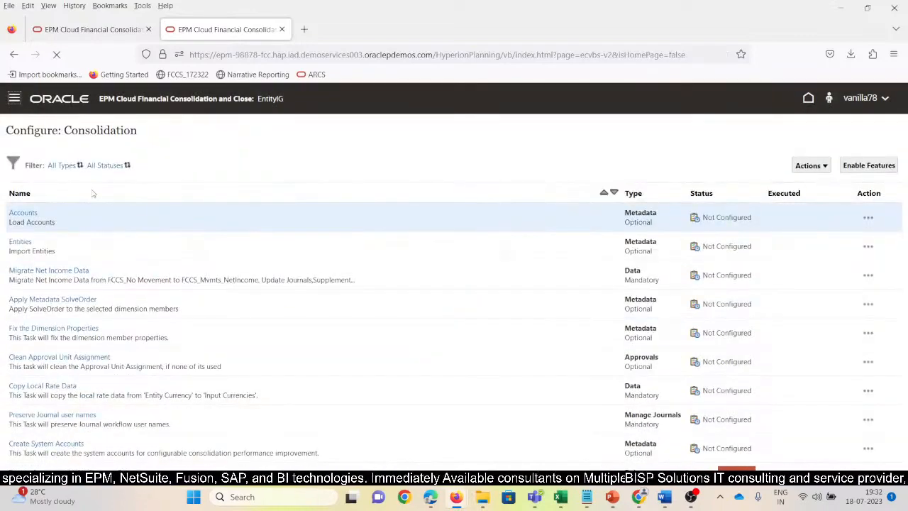
left_click(153, 150)
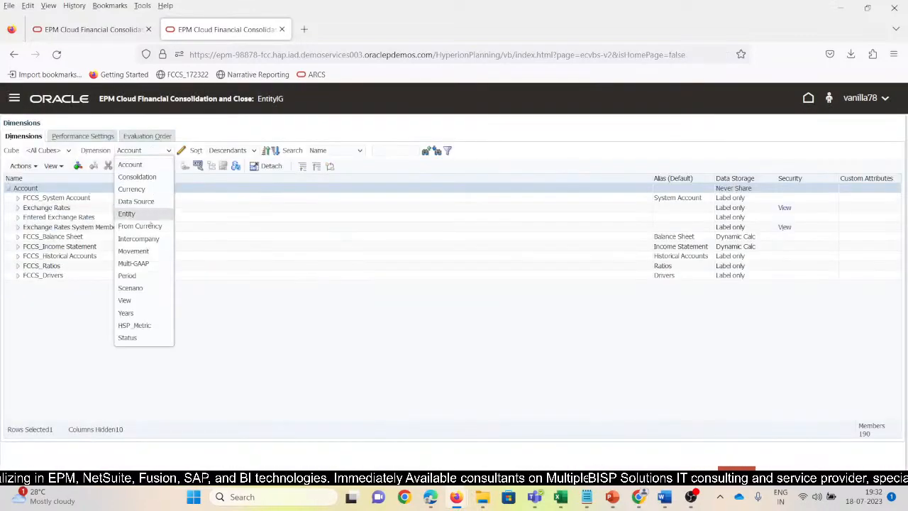
left_click(143, 239)
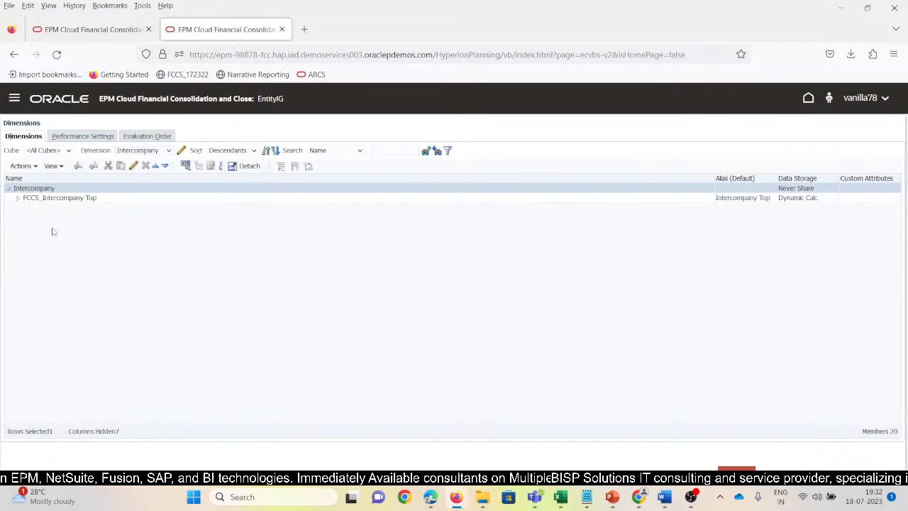
left_click(24, 202)
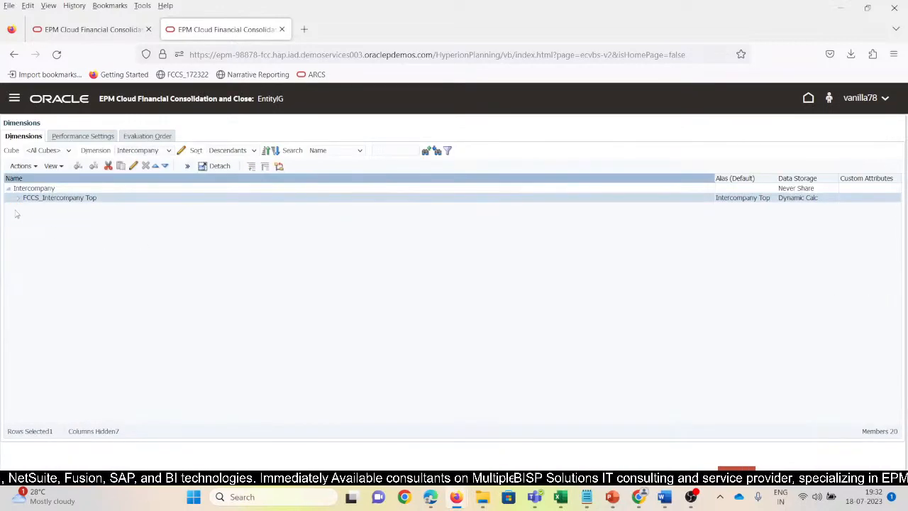
left_click(17, 197)
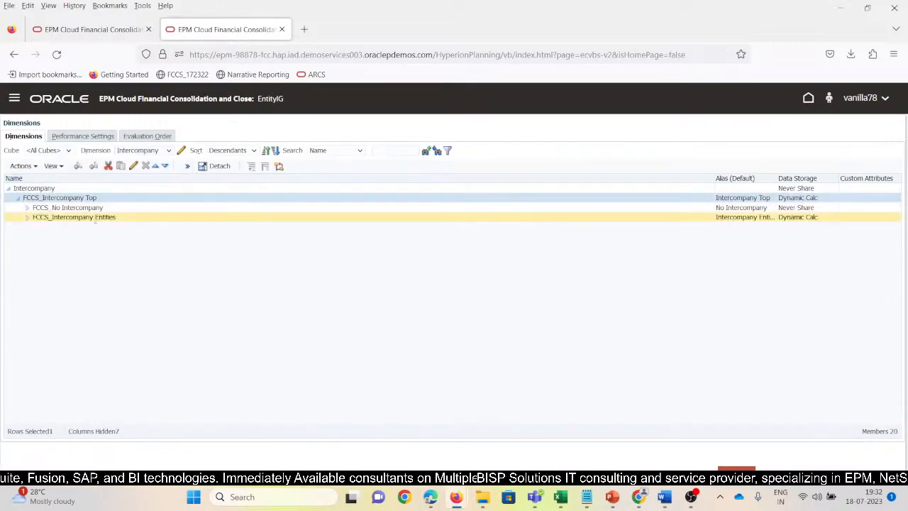
left_click(94, 217)
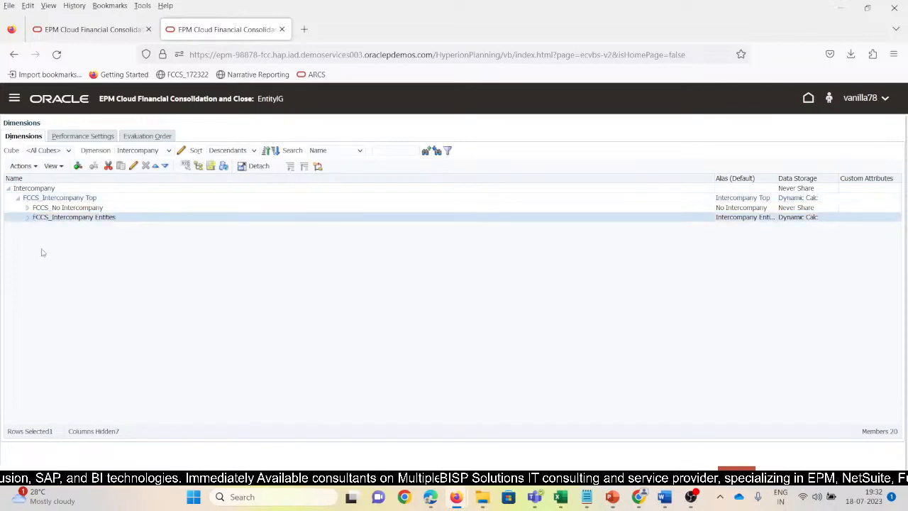
left_click(27, 218)
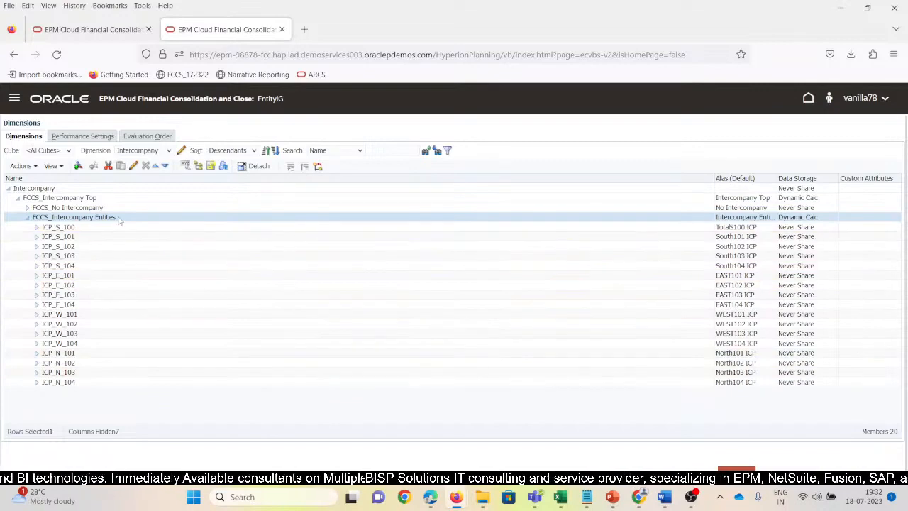
left_click(133, 166)
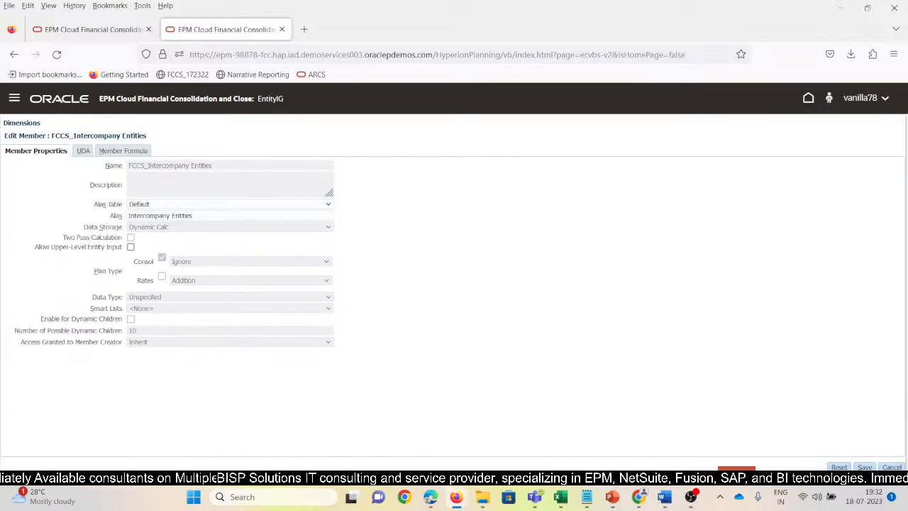
left_click(890, 466)
Switch to the Subtraction workbook in Excel and compare the Intercompany Entities and ICP values with Intercompany Top in the Closing Balance row.
key("alt+Tab")
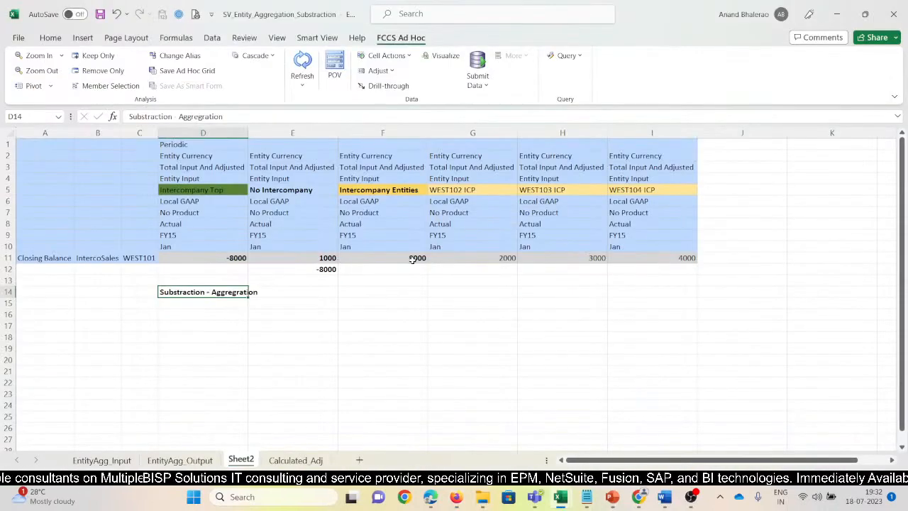
left_click_drag(412, 259, 627, 256)
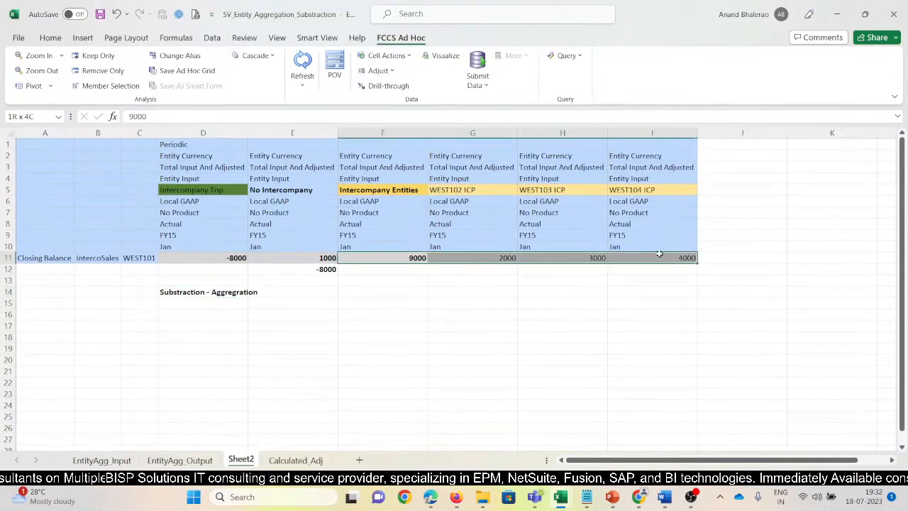
left_click(228, 259)
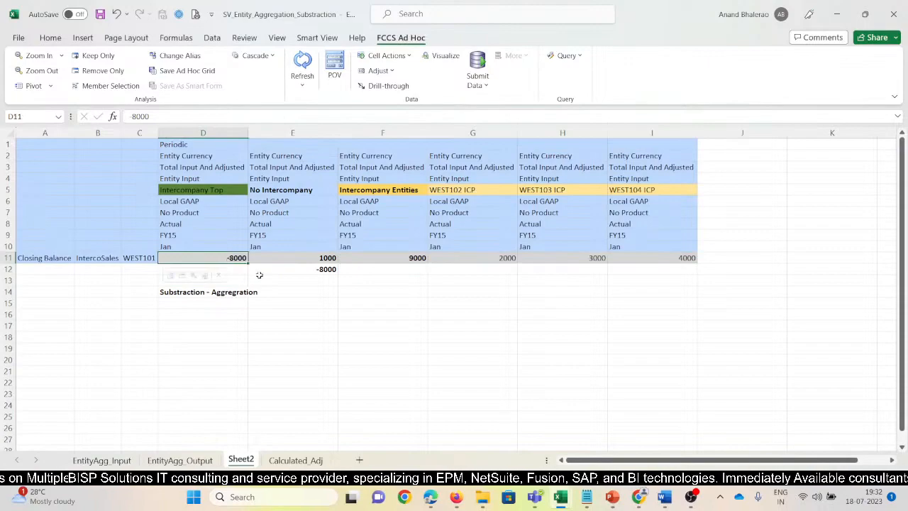
left_click(310, 292)
left_click(228, 257)
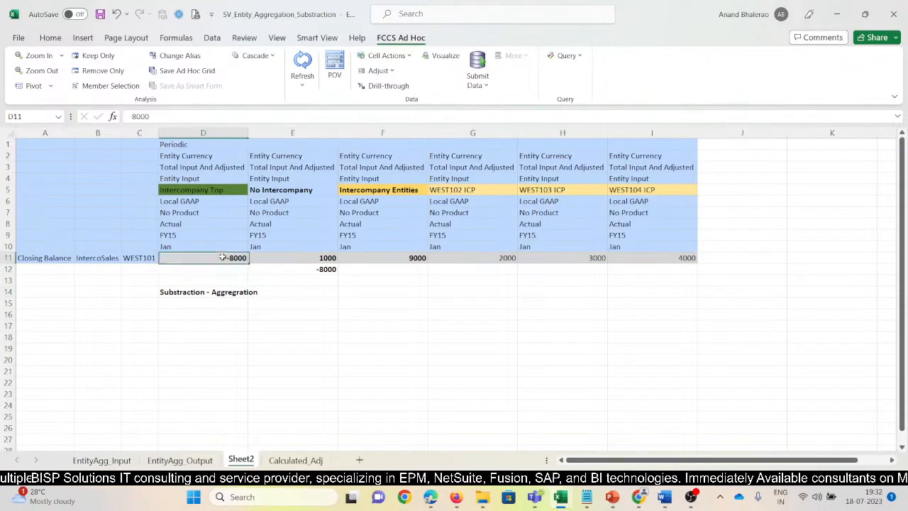
Switch to the SV_Entity_Aggregation_IGN... workbook, refresh the EntityAgg_Input grid and check its EAST101 entity rows.
left_click(456, 498)
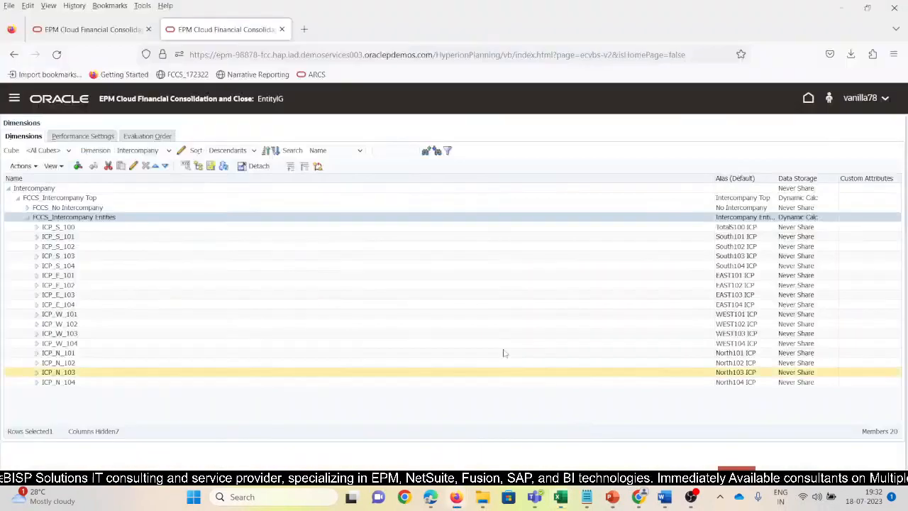
left_click(567, 500)
left_click(571, 438)
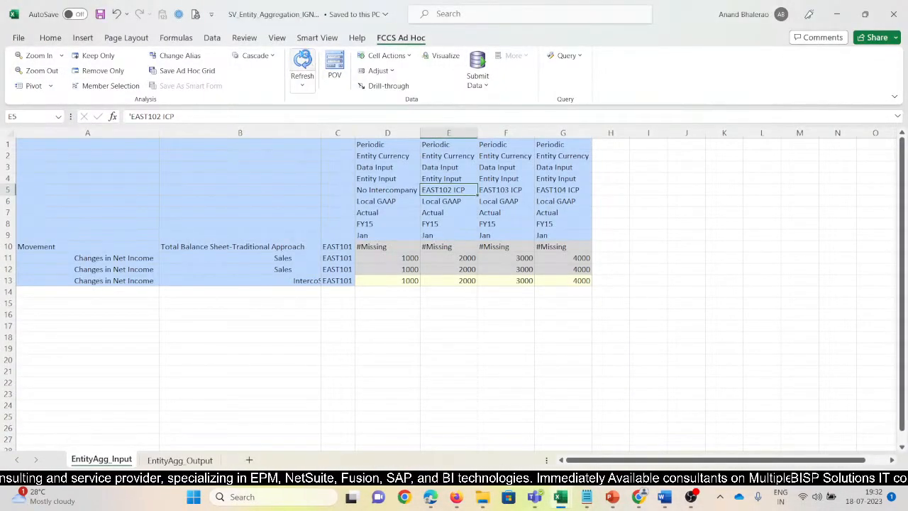
left_click(304, 55)
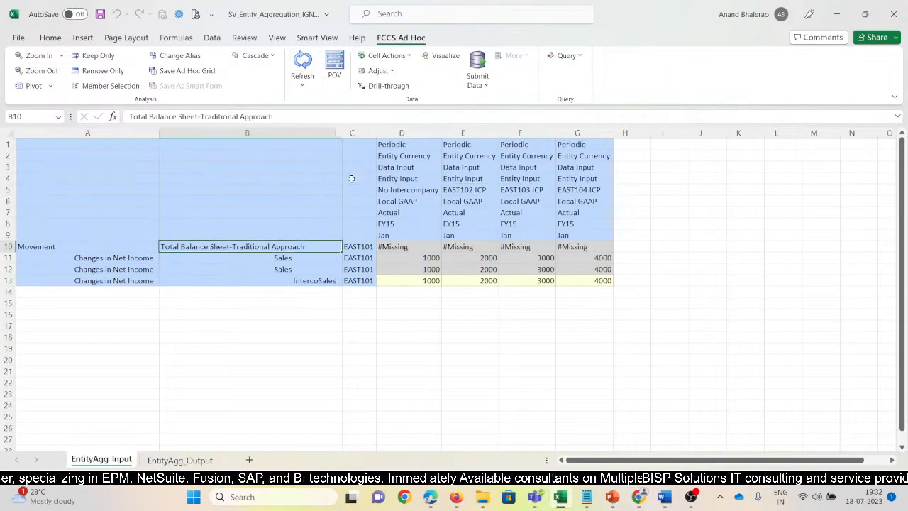
left_click_drag(356, 247, 352, 281)
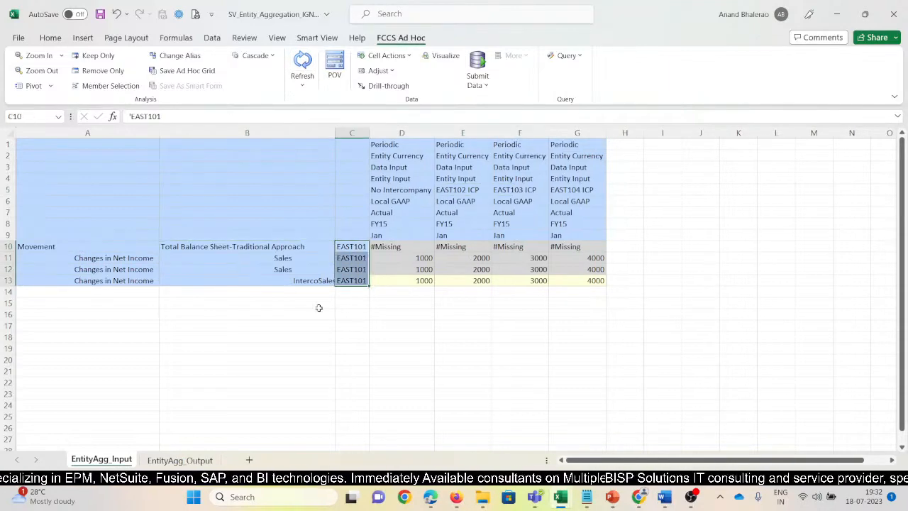
Add a new sheet to the Ignore workbook and copy the whole EntityAgg_Output grid, A1 to I13, into it.
left_click(198, 460)
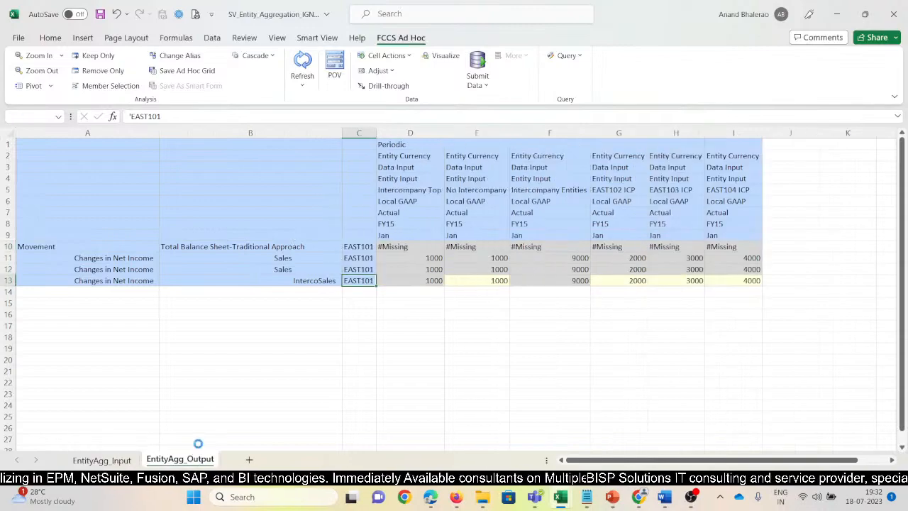
left_click(249, 460)
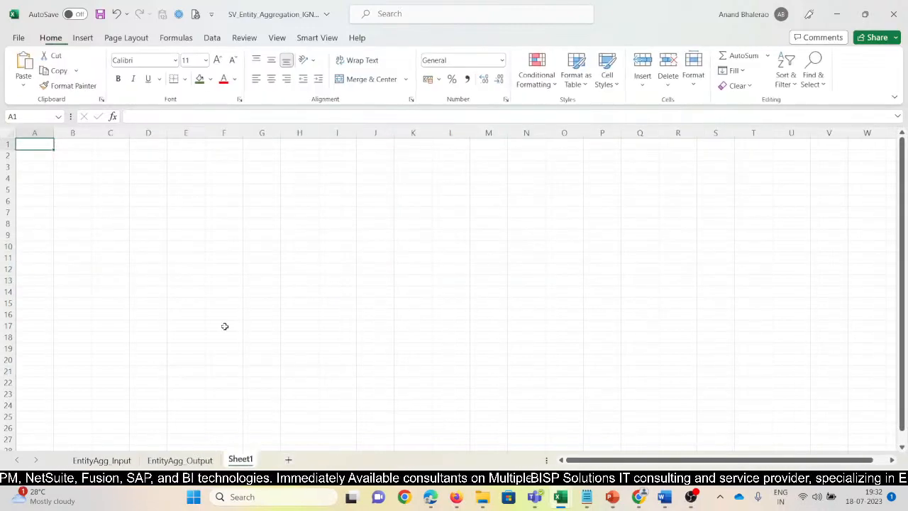
left_click(183, 459)
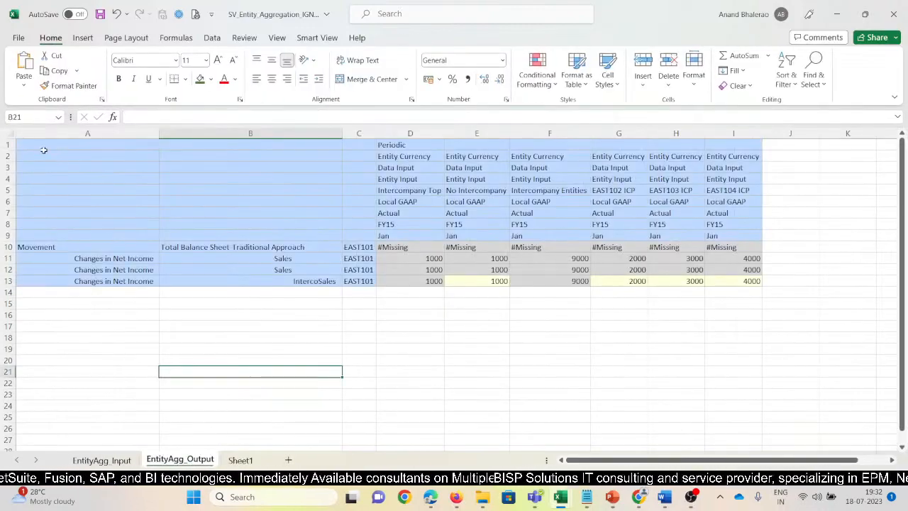
left_click_drag(41, 146, 740, 280)
key("ctrl+c")
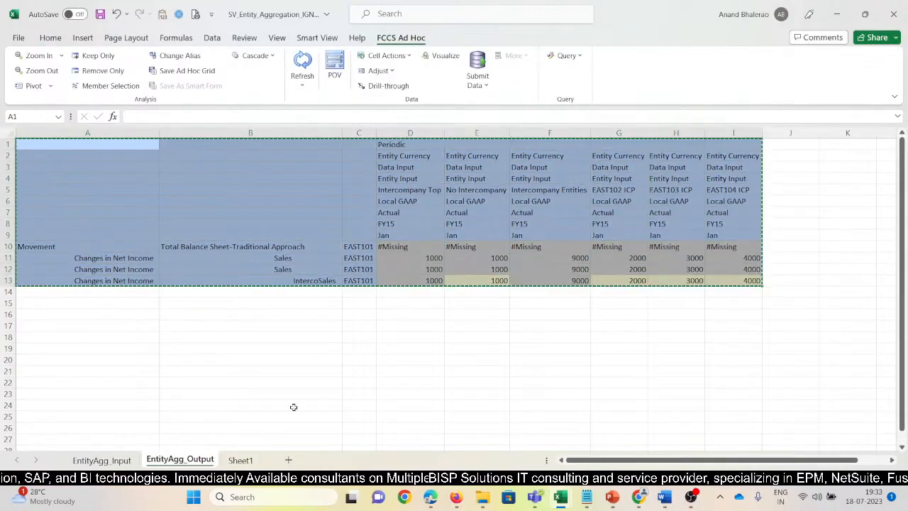
left_click(240, 459)
key("ctrl+v")
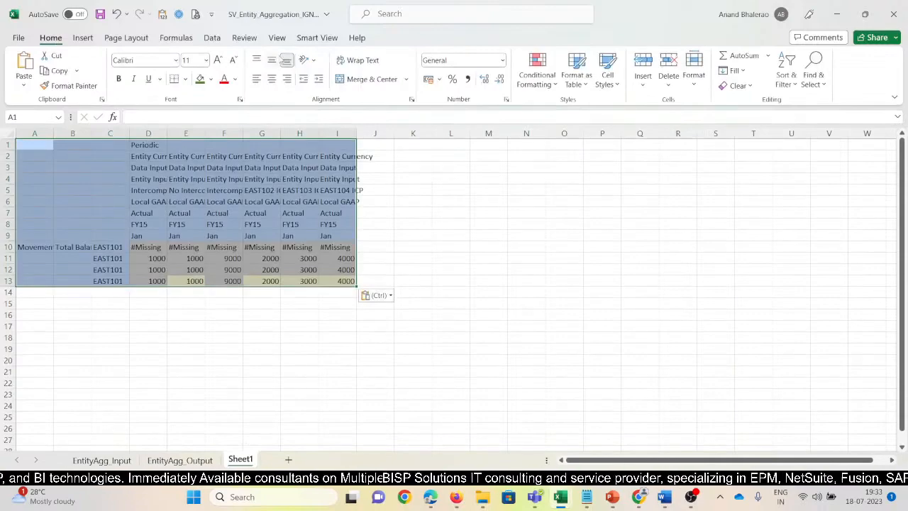
Try to connect Sheet1 to the application through one of the saved Smart View named connections.
left_click(317, 37)
left_click(64, 83)
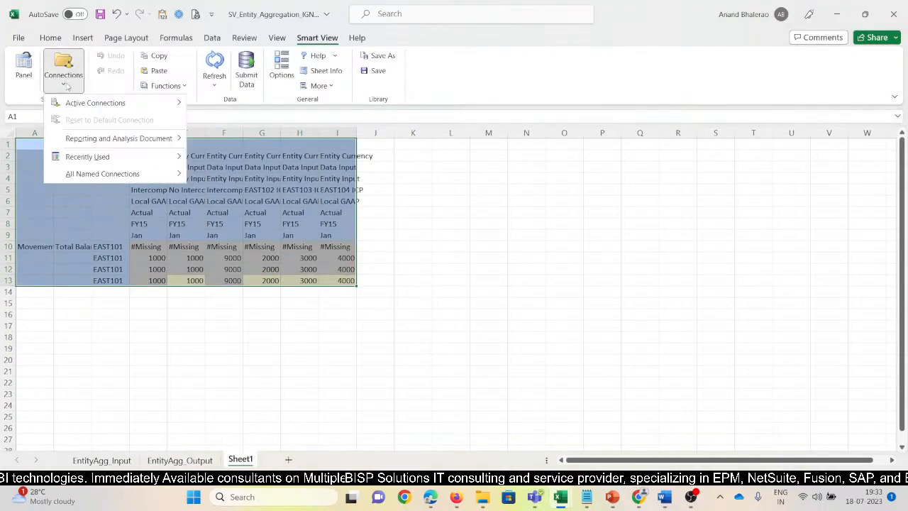
mouse_move(92, 108)
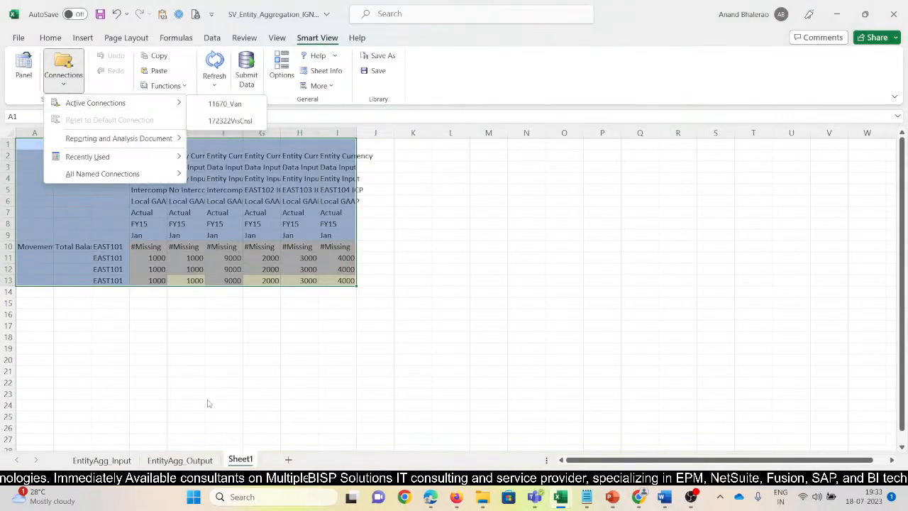
mouse_move(117, 164)
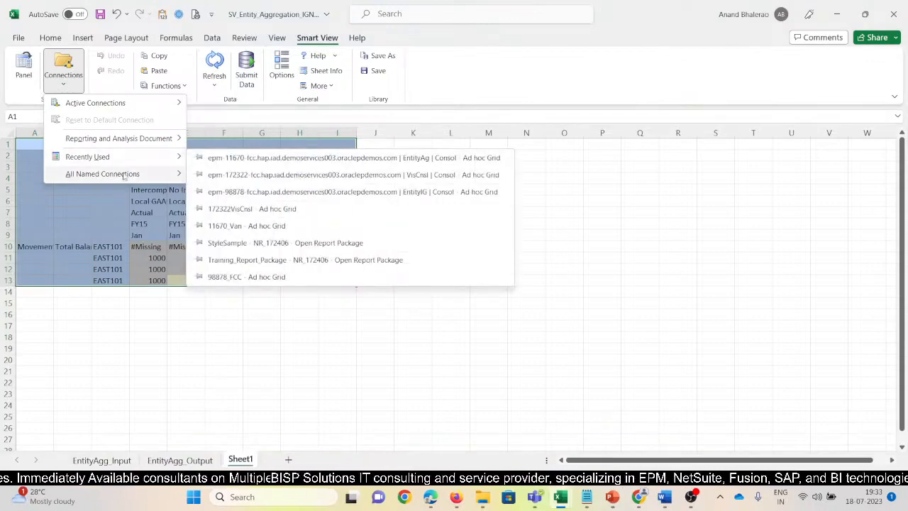
left_click(216, 226)
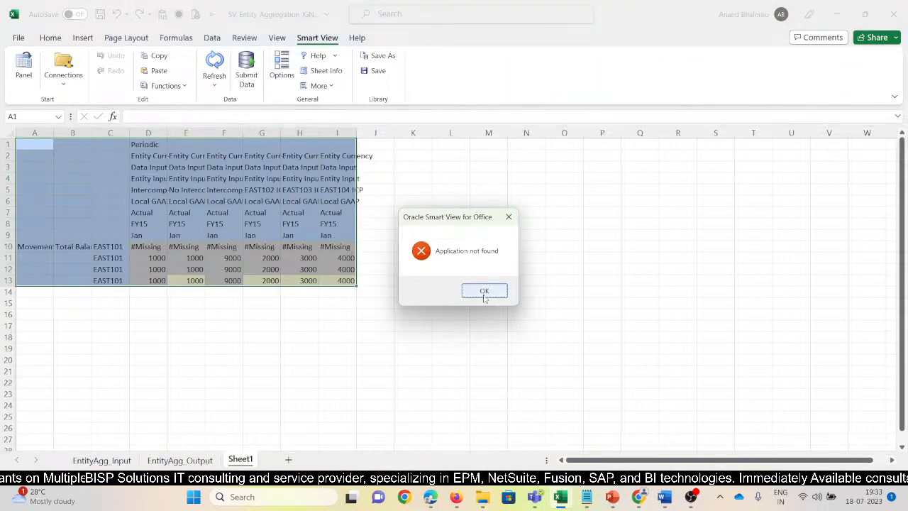
left_click(482, 293)
Open the epm-98878-fcc HyperionPlanning Smart View URL among the private connections and select the Consol cube of EntityIG.
left_click(23, 68)
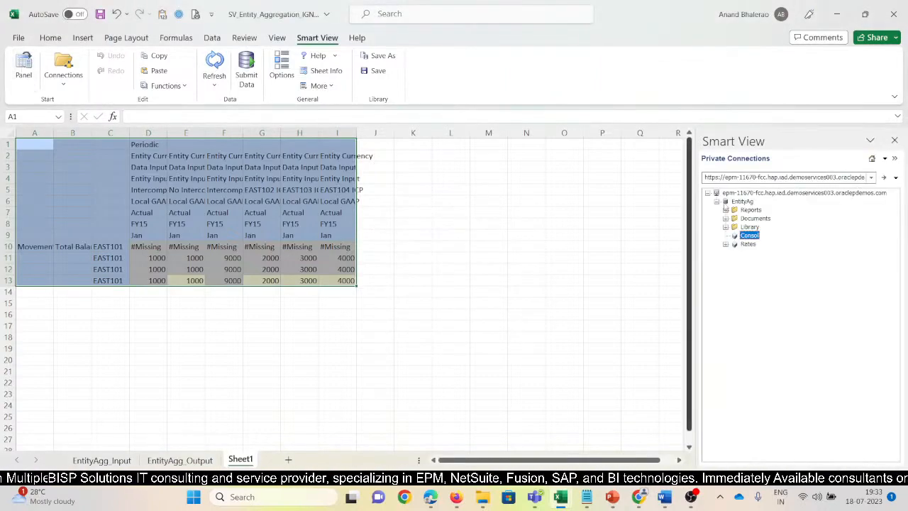
left_click(871, 177)
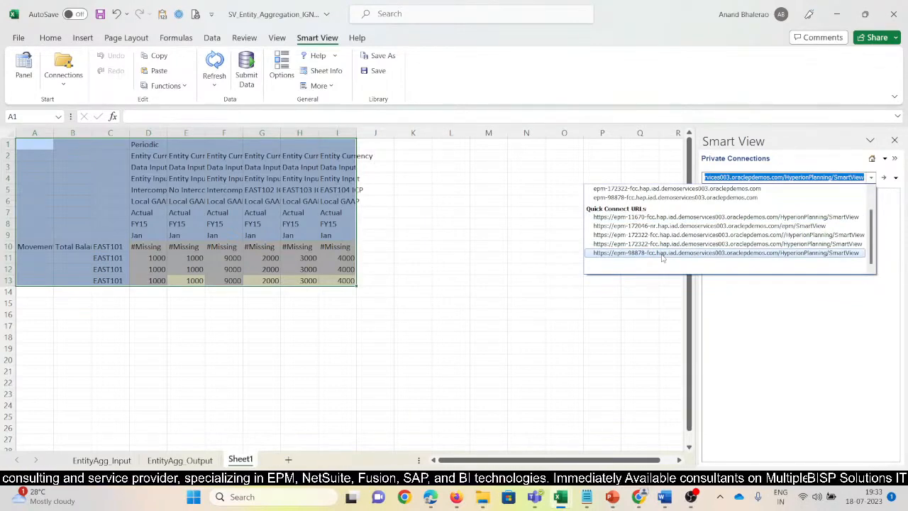
left_click(660, 253)
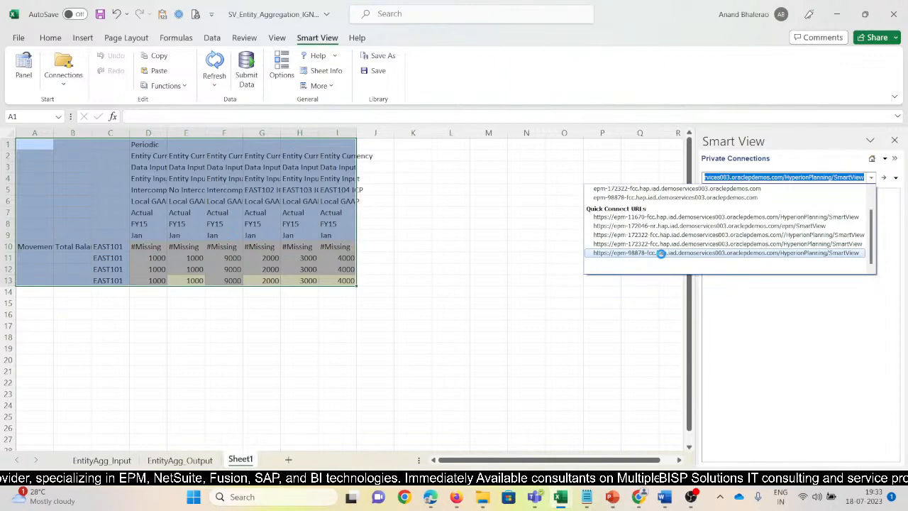
mouse_move(689, 498)
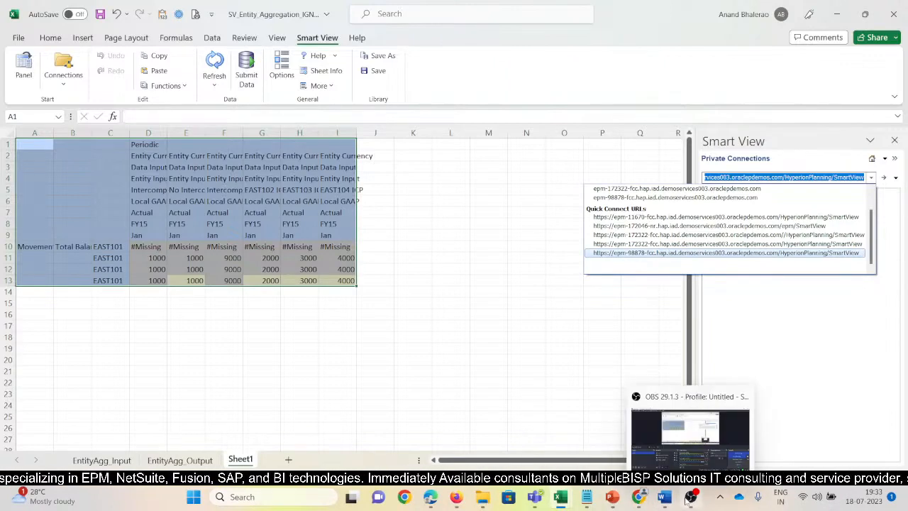
mouse_move(447, 506)
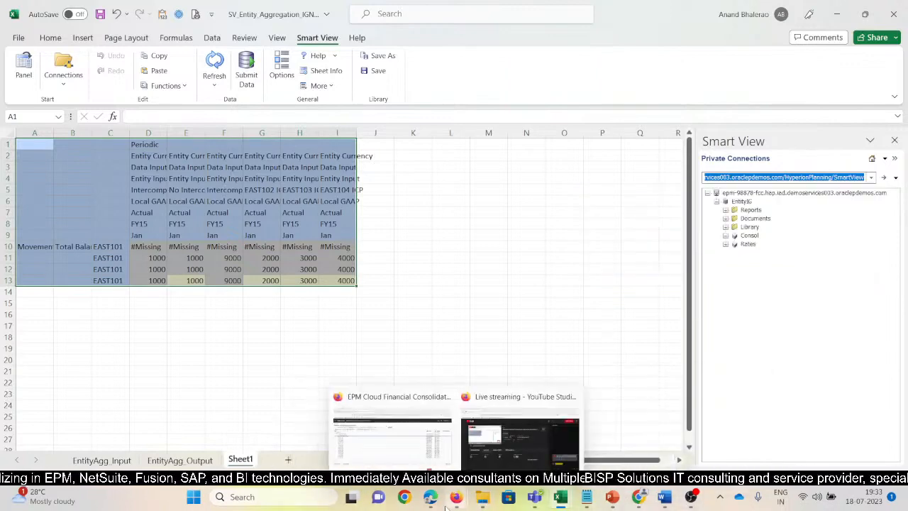
left_click(751, 237)
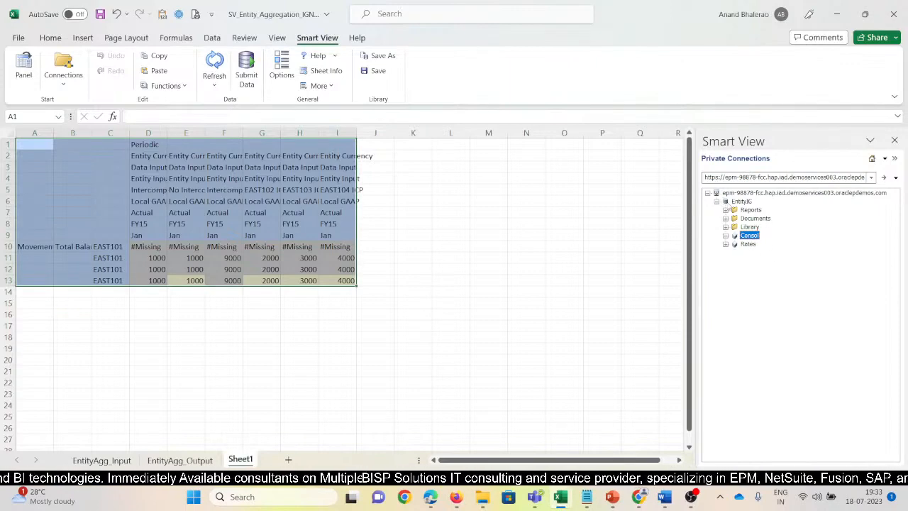
left_click(716, 202)
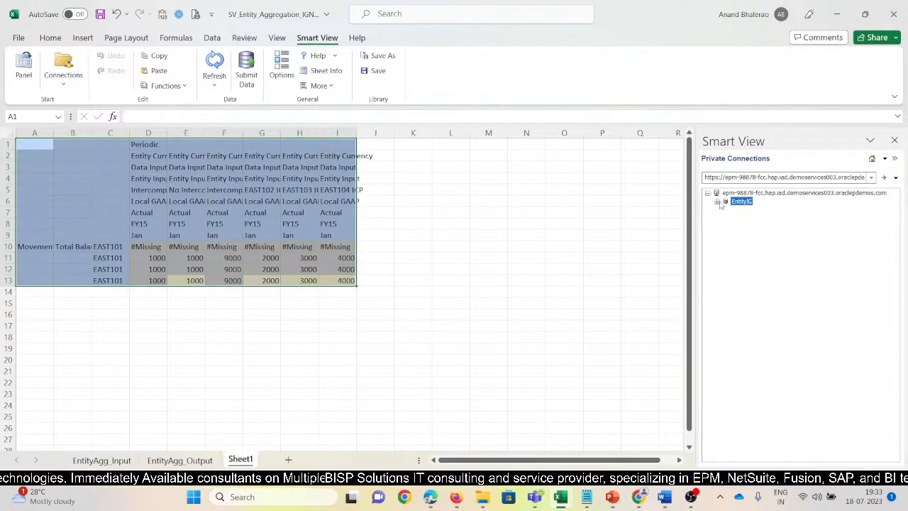
left_click(717, 201)
left_click(754, 237)
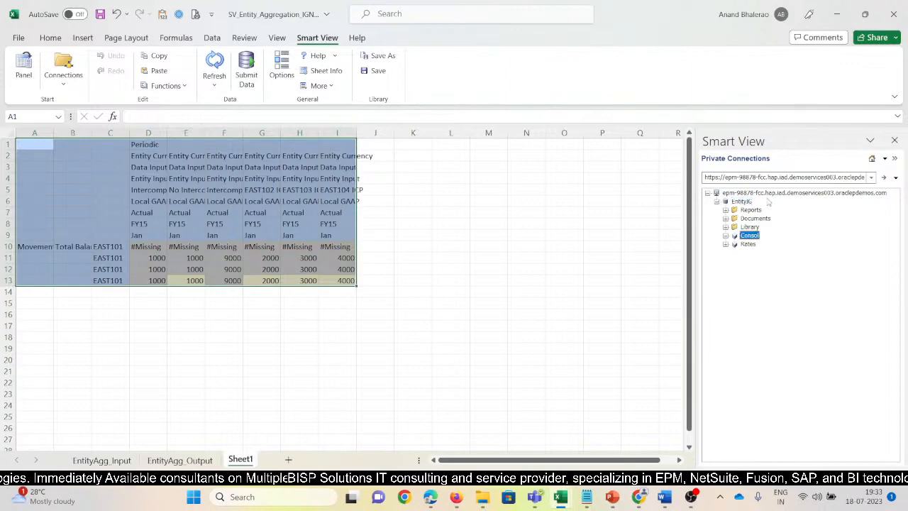
Try to refresh Sheet1 and attach it through a saved named connection, and reselect EntityIG's Consol cube.
left_click(221, 65)
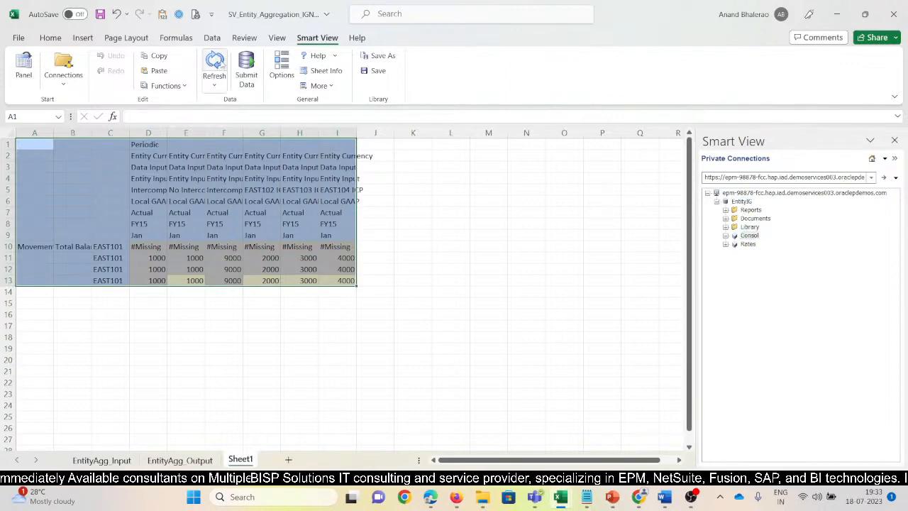
left_click(68, 89)
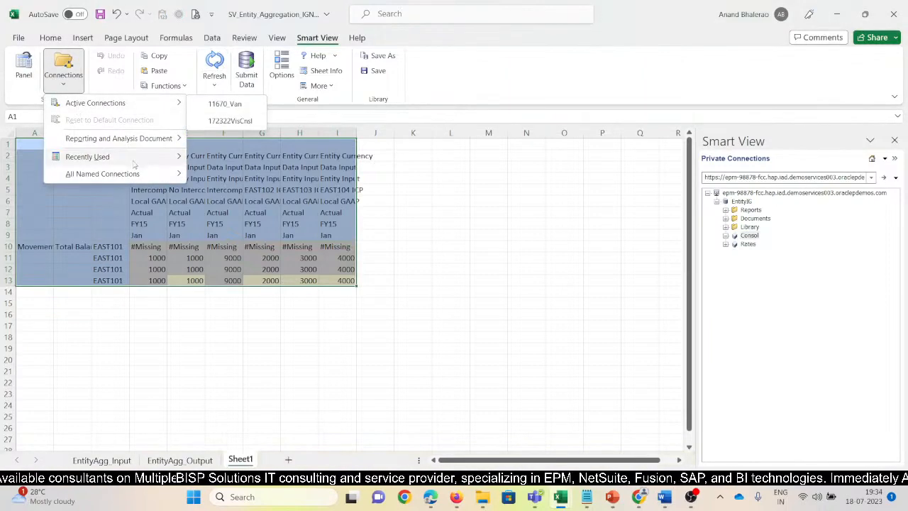
mouse_move(129, 174)
left_click(224, 225)
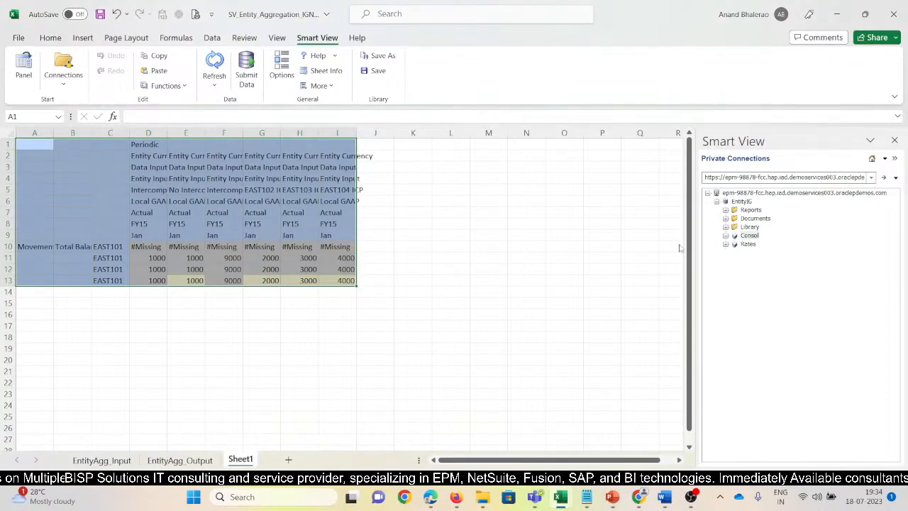
double_click(750, 236)
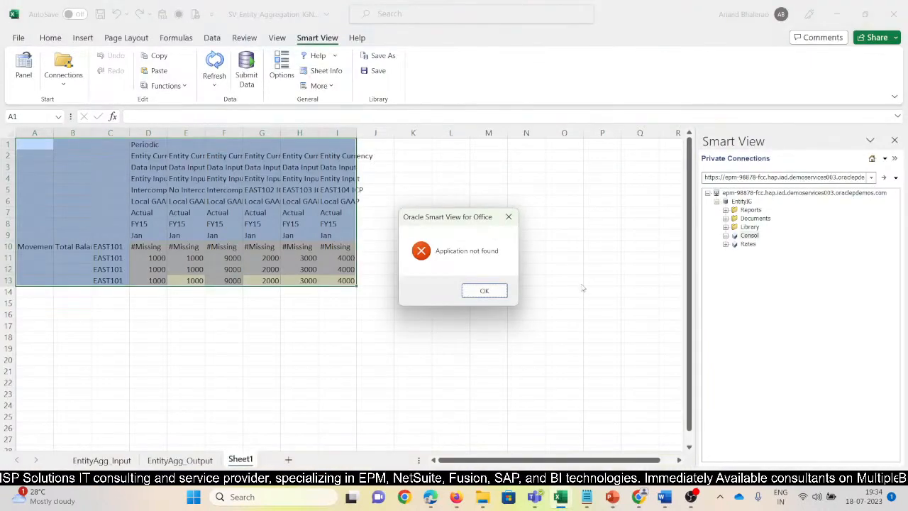
left_click(751, 236)
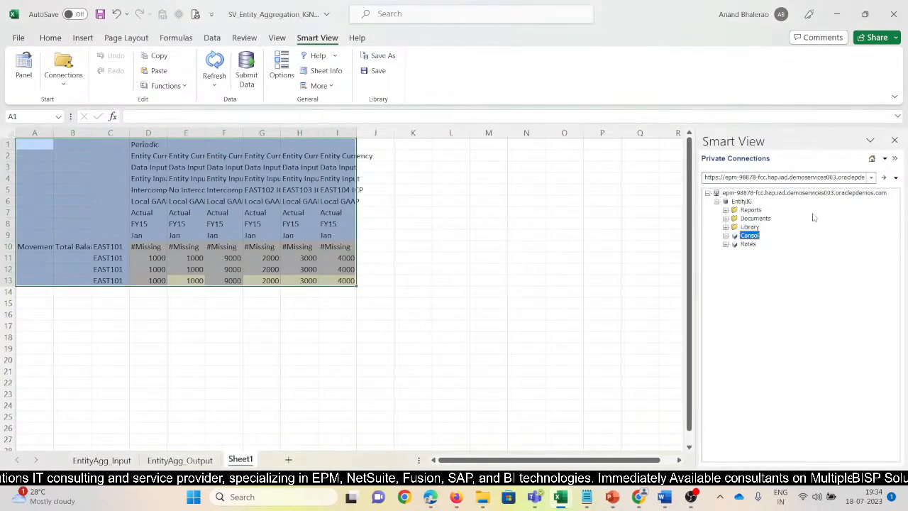
Try refreshing Sheet1 again with cell H9 active and the epm-98878-fcc Consol cube selected.
left_click(871, 177)
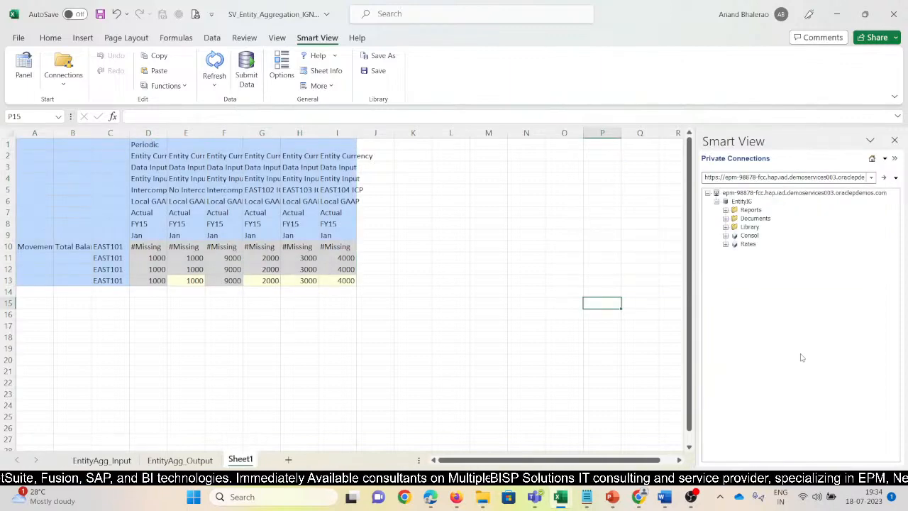
left_click(750, 237)
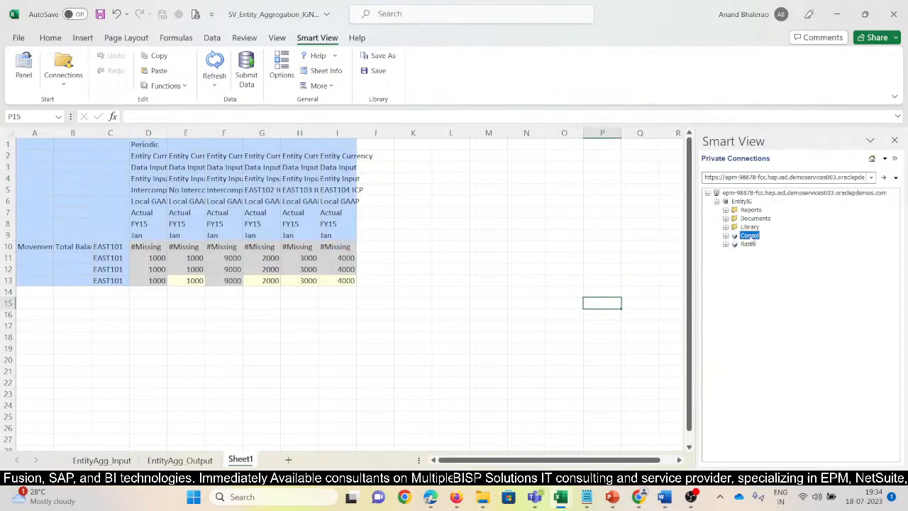
left_click(300, 235)
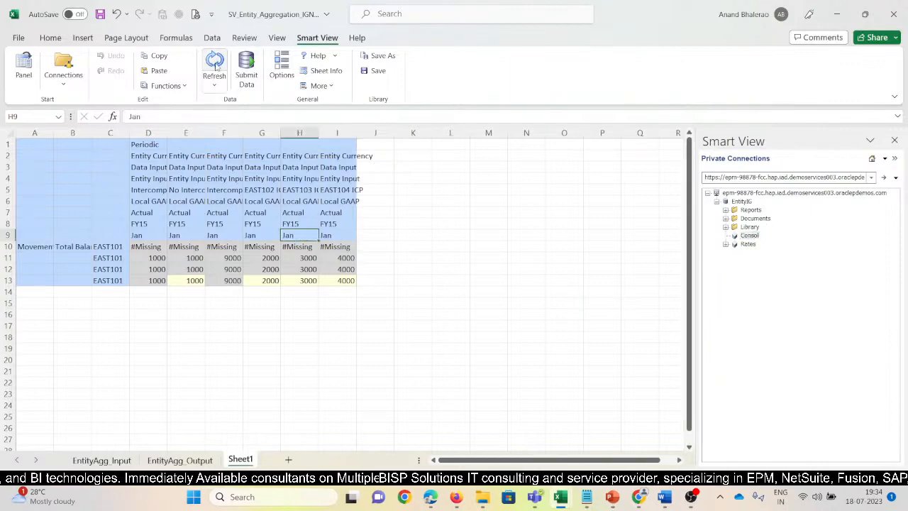
left_click(751, 237)
left_click(219, 60)
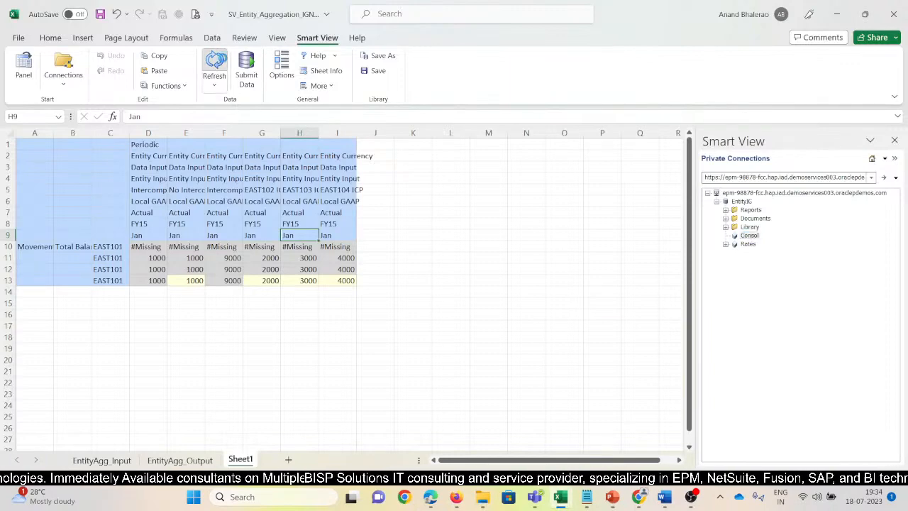
Check the active Smart View connections and the sheet information for Sheet1's type and connection status.
left_click(68, 88)
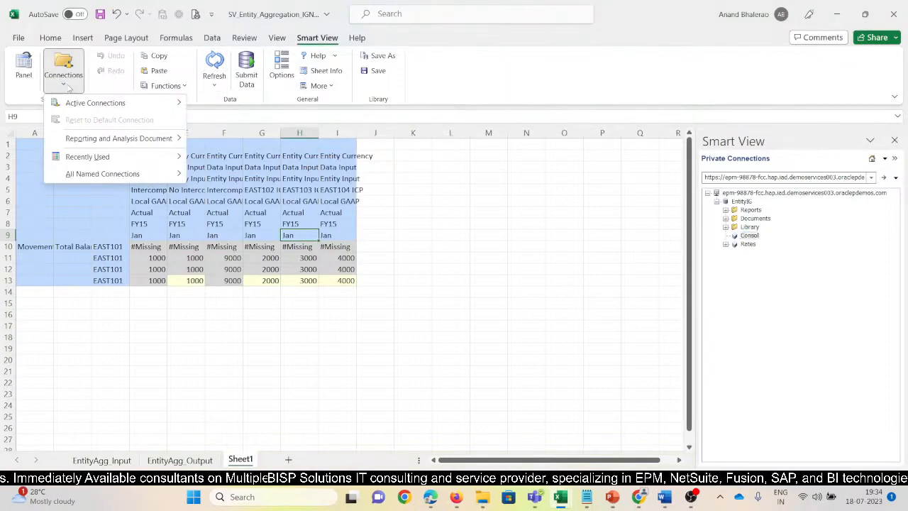
mouse_move(91, 108)
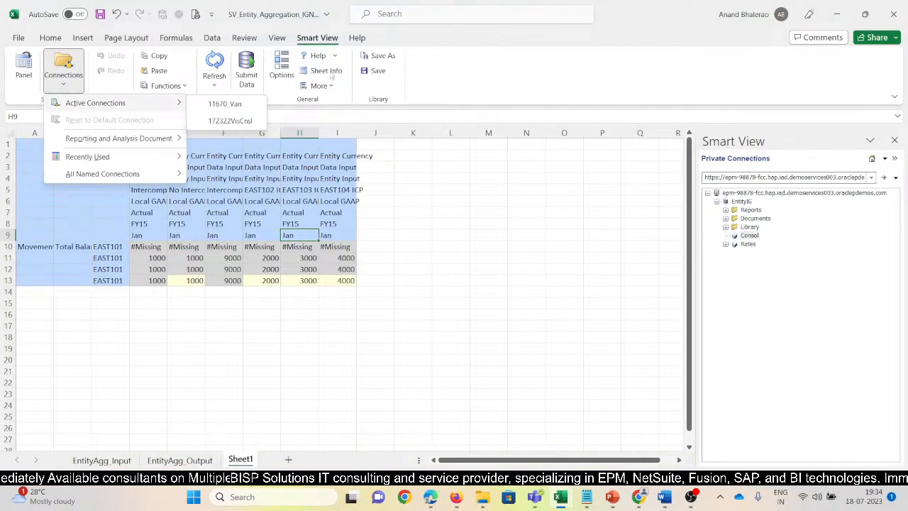
left_click(331, 71)
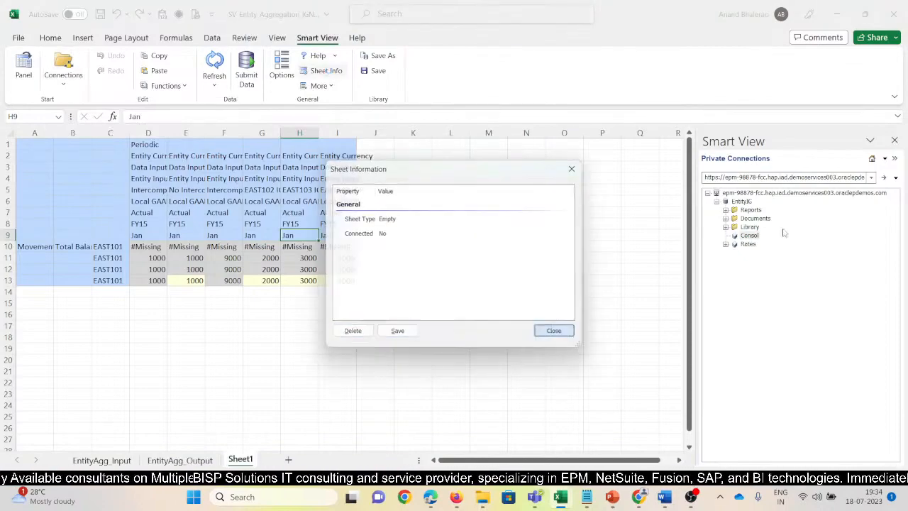
left_click(568, 328)
Switch to the Firefox FCCS session and check the application name on the epm-98878-fcc home page.
left_click(872, 178)
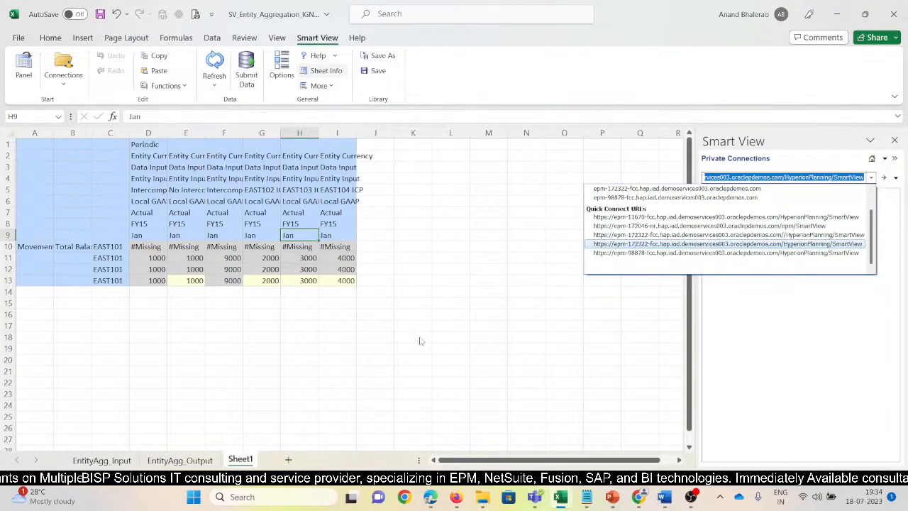
key("alt+Tab")
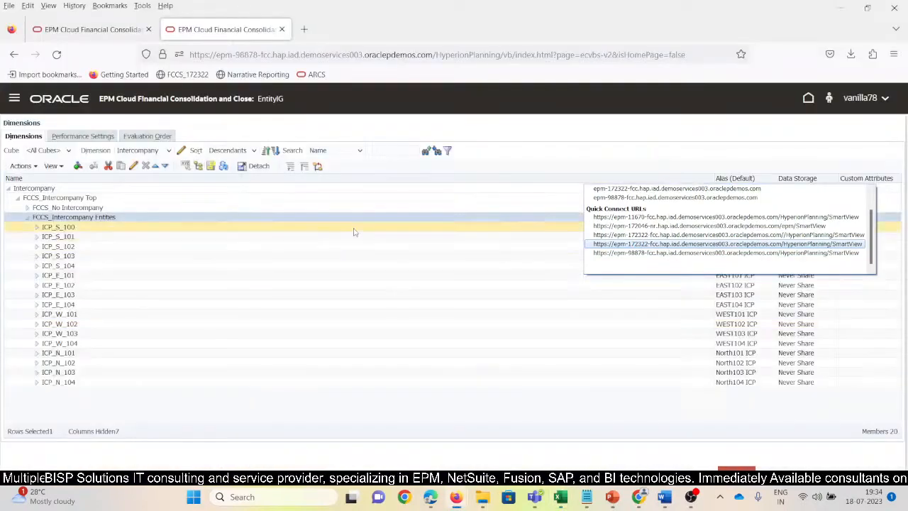
left_click(389, 304)
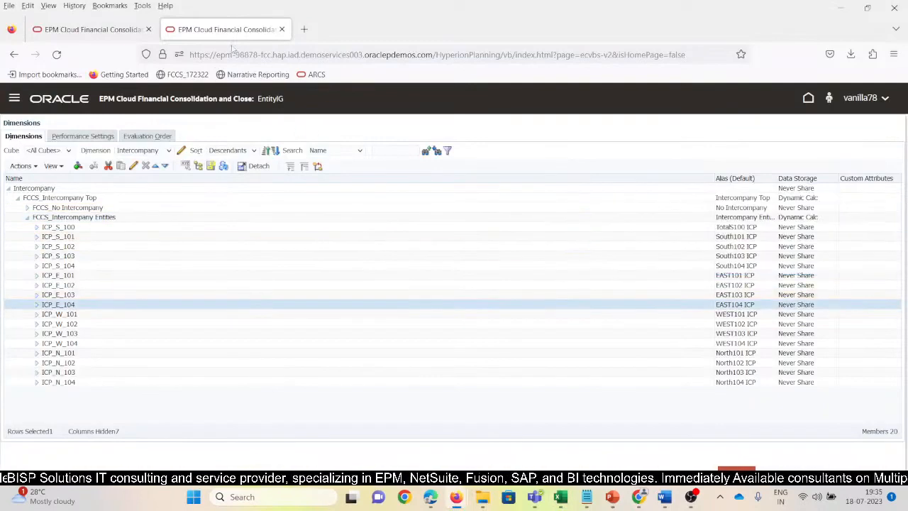
left_click(810, 99)
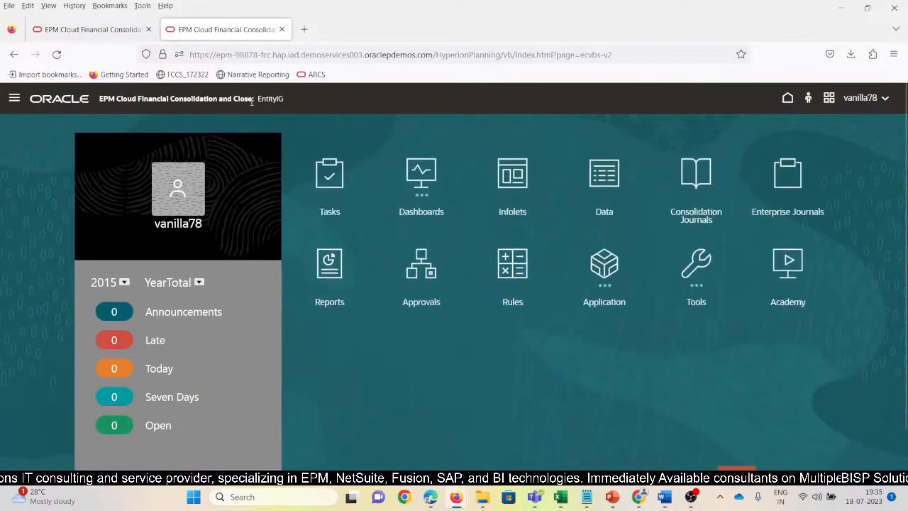
left_click_drag(288, 100, 256, 100)
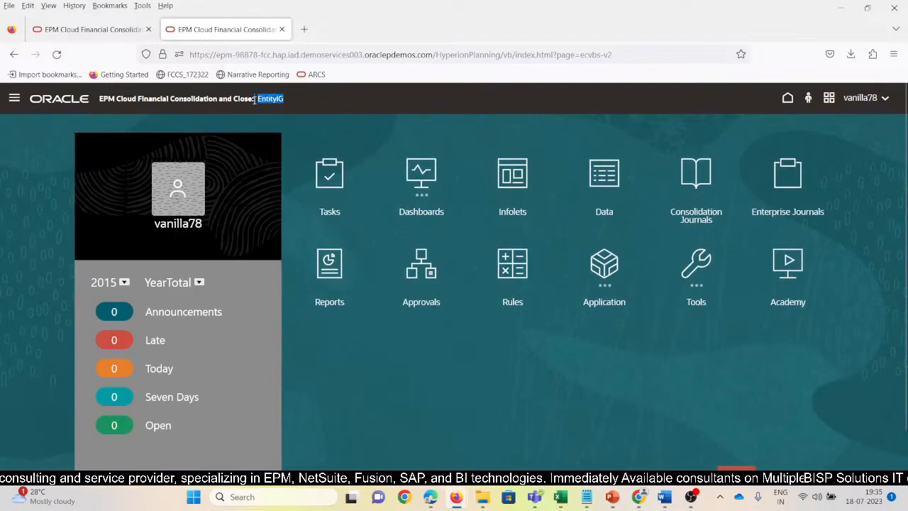
Return to Excel, switch the Smart View private connection to epm-98878-fcc and select EntityIG's Consol cube.
key("alt+Tab")
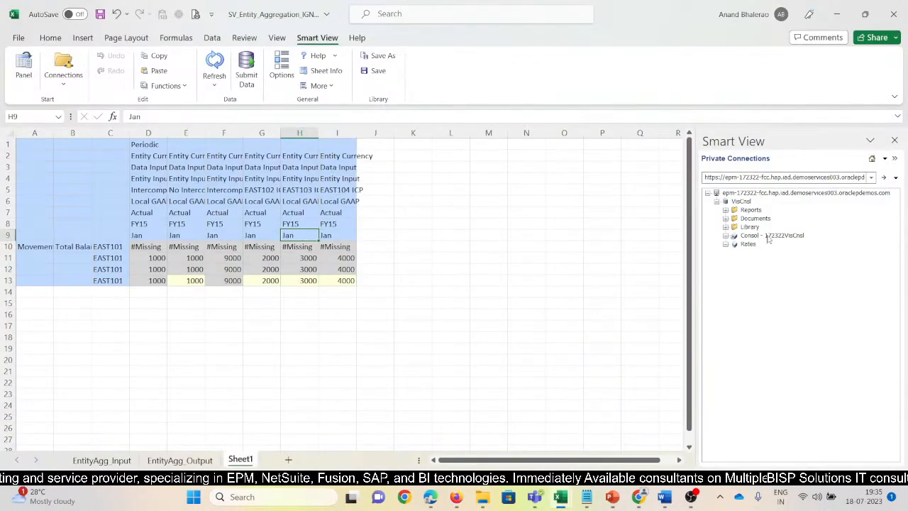
left_click(871, 178)
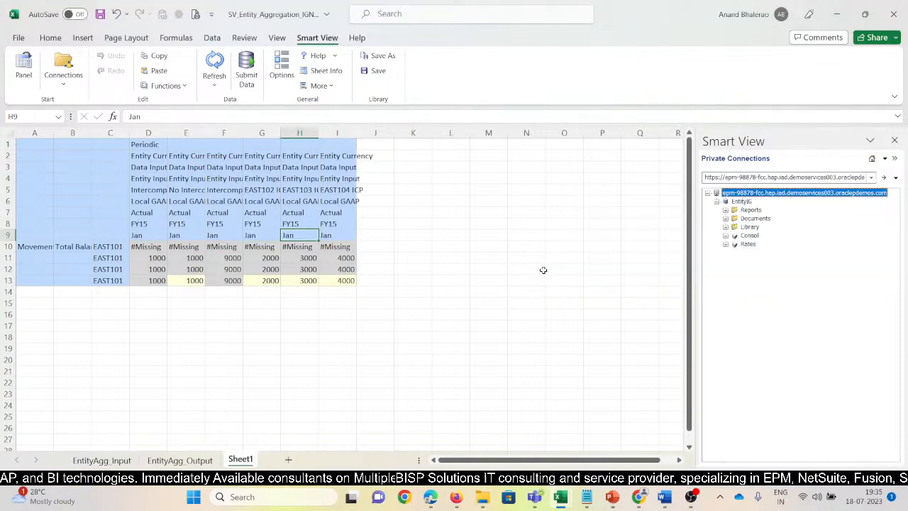
left_click(750, 236)
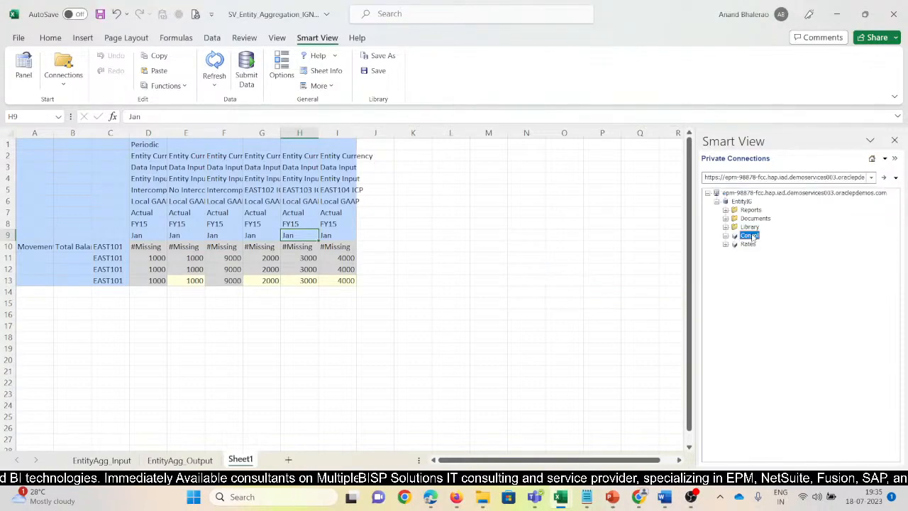
Start a new Smart View HTTP Provider connection using the epm-98878-fcc HyperionPlanning/SmartView URL.
left_click(870, 177)
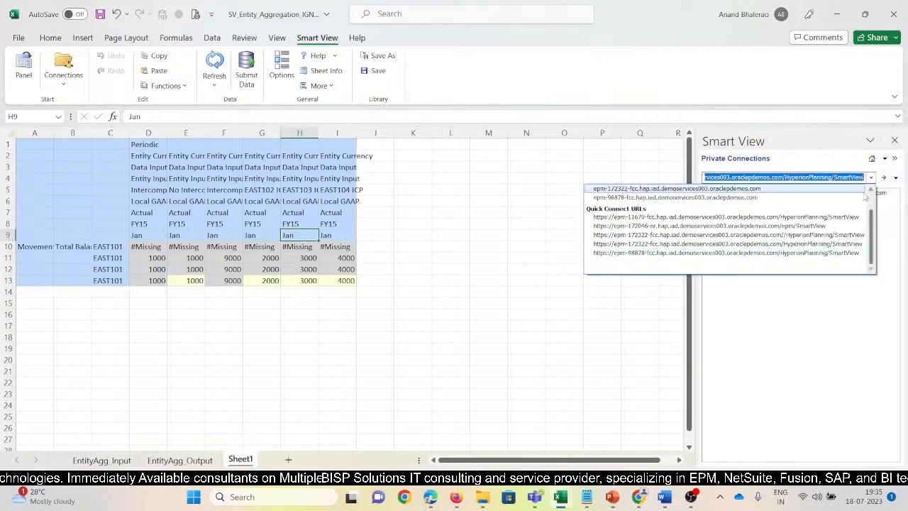
left_click(896, 180)
left_click(896, 181)
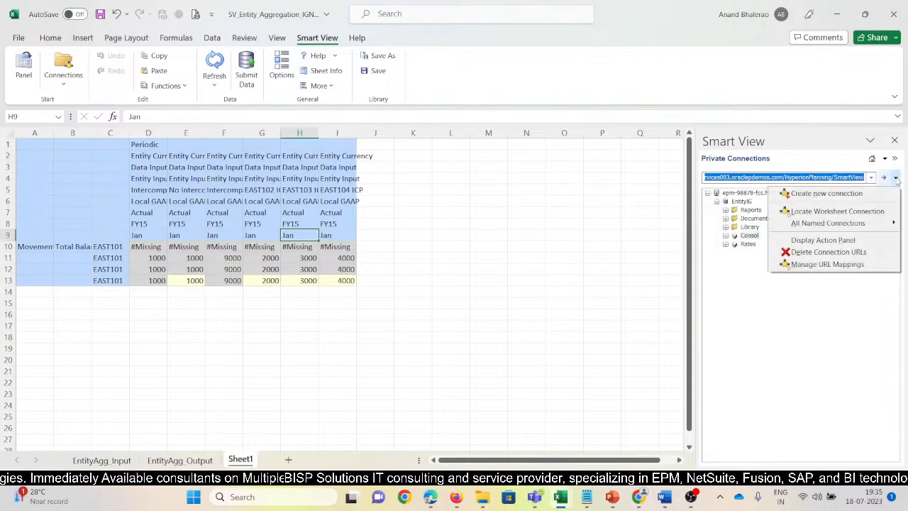
left_click(827, 196)
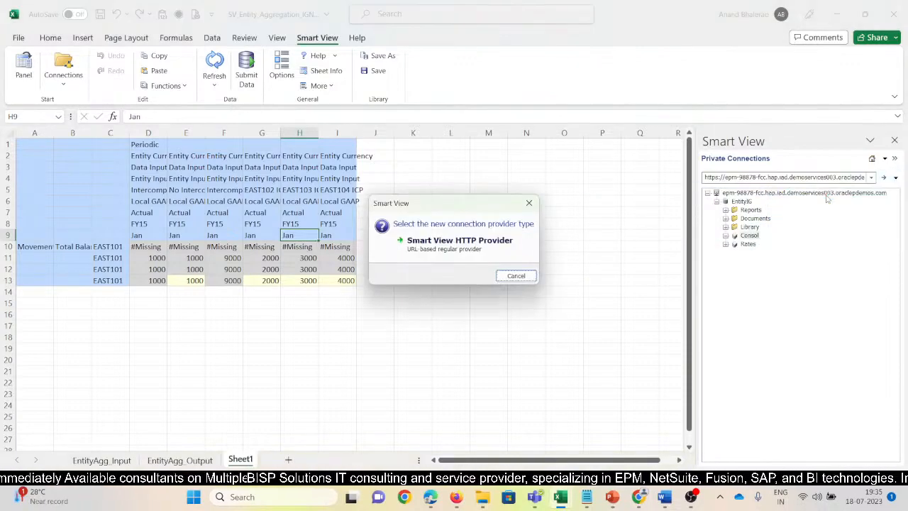
left_click(455, 241)
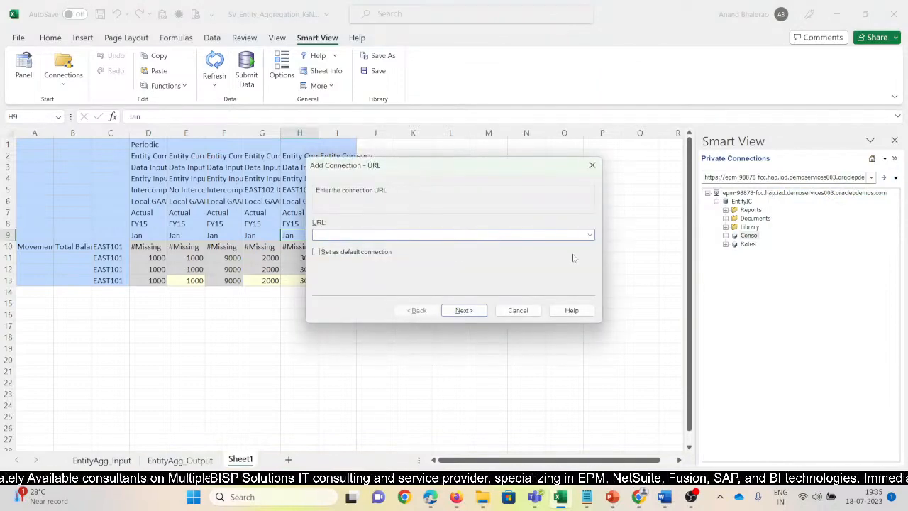
left_click(589, 235)
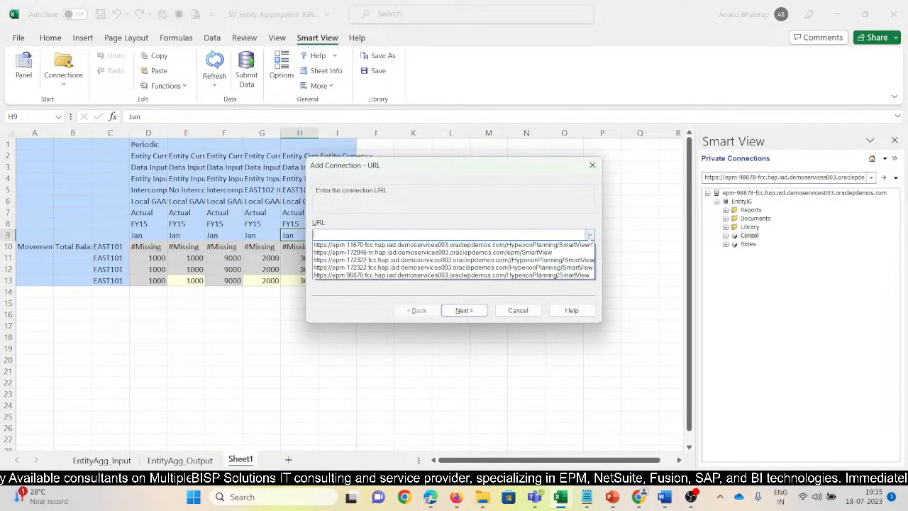
left_click(420, 275)
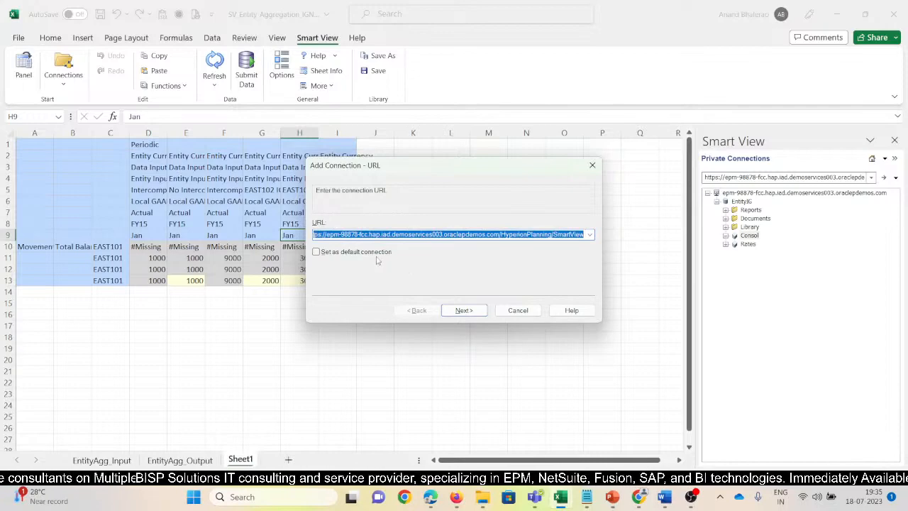
left_click(464, 310)
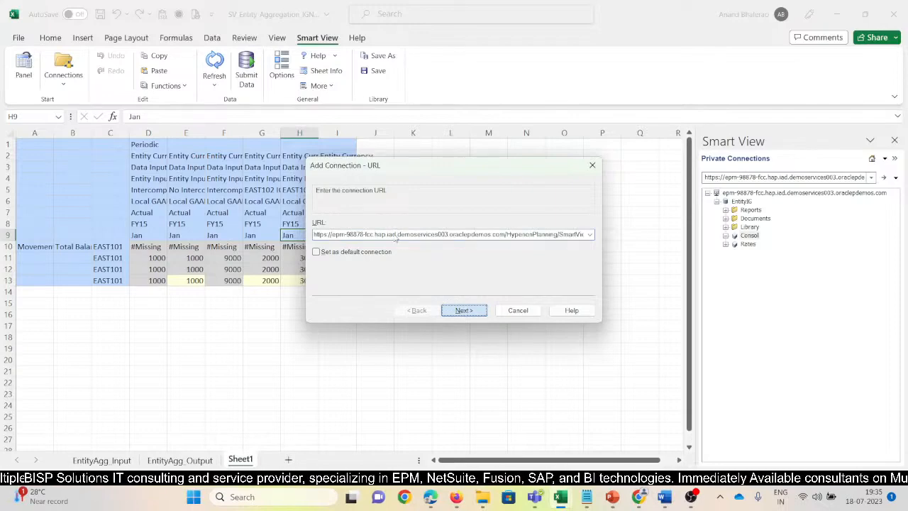
key("Return")
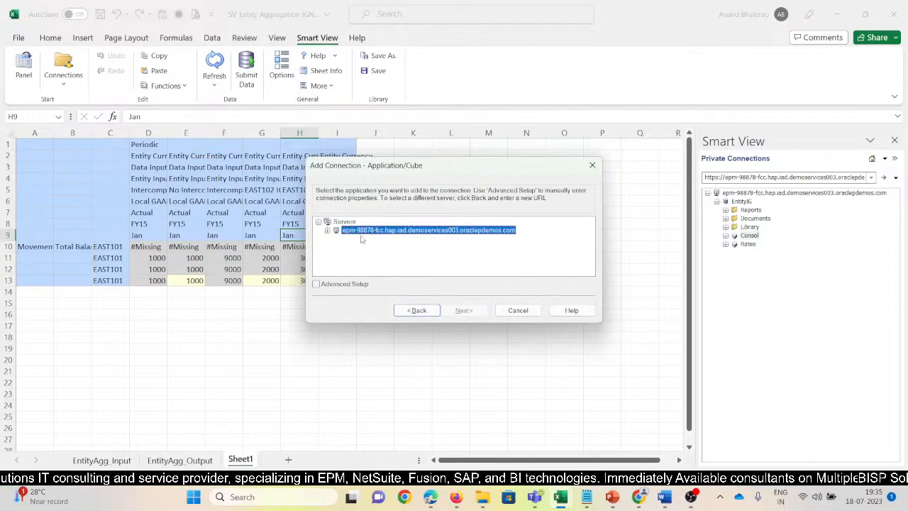
Select EntityIG's Consol cube for the new connection, checking the application name in Firefox, and save it as 98878_V2_FCC.
left_click(328, 231)
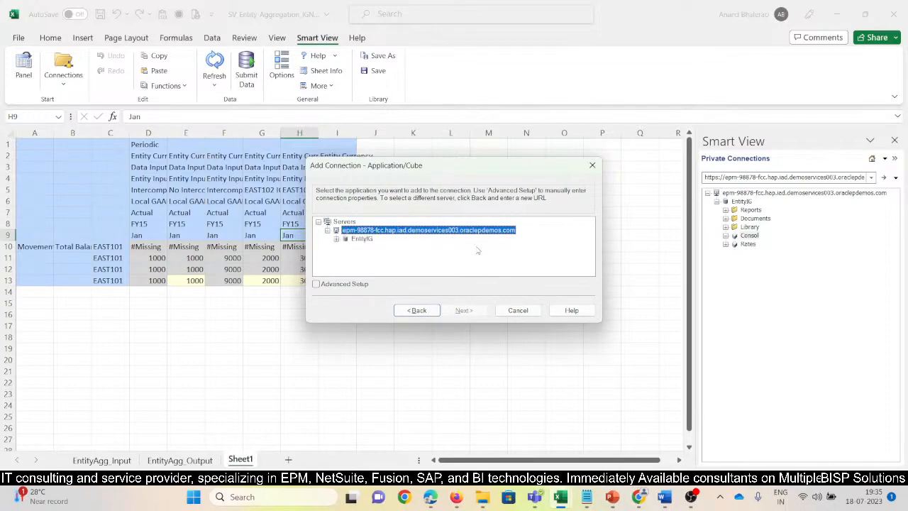
left_click(367, 238)
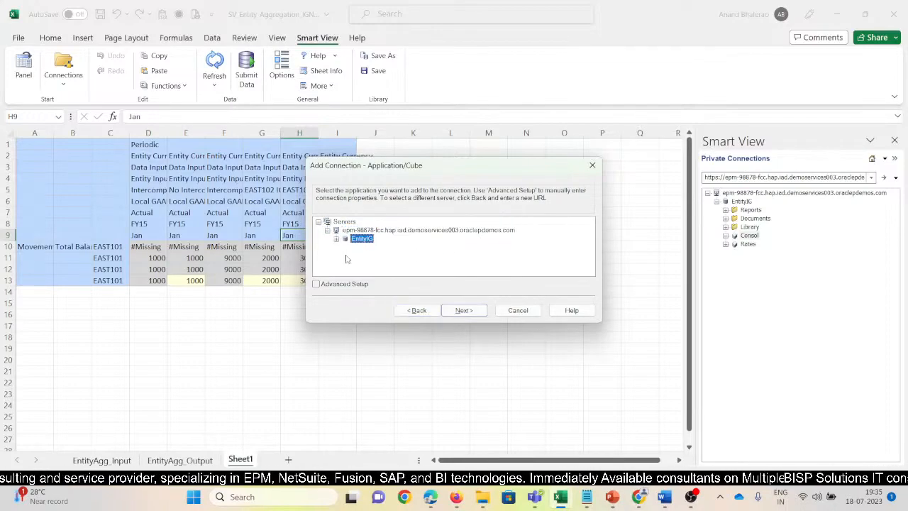
key("alt+Tab")
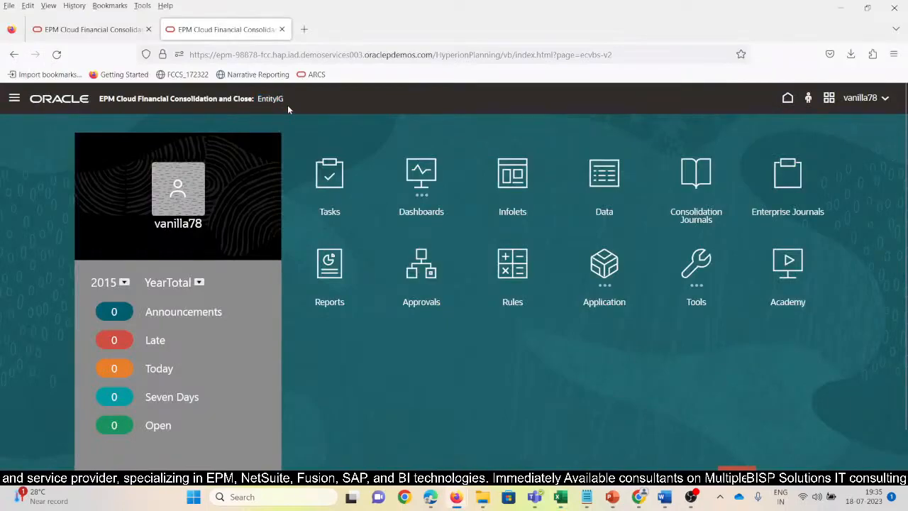
key("alt+Tab")
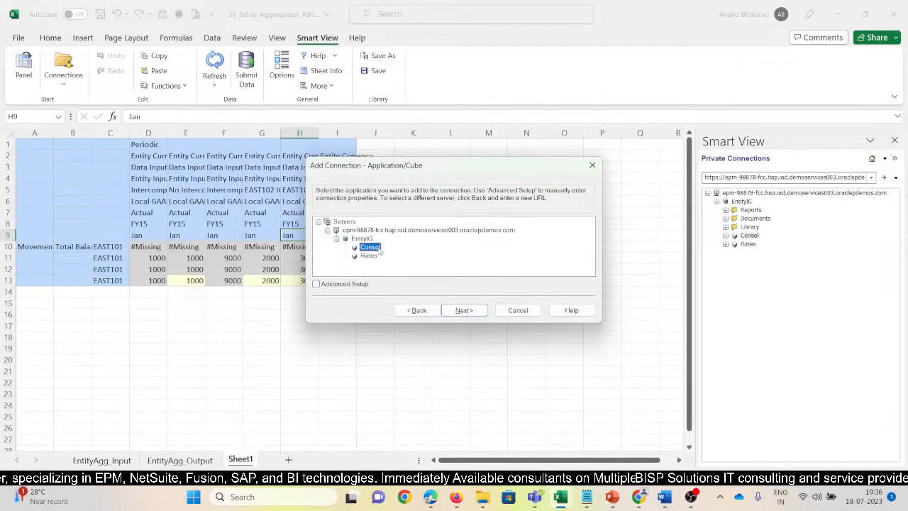
left_click(465, 314)
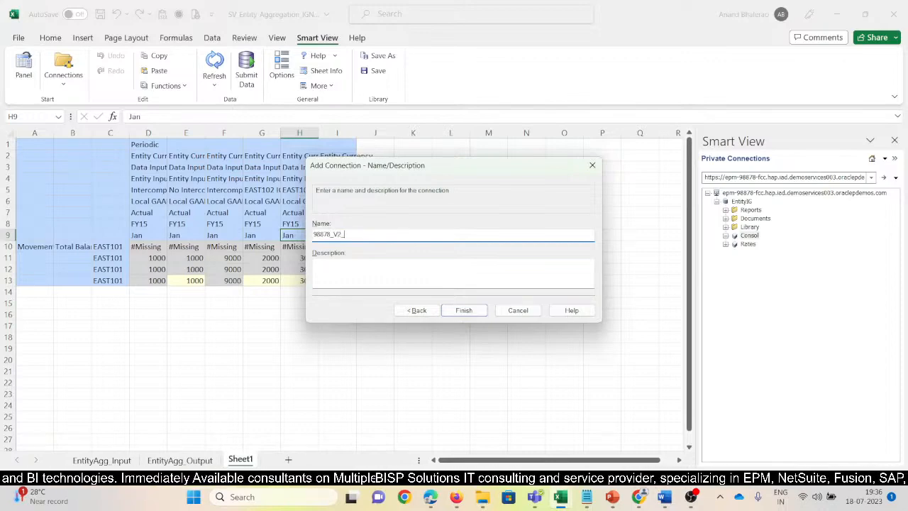
left_click(477, 312)
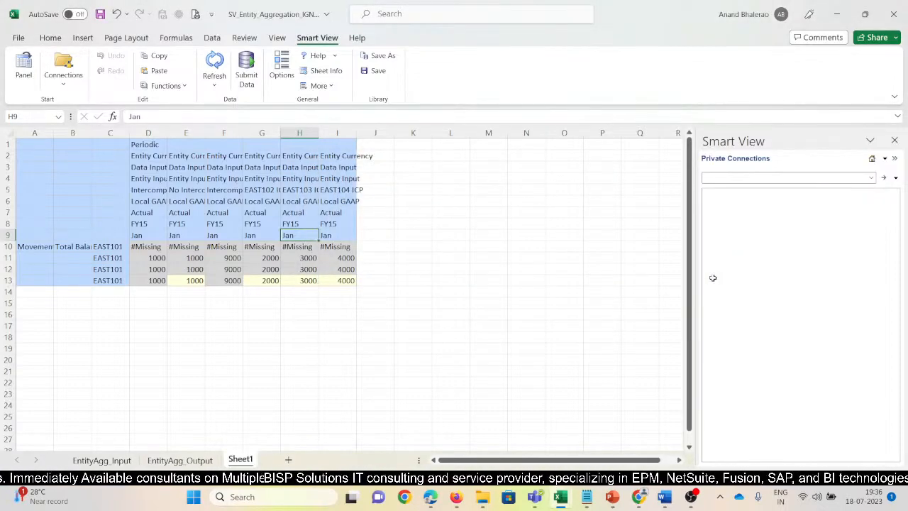
Load the saved private connections and connect Sheet1 to Consol - 98878_V2_FCC for ad hoc analysis.
left_click(885, 180)
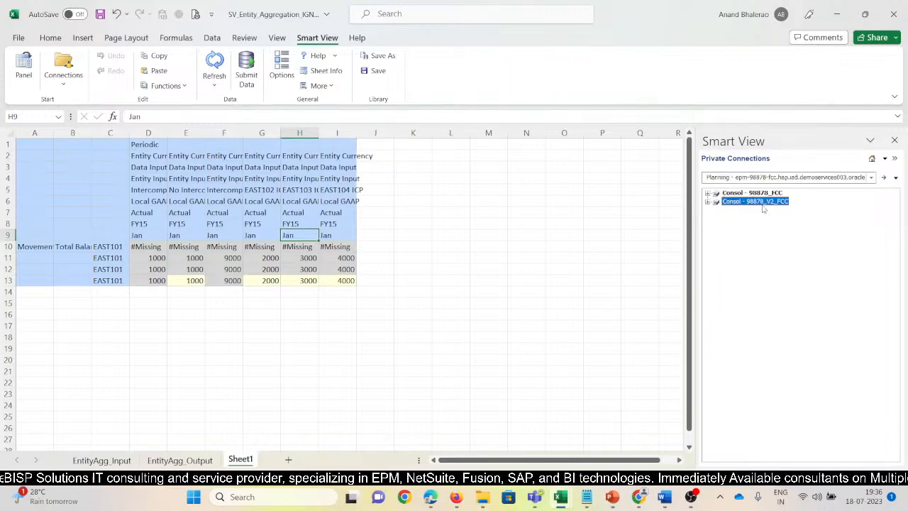
left_click(708, 203)
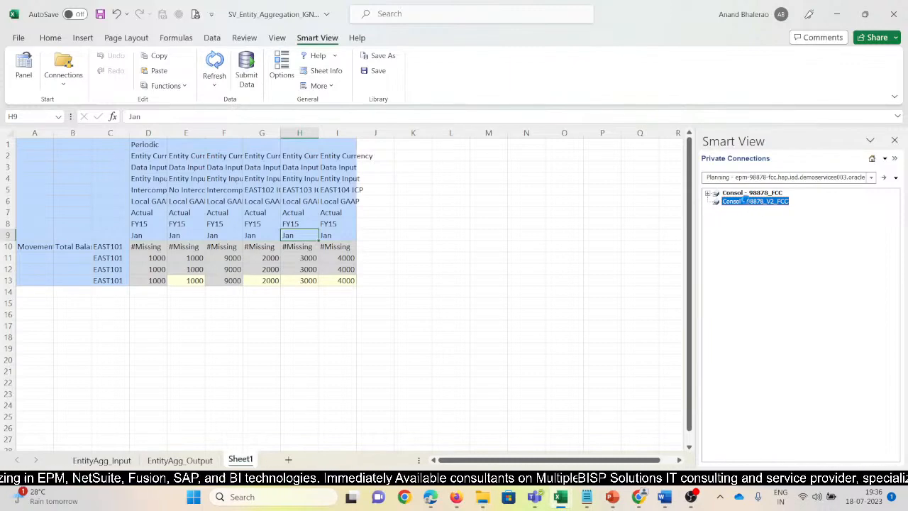
double_click(746, 202)
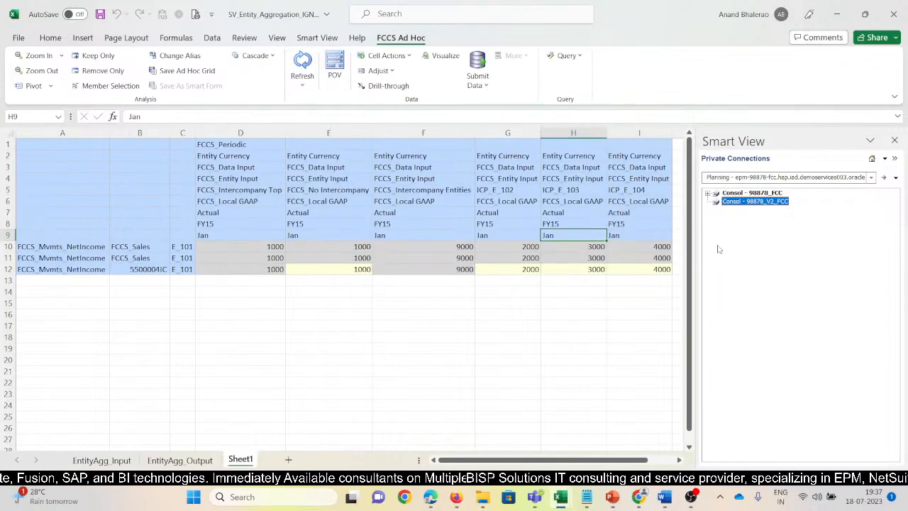
Check Sheet1's connection details in its sheet information and refresh the ad hoc grid.
left_click(312, 39)
left_click(321, 70)
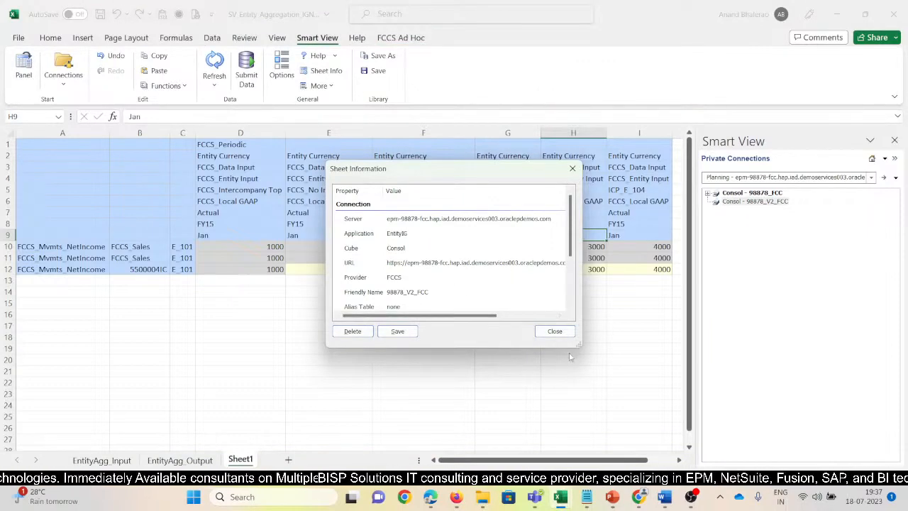
left_click(554, 330)
left_click_drag(325, 291, 325, 281)
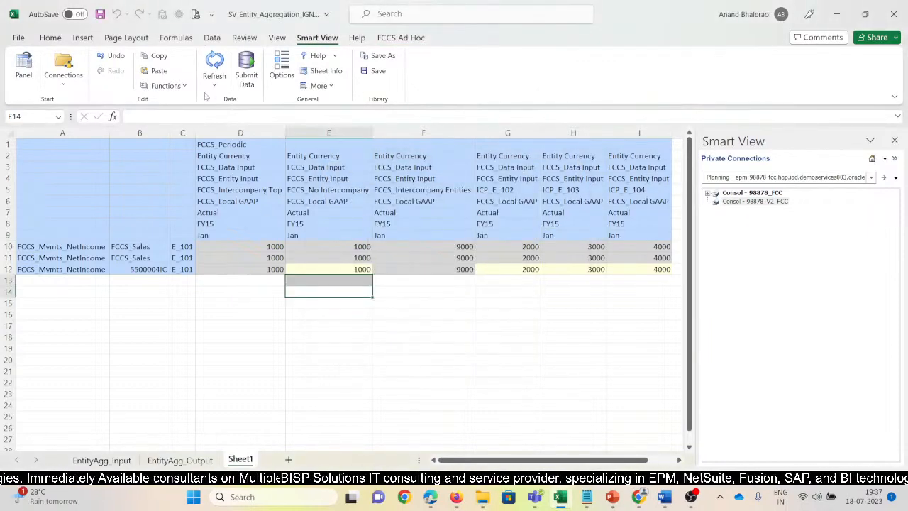
left_click(214, 69)
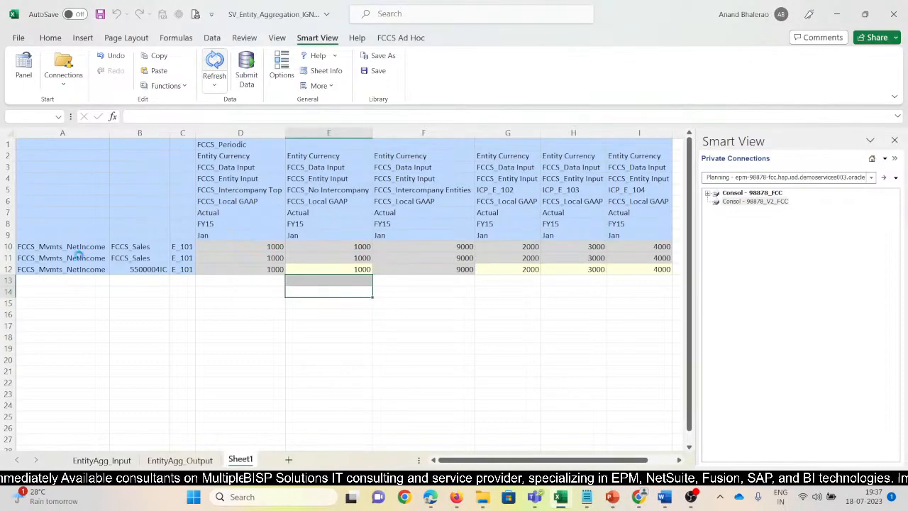
Change the entity in cells C10 to C12 to W_101 and try refreshing the grid.
left_click(185, 246)
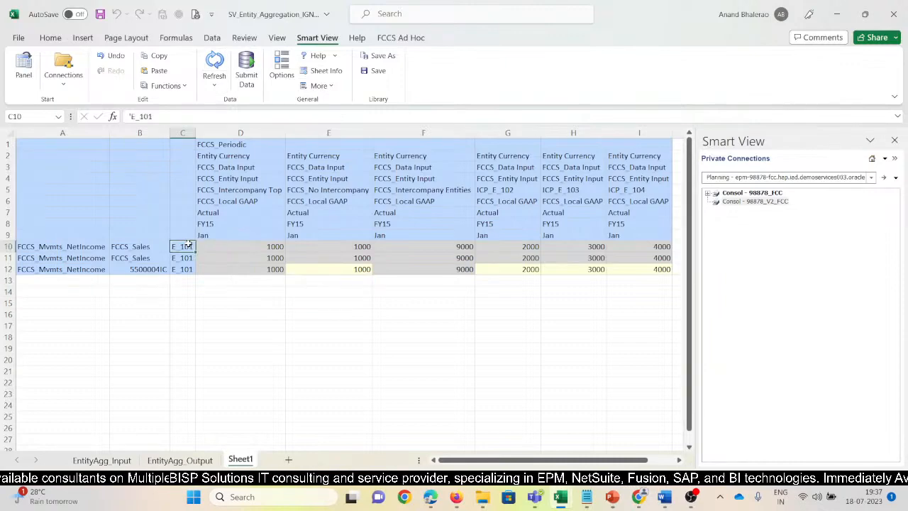
left_click(140, 117)
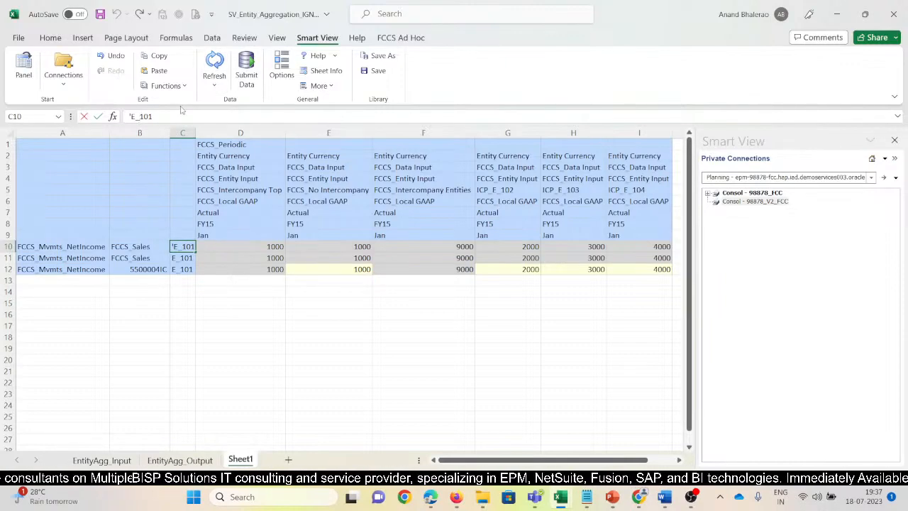
key("BackSpace")
type("W")
key("Return")
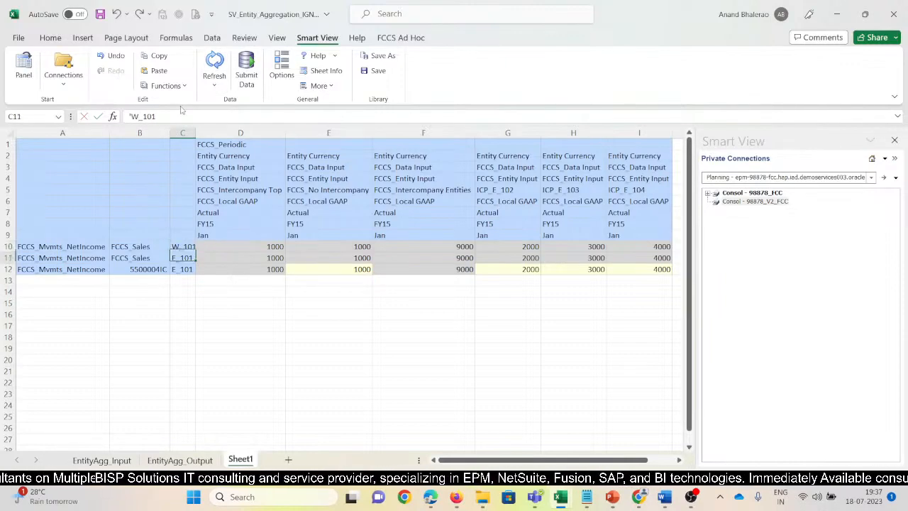
key("ctrl+d")
key("Return")
key("ctrl+d")
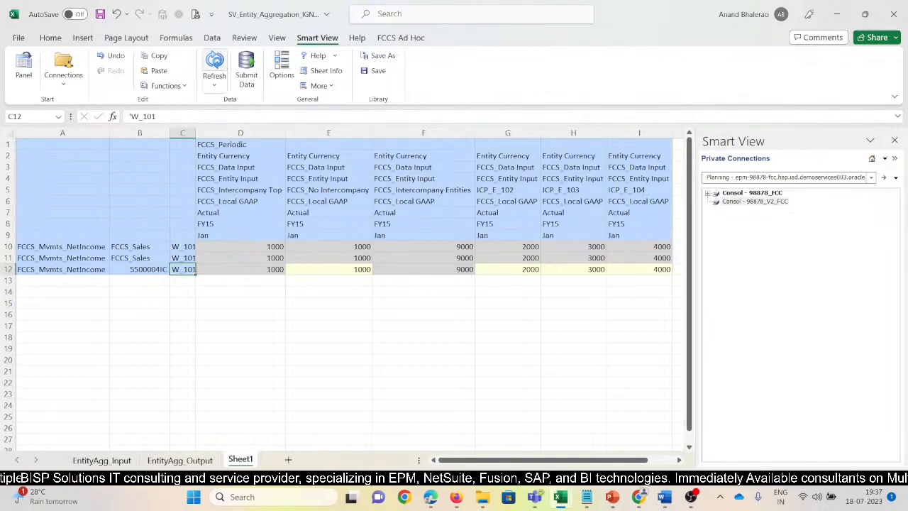
left_click(214, 63)
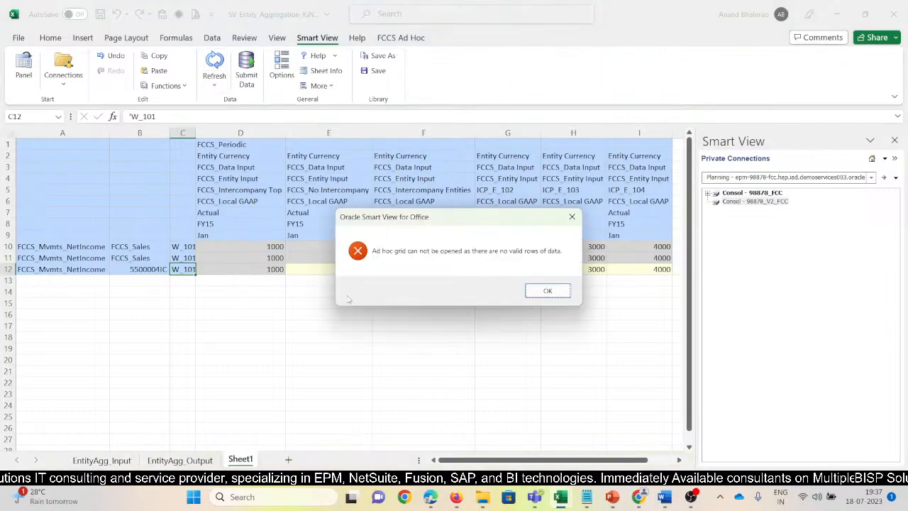
left_click(547, 291)
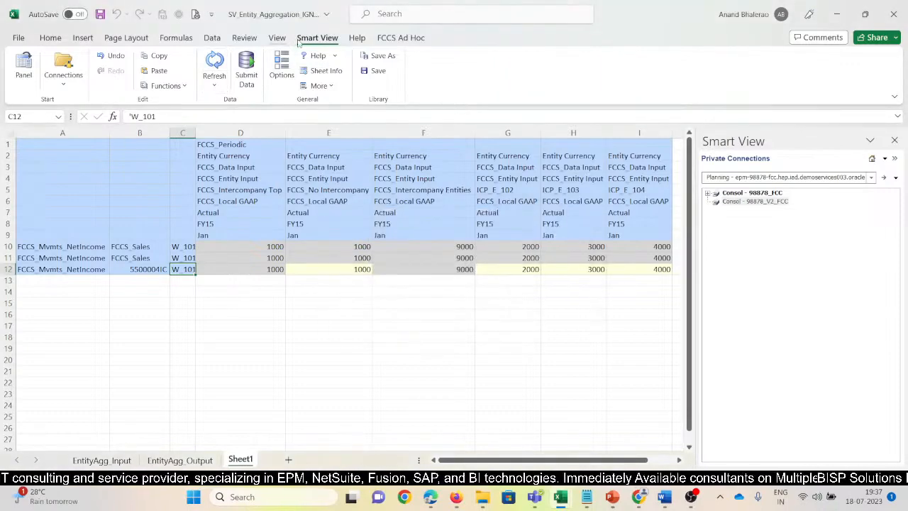
Turn off Suppress Missing Blocks in the Smart View data options and refresh Sheet1's grid.
left_click(390, 39)
left_click(317, 38)
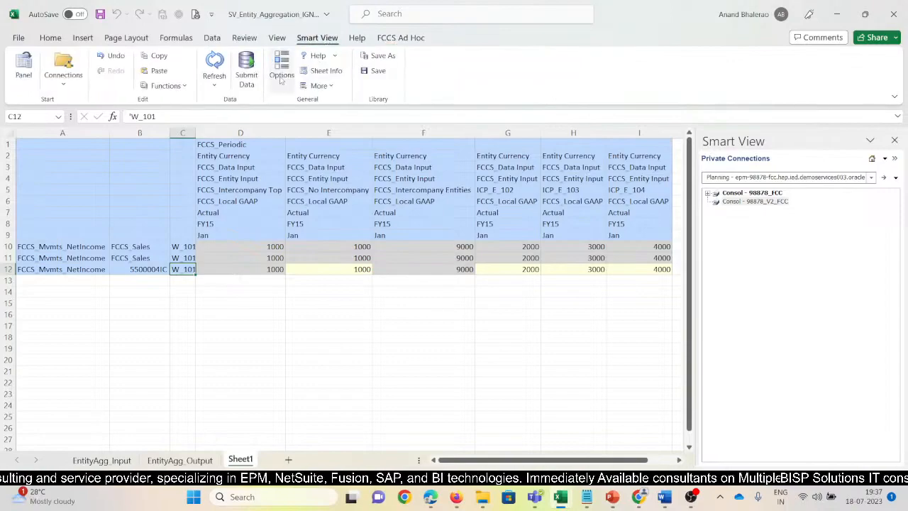
left_click(281, 67)
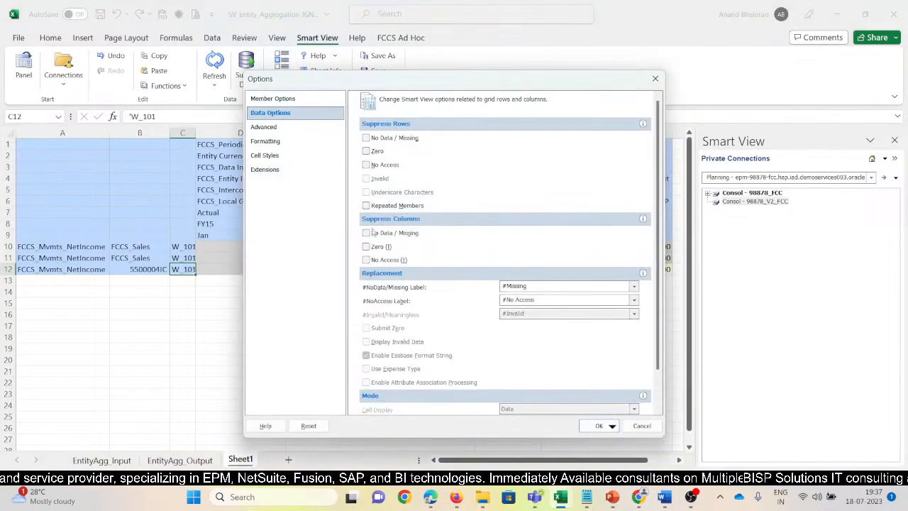
scroll(422, 324, "down", 3)
left_click(367, 398)
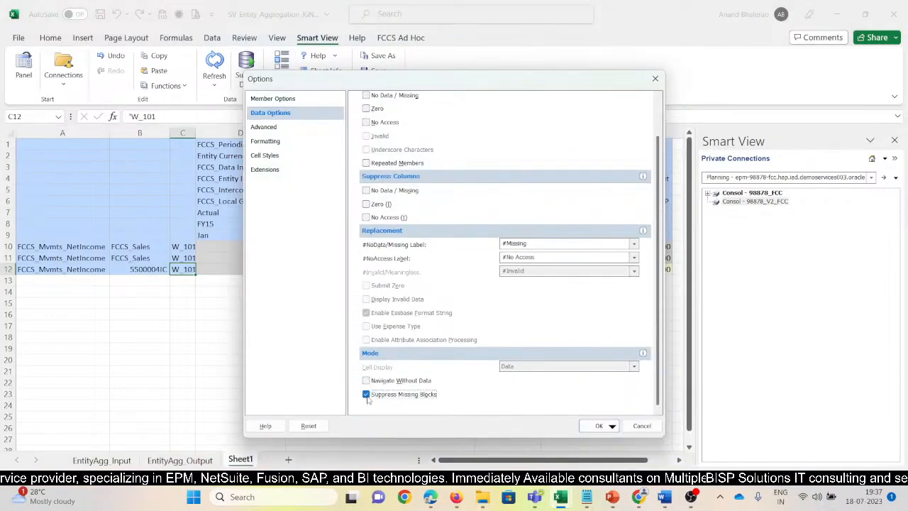
left_click(596, 426)
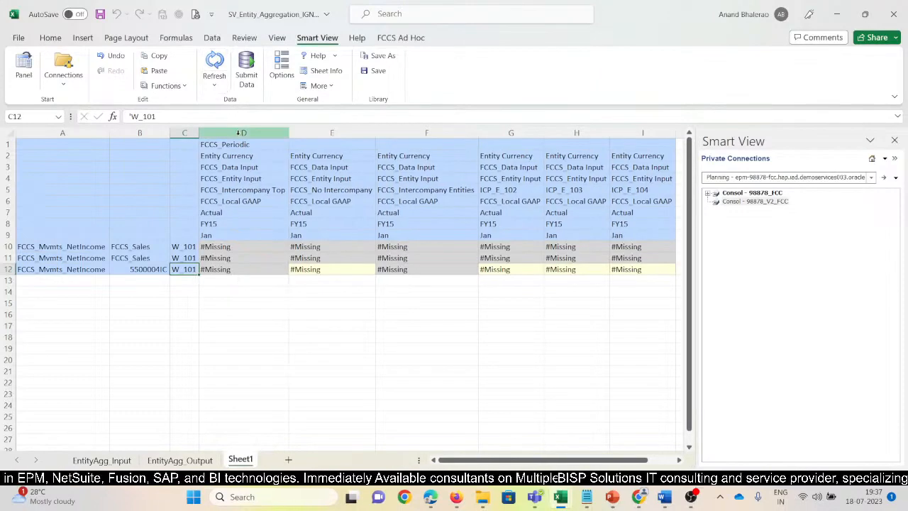
left_click(238, 133)
key("ctrl+minus")
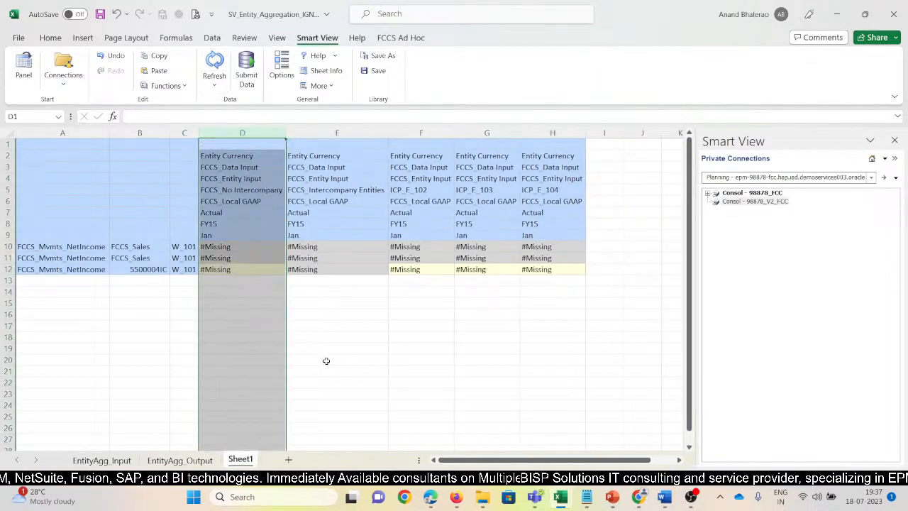
left_click_drag(352, 349, 351, 337)
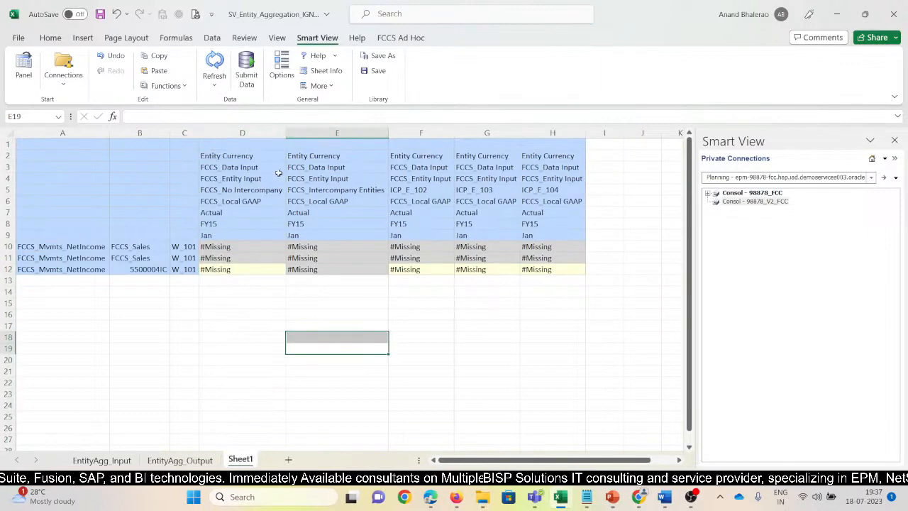
key("ctrl+z")
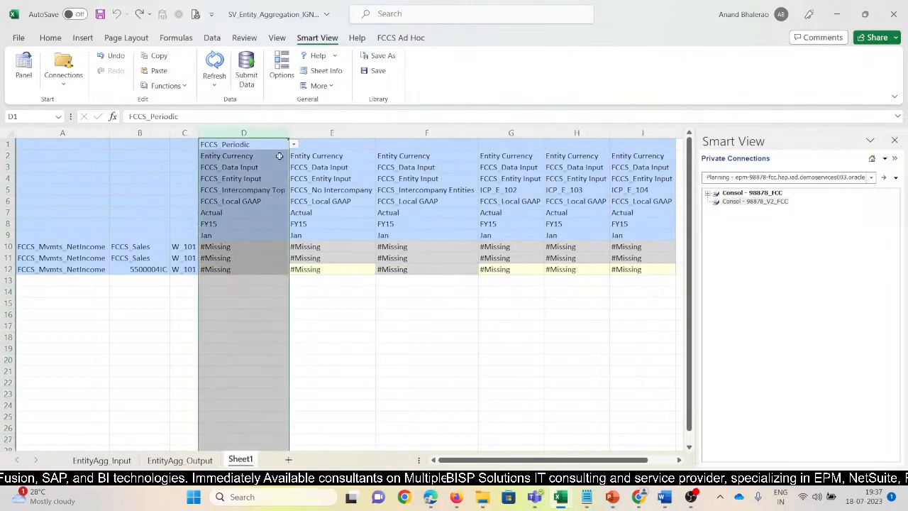
Fill FCCS_Periodic from D1 into cell E1 and refresh the grid.
left_click(311, 146)
key("ctrl+r")
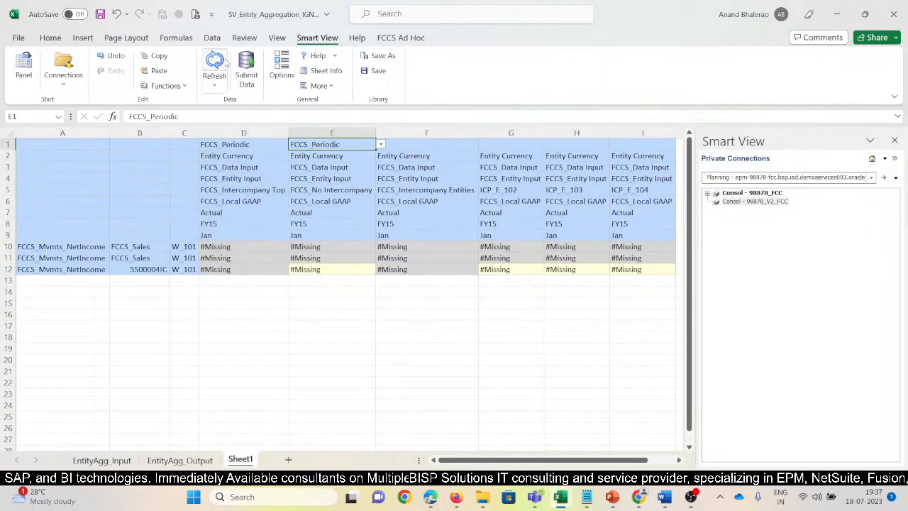
left_click(215, 59)
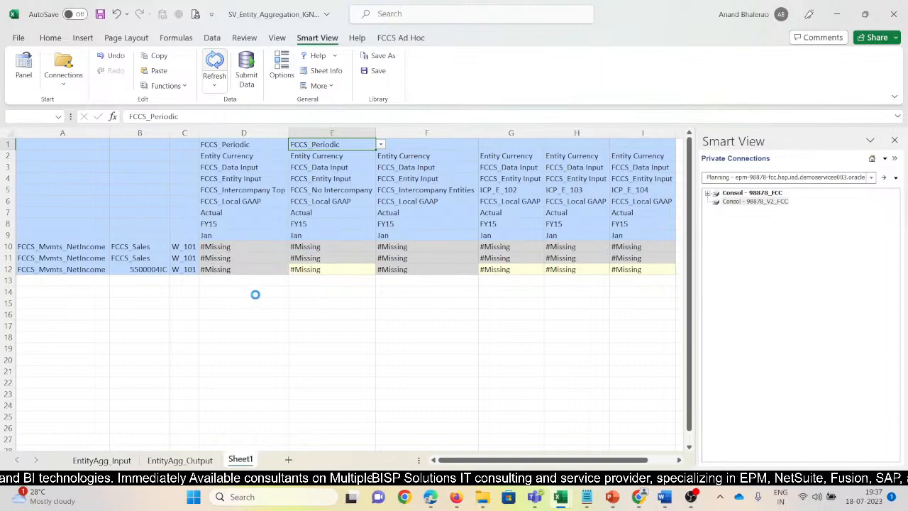
Delete the Intercompany Top column and the columns from FCCS_Intercompany Entities through ICP_E_104, keeping only FCCS_No Intercompany.
left_click(252, 132)
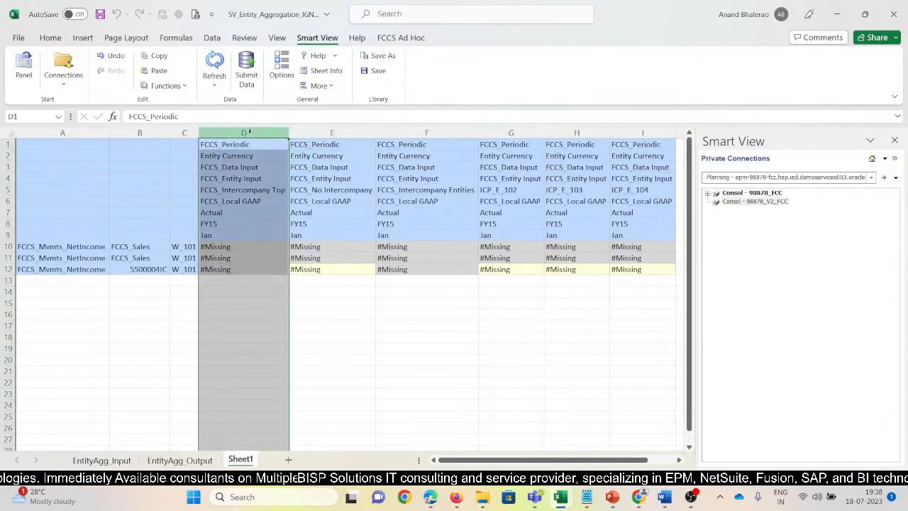
key("ctrl+minus")
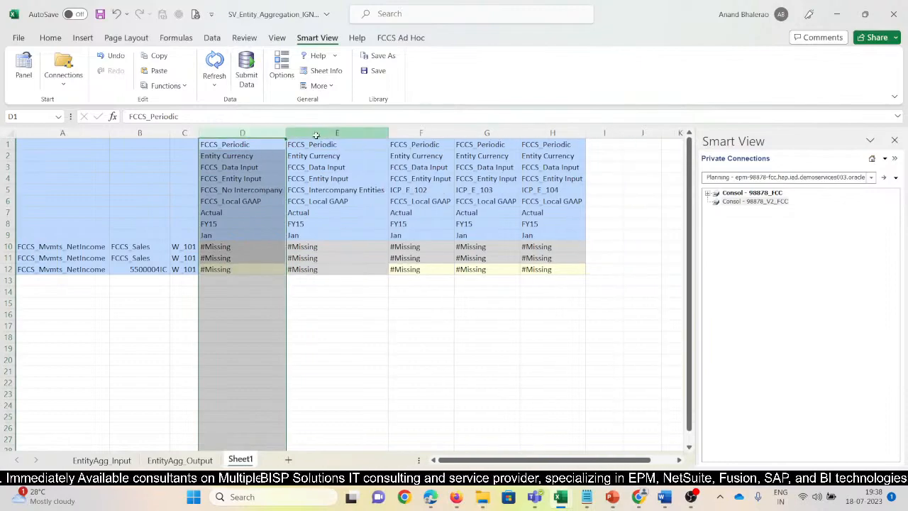
left_click_drag(319, 133, 588, 134)
key("ctrl+minus")
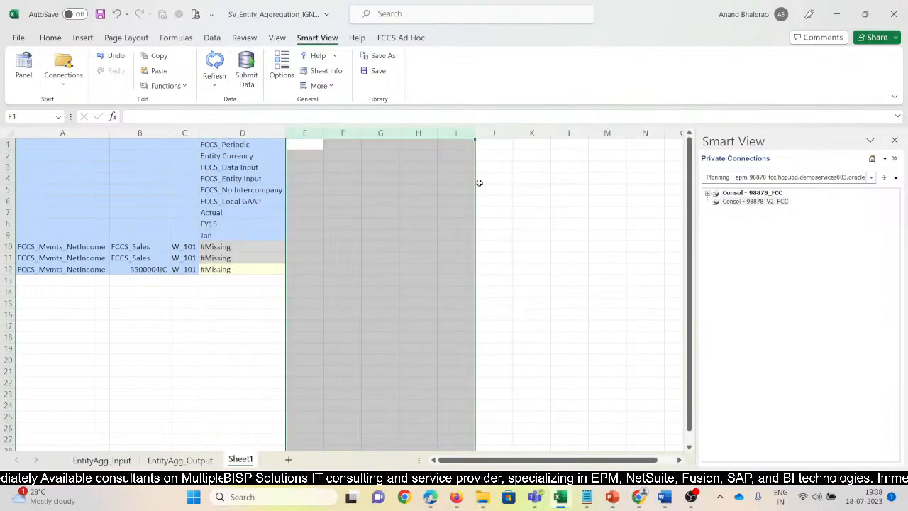
Enter account 5500004 in cell B13, directly below the grid's last account row.
left_click(226, 147)
key("Down")
key("Down")
key("Down")
key("Down")
key("Down")
key("Down")
key("Down")
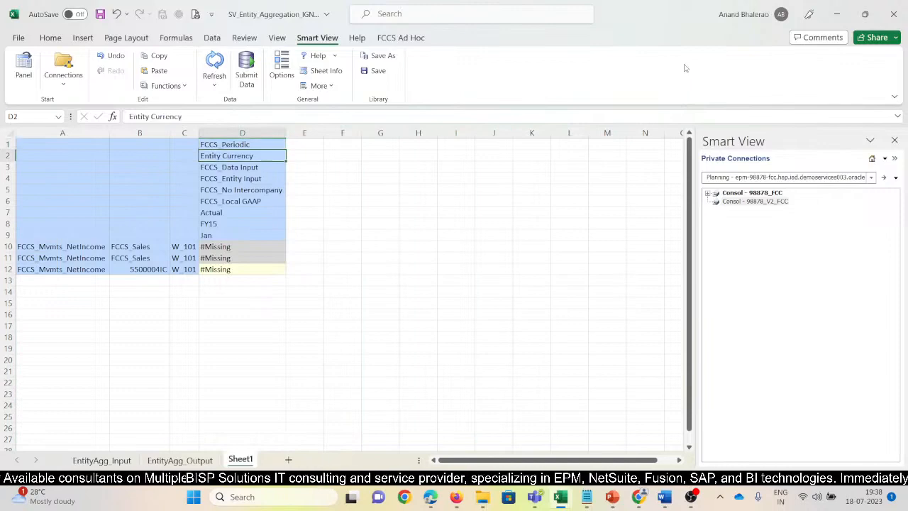
key("Down")
key("Down")
key("Down")
key("Down")
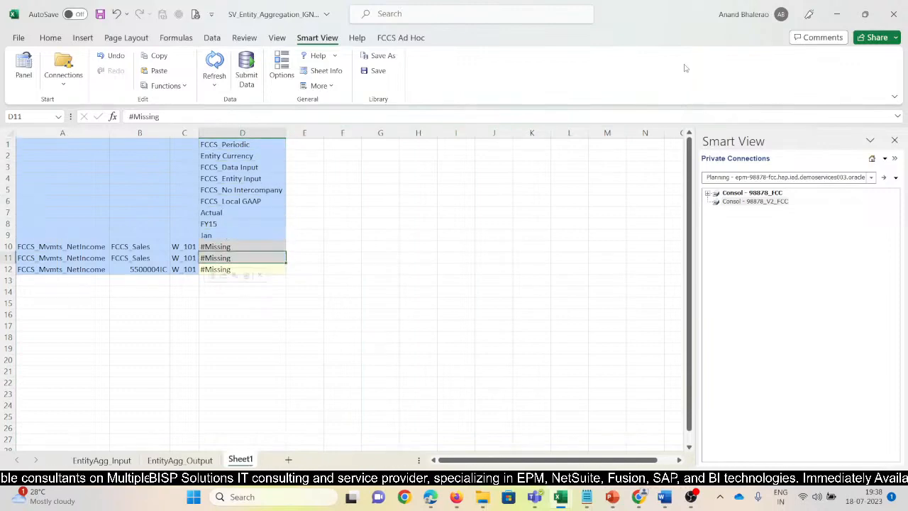
key("Left")
key("Left")
key("Down")
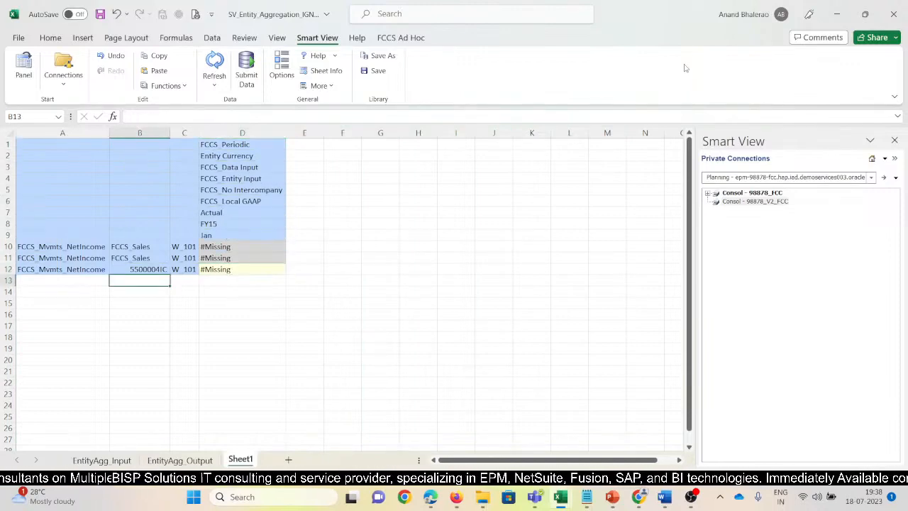
type("55000")
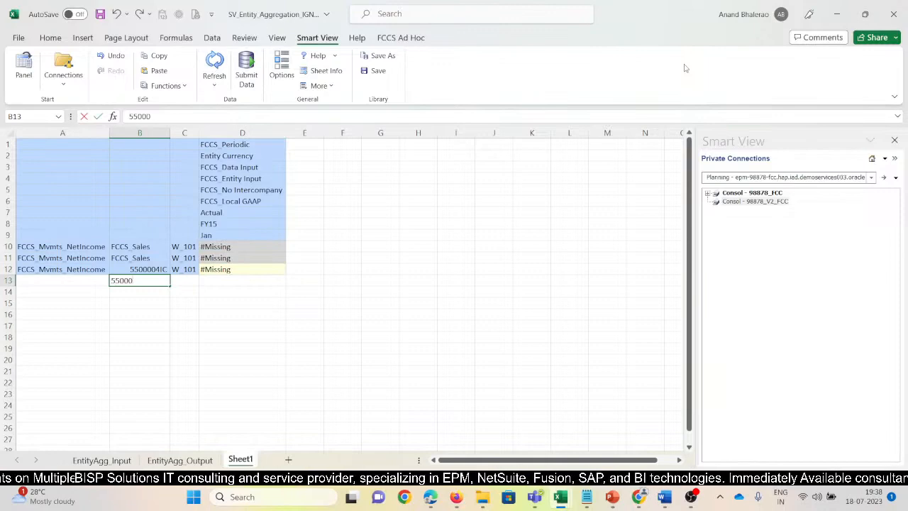
type("04")
key("Return")
Fill the FCCS_Mvmts_NetIncome movement and W_101 entity from row 12 into row 13 and refresh the grid.
key("Up")
key("Left")
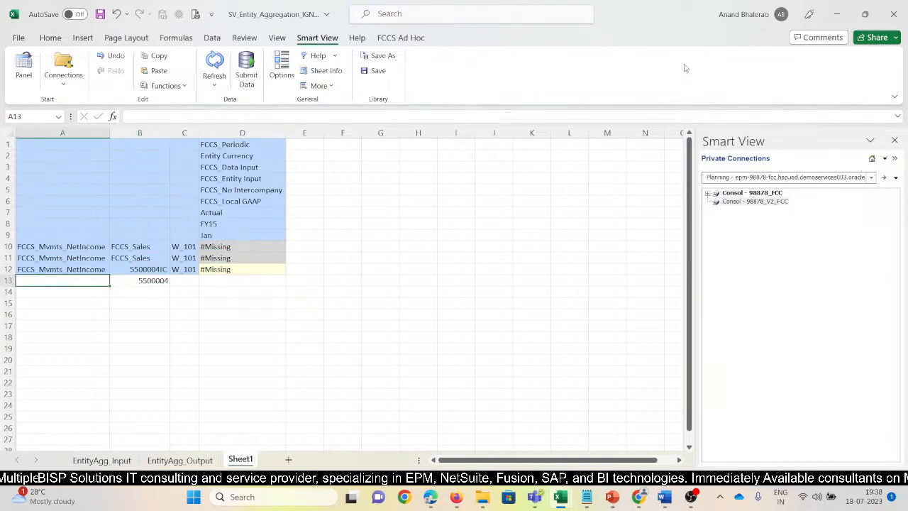
key("ctrl+d")
key("Right")
key("Right")
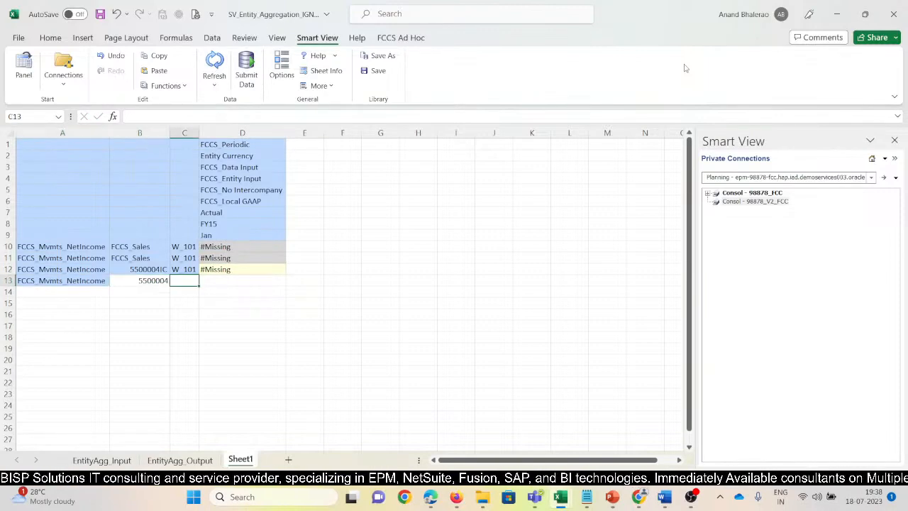
key("ctrl+d")
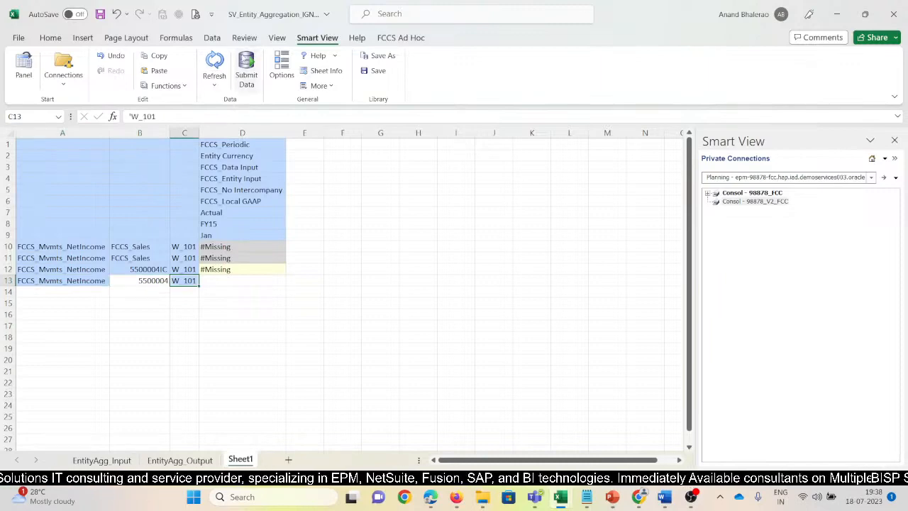
left_click(215, 66)
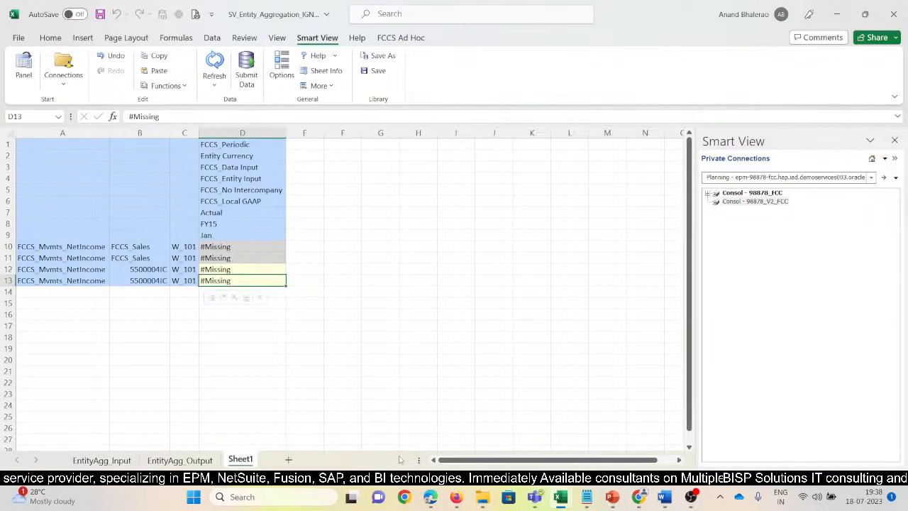
Check the Sales and IntercoSales account rows on the EntityAgg_Output and EntityAgg_Input sheets.
key("alt+Tab")
key("alt+Tab")
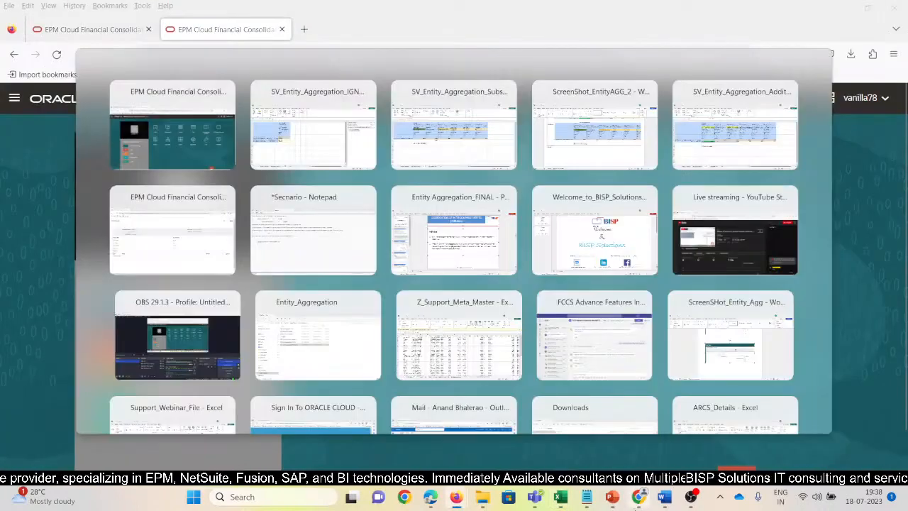
left_click(180, 461)
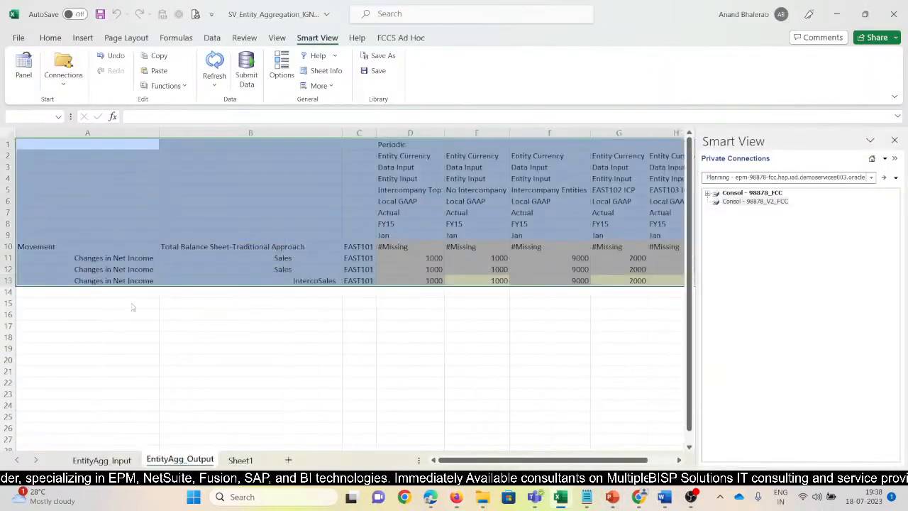
left_click(281, 268)
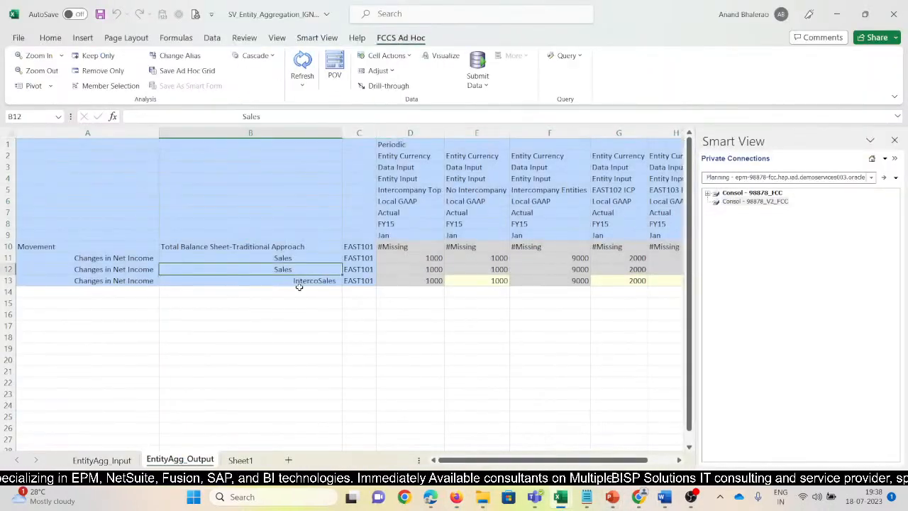
left_click(135, 461)
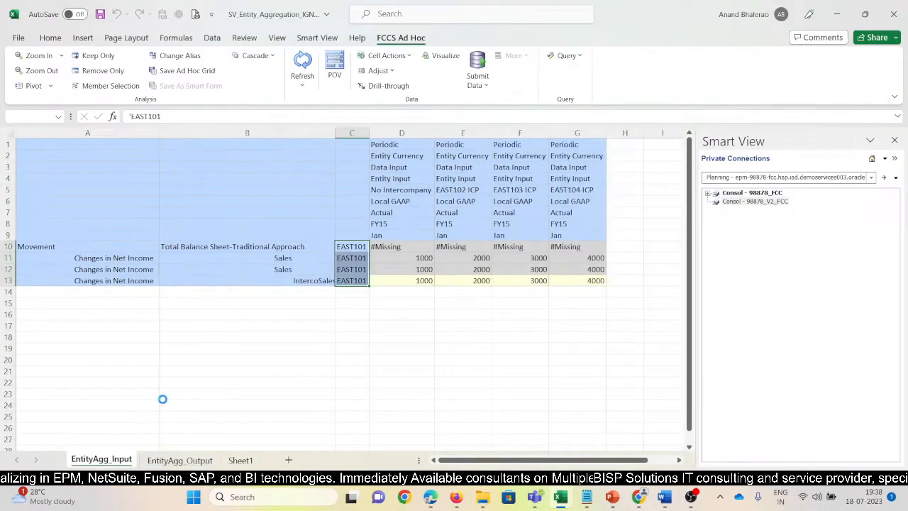
left_click(298, 280)
left_click(289, 270)
Switch to the Addition workbook and examine the account members used on its EntityAgg_Output, EntityAgg_Input and Sheet2 grids.
mouse_move(560, 496)
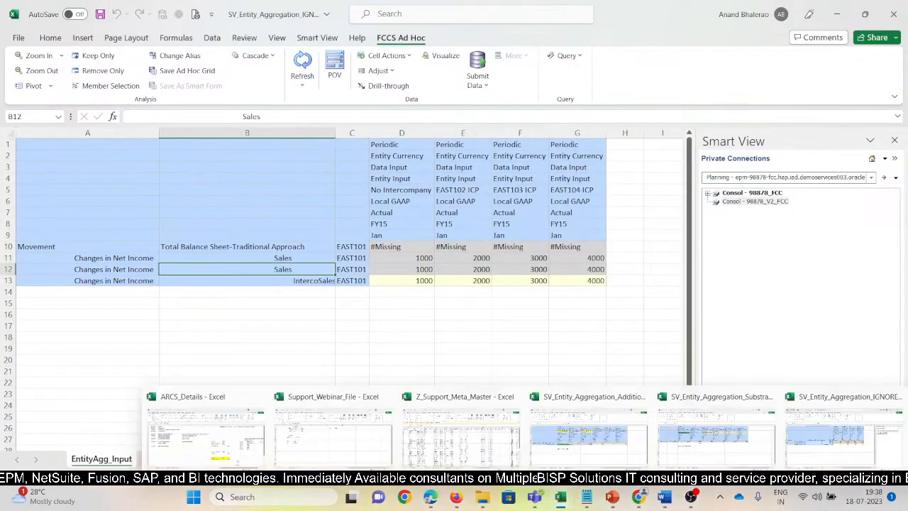
left_click(544, 451)
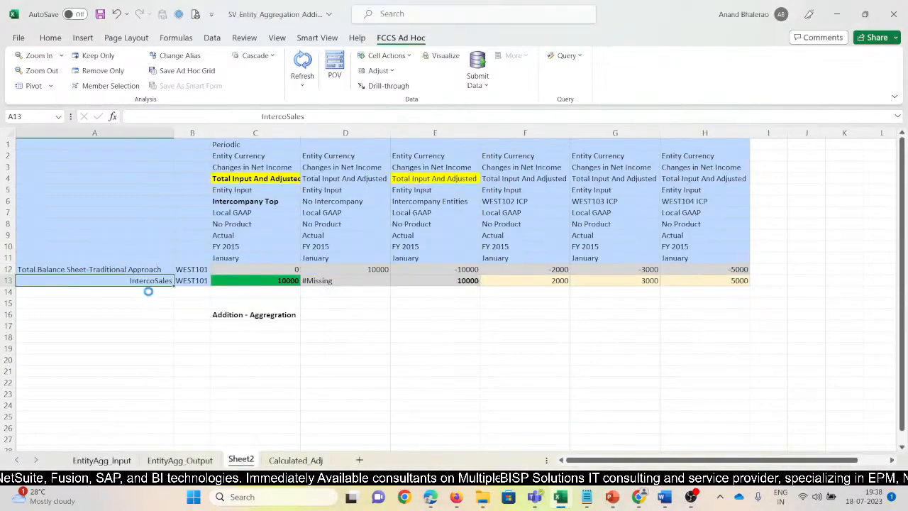
left_click(187, 461)
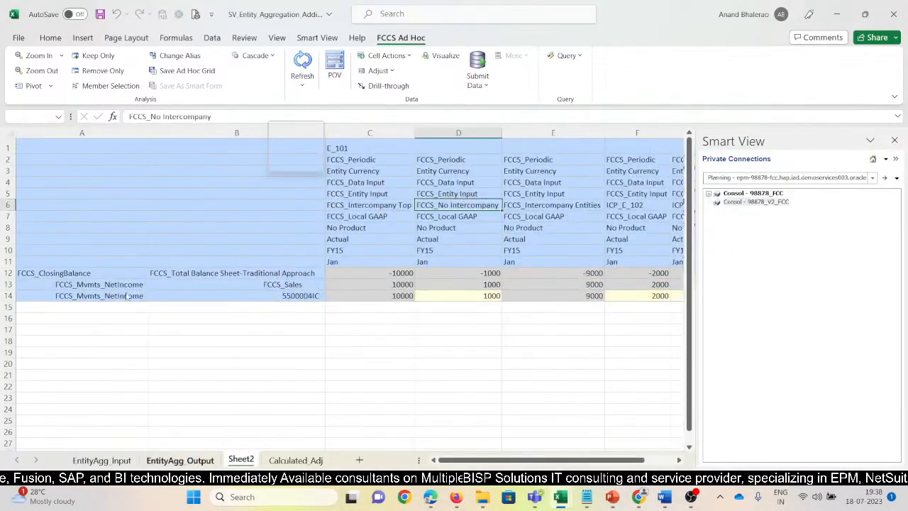
left_click(106, 460)
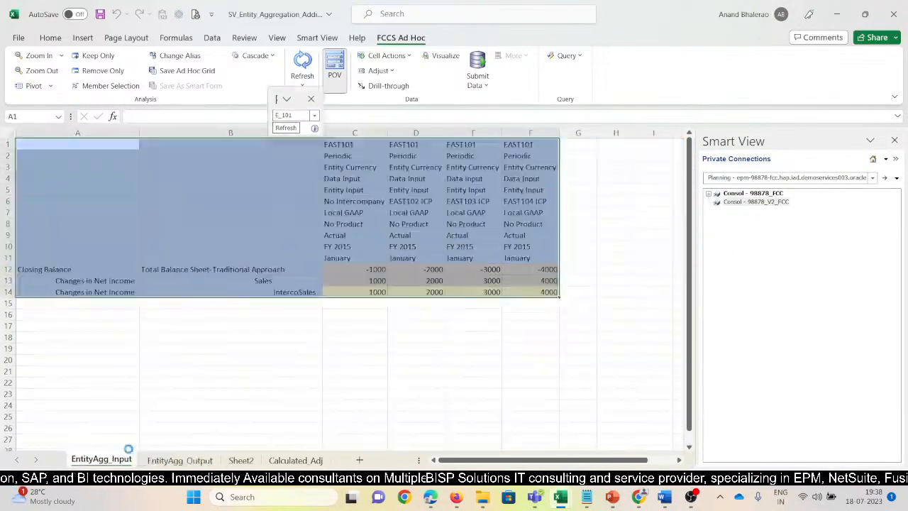
left_click(264, 282)
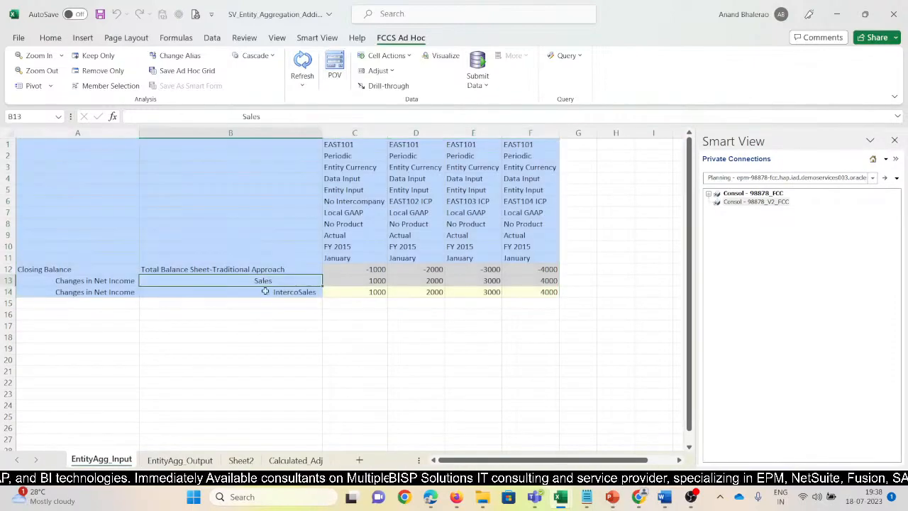
mouse_move(456, 496)
mouse_move(562, 499)
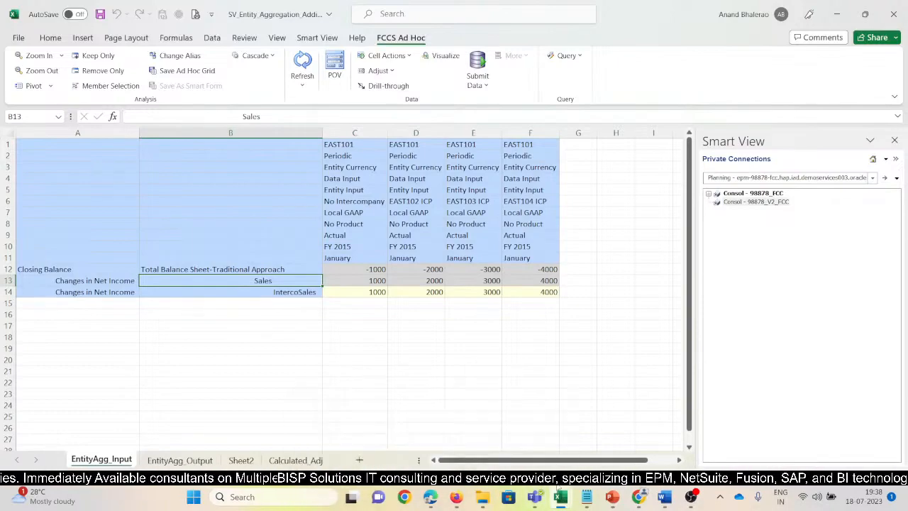
left_click(564, 451)
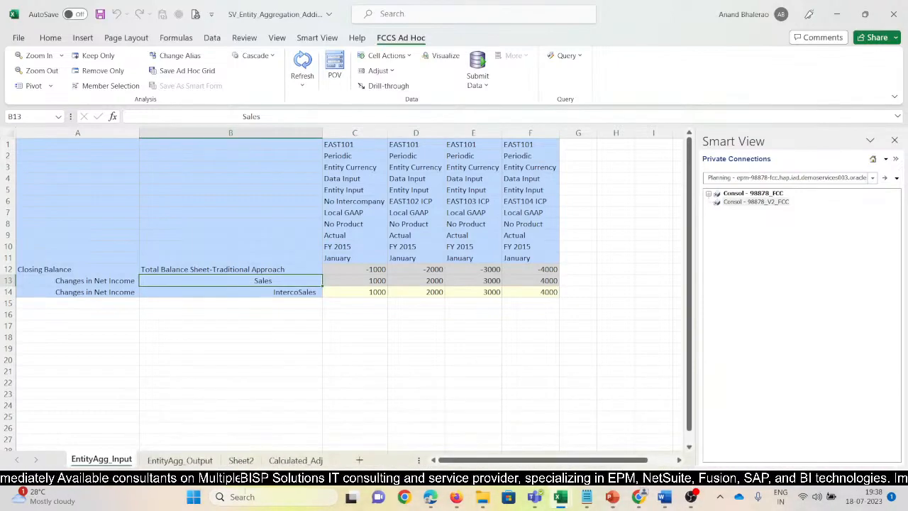
left_click(241, 461)
left_click(176, 338)
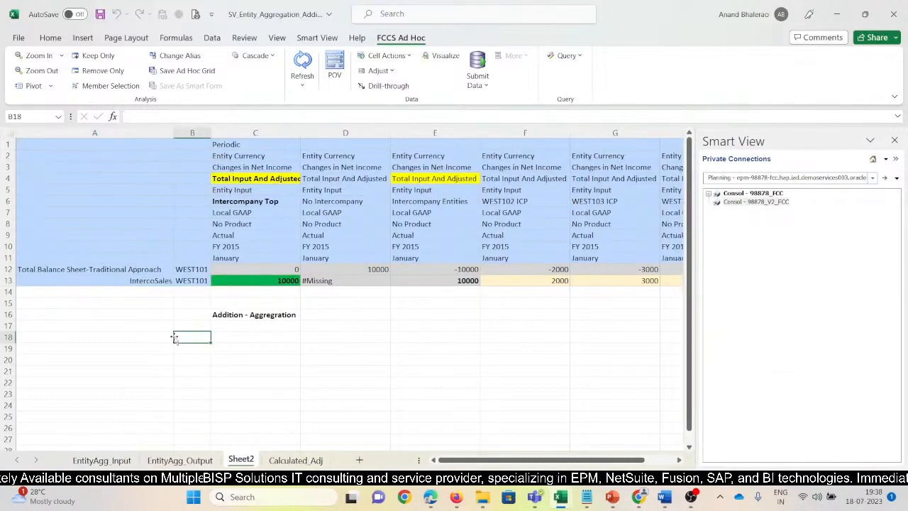
left_click(148, 281)
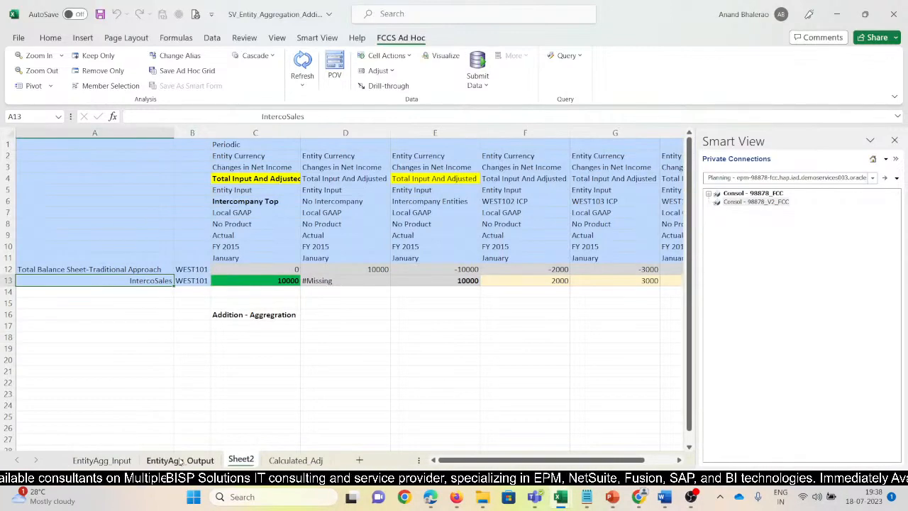
Return to the Ignore workbook's Sheet1 and check the account member in cell B12.
mouse_move(560, 496)
left_click(758, 415)
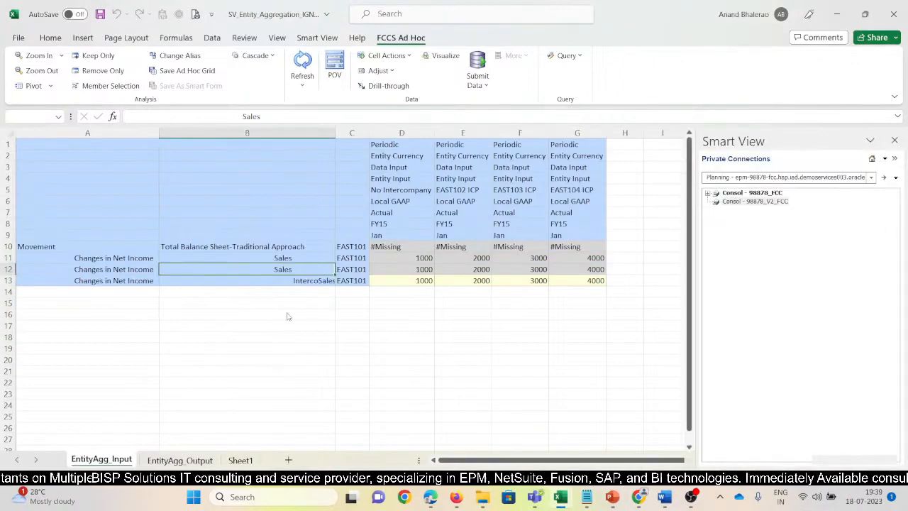
left_click(240, 460)
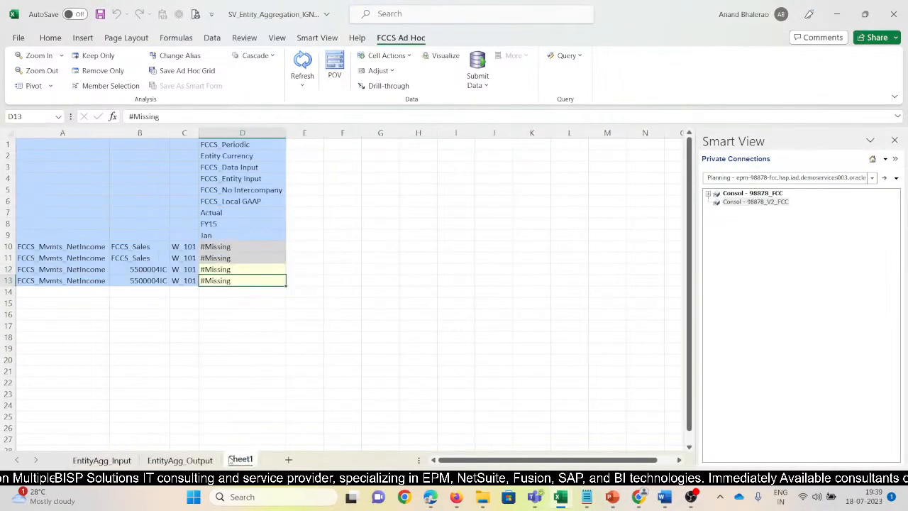
left_click(154, 292)
left_click(139, 270)
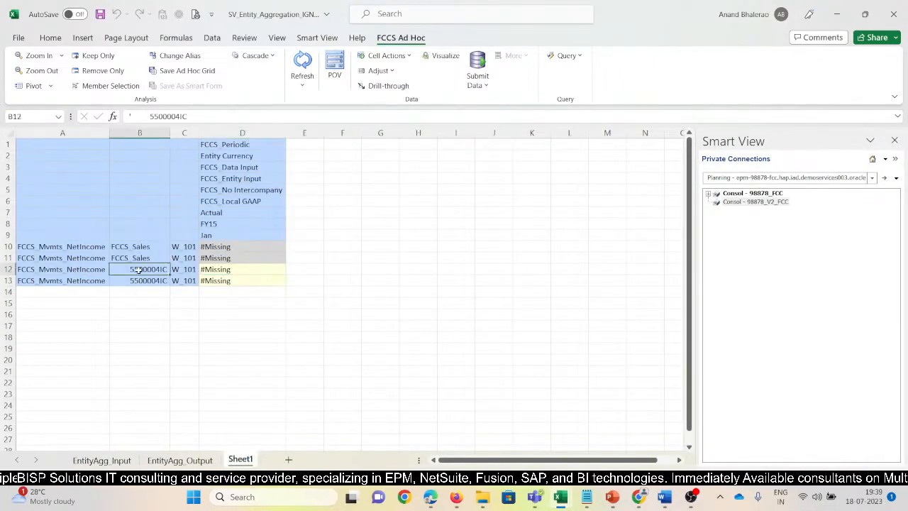
View the Subtraction workbook's Sheet2 grid, and return to the Ignore workbook to inspect the account in cell B13.
key("alt+Tab")
key("alt+Tab")
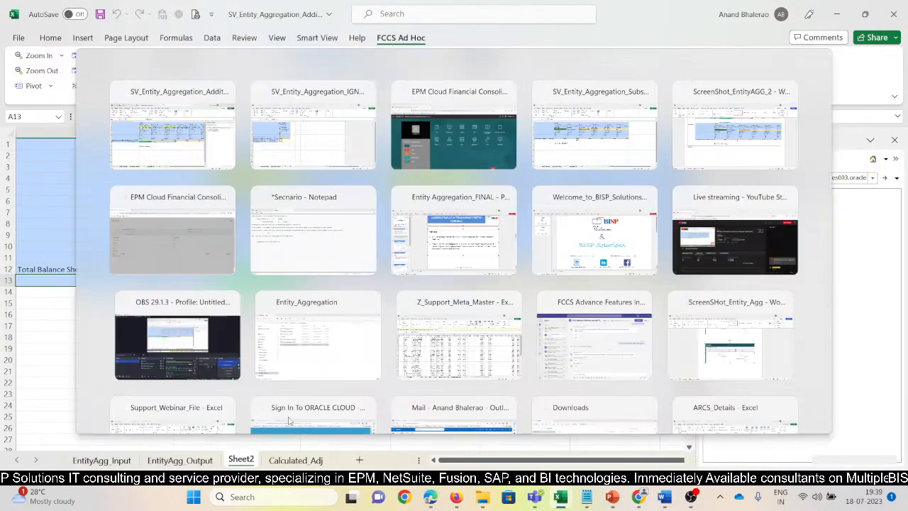
key("alt+Tab")
key("alt+Tab")
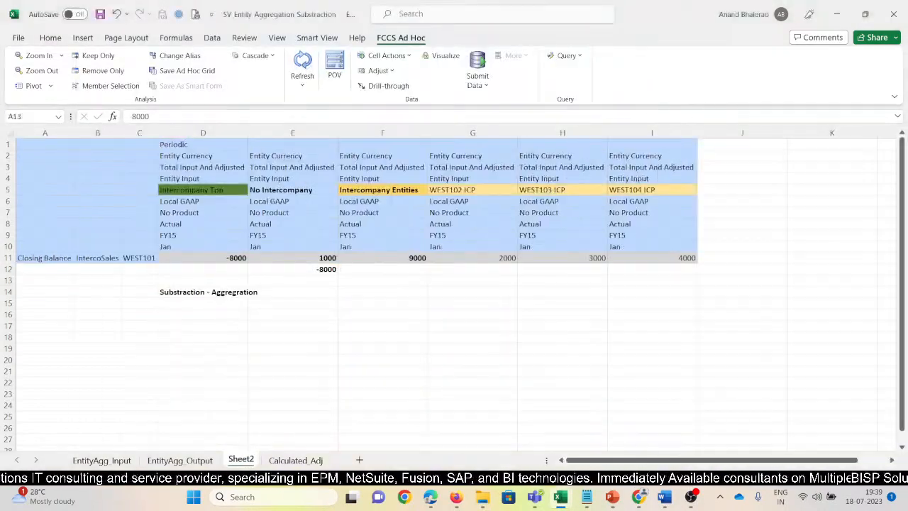
mouse_move(564, 500)
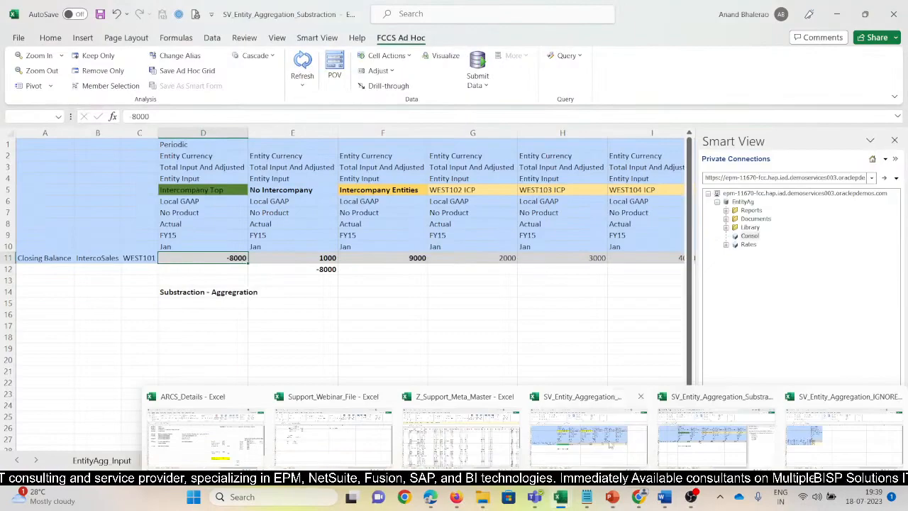
left_click(822, 434)
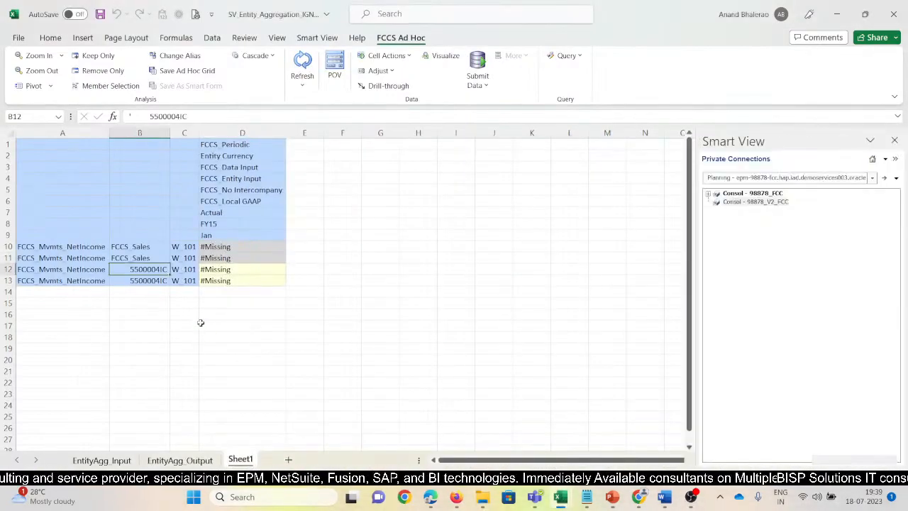
left_click(234, 270)
left_click(125, 281)
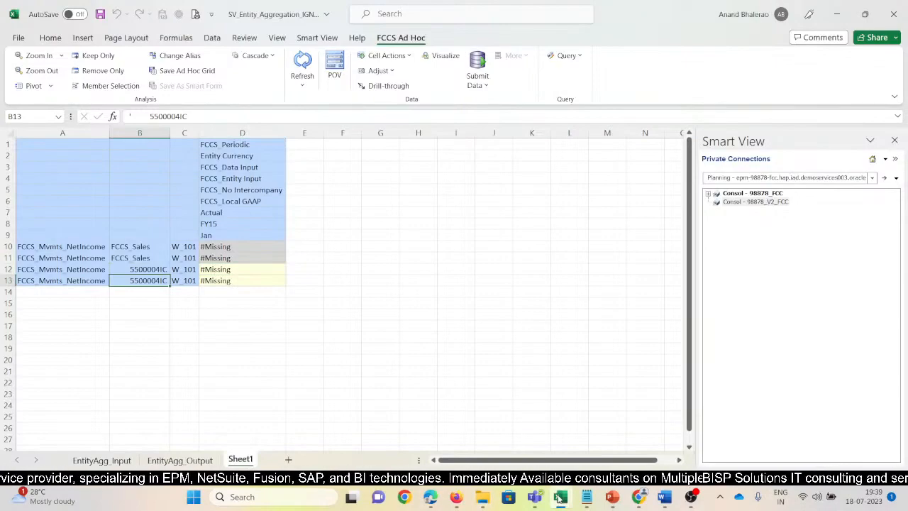
Switch to the Z_Support_Meta_Master workbook and look up the income accounts under FCCS_Sales on the Account sheet.
mouse_move(560, 499)
left_click(461, 436)
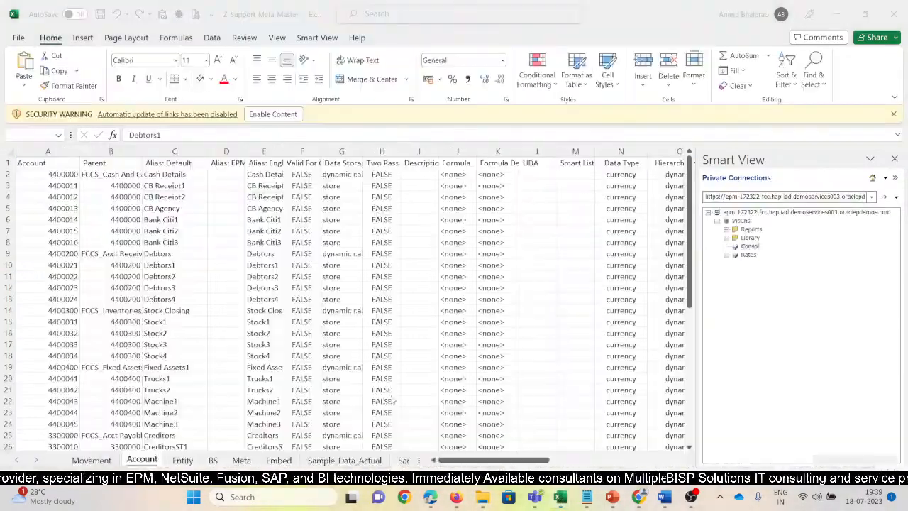
scroll(172, 376, "down", 6)
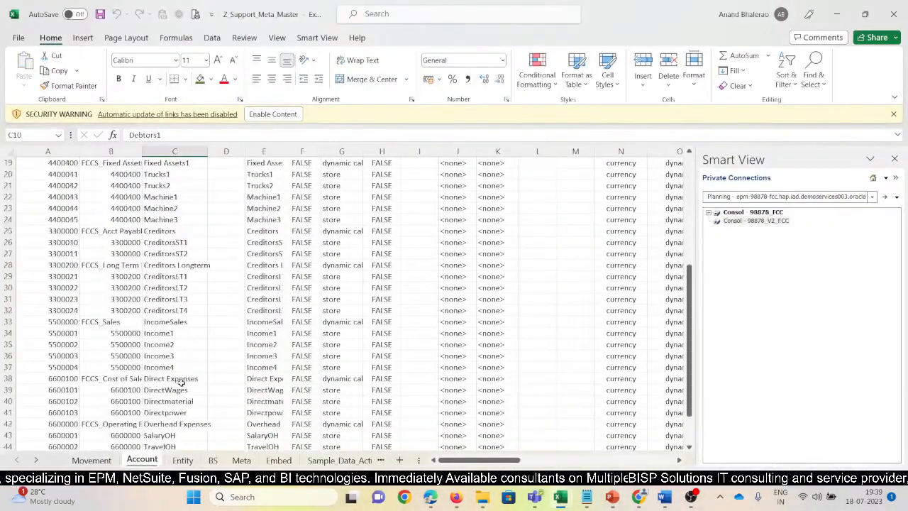
left_click(167, 333)
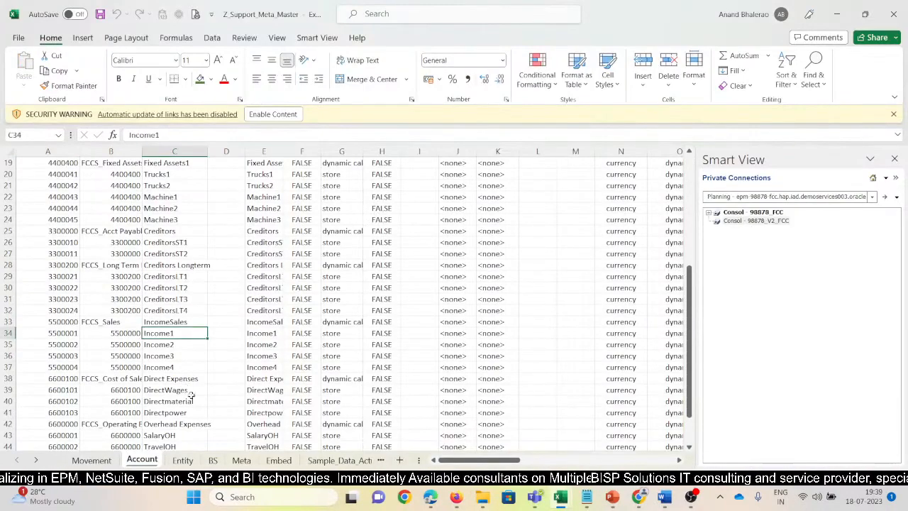
Copy Income4 from the Account sheet over the account in cell B12 of the Ignore workbook's Sheet1, and refresh the grid.
scroll(191, 395, "down", 4)
scroll(175, 395, "up", 3)
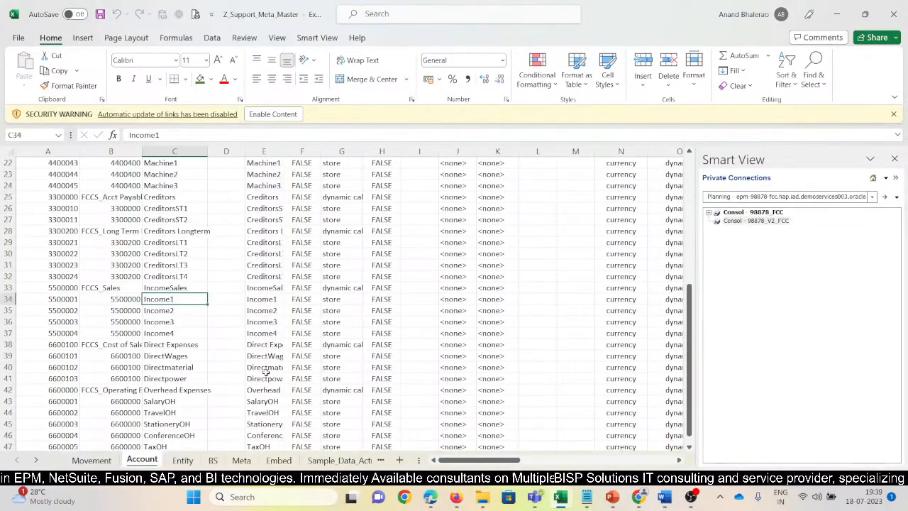
key("ctrl+c")
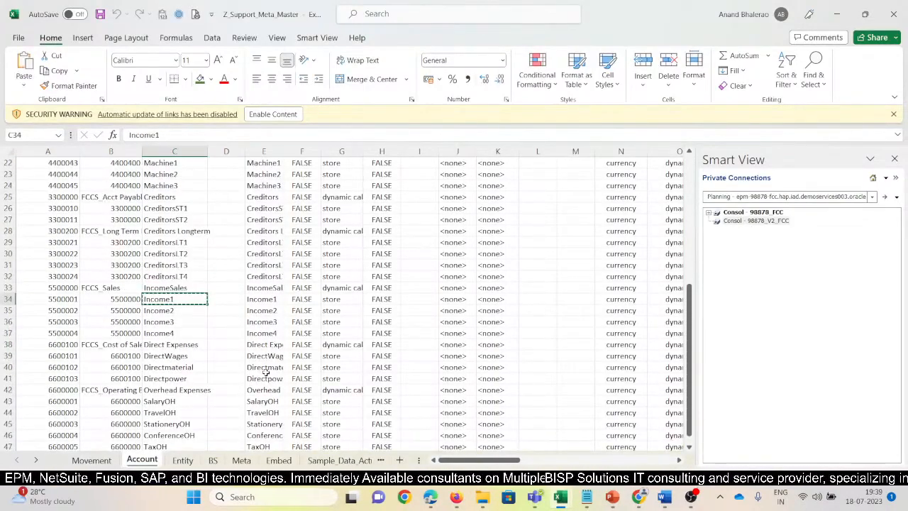
left_click(176, 335)
key("ctrl+c")
key("alt+Tab")
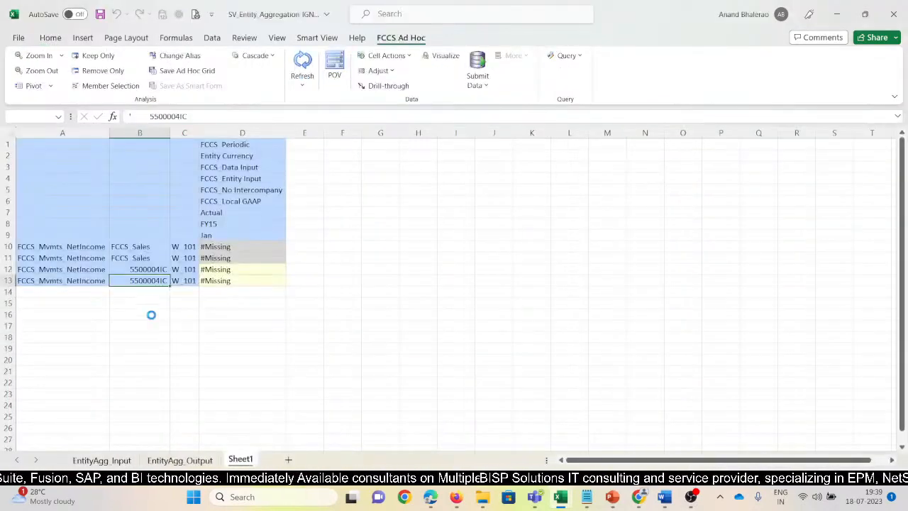
left_click(154, 267)
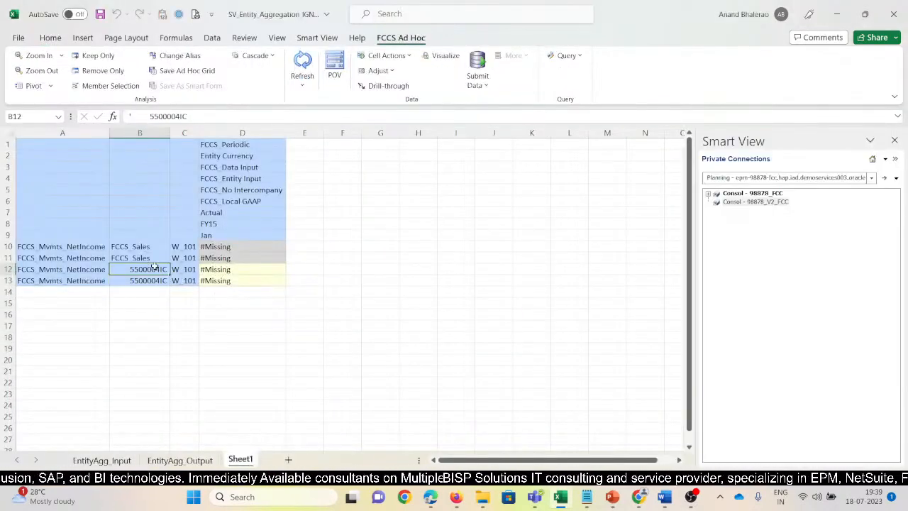
key("ctrl+v")
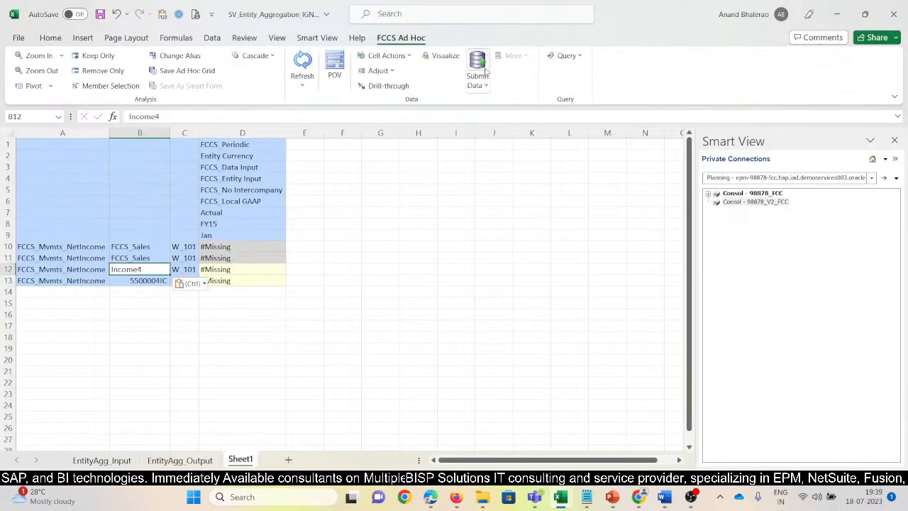
left_click(303, 61)
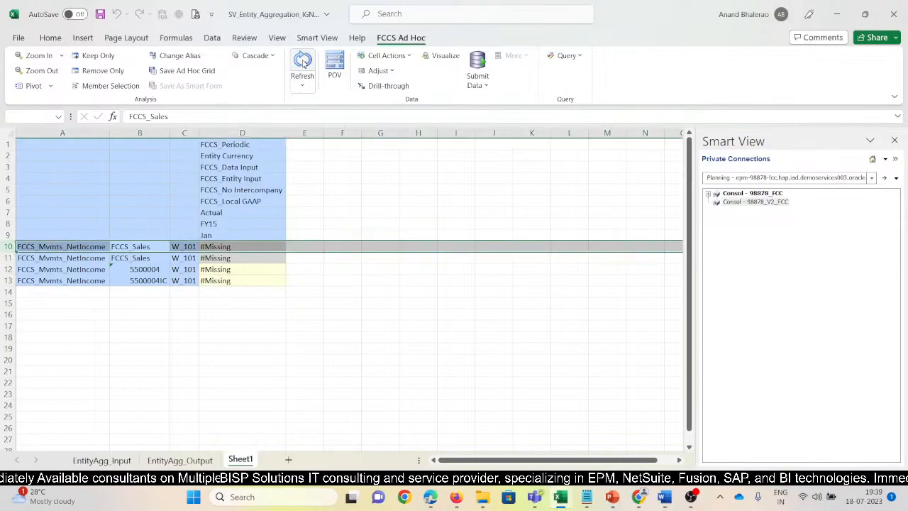
Copy Debtors1 from the Z_Support_Meta_Master Account sheet into cell B13 of the Ignore workbook's Sheet1.
key("alt+Tab")
scroll(163, 314, "up", 3)
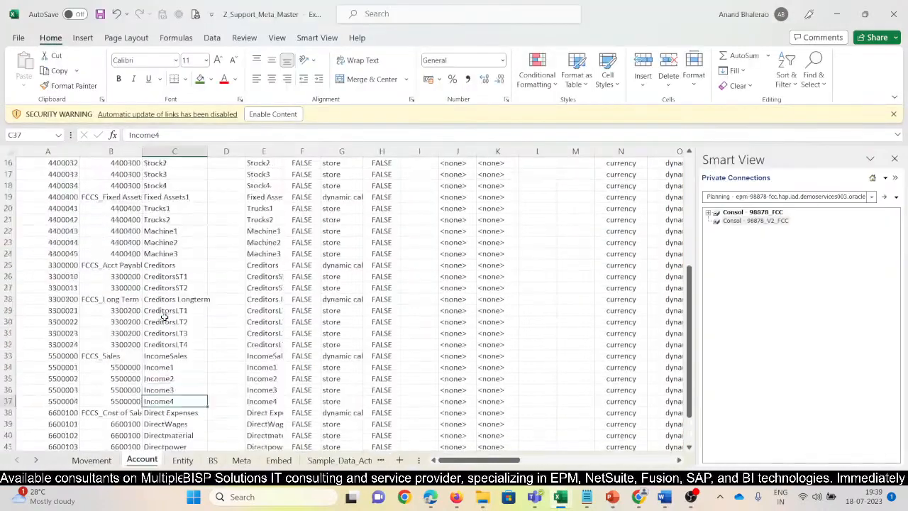
scroll(174, 298, "up", 3)
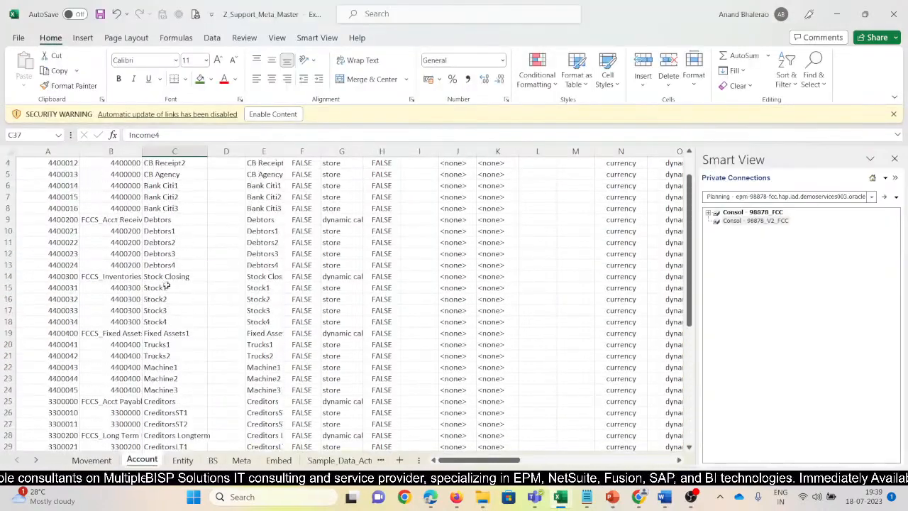
left_click(165, 232)
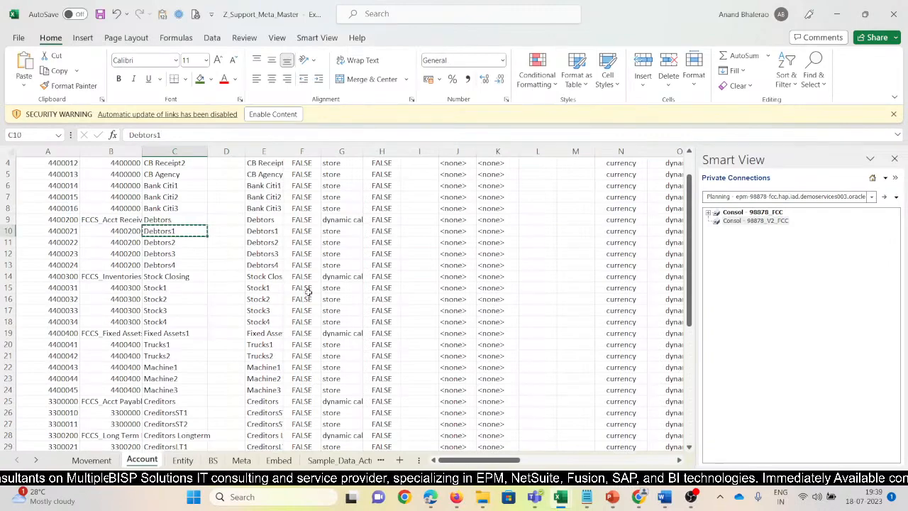
key("alt+Tab")
left_click(151, 280)
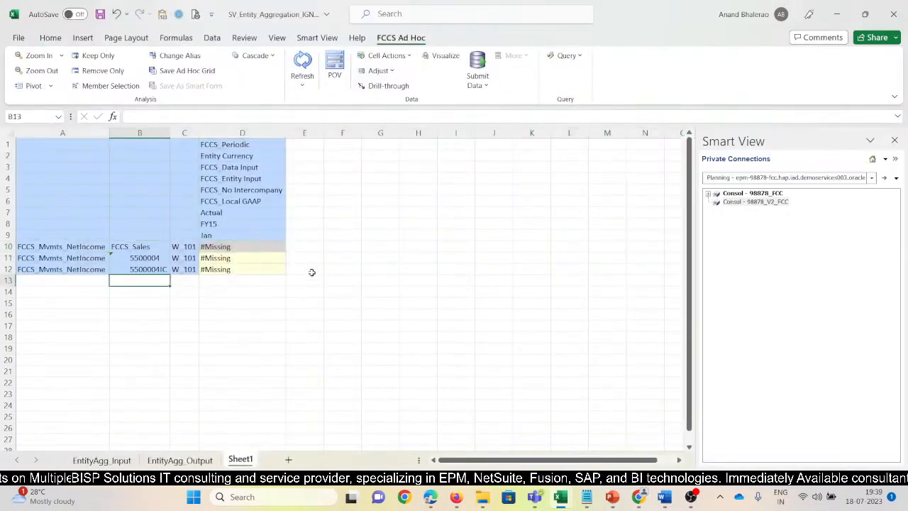
key("ctrl+v")
Complete the Debtors1 row in row 13 with entity W_101 and the No Movement member.
key("Right")
key("ctrl+v")
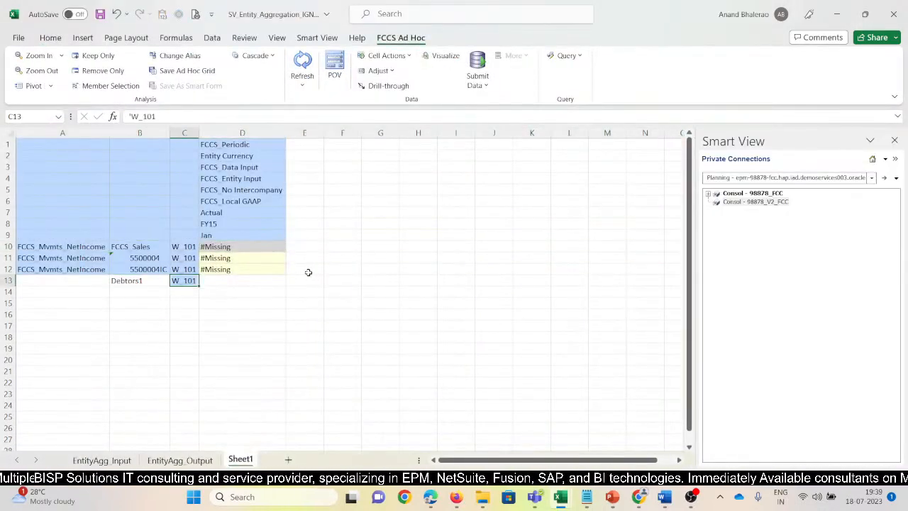
key("Left")
key("Left")
key("ctrl+d")
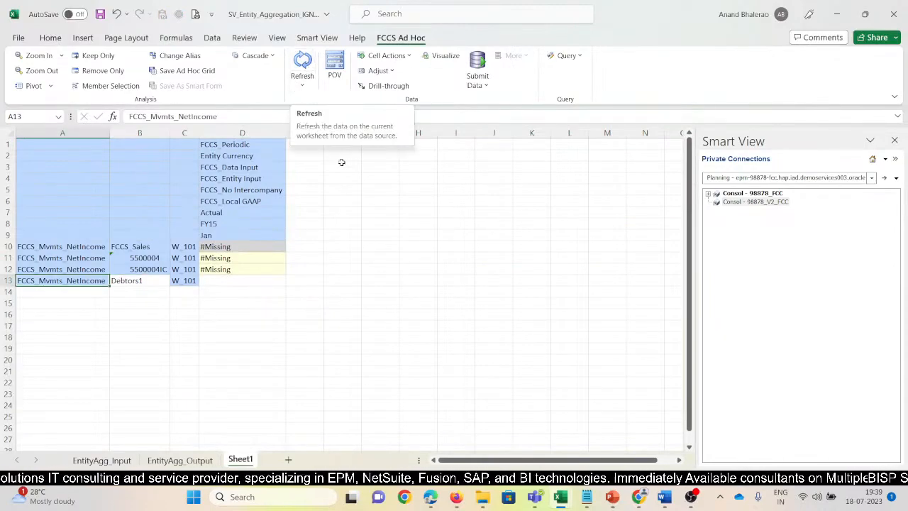
type("No Mo")
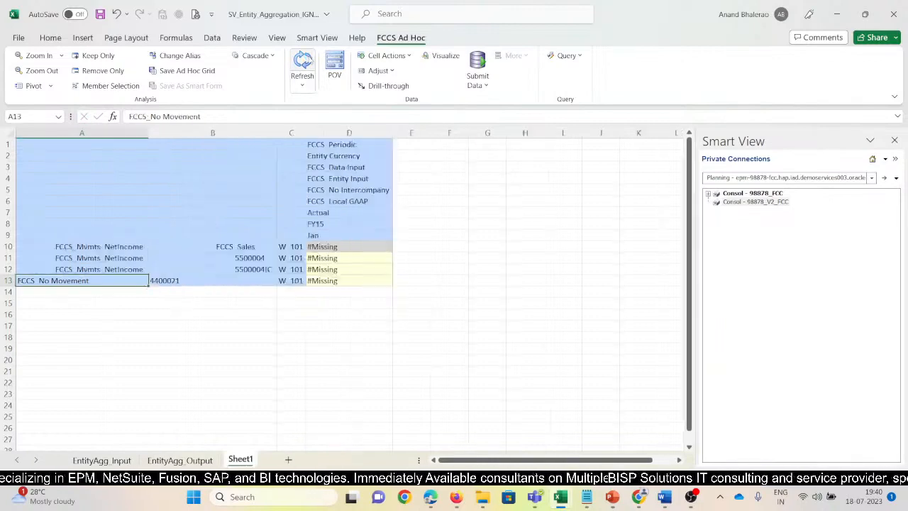
Enter 10000 in cell D11 for account 5500004 on entity W_101.
key("Right")
key("Right")
key("Up")
key("Up")
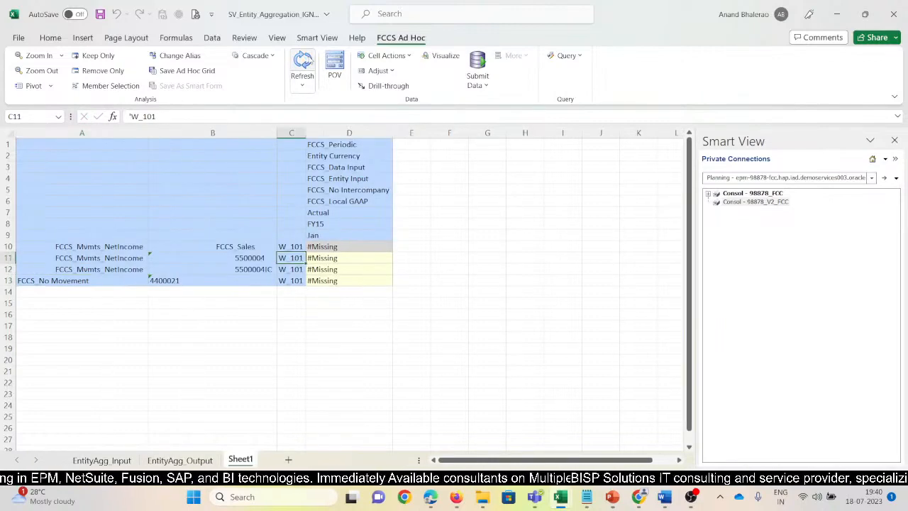
key("Right")
type("100")
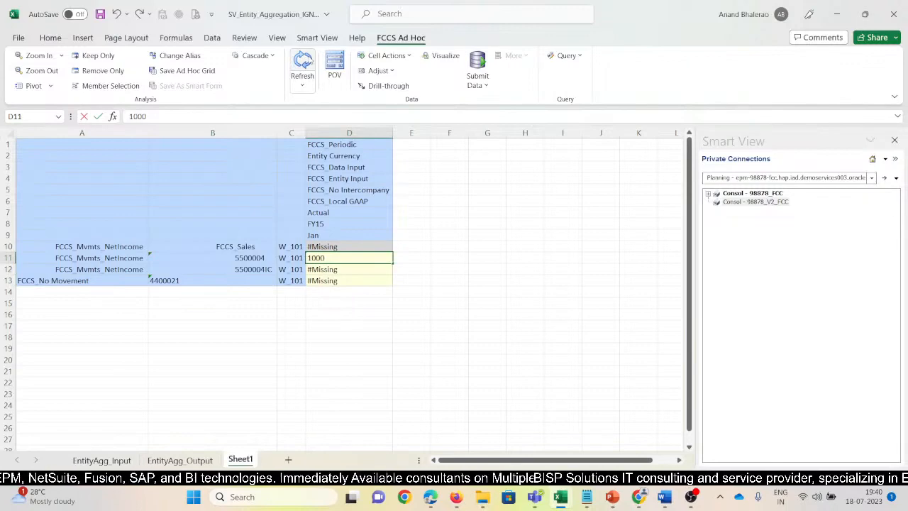
type("00")
Enter 10000 in cell D13 for account 4400021 under FCCS_No Movement on entity W_101.
key("Down")
key("Down")
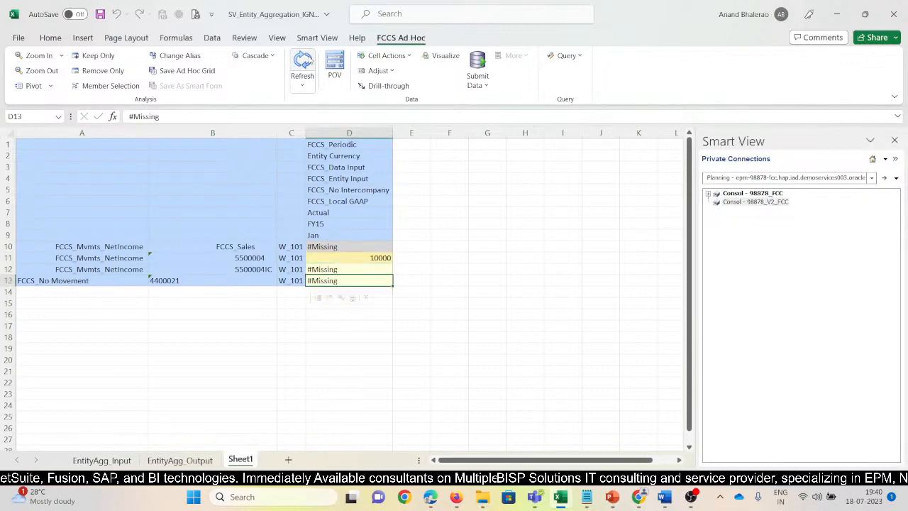
type("1000")
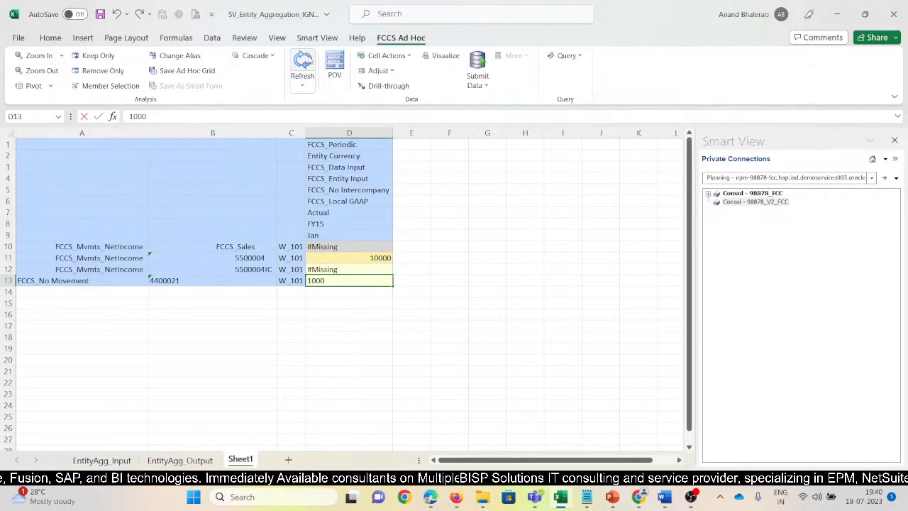
key("Return")
key("Up")
key("F2")
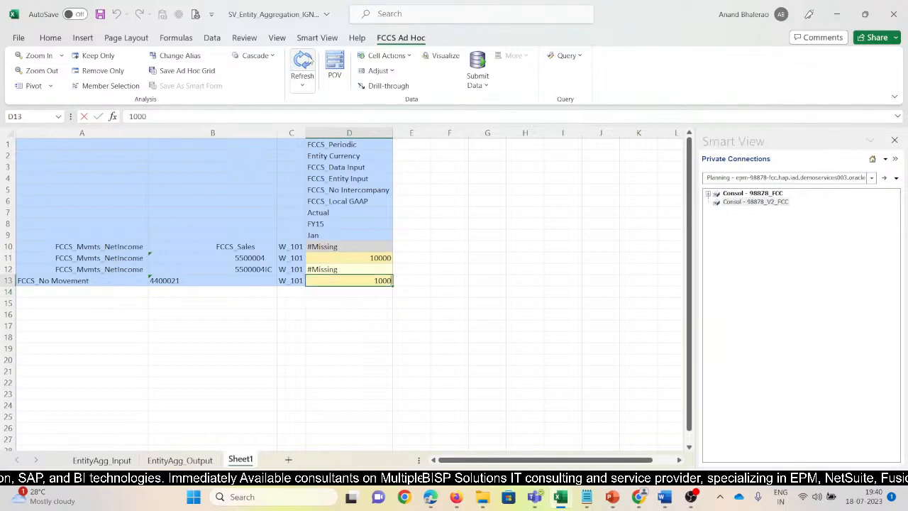
type("0")
key("Return")
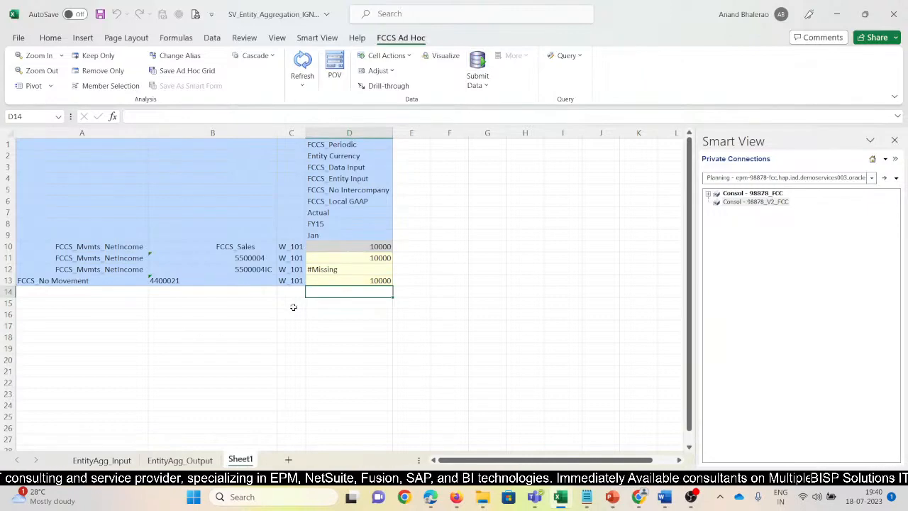
Narrow column B and switch the Sheet1 grid from member names to aliases.
left_click(361, 258)
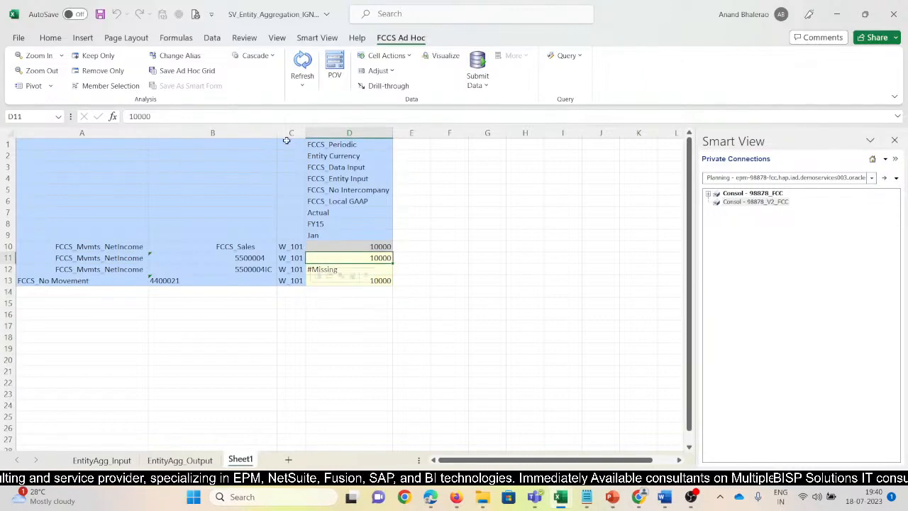
left_click_drag(277, 132, 251, 133)
left_click(179, 55)
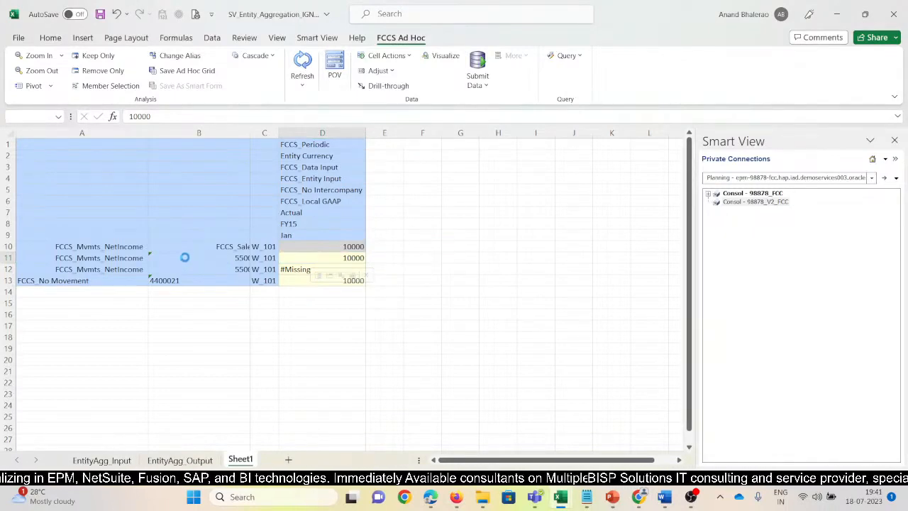
left_click(184, 258)
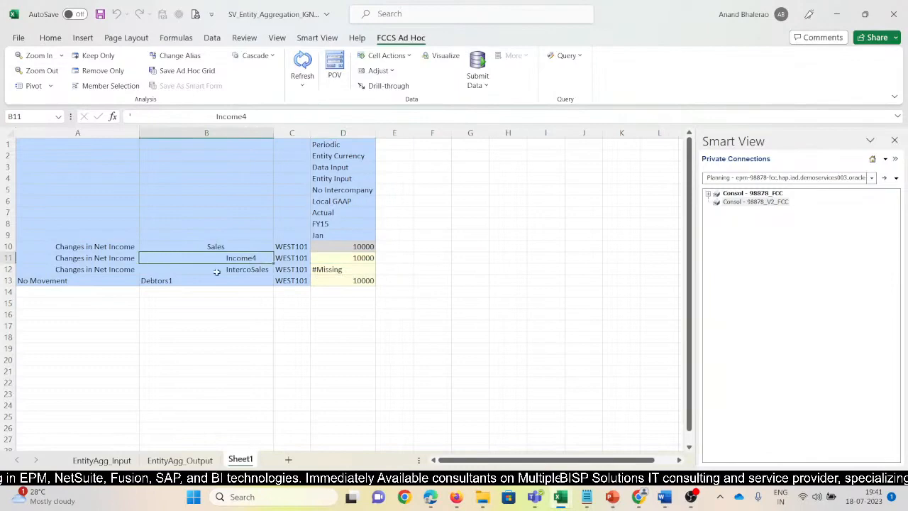
Check the Income4 row's amount and account member, and the IntercoSales account in cell B12.
left_click(341, 259)
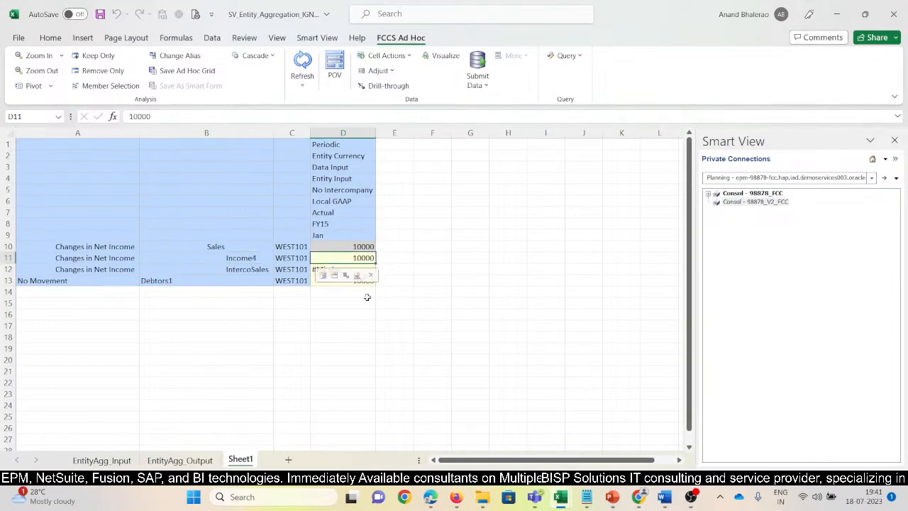
left_click(250, 260)
left_click(454, 315)
left_click(254, 270)
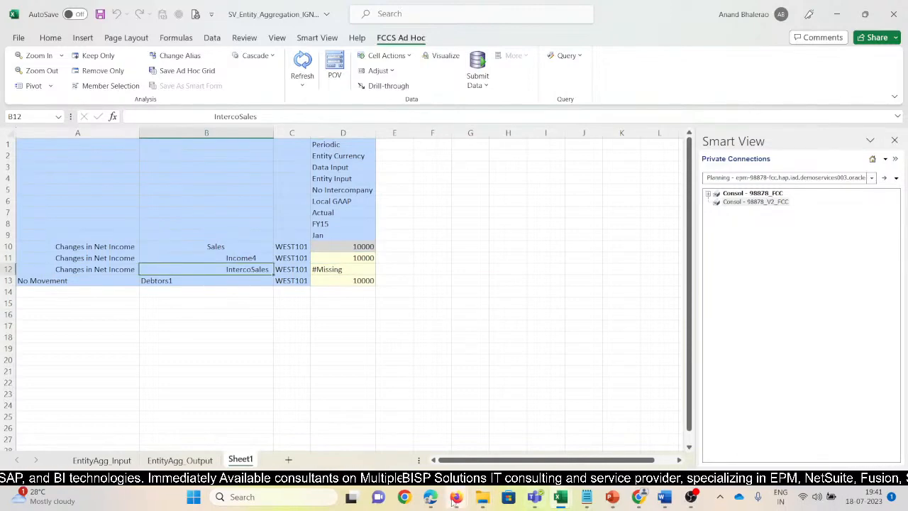
Switch to Oracle EPM Cloud Financial Consolidation and Close in Firefox and open the application's Dimensions page.
mouse_move(456, 497)
left_click(416, 440)
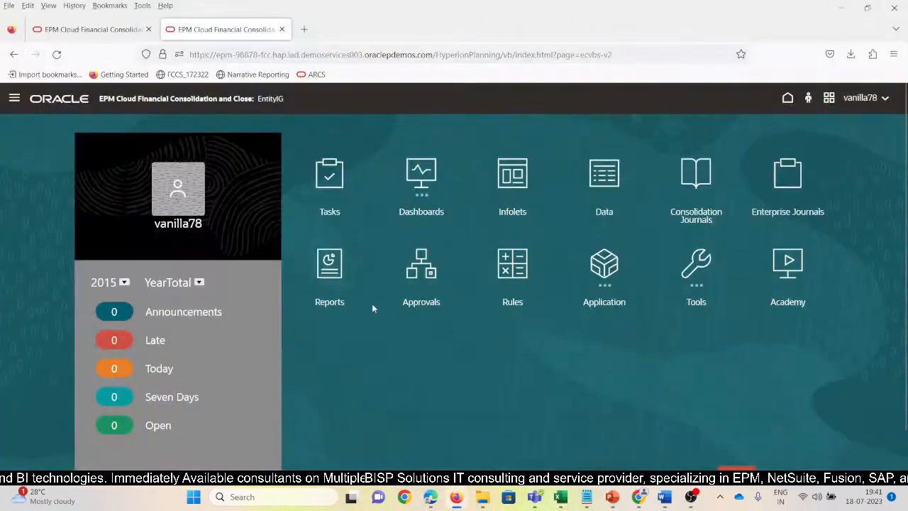
left_click(14, 100)
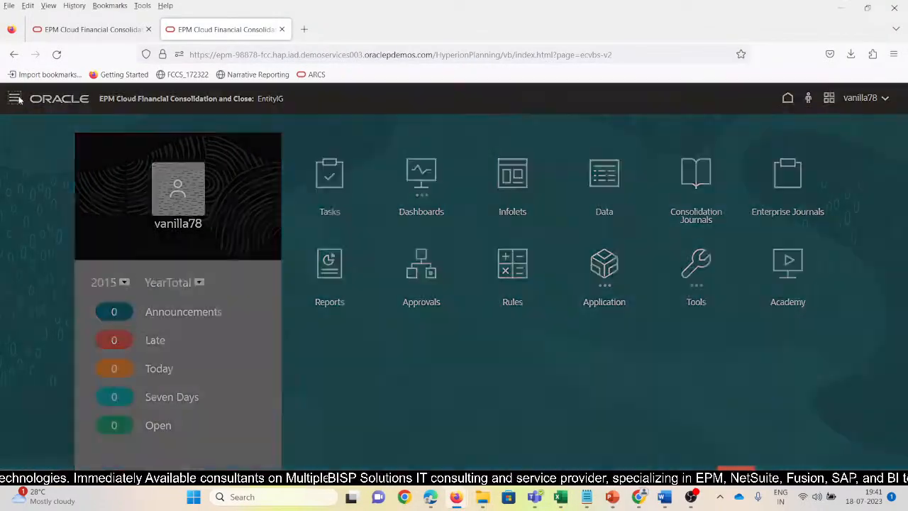
left_click(578, 201)
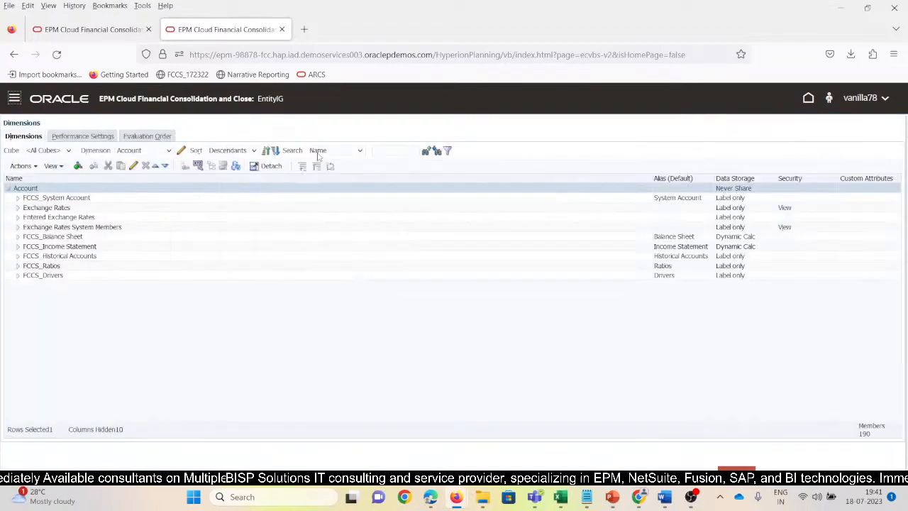
Search the Account dimension for 5500004, open member 5500004IC, and examine its properties and attribute values.
left_click(395, 150)
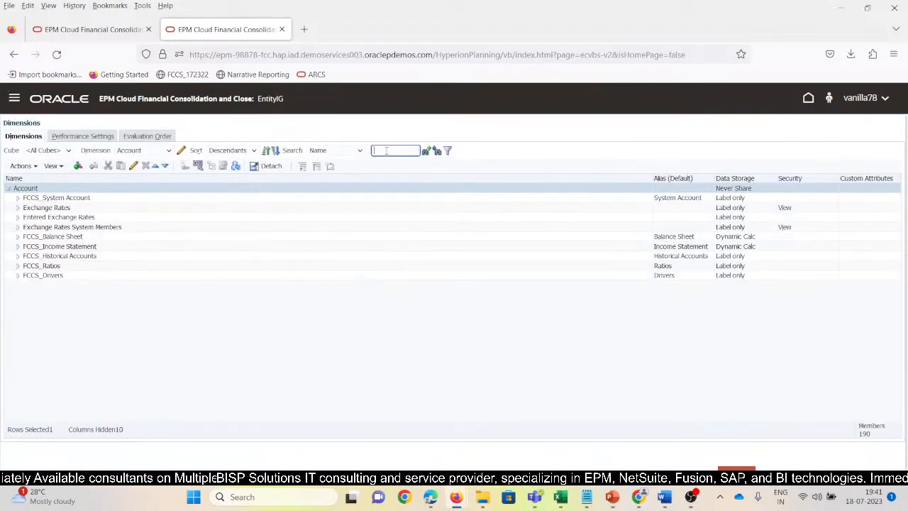
type("5500004")
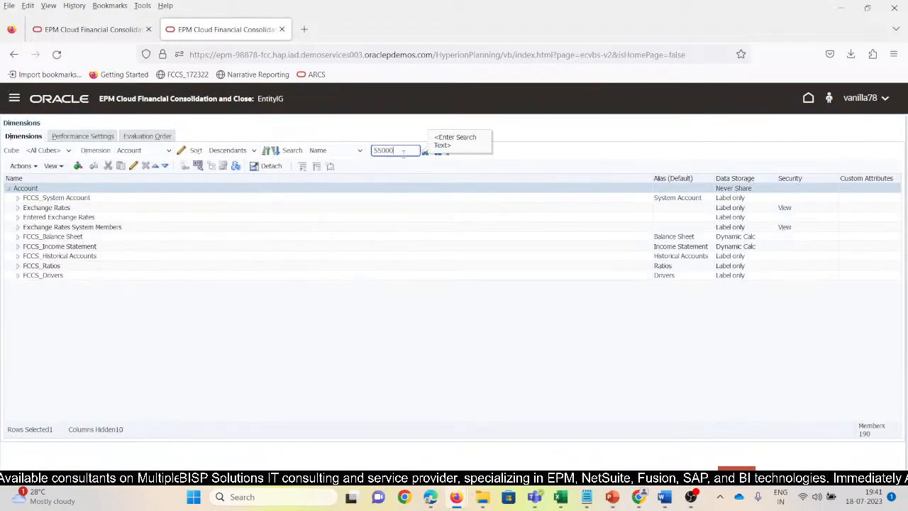
left_click(426, 150)
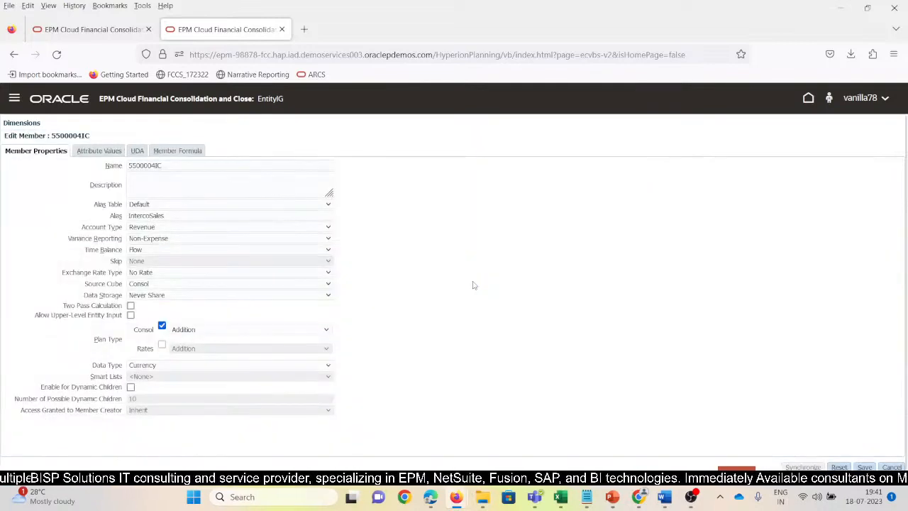
left_click(98, 150)
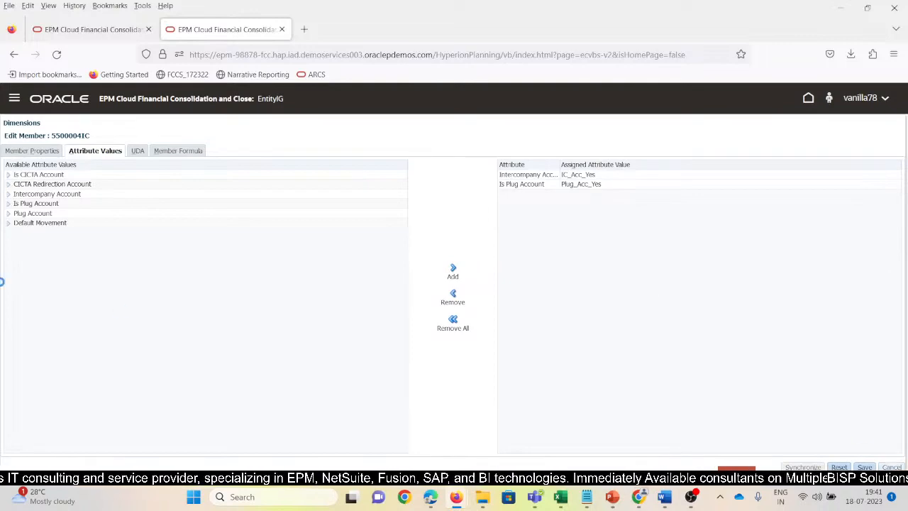
Switch to the Entity dimension and expand FCCS_Total Geography through T_100 to the members of W_100.
left_click(138, 156)
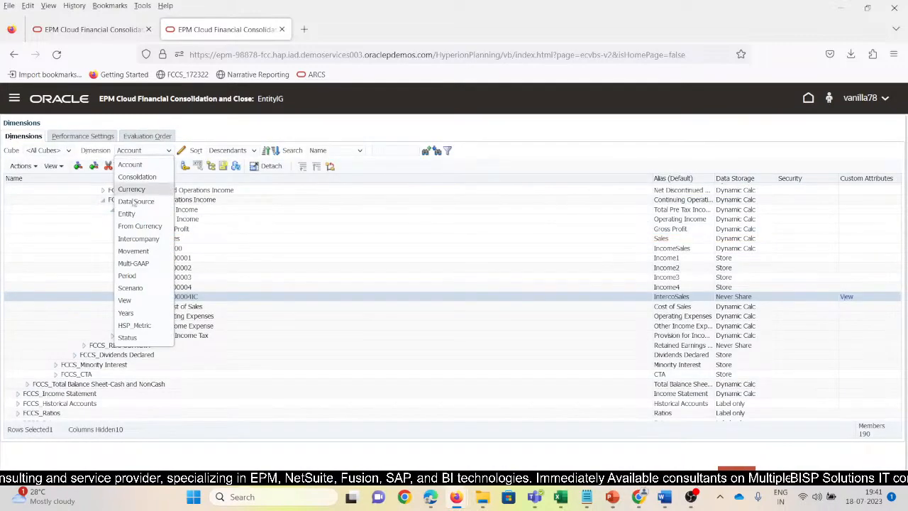
left_click(127, 215)
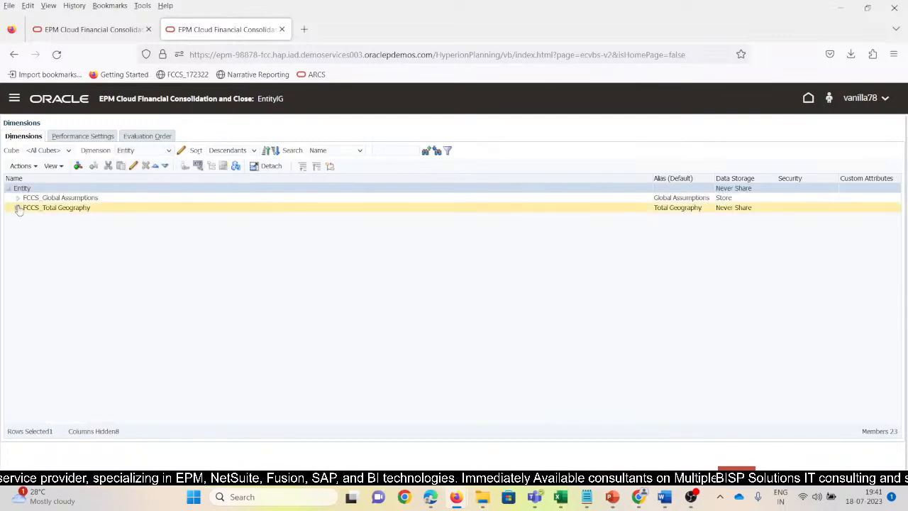
left_click(18, 207)
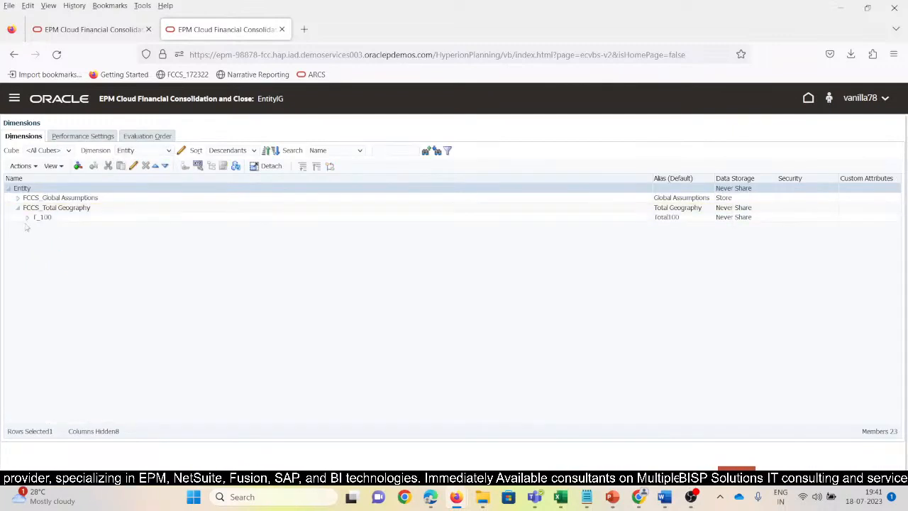
left_click(27, 217)
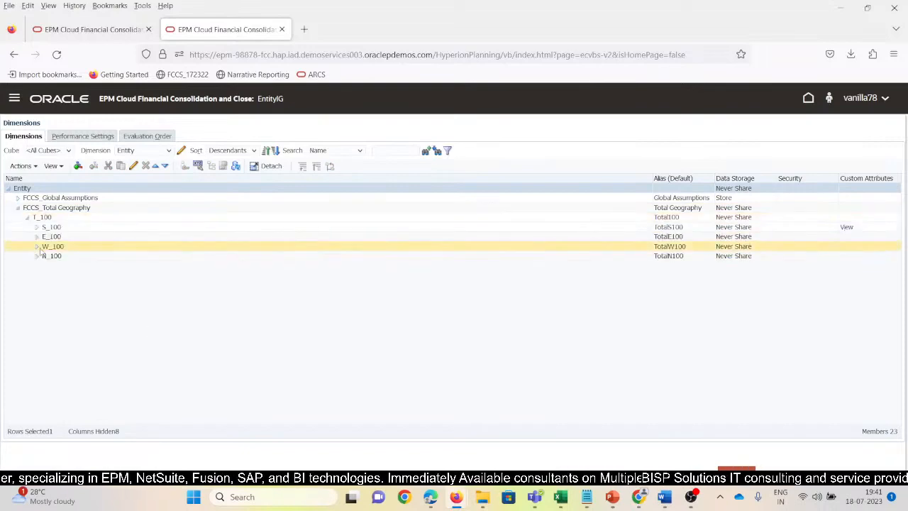
left_click(36, 246)
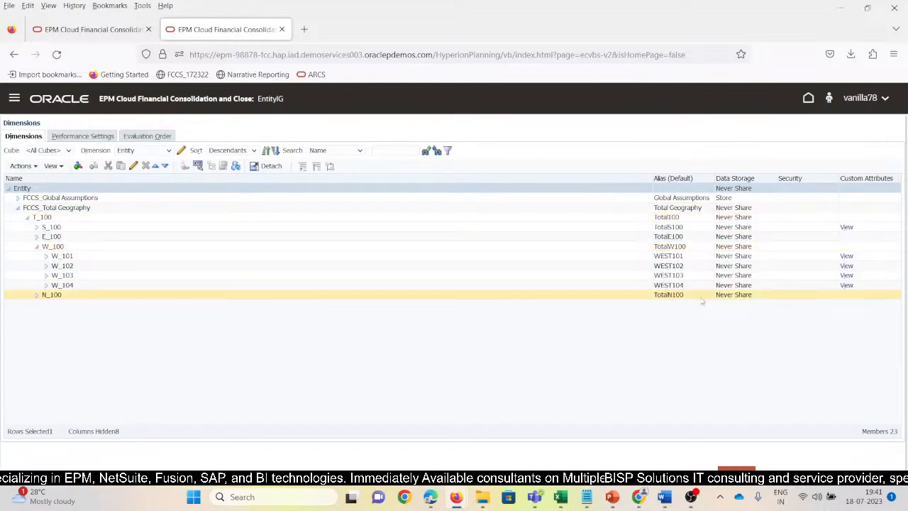
Check the Intercompany Entity attribute value assigned to entity W_101, leaving the member unchanged.
left_click(846, 256)
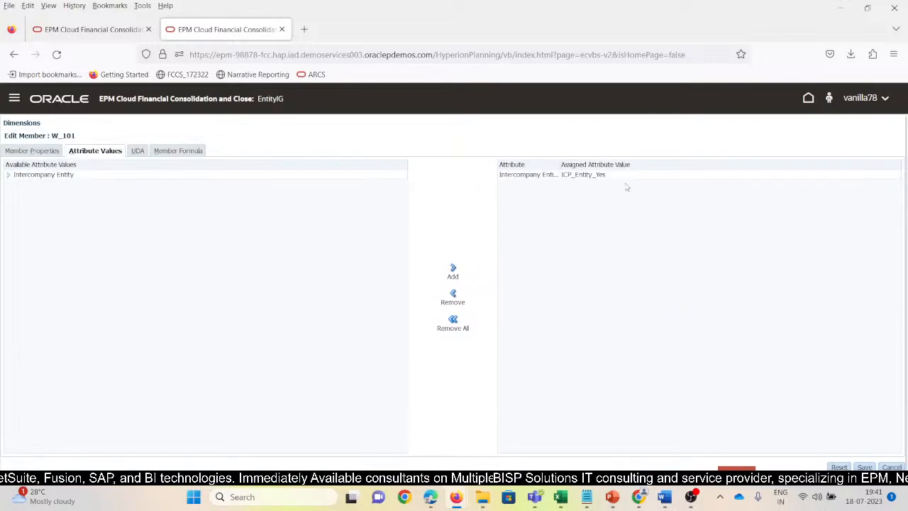
left_click(618, 176)
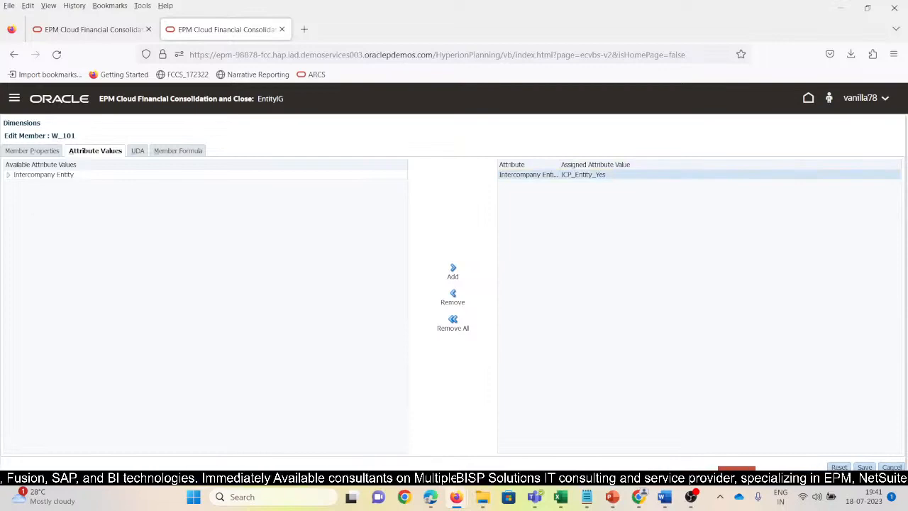
left_click(891, 466)
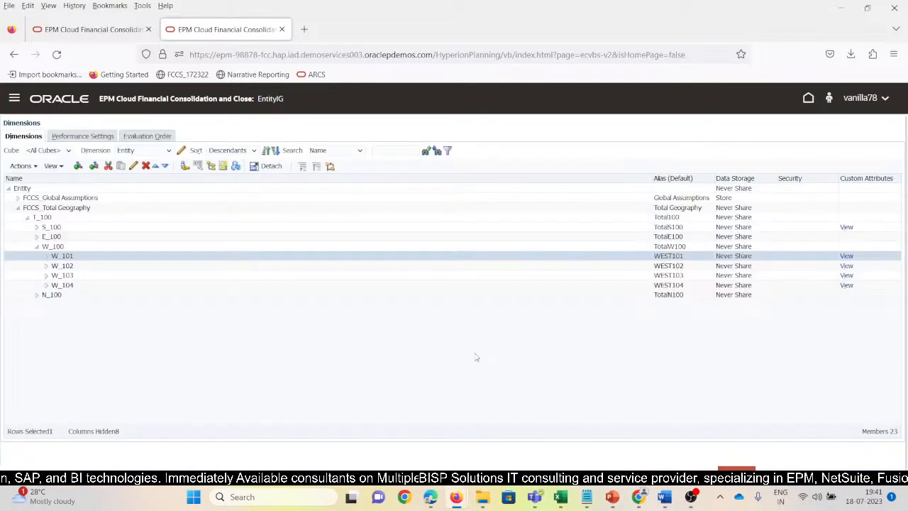
key("alt+Tab")
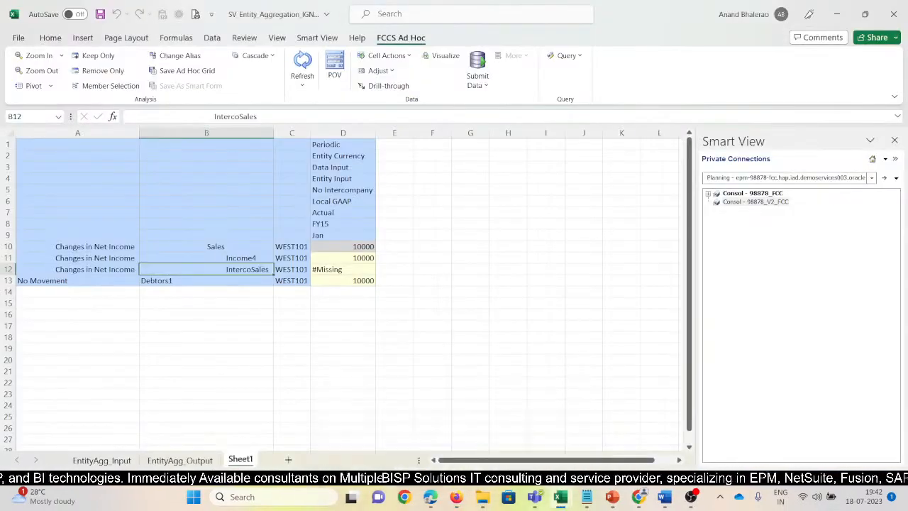
mouse_move(464, 500)
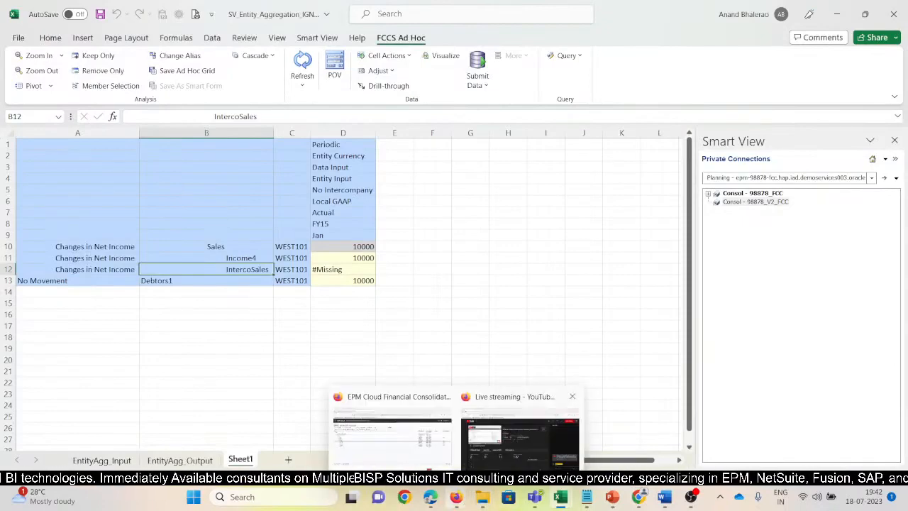
left_click(413, 452)
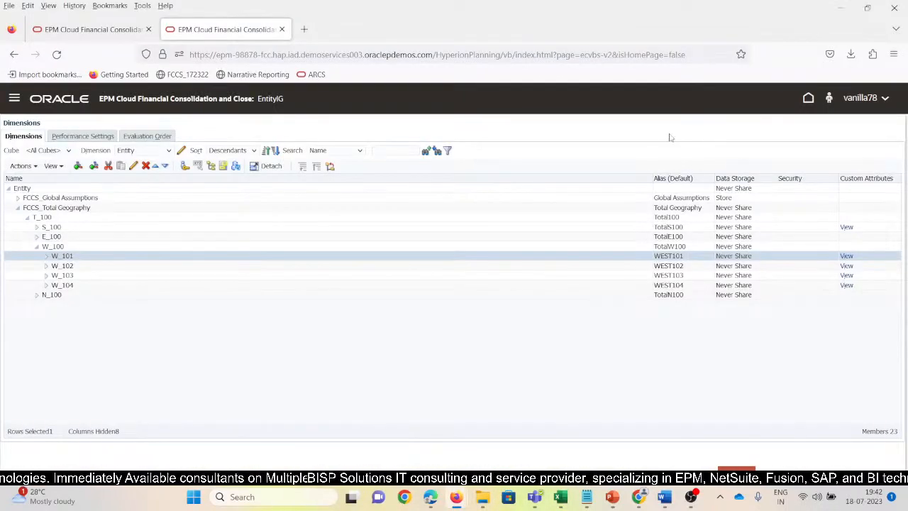
Open Consolidation Journals and start a new journal for Actual, FY15, Jan, Periodic, Entity Input.
left_click(14, 99)
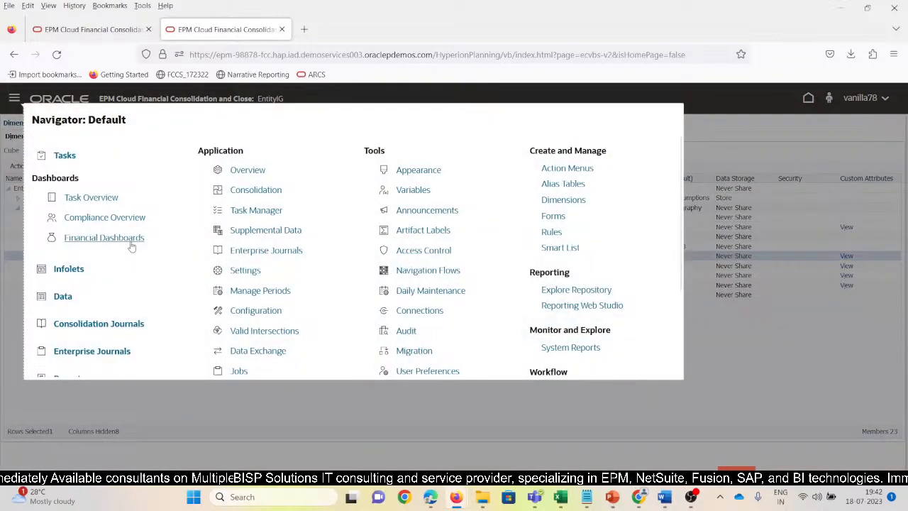
left_click(121, 328)
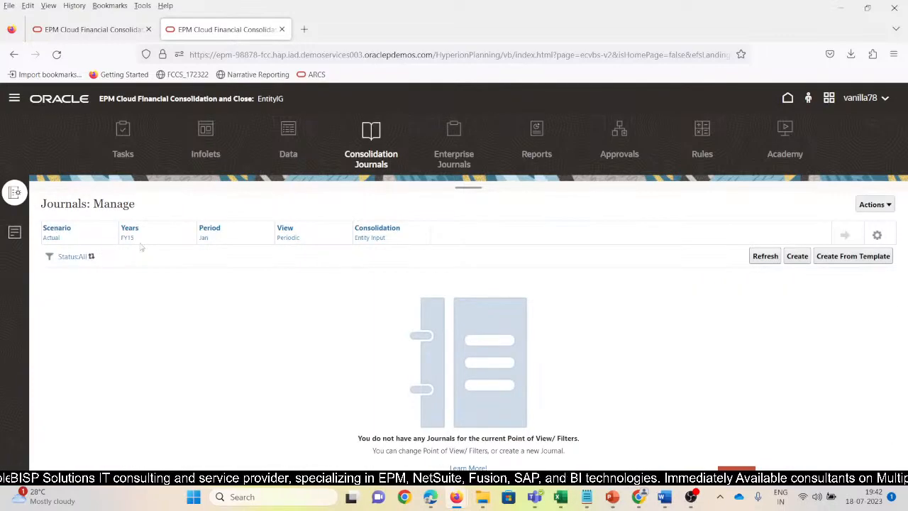
left_click(797, 257)
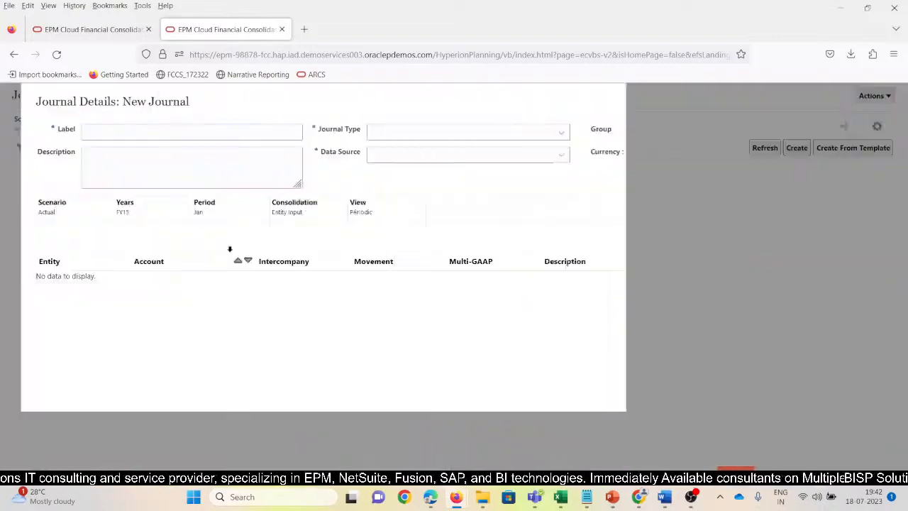
Label the journal Entity_Agg_IGNORE, reusing the Entity_Agg_Addition text from cell H2 of the Support_Webinar_File workbook in Excel.
left_click(88, 132)
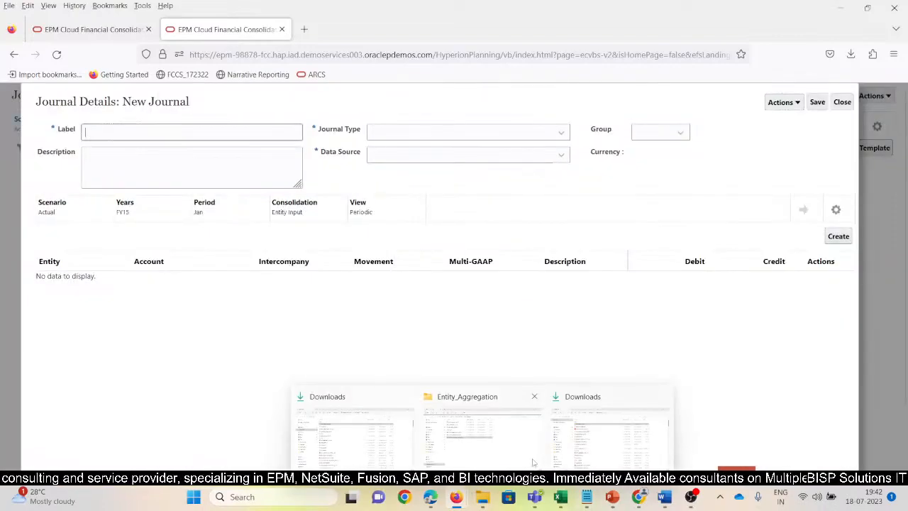
left_click(564, 499)
left_click(357, 458)
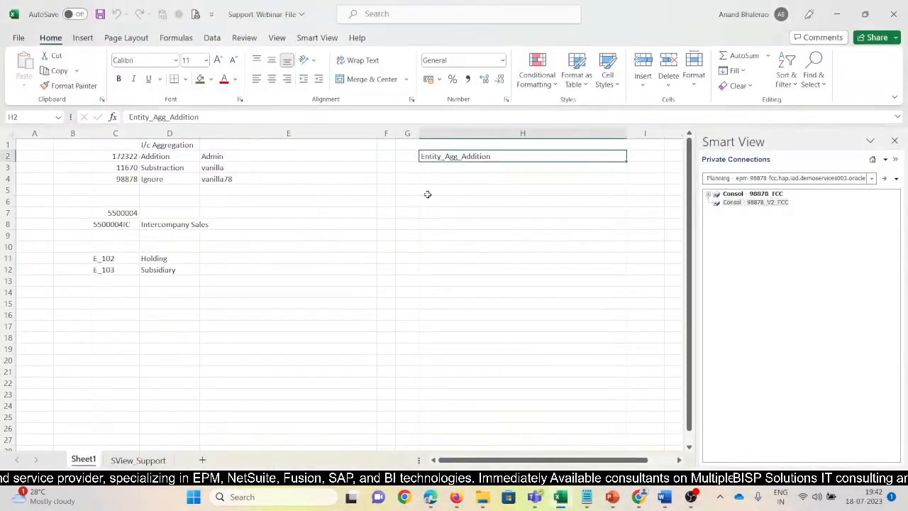
key("ctrl+c")
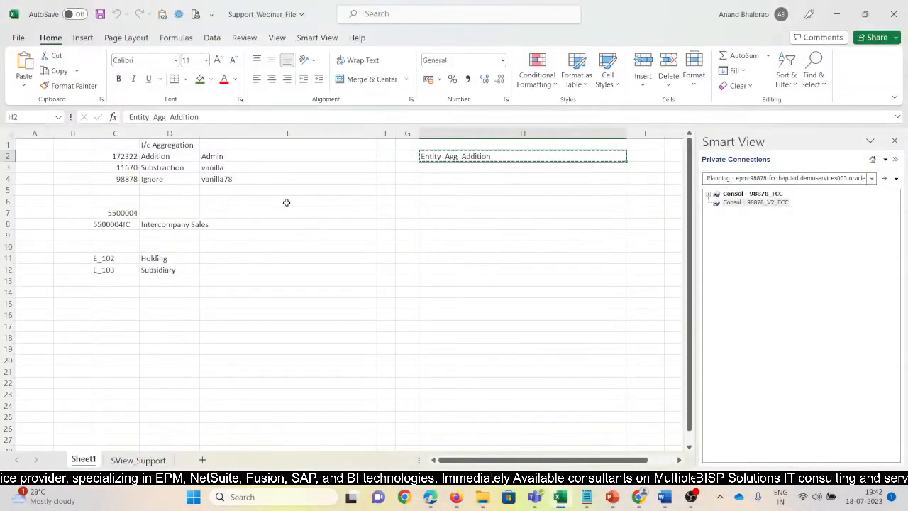
key("alt+Tab")
key("ctrl+v")
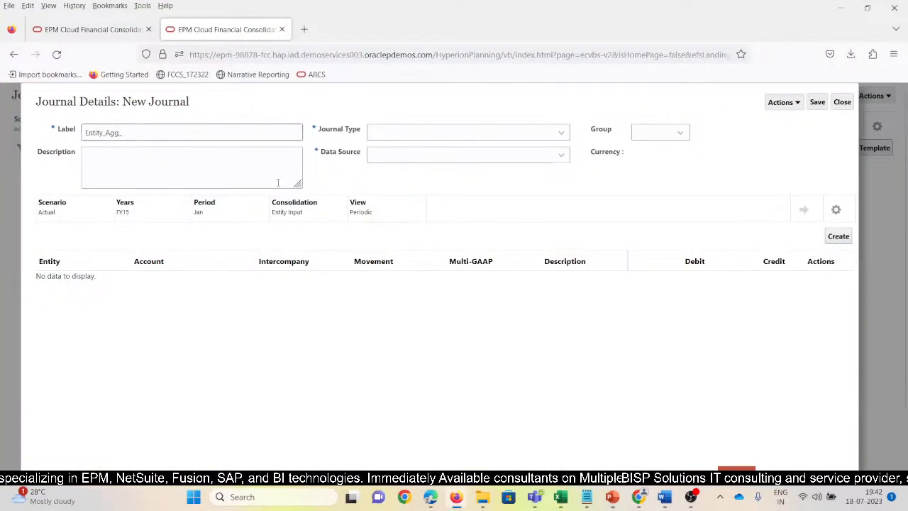
type("IGNORE")
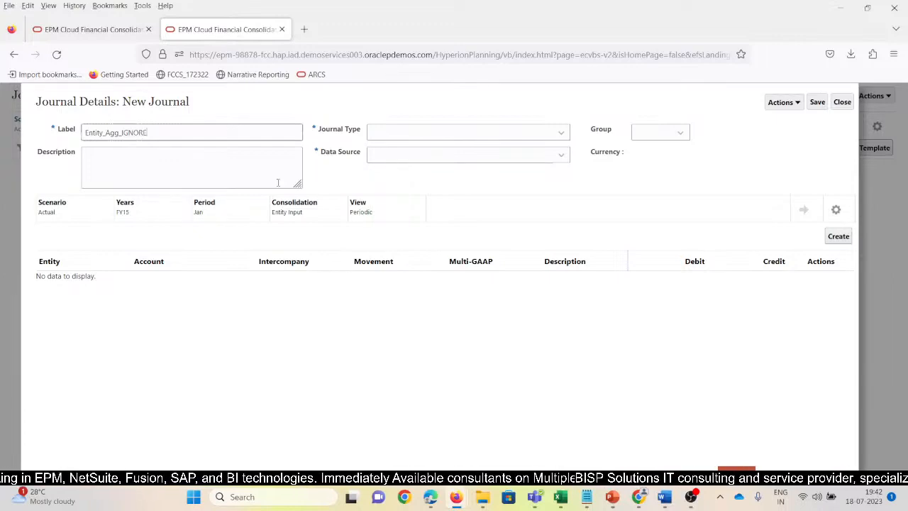
Set the journal type to Regular and the data source to Journal Input, and save the journal.
left_click(411, 134)
left_click(395, 167)
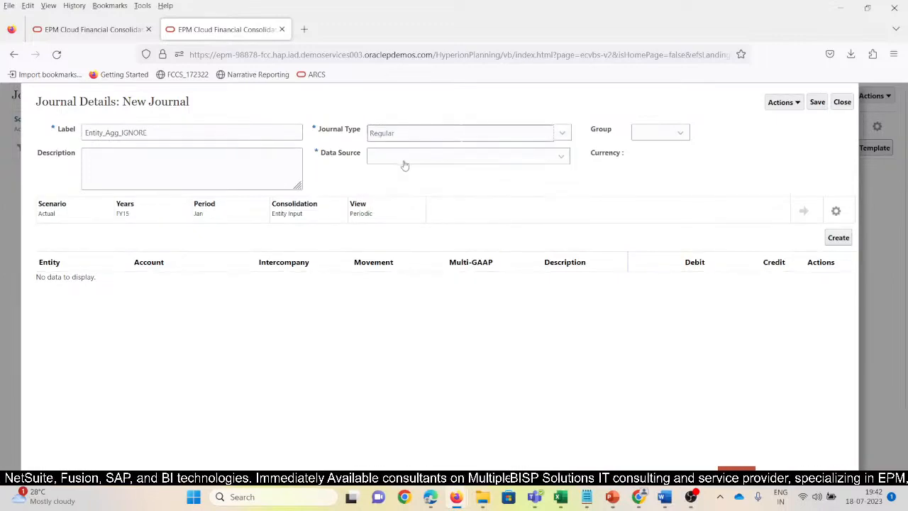
left_click(405, 159)
left_click(397, 190)
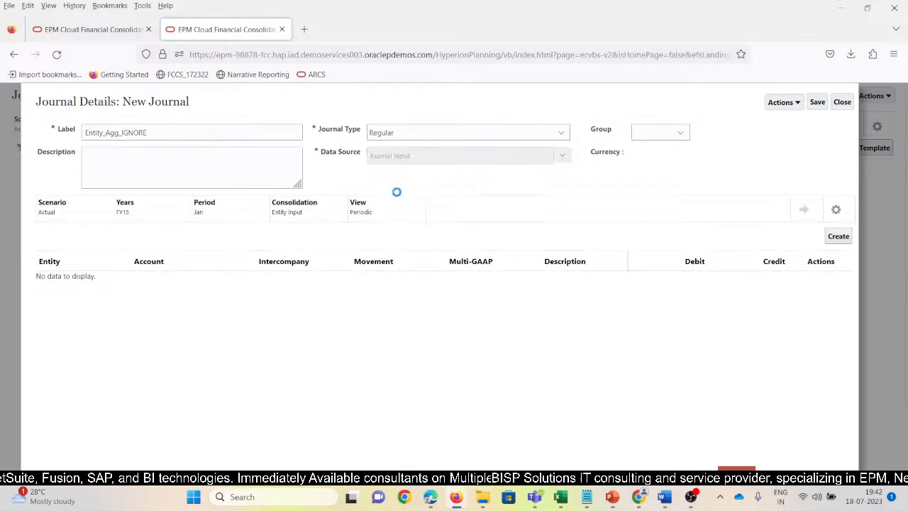
left_click(824, 104)
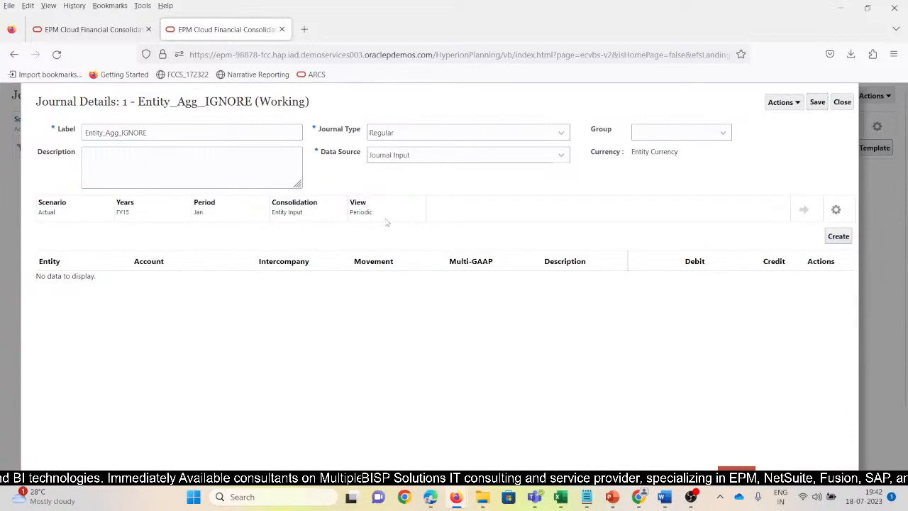
Add a journal line with entity W_101, account 5500004 and No Intercompany as the intercompany member.
left_click(838, 237)
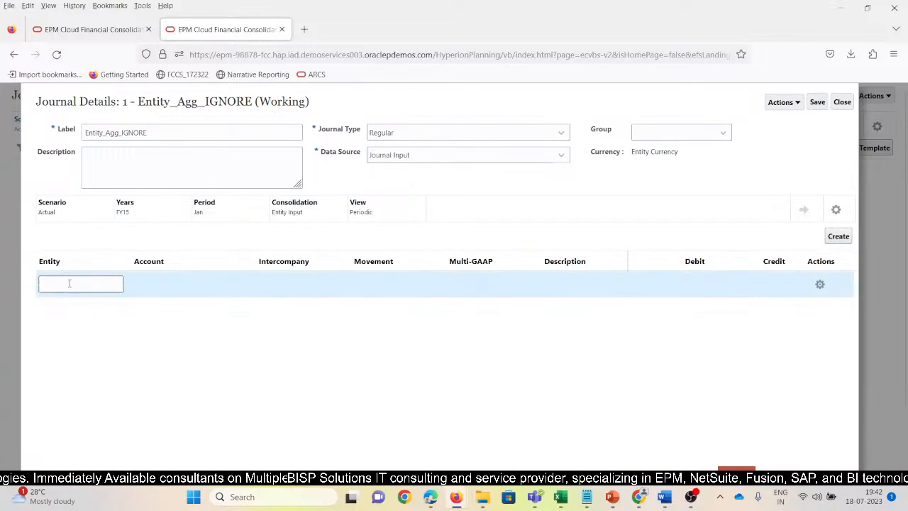
type("W_101")
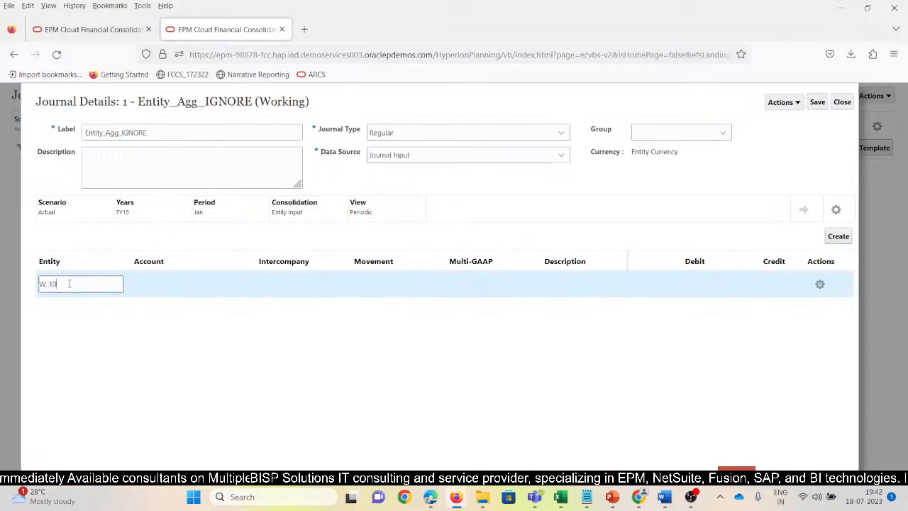
key("Tab")
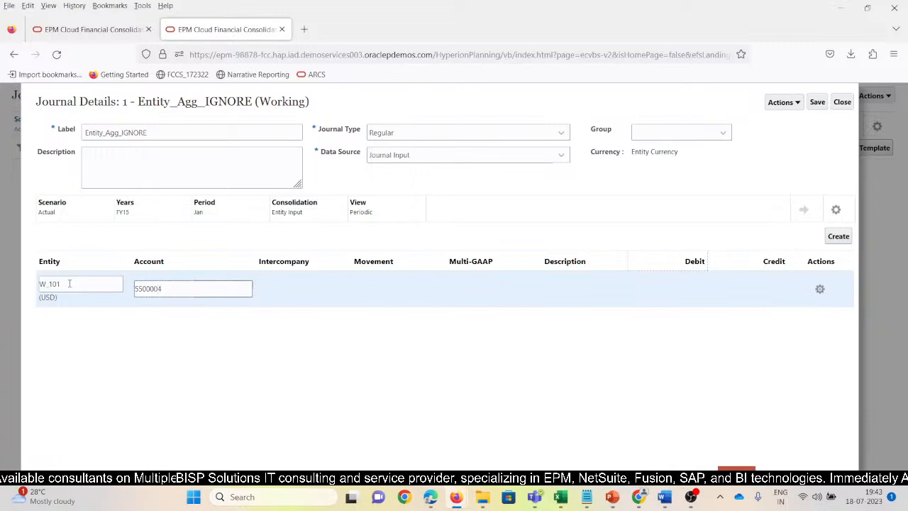
key("Tab")
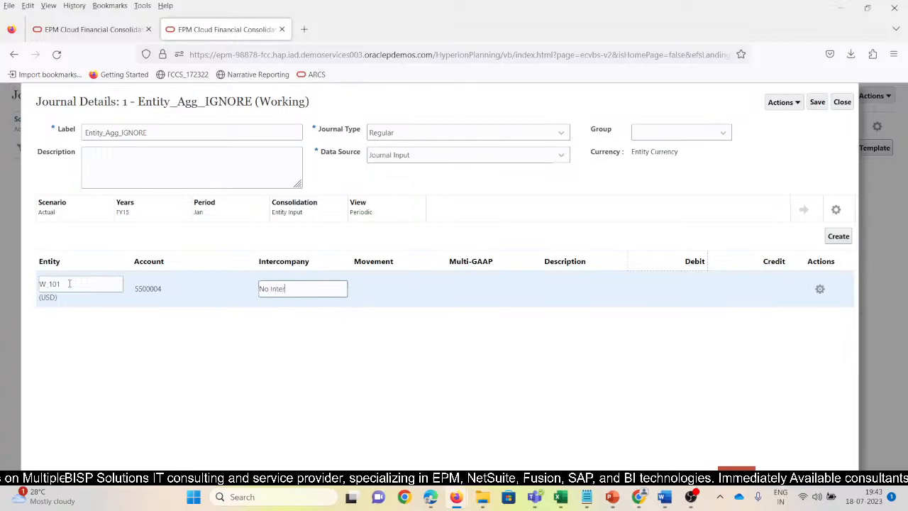
type("No Intercompany")
key("Tab")
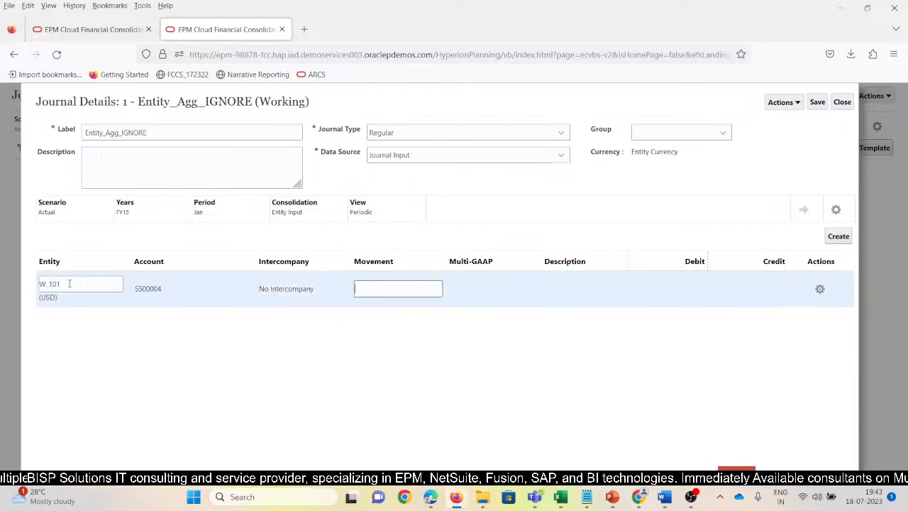
Copy Changes in Net Income from cell A11 of the Ignore workbook in Excel into the journal line's Movement in Firefox.
key("alt+Tab")
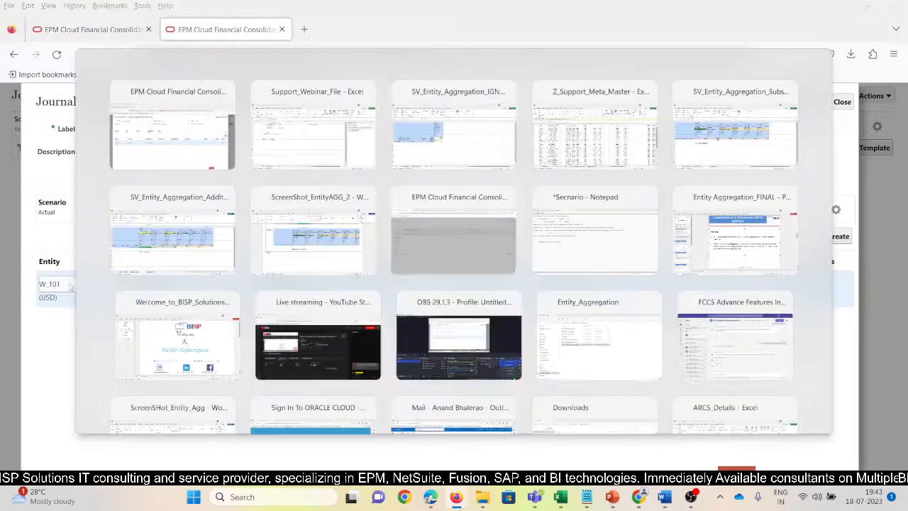
key("alt+Tab")
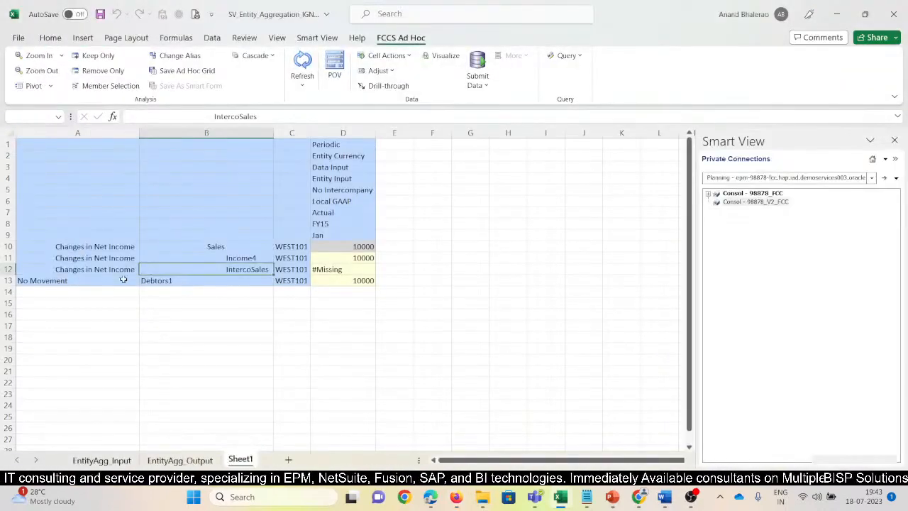
left_click(100, 261)
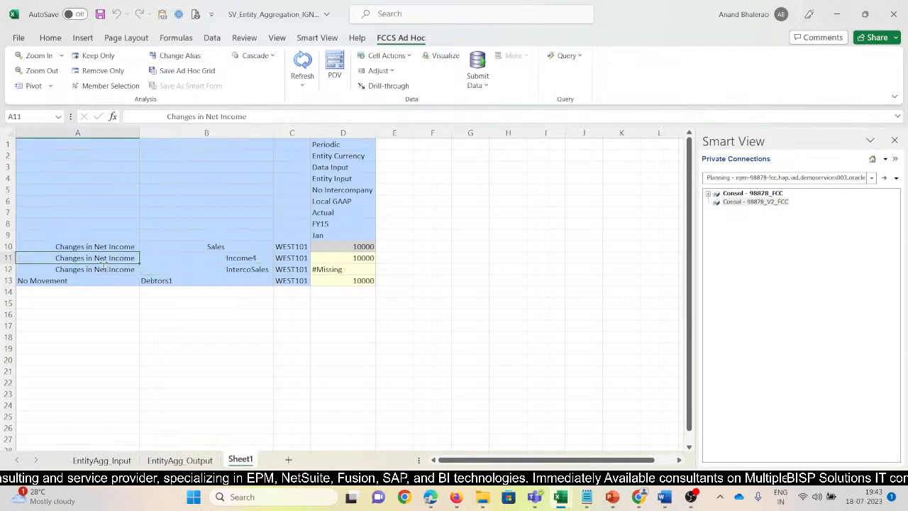
left_click_drag(169, 117, 263, 117)
key("ctrl+c")
key("Escape")
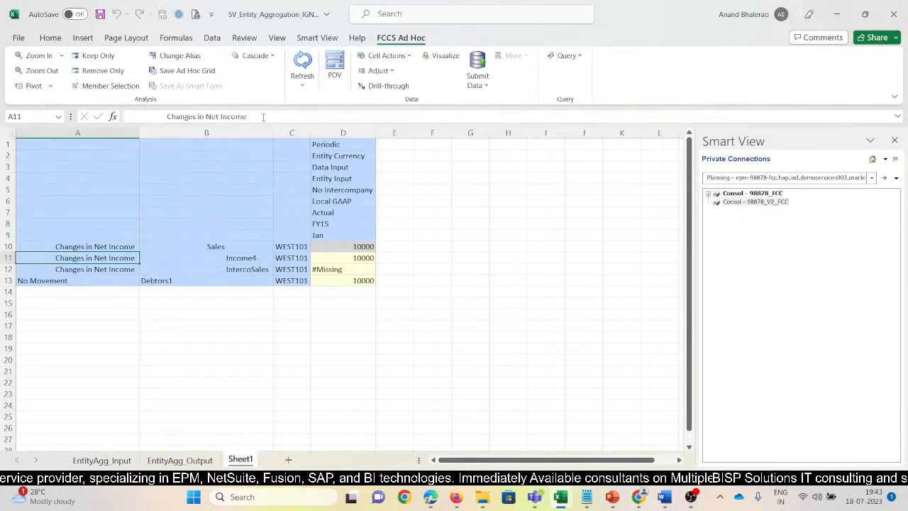
key("alt+Tab")
key("alt+Tab")
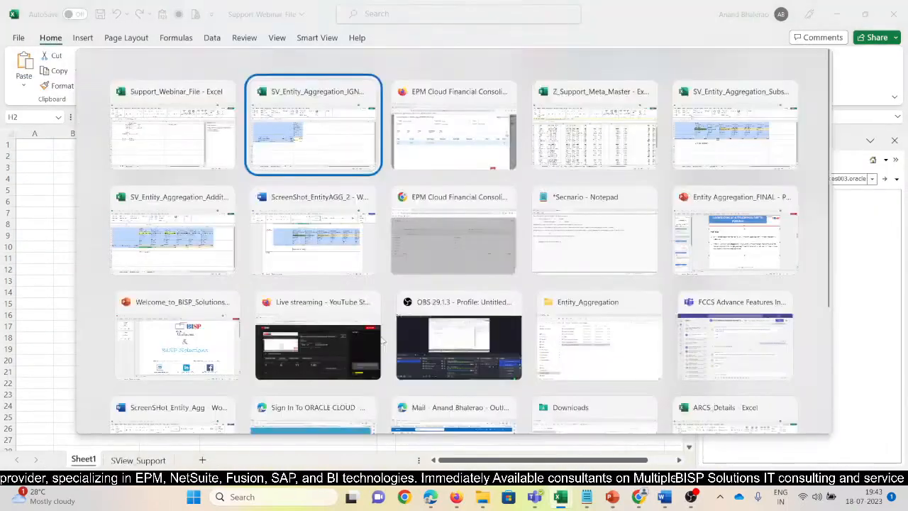
key("alt+Tab")
key("ctrl+v")
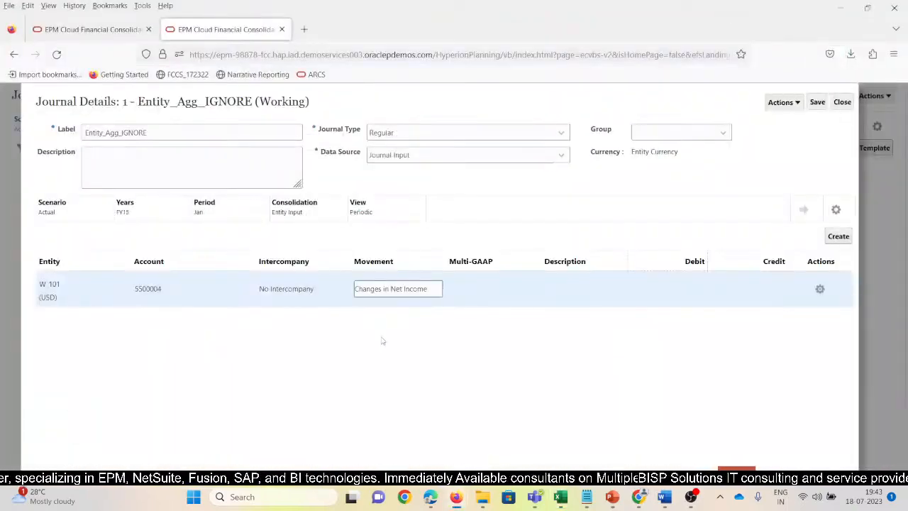
key("Tab")
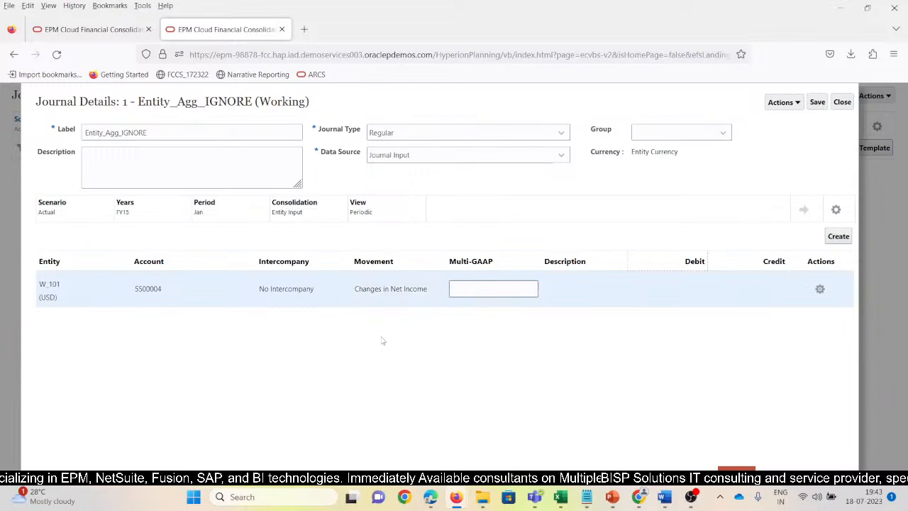
Copy Local GAAP from cell D6 of the Ignore workbook in Excel into the W_101 journal line's Multi-GAAP in Firefox.
key("alt+Tab")
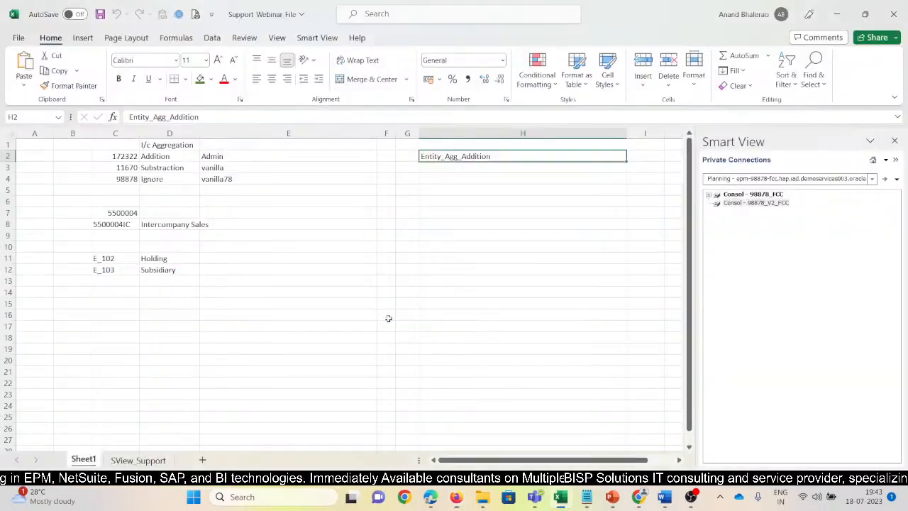
key("alt+Tab")
key("alt+Tab")
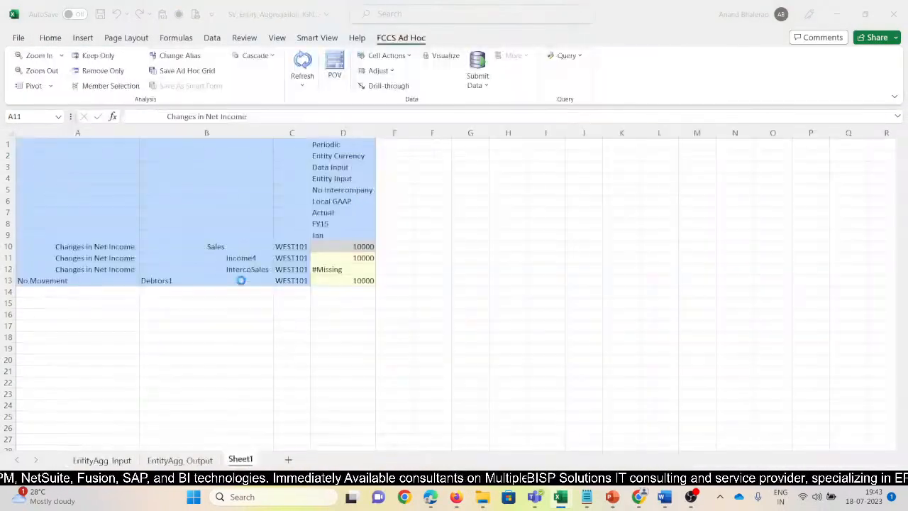
left_click(341, 202)
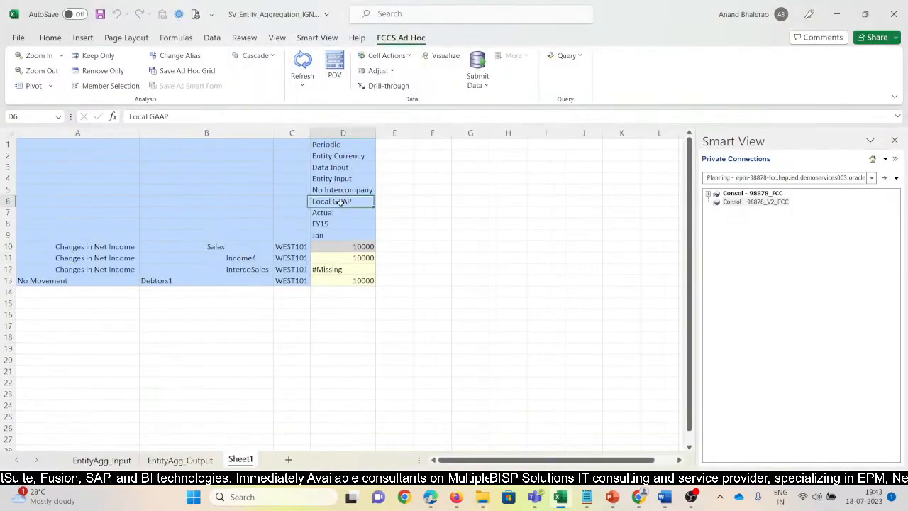
key("ctrl+c")
key("alt+Tab")
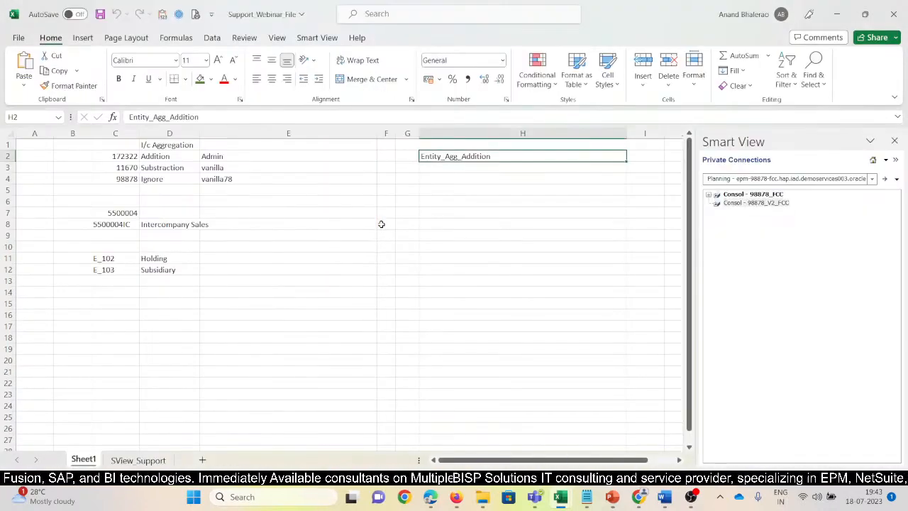
key("alt+Tab")
key("alt+Tab")
key("alt+Tab")
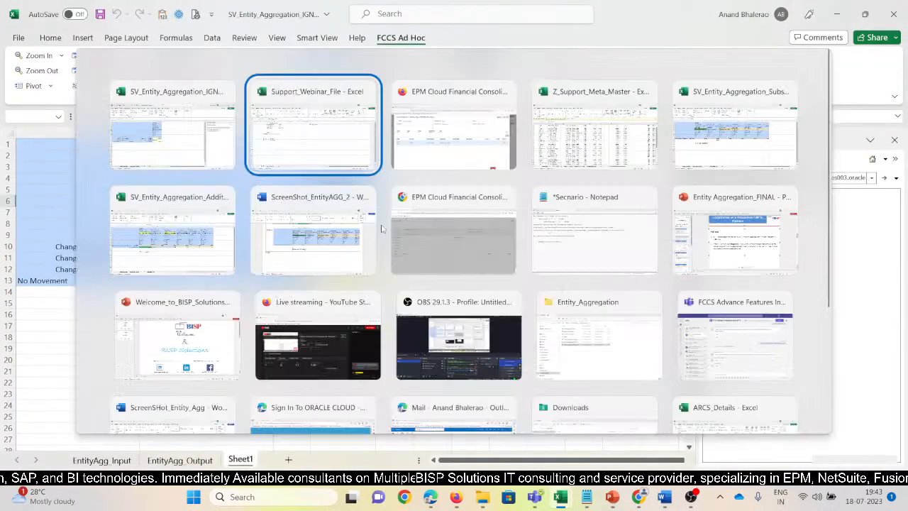
key("ctrl+v")
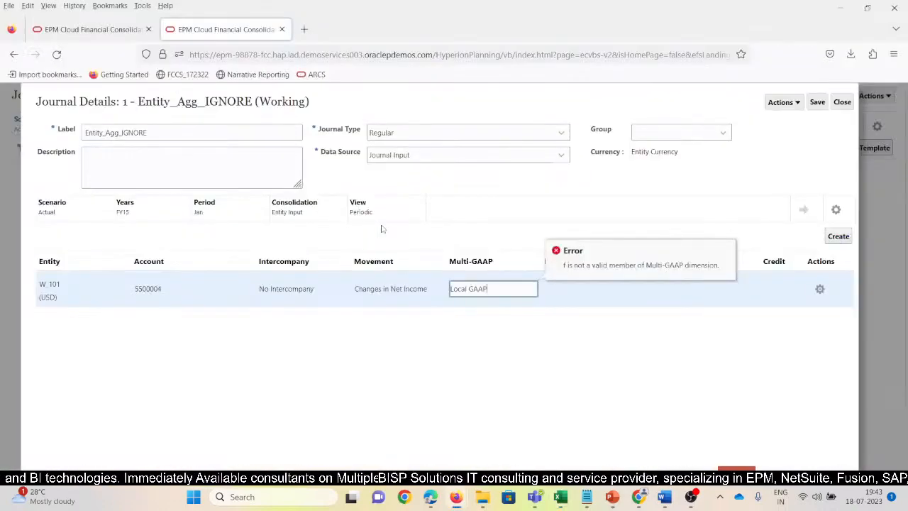
key("Tab")
key("Tab")
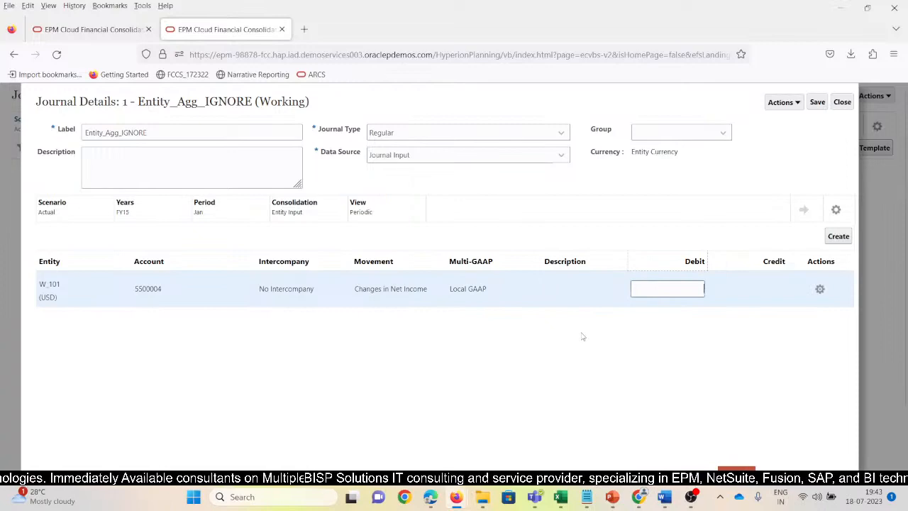
Enter a debit of 10000 on the W_101 journal line and save the journal.
type("1")
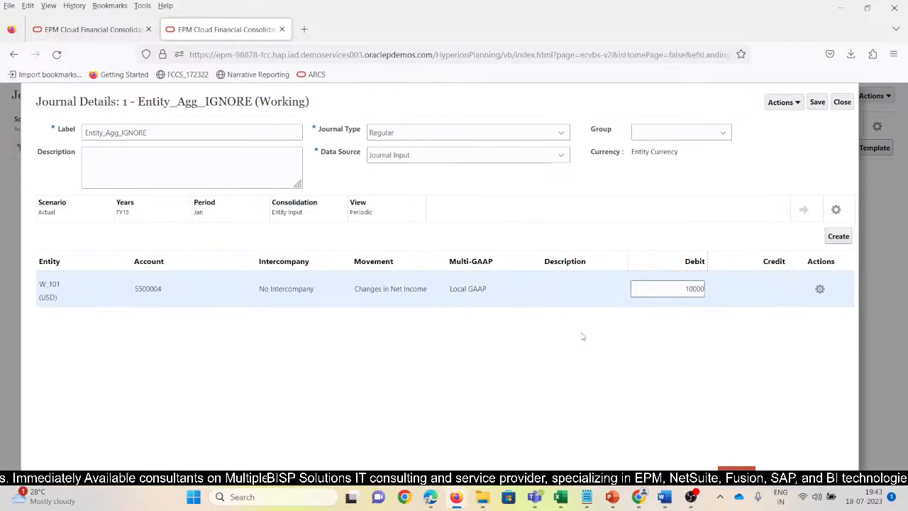
type("0000")
key("Tab")
left_click(817, 102)
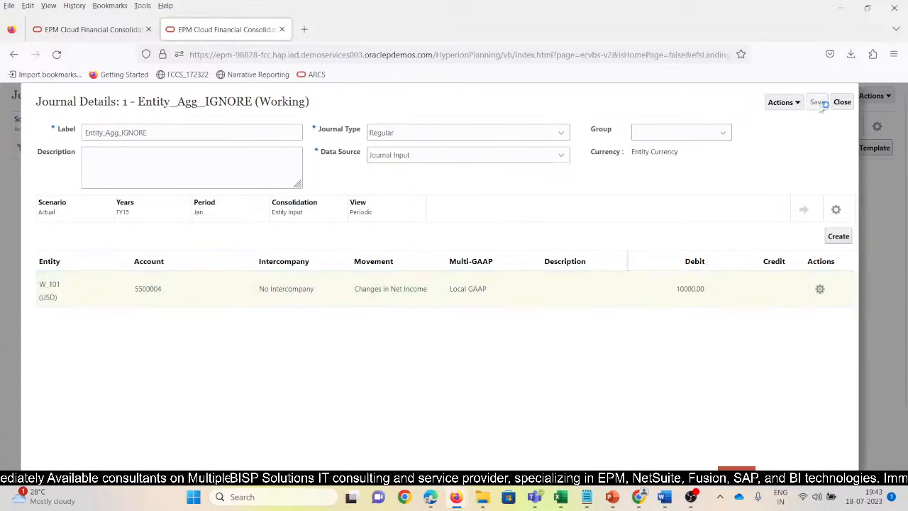
left_click(560, 288)
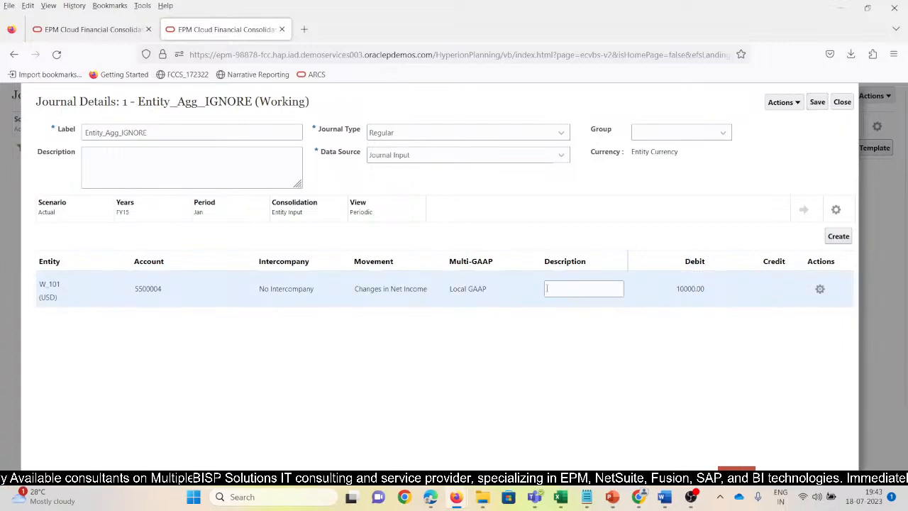
key("alt+Tab")
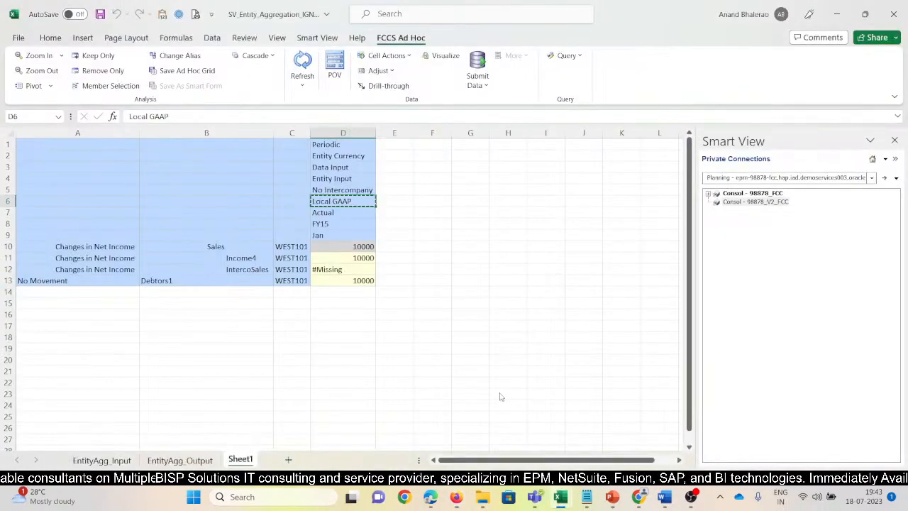
key("alt+Tab")
left_click(537, 287)
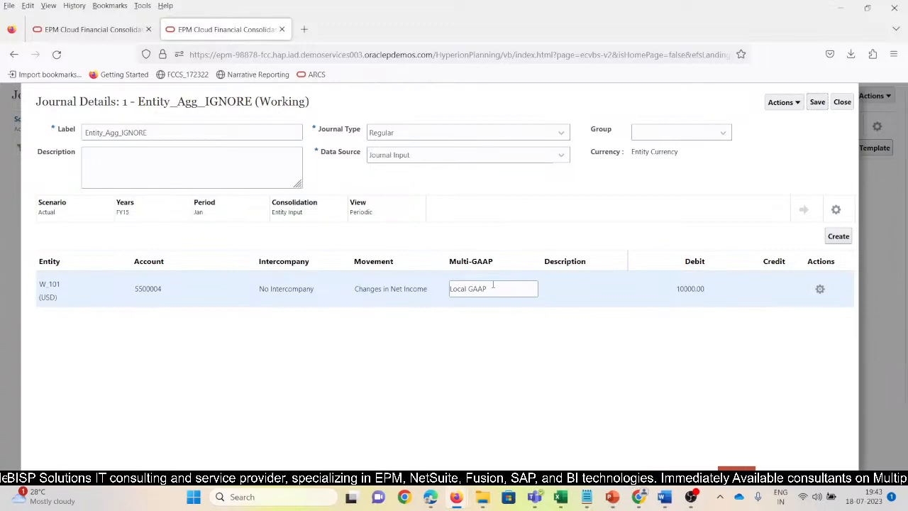
left_click(558, 319)
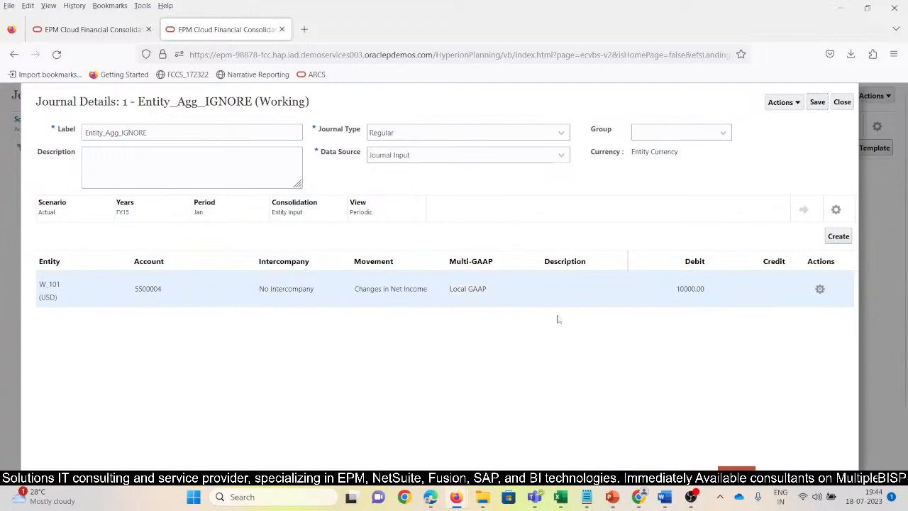
Add a second journal line for entity WEST101 and set its account to 5500004IC.
left_click(839, 236)
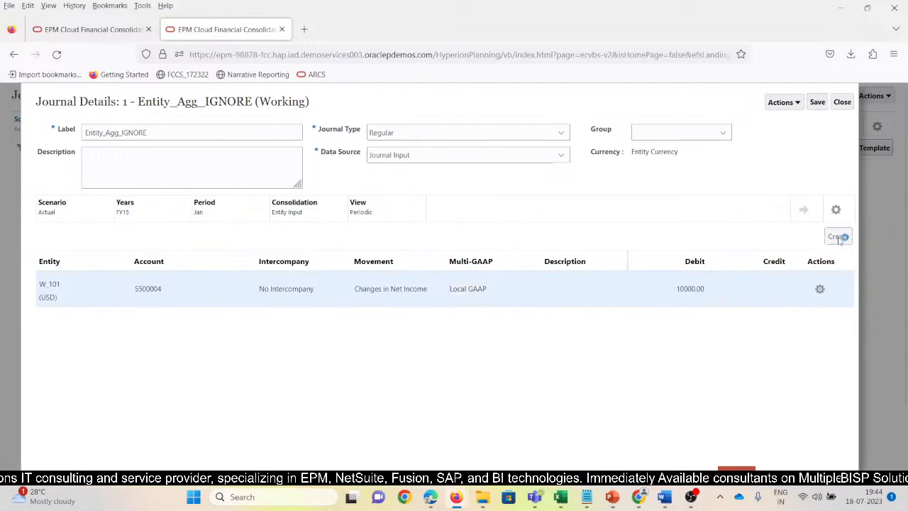
left_click(183, 325)
left_click(130, 329)
left_click(190, 324)
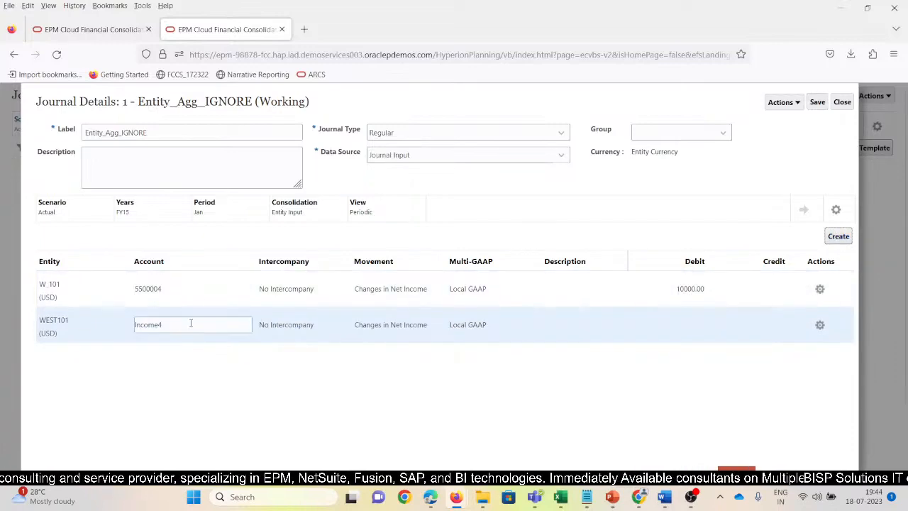
left_click_drag(190, 324, 128, 328)
type("55")
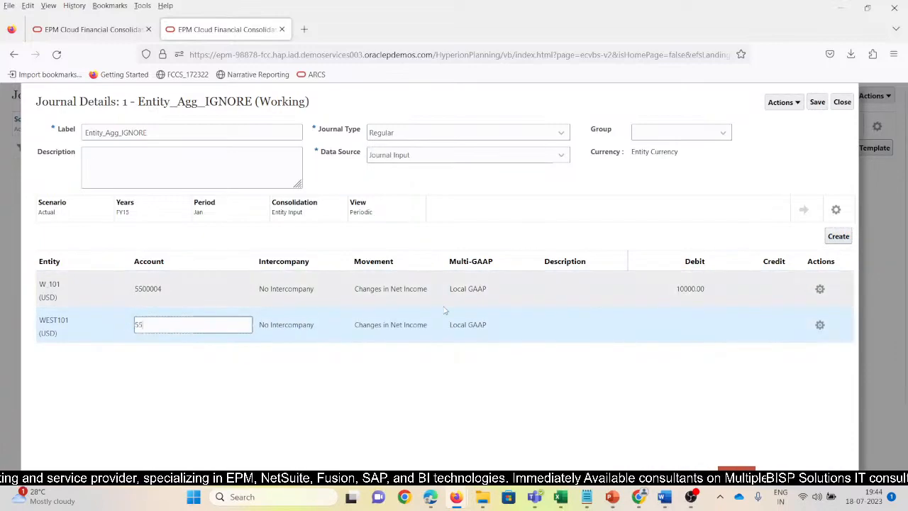
type("00004")
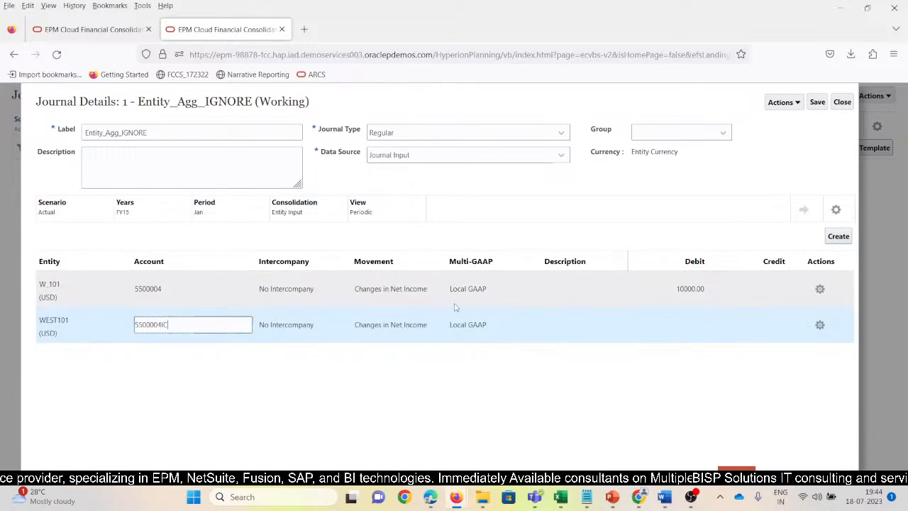
type("IC")
key("Tab")
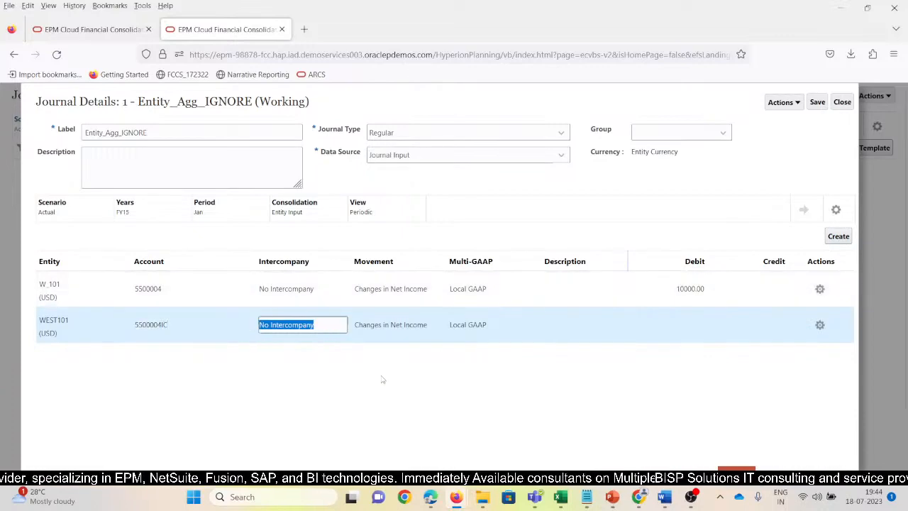
Keep No Intercompany on the second journal line, enter a credit of 1000 and save the journal.
key("Tab")
left_click(818, 103)
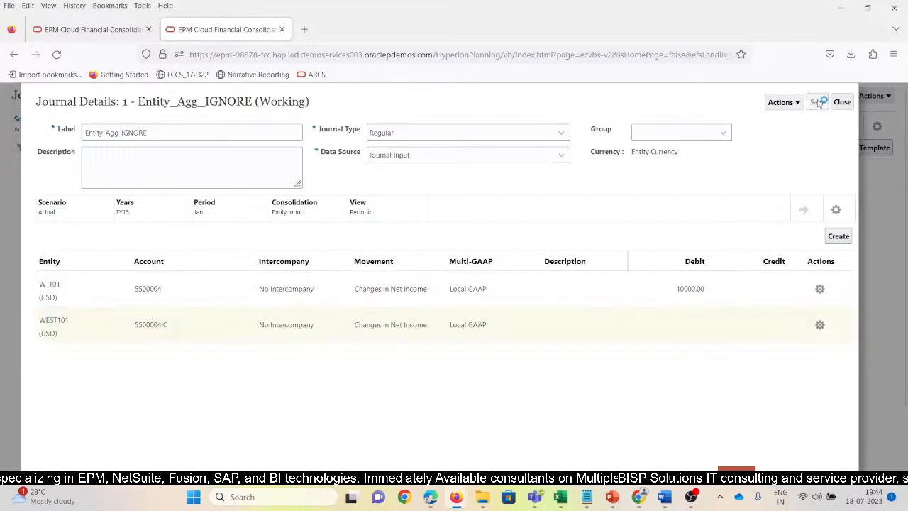
left_click(753, 324)
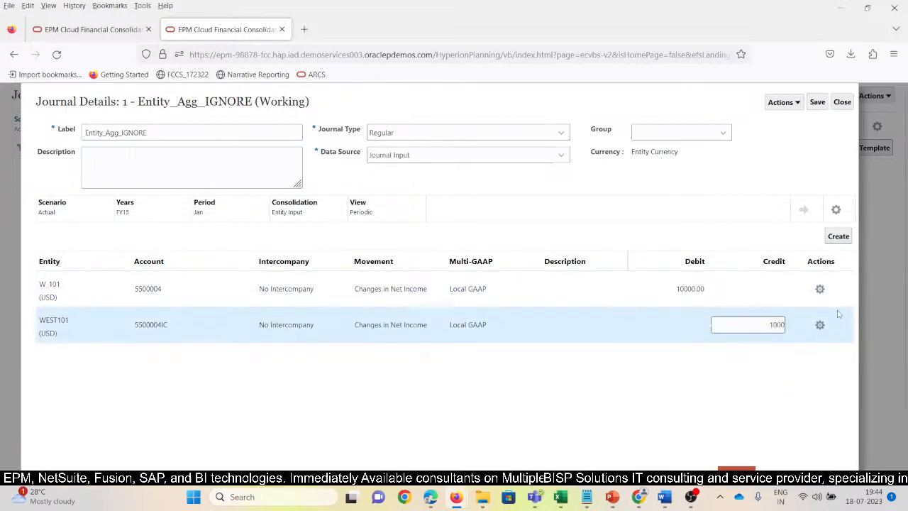
left_click(818, 103)
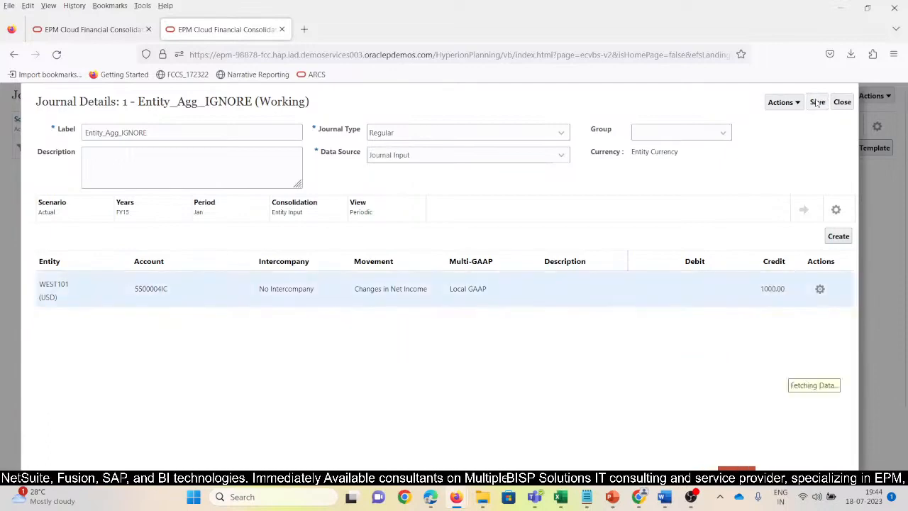
Copy the WEST101 journal row that uses account 5500004IC.
left_click(497, 324)
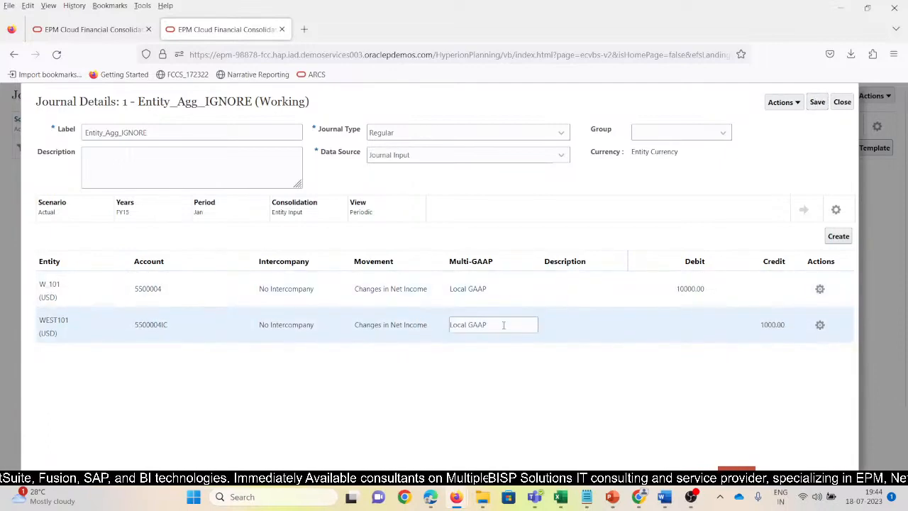
left_click(435, 325)
left_click(327, 325)
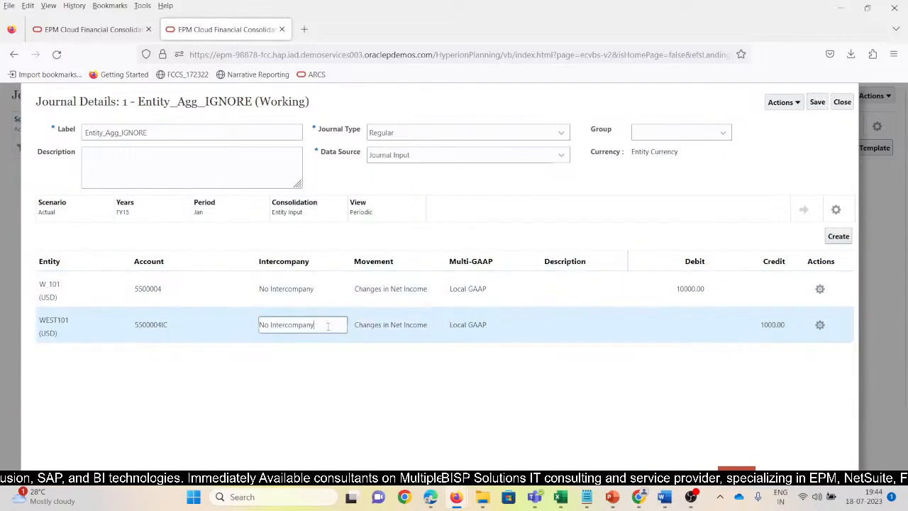
left_click(185, 326)
left_click(819, 326)
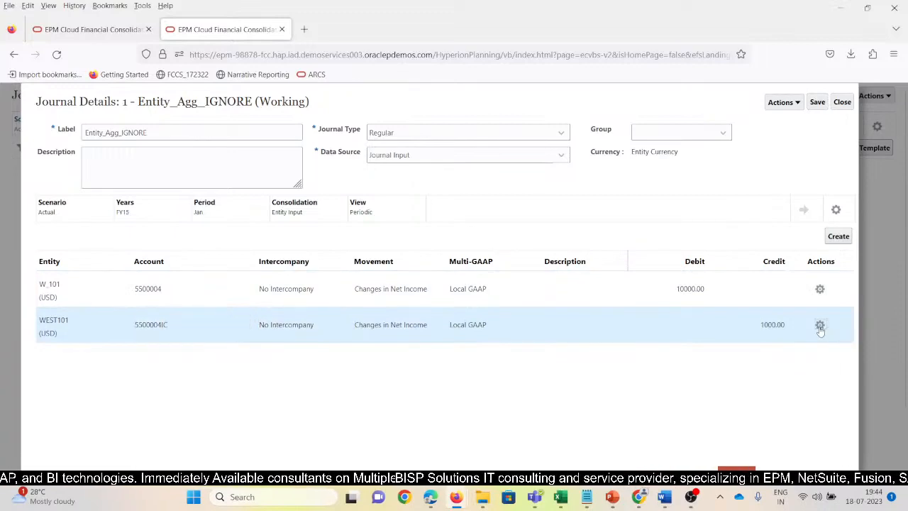
left_click(820, 326)
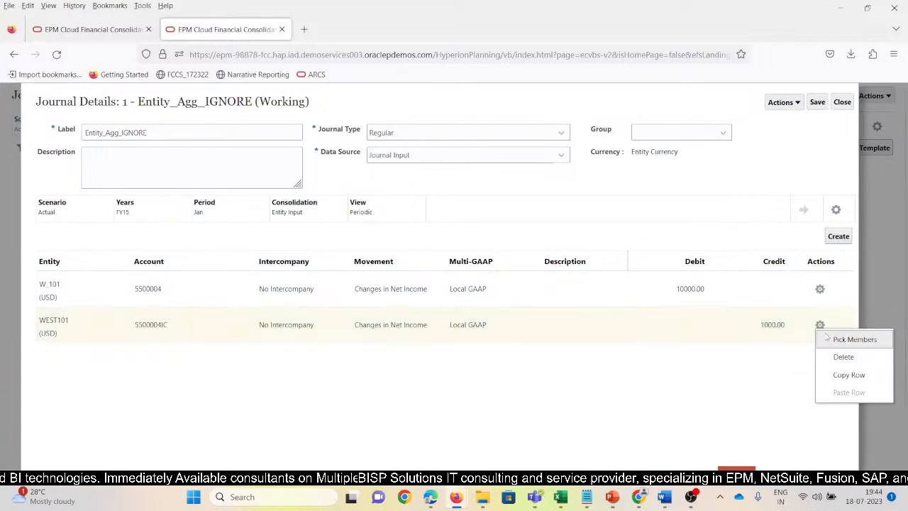
left_click(849, 374)
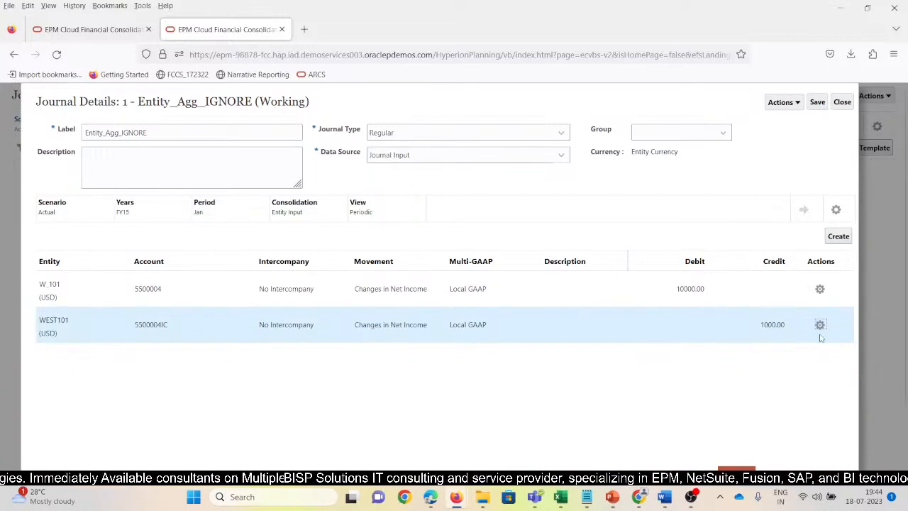
Add three more lines to the journal.
left_click(838, 237)
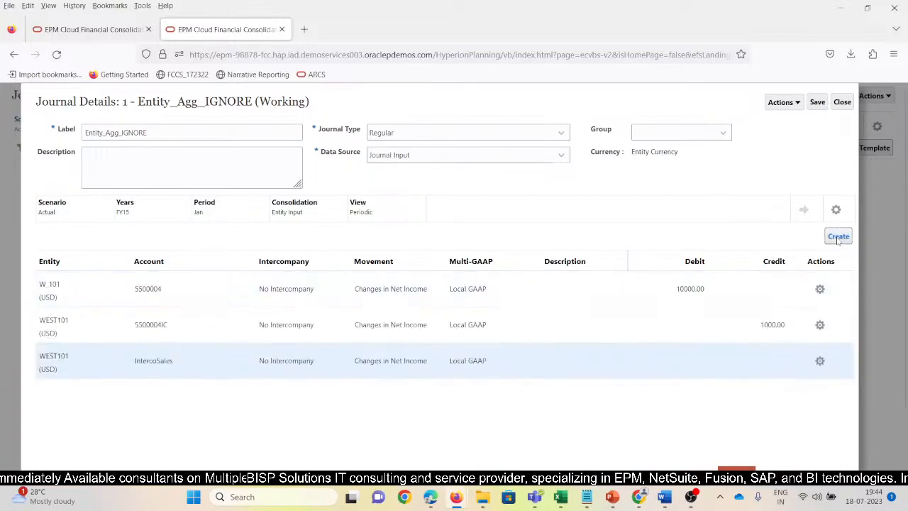
left_click(838, 237)
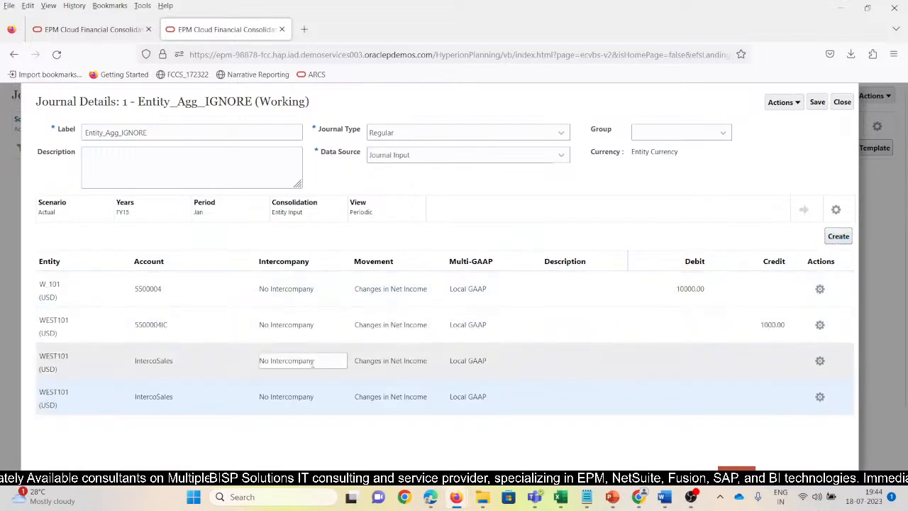
left_click(838, 236)
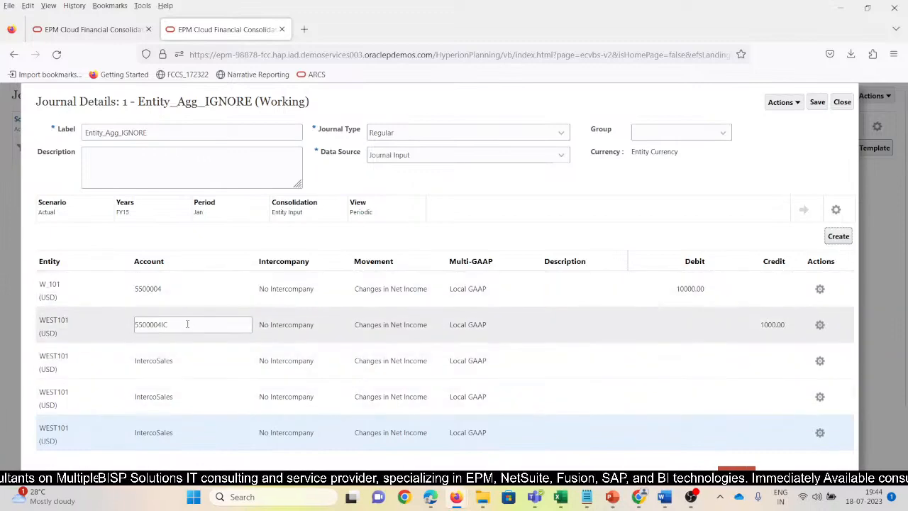
Set the third journal line's account to 5500004IC and its intercompany member to ICP_W_102.
left_click_drag(189, 324, 106, 327)
key("ctrl+c")
left_click(118, 362)
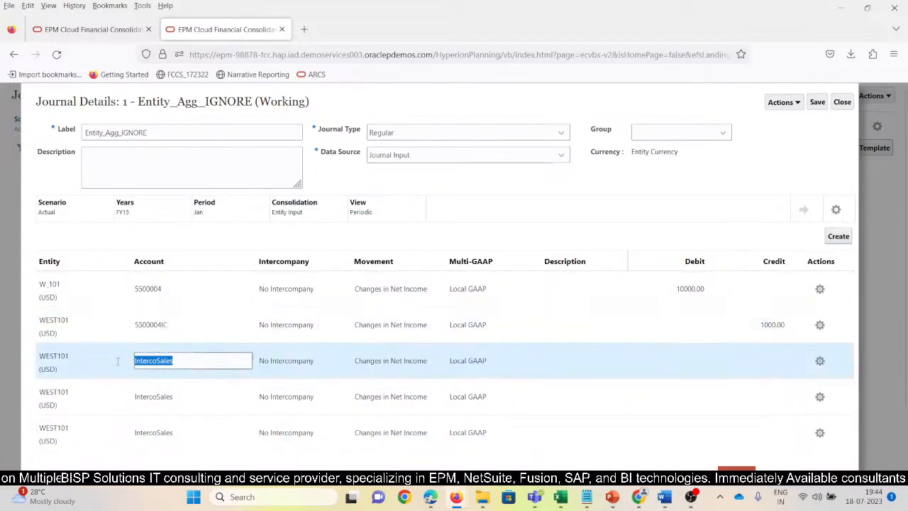
key("ctrl+v")
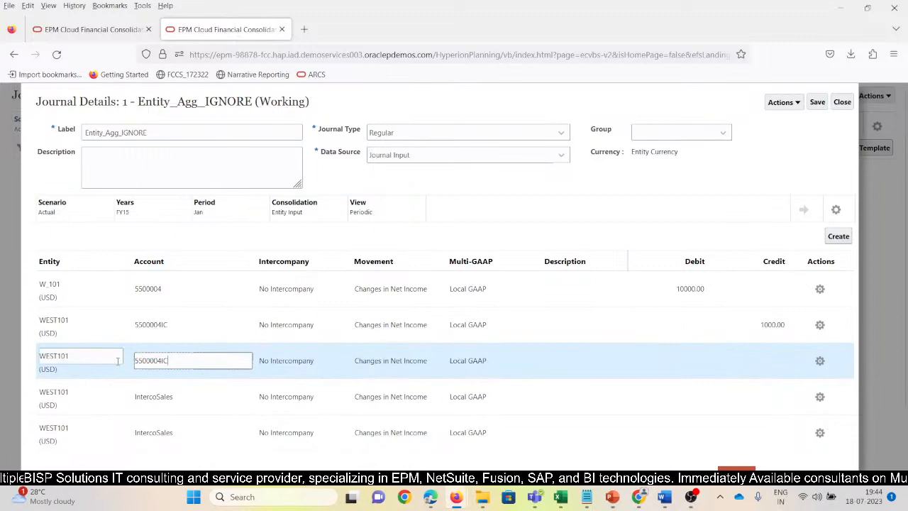
key("Tab")
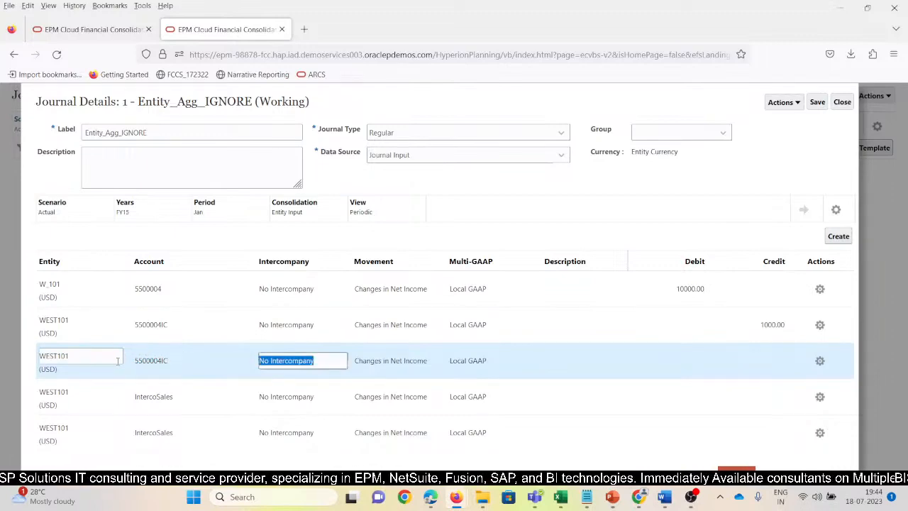
key("BackSpace")
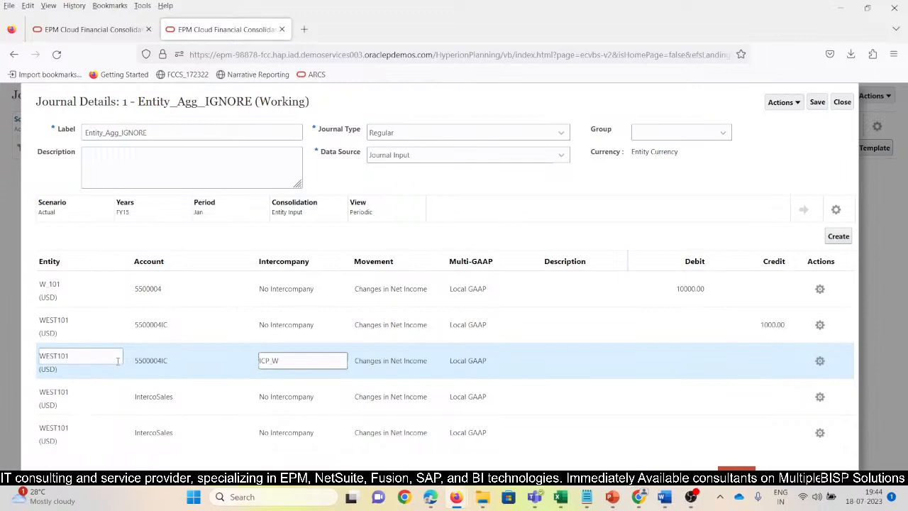
type("ICP_W_102")
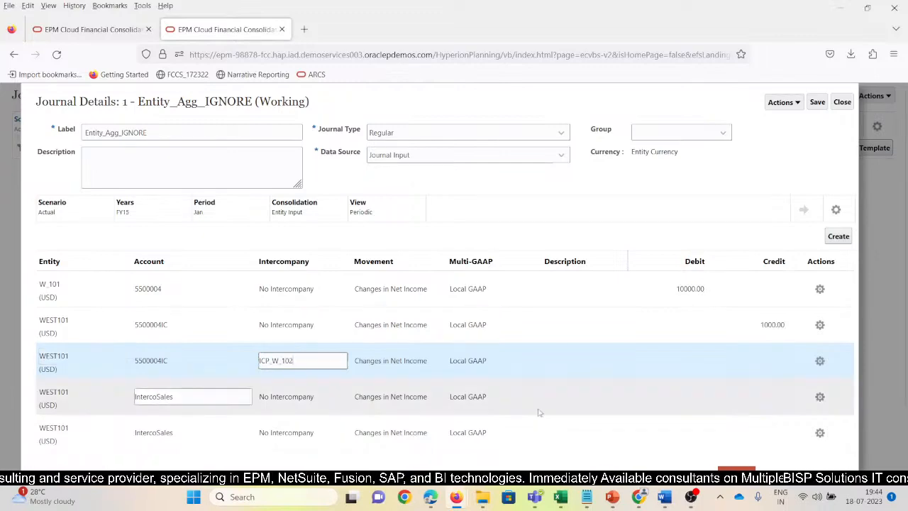
Enter a credit of 2000 on the ICP_W_102 line and save the journal.
left_click(769, 360)
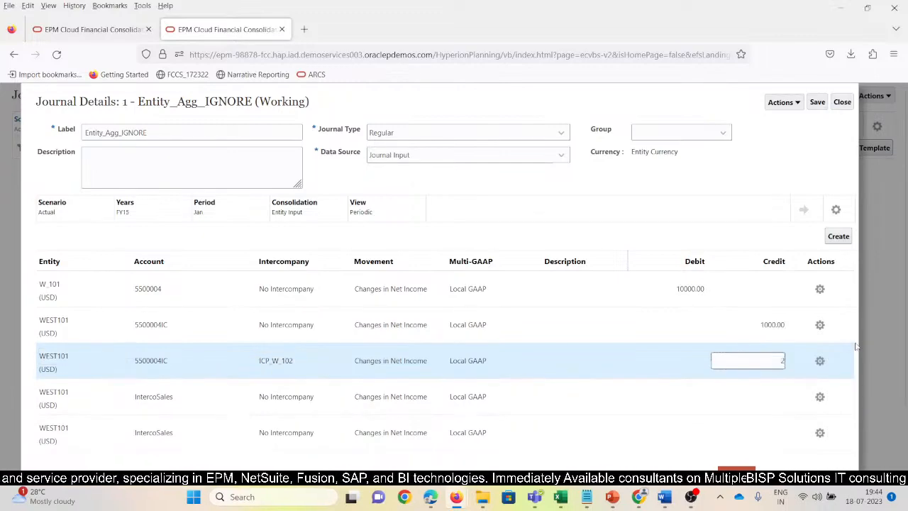
type("2000")
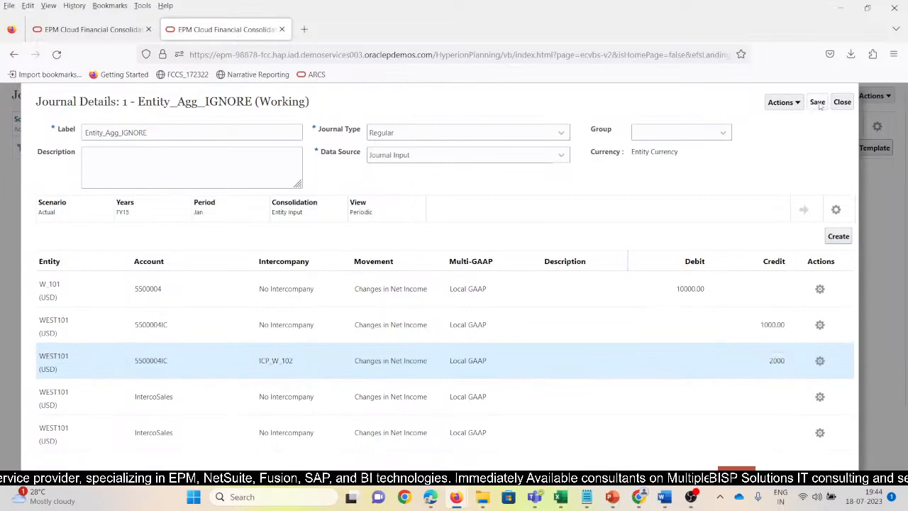
left_click(817, 101)
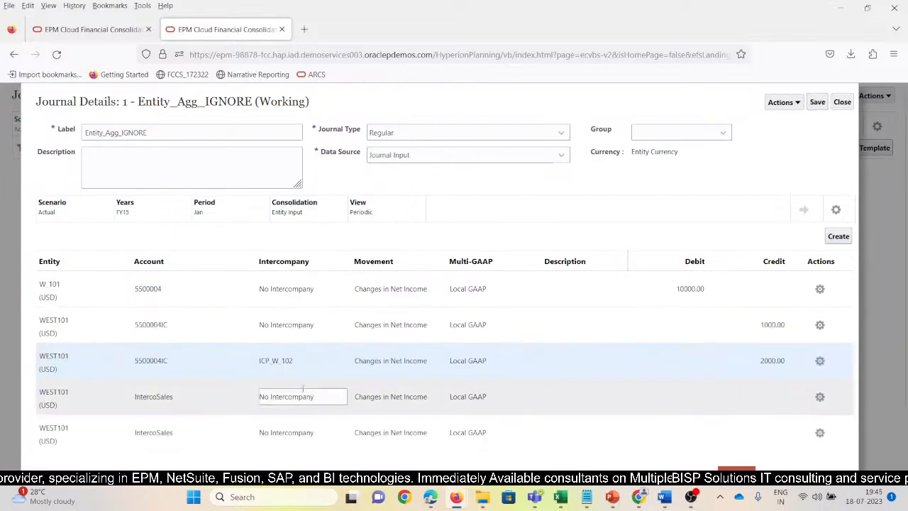
Set the fourth journal line's intercompany member to ICP_W_103, enter a credit of 3000 and save the journal.
left_click_drag(298, 361, 245, 362)
key("ctrl+c")
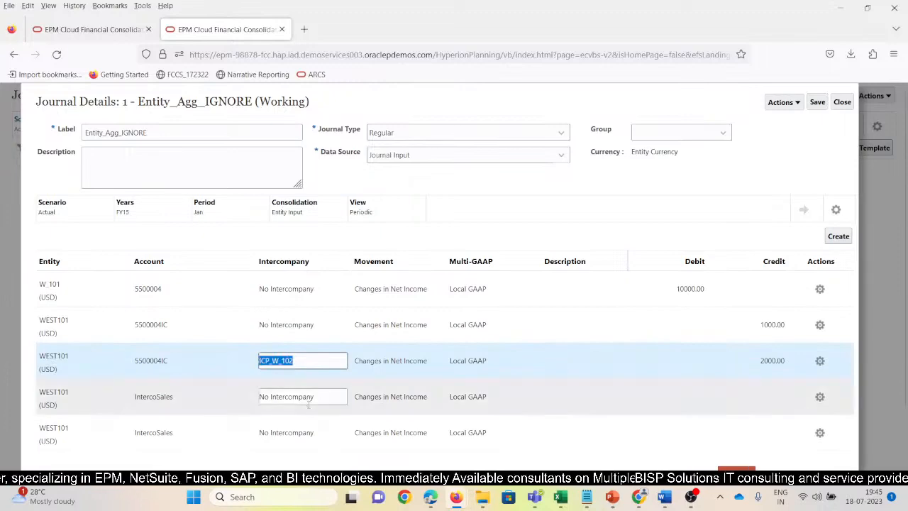
left_click_drag(327, 400, 258, 398)
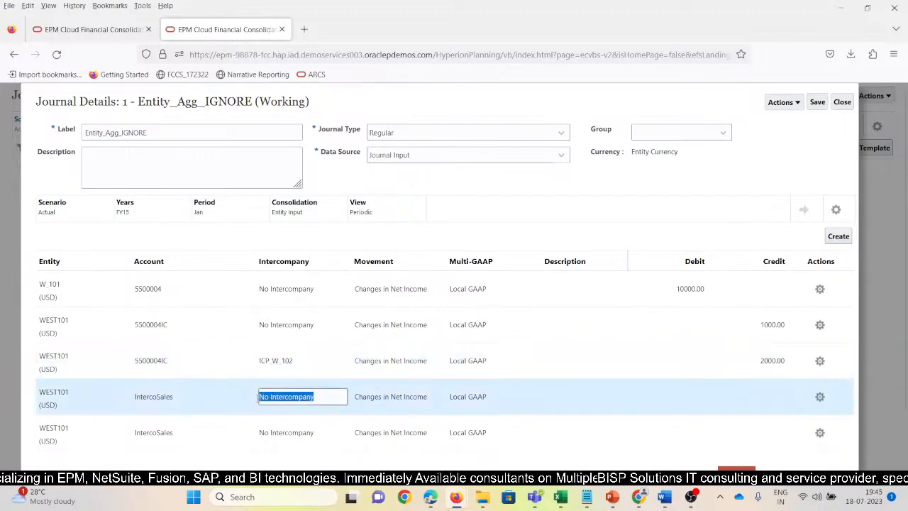
key("ctrl+v")
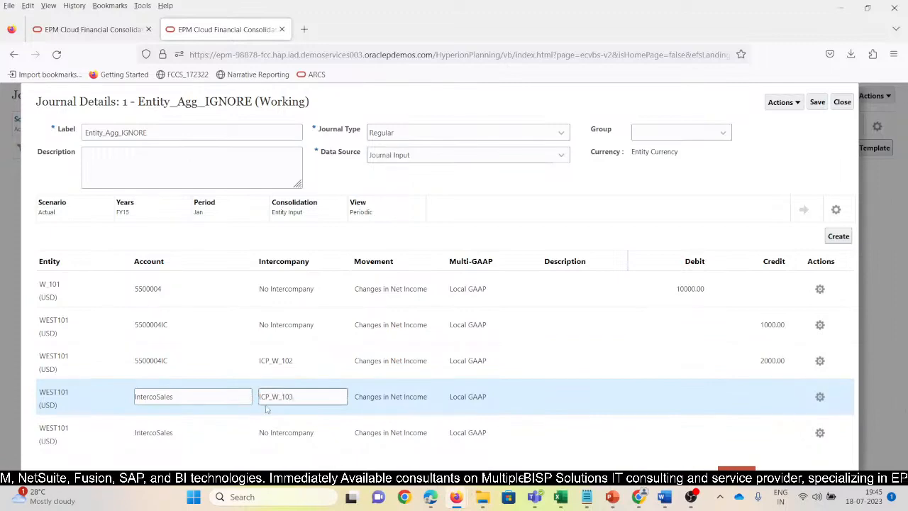
key("Tab")
left_click(752, 395)
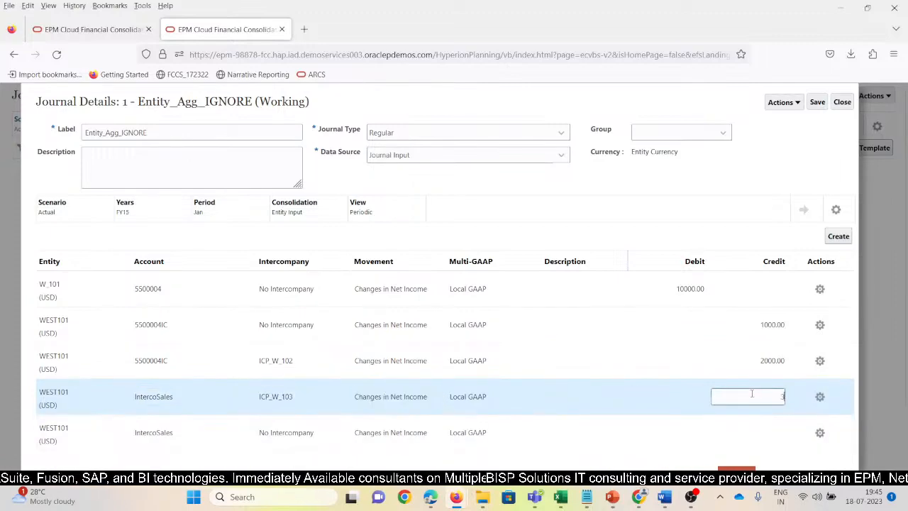
left_click(816, 104)
Set the last journal line's intercompany member to ICP_W_104, enter a credit of 4000 and save the journal.
left_click(298, 408)
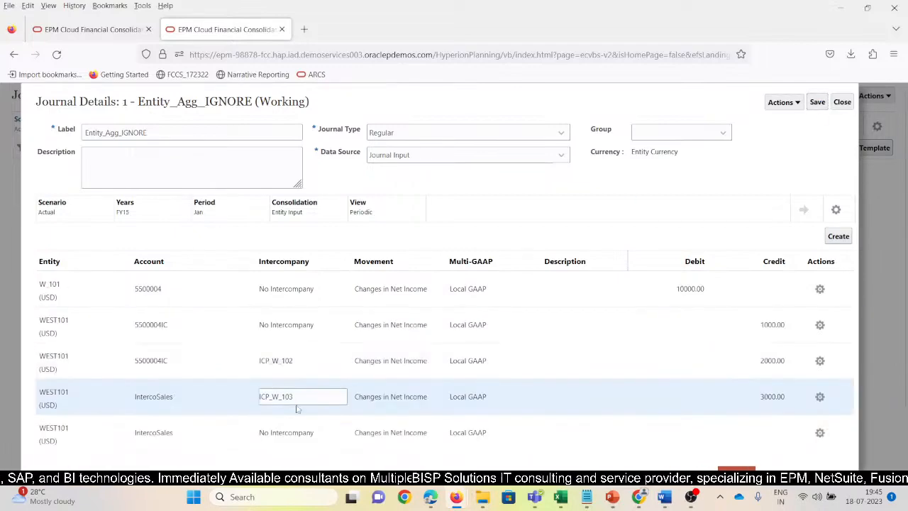
left_click_drag(296, 398, 243, 396)
key("ctrl+c")
left_click(310, 432)
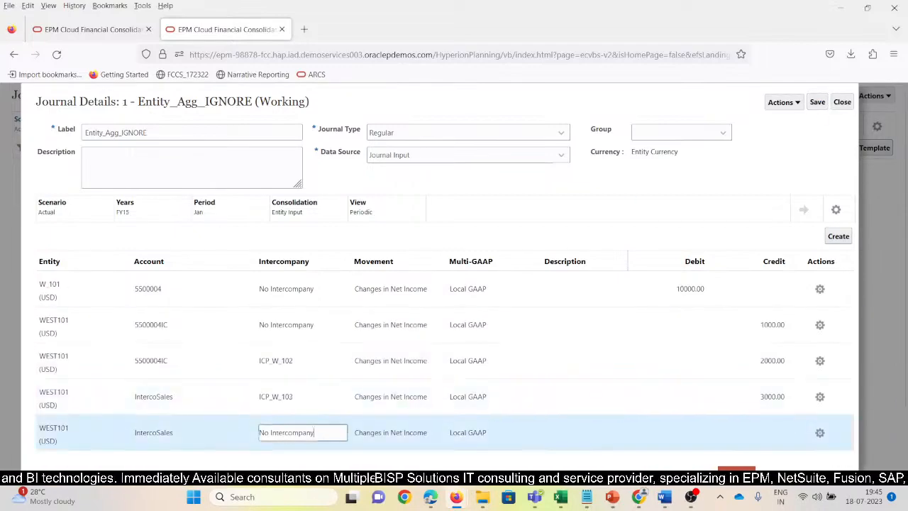
key("ctrl+a")
key("ctrl+v")
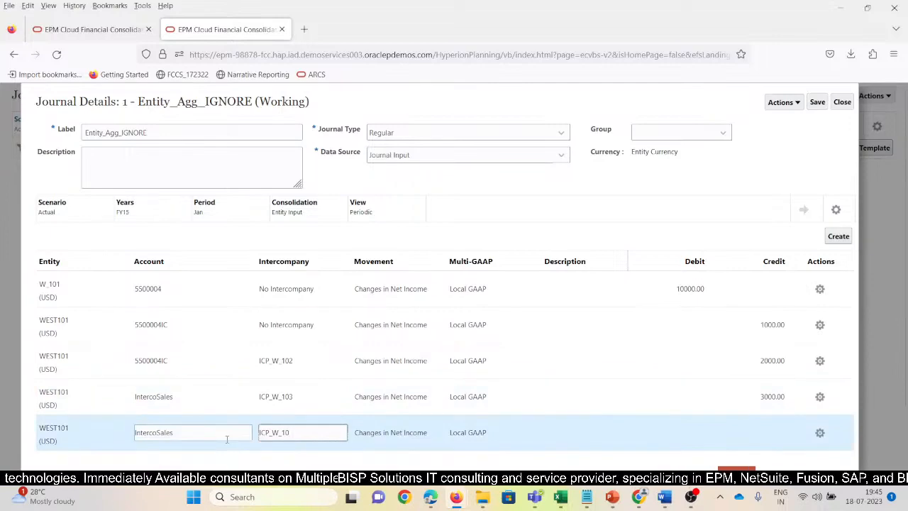
type("4")
key("Tab")
left_click(766, 430)
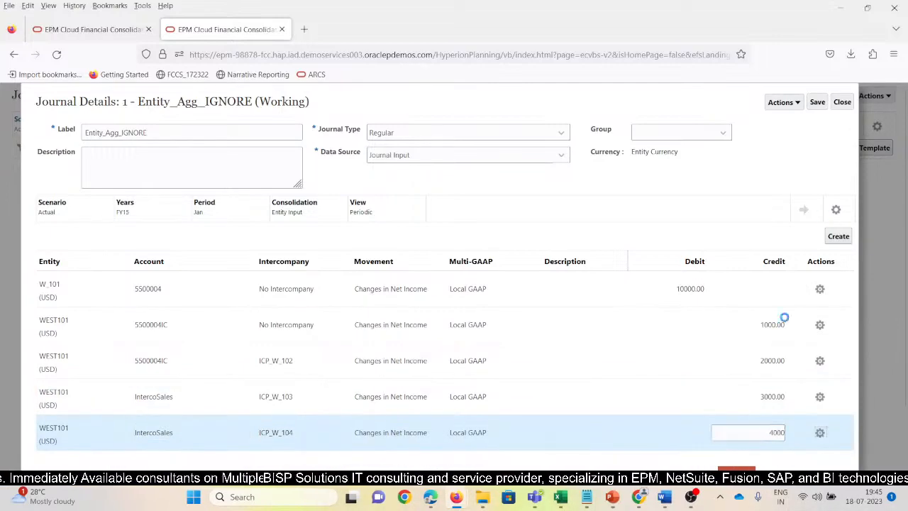
left_click(817, 101)
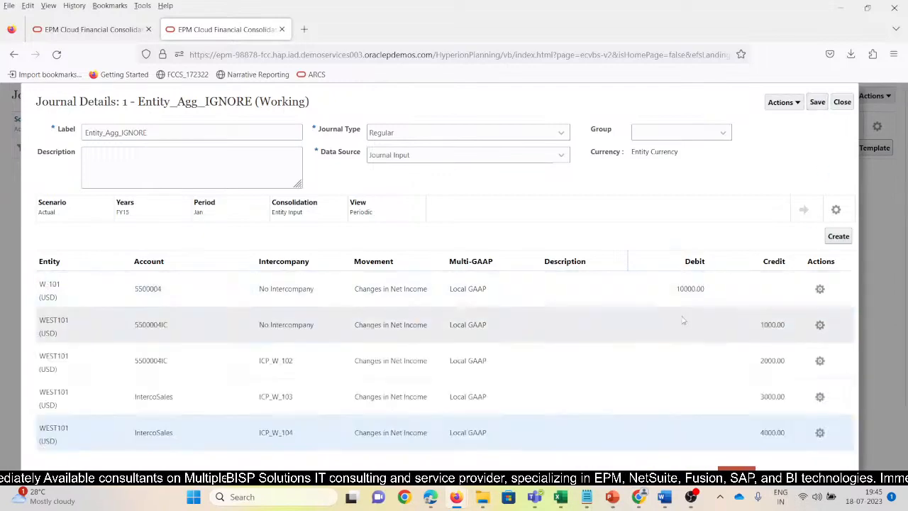
Check the journal's debit and credit totals, then save and submit the Entity_Agg_IGNORE journal.
scroll(758, 444, "down", 2)
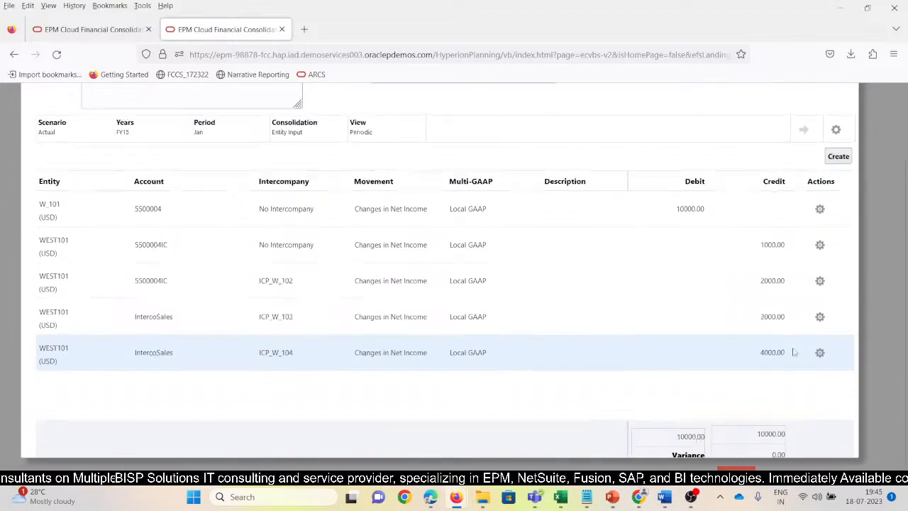
scroll(698, 438, "up", 2)
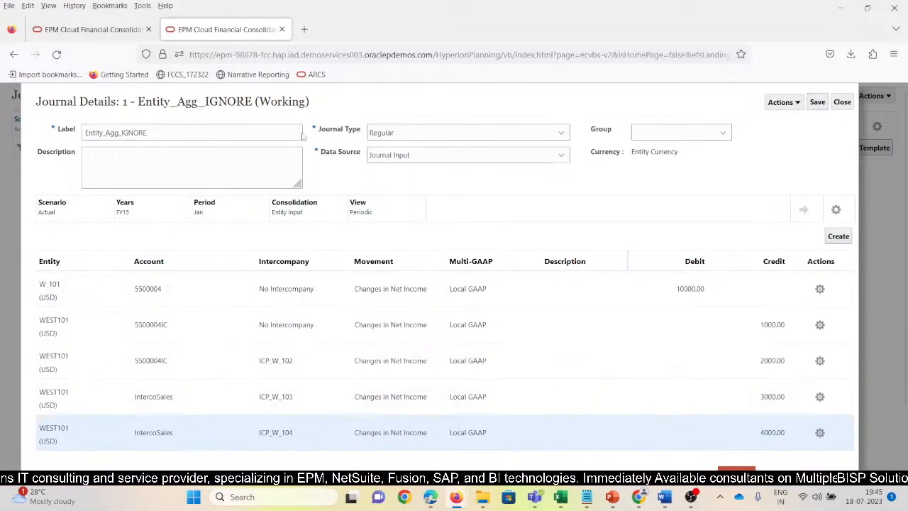
left_click(817, 103)
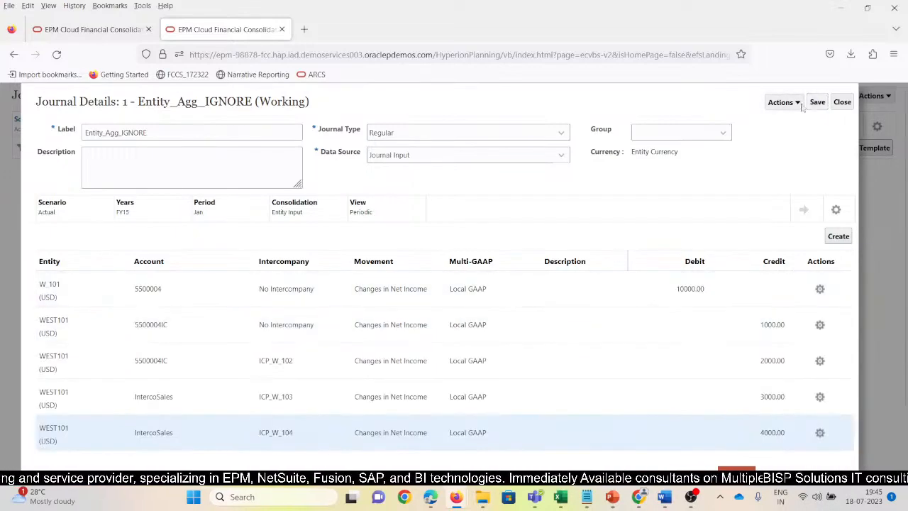
left_click(783, 103)
left_click(784, 121)
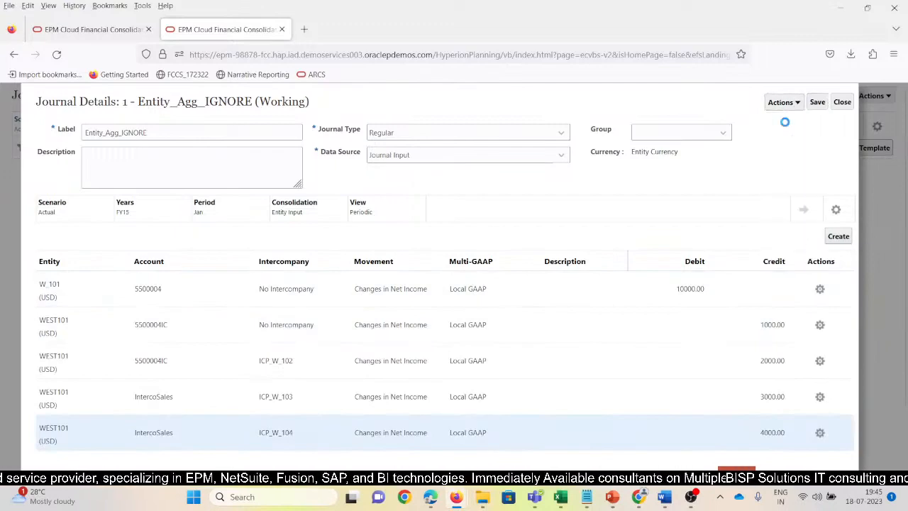
left_click(566, 185)
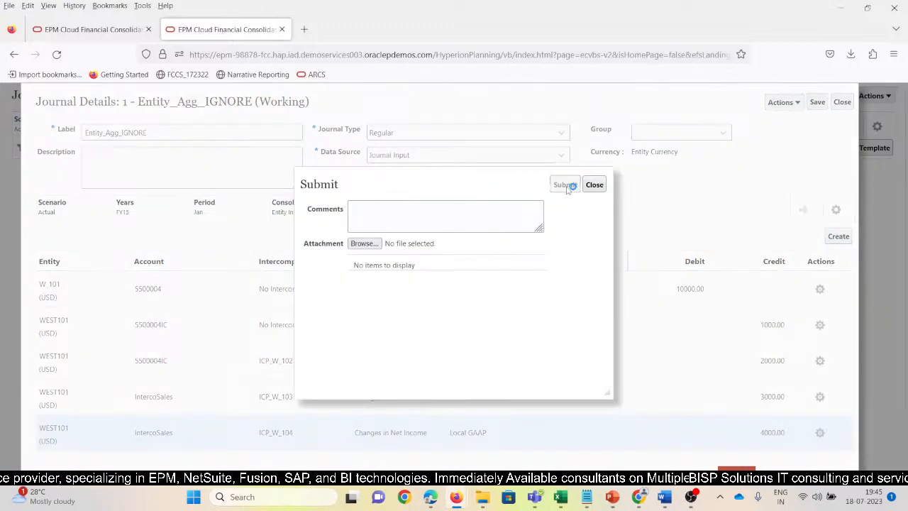
Try to approve the submitted Entity_Agg_IGNORE journal from its details.
left_click(798, 102)
left_click(796, 157)
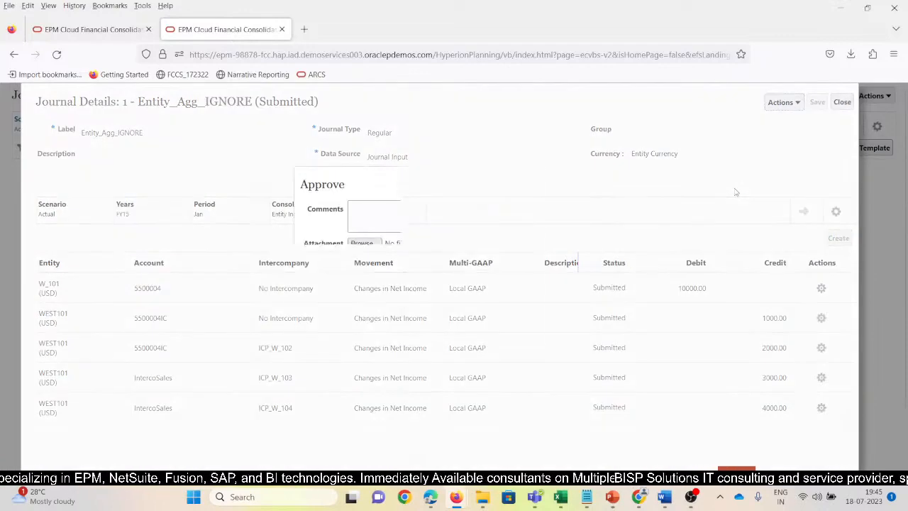
left_click(562, 183)
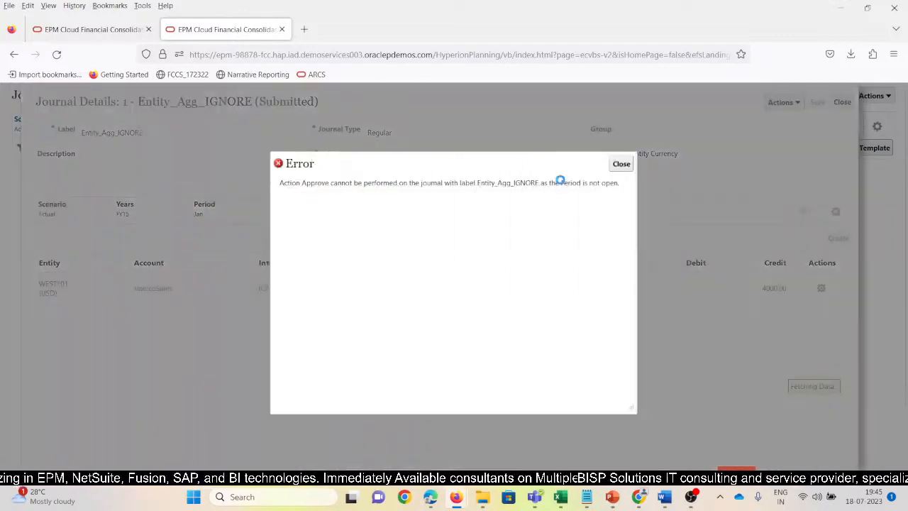
left_click(621, 164)
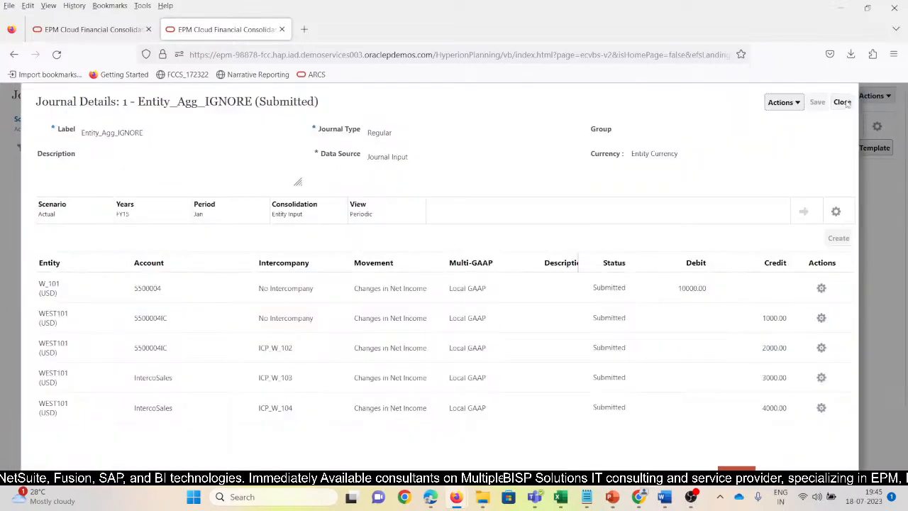
Close the journal details and open the Jan period for scenario Actual, year FY15, in Manage Periods.
left_click(842, 102)
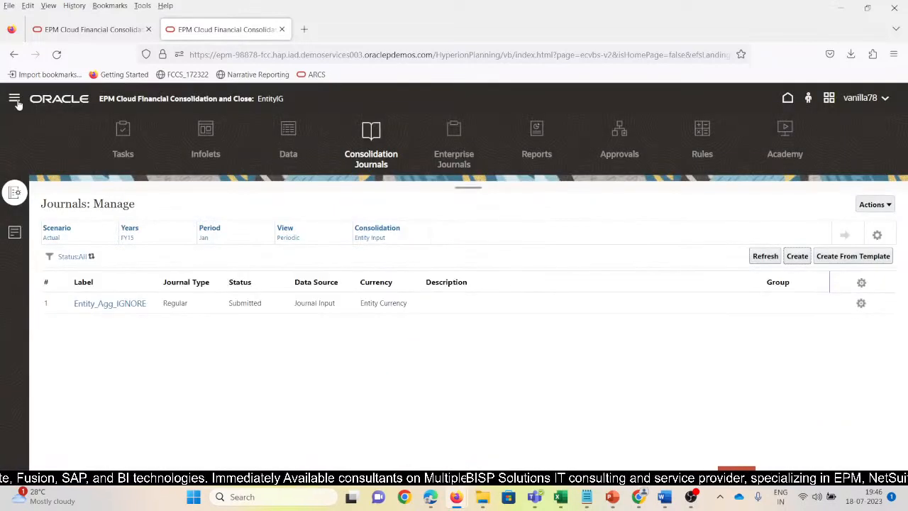
left_click(14, 99)
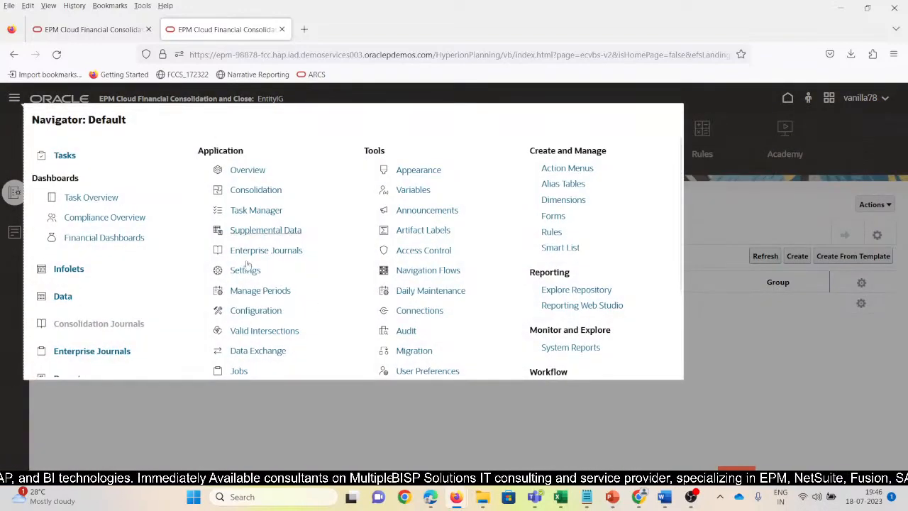
left_click(256, 291)
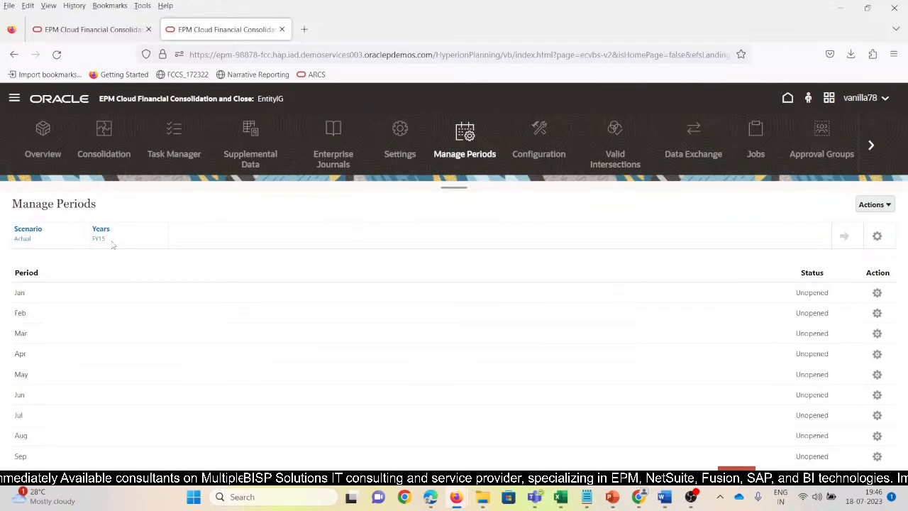
left_click(880, 294)
left_click(855, 307)
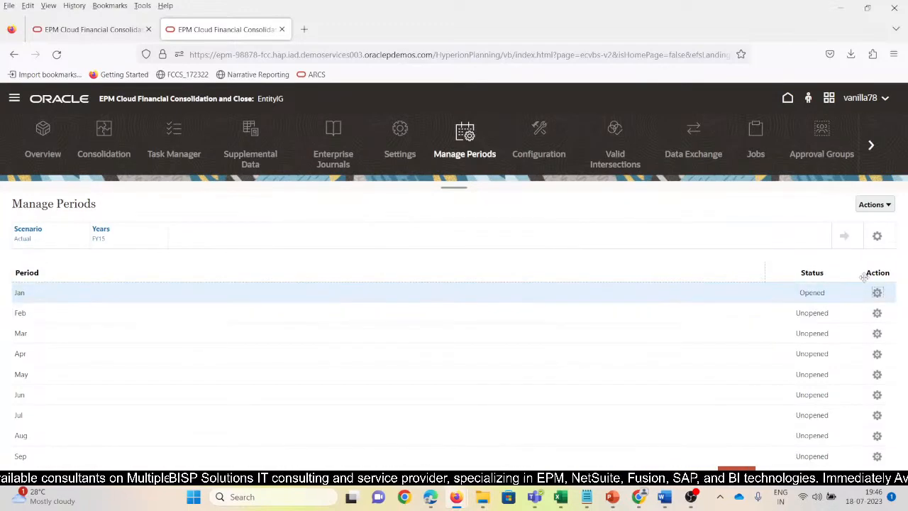
Return to Consolidation Journals and approve the Entity_Agg_IGNORE journal.
left_click(15, 99)
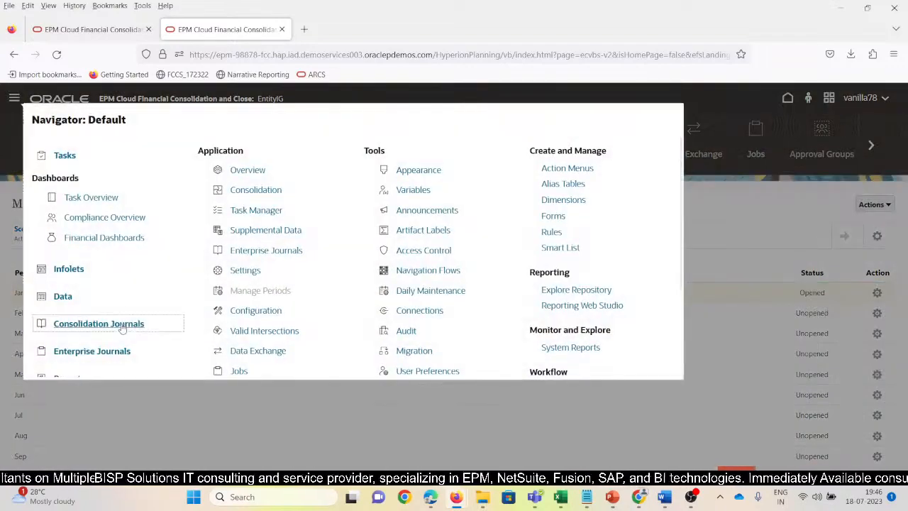
left_click(122, 327)
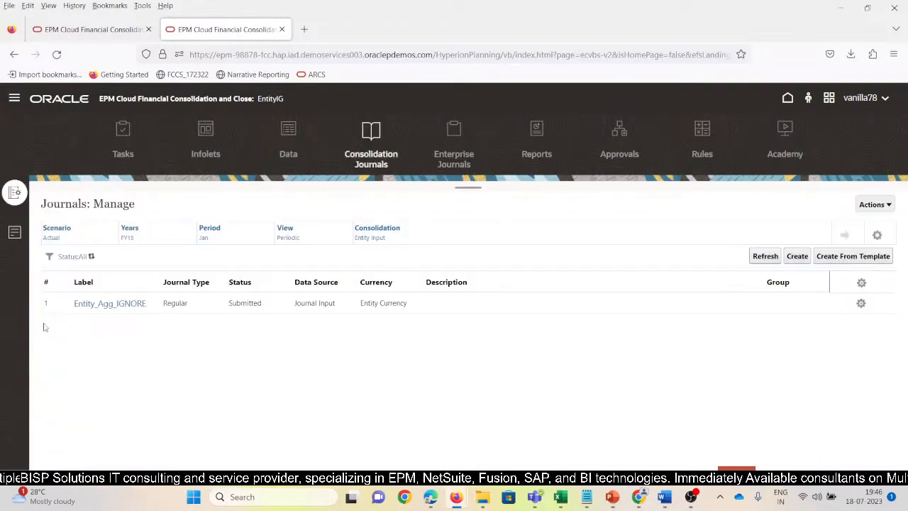
left_click(859, 305)
left_click(829, 351)
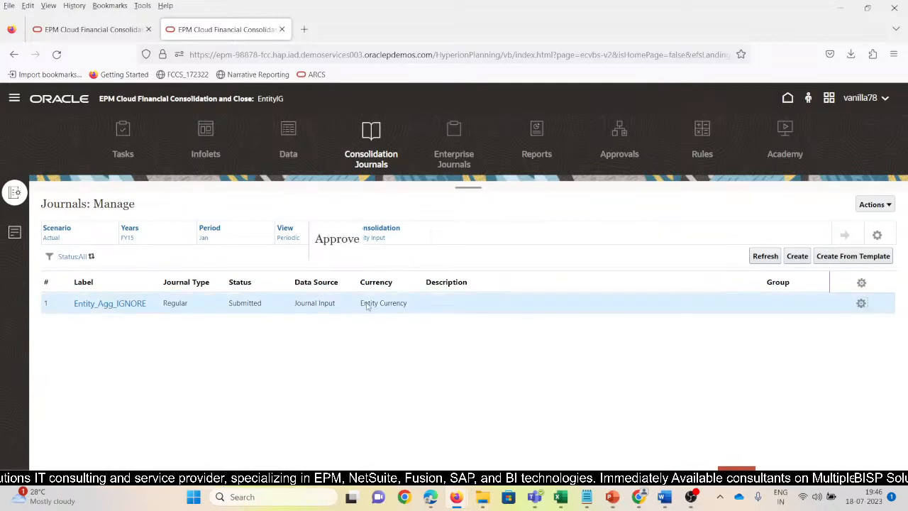
left_click(590, 239)
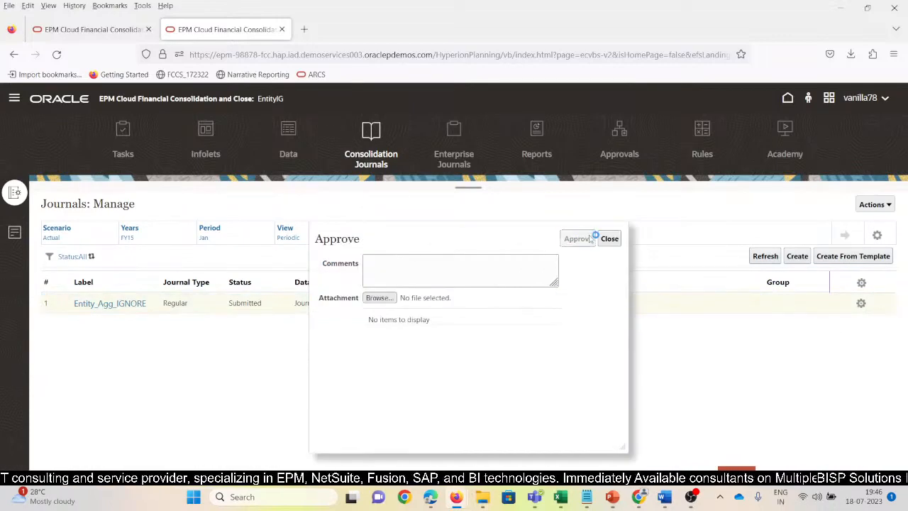
Post the approved Entity_Agg_IGNORE journal.
left_click(862, 306)
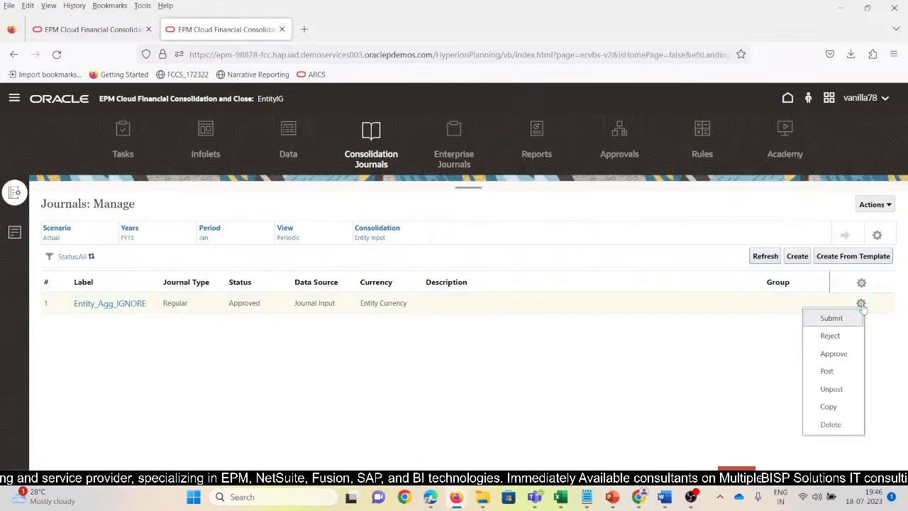
left_click(834, 373)
left_click(585, 239)
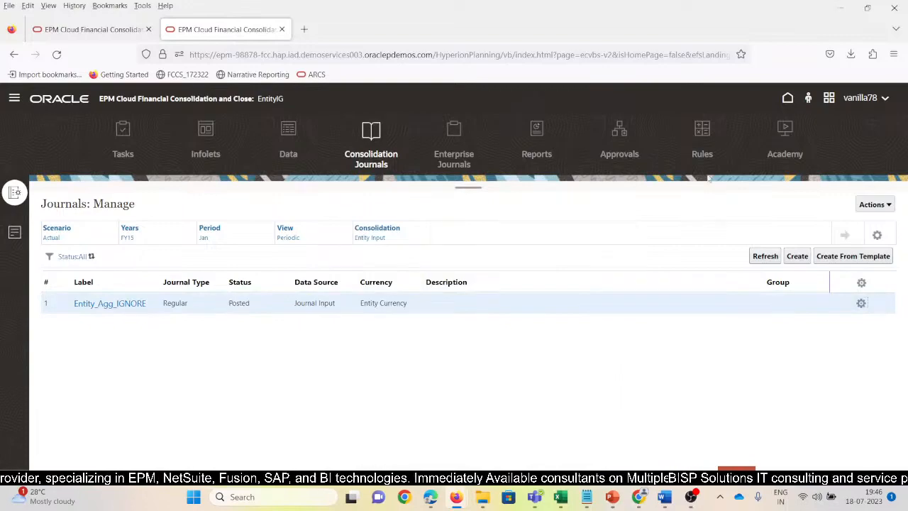
In Manage Ownership for Actual, FY15, Jan, set the consolidation method of WEST101 under TotalW100 to Holding and save the ownership changes.
left_click(15, 98)
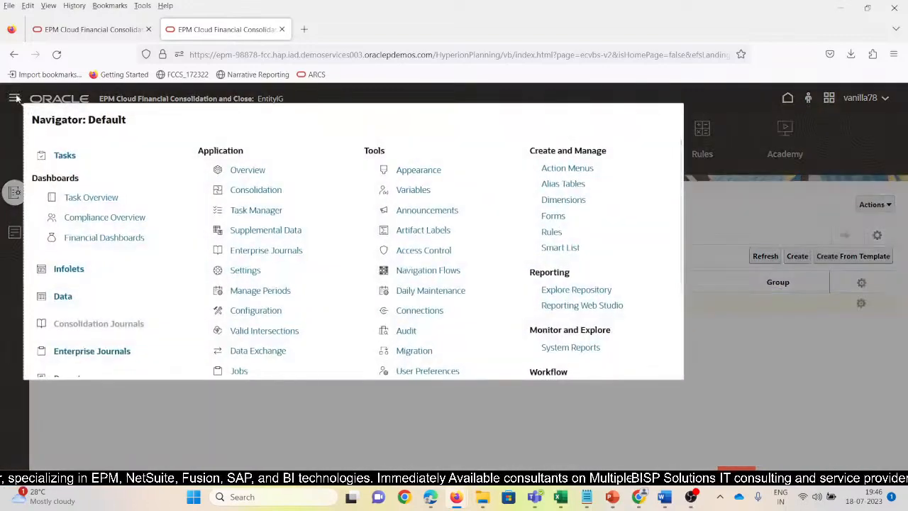
left_click(263, 190)
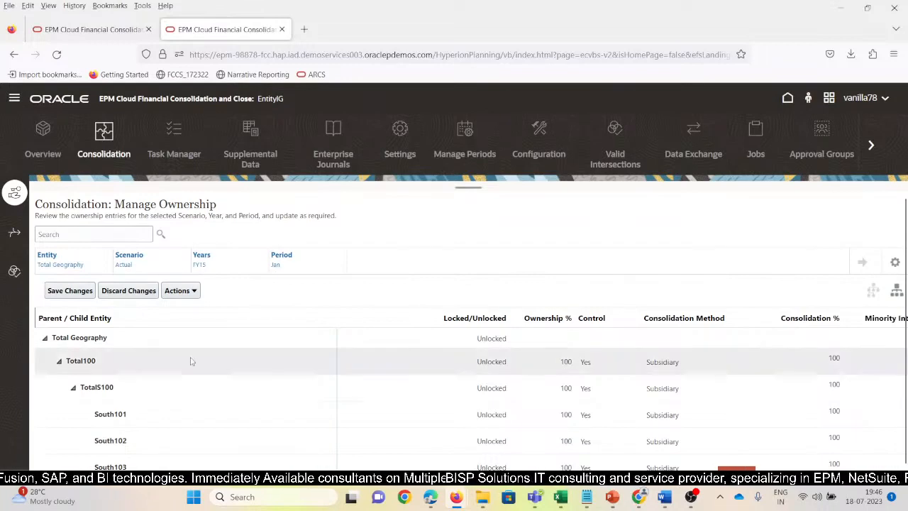
scroll(186, 364, "down", 5)
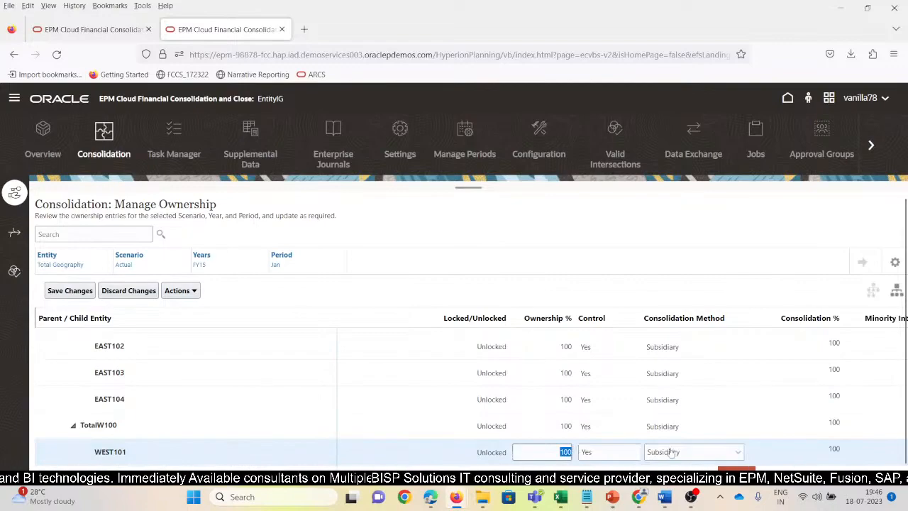
left_click(737, 453)
left_click(681, 415)
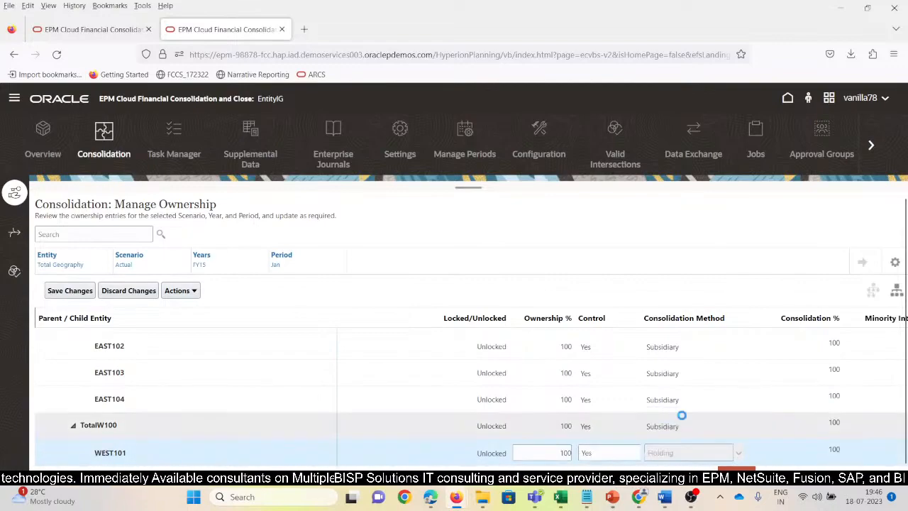
scroll(683, 419, "down", 3)
scroll(683, 415, "up", 2)
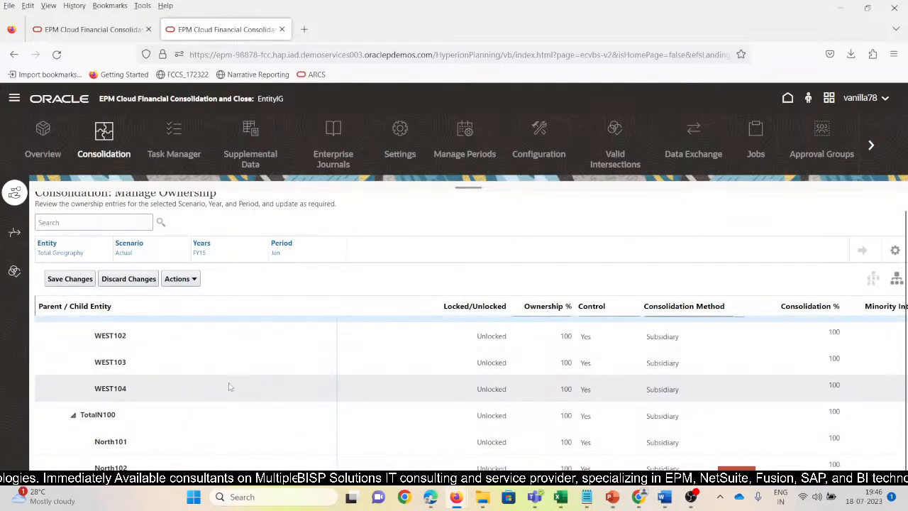
scroll(204, 387, "up", 2)
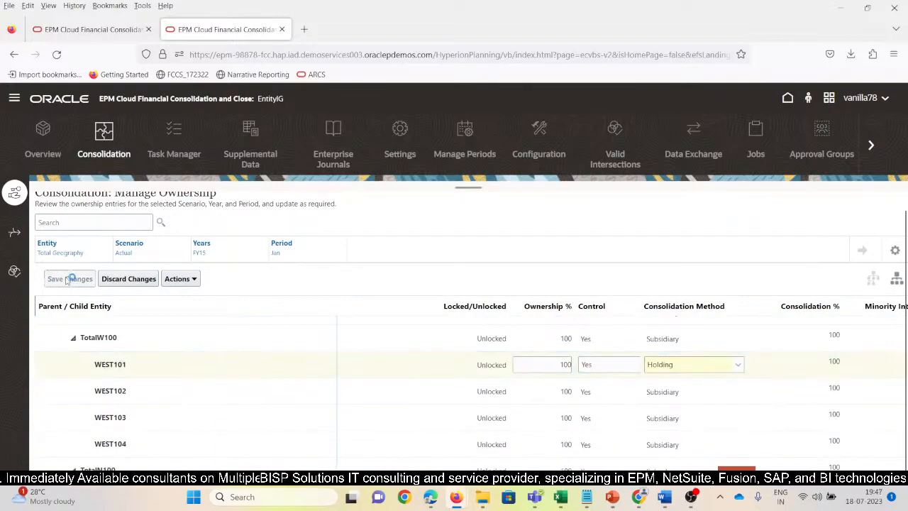
left_click(69, 278)
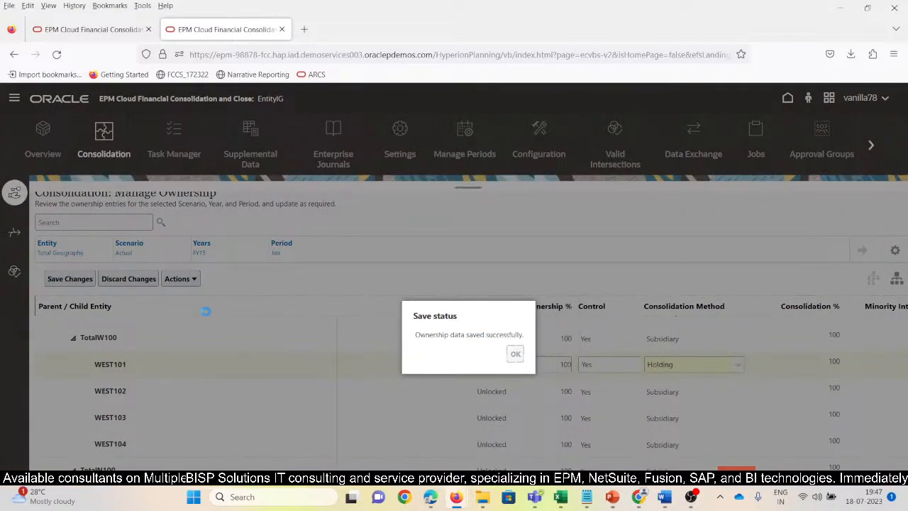
left_click(514, 353)
Recompute the ownership data for scenario Actual, year FY15, starting from period Jan.
left_click(191, 279)
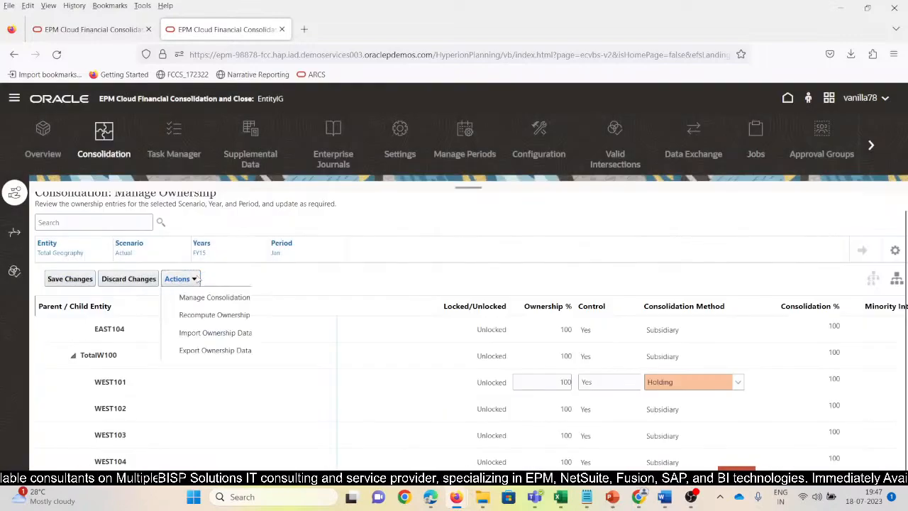
left_click(193, 315)
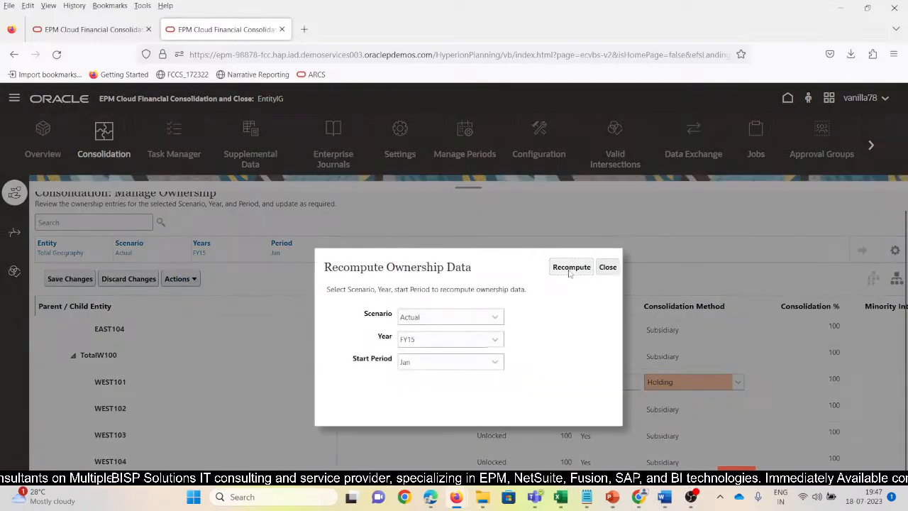
left_click(569, 268)
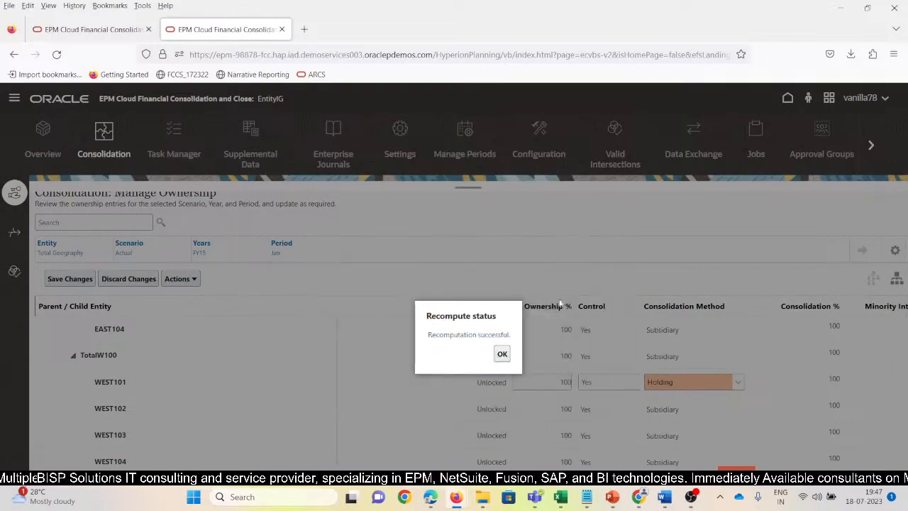
left_click(502, 353)
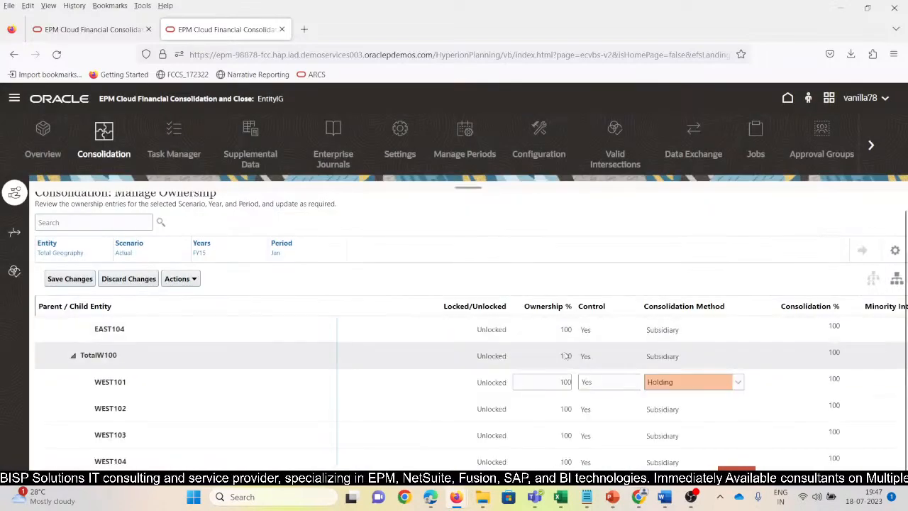
key("alt+Tab")
key("alt+Tab")
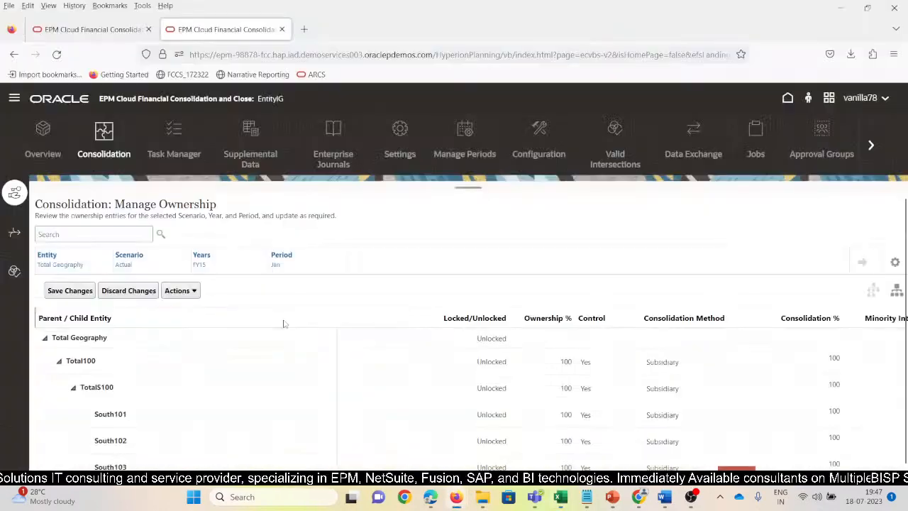
Go to the business rules and open the launch prompts of the Consolidate rule.
left_click(14, 100)
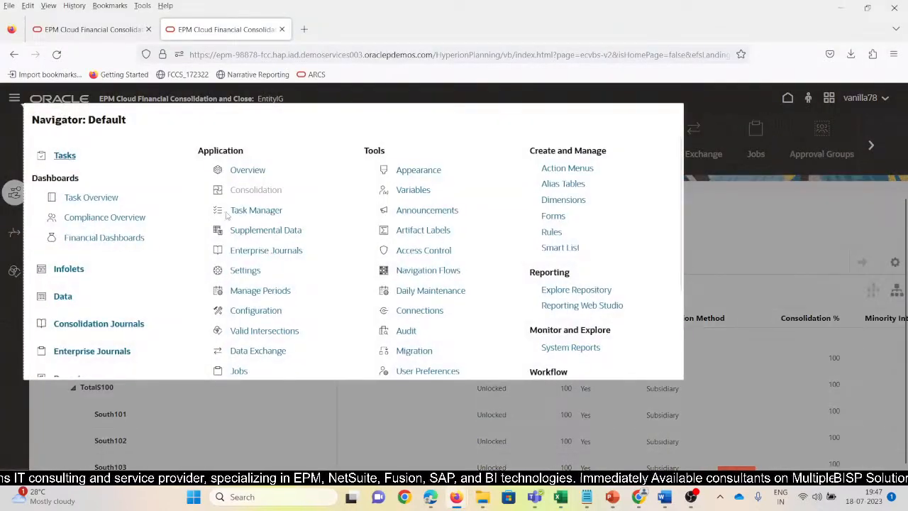
scroll(85, 348, "down", 3)
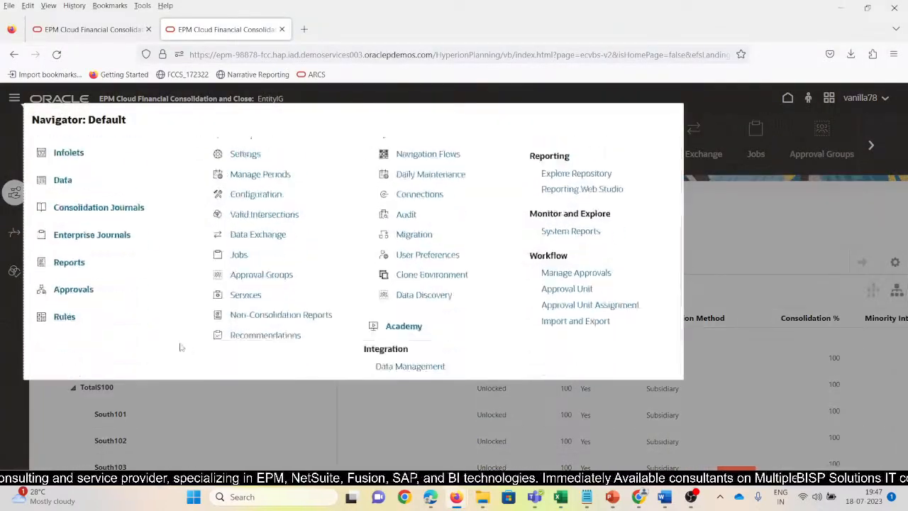
left_click(64, 317)
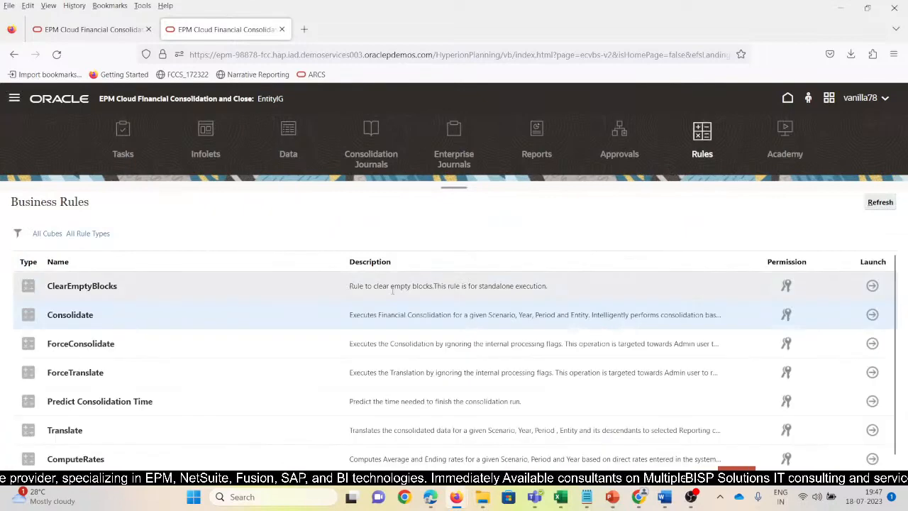
left_click(873, 315)
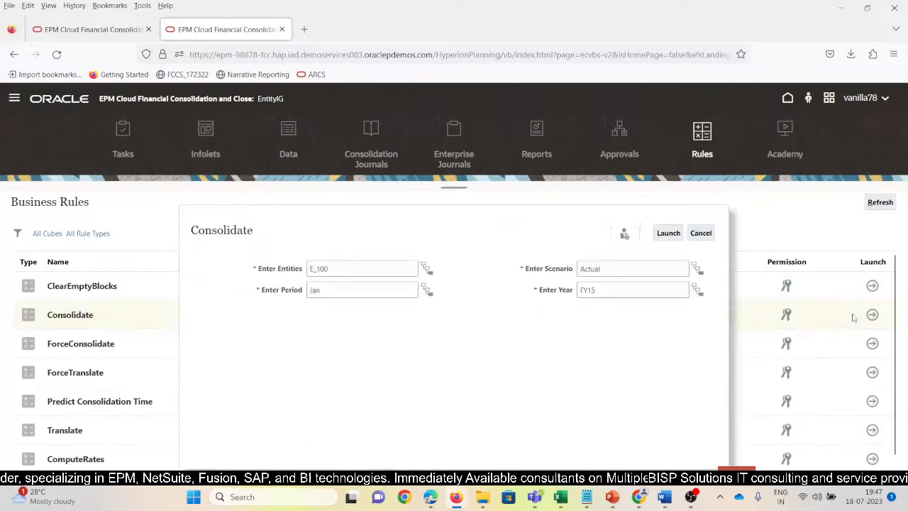
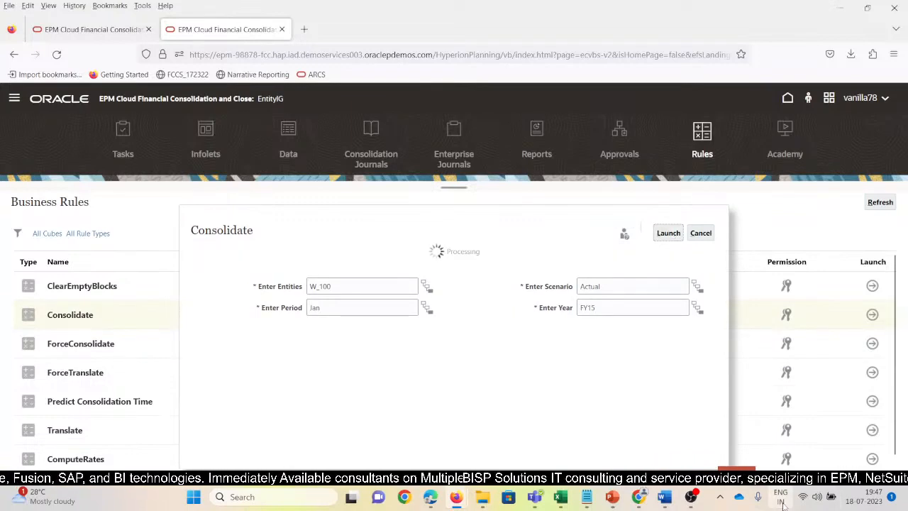
Dismiss the Consolidate rule message, switch to the SV_Entity_Aggregation_IGN... workbook in Excel and refresh its ad hoc grid.
mouse_move(692, 498)
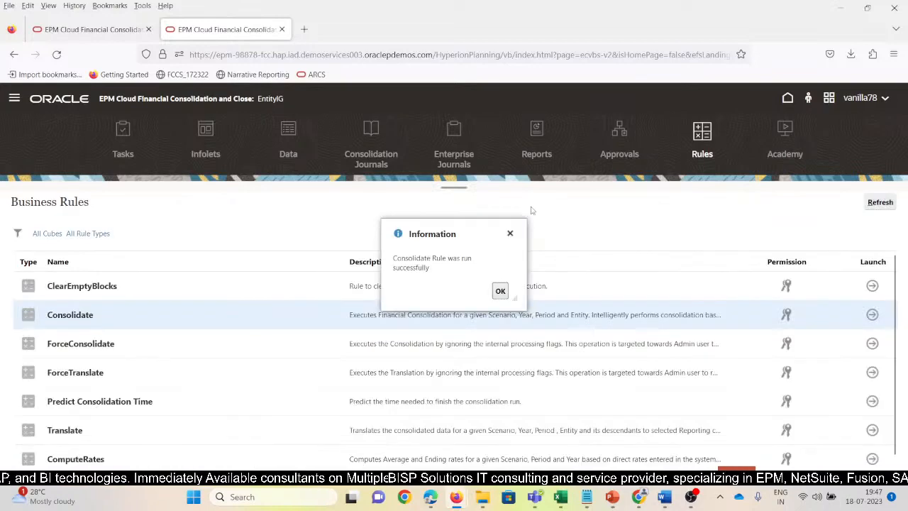
left_click(500, 292)
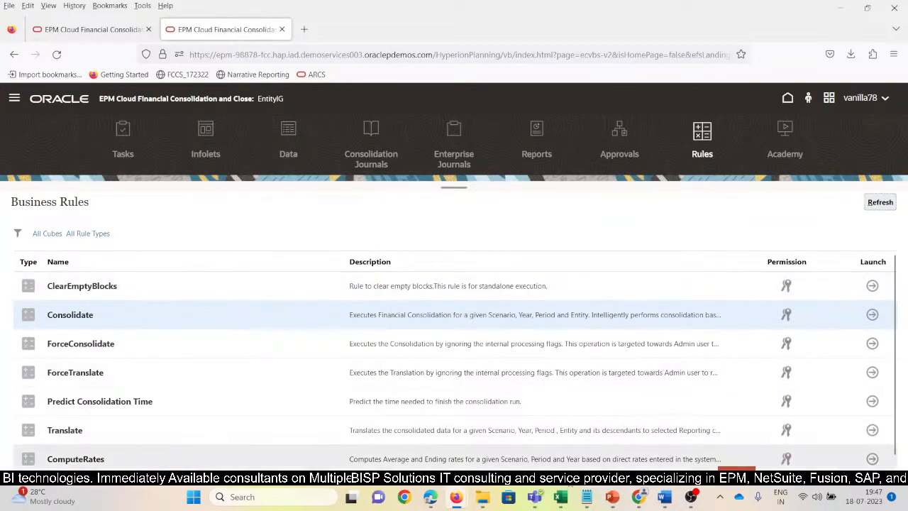
left_click(561, 497)
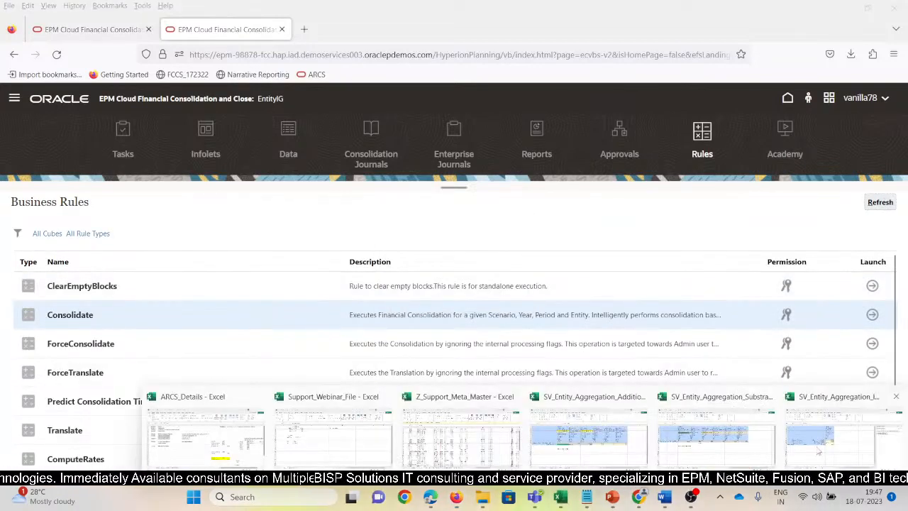
left_click(841, 441)
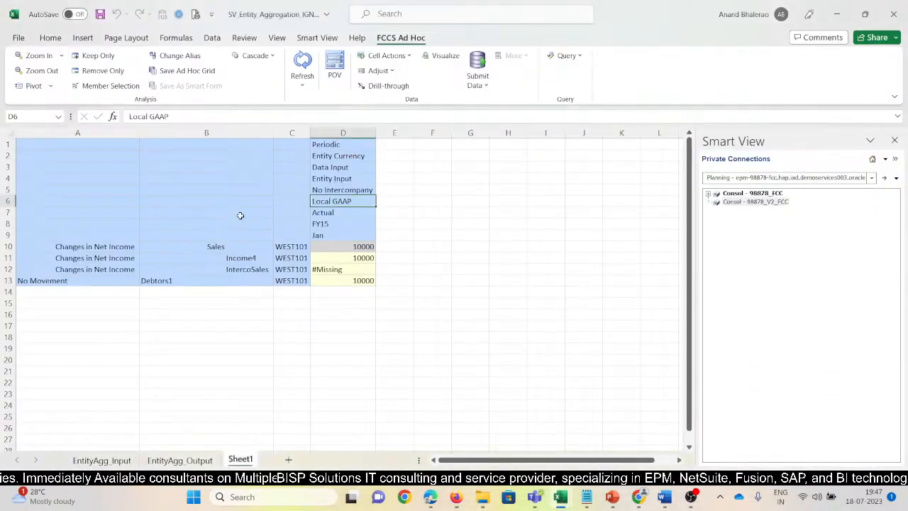
left_click(303, 66)
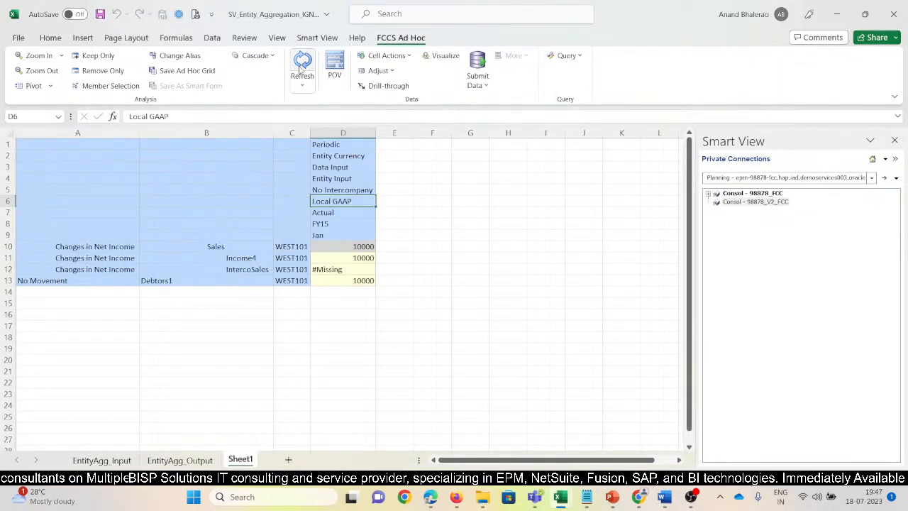
Zoom out the ad hoc grid from No Intercompany to Intercompany Top and from Data Input to Total Input And Adjusted.
left_click(328, 190)
left_click(41, 71)
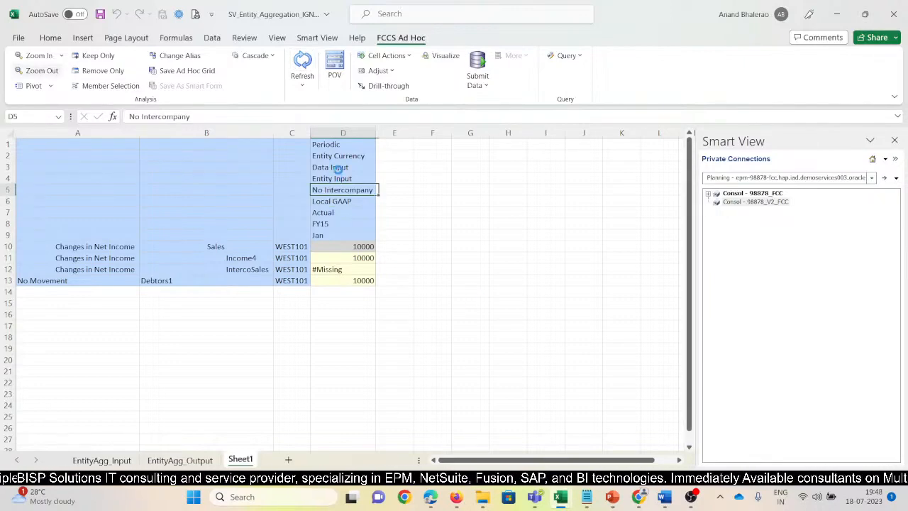
left_click(330, 168)
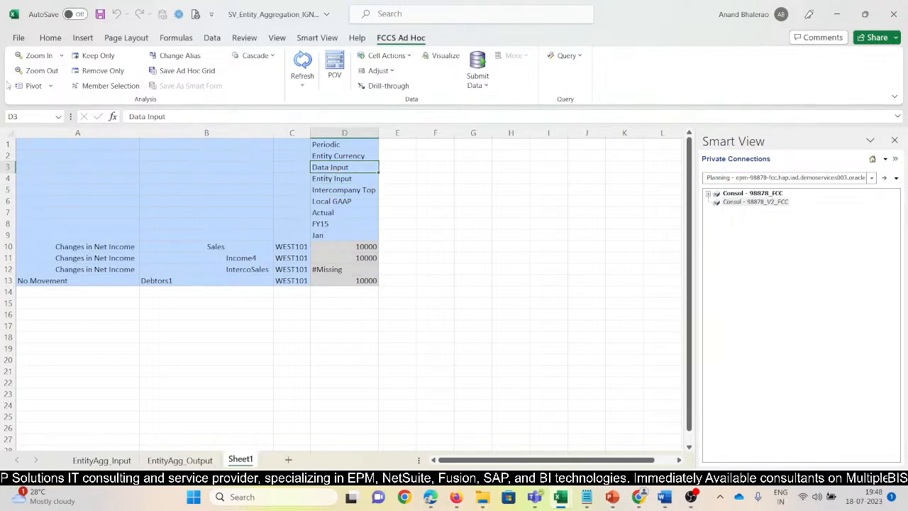
left_click(49, 71)
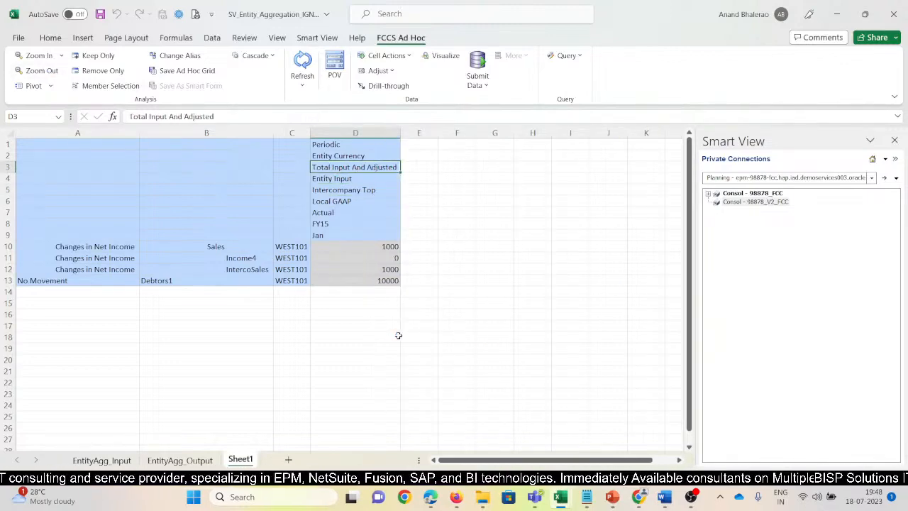
Examine the No Movement and IntercoSales rows against the Total Input And Adjusted and Intercompany Top members.
left_click(351, 190)
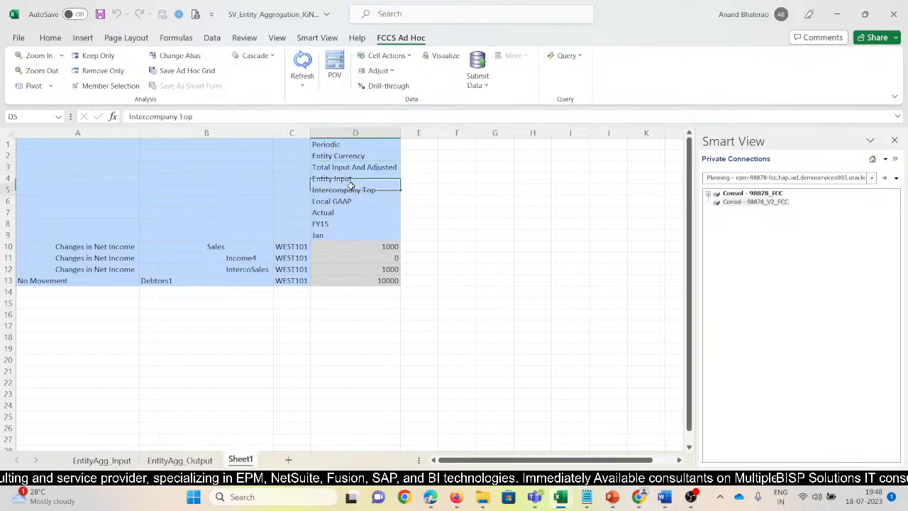
left_click(82, 282)
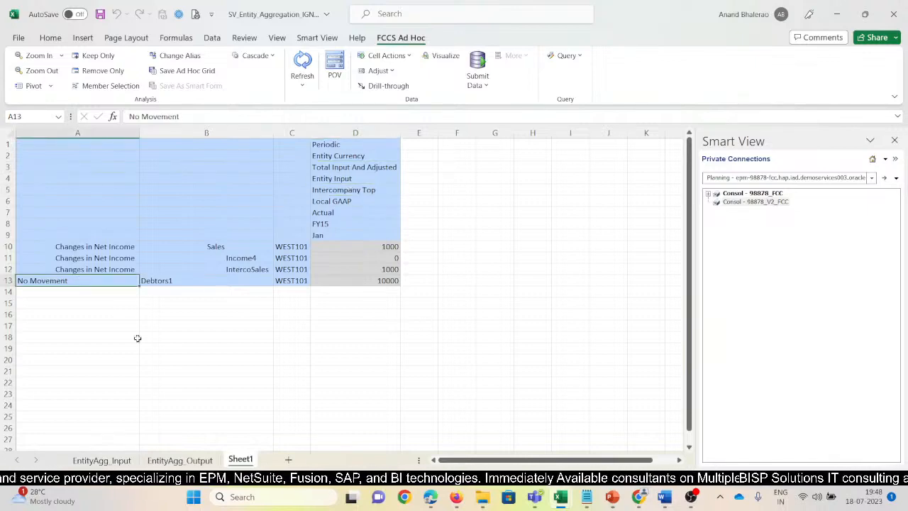
left_click(375, 271)
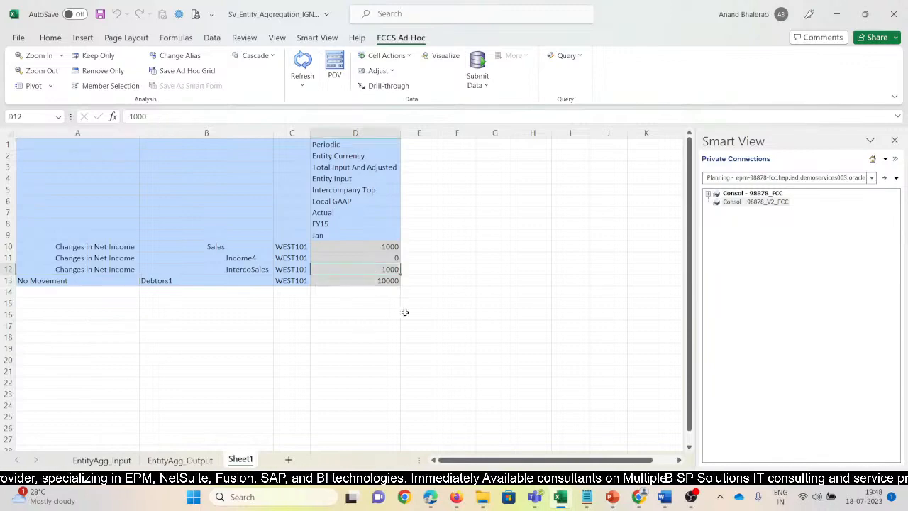
left_click(229, 269)
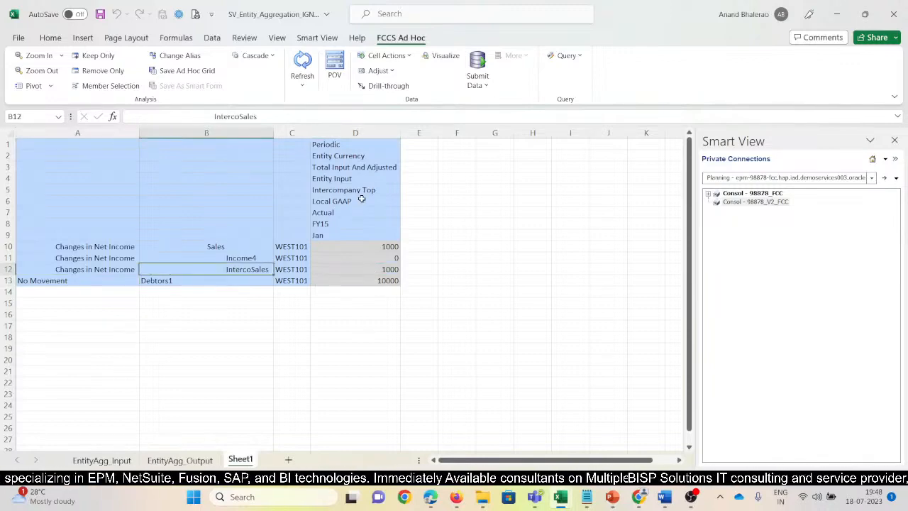
left_click(349, 169)
left_click(370, 190)
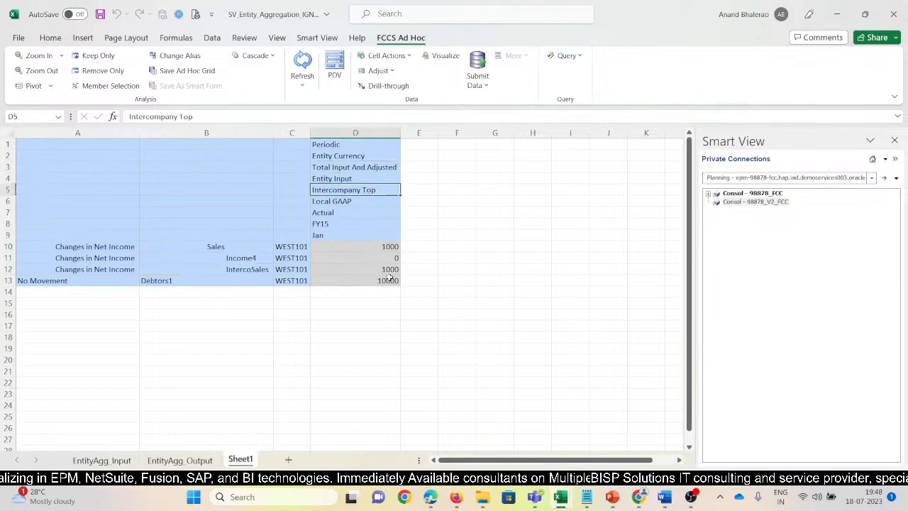
Zoom in on Total Input And Adjusted and set the Smart View data options to suppress No Data / Missing columns.
left_click(377, 169)
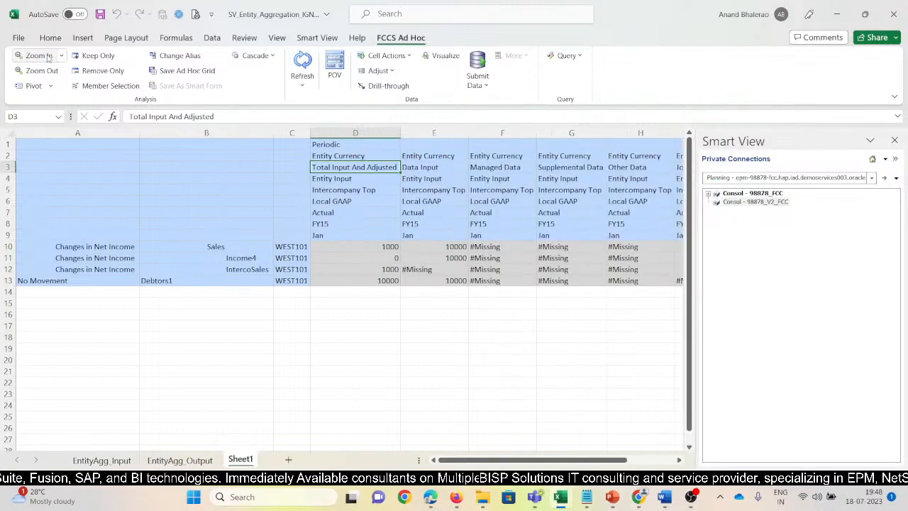
left_click(317, 37)
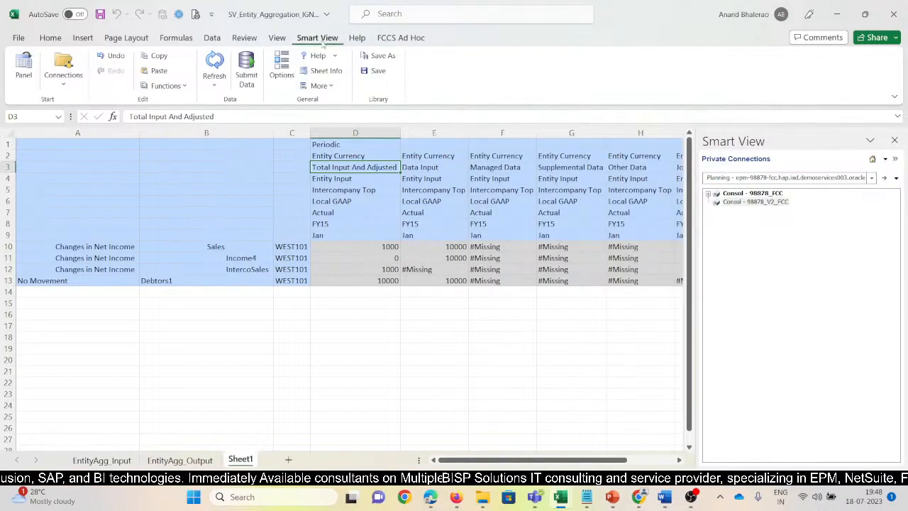
left_click(276, 66)
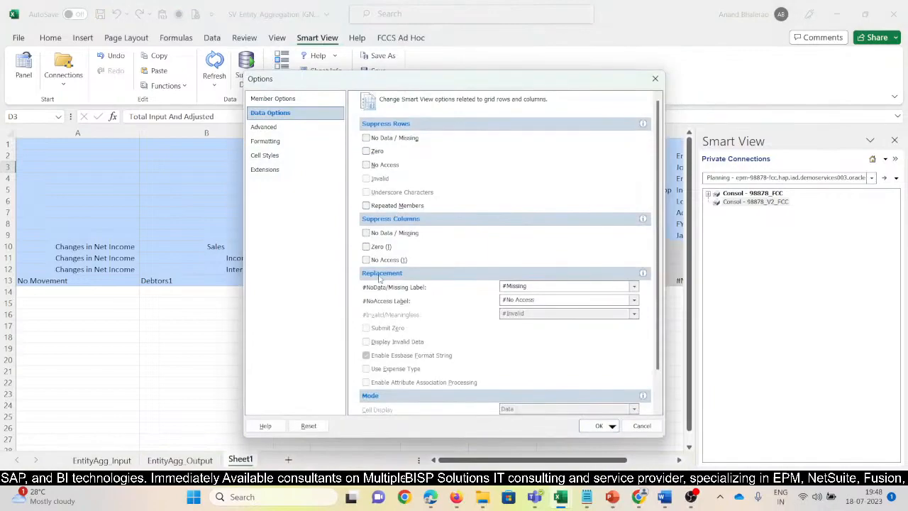
left_click(366, 234)
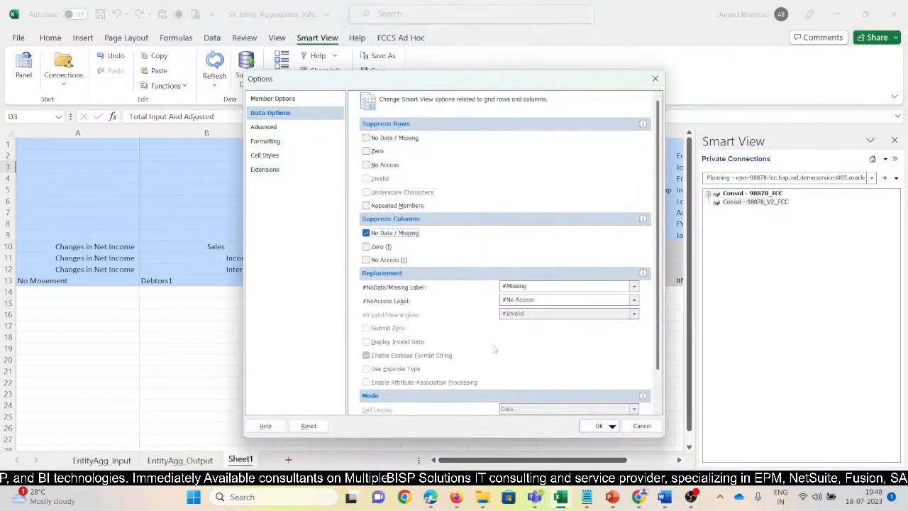
left_click(596, 426)
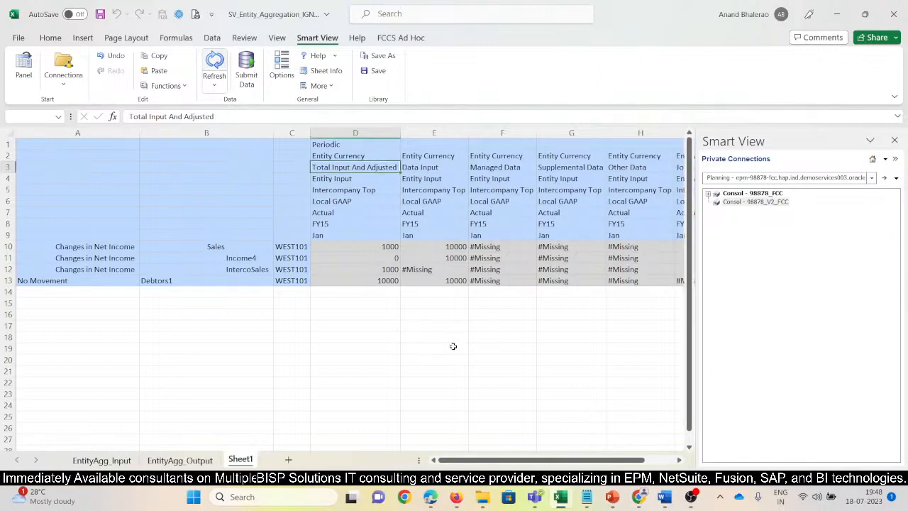
Examine the Journal Input values for Sales, Income4, IntercoSales and Debtors1, and the Intercompany Top members above them.
left_click(249, 260)
left_click(517, 272)
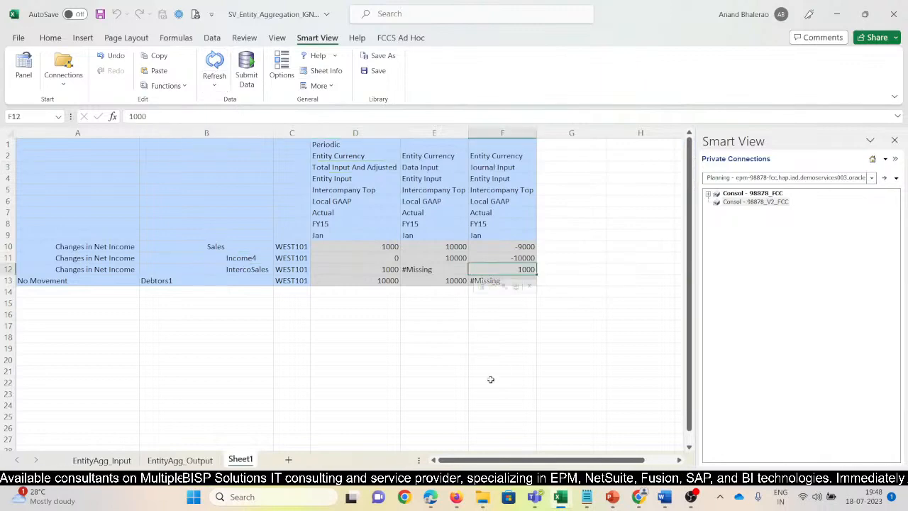
key("Up")
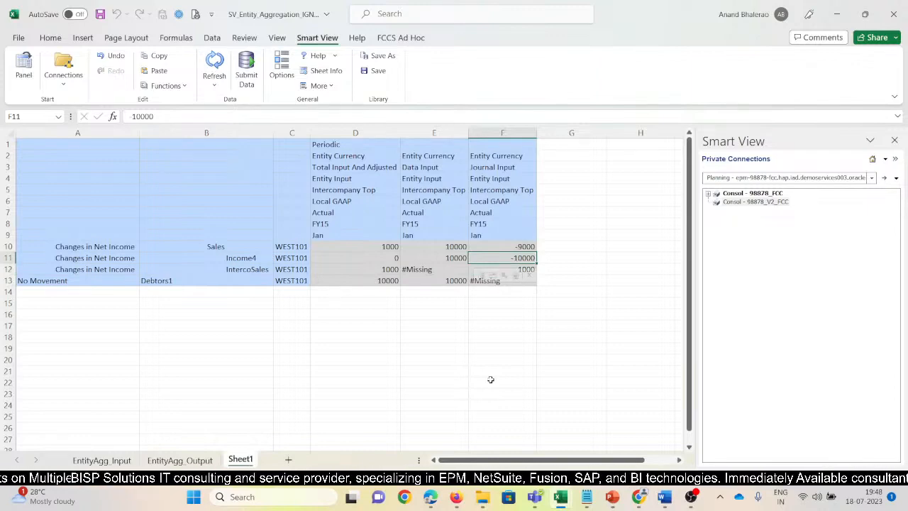
key("Up")
key("Down")
key("Down")
key("Down")
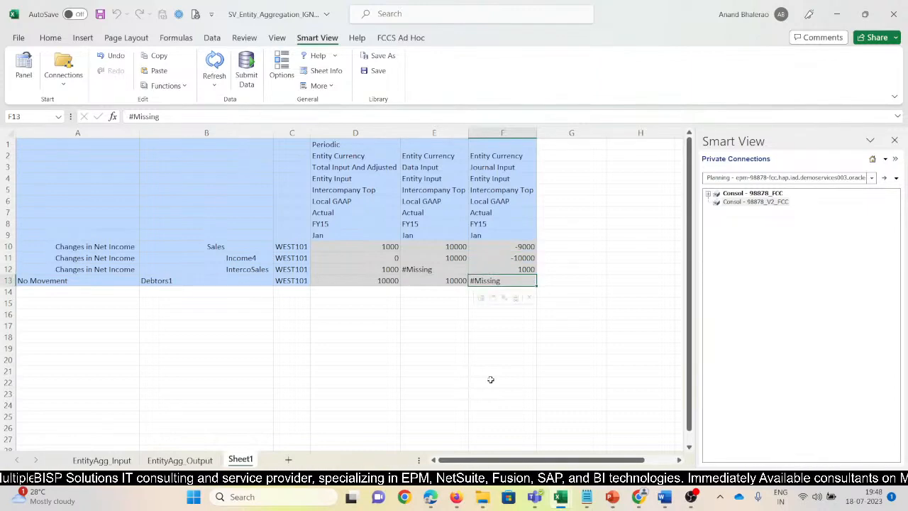
key("Up")
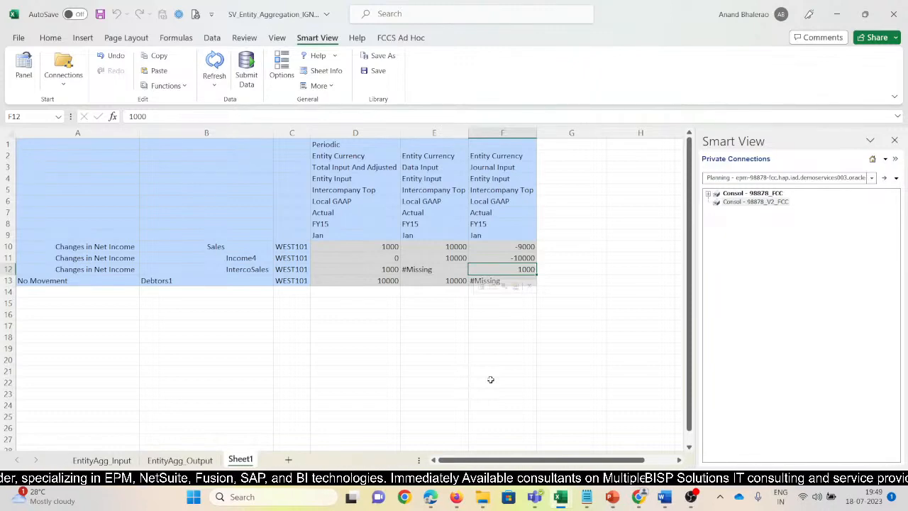
left_click(492, 190)
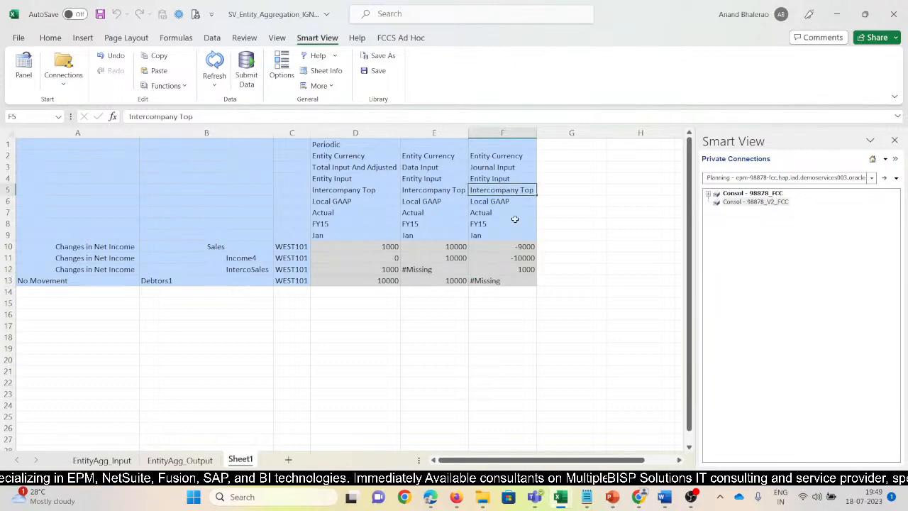
left_click(567, 223)
left_click(354, 191)
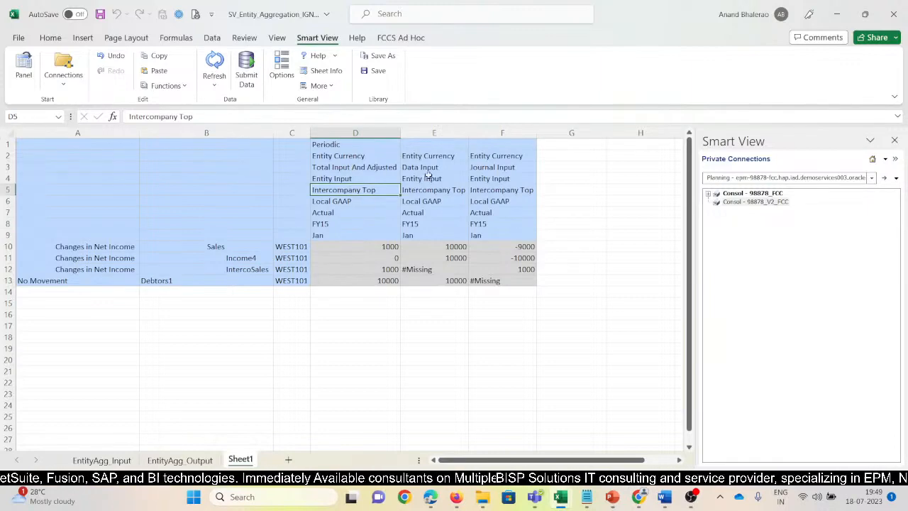
Delete the Data Input and Journal Input columns and the Debtors1 row from the grid.
left_click_drag(425, 133, 514, 133)
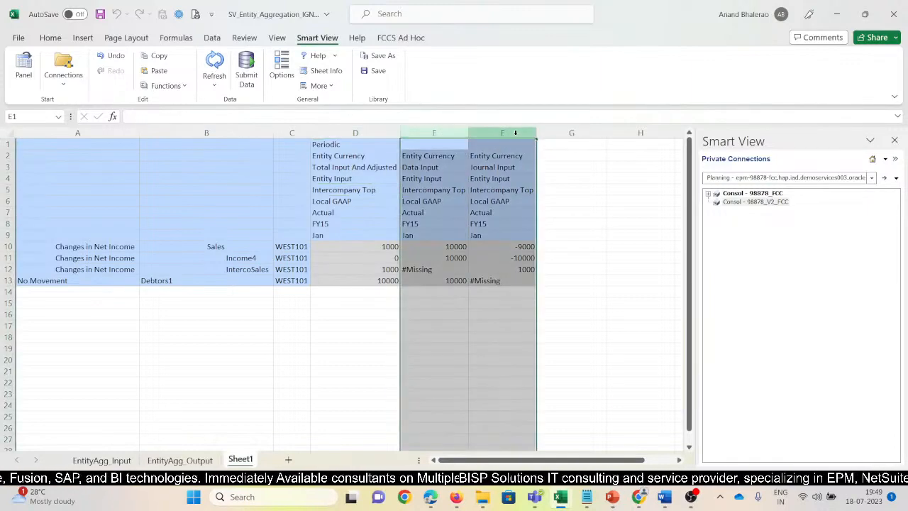
key("ctrl+minus")
left_click(167, 283)
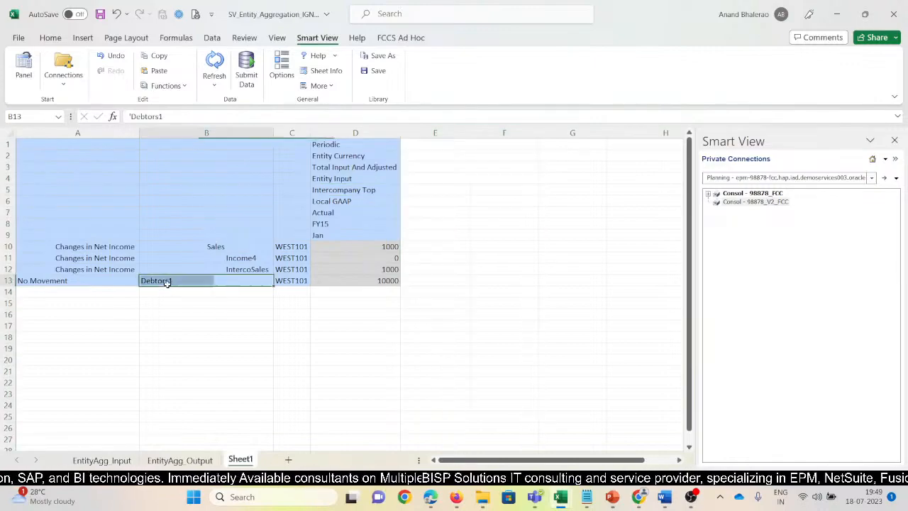
key("shift+space")
key("ctrl+minus")
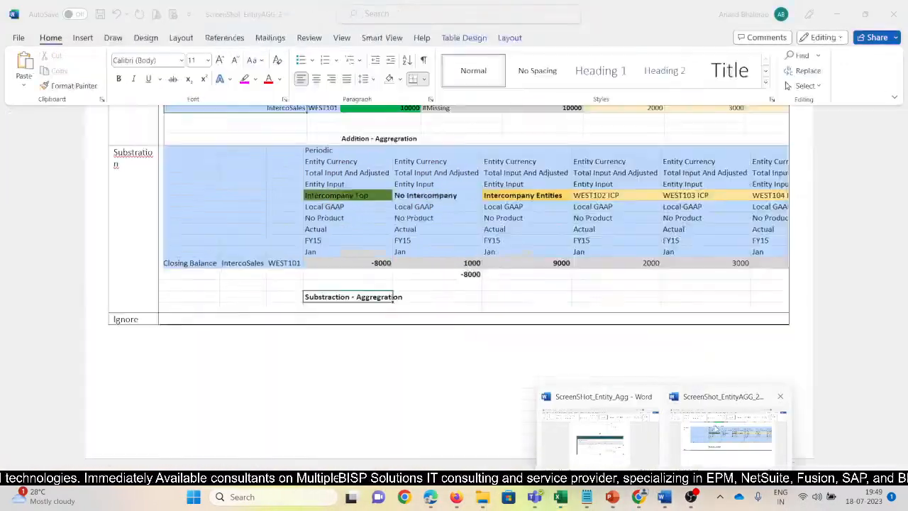
Check the reference layout in the ScreenShot_EntityAGG_2 Word document, return to Excel, and reduce the grid to its IntercoSales row with a refresh.
left_click(706, 422)
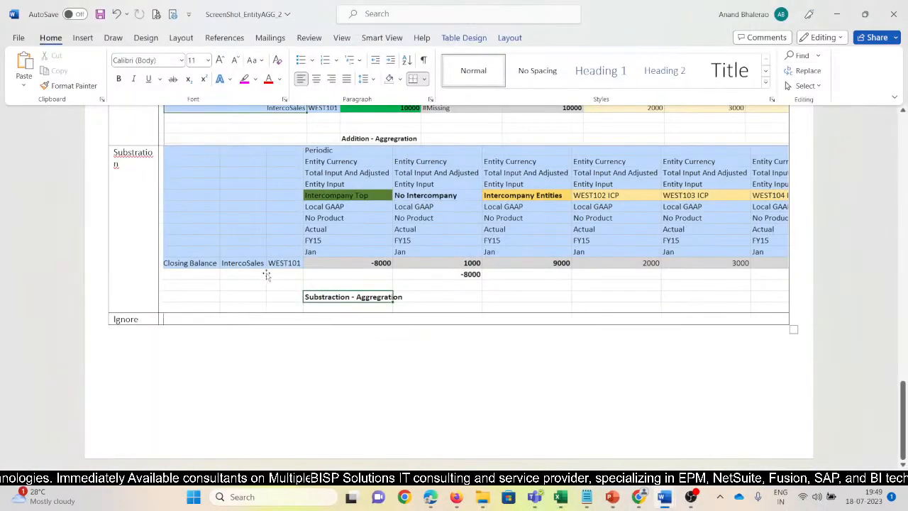
key("alt+Tab")
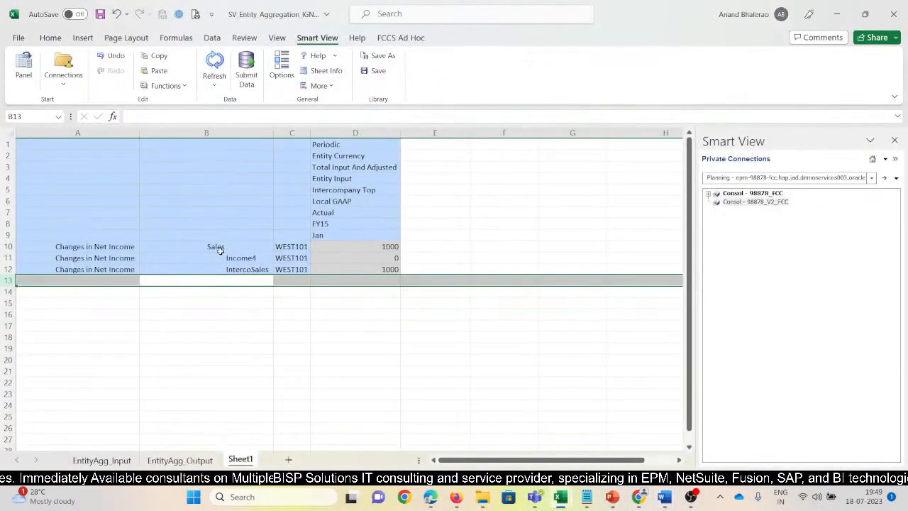
left_click_drag(220, 249, 219, 254)
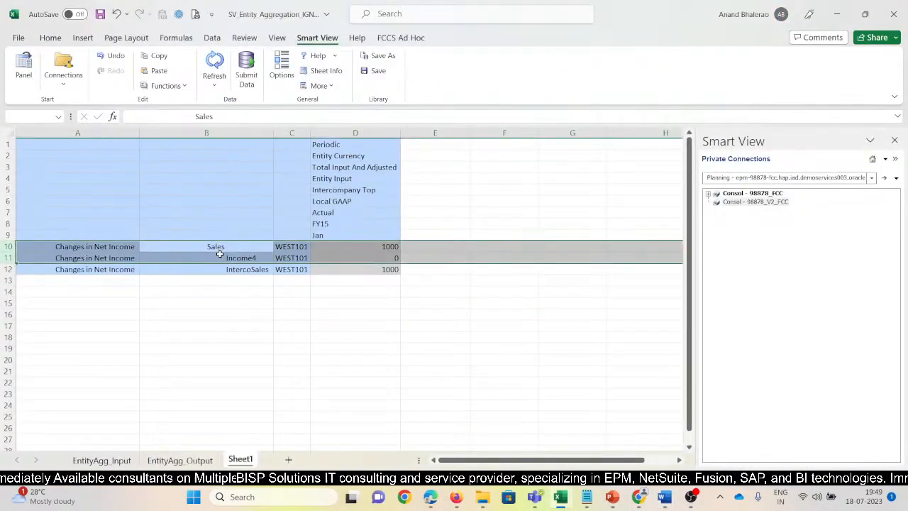
key("ctrl+minus")
left_click(214, 63)
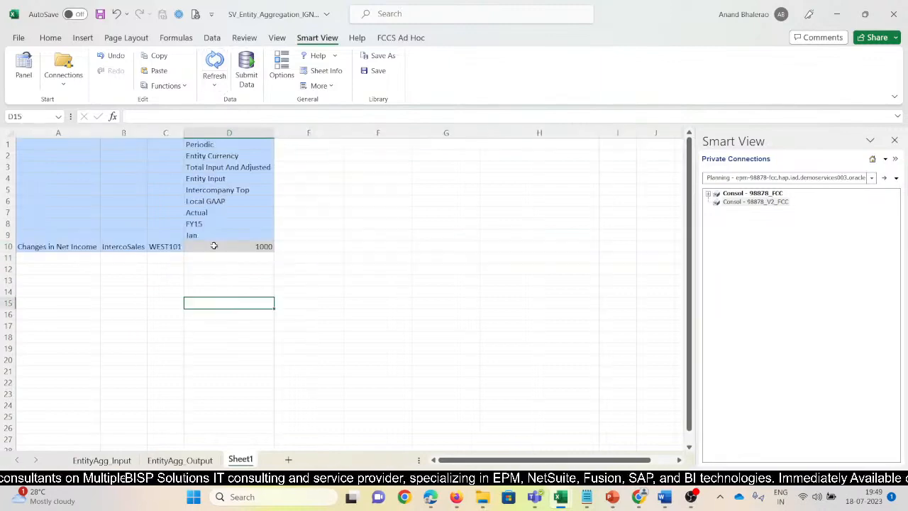
Widen the IntercoSales column B and the Changes in Net Income column A.
left_click(113, 247)
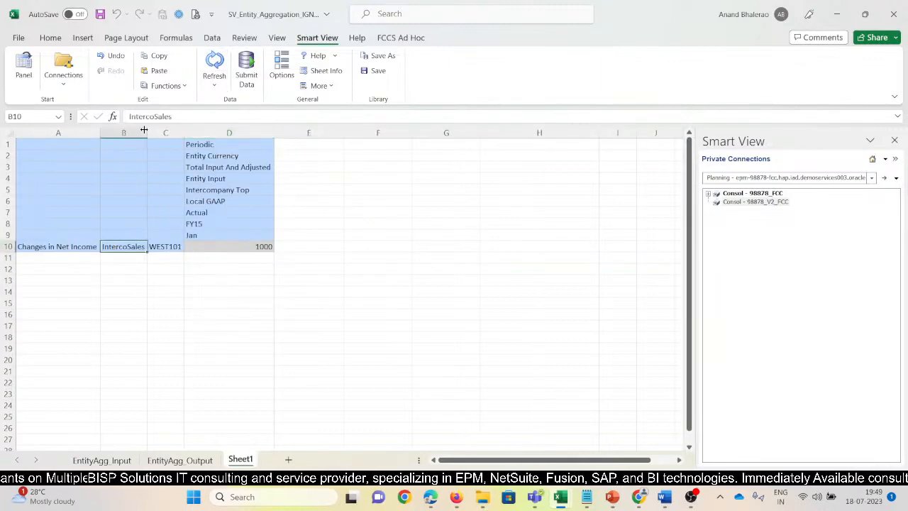
left_click_drag(144, 130, 178, 131)
left_click_drag(100, 133, 116, 132)
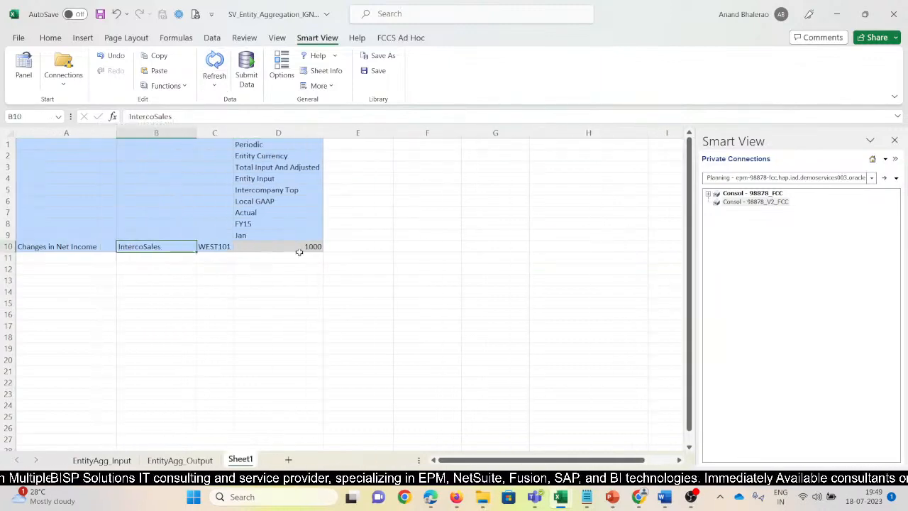
Zoom in on the Intercompany Top member in D5 to expand its child members across the IntercoSales grid.
left_click(290, 247)
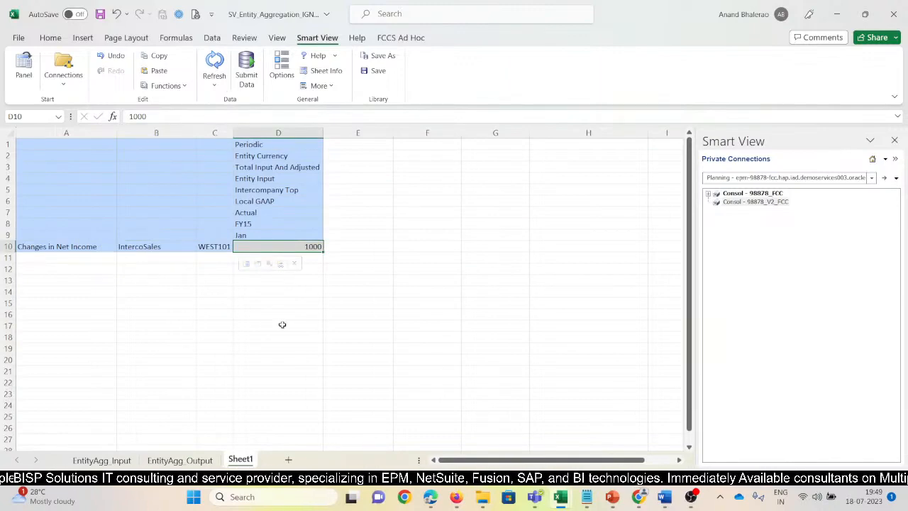
left_click(272, 192)
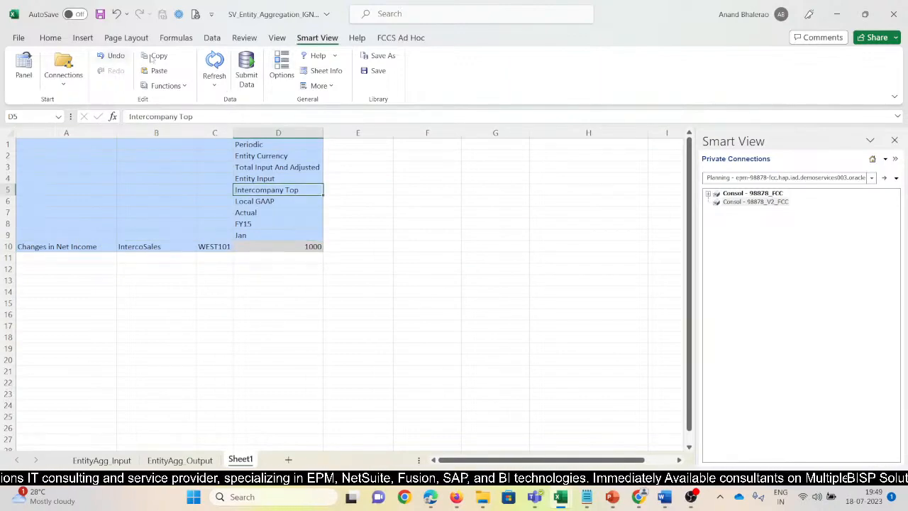
left_click(398, 40)
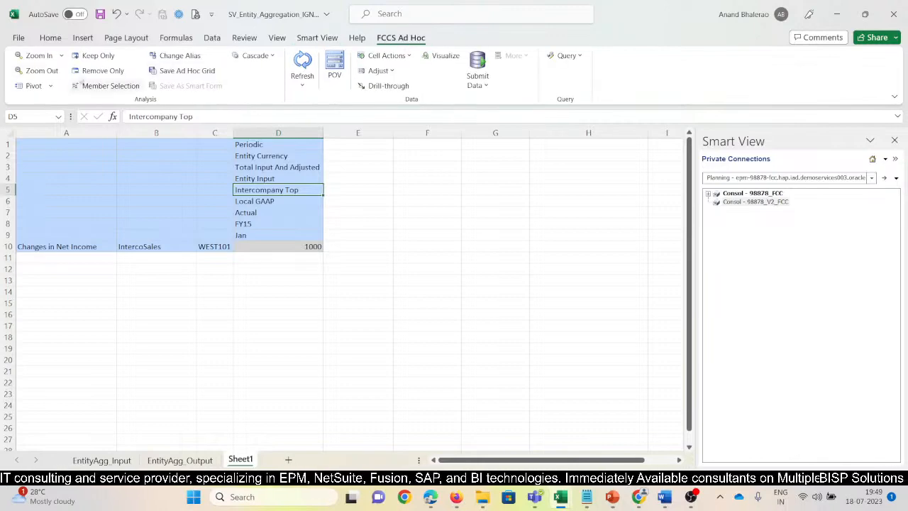
left_click(40, 56)
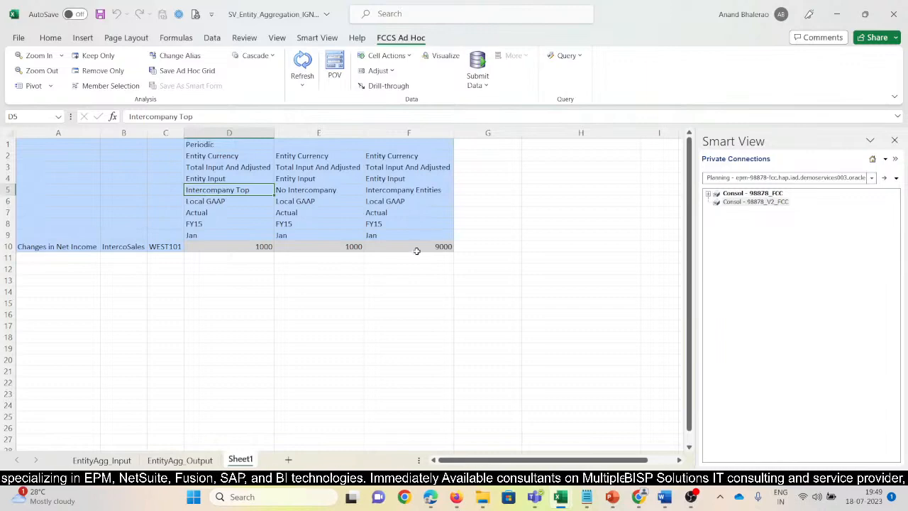
Zoom in on the Intercompany Entities member in F5 to expand the individual ICP members.
left_click(319, 190)
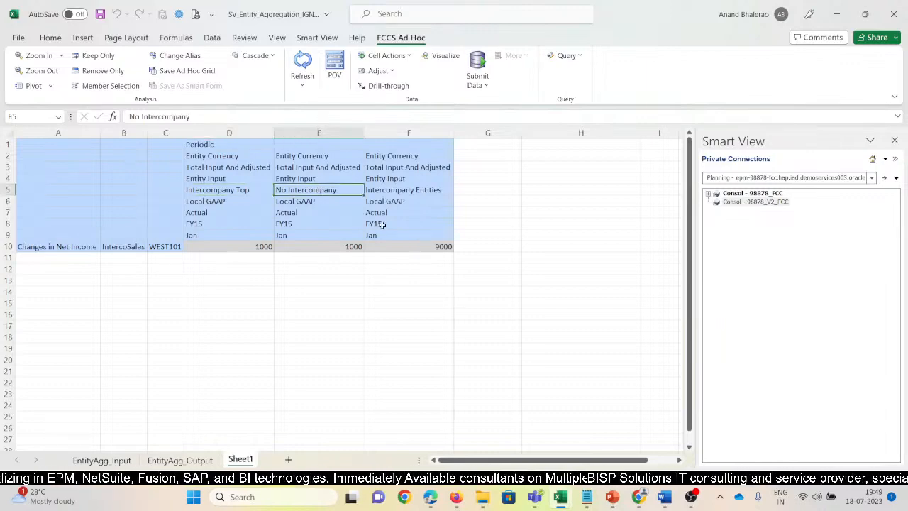
left_click(411, 194)
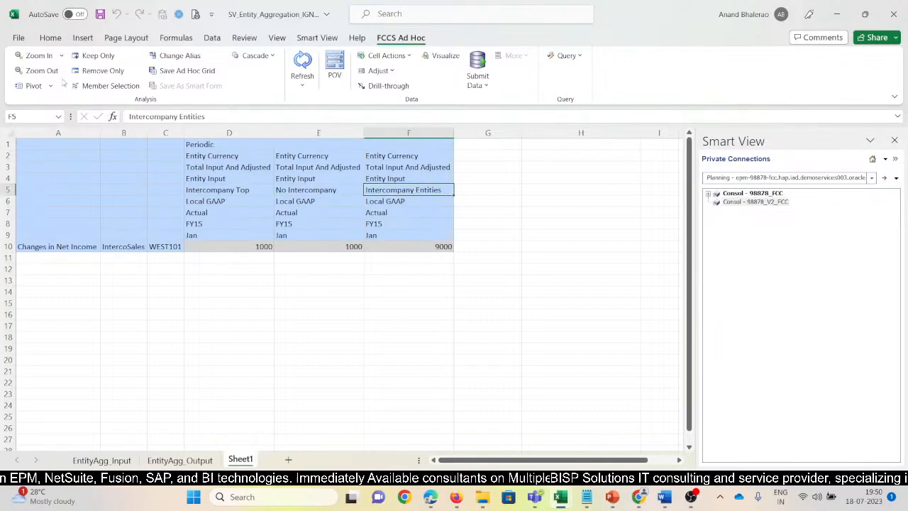
left_click(39, 56)
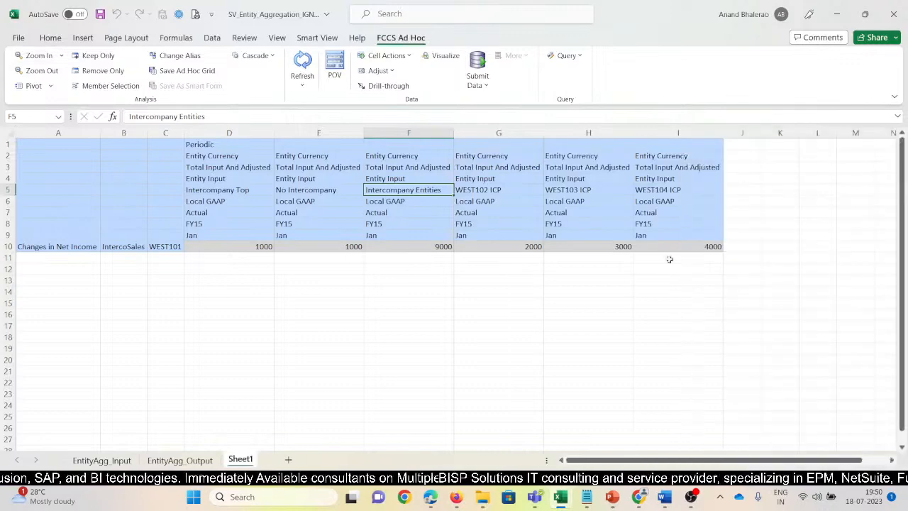
Bold the WEST102, WEST103 and WEST104 ICP values in row 10 and total them in bold in F11 with =SUM(G10:I10).
left_click_drag(522, 246, 683, 245)
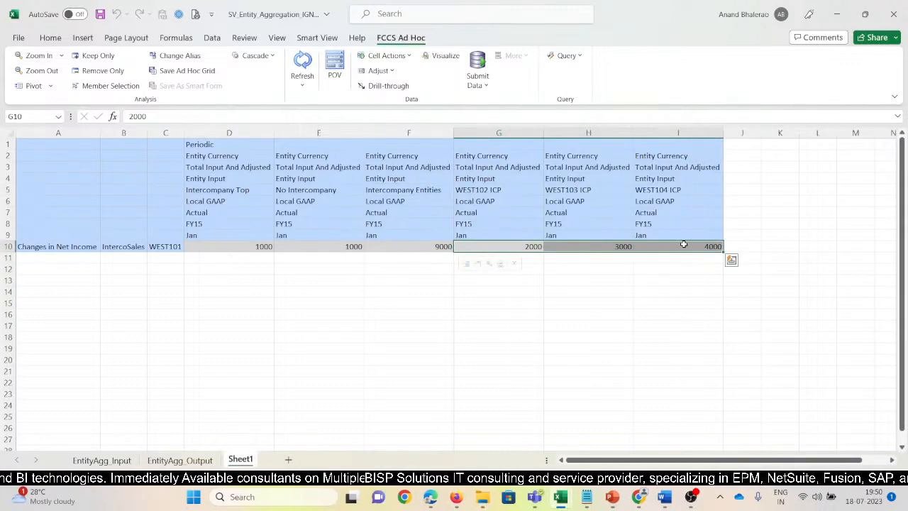
key("ctrl+b")
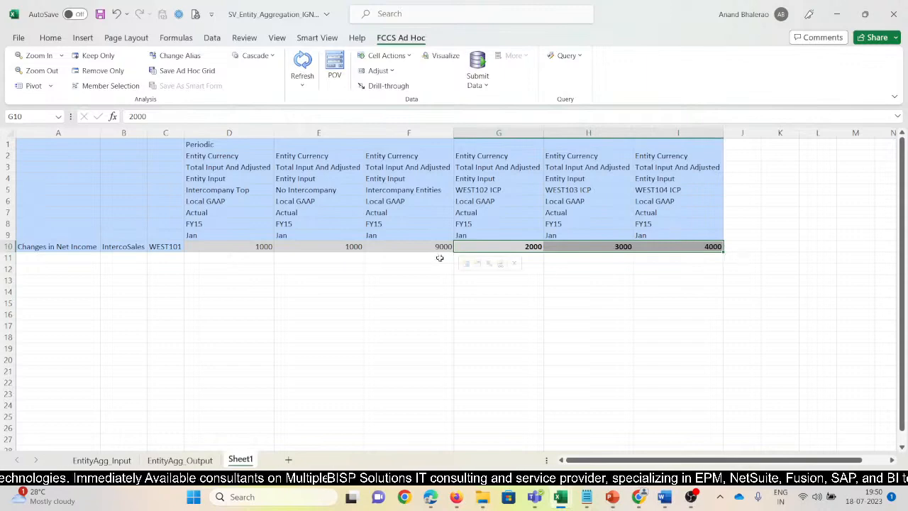
left_click(439, 258)
key("alt+=")
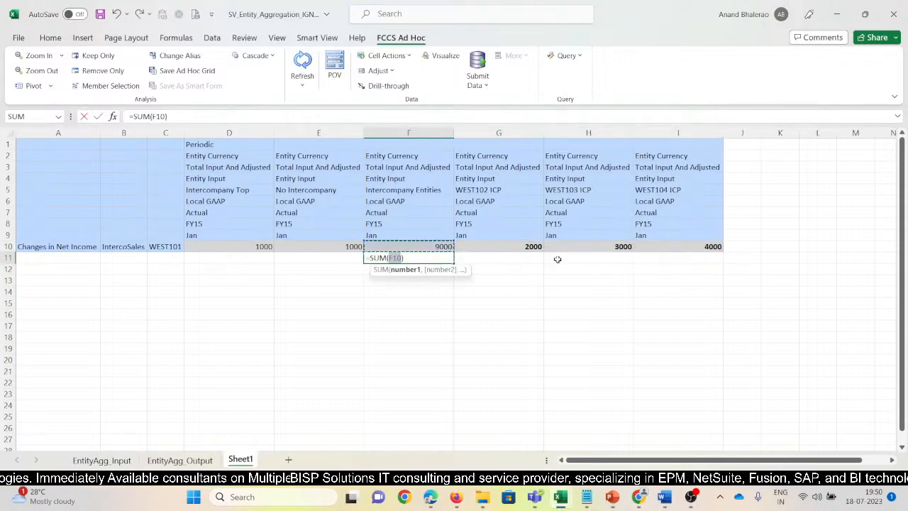
key("Right")
key("shift+Right")
key("shift+Right")
key("Return")
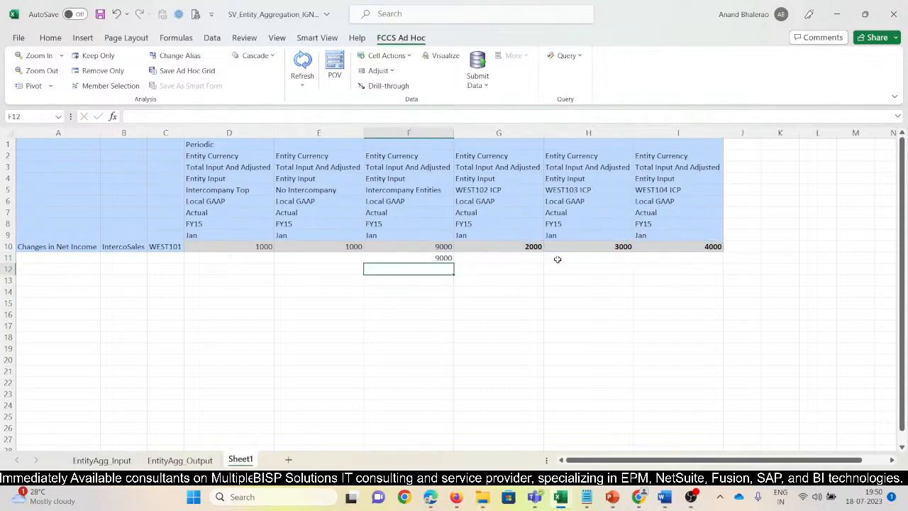
key("Up")
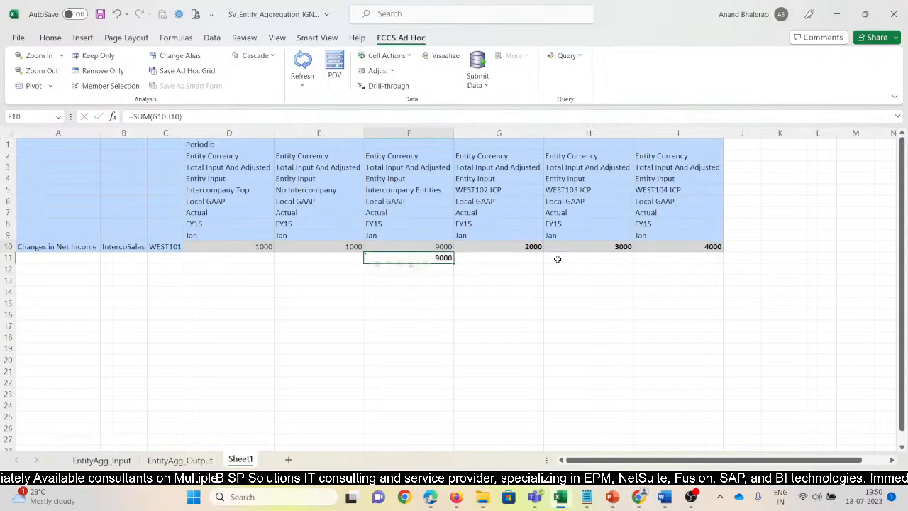
key("Up")
key("Left")
key("Left")
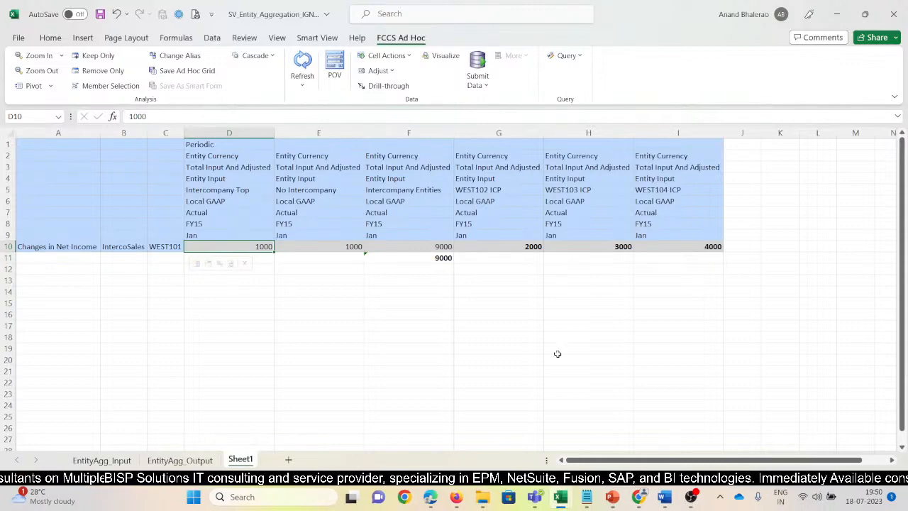
Fill the Intercompany Entities cell with yellow and the No Intercompany cell with light orange.
left_click(432, 190)
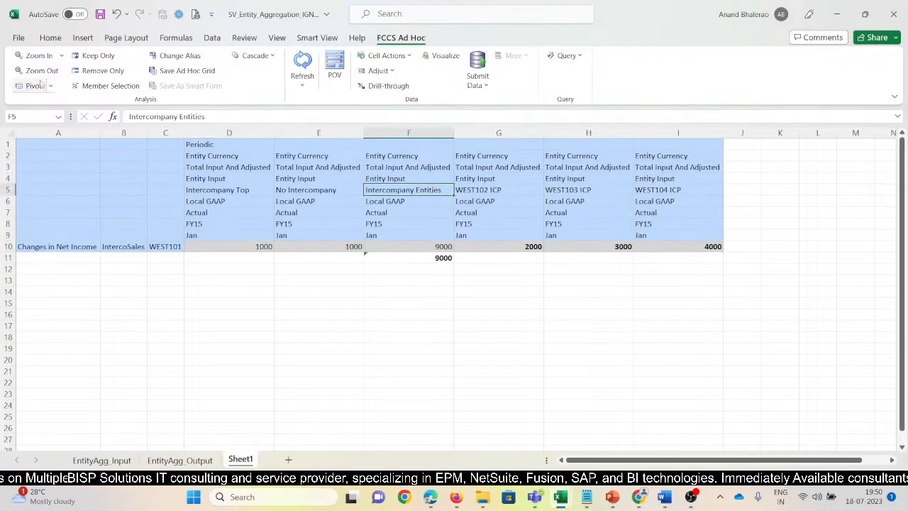
left_click(51, 39)
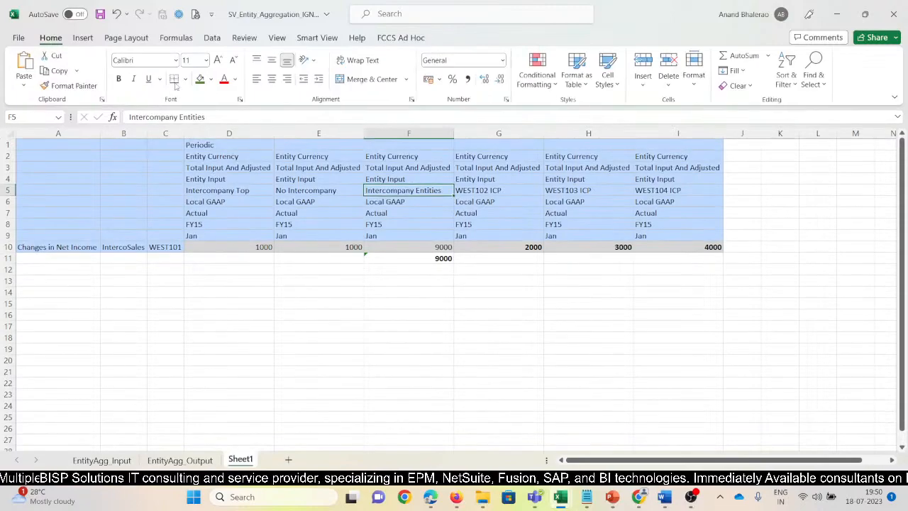
left_click(211, 79)
left_click(232, 190)
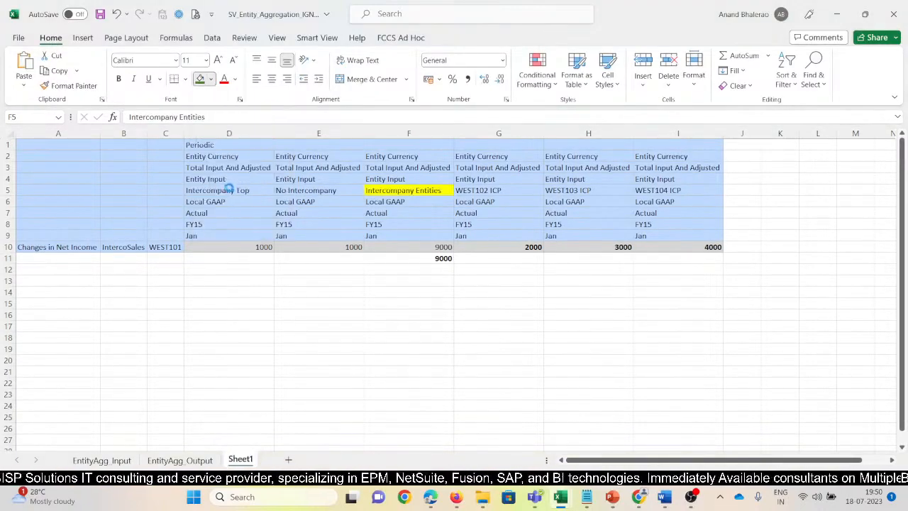
left_click(324, 190)
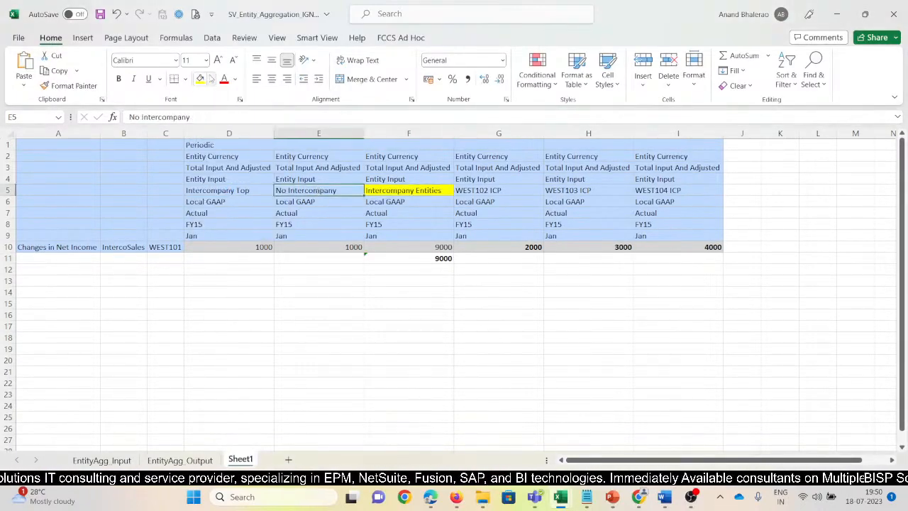
left_click(210, 79)
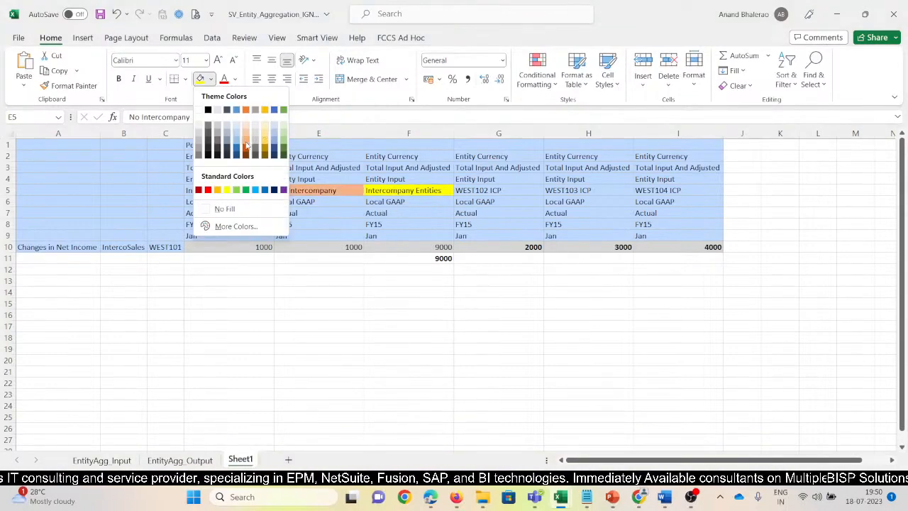
left_click(246, 140)
Fill the Intercompany Top cell with gold and the WEST102, WEST103 and WEST104 ICP cells with a paler gold.
left_click(226, 190)
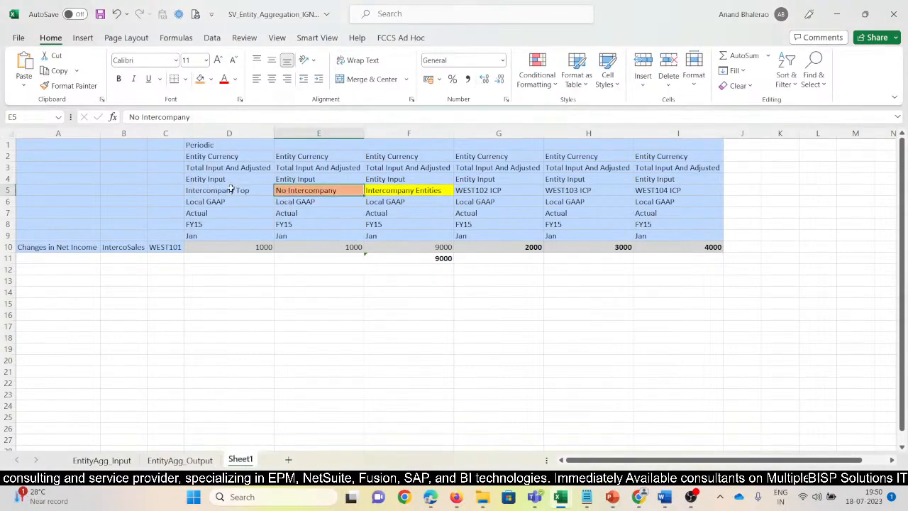
left_click(210, 79)
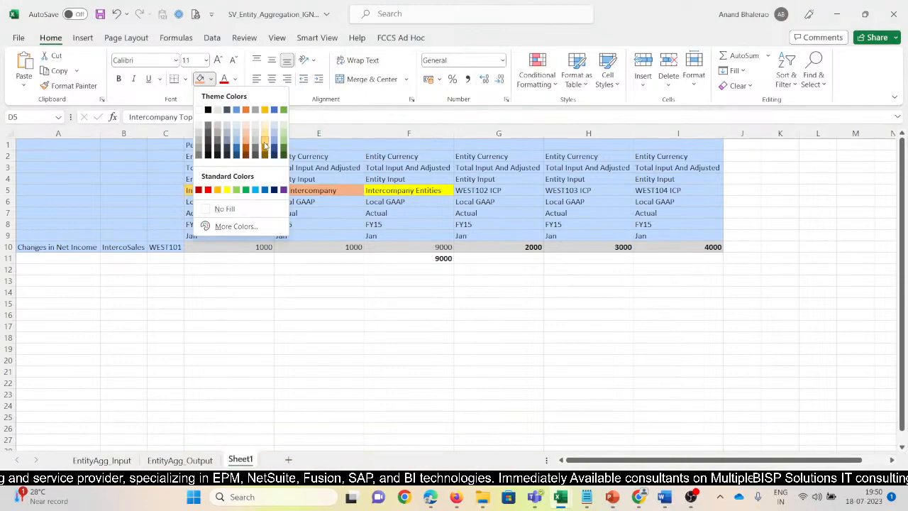
left_click(265, 144)
left_click_drag(492, 190, 663, 190)
left_click(211, 79)
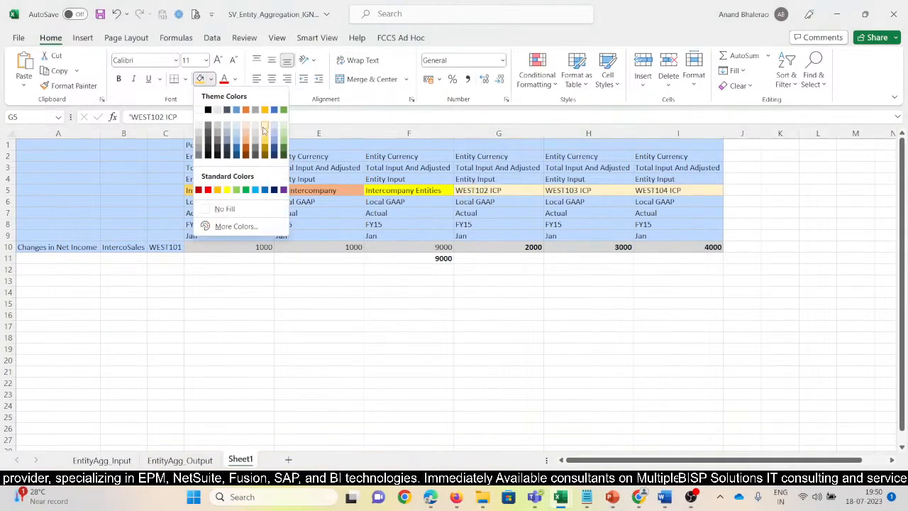
left_click(265, 131)
left_click(555, 281)
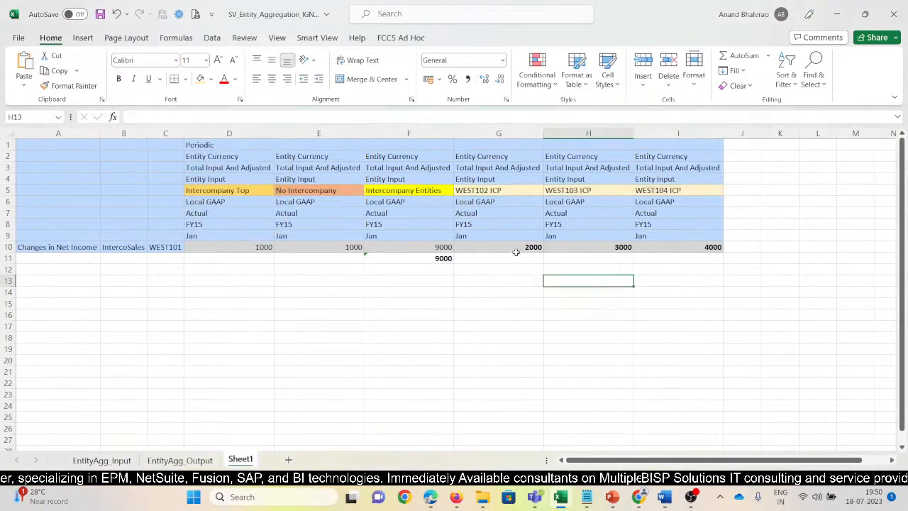
Compare the row 10 values of the ICP, No Intercompany and Intercompany Entities members, and bold the Intercompany Top cell in D5.
left_click_drag(514, 250, 672, 249)
left_click(425, 193)
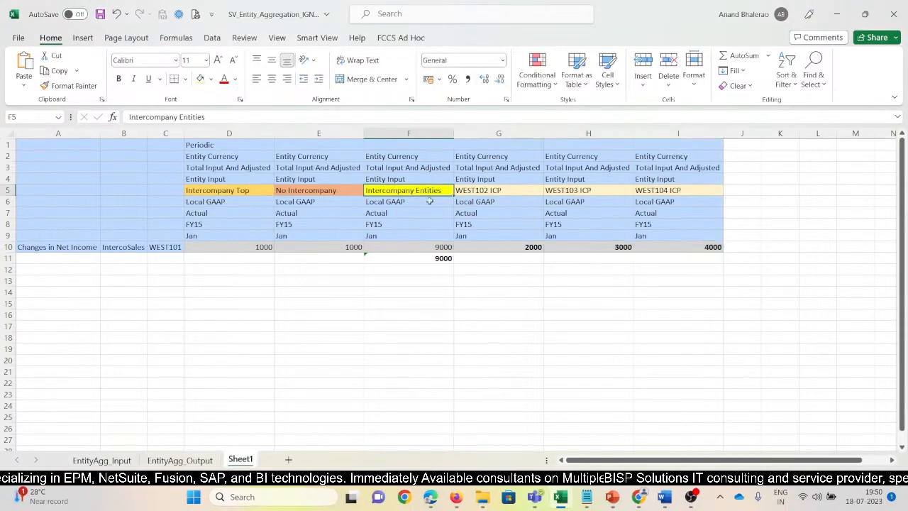
left_click(328, 188)
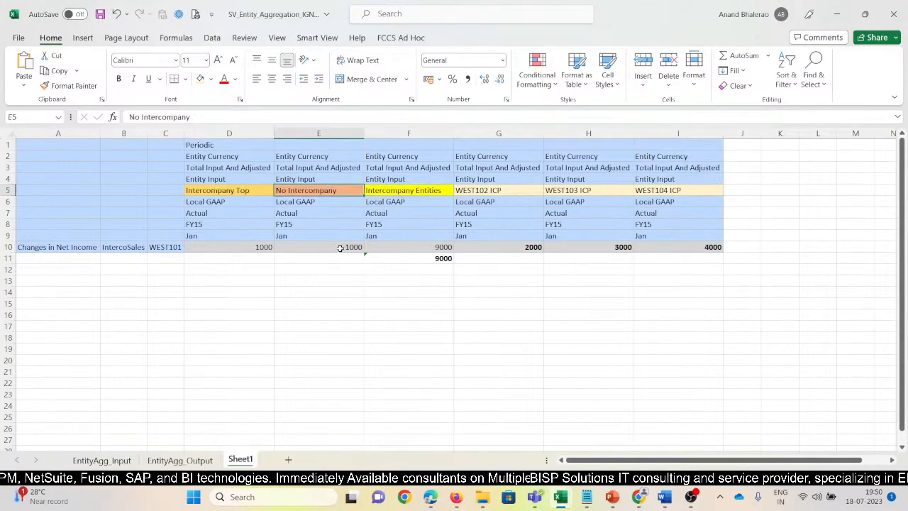
left_click(340, 247)
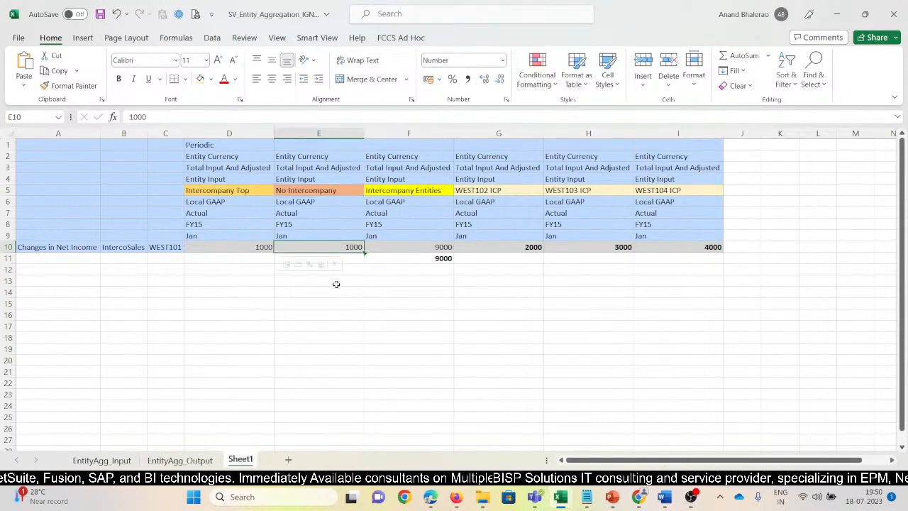
left_click(218, 190)
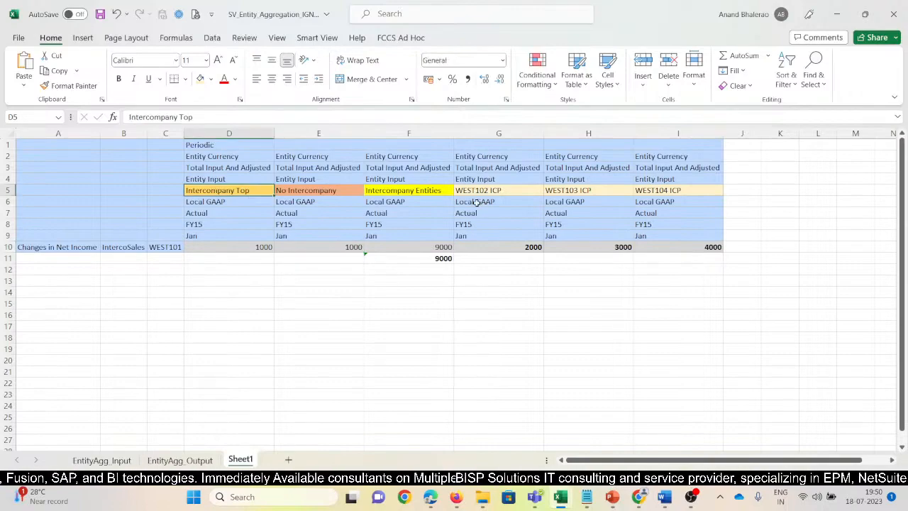
key("ctrl+b")
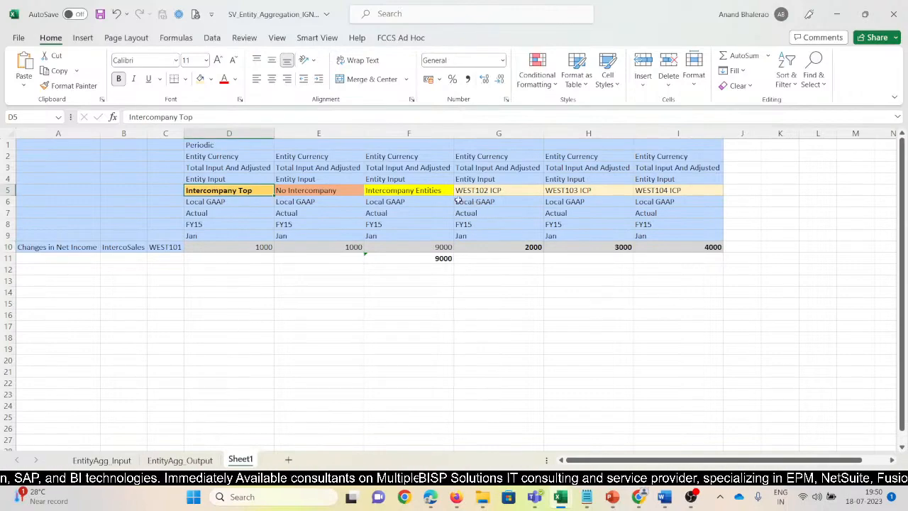
left_click(224, 246)
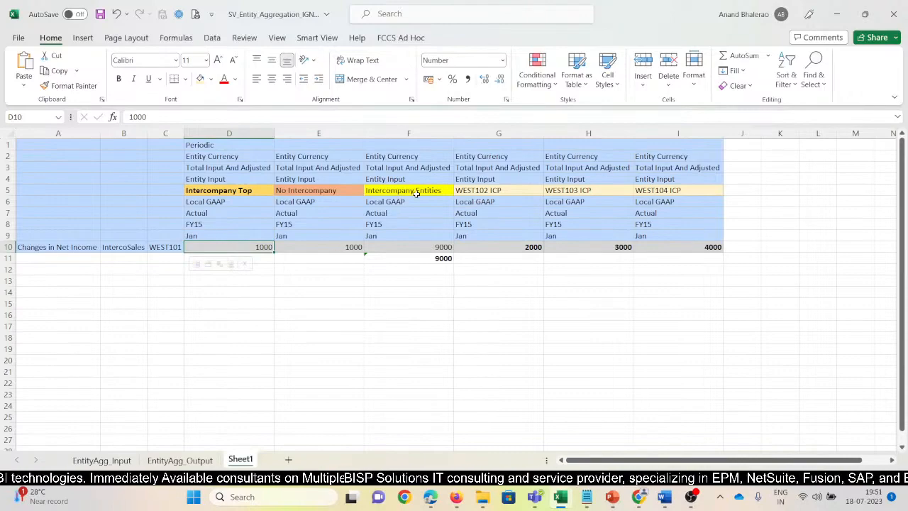
left_click(428, 246)
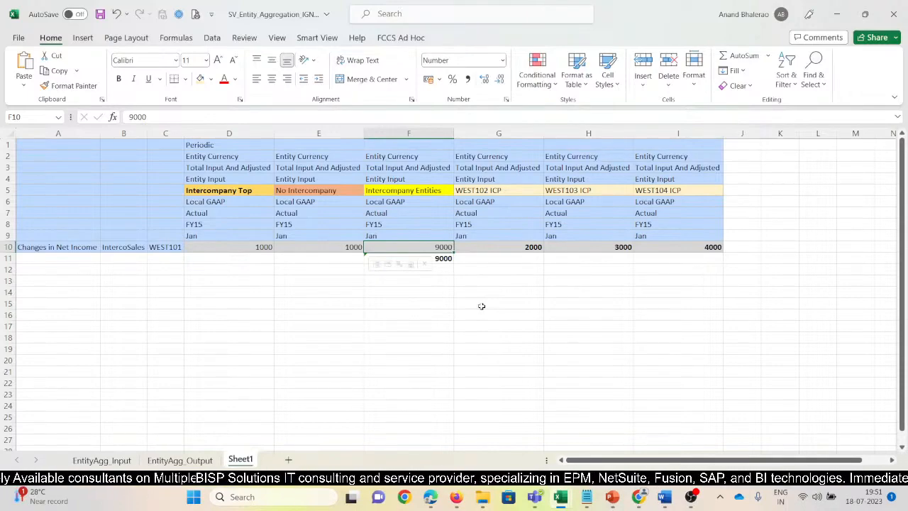
Copy the "Substraction - Aggregration" label from the SV_Entity_Aggregation_Substraction workbook into D13 of the Ignore workbook's Sheet1.
mouse_move(560, 496)
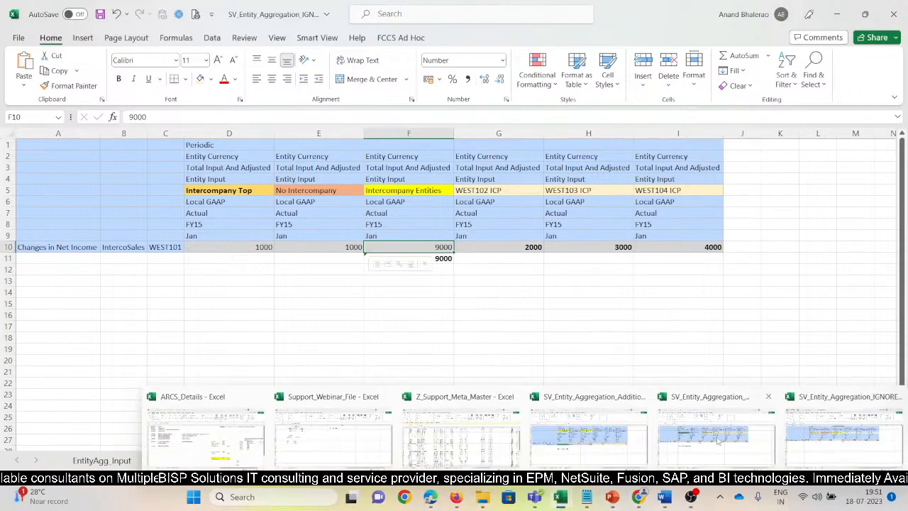
left_click(620, 410)
left_click(181, 291)
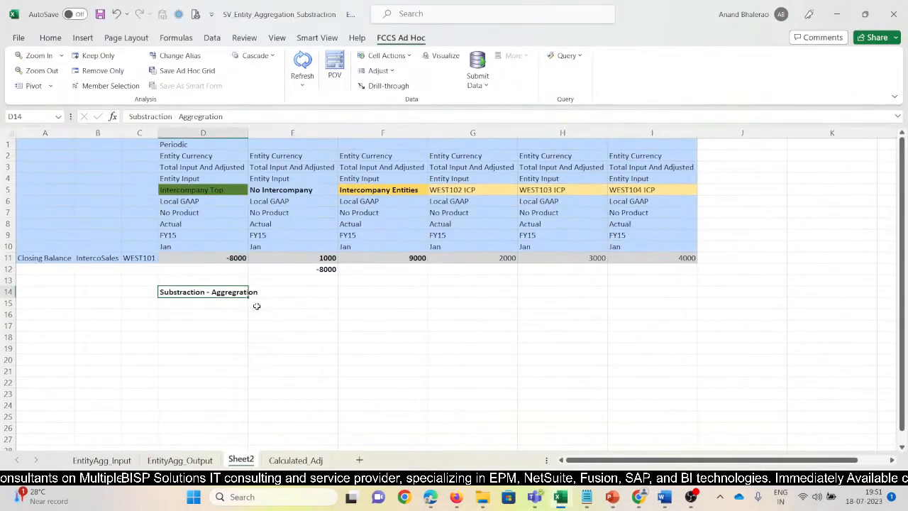
key("ctrl+c")
key("alt+Tab")
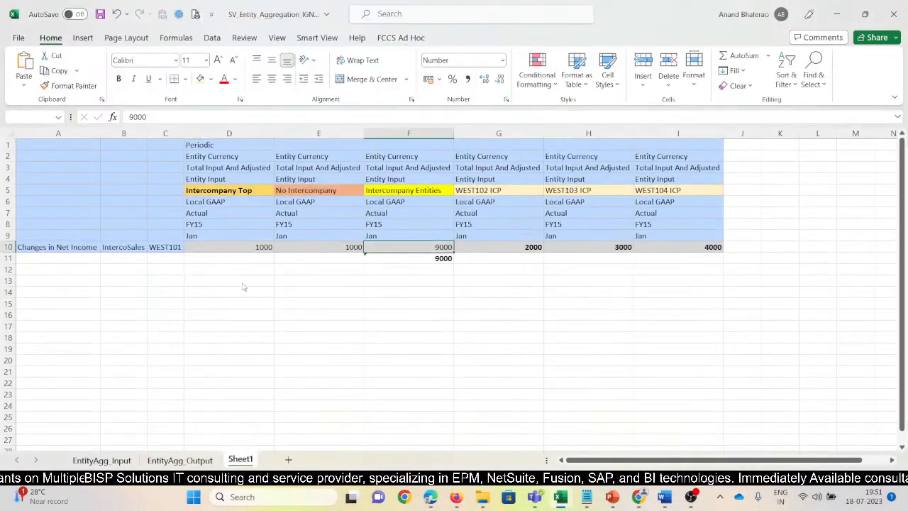
left_click(237, 279)
key("ctrl+v")
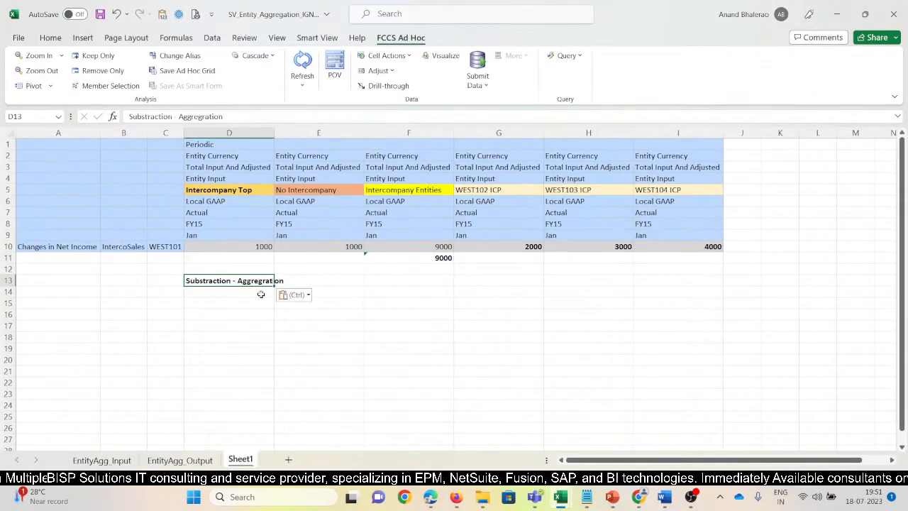
Change the label in D13 to "Ignore - Aggregration" and save the workbook.
left_click(175, 116)
left_click_drag(173, 117, 129, 116)
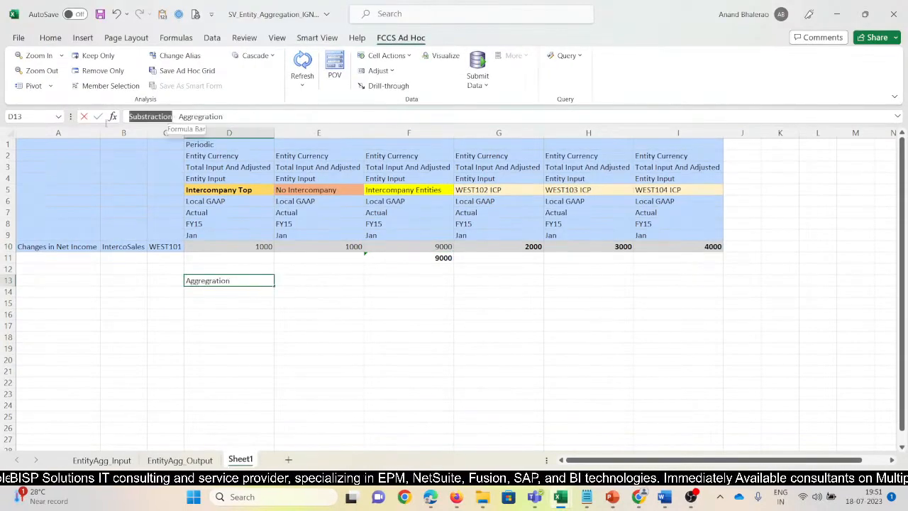
type("Ignore -")
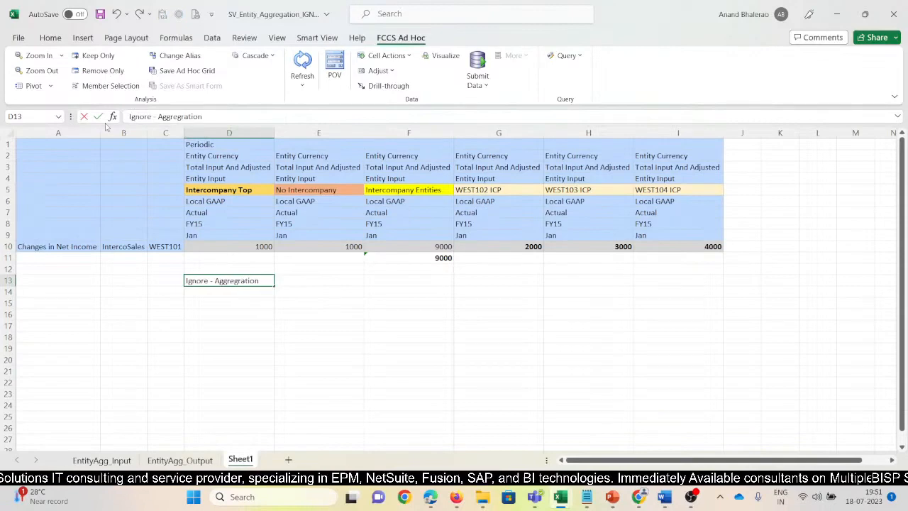
key("Return")
key("Up")
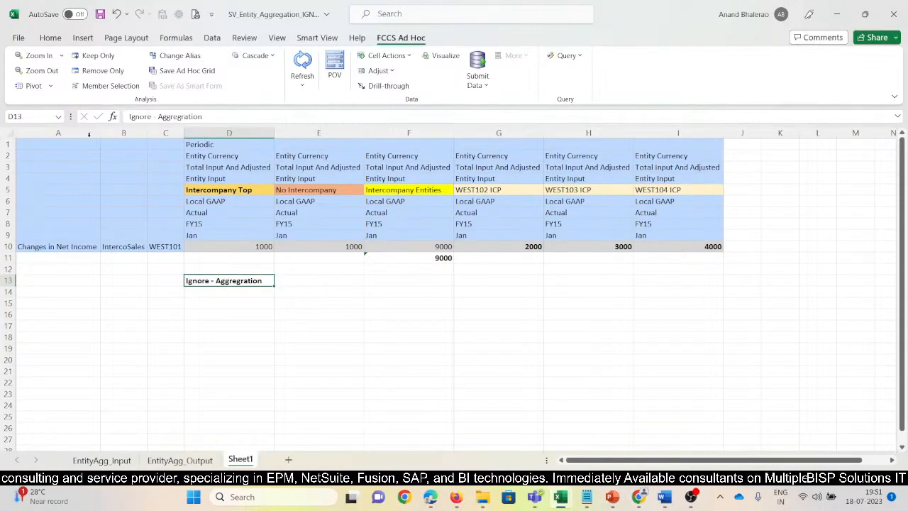
left_click(100, 14)
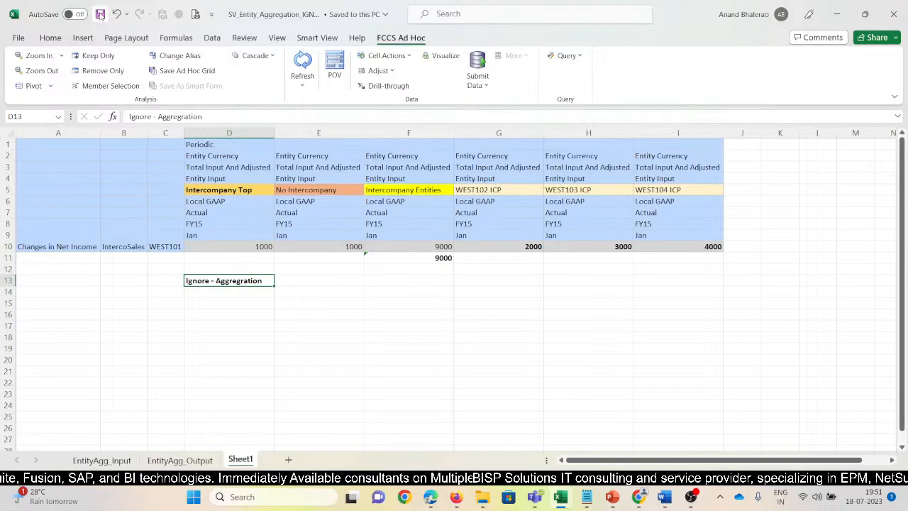
Compare the Intercompany Entities and WEST102 to WEST104 ICP values in the Substraction workbook with those in the Ignore workbook, including Intercompany Top.
key("alt+Tab")
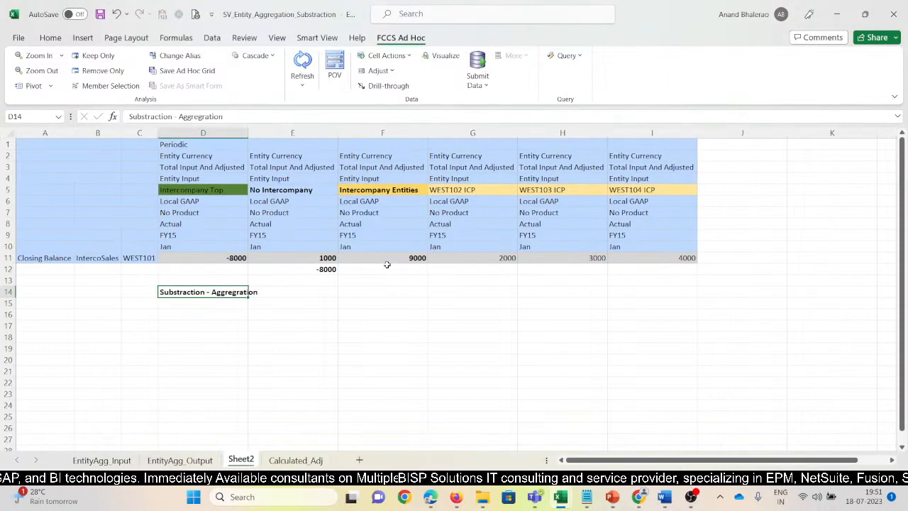
left_click_drag(386, 259, 644, 258)
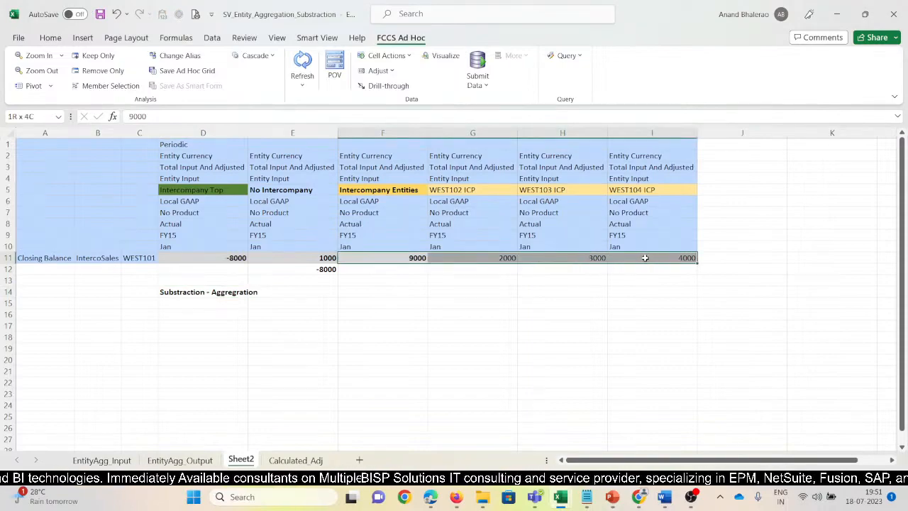
key("alt+Tab")
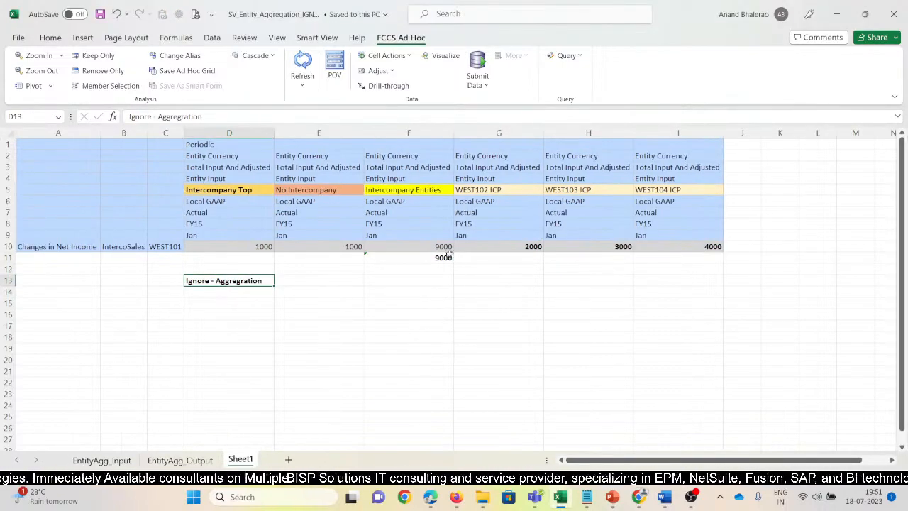
left_click(440, 246)
left_click_drag(440, 246, 679, 248)
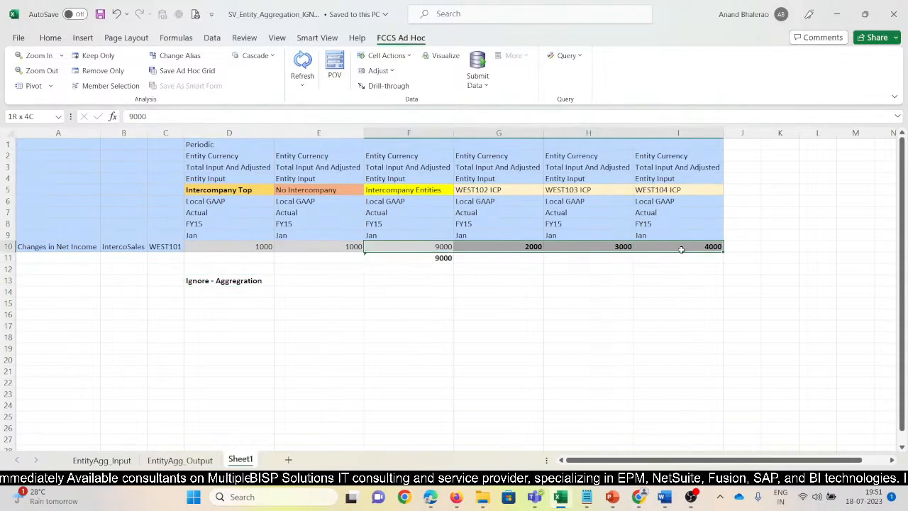
left_click(246, 191)
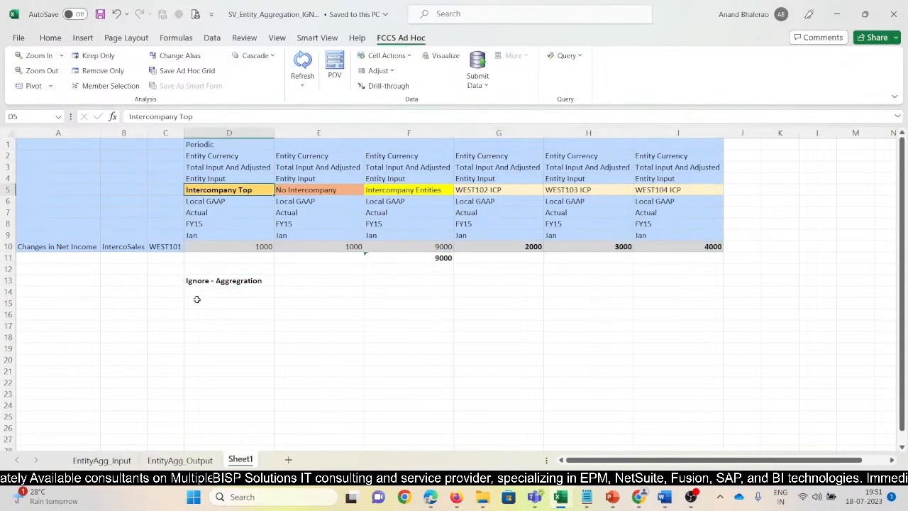
Capture a screenshot of the Ignore grid with its label and paste it into the Ignore row of the ScreenShot_EntityAGG_2 Word document.
left_click(71, 188)
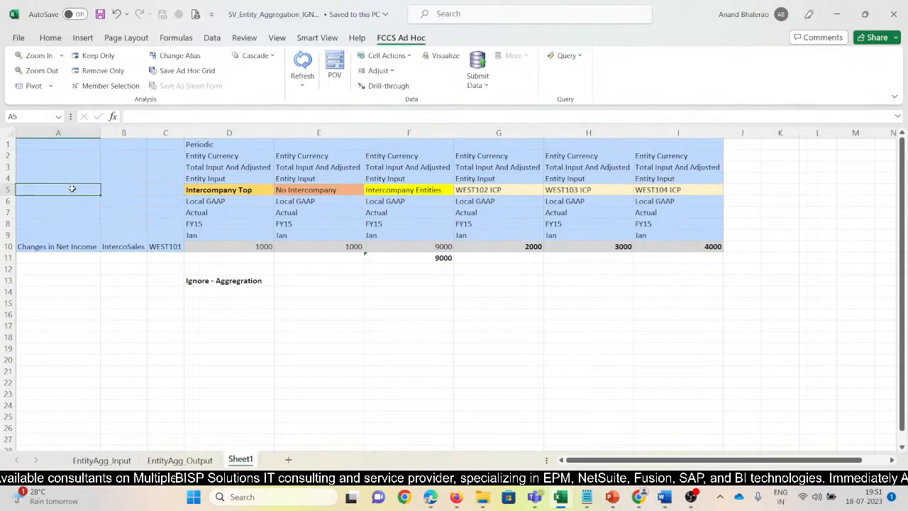
key("super+shift+s")
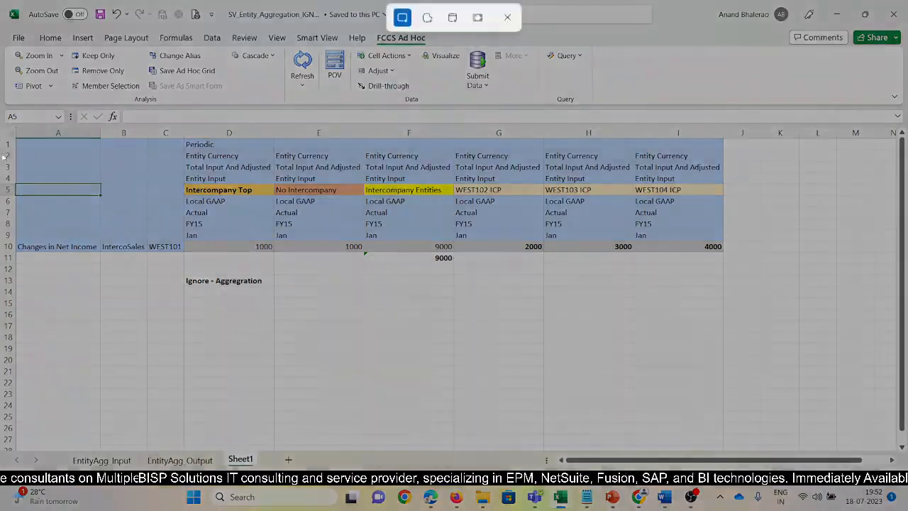
left_click_drag(16, 140, 742, 297)
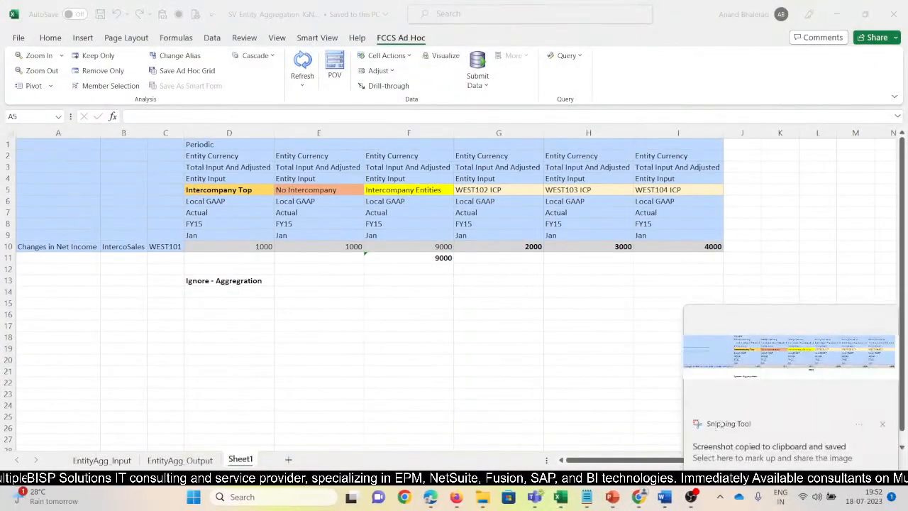
mouse_move(666, 499)
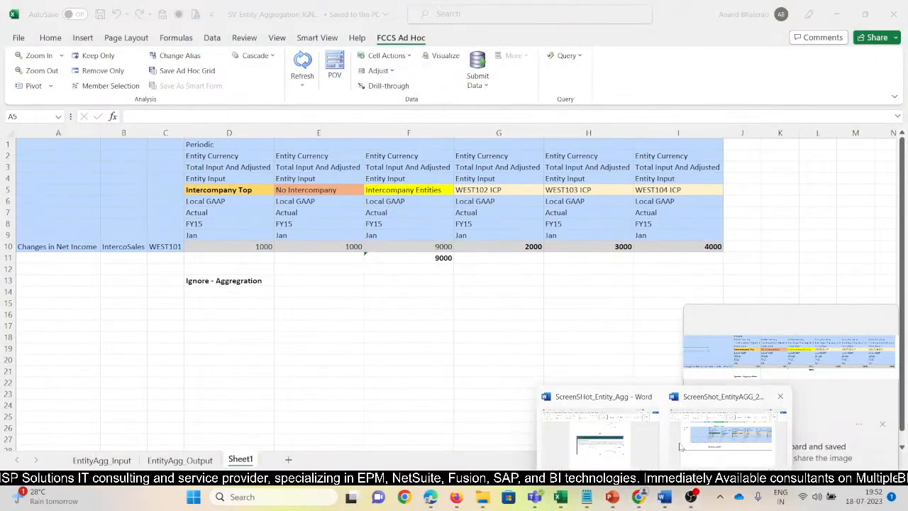
left_click(700, 440)
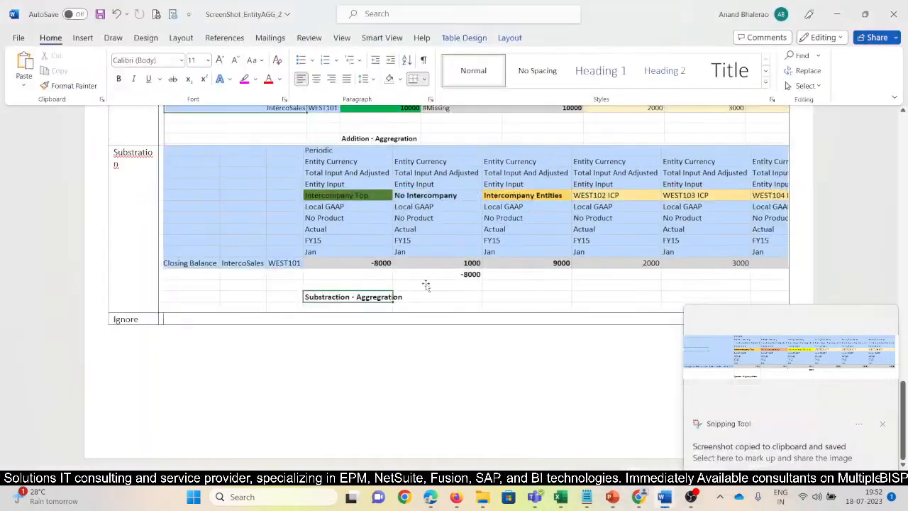
left_click(182, 320)
key("ctrl+v")
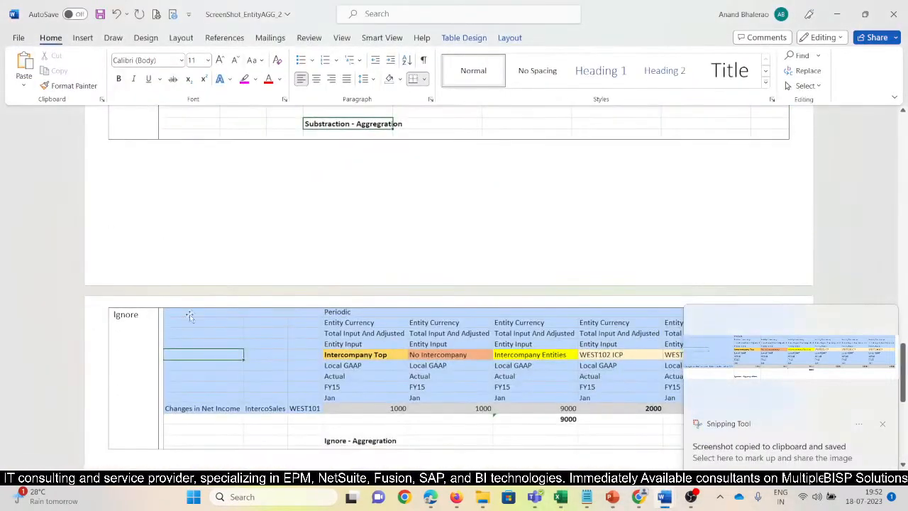
left_click(883, 425)
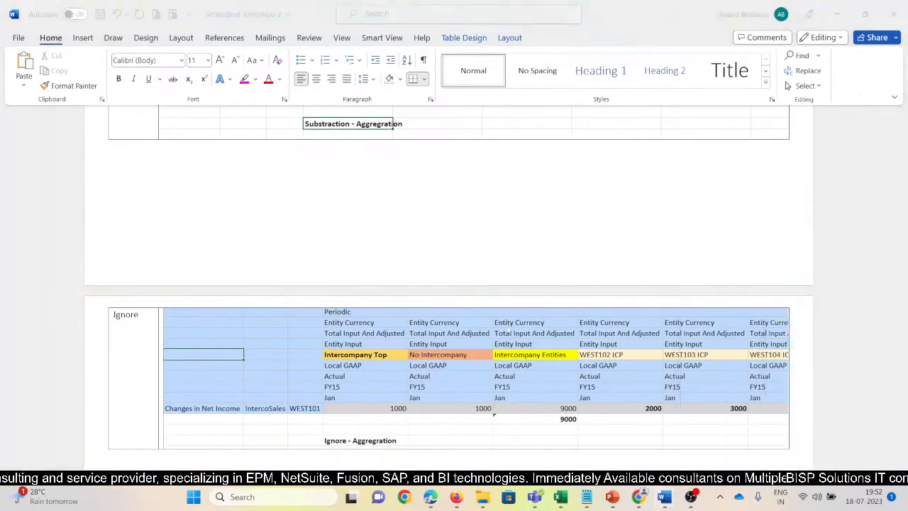
Set the paper size of the whole document to Legal.
scroll(496, 327, "up", 3)
scroll(496, 327, "up", 8)
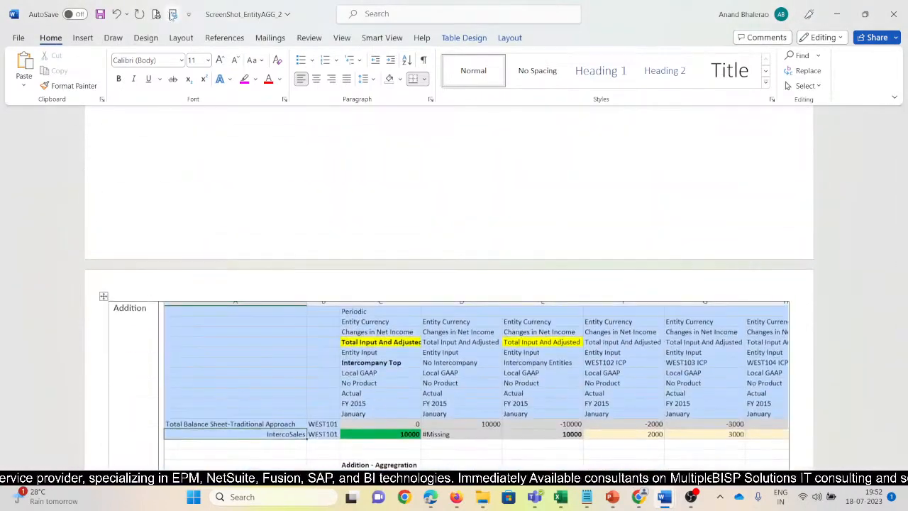
left_click(172, 14)
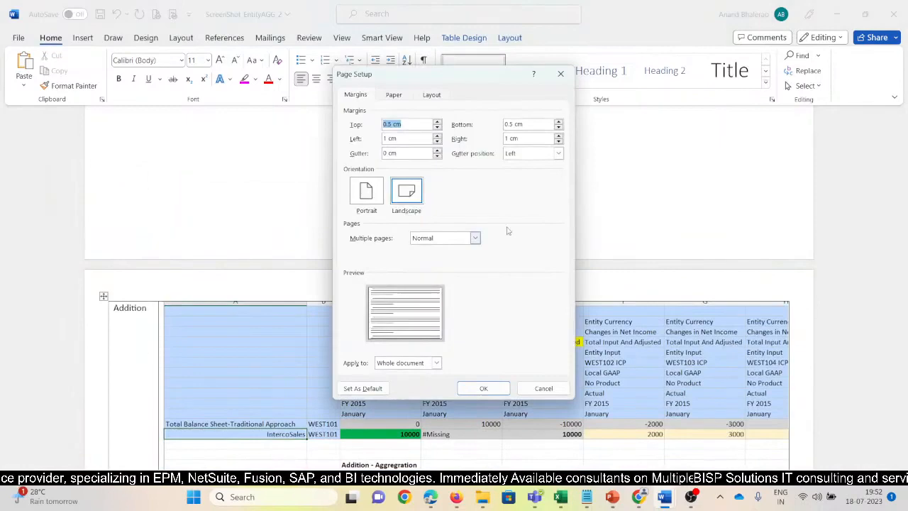
left_click(392, 95)
left_click(431, 124)
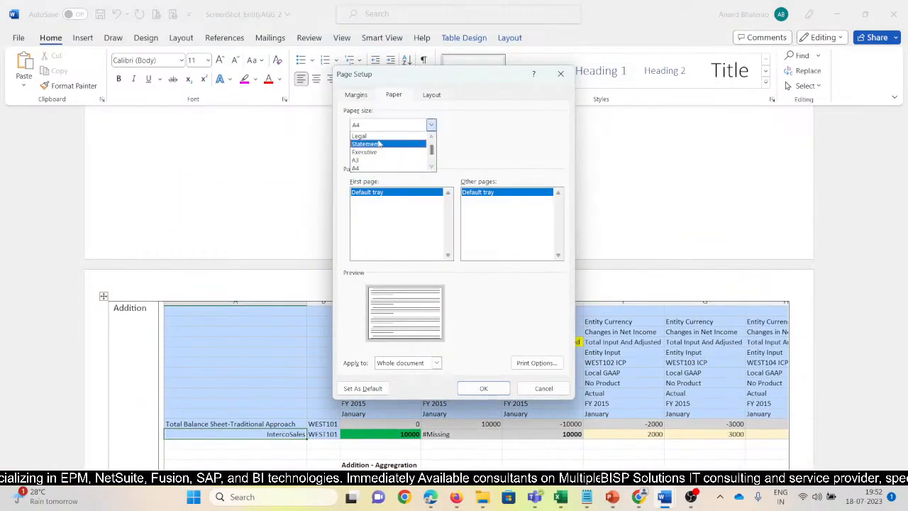
left_click(376, 138)
left_click(483, 388)
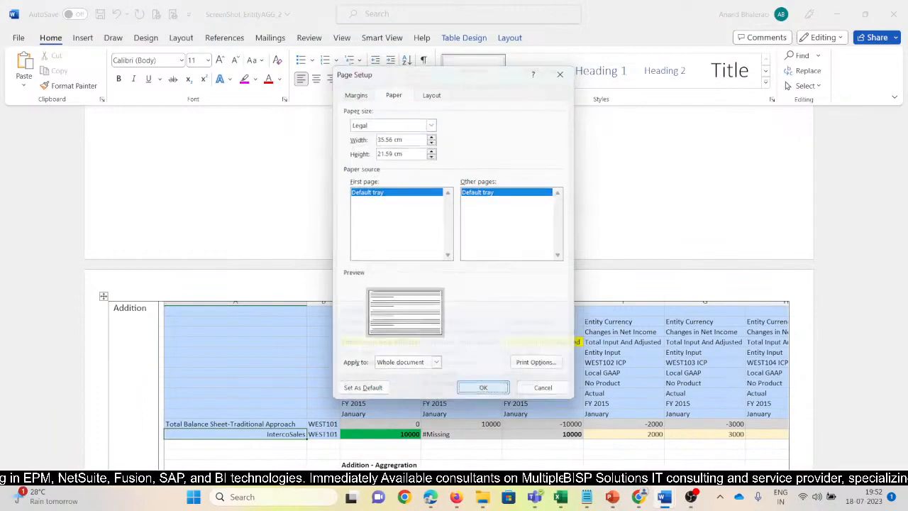
Narrow the table's first column, which holds the Addition, Substration and Ignore names, to about half its width.
scroll(595, 330, "up", 3)
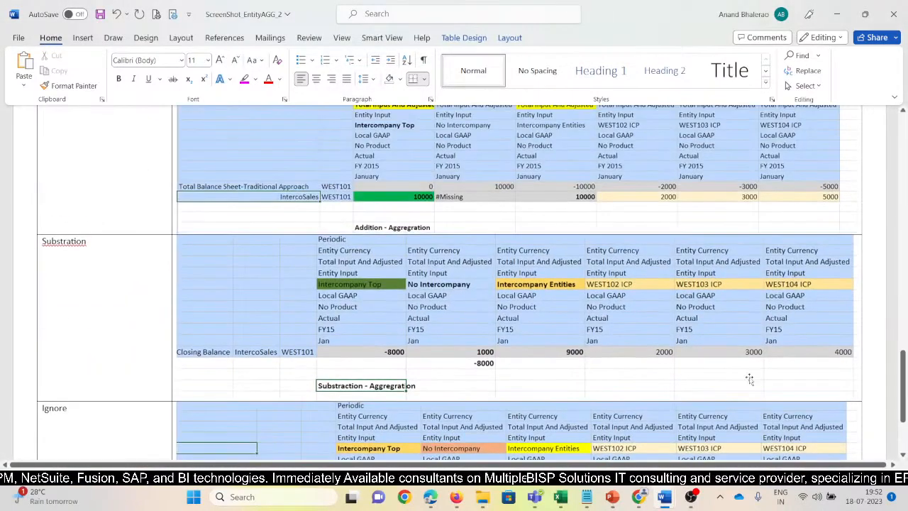
scroll(406, 385, "down", 3)
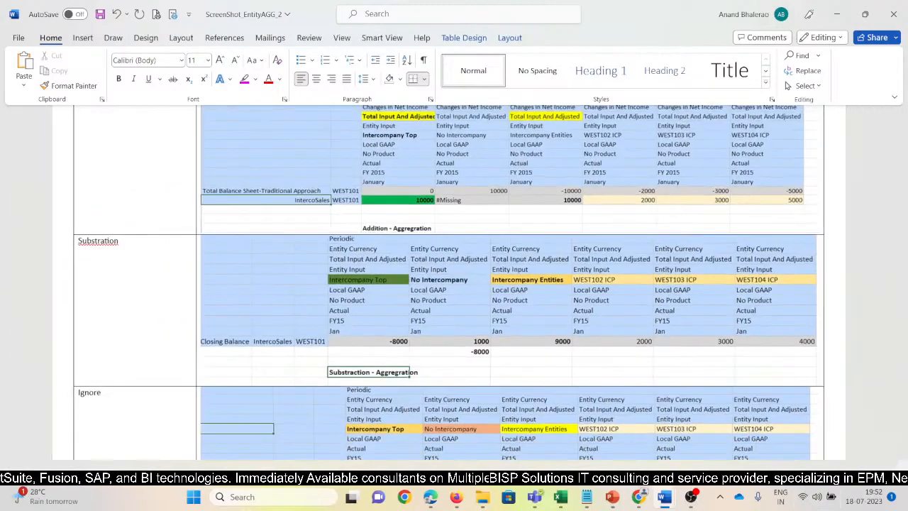
scroll(455, 344, "down", 5)
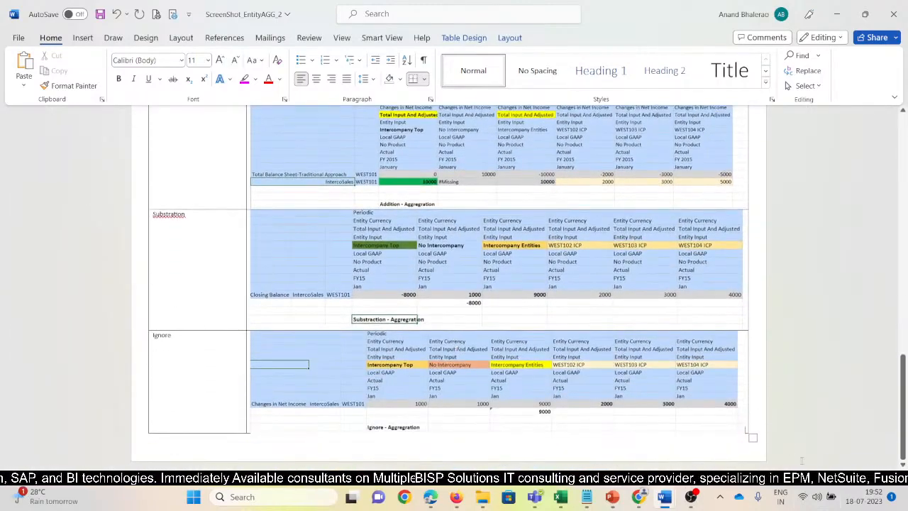
scroll(252, 244, "up", 3)
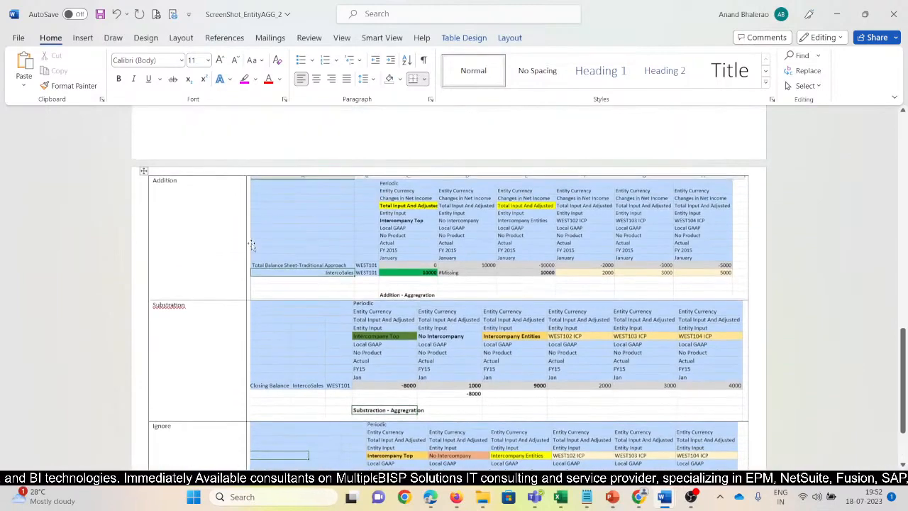
left_click_drag(246, 243, 194, 246)
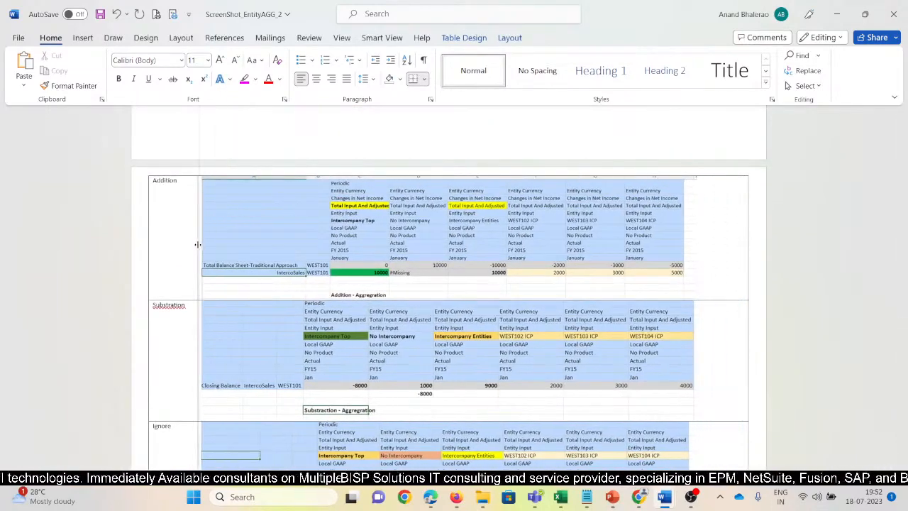
scroll(476, 314, "down", 2)
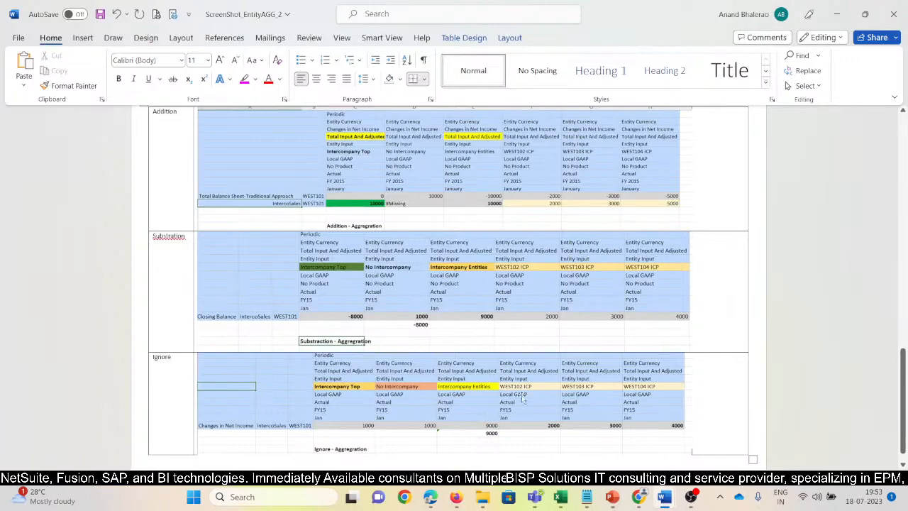
Switch to the Entity Aggregation presentation in PowerPoint and review the slides on the Addition, Subtract and Ignore options.
mouse_move(612, 497)
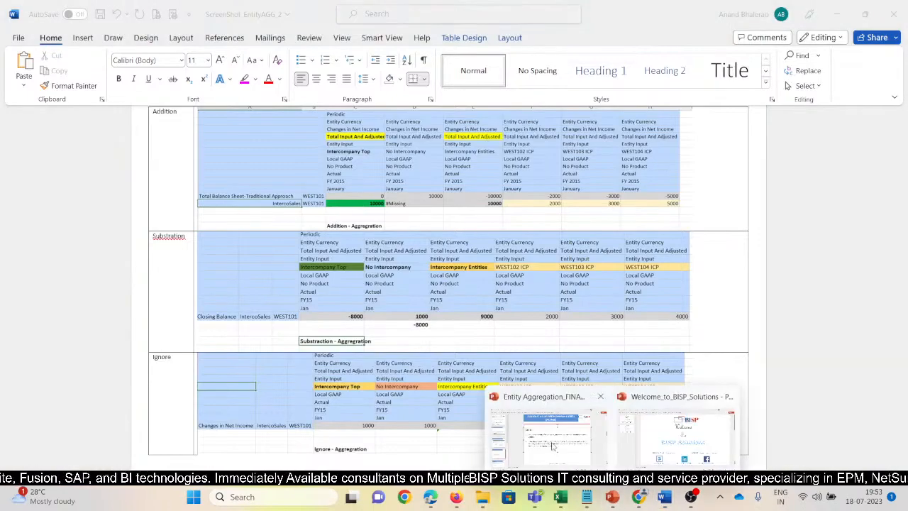
left_click(542, 418)
left_click(105, 371)
scroll(104, 371, "down", 3)
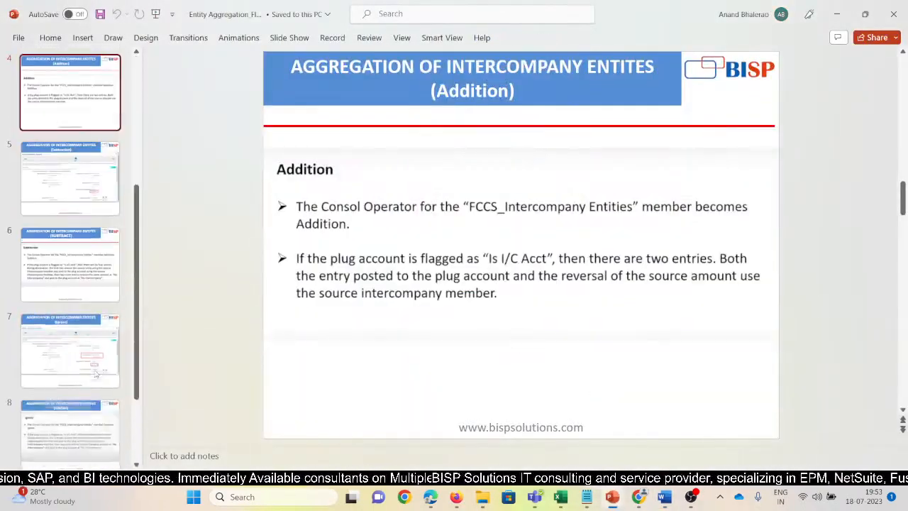
left_click(67, 277)
left_click(75, 344)
scroll(77, 342, "down", 3)
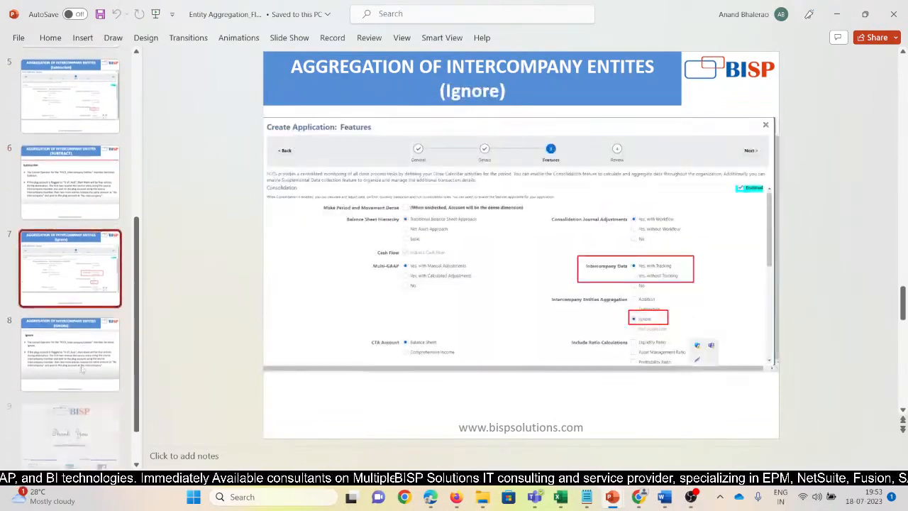
left_click(77, 342)
scroll(77, 342, "up", 4)
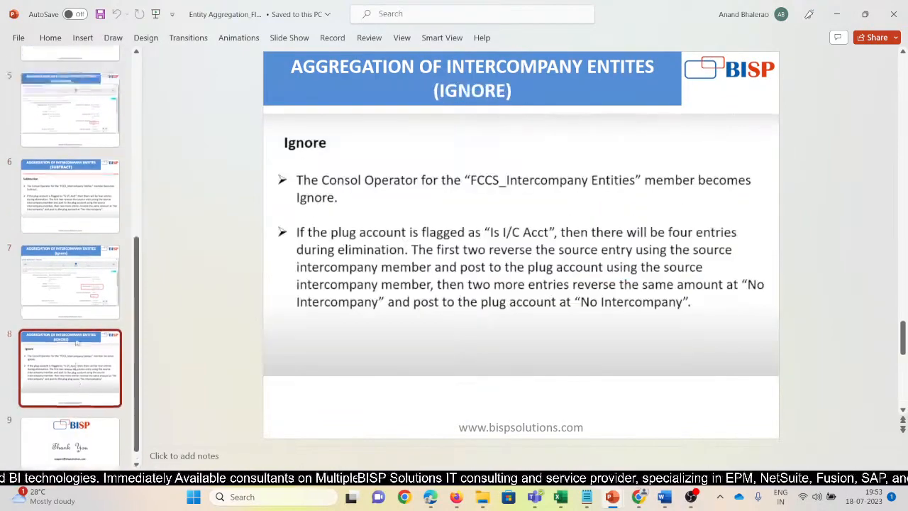
scroll(76, 342, "down", 3)
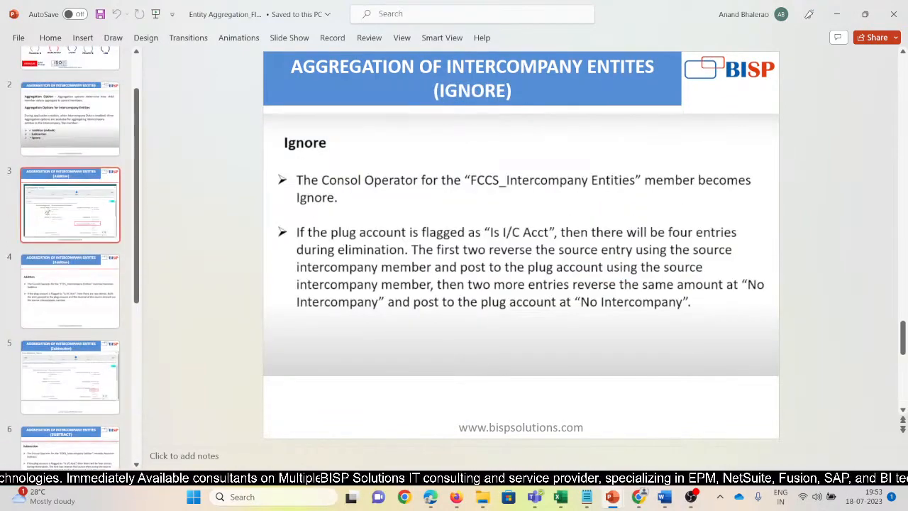
Return to the ScreenShot_EntityAGG_2 Word document and compare the Addition, Substration and Ignore screenshots in the table.
key("alt+Tab")
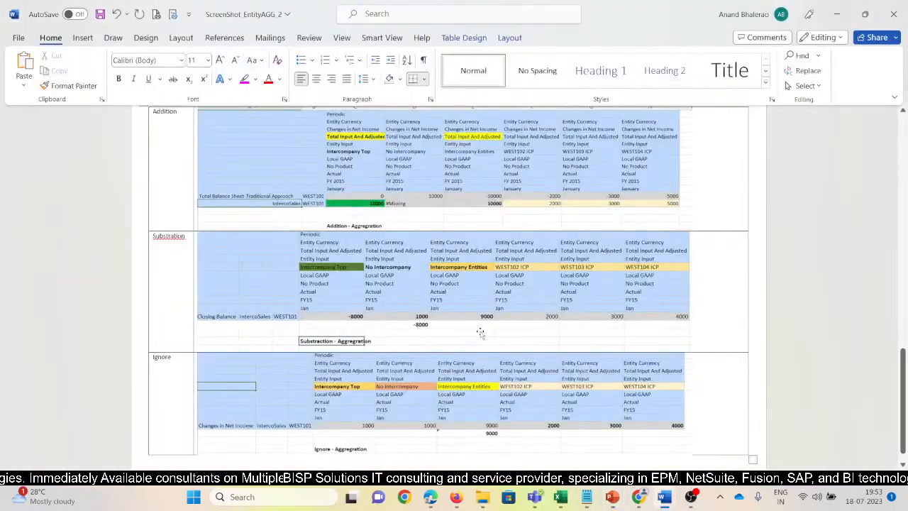
scroll(476, 332, "up", 3)
scroll(473, 334, "down", 3)
scroll(473, 334, "down", 1)
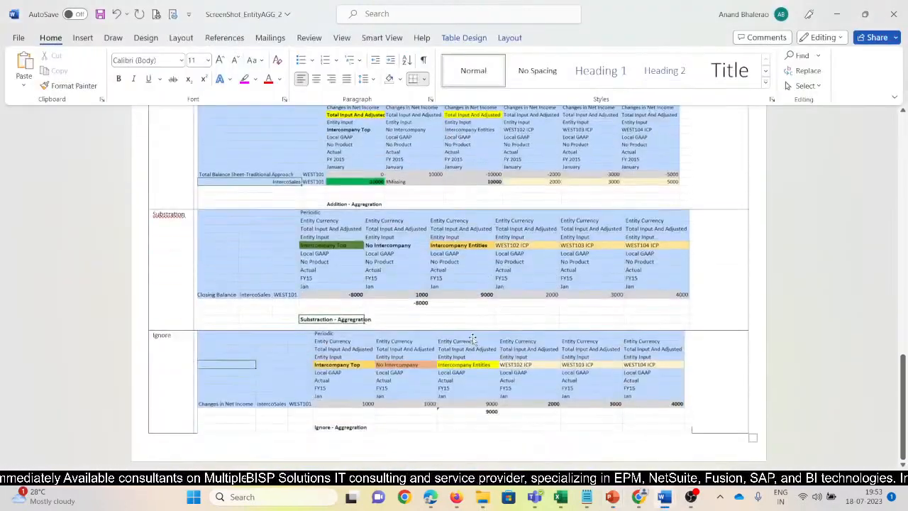
scroll(473, 338, "up", 3)
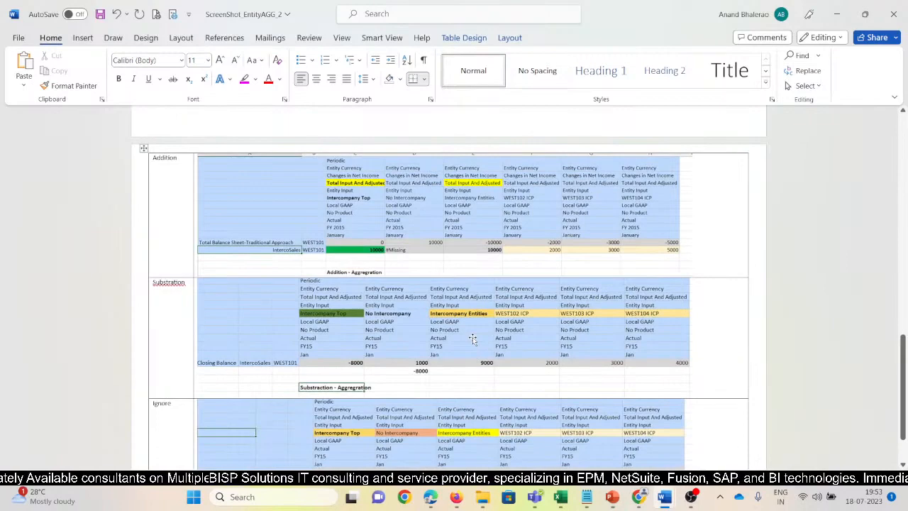
mouse_move(664, 496)
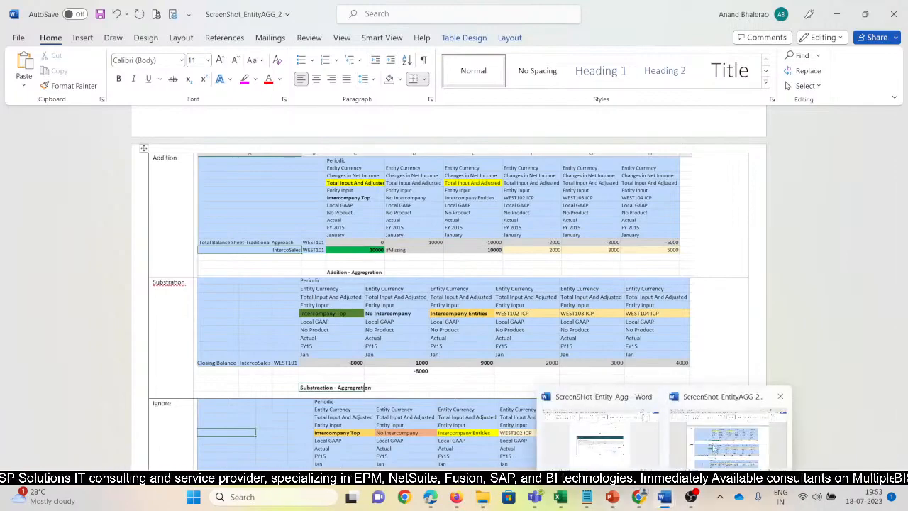
Examine the feature-setup screenshots for Addition, Substraction and IGNORE, including the Intercompany Entities Aggregation options, and compare them with the result tables further down.
scroll(551, 386, "up", 5)
scroll(550, 387, "up", 7)
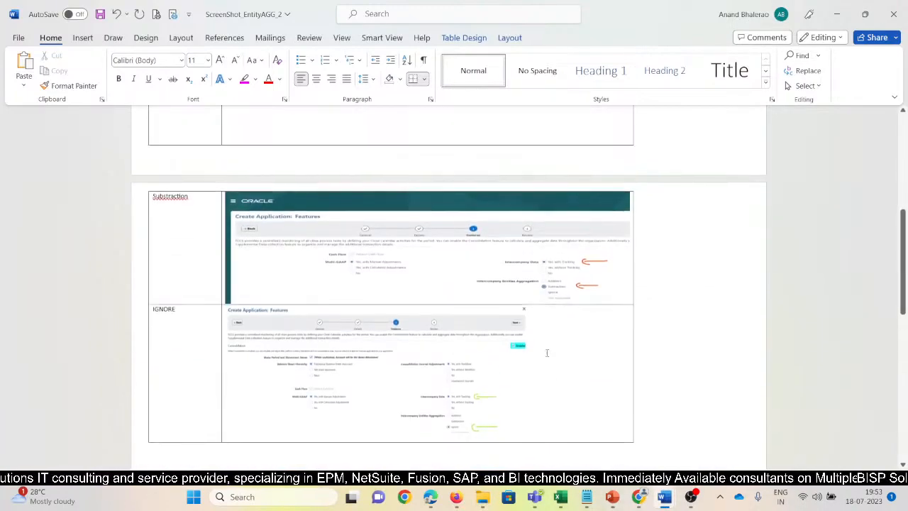
left_click(557, 279)
scroll(664, 342, "up", 7)
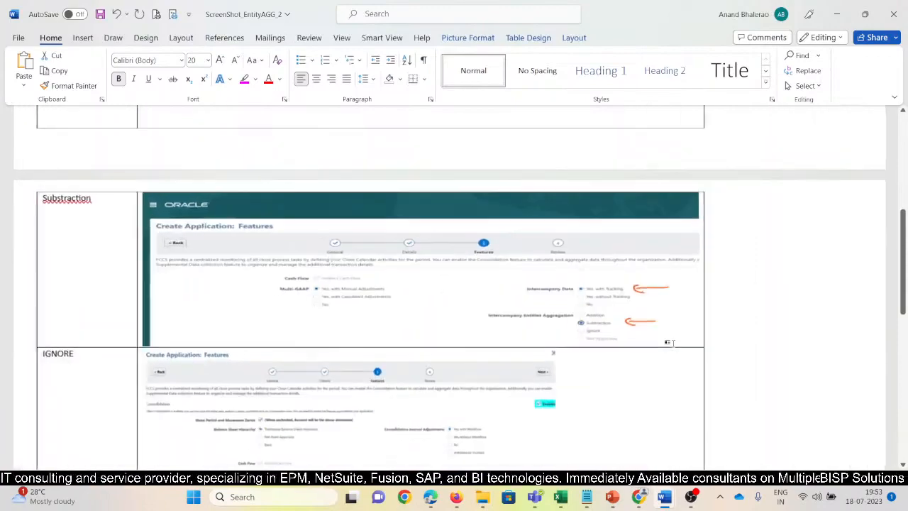
scroll(759, 383, "up", 10)
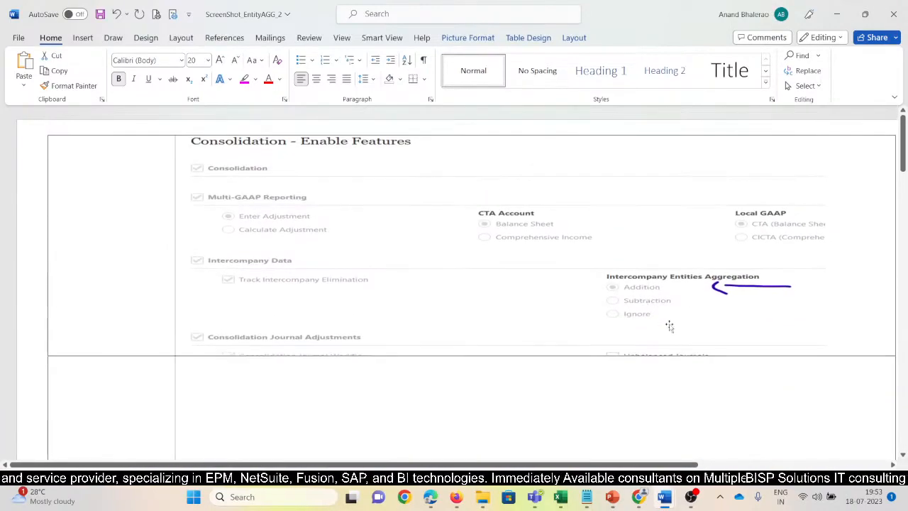
scroll(669, 325, "down", 10)
scroll(702, 411, "down", 2)
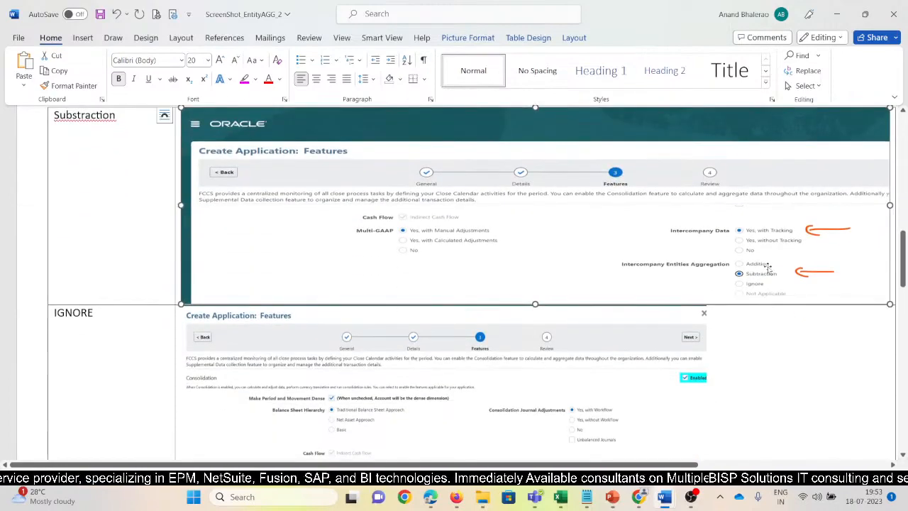
scroll(754, 281, "down", 3)
scroll(745, 329, "down", 2)
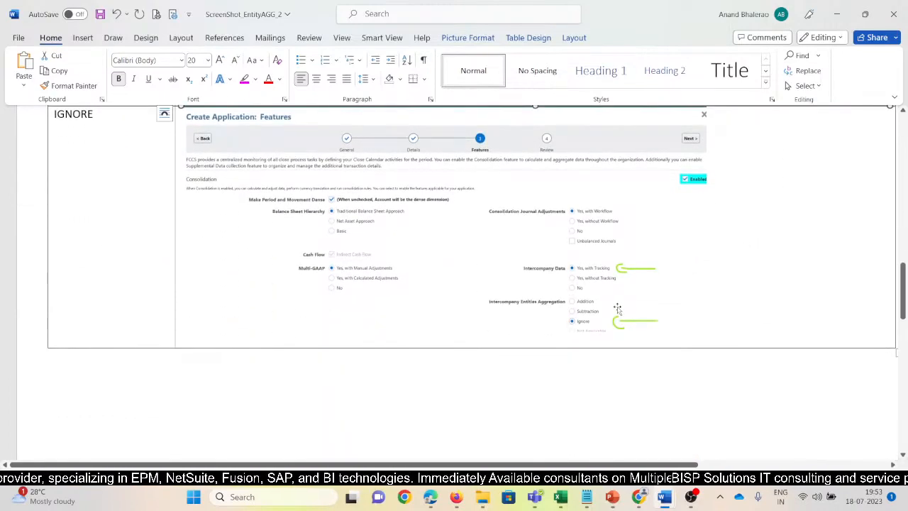
scroll(616, 312, "down", 1)
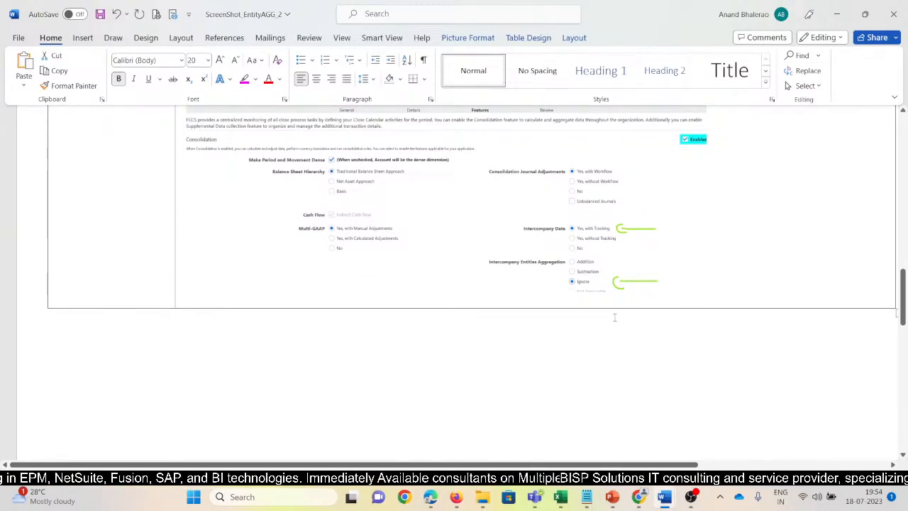
scroll(614, 317, "down", 12)
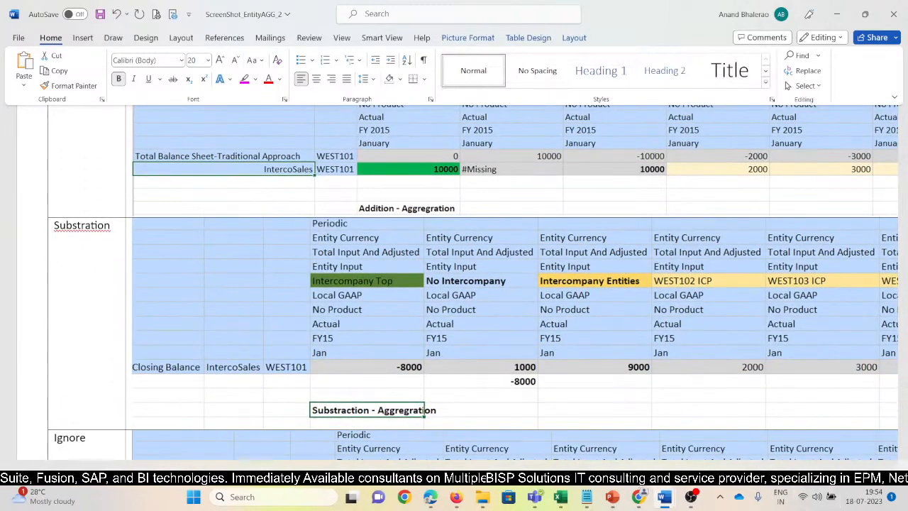
scroll(356, 303, "down", 2)
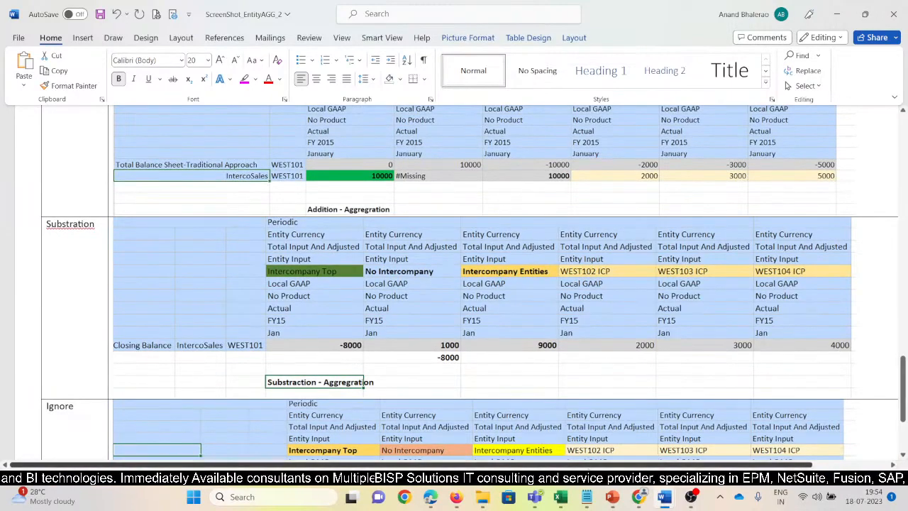
Switch to the Welcome to BISP Solutions presentation in PowerPoint and show its closing Thank You slide.
left_click(612, 497)
left_click(673, 434)
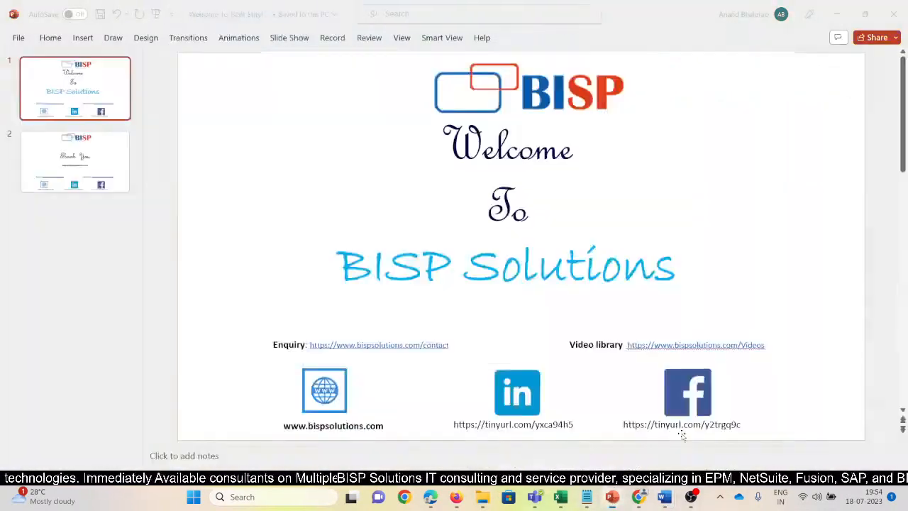
left_click(78, 162)
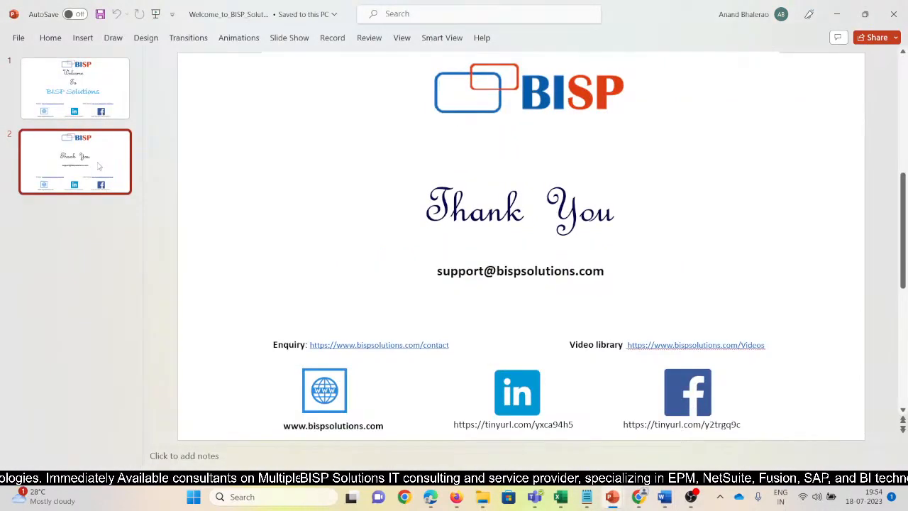